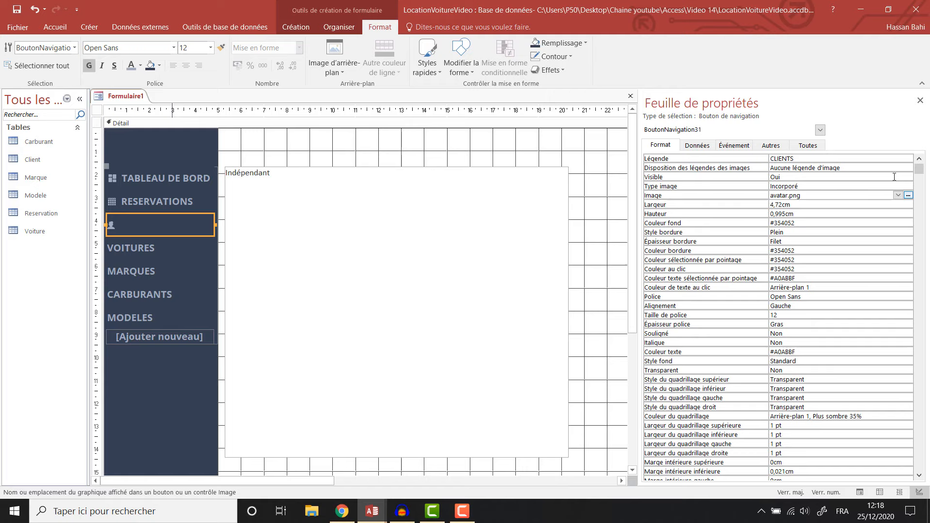
# Set the CLIENTS button's image caption arrangement to Général and add a leading space to its caption
pyautogui.click(894, 168)
pyautogui.click(908, 168)
pyautogui.click(800, 186)
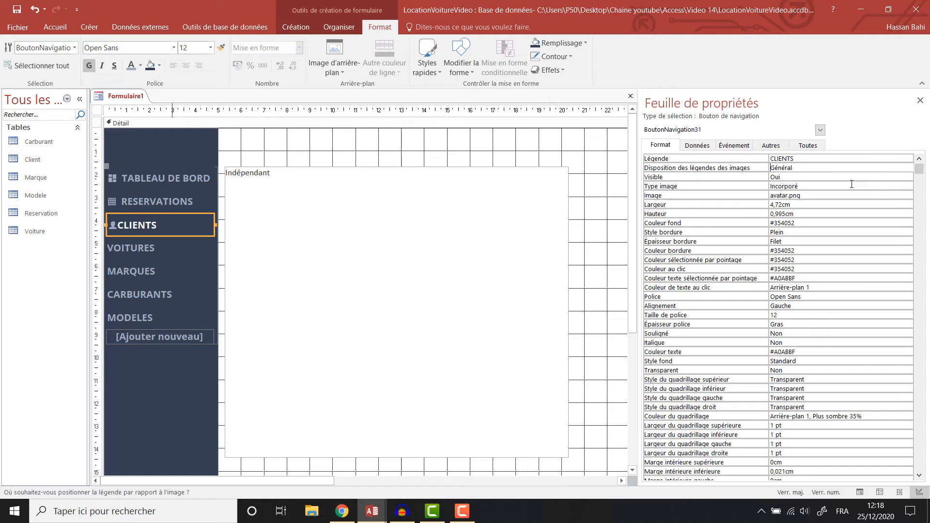
pyautogui.click(119, 225)
pyautogui.click(108, 224)
# Assign sports-car.png from the ImagesApp folder as the image of the VOITURES button
pyautogui.click(149, 249)
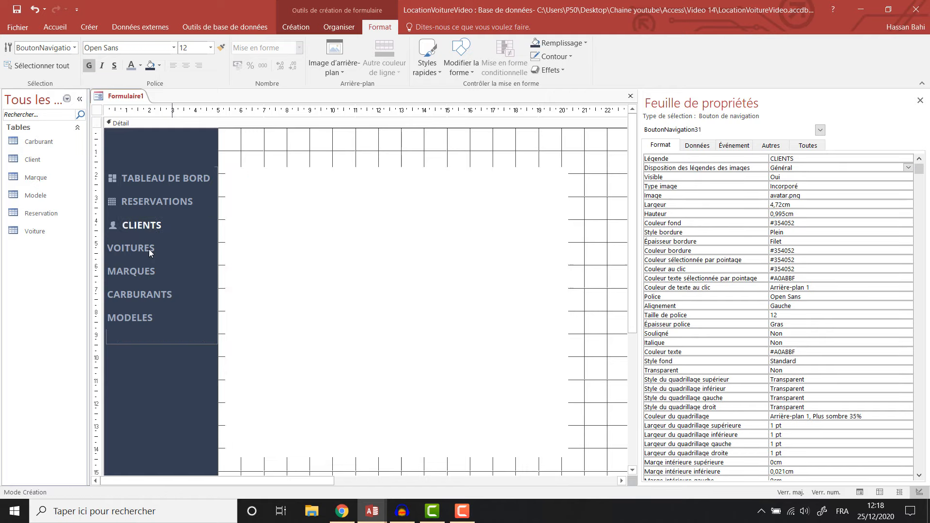
pyautogui.click(896, 196)
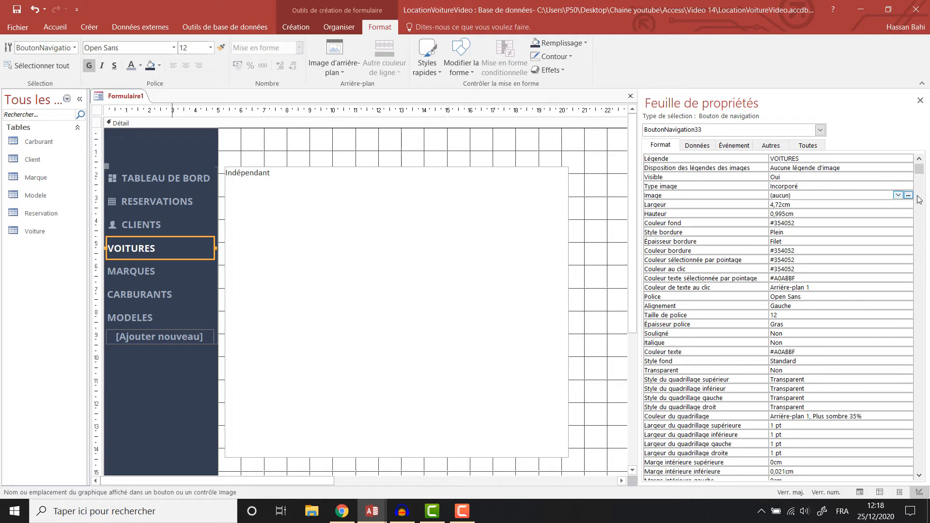
pyautogui.click(909, 195)
pyautogui.click(652, 188)
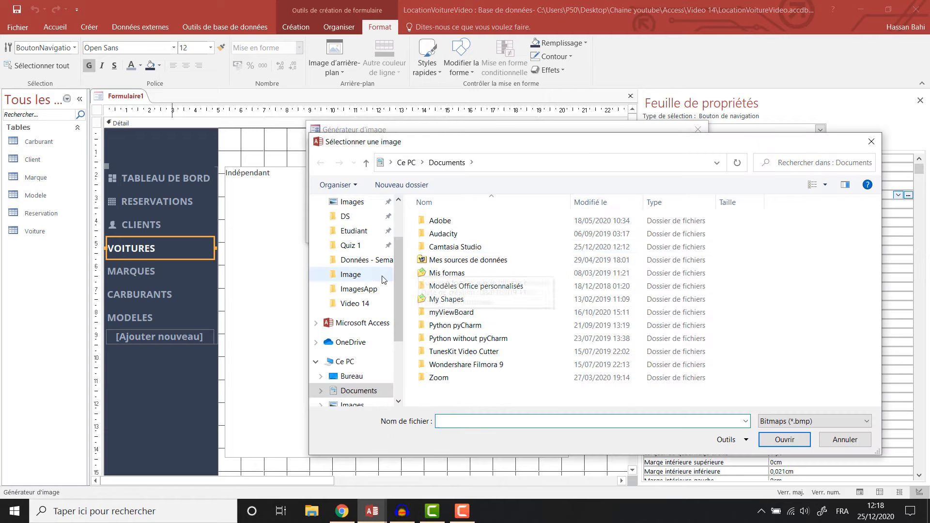
pyautogui.click(380, 289)
pyautogui.click(782, 423)
pyautogui.click(794, 454)
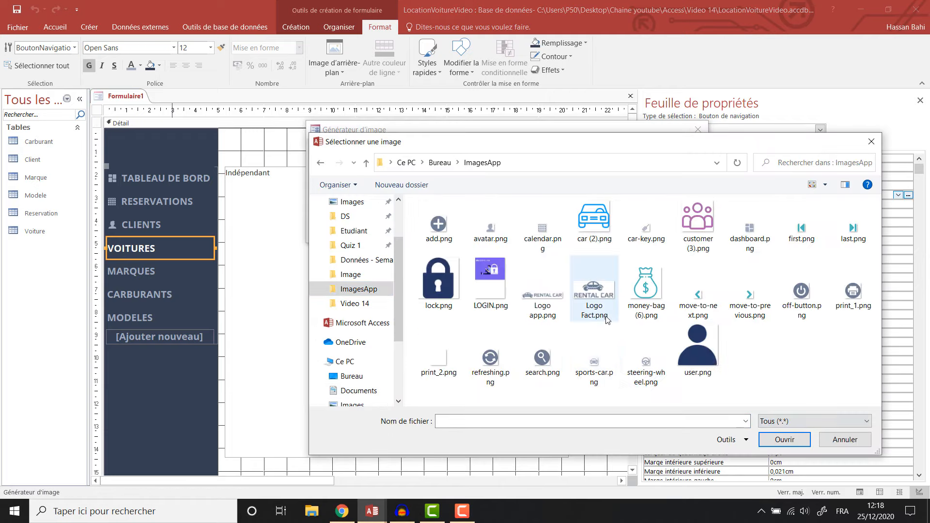
pyautogui.doubleClick(595, 364)
pyautogui.click(652, 151)
# Set the VOITURES button's image caption arrangement to Général and add a leading space to its caption
pyautogui.click(901, 168)
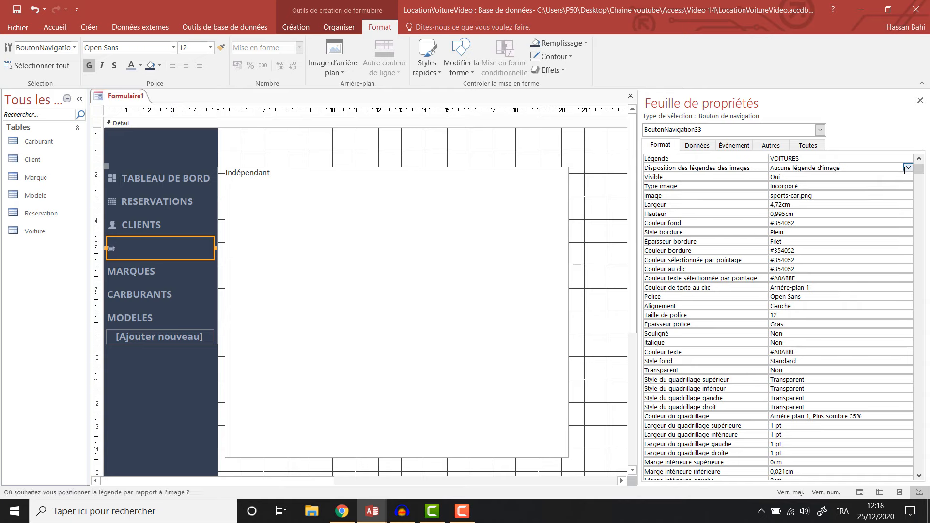
pyautogui.click(909, 168)
pyautogui.click(880, 186)
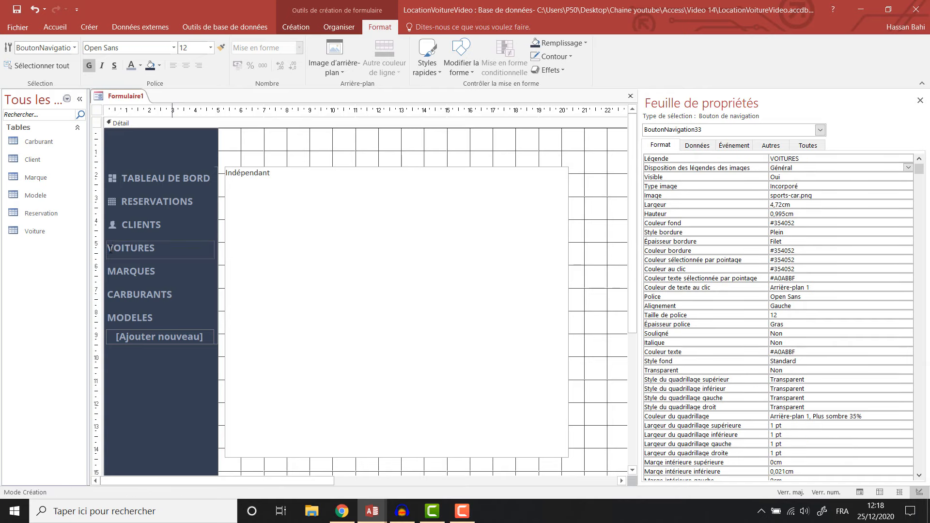
# Assign steering-wheel.png from the ImagesApp folder as the image of the MARQUES button
pyautogui.click(145, 272)
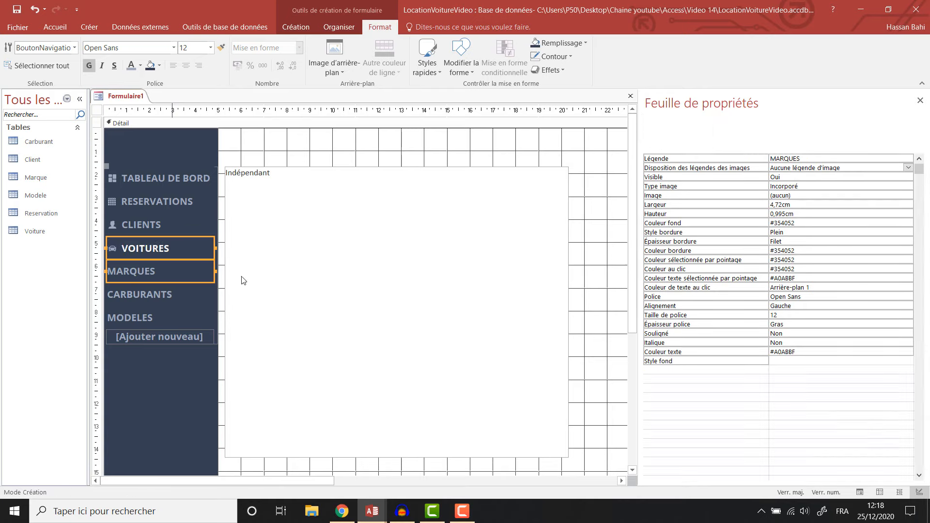
pyautogui.click(899, 195)
pyautogui.click(909, 195)
pyautogui.click(678, 187)
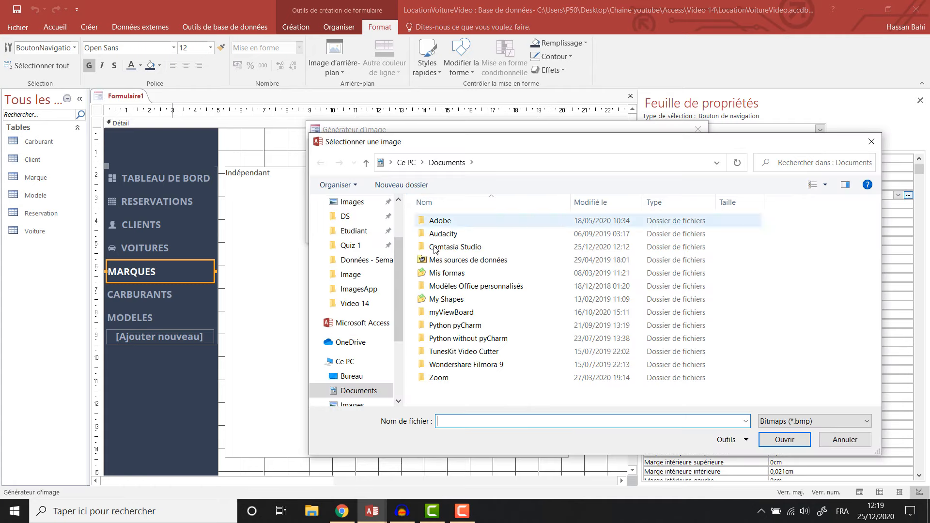
pyautogui.click(368, 303)
pyautogui.click(359, 289)
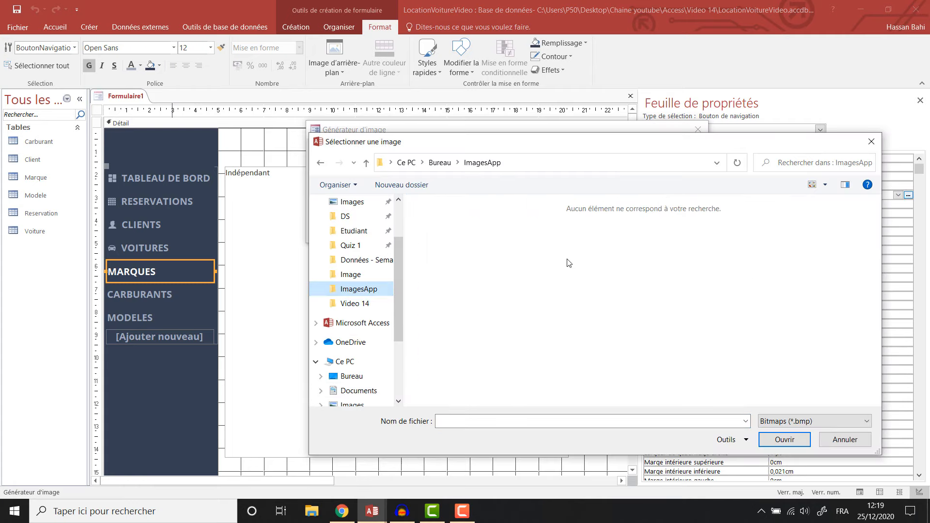
pyautogui.click(795, 421)
pyautogui.click(792, 458)
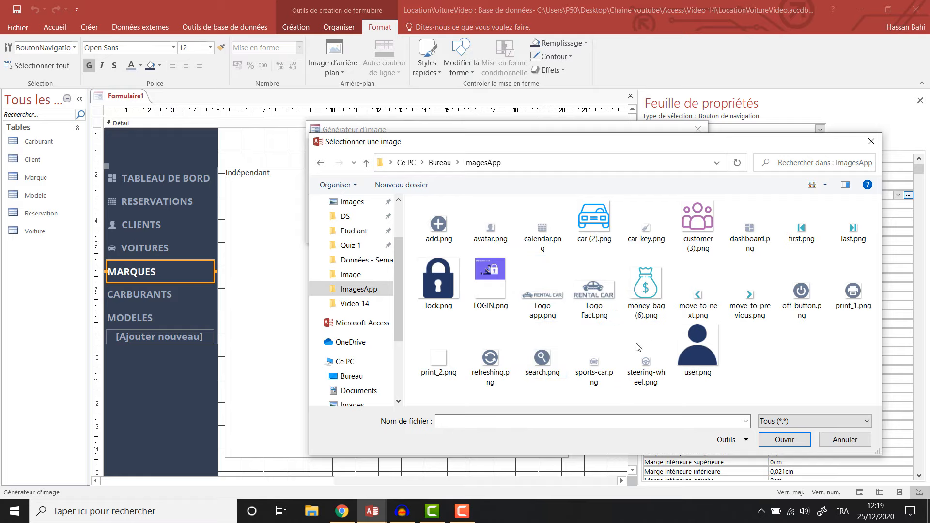
pyautogui.click(646, 363)
pyautogui.click(785, 440)
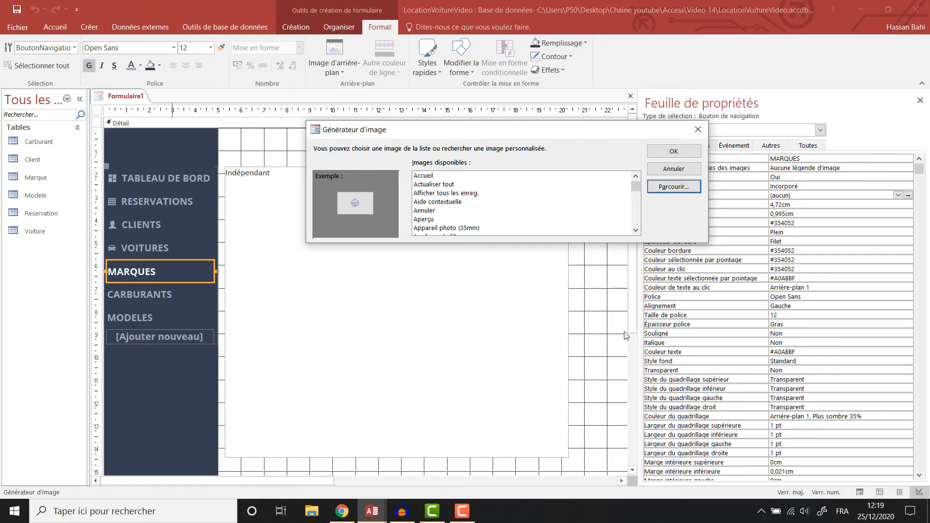
pyautogui.click(674, 152)
# Set the MARQUES button's image caption arrangement to Général and add a leading space to its caption
pyautogui.click(834, 168)
pyautogui.click(908, 167)
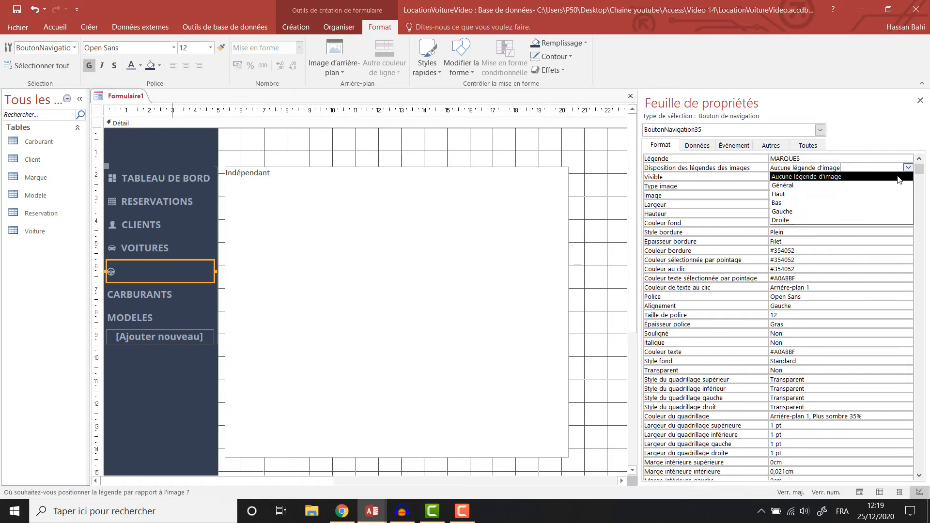
pyautogui.click(804, 175)
pyautogui.click(116, 271)
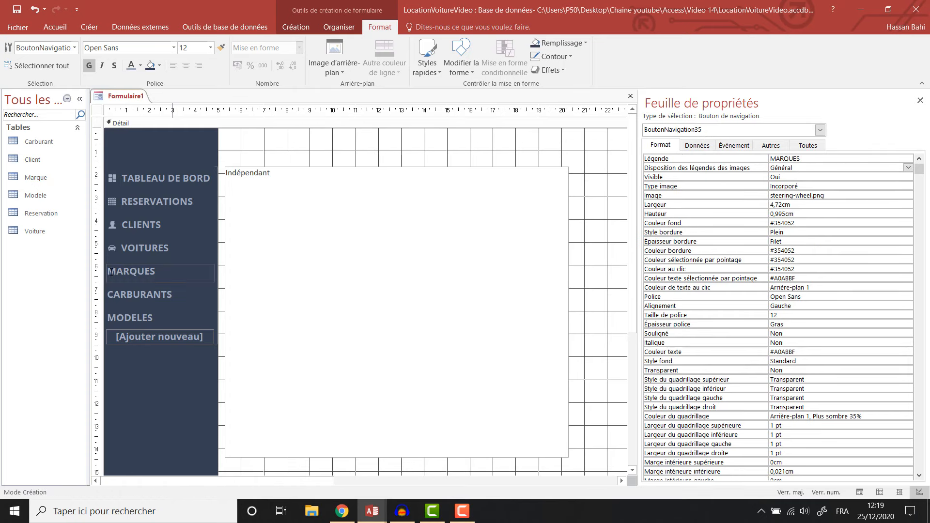
pyautogui.write('V')
pyautogui.press('Escape')
# Replace the VOITURES button's image with car-key.png from the ImagesApp folder
pyautogui.click(122, 249)
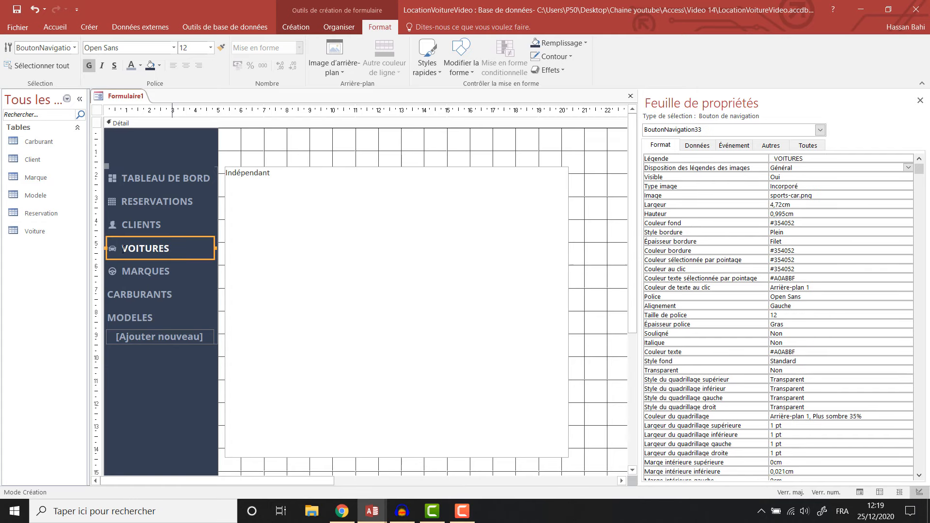
pyautogui.click(843, 195)
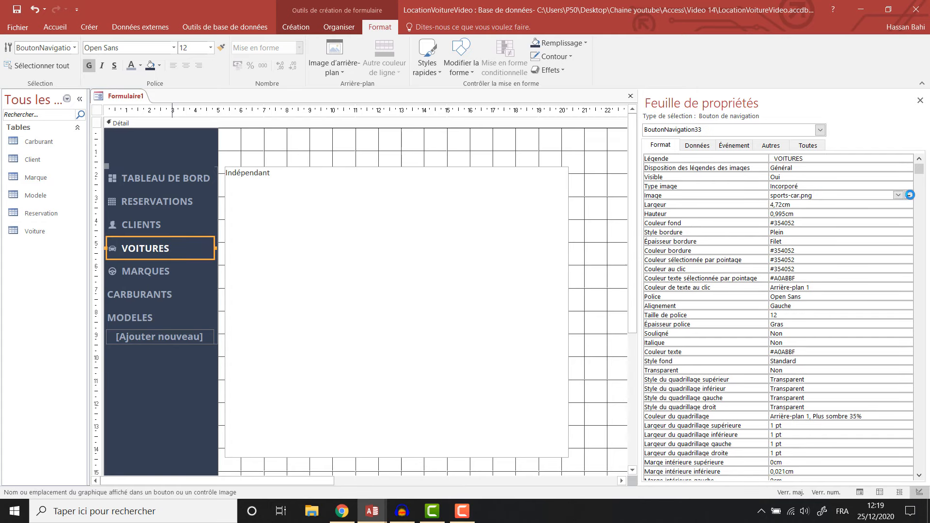
pyautogui.click(909, 195)
pyautogui.click(675, 187)
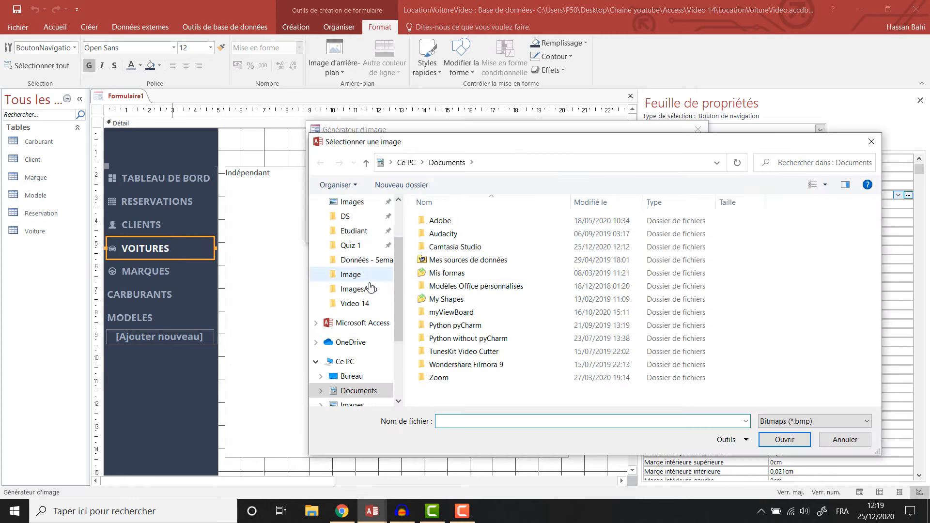
pyautogui.click(359, 289)
pyautogui.click(814, 421)
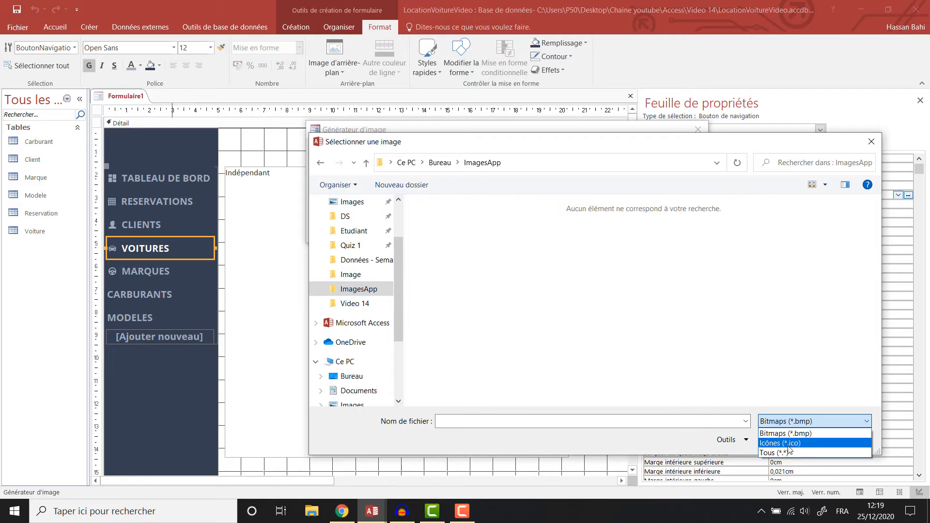
pyautogui.click(775, 443)
pyautogui.click(640, 232)
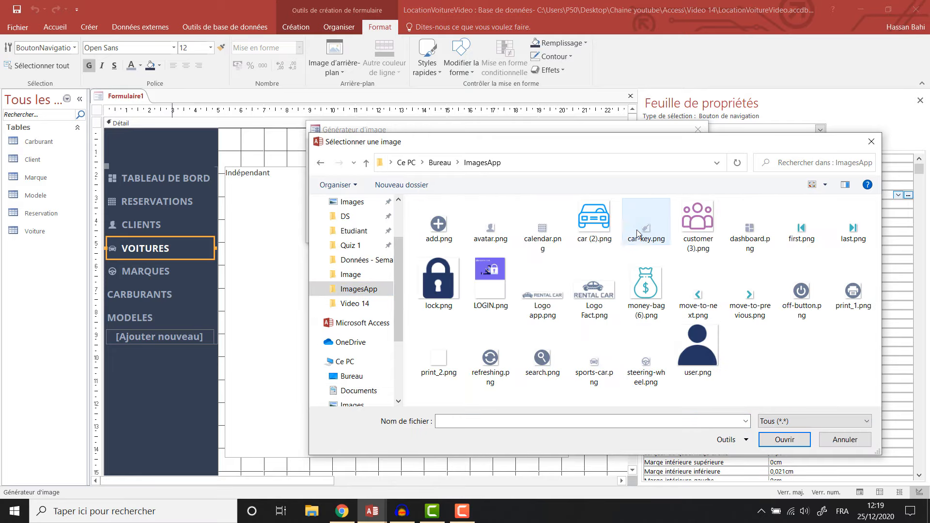
pyautogui.click(785, 440)
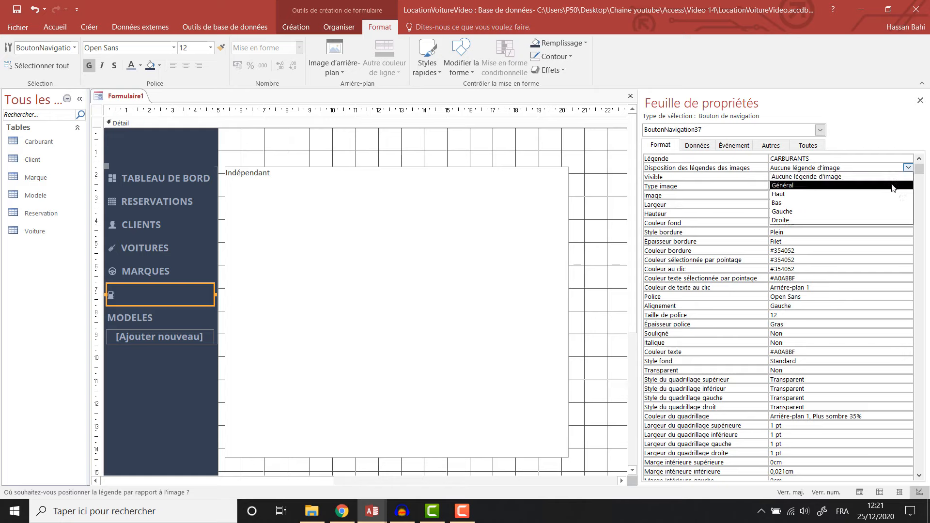
# Set the CARBURANTS button's image caption arrangement to Général and add a leading space to its caption
pyautogui.click(781, 177)
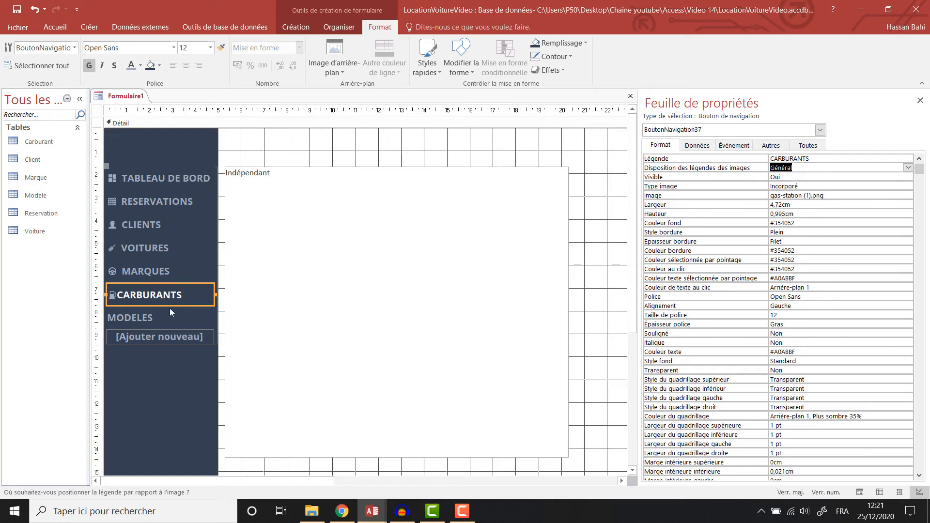
pyautogui.click(116, 301)
pyautogui.press('Escape')
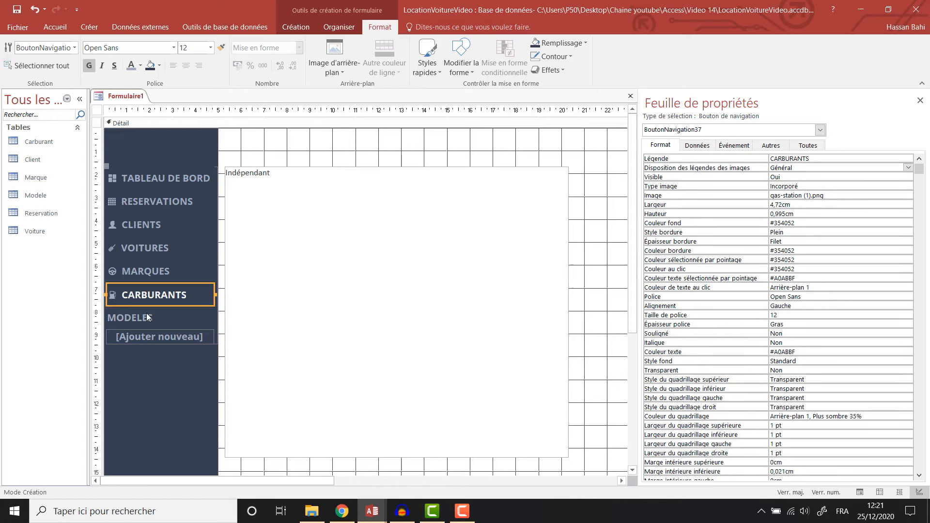
# Set the MODELES button's image caption arrangement to Général
pyautogui.click(130, 319)
pyautogui.click(909, 168)
pyautogui.click(890, 186)
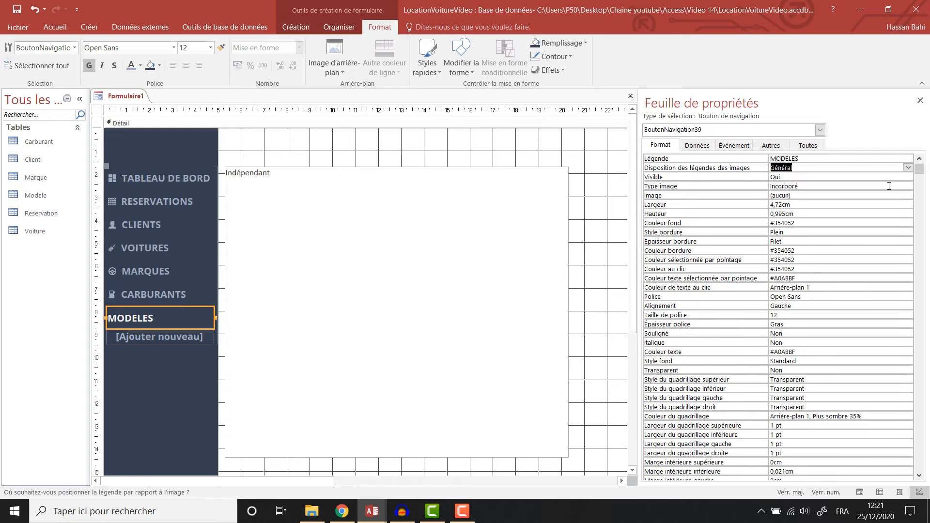
# Assign sports-car.png from the ImagesApp folder to the MODELES button and add a leading space to its caption
pyautogui.click(882, 196)
pyautogui.click(909, 196)
pyautogui.click(672, 186)
pyautogui.click(358, 290)
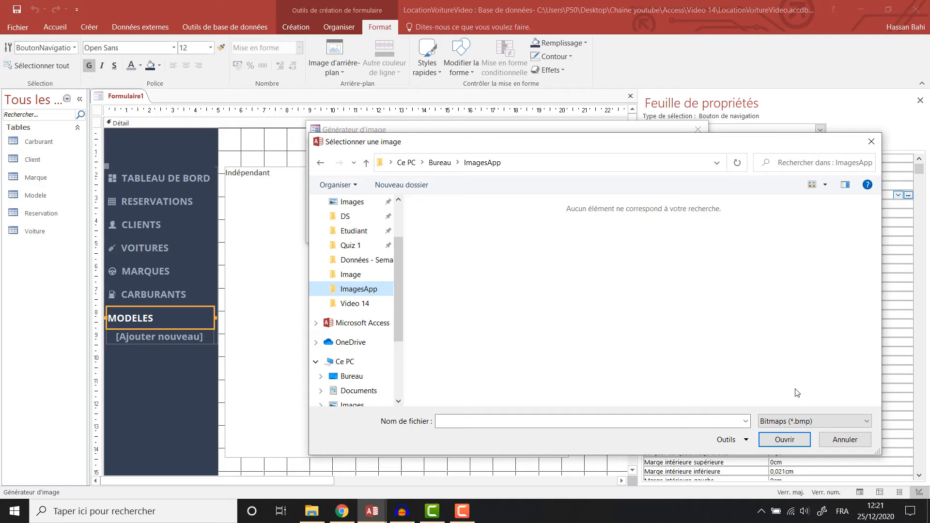
pyautogui.click(824, 421)
pyautogui.click(776, 455)
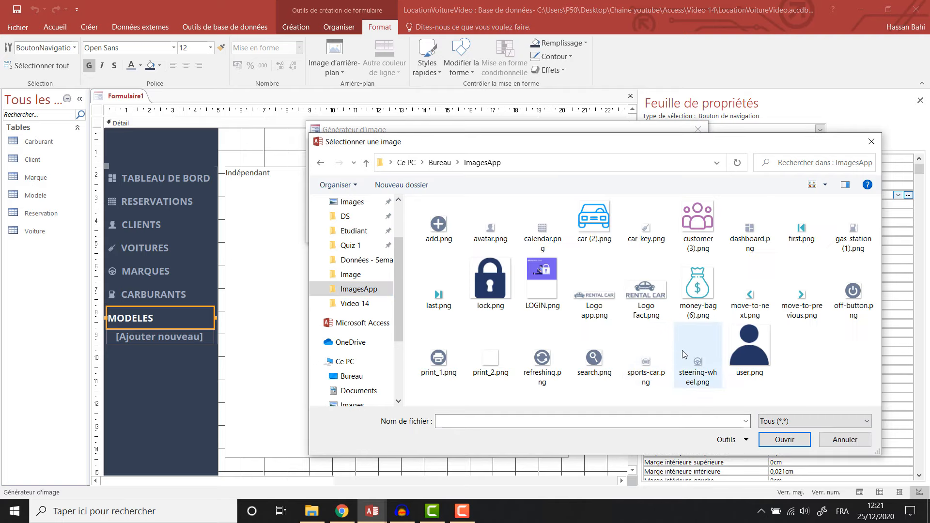
pyautogui.doubleClick(658, 369)
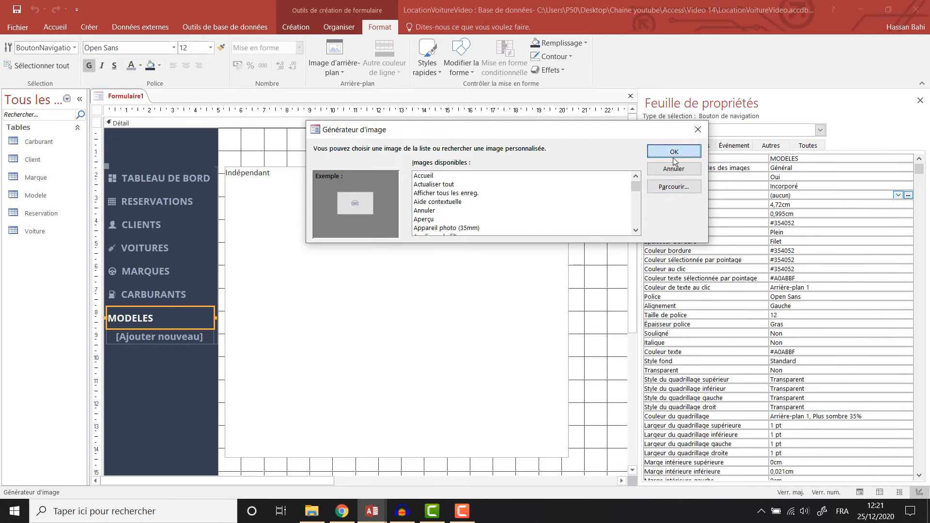
pyautogui.click(674, 152)
pyautogui.click(133, 318)
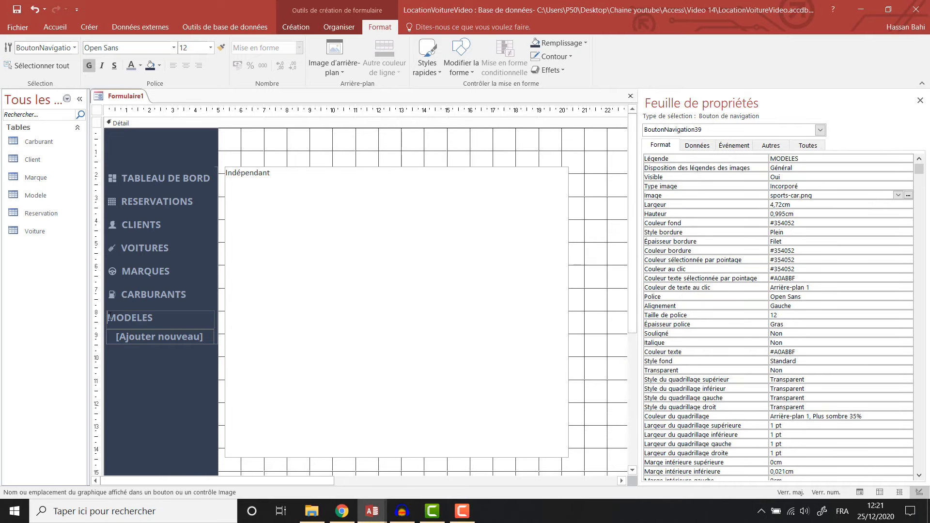
pyautogui.click(252, 151)
# Switch the form to form view and test the VOITURES, MARQUES, CARBURANTS and MODELES navigation buttons
pyautogui.rightClick(125, 95)
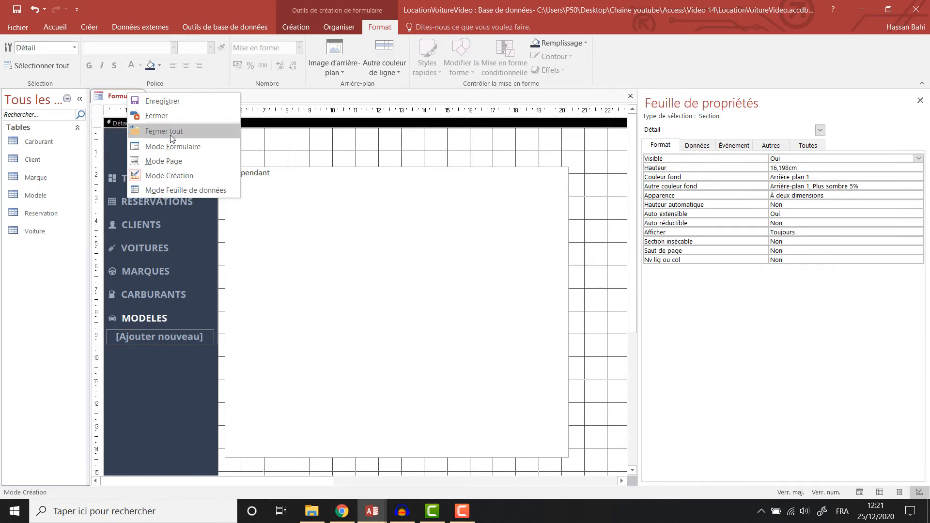
pyautogui.click(176, 143)
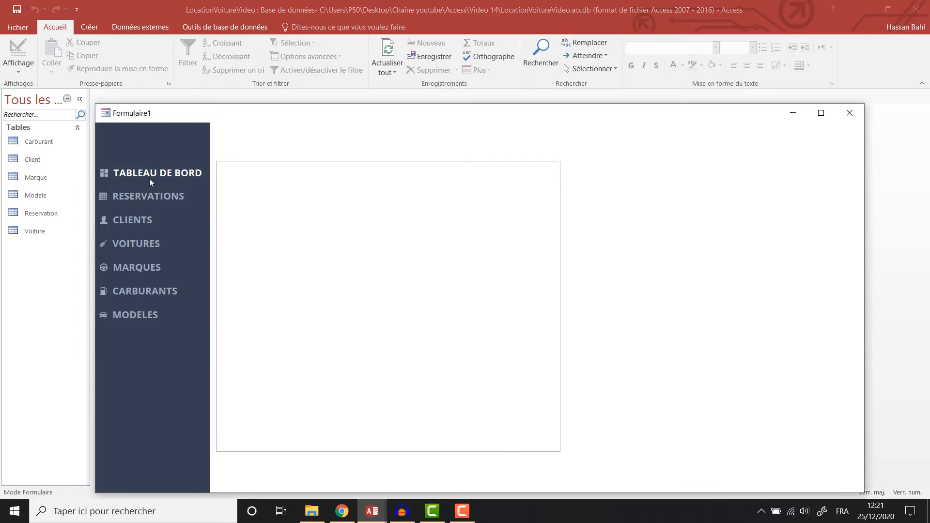
pyautogui.click(138, 246)
pyautogui.click(137, 272)
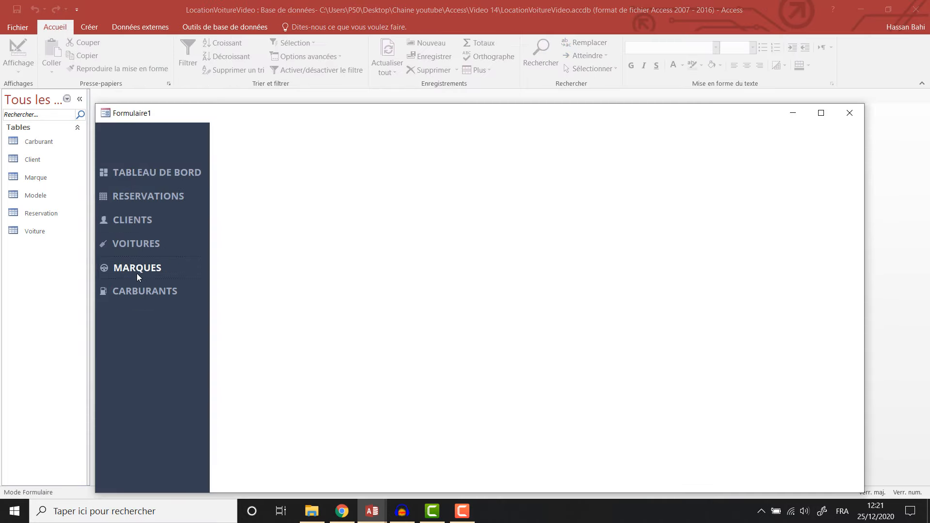
pyautogui.click(141, 295)
pyautogui.click(141, 316)
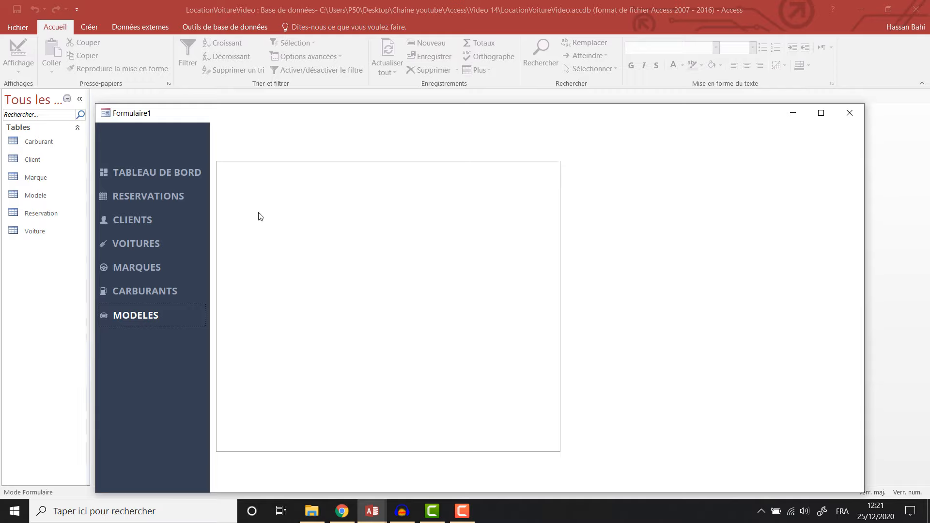
# Move the form window higher and return the form to design view
pyautogui.moveTo(352, 106); pyautogui.dragTo(342, 65)
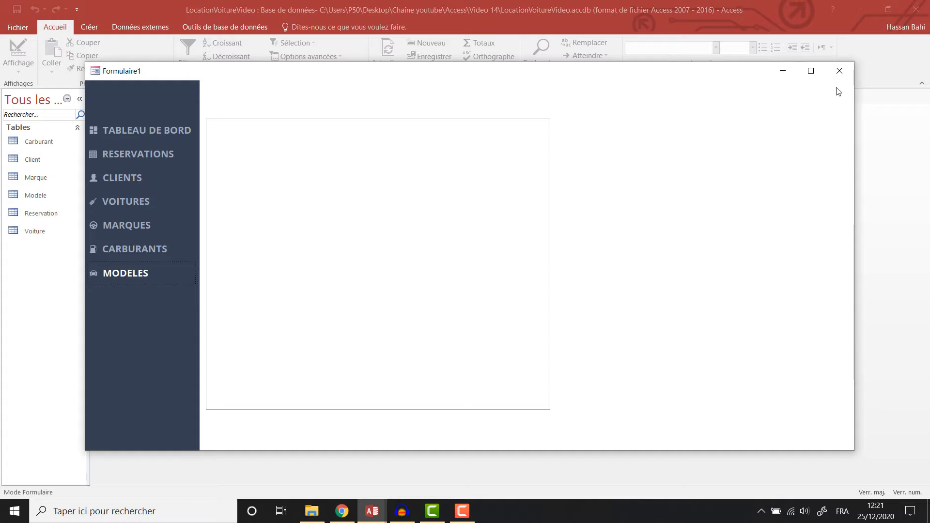
pyautogui.rightClick(559, 75)
pyautogui.click(624, 150)
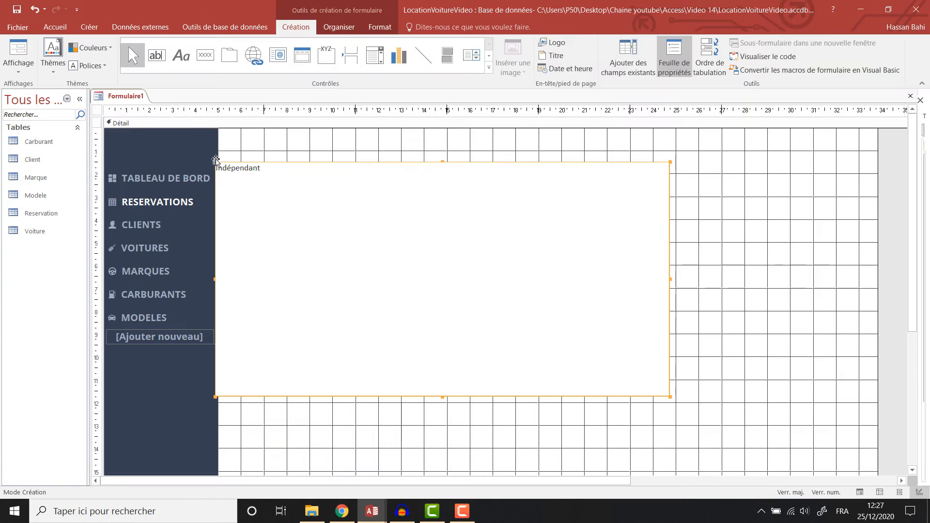
# Move the subform control flush against the dark sidebar, about 1 cm below the Détail section's top, and select the navigation control
pyautogui.moveTo(216, 160); pyautogui.dragTo(217, 148)
pyautogui.click(165, 199)
pyautogui.click(253, 142)
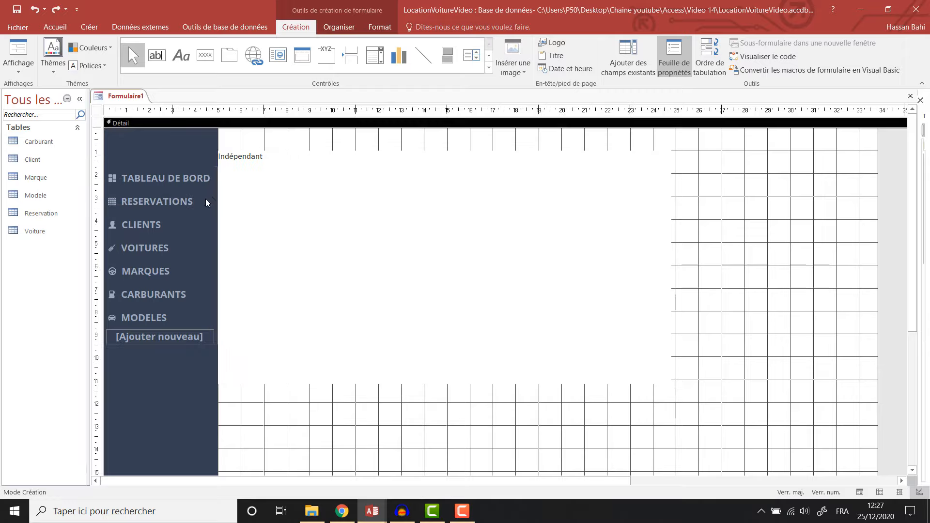
pyautogui.click(214, 192)
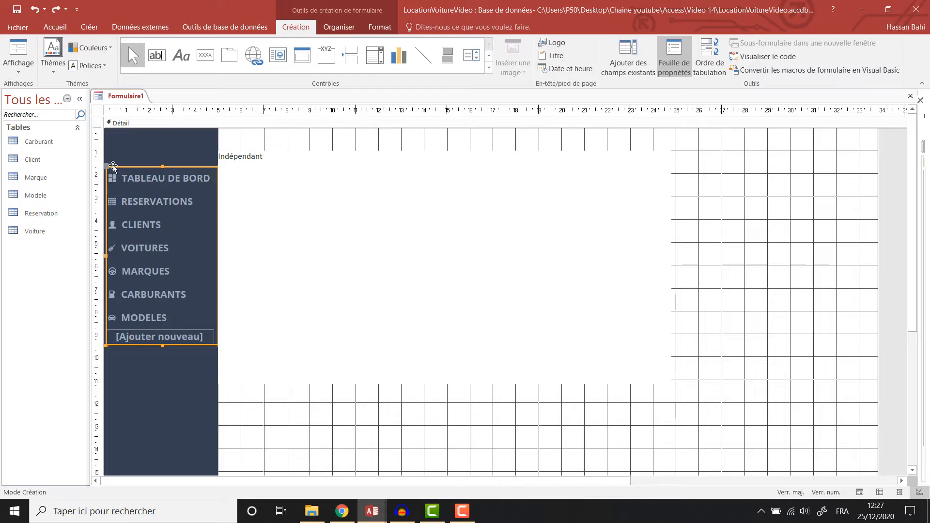
# Move the navigation control up to about 1 cm below the Détail section's top, level with the subform control
pyautogui.click(261, 145)
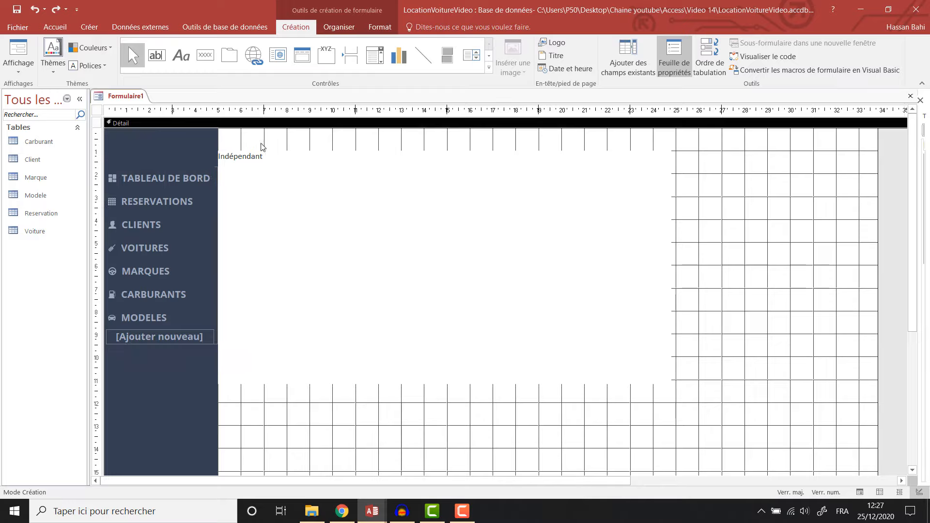
pyautogui.click(216, 183)
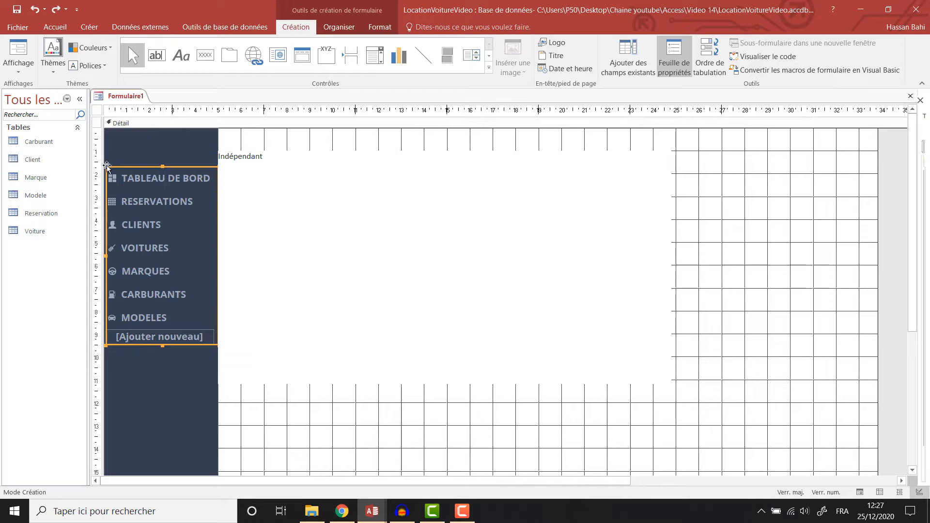
pyautogui.moveTo(103, 166); pyautogui.dragTo(108, 153)
pyautogui.click(250, 146)
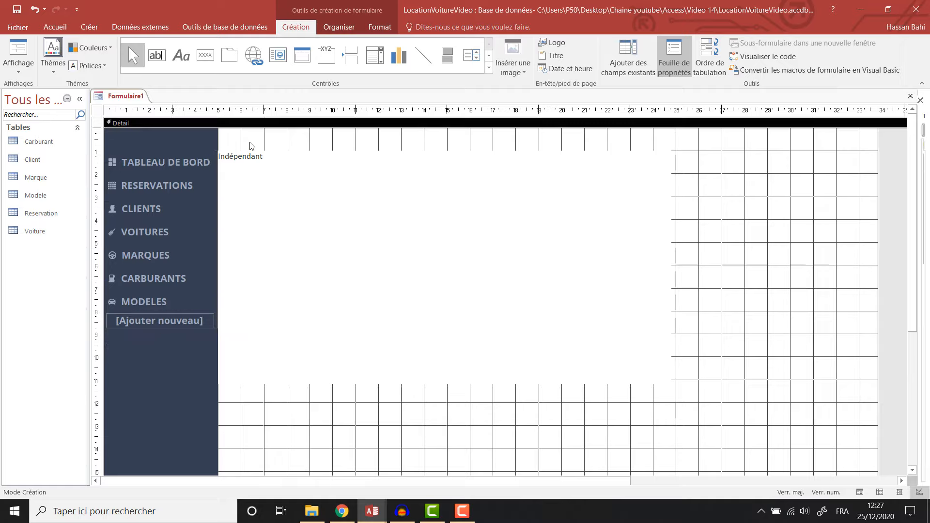
# Narrow the subform control to about 7 cm wide, freeing the area beside it
pyautogui.click(254, 171)
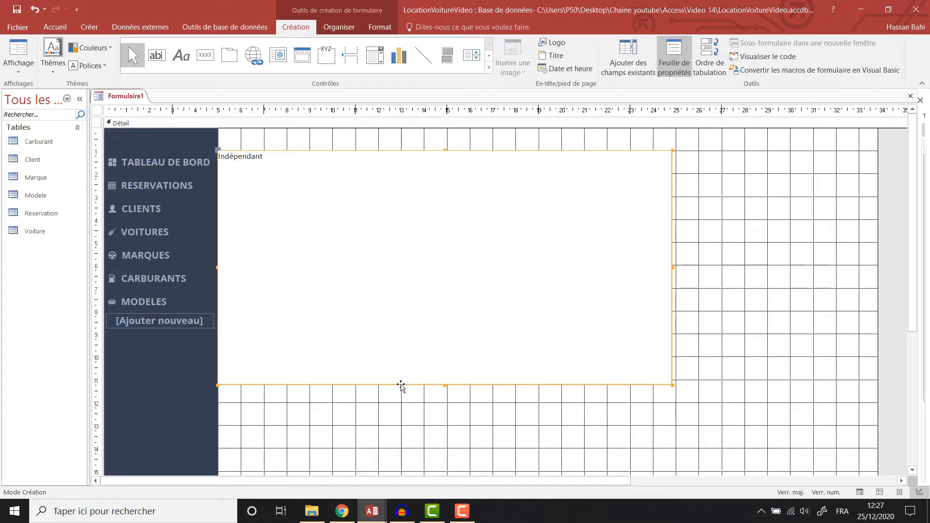
pyautogui.scroll(-1, 691, 334)
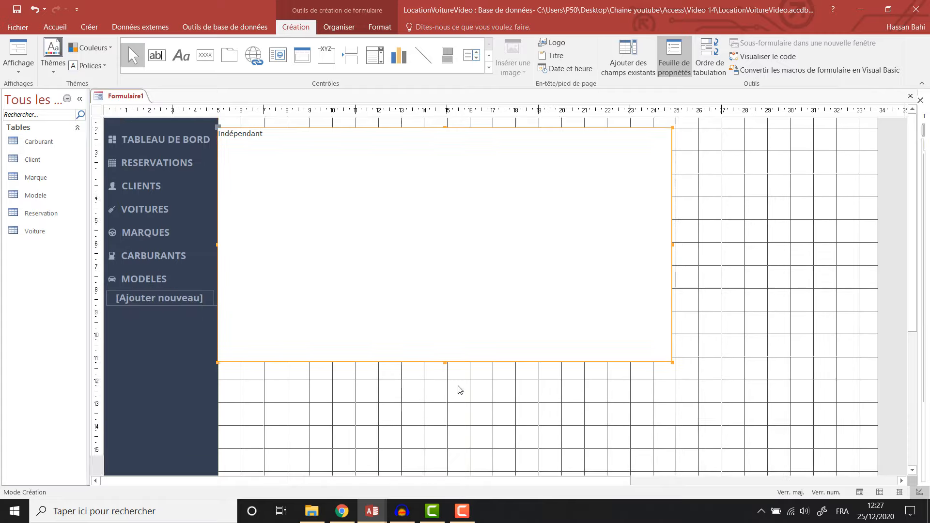
pyautogui.scroll(-3, 460, 390)
pyautogui.moveTo(449, 410); pyautogui.dragTo(450, 407)
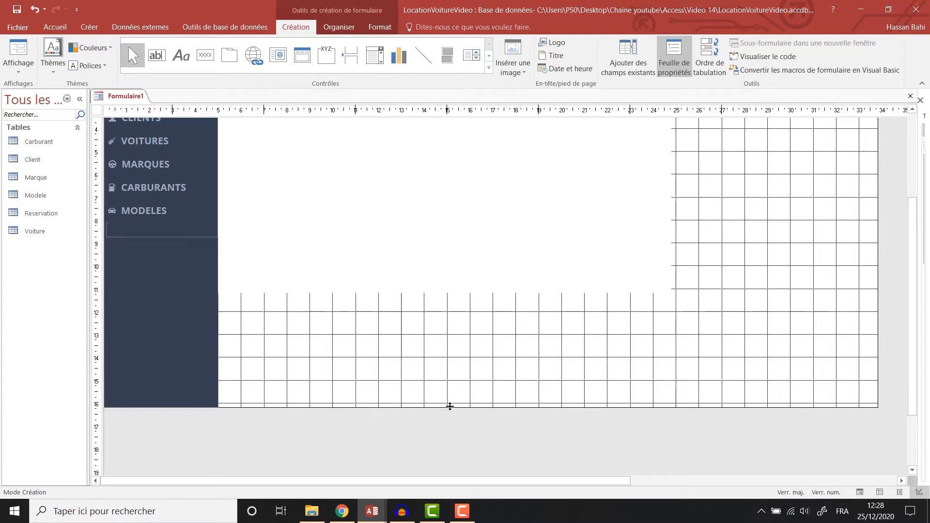
pyautogui.click(418, 260)
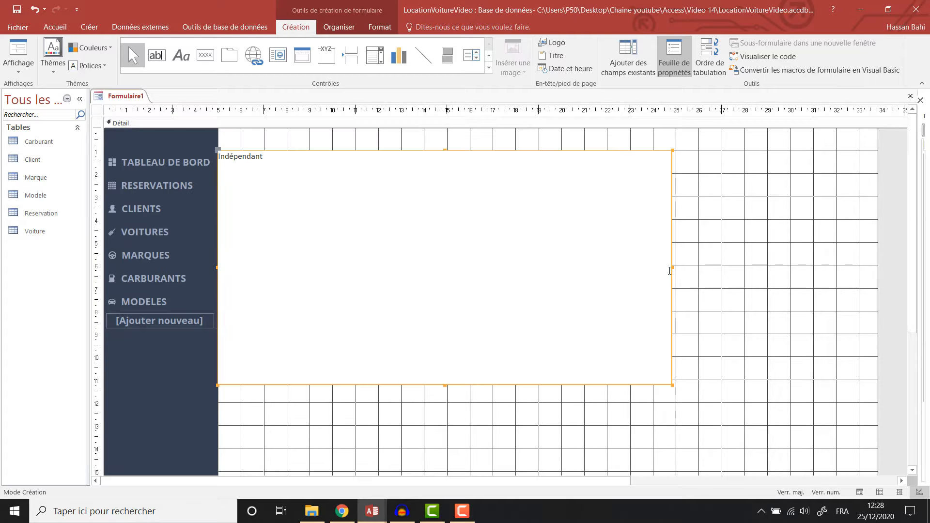
pyautogui.moveTo(674, 271); pyautogui.dragTo(384, 266)
# Draw a rectangle about 13.5 by 10 cm in the empty area beside the subform control and make its outline transparent
pyautogui.click(489, 68)
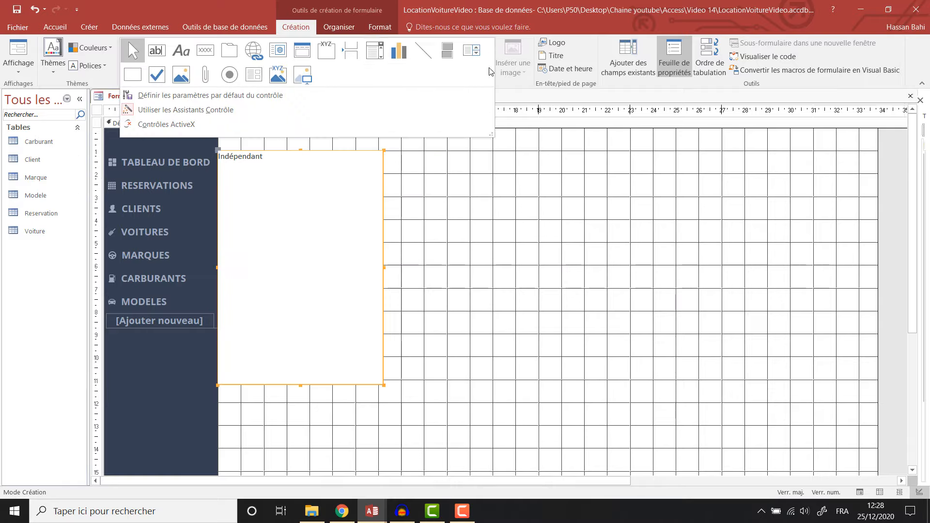
pyautogui.click(129, 75)
pyautogui.moveTo(514, 161); pyautogui.dragTo(823, 389)
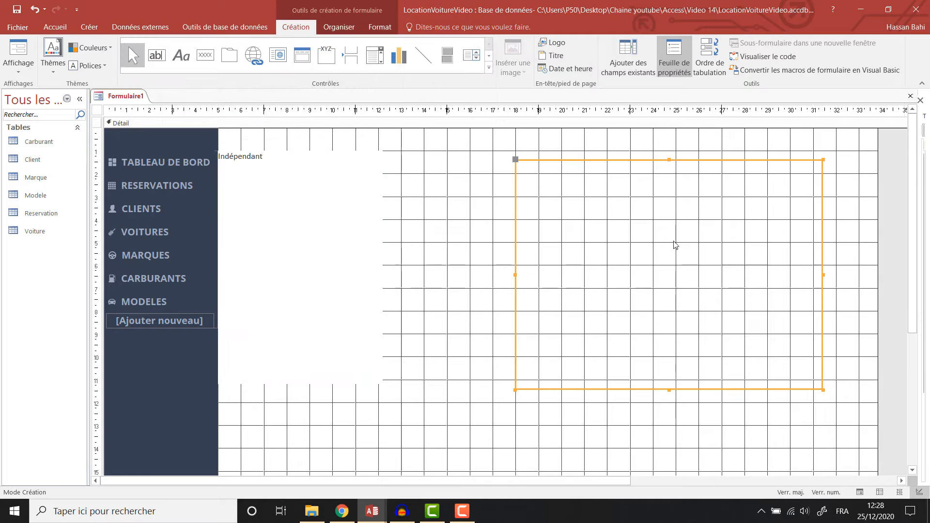
pyautogui.click(380, 27)
pyautogui.click(571, 57)
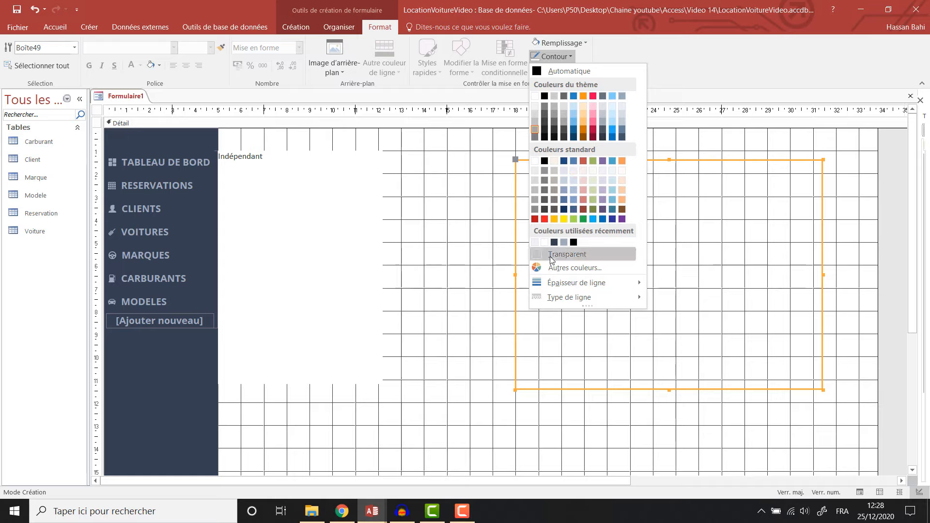
pyautogui.click(551, 255)
# Fill the rectangle with the custom RGB color 236, 242, 246
pyautogui.click(570, 42)
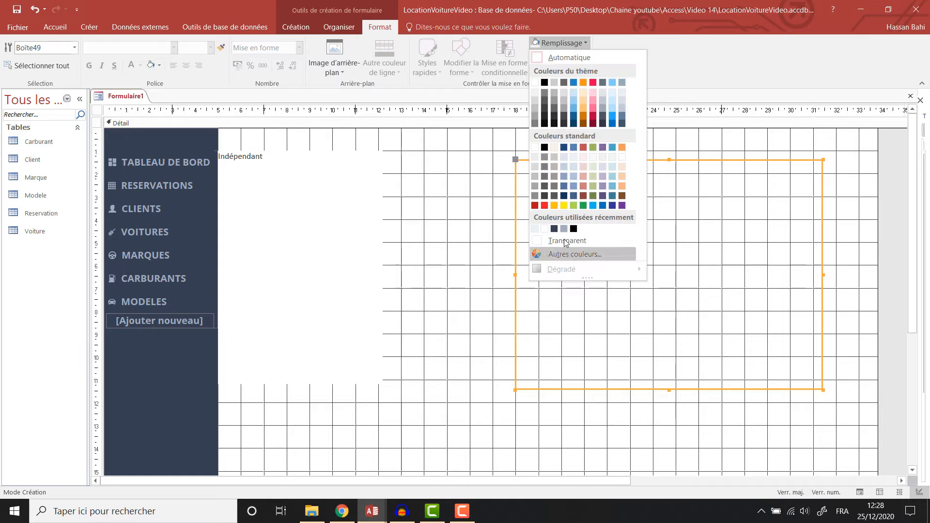
pyautogui.click(556, 254)
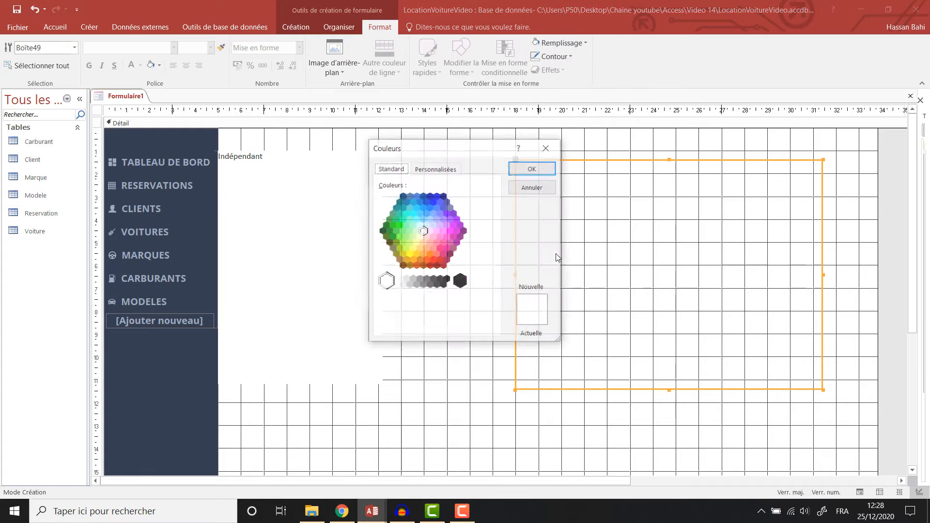
pyautogui.click(436, 168)
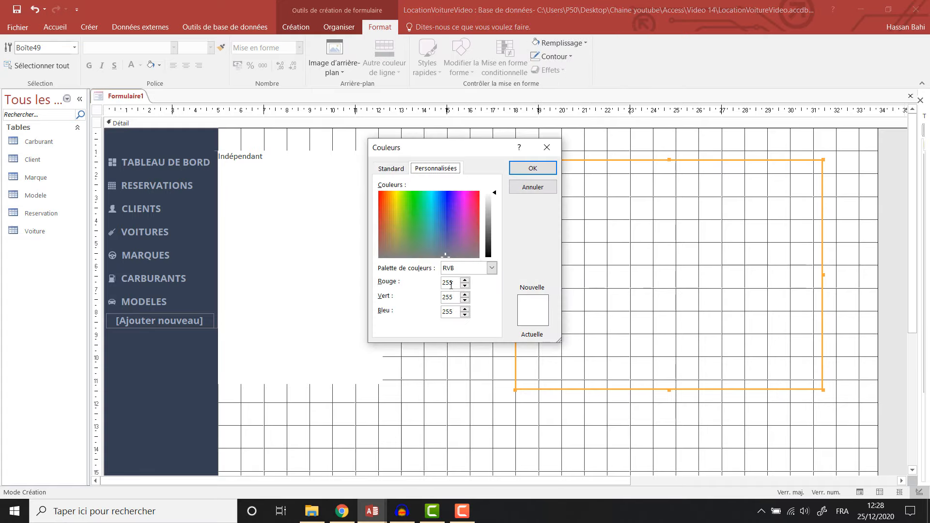
pyautogui.click(385, 282)
pyautogui.write('236')
pyautogui.press('Tab')
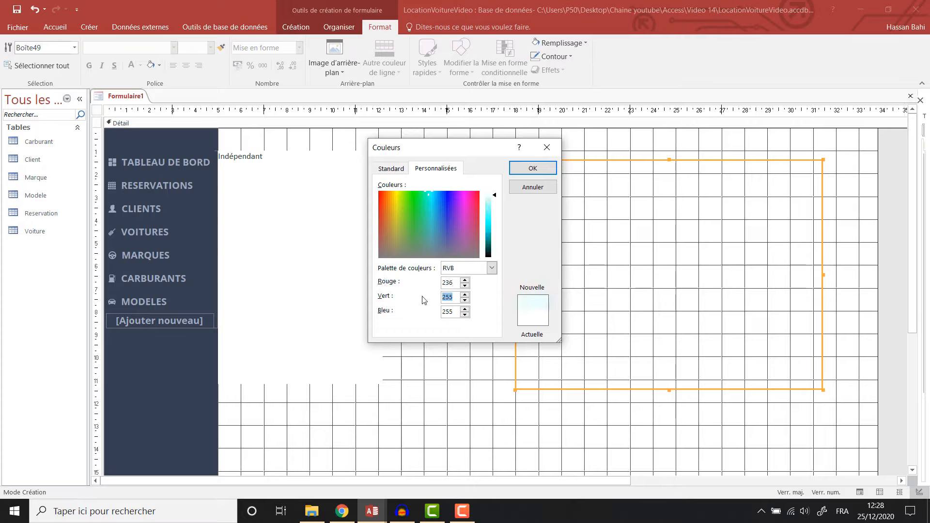
pyautogui.write('242')
pyautogui.doubleClick(445, 312)
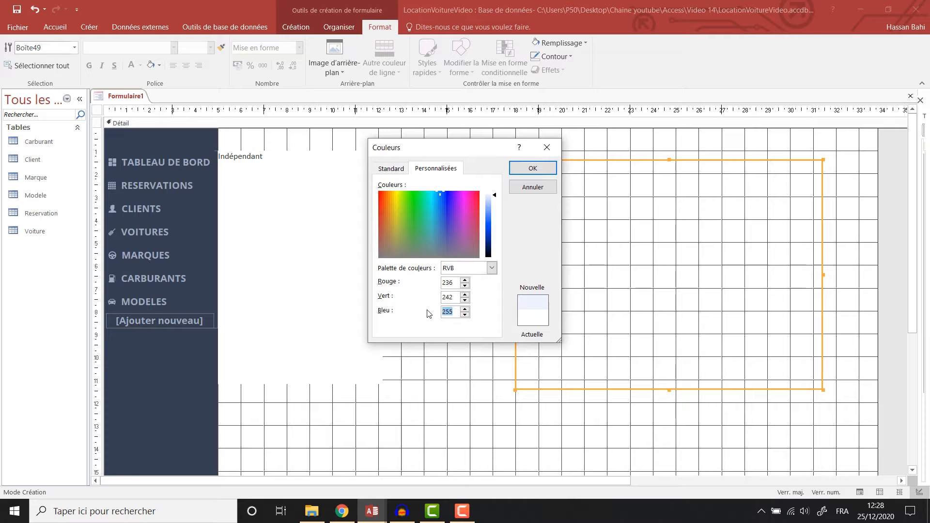
pyautogui.write('246')
pyautogui.click(529, 168)
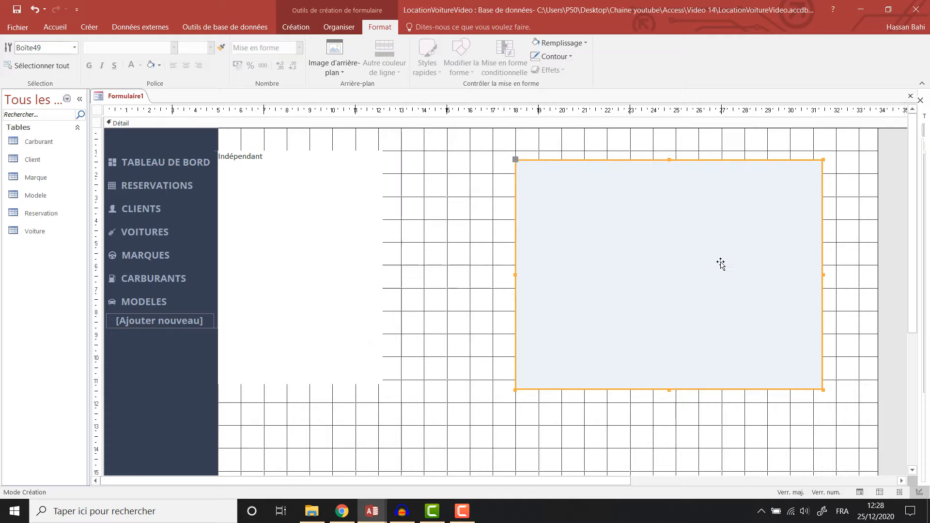
# Stretch the pale rectangle from the sidebar to the form's far edge, starting about 1 cm down and reaching the sidebar's bottom
pyautogui.moveTo(516, 274); pyautogui.dragTo(217, 271)
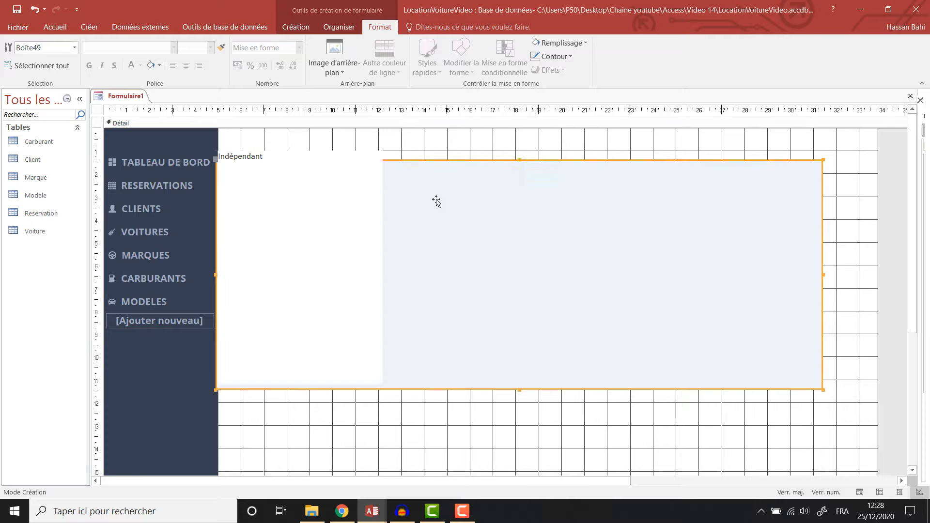
pyautogui.moveTo(517, 159); pyautogui.dragTo(519, 129)
pyautogui.moveTo(823, 259); pyautogui.dragTo(878, 259)
pyautogui.scroll(-1, 547, 339)
pyautogui.moveTo(548, 344); pyautogui.dragTo(534, 461)
pyautogui.hotkey('ctrl', 'z')
pyautogui.moveTo(547, 344); pyautogui.dragTo(546, 448)
pyautogui.scroll(1, 847, 262)
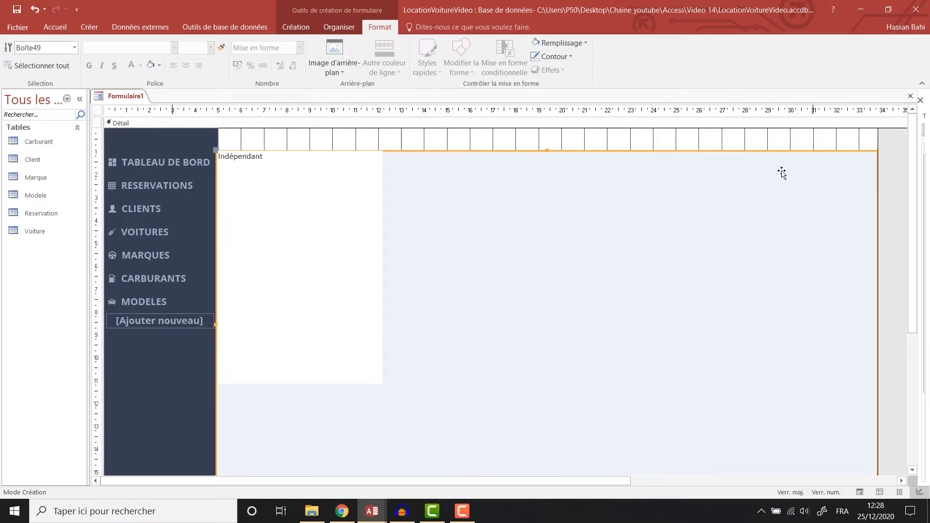
# Widen the subform control to about 28.4 cm so it ends just short of the form's far edge
pyautogui.click(425, 242)
pyautogui.click(315, 259)
pyautogui.scroll(-1, 390, 272)
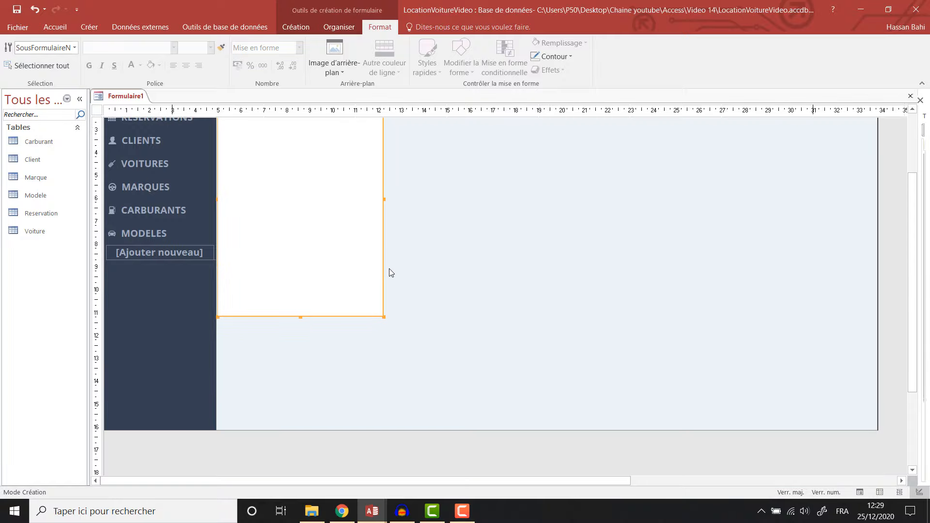
pyautogui.scroll(1, 389, 269)
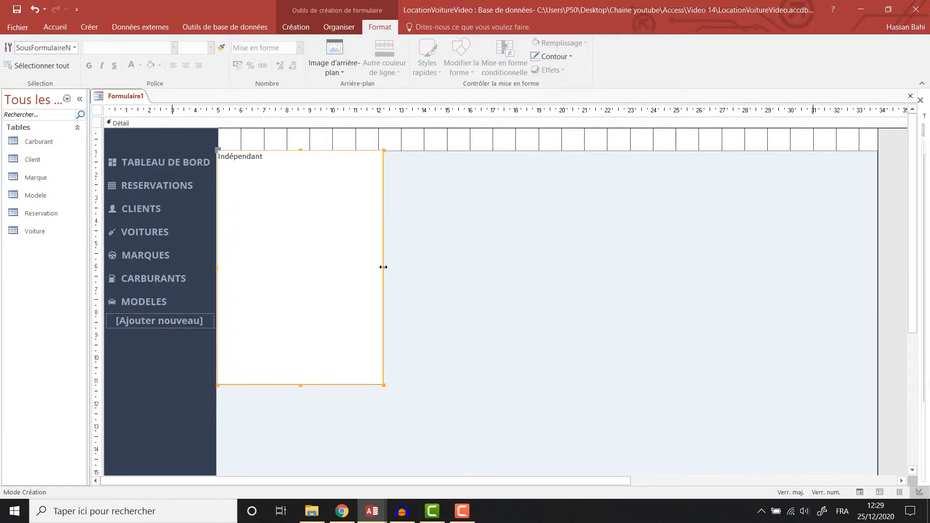
pyautogui.moveTo(383, 267); pyautogui.dragTo(869, 251)
# Send the pale background rectangle behind all other controls
pyautogui.scroll(-1, 332, 350)
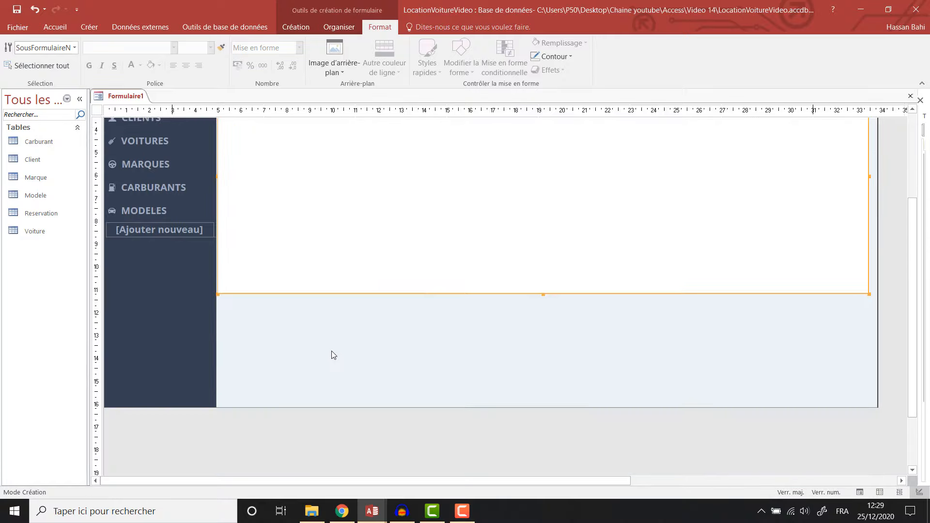
pyautogui.rightClick(332, 351)
pyautogui.click(299, 353)
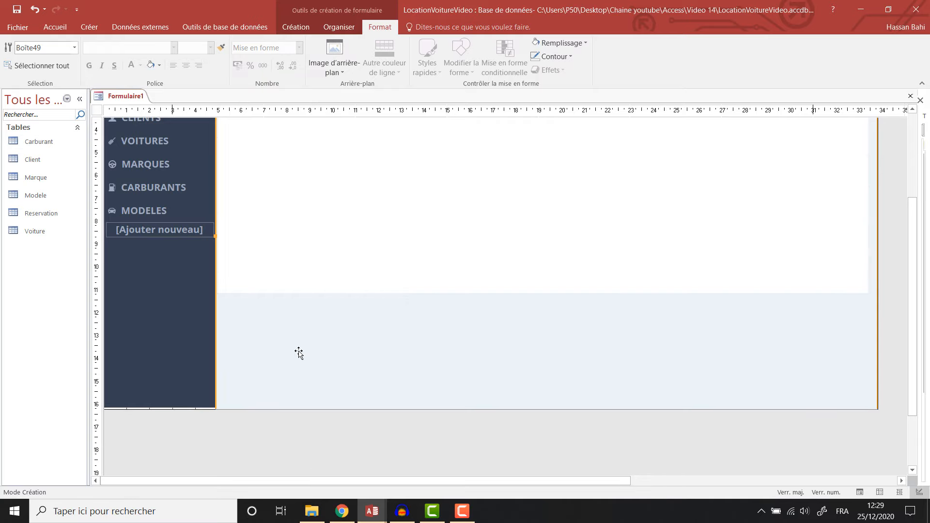
pyautogui.click(344, 28)
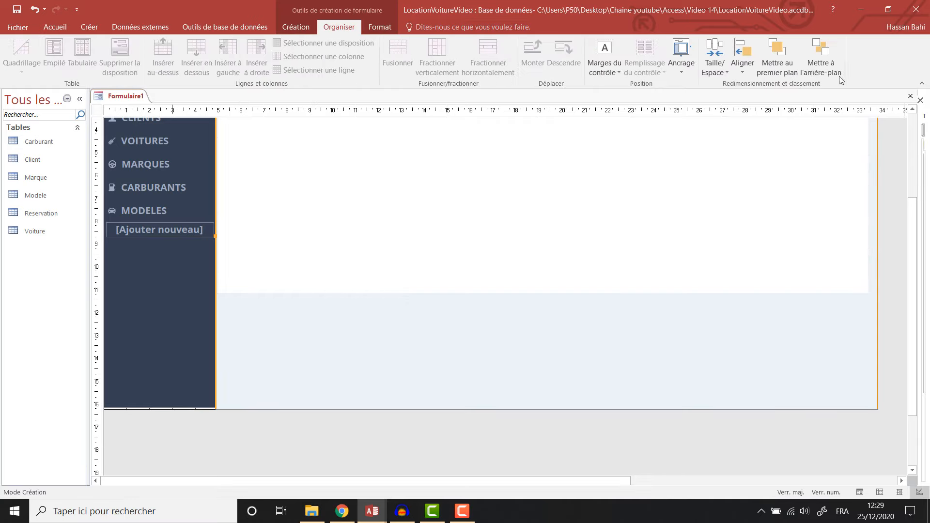
pyautogui.click(821, 57)
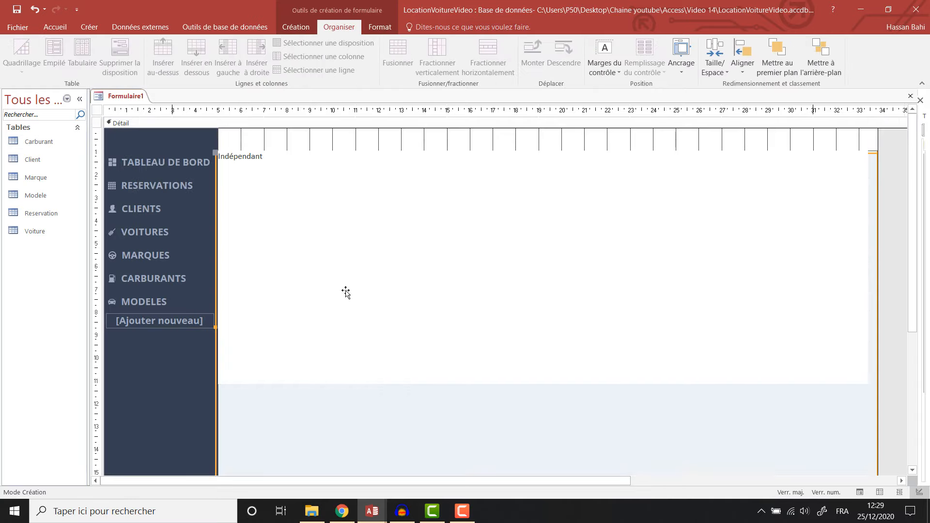
# Offset the subform control slightly inside the pale rectangle and extend its lower edge down to about the 16 cm mark
pyautogui.click(218, 151)
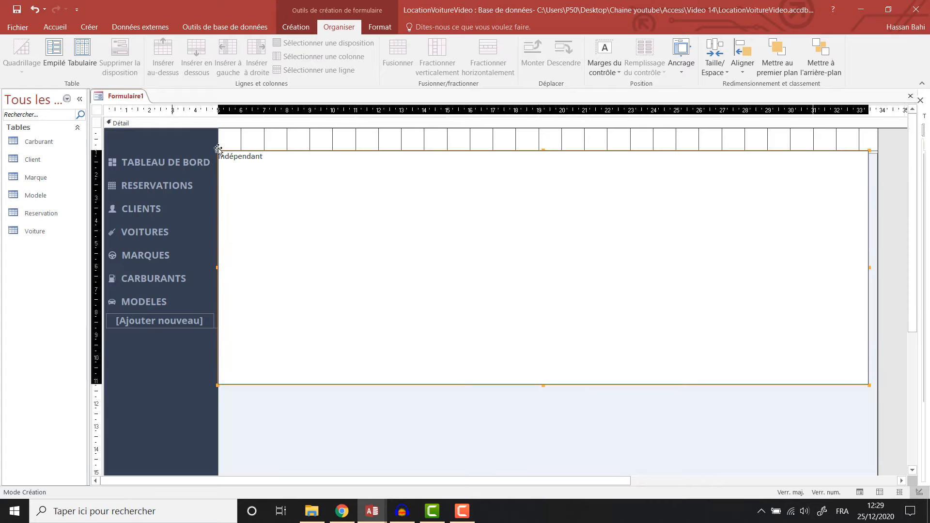
pyautogui.moveTo(218, 149); pyautogui.dragTo(221, 155)
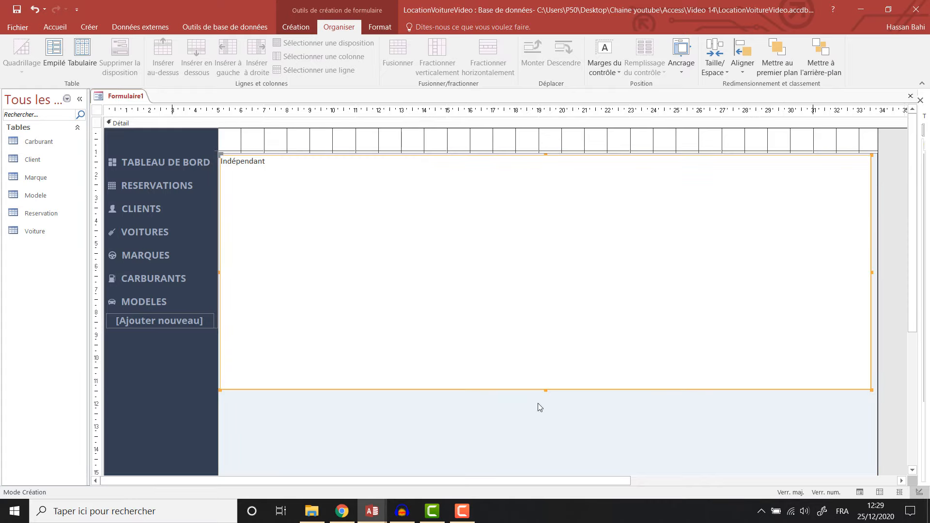
pyautogui.scroll(-1, 553, 327)
pyautogui.scroll(1, 388, 232)
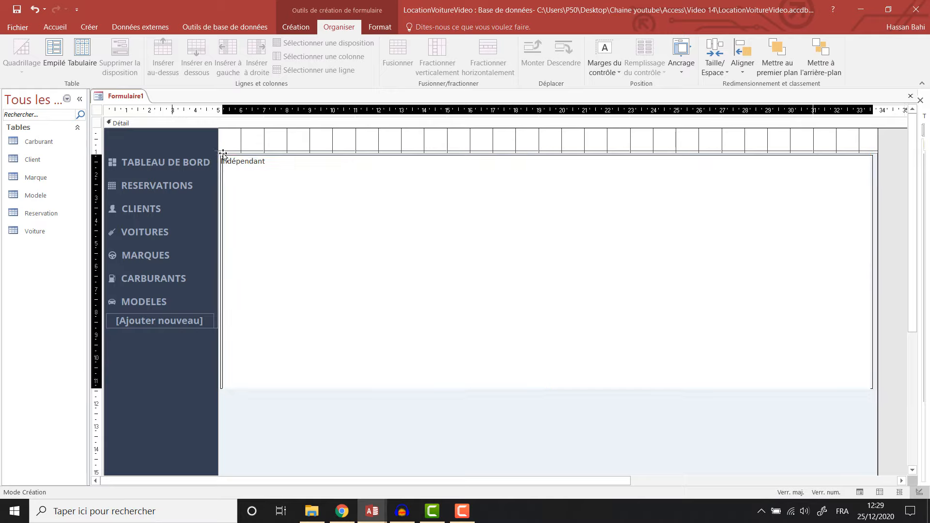
pyautogui.scroll(-1, 570, 359)
pyautogui.scroll(-1, 570, 359)
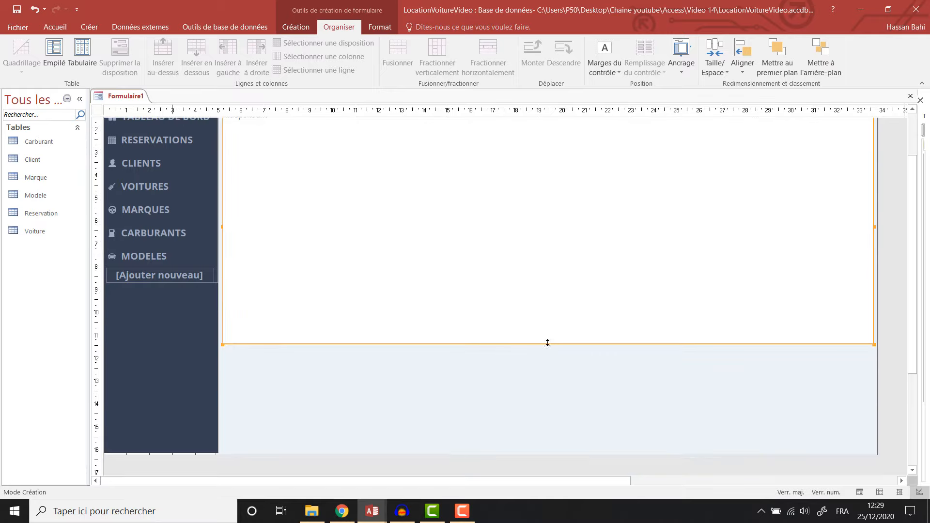
pyautogui.moveTo(548, 345); pyautogui.dragTo(552, 449)
# Extend the Détail section to about 17 cm tall and adjust the pale rectangle's lower edge to line up with the sidebar's bottom
pyautogui.click(517, 452)
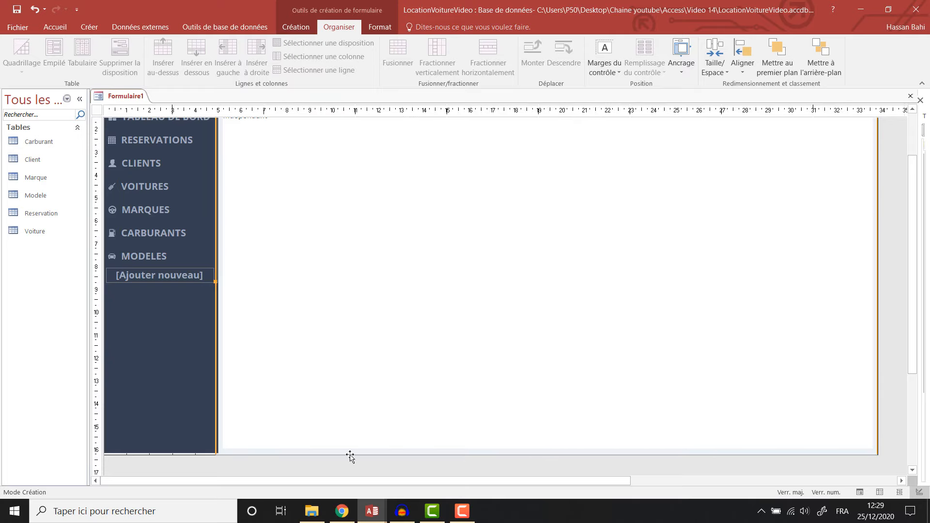
pyautogui.click(281, 456)
pyautogui.click(217, 464)
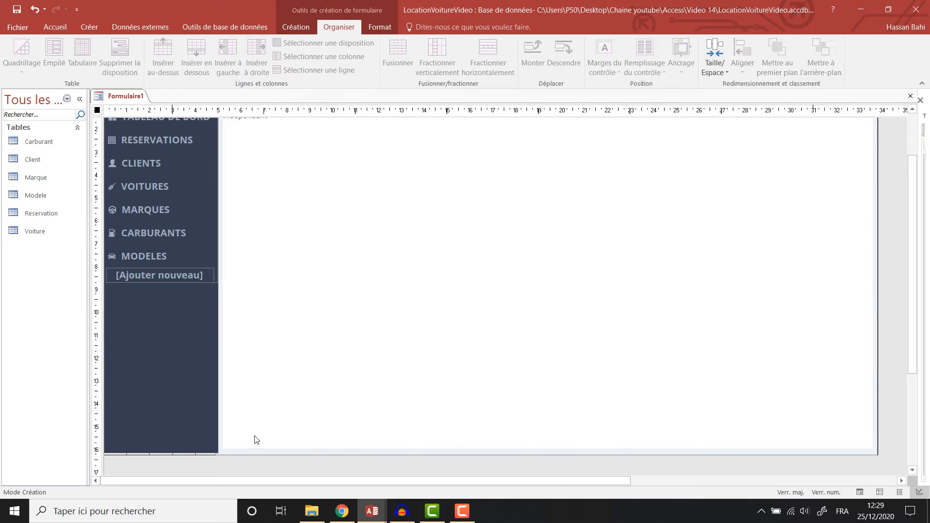
pyautogui.scroll(2, 382, 405)
pyautogui.scroll(-5, 345, 395)
pyautogui.moveTo(191, 387); pyautogui.dragTo(193, 405)
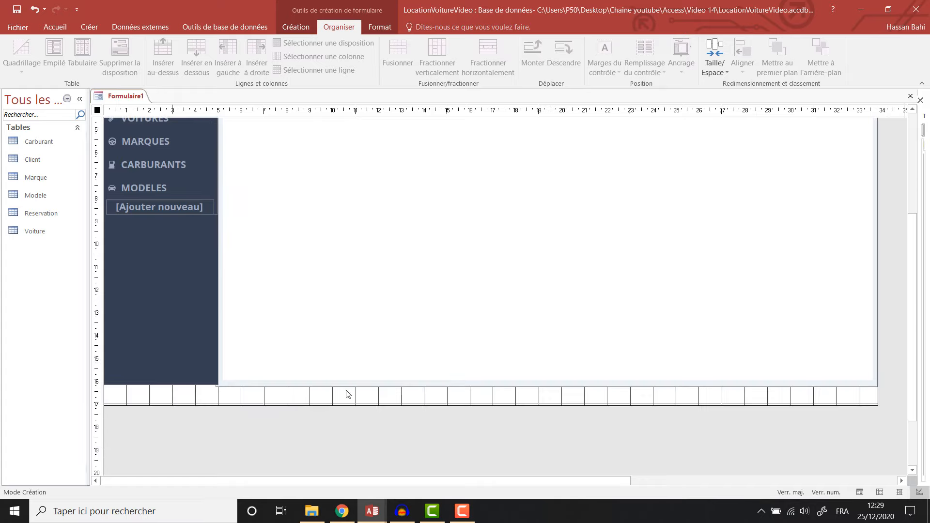
pyautogui.click(505, 386)
pyautogui.moveTo(547, 386); pyautogui.dragTo(509, 385)
pyautogui.click(497, 412)
pyautogui.scroll(5, 505, 418)
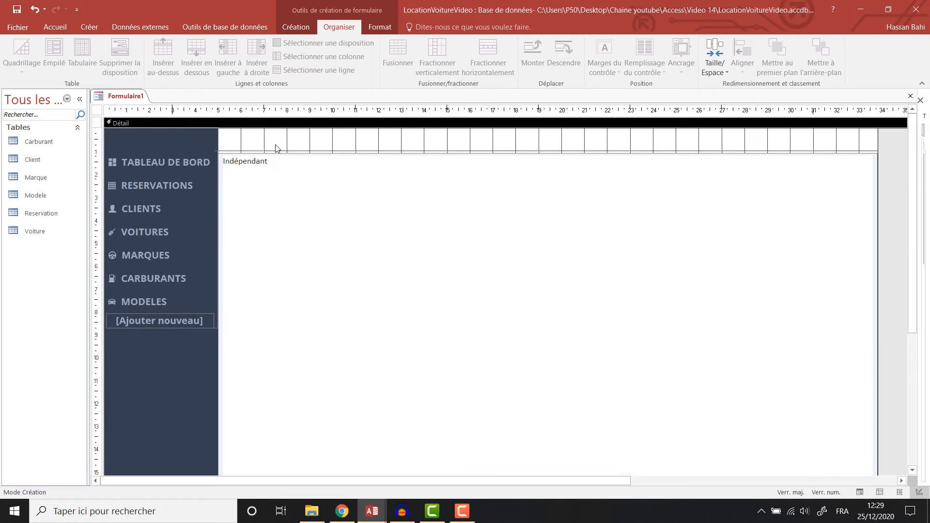
# Save the form under the name Menu
pyautogui.rightClick(124, 98)
pyautogui.click(138, 103)
pyautogui.write('M')
pyautogui.press('capslock')
pyautogui.write('enu')
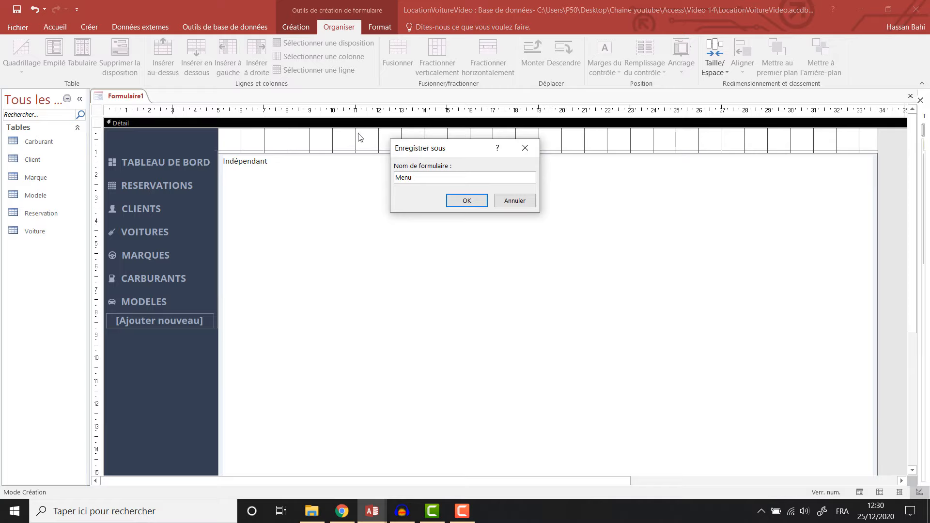
pyautogui.click(461, 201)
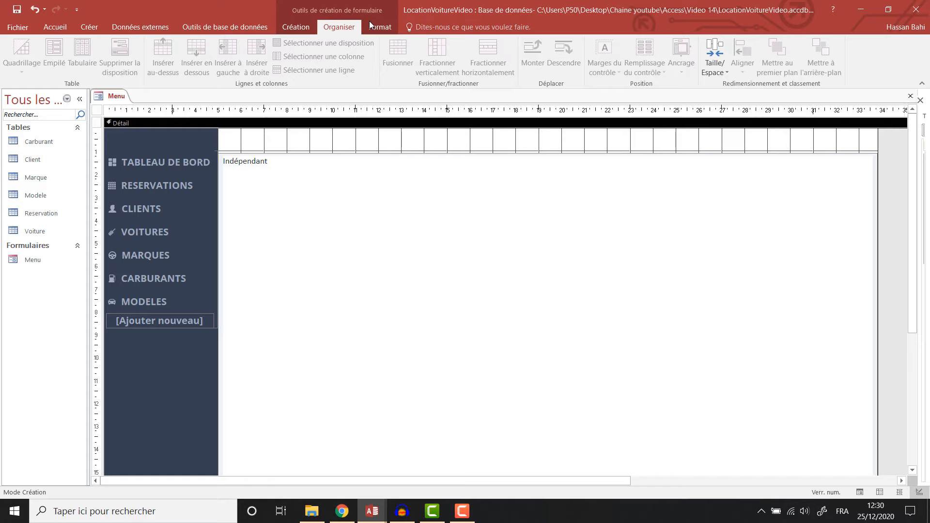
# Insert the RENTAL CAR logo image, about 5.5 cm wide, in the strip above the subform, beside the sidebar
pyautogui.click(306, 27)
pyautogui.click(513, 61)
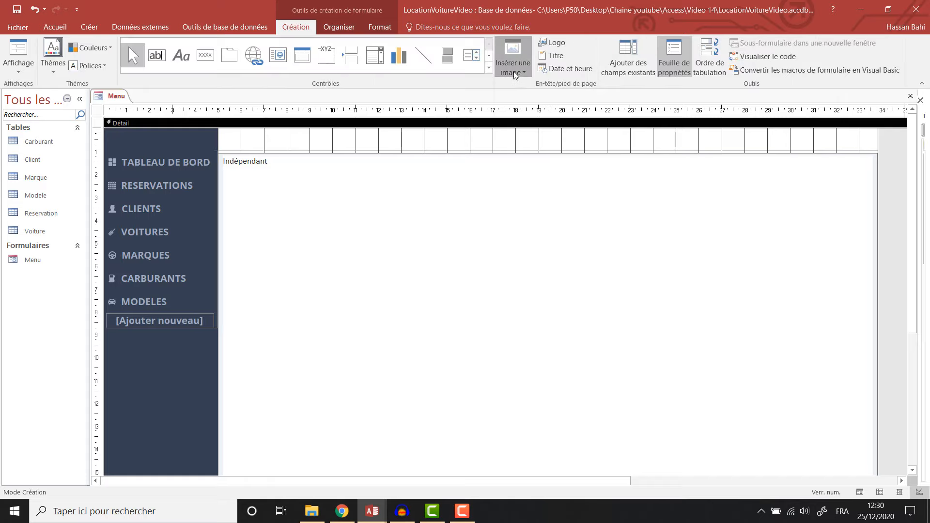
pyautogui.click(533, 324)
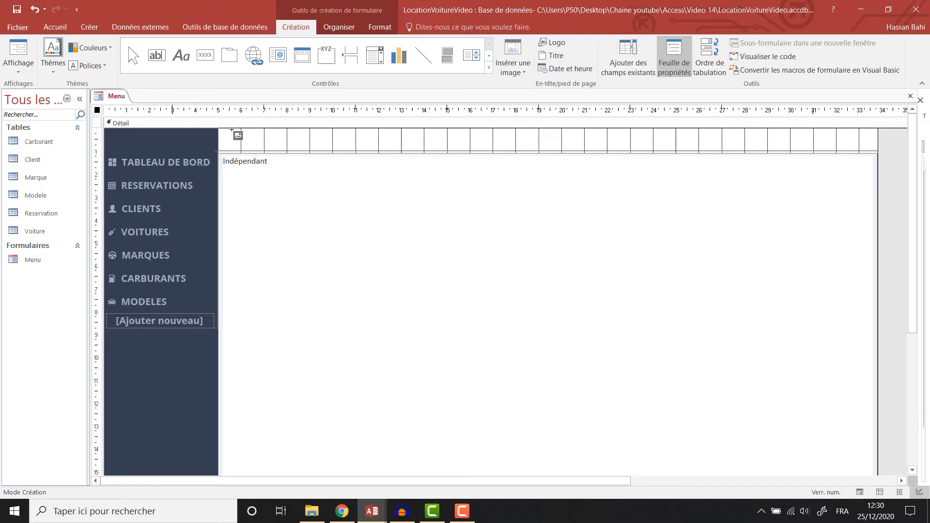
pyautogui.moveTo(224, 129); pyautogui.dragTo(350, 150)
pyautogui.click(404, 143)
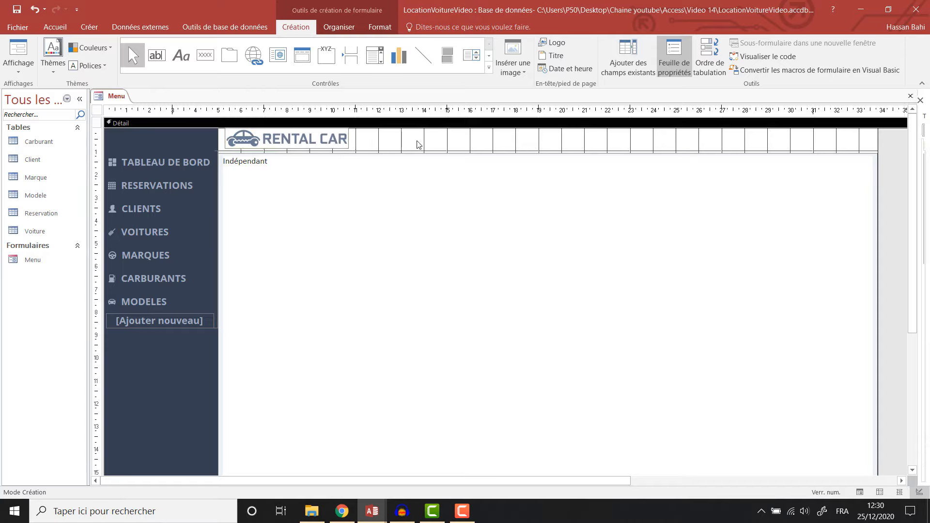
# Nudge the RENTAL CAR logo slightly down and make its outline transparent
pyautogui.click(307, 140)
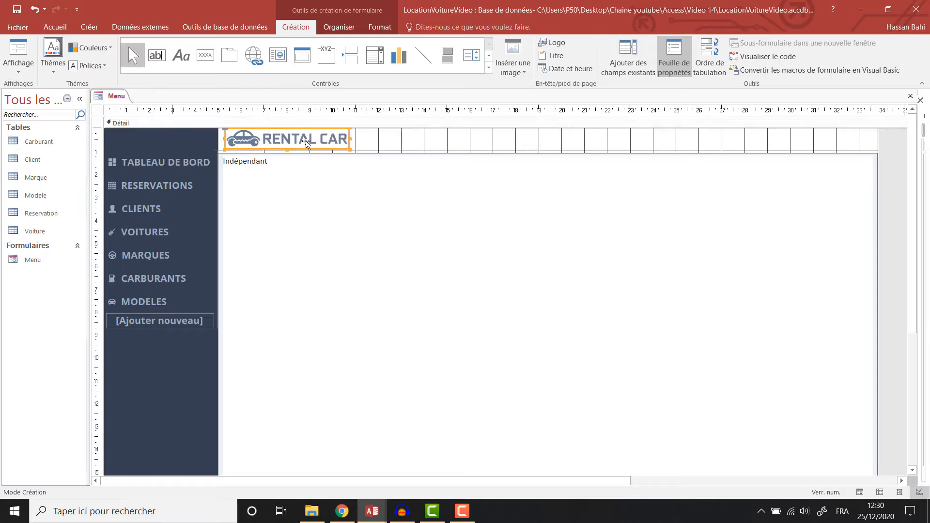
pyautogui.moveTo(306, 140); pyautogui.dragTo(306, 142)
pyautogui.click(340, 26)
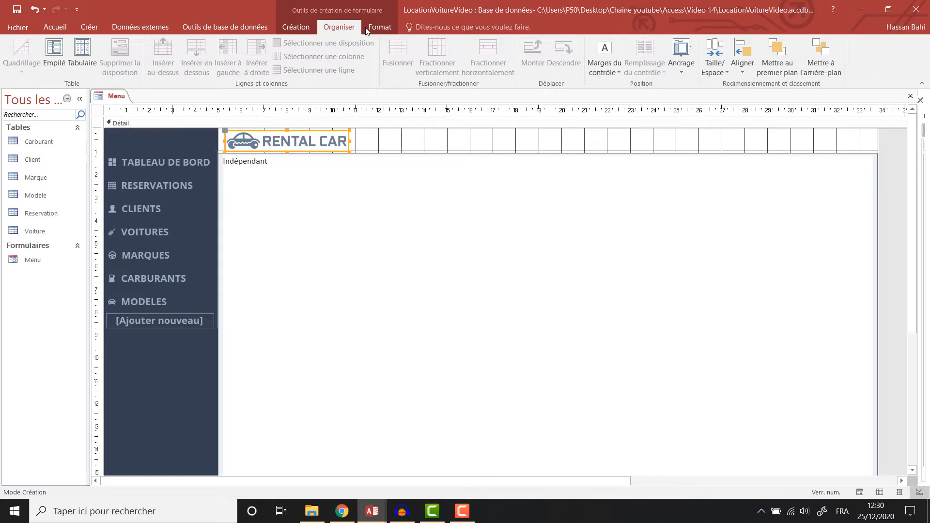
pyautogui.click(380, 27)
pyautogui.click(555, 57)
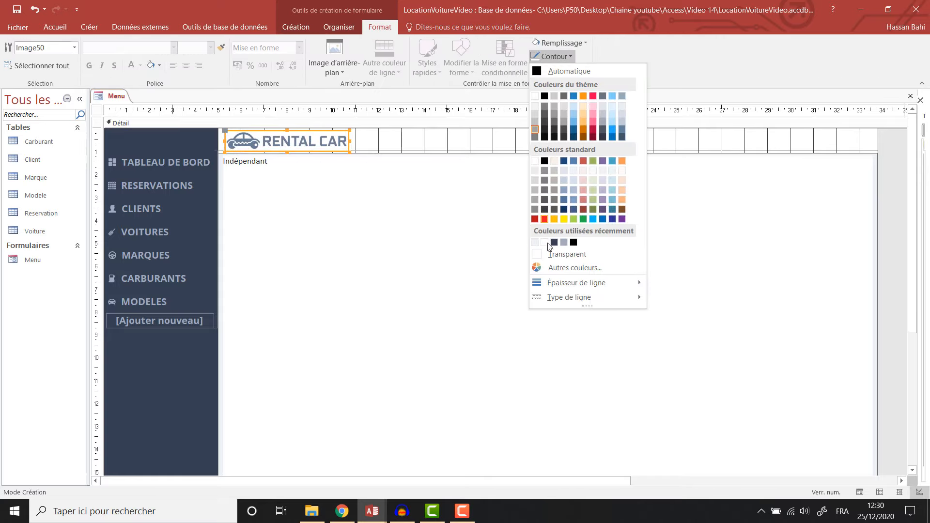
pyautogui.click(553, 254)
pyautogui.click(478, 145)
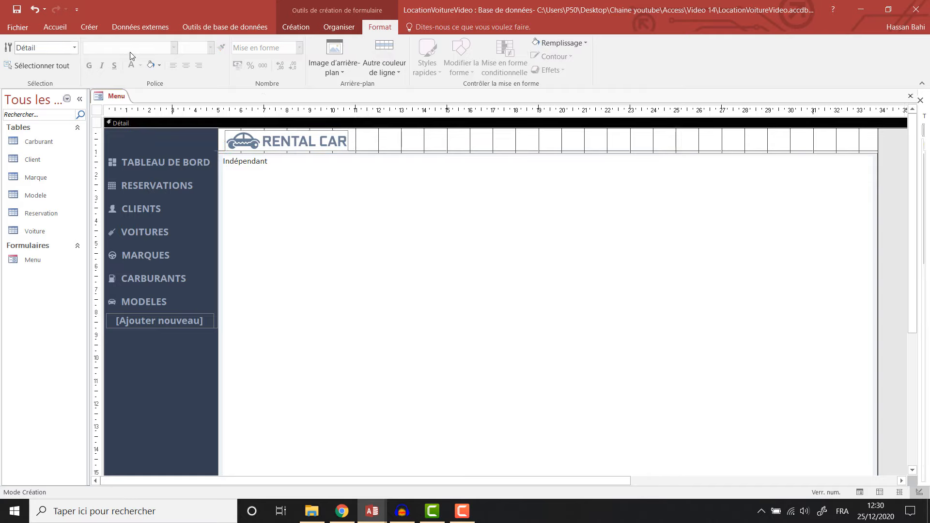
# Draw a command button about 1 cm wide at the far end of the logo strip and close its wizard without changing options
pyautogui.click(283, 29)
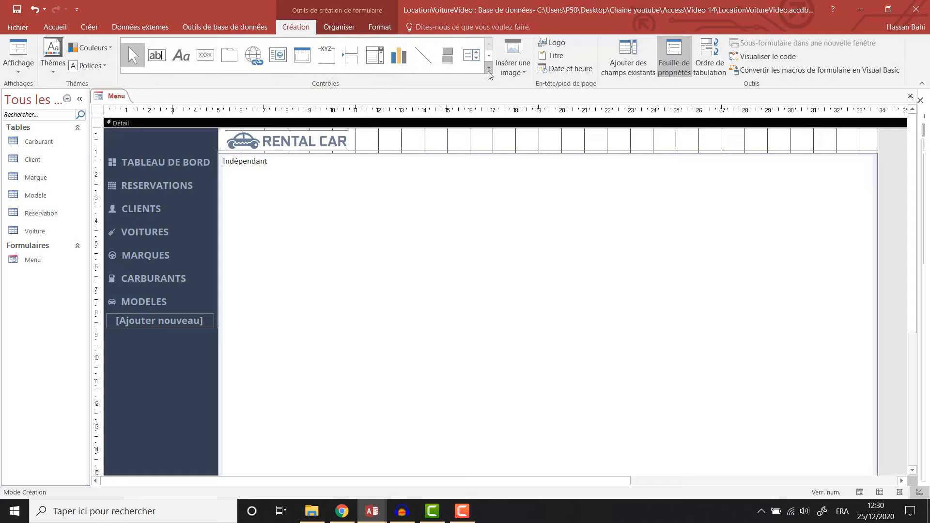
pyautogui.click(206, 64)
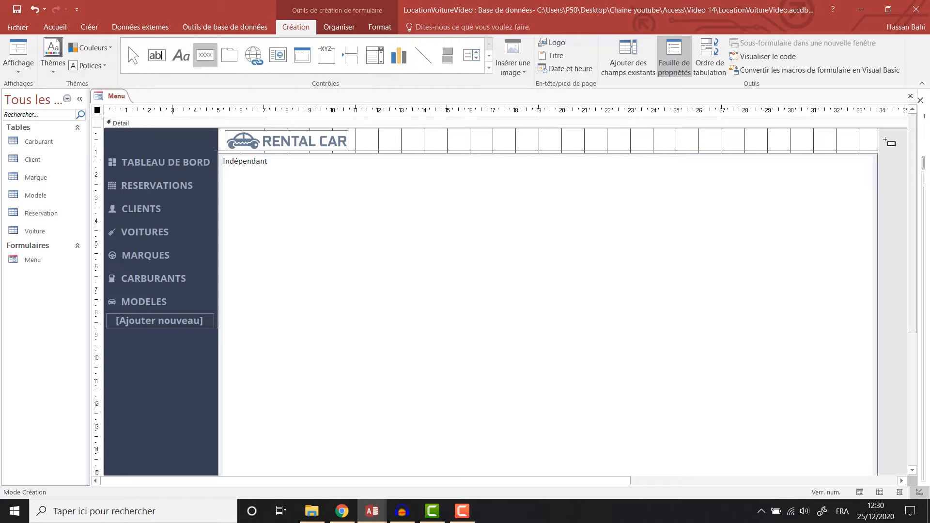
pyautogui.moveTo(849, 130); pyautogui.dragTo(873, 150)
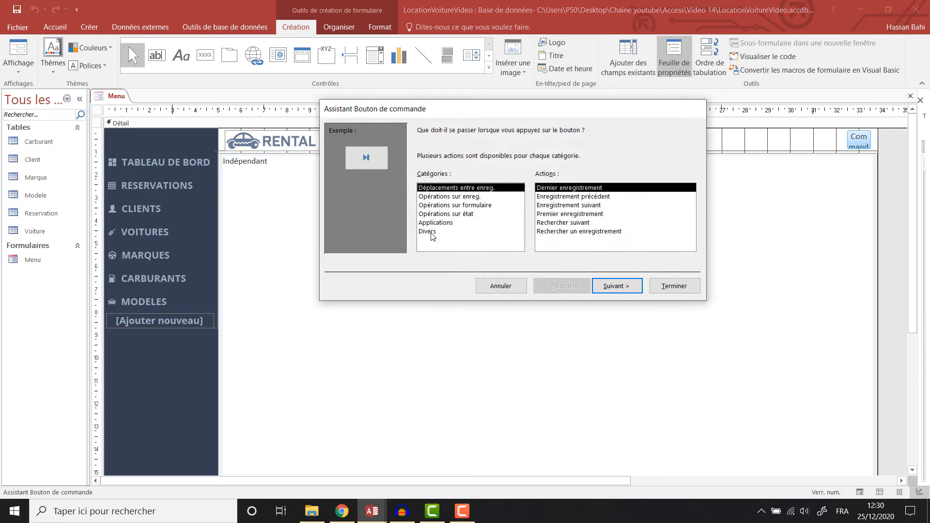
pyautogui.click(672, 287)
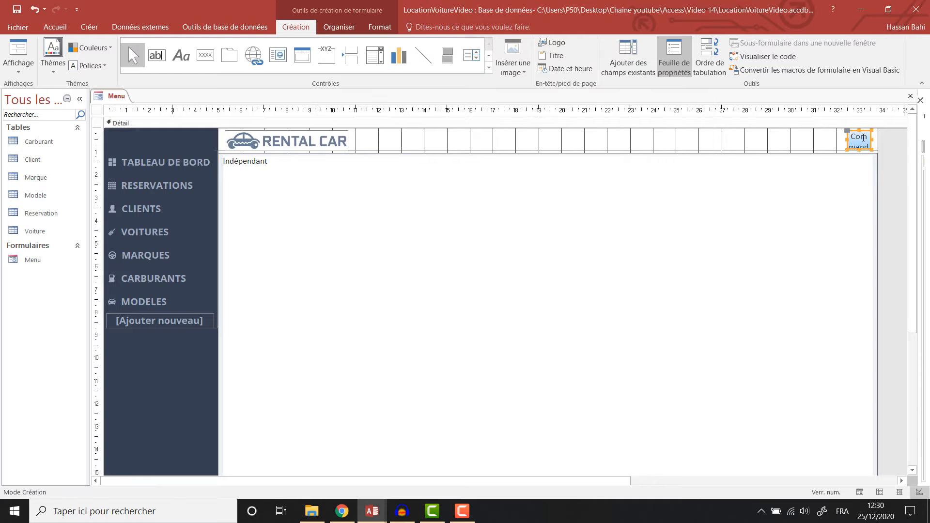
# Try to display the property sheet for the new command button
pyautogui.click(864, 138)
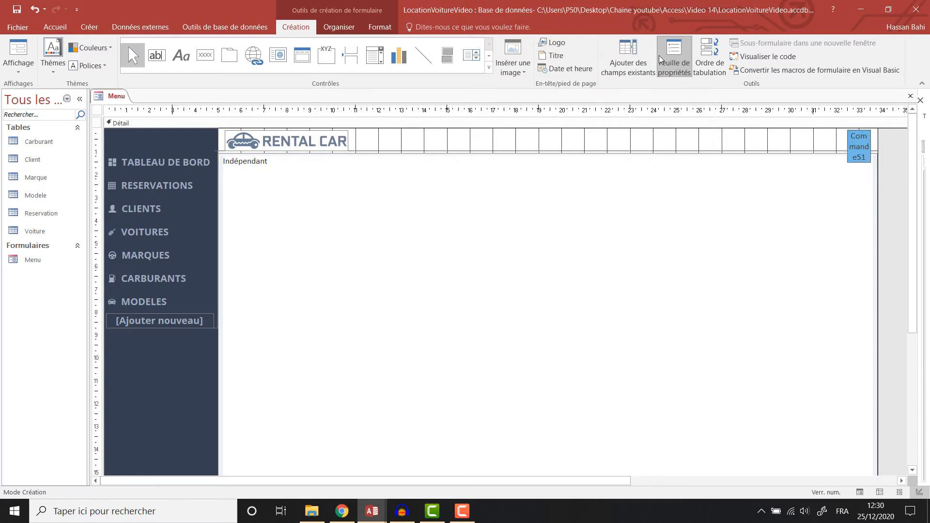
pyautogui.click(683, 52)
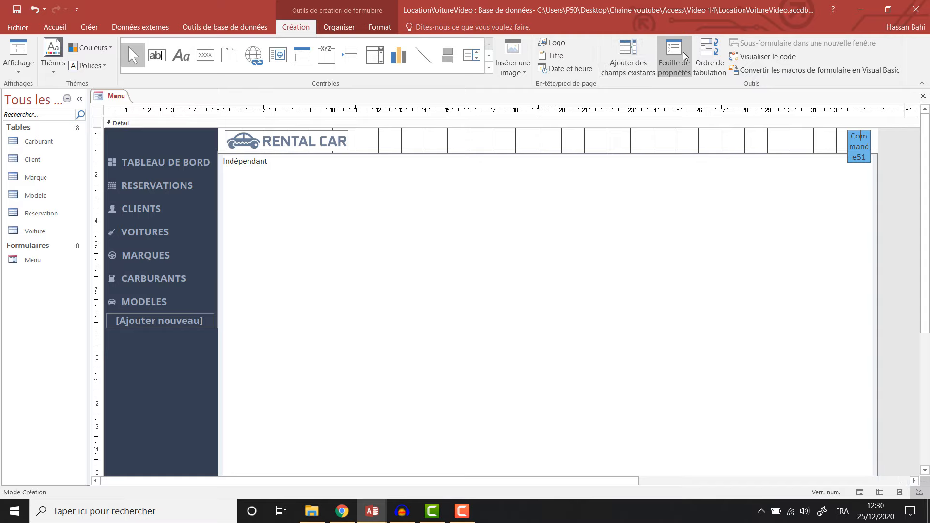
pyautogui.click(678, 52)
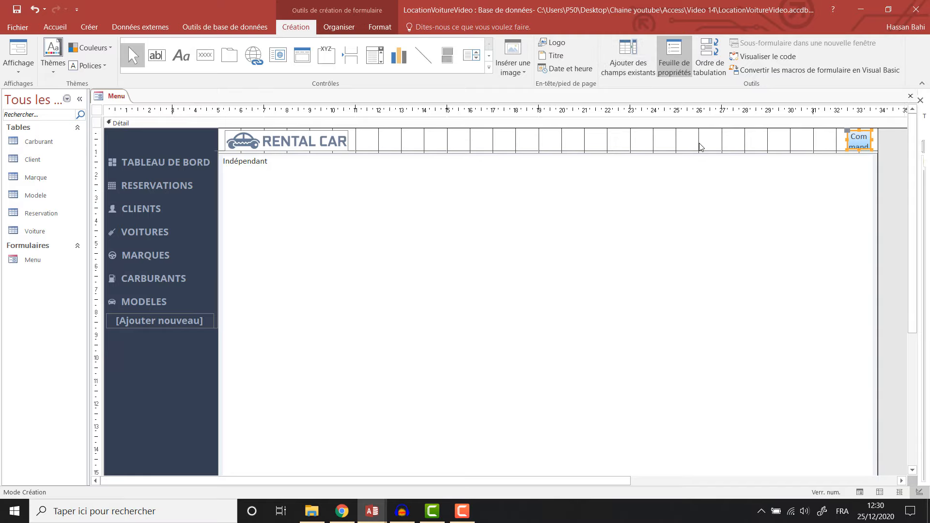
pyautogui.click(673, 54)
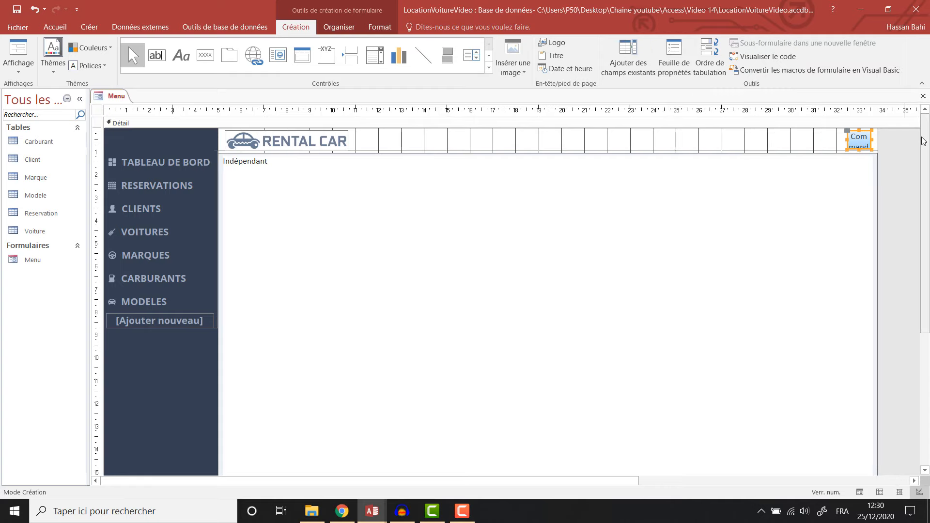
pyautogui.click(893, 157)
pyautogui.click(672, 61)
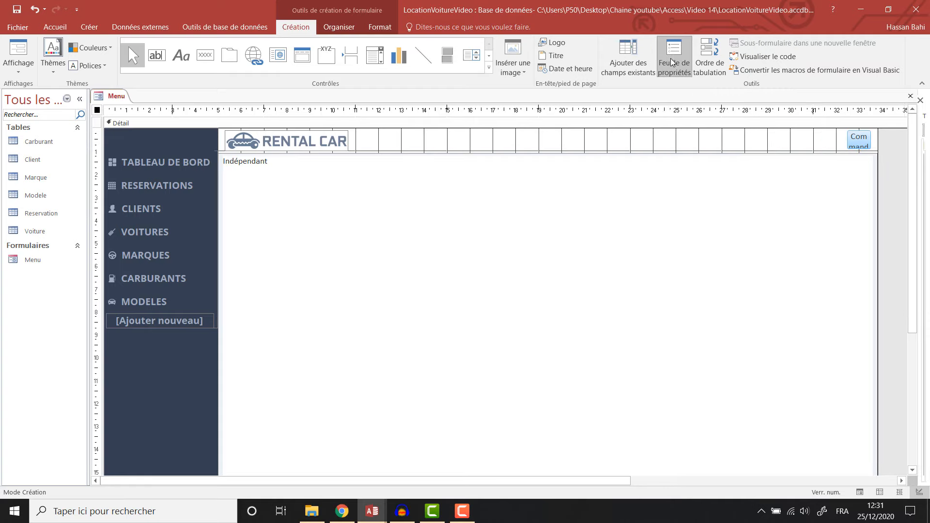
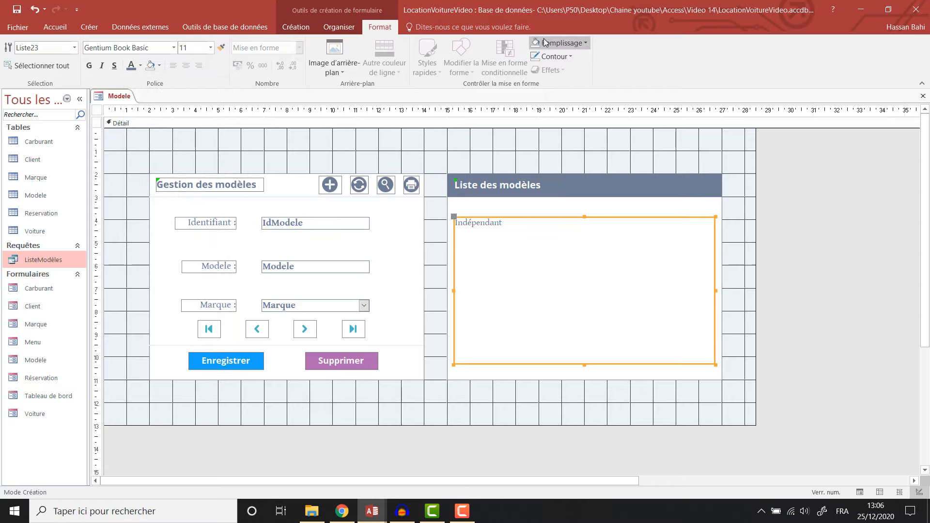
# Show the property sheet for the list box under Liste des modèles and set its outline colour to #6F7D95
pyautogui.click(296, 27)
pyautogui.click(667, 63)
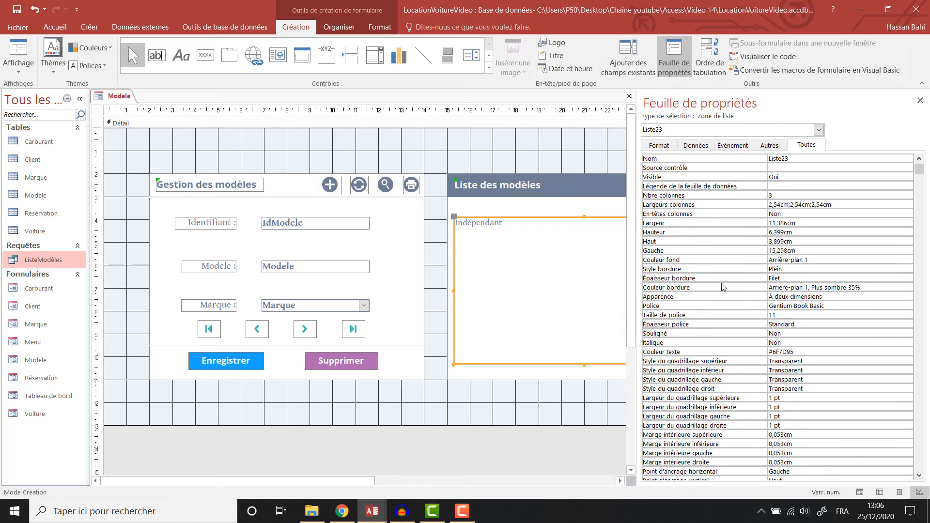
pyautogui.click(380, 27)
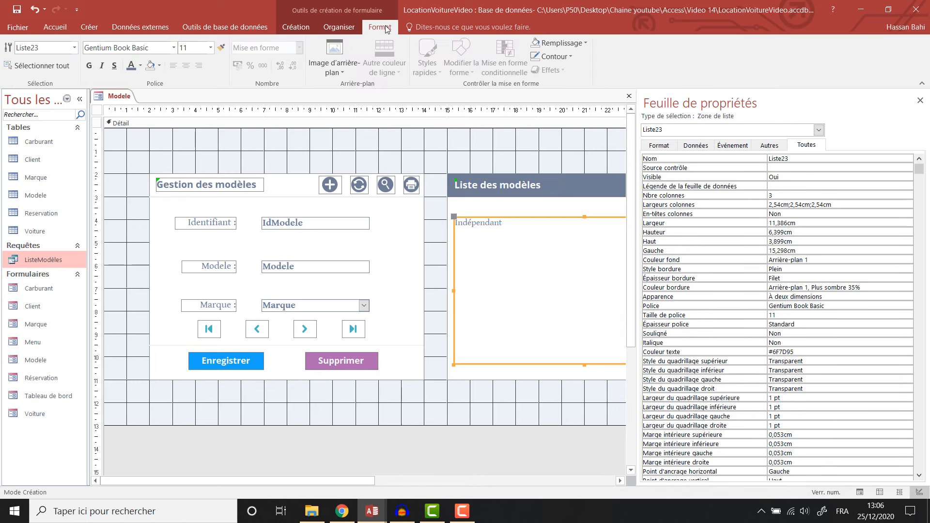
pyautogui.click(571, 56)
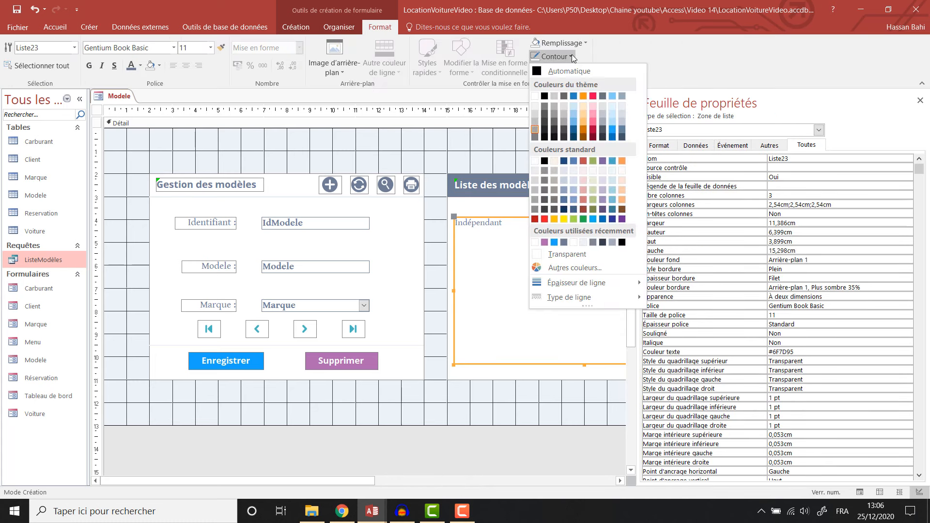
pyautogui.click(565, 243)
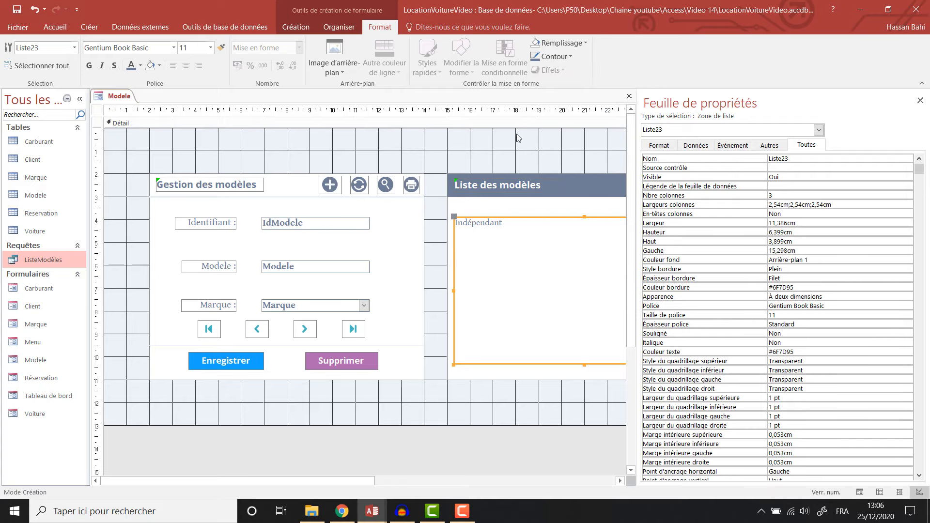
# Set the list box's En-têtes colonnes property to Oui
pyautogui.click(659, 145)
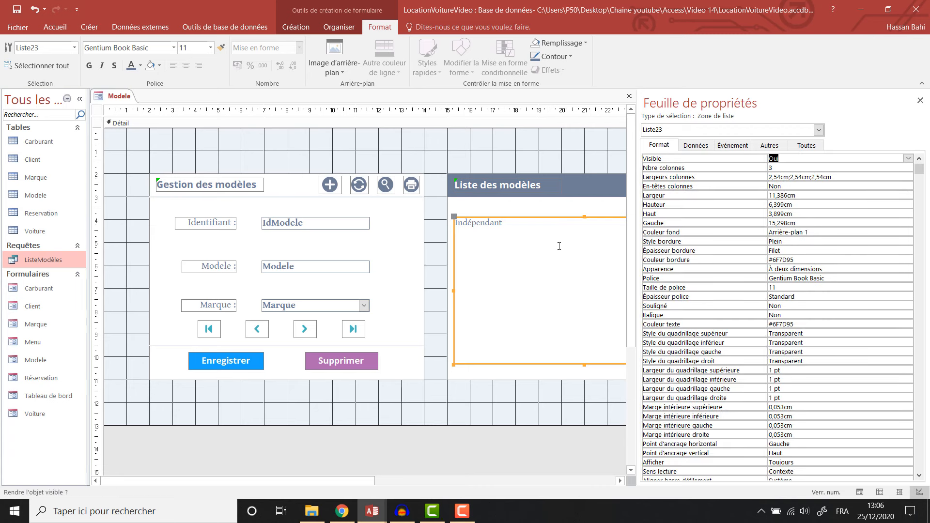
pyautogui.click(845, 187)
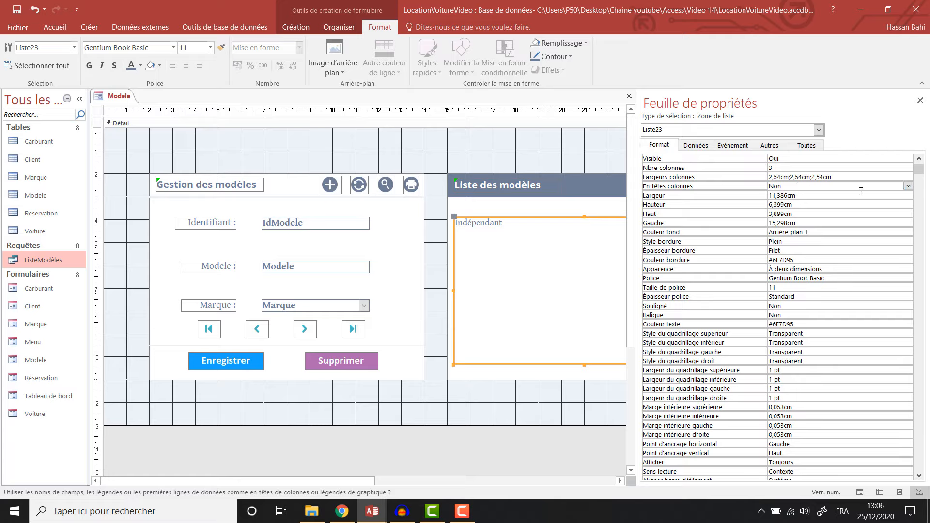
pyautogui.click(909, 187)
pyautogui.click(889, 196)
# Show the Modele form in form view and check the models list from its first to its last rows
pyautogui.rightClick(122, 97)
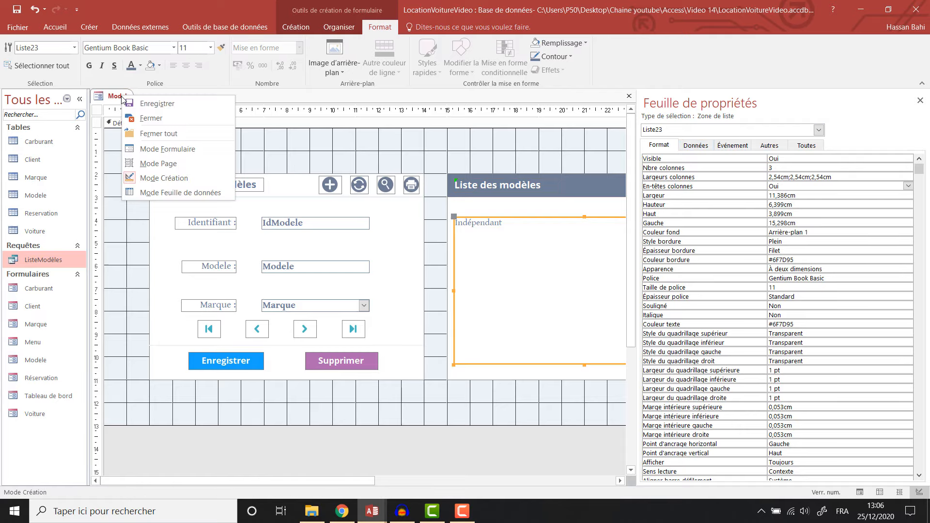
pyautogui.click(172, 153)
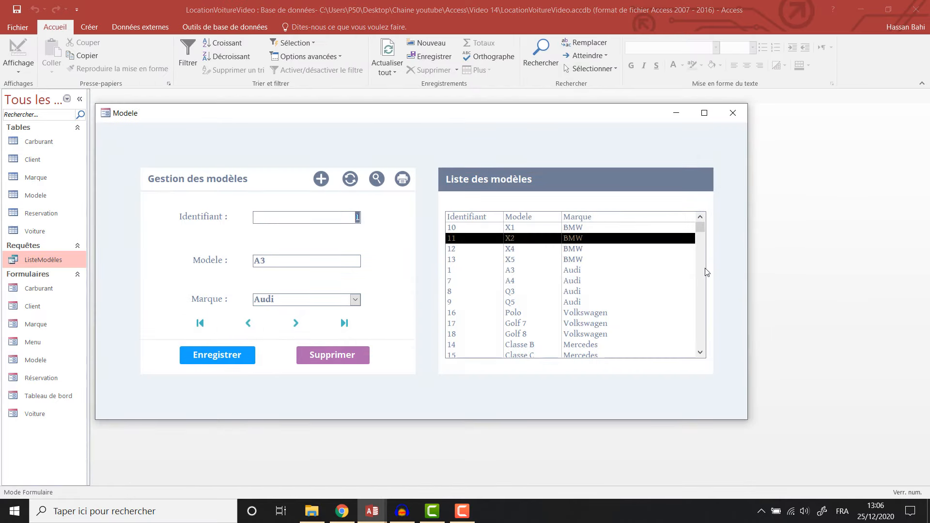
pyautogui.moveTo(700, 238); pyautogui.dragTo(701, 238)
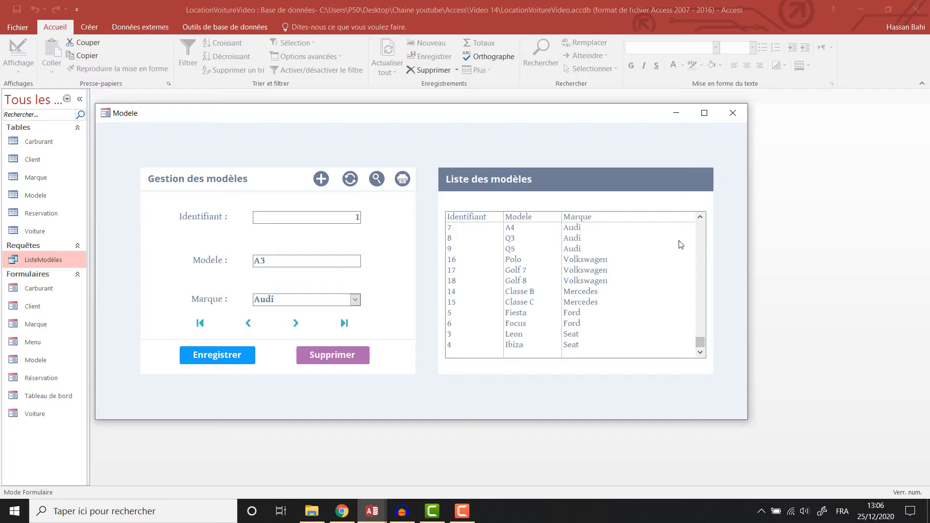
pyautogui.click(701, 217)
pyautogui.click(700, 217)
pyautogui.click(700, 218)
pyautogui.click(701, 218)
pyautogui.click(700, 217)
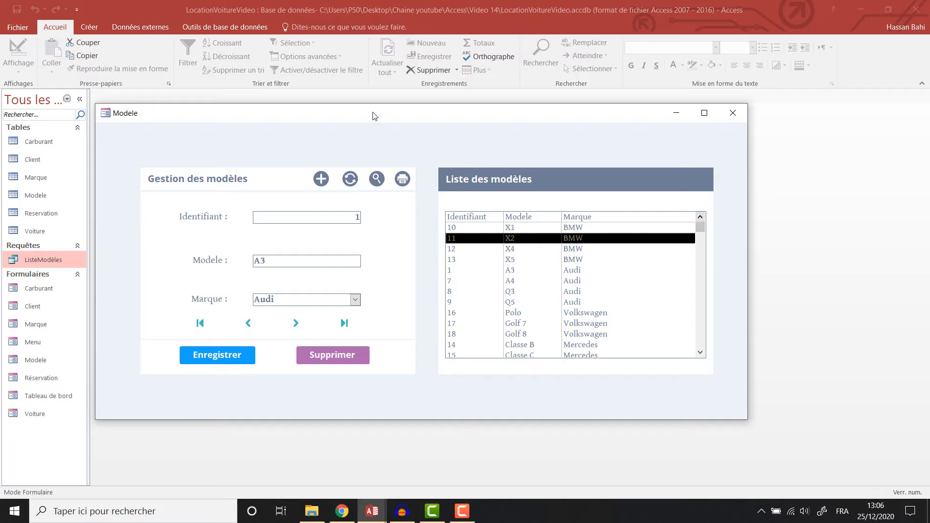
# Return the Modele form to design view, then save and close it
pyautogui.rightClick(342, 116)
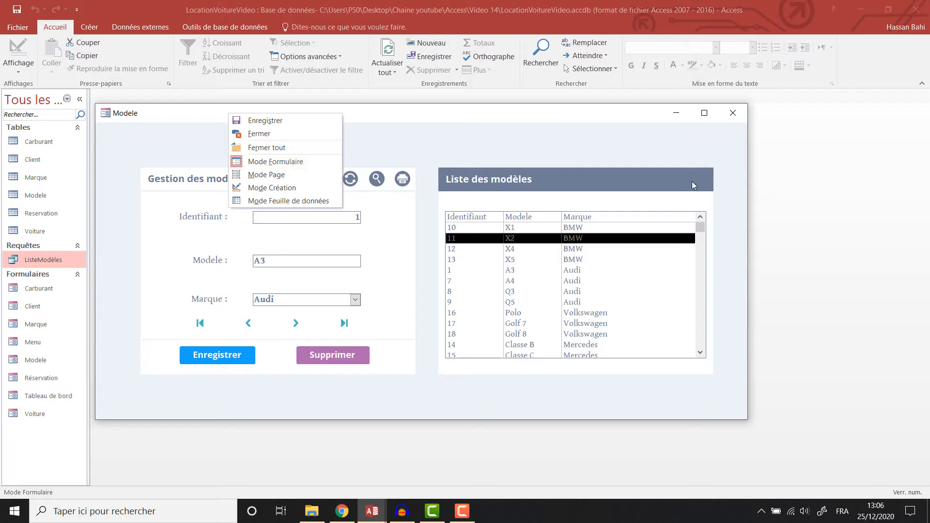
pyautogui.click(291, 201)
pyautogui.rightClick(312, 114)
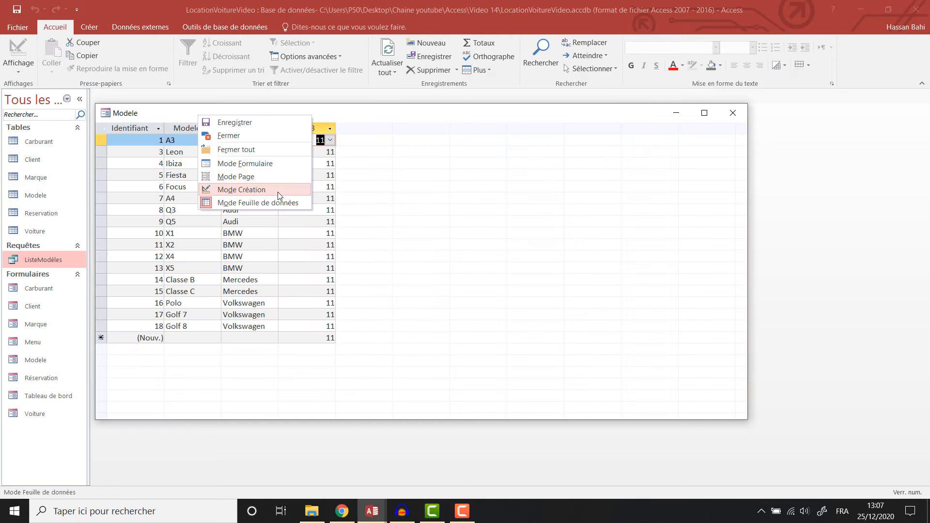
pyautogui.click(277, 190)
pyautogui.rightClick(125, 98)
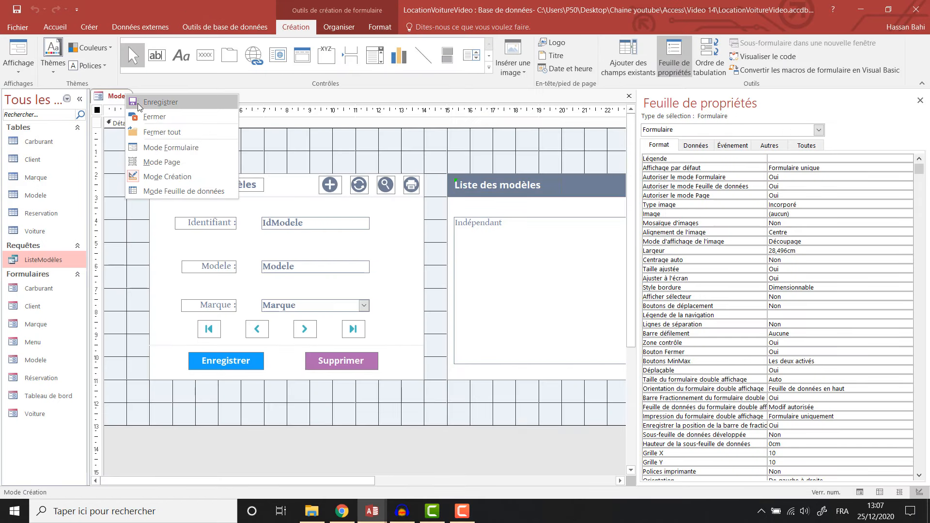
pyautogui.click(141, 106)
pyautogui.rightClick(118, 95)
pyautogui.click(136, 121)
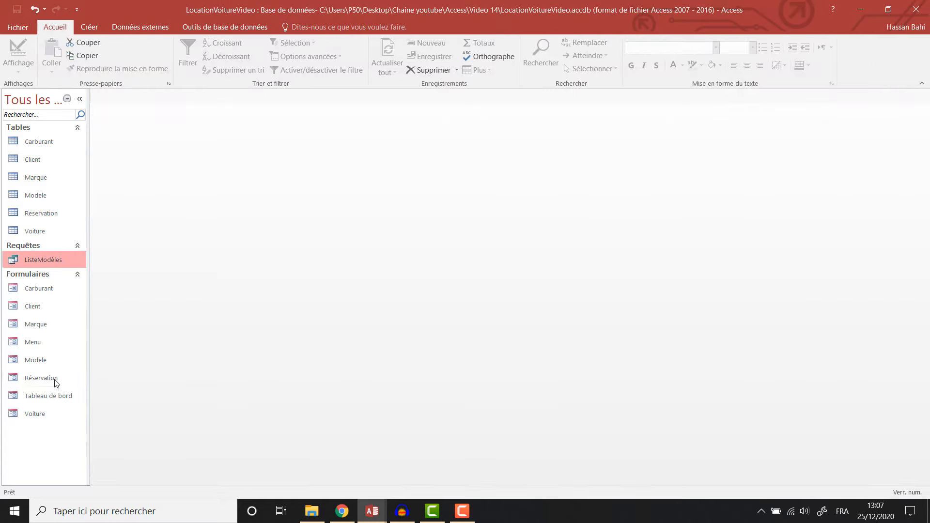
# Open the Menu form and check its MODELES, CARBURANTS and MARQUES pages
pyautogui.click(38, 342)
pyautogui.doubleClick(37, 343)
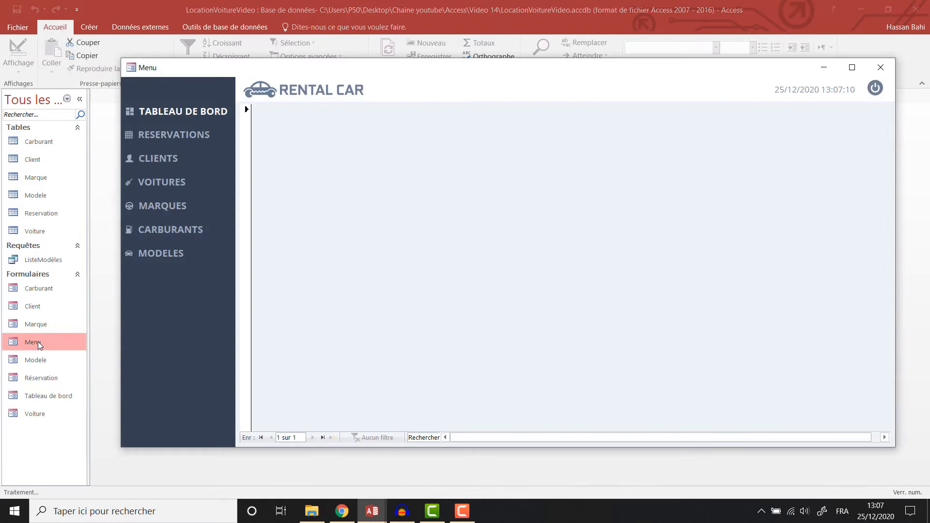
pyautogui.moveTo(190, 77); pyautogui.dragTo(120, 74)
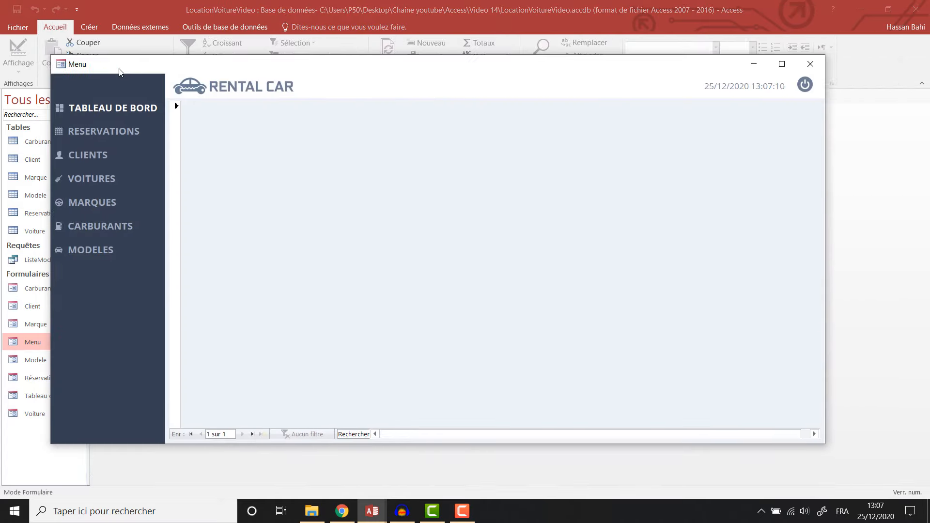
pyautogui.click(77, 251)
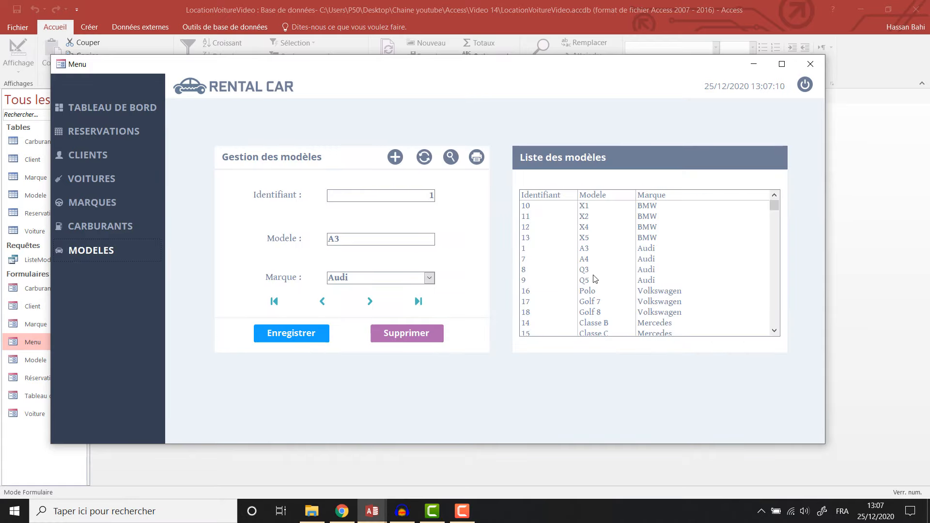
pyautogui.click(107, 224)
pyautogui.click(85, 205)
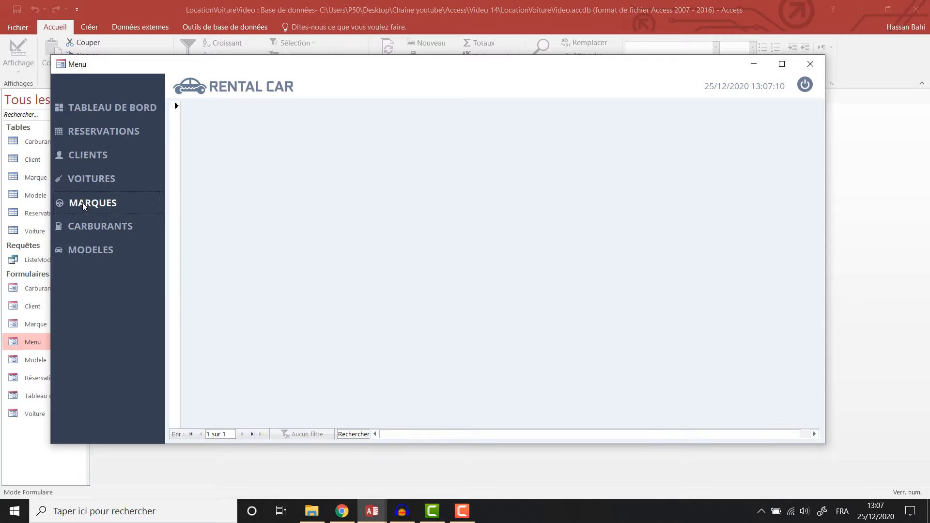
# Check the VOITURES and CLIENTS pages of the Menu form
pyautogui.click(78, 174)
pyautogui.click(76, 160)
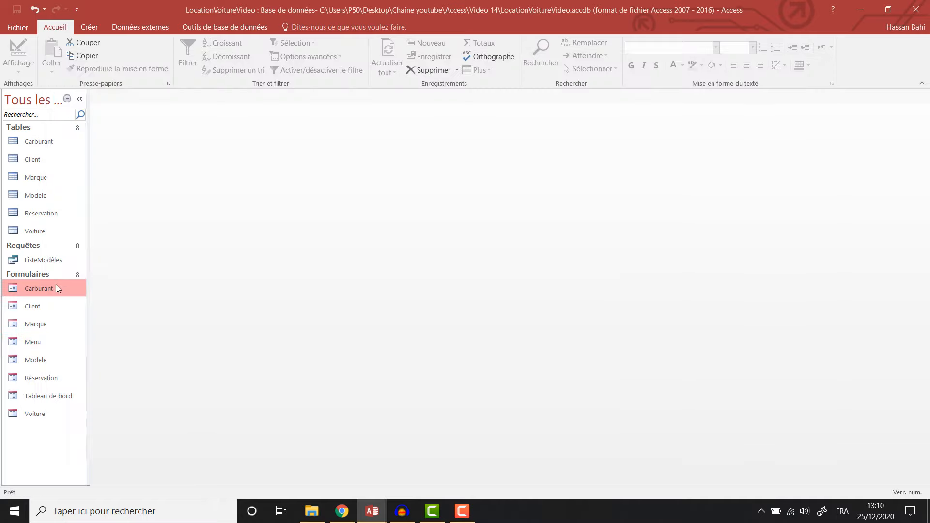
# Open the Carburant form and the Modele form in design view
pyautogui.rightClick(56, 284)
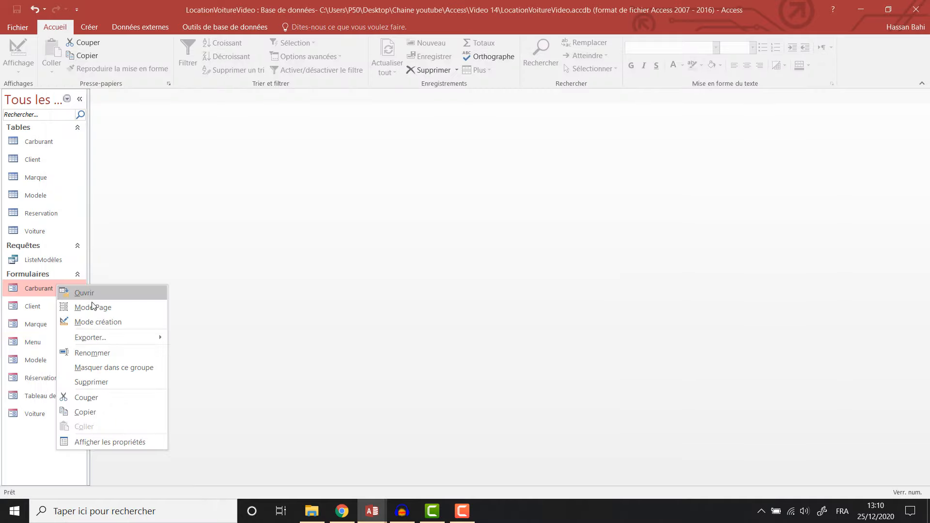
pyautogui.click(97, 321)
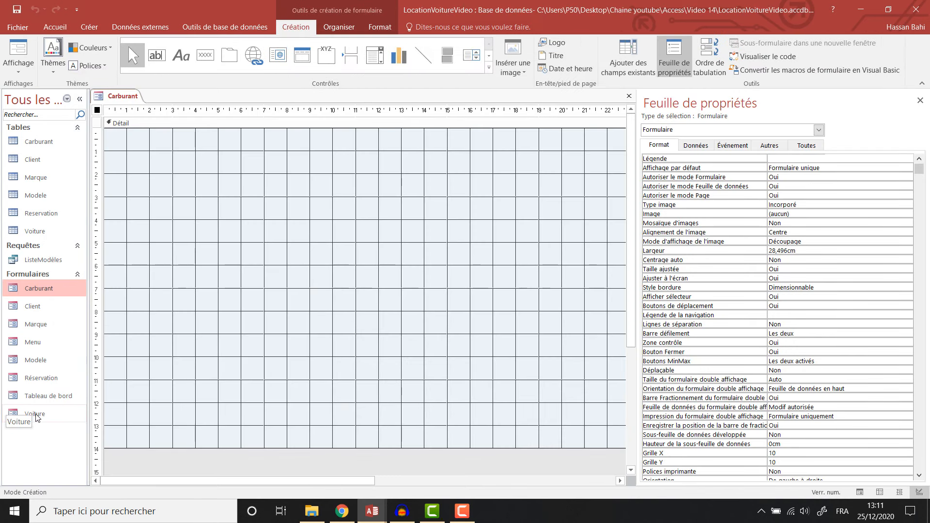
pyautogui.rightClick(37, 360)
pyautogui.click(73, 372)
# Copy the Modele form's two boxes, header band, separator lines and titles into the Carburant form
pyautogui.click(291, 186)
pyautogui.keyDown('shift'); pyautogui.click(210, 185); pyautogui.keyUp('shift')
pyautogui.keyDown('shift'); pyautogui.click(291, 247); pyautogui.keyUp('shift')
pyautogui.keyDown('shift'); pyautogui.click(285, 363); pyautogui.keyUp('shift')
pyautogui.keyDown('shift'); pyautogui.click(593, 186); pyautogui.keyUp('shift')
pyautogui.keyDown('shift'); pyautogui.click(509, 185); pyautogui.keyUp('shift')
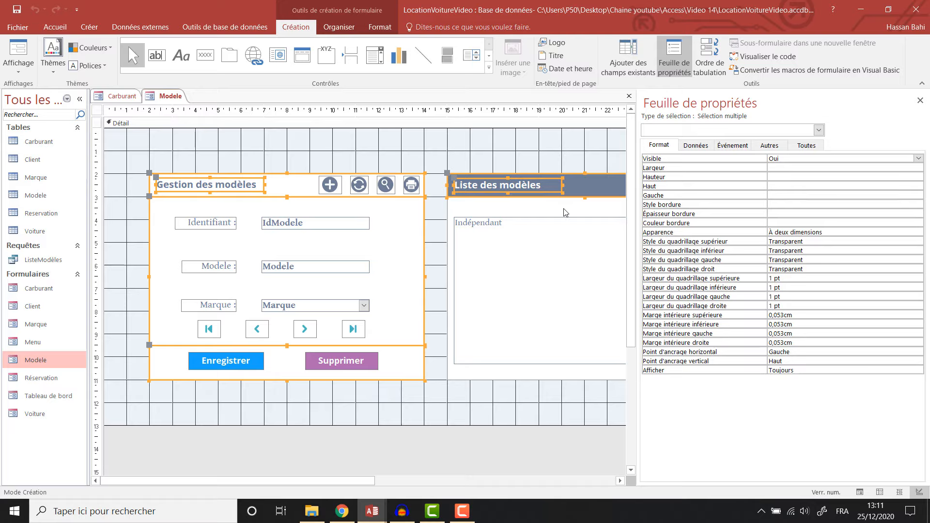
pyautogui.keyDown('shift'); pyautogui.click(564, 211); pyautogui.keyUp('shift')
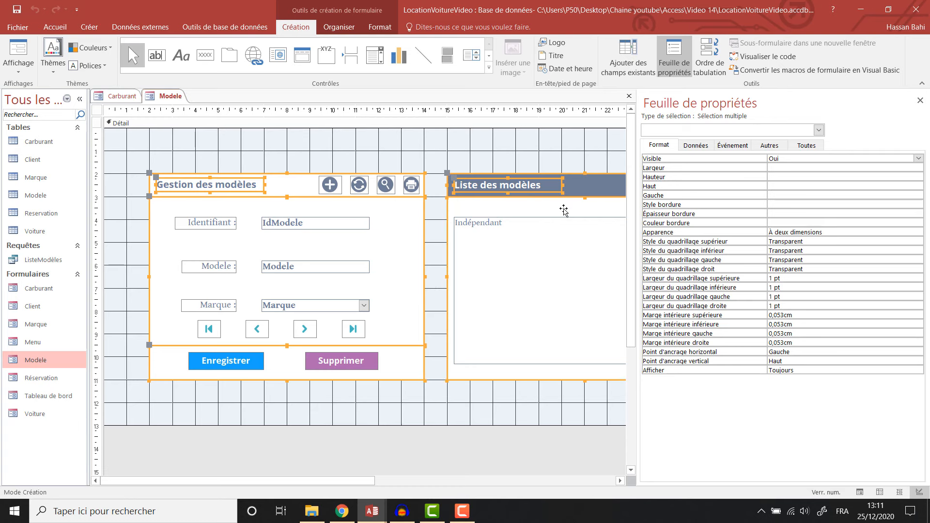
pyautogui.click(111, 96)
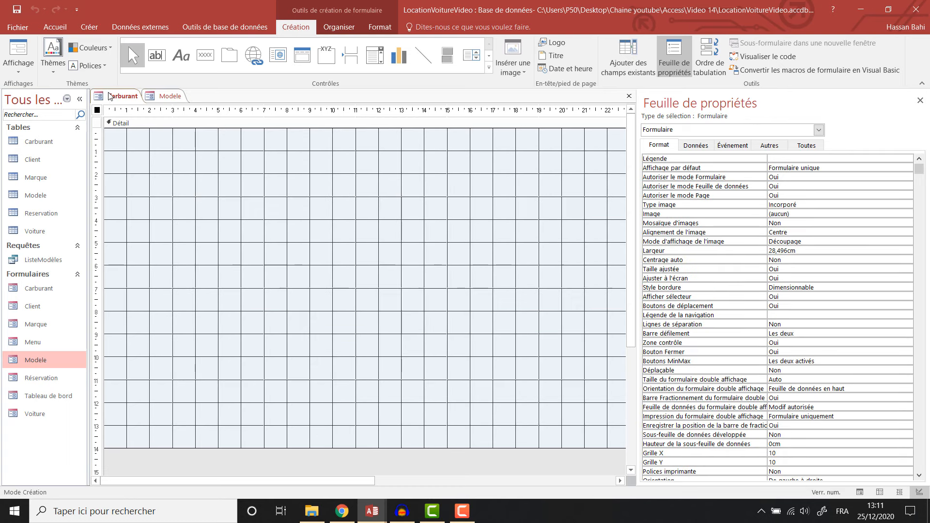
pyautogui.hotkey('ctrl', 'v')
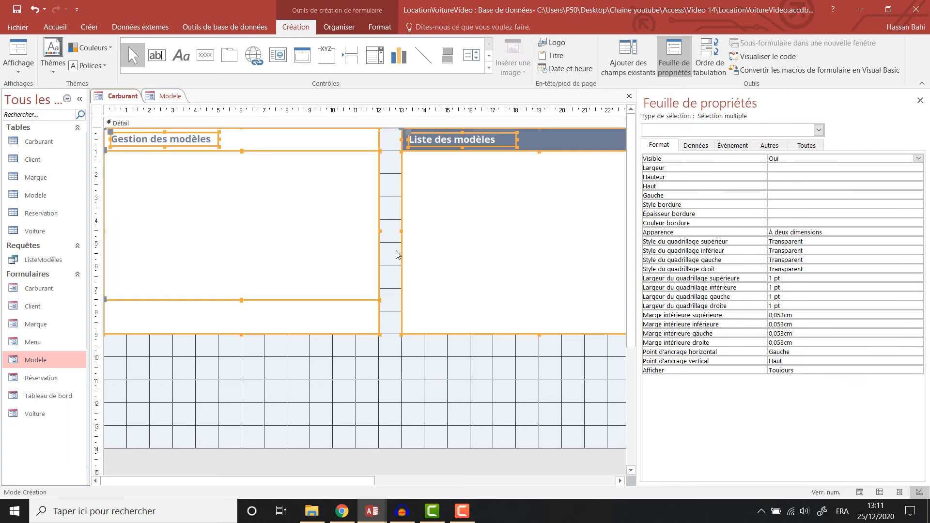
# Move the pasted group about 1.9 cm down and 0.5 cm to the right on the Carburant form
pyautogui.press('Down')
pyautogui.press('Down')
pyautogui.press('Down')
pyautogui.press('Down')
pyautogui.press('Down')
pyautogui.press('Down')
pyautogui.press('Down')
pyautogui.press('Down')
pyautogui.press('Down')
pyautogui.press('Down')
pyautogui.press('Down')
pyautogui.press('Down')
pyautogui.press('Down')
pyautogui.press('Down')
pyautogui.press('Down')
pyautogui.press('Down')
pyautogui.press('Down')
pyautogui.press('Down')
pyautogui.press('Down')
pyautogui.press('Right')
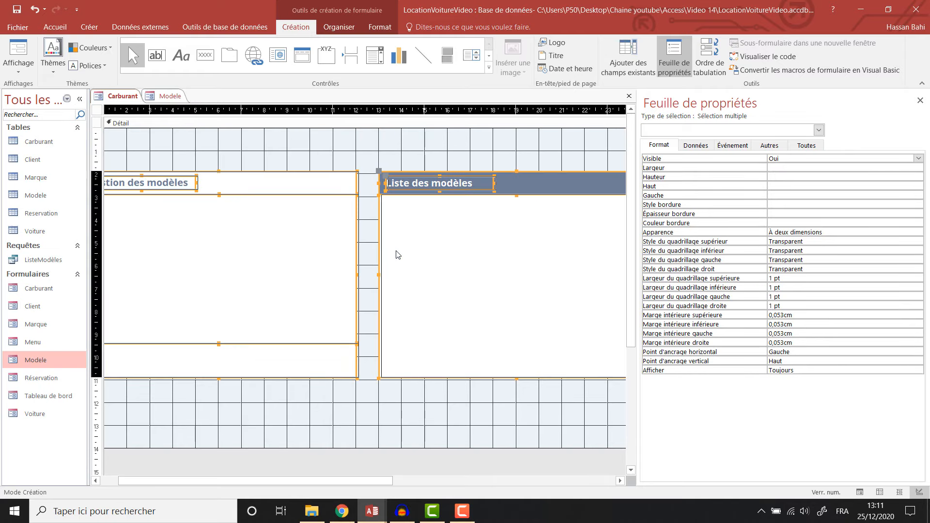
pyautogui.press('Right')
pyautogui.press('Right')
pyautogui.press('Right')
pyautogui.press('Right')
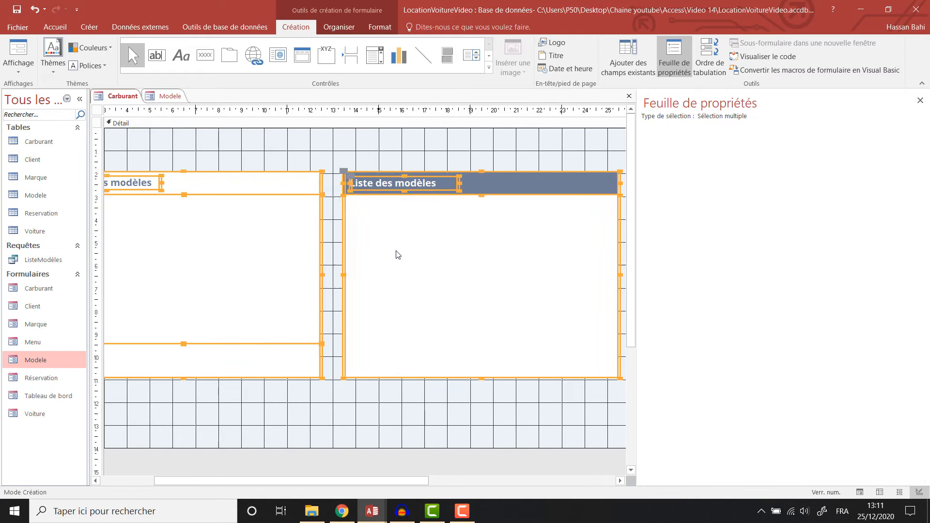
pyautogui.press('Right')
# Change the first box's title from the copied models text to "Types carburants"
pyautogui.press('F4')
pyautogui.moveTo(374, 481); pyautogui.dragTo(286, 481)
pyautogui.doubleClick(184, 184)
pyautogui.doubleClick(184, 185)
pyautogui.press('BackSpace')
pyautogui.press('BackSpace')
pyautogui.press('BackSpace')
pyautogui.press('BackSpace')
pyautogui.press('BackSpace')
pyautogui.press('BackSpace')
pyautogui.press('BackSpace')
pyautogui.press('BackSpace')
pyautogui.press('BackSpace')
pyautogui.press('BackSpace')
pyautogui.press('BackSpace')
pyautogui.press('BackSpace')
pyautogui.press('BackSpace')
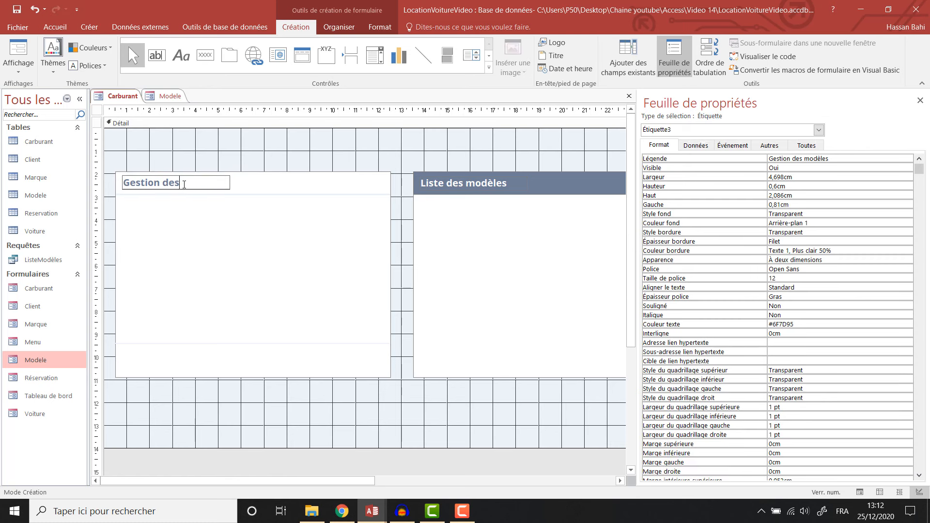
pyautogui.write('Types carburants')
# Replace the title in the second box's dark header band with "Types carburants"
pyautogui.click(467, 183)
pyautogui.doubleClick(463, 184)
pyautogui.moveTo(509, 184); pyautogui.dragTo(397, 184)
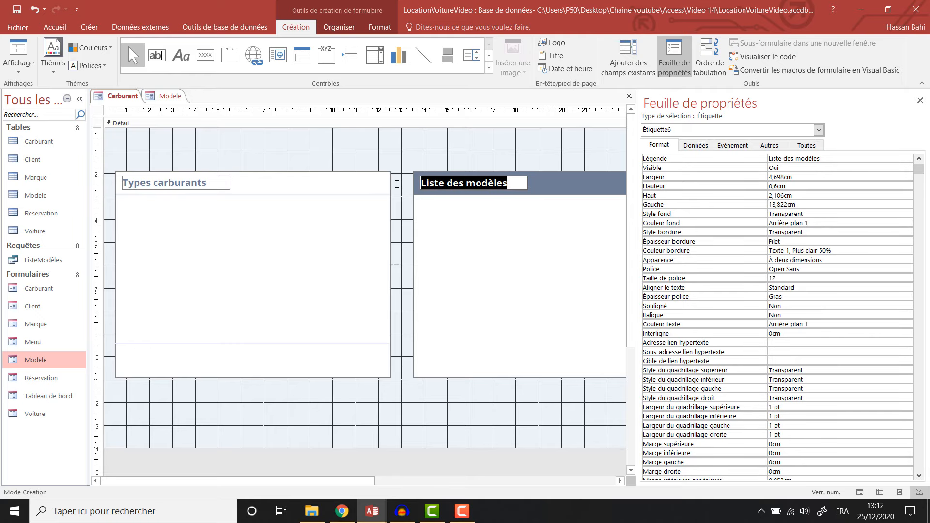
pyautogui.write('Types carburants')
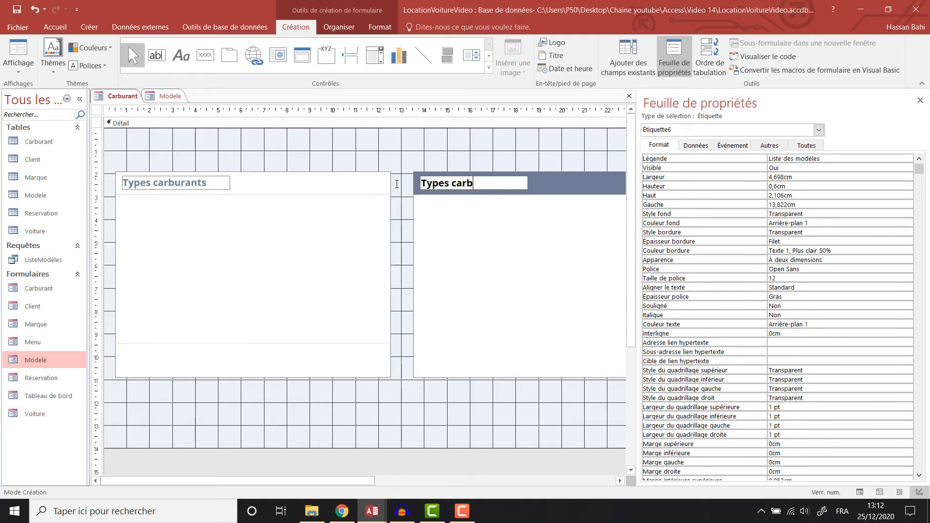
pyautogui.click(372, 162)
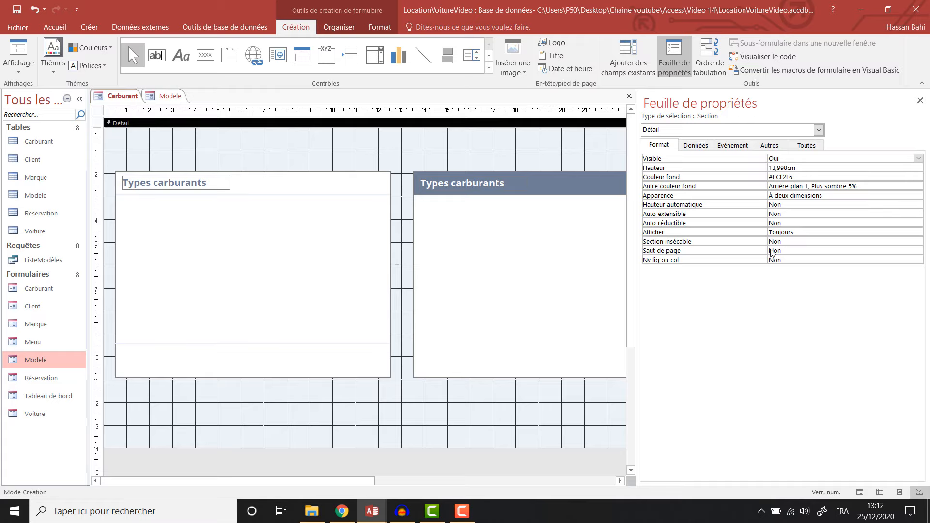
# Add the Carburant table's IdType and Type fields to the first box, one below the other
pyautogui.moveTo(637, 216); pyautogui.dragTo(771, 214)
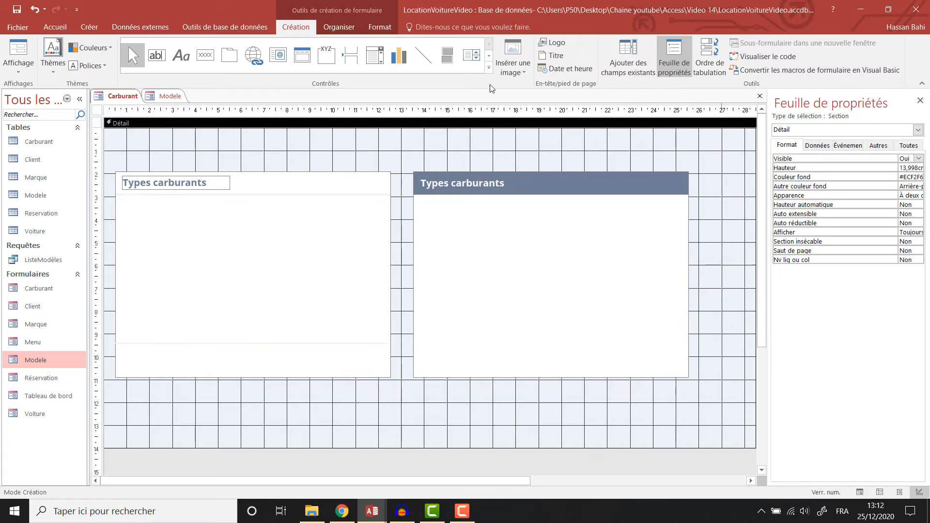
pyautogui.scroll(-2, 327, 33)
pyautogui.click(295, 27)
pyautogui.click(629, 50)
pyautogui.moveTo(722, 154); pyautogui.dragTo(222, 217)
pyautogui.moveTo(719, 165); pyautogui.dragTo(222, 255)
# Copy the IdModele field with its label from the Modele form and place it below the Type field
pyautogui.click(170, 96)
pyautogui.hotkey('ctrl', 'c')
pyautogui.click(122, 96)
pyautogui.hotkey('ctrl', 'v')
pyautogui.moveTo(271, 394); pyautogui.dragTo(276, 326)
pyautogui.click(275, 137)
pyautogui.click(251, 325)
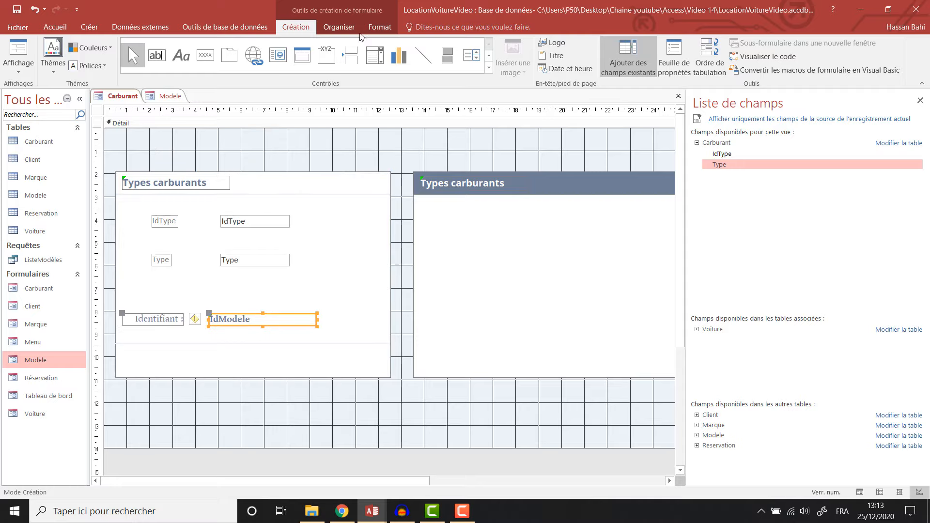
# Apply the IdModele field's formatting to the IdType and Type fields with their labels, and delete the IdModele field
pyautogui.click(380, 28)
pyautogui.click(221, 48)
pyautogui.click(250, 223)
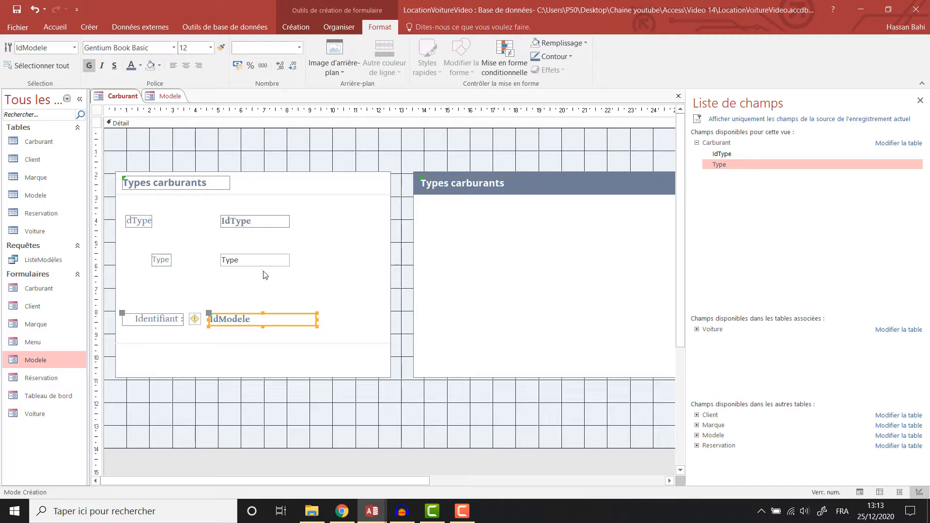
pyautogui.click(232, 221)
pyautogui.click(221, 47)
pyautogui.click(231, 260)
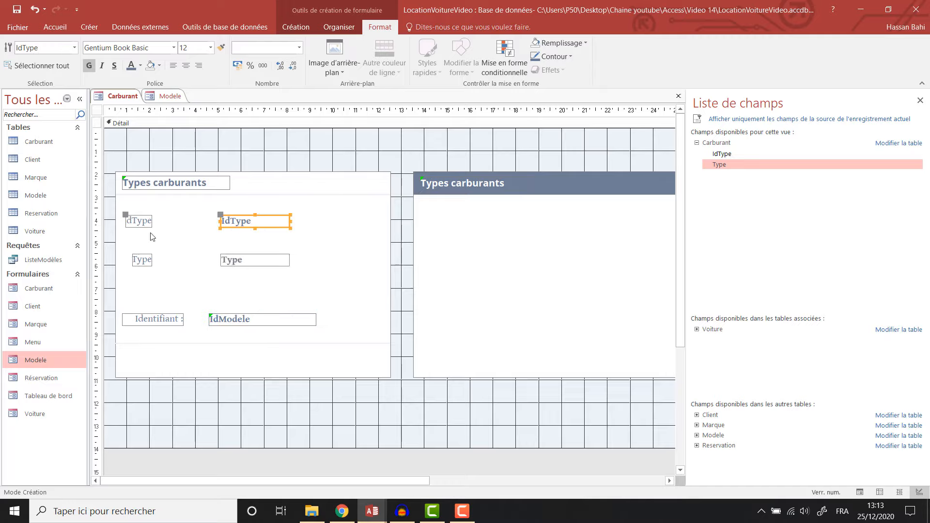
pyautogui.click(141, 221)
pyautogui.click(142, 260)
pyautogui.click(230, 324)
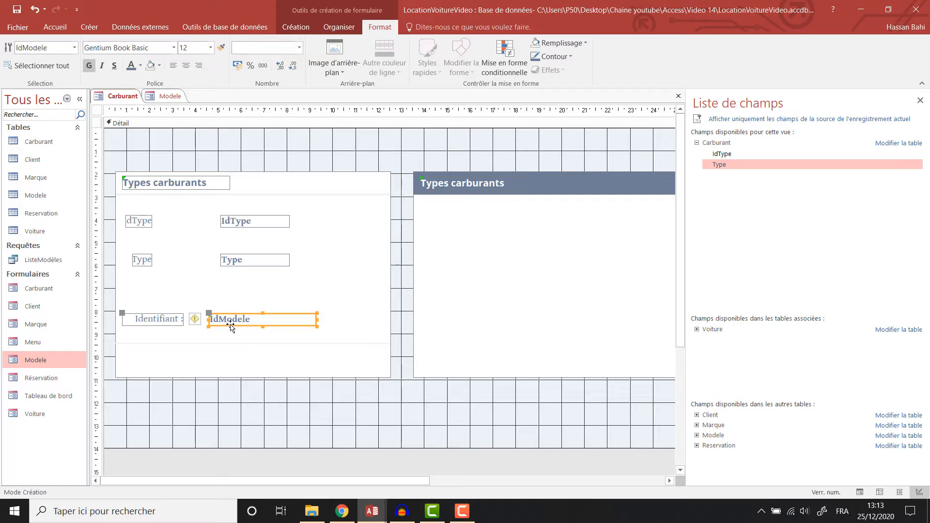
pyautogui.press('Delete')
# Shift the IdType and Type fields with their labels slightly down and to the right inside the first box
pyautogui.click(222, 220)
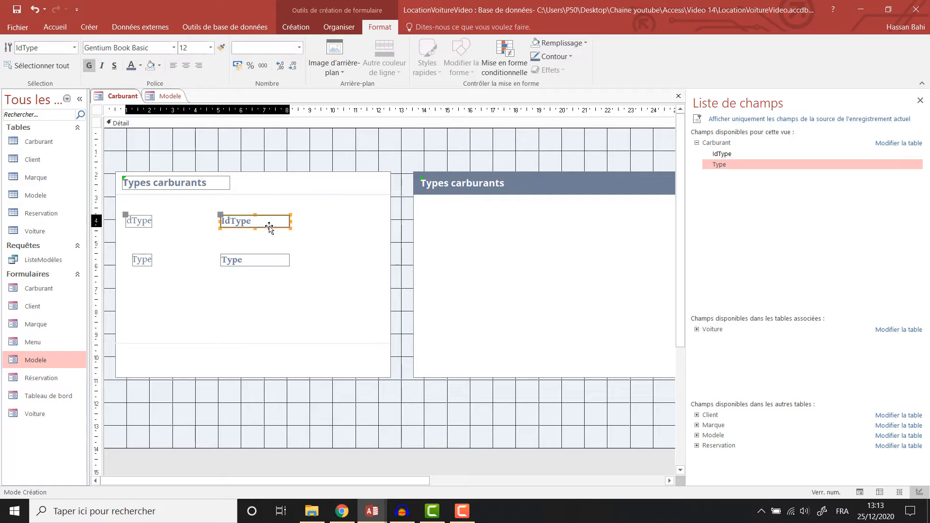
pyautogui.moveTo(270, 224); pyautogui.dragTo(280, 277)
pyautogui.click(257, 264)
pyautogui.hotkey('ctrl', 'z')
pyautogui.click(248, 137)
pyautogui.click(256, 226)
pyautogui.click(255, 264)
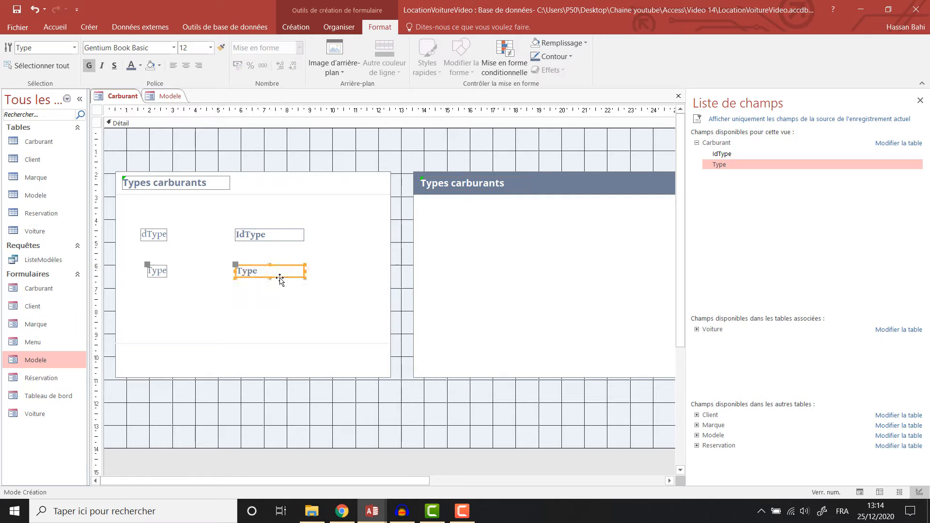
# Change the caption of the IdType field's label to "Identifiant"
pyautogui.doubleClick(158, 234)
pyautogui.moveTo(140, 234); pyautogui.dragTo(183, 237)
pyautogui.write('I')
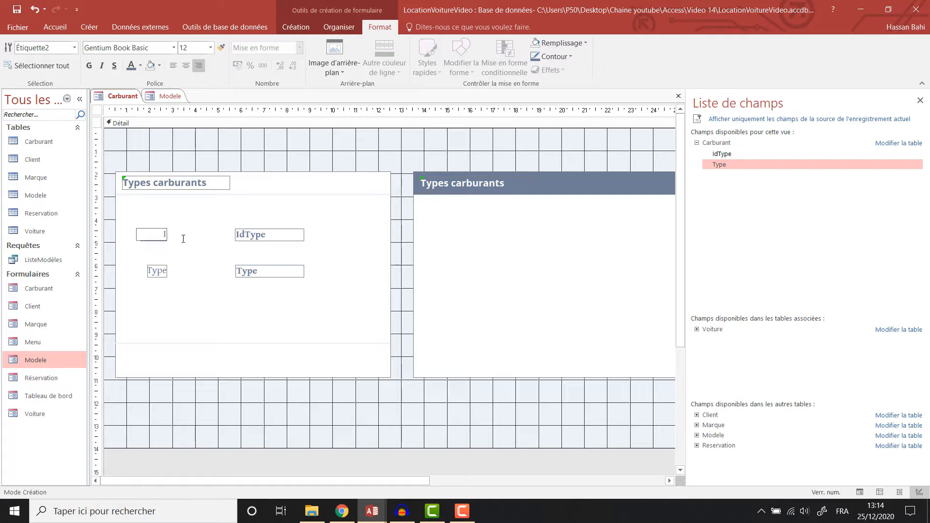
pyautogui.write('dentidifiant')
pyautogui.click(110, 234)
# Widen the Identifiant and Type labels to the right, ending just before their fields
pyautogui.click(152, 235)
pyautogui.moveTo(168, 235); pyautogui.dragTo(209, 235)
pyautogui.click(167, 270)
pyautogui.moveTo(166, 270); pyautogui.dragTo(207, 270)
# Add a colon after the captions of the Identifiant and Type labels
pyautogui.click(202, 232)
pyautogui.click(216, 242)
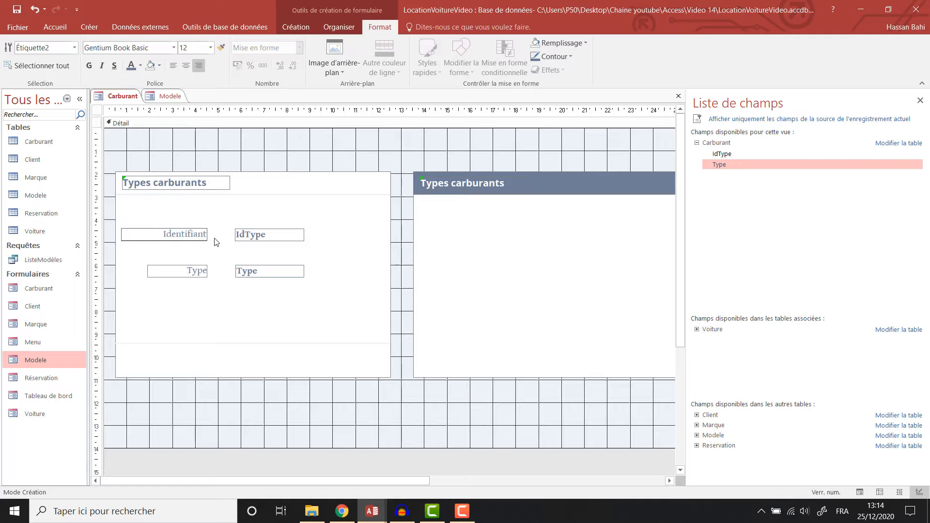
pyautogui.write(':')
pyautogui.click(202, 271)
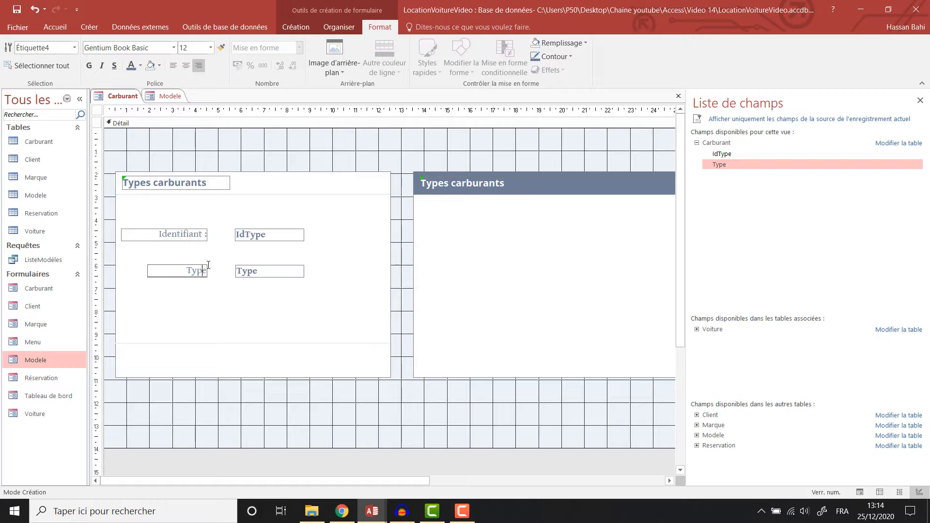
pyautogui.write(':')
pyautogui.click(240, 239)
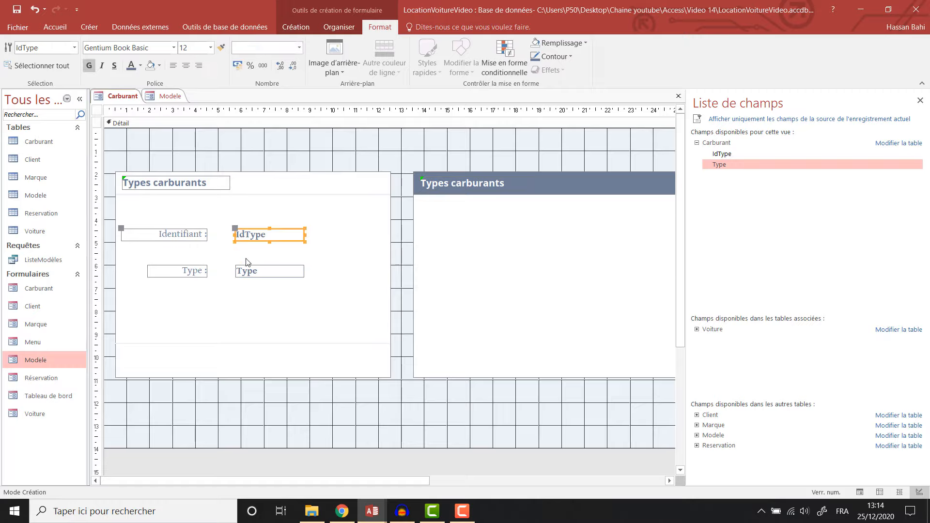
pyautogui.click(241, 284)
pyautogui.click(242, 284)
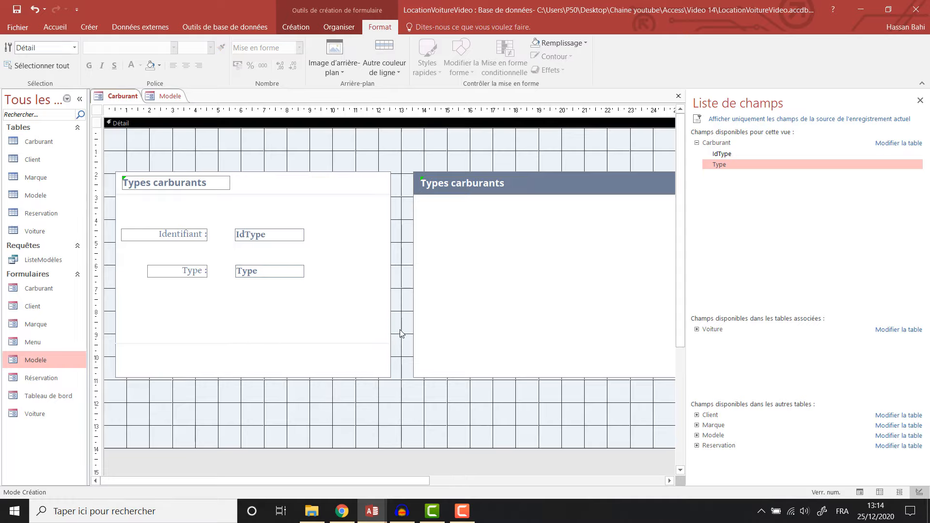
# Move the first box's lower separator line up to just below the Type field
pyautogui.click(334, 358)
pyautogui.keyDown('shift'); pyautogui.click(287, 322); pyautogui.keyUp('shift')
pyautogui.moveTo(259, 343); pyautogui.dragTo(260, 293)
pyautogui.press('Down')
pyautogui.press('Down')
pyautogui.press('Down')
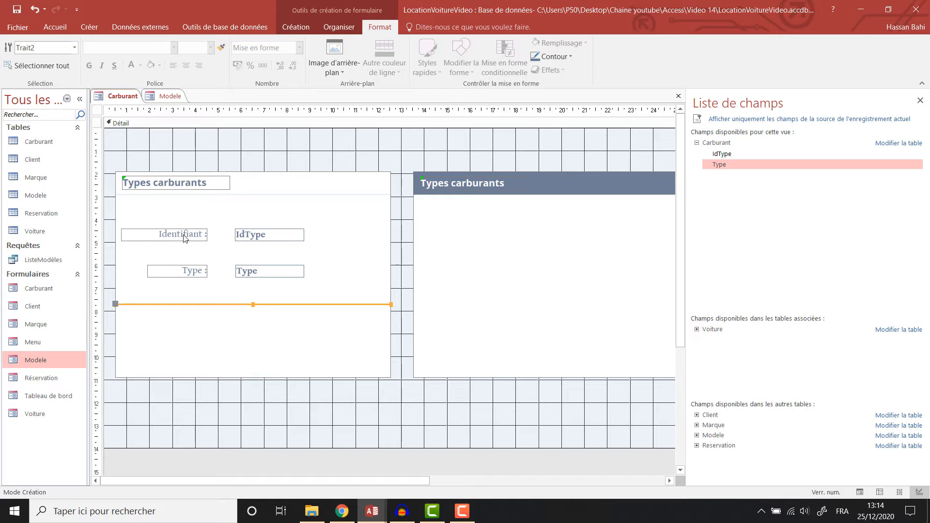
# Move both fields and their labels together slightly right and up inside the first box
pyautogui.click(185, 236)
pyautogui.keyDown('shift'); pyautogui.click(204, 270); pyautogui.keyUp('shift')
pyautogui.keyDown('shift'); pyautogui.click(260, 276); pyautogui.keyUp('shift')
pyautogui.press('Right')
pyautogui.press('Right')
pyautogui.press('Right')
pyautogui.press('Right')
pyautogui.press('Up')
pyautogui.press('Up')
pyautogui.press('Up')
pyautogui.press('Up')
pyautogui.press('Up')
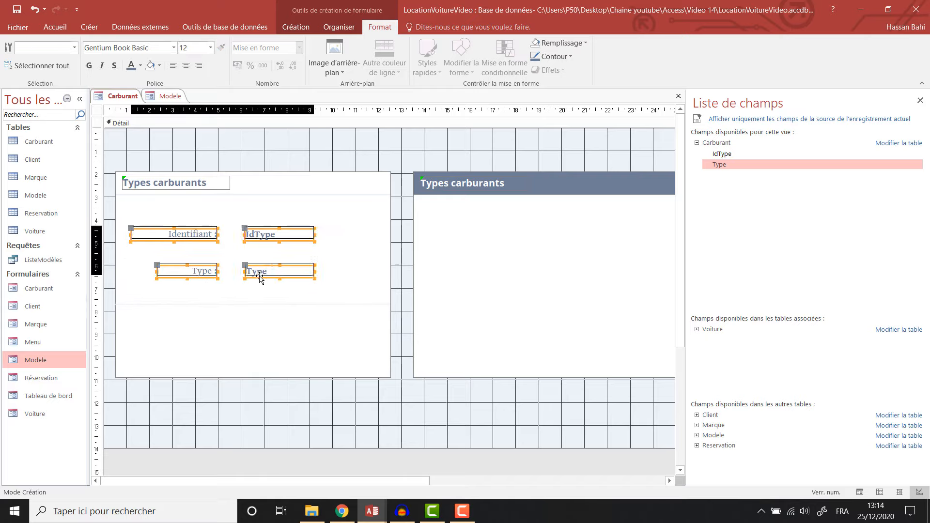
pyautogui.press('Up')
# Widen the IdType and Type fields to about 4.5 cm
pyautogui.click(325, 229)
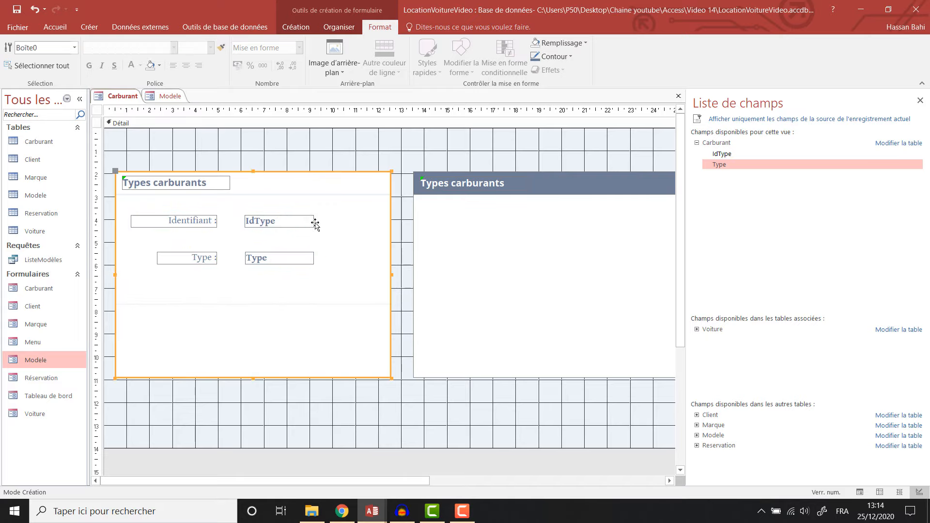
pyautogui.click(293, 224)
pyautogui.moveTo(314, 221); pyautogui.dragTo(349, 223)
pyautogui.click(307, 258)
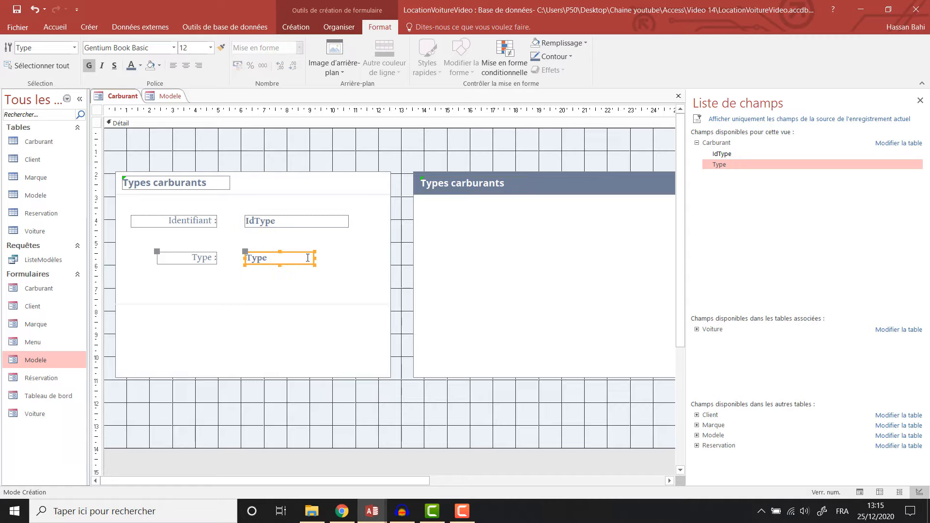
pyautogui.moveTo(314, 256); pyautogui.dragTo(344, 255)
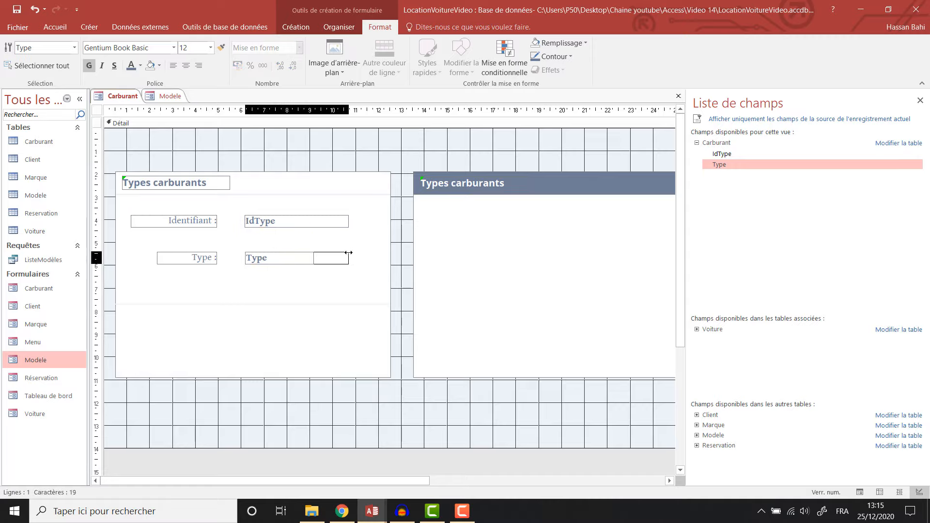
# Align the IdType and Type fields along their left edges
pyautogui.click(348, 252)
pyautogui.keyDown('shift'); pyautogui.click(297, 222); pyautogui.keyUp('shift')
pyautogui.click(339, 27)
pyautogui.click(743, 68)
pyautogui.click(742, 101)
# Align the Identifiant and Type labels along their right edges
pyautogui.click(207, 225)
pyautogui.keyDown('shift'); pyautogui.click(204, 257); pyautogui.keyUp('shift')
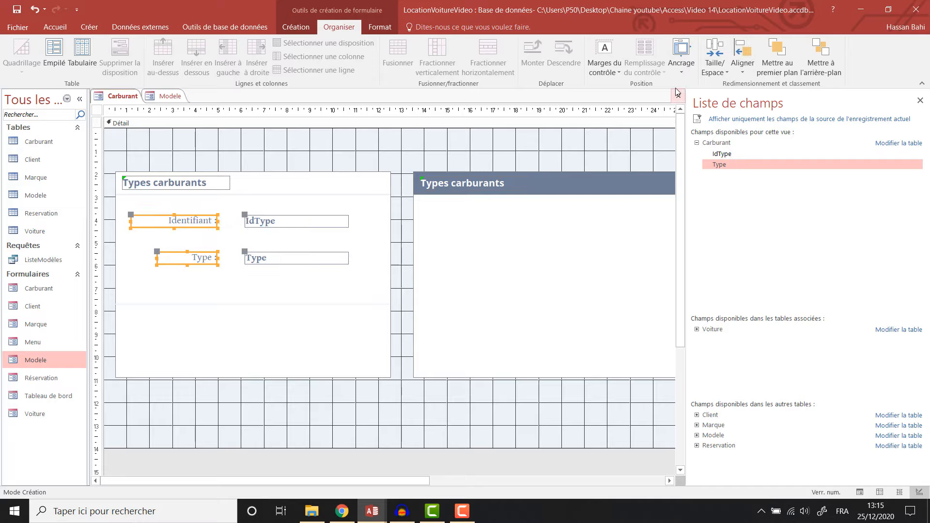
pyautogui.click(742, 68)
pyautogui.click(742, 116)
# Shorten both boxes from below so that each is about 7 cm high
pyautogui.click(217, 342)
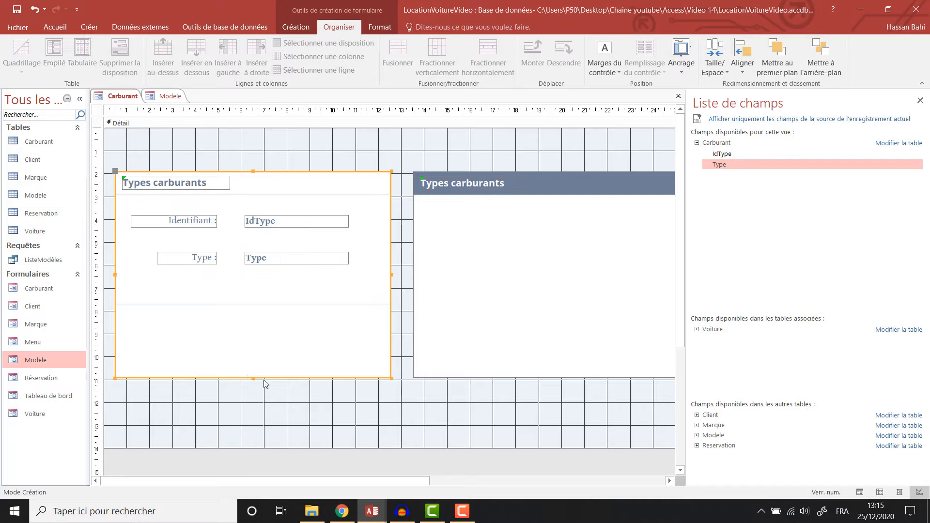
pyautogui.moveTo(253, 378); pyautogui.dragTo(255, 334)
pyautogui.click(545, 362)
pyautogui.moveTo(551, 378); pyautogui.dragTo(548, 334)
pyautogui.click(406, 364)
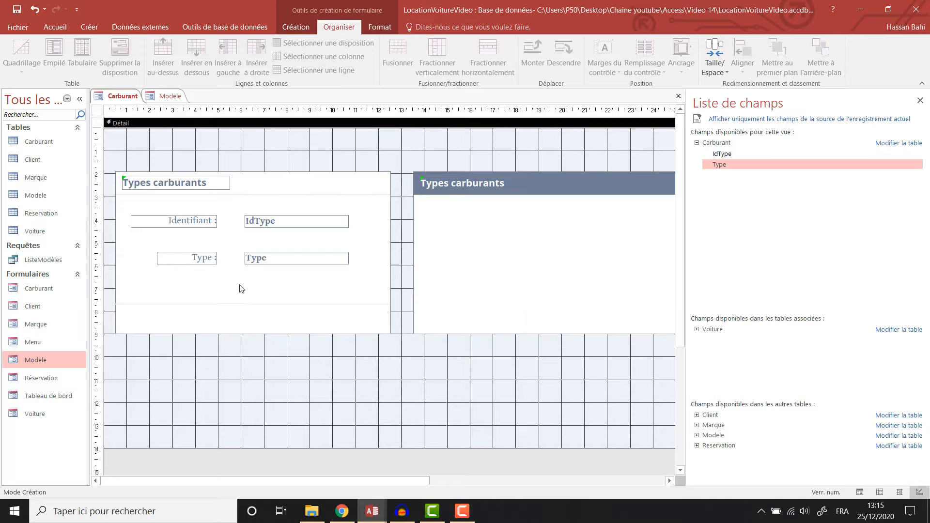
# Add a command button in the white Types carburants header that runs the record operation "Ajouter un nouvel enregistrement"
pyautogui.click(299, 29)
pyautogui.click(334, 28)
pyautogui.click(379, 29)
pyautogui.click(309, 29)
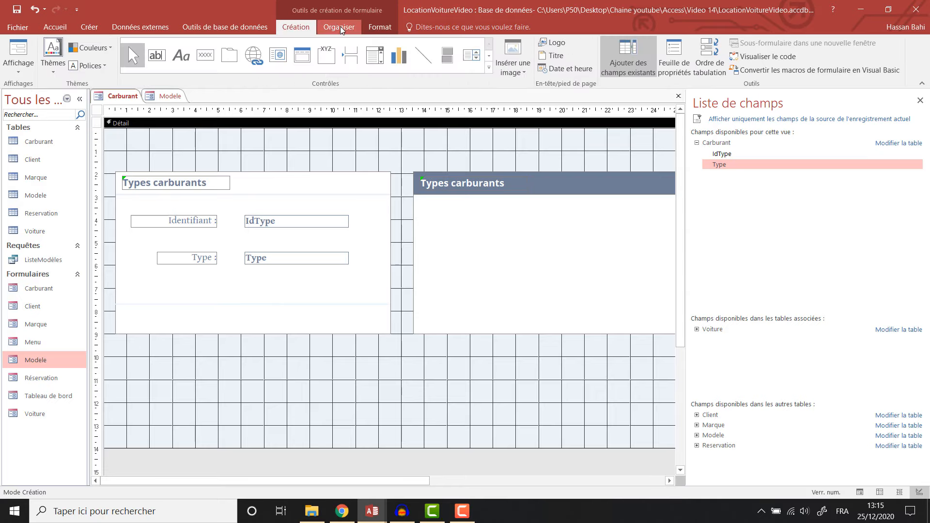
pyautogui.click(205, 55)
pyautogui.moveTo(280, 176)
pyautogui.mouseDown()
pyautogui.moveTo(306, 194)
pyautogui.moveTo(299, 193)
pyautogui.mouseUp()
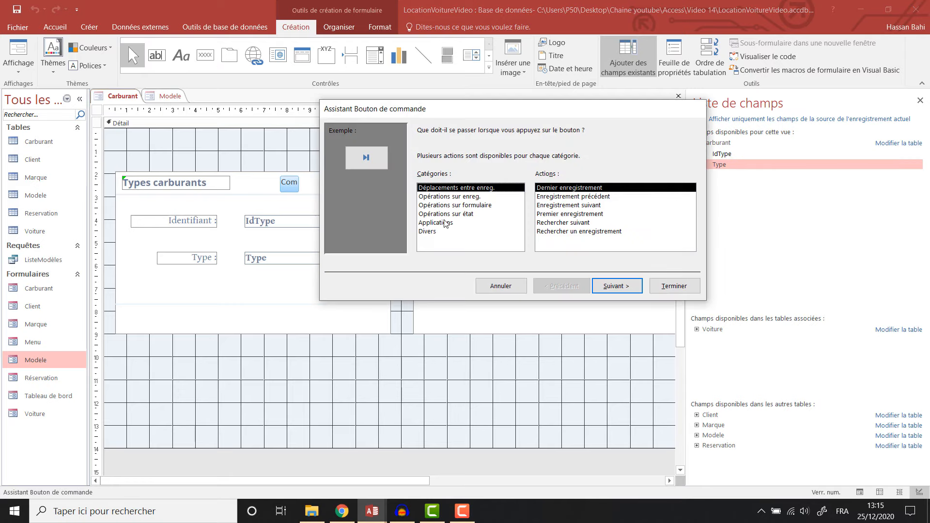
pyautogui.click(475, 197)
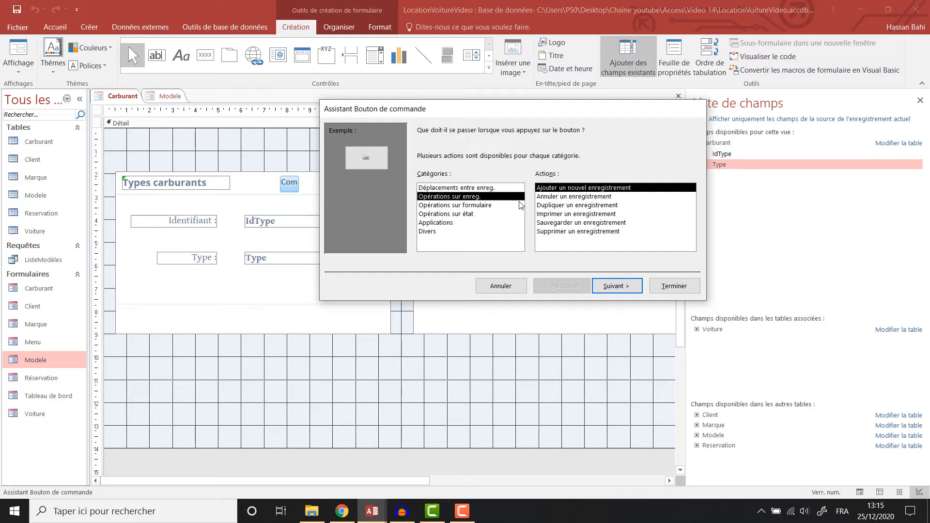
pyautogui.click(625, 290)
pyautogui.click(675, 286)
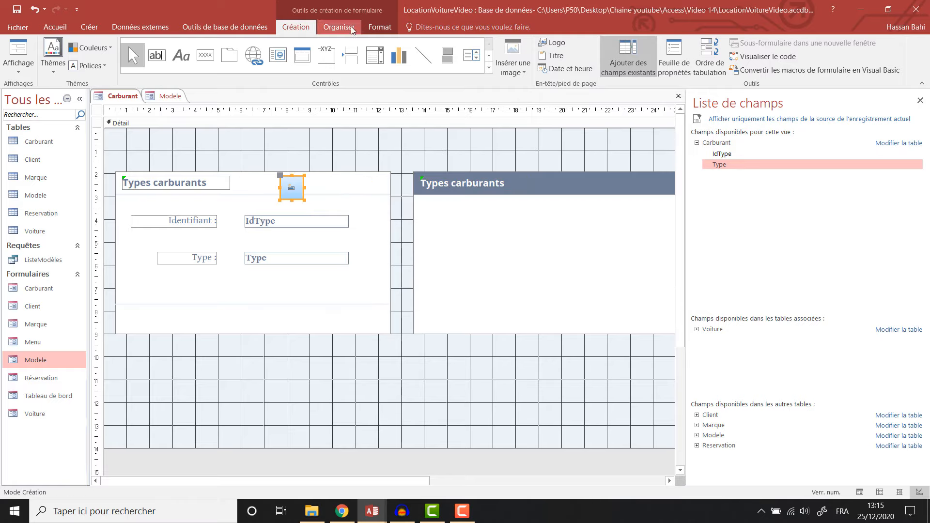
# Add a command button beside the new-record button with the form operation "Actualiser les données d'un formulaire"
pyautogui.click(205, 54)
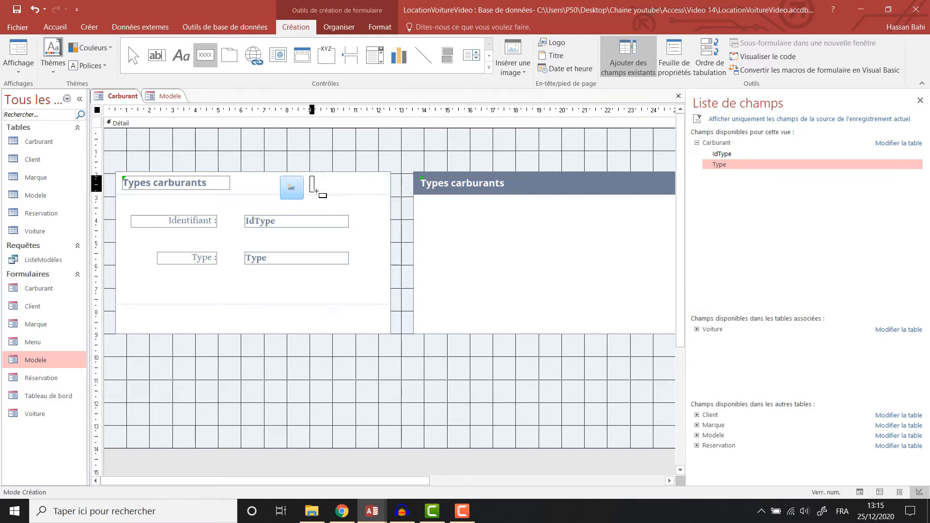
pyautogui.click(311, 177)
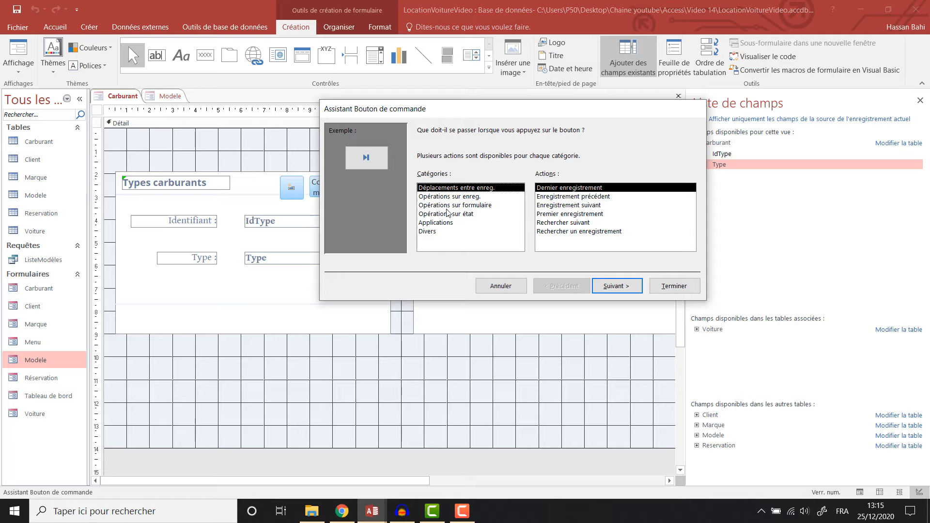
pyautogui.click(461, 198)
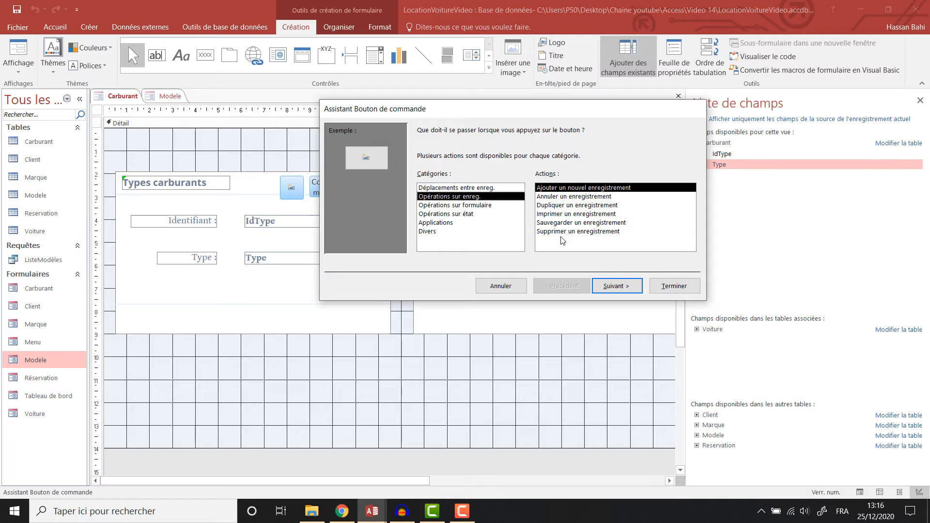
pyautogui.click(476, 208)
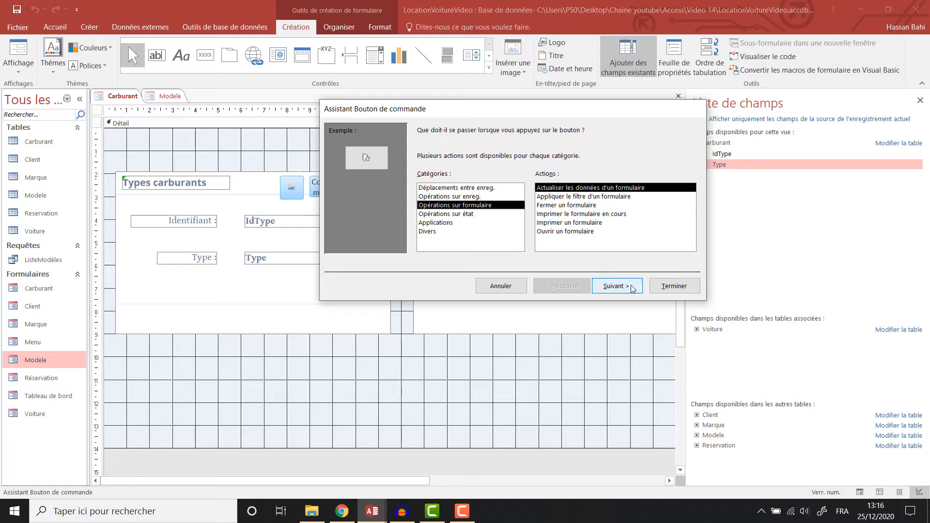
pyautogui.click(674, 286)
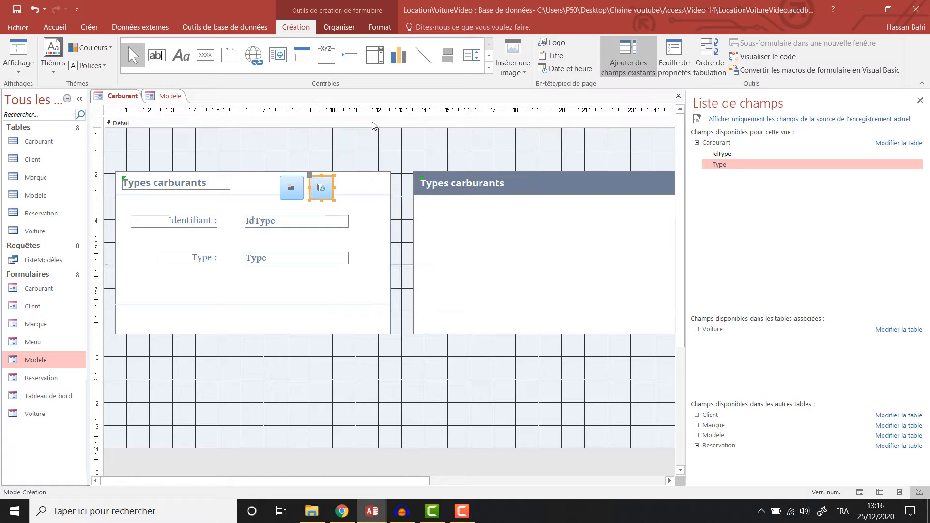
# Add a third command button beside the refresh button with the navigation action "Rechercher un enregistrement"
pyautogui.click(347, 183)
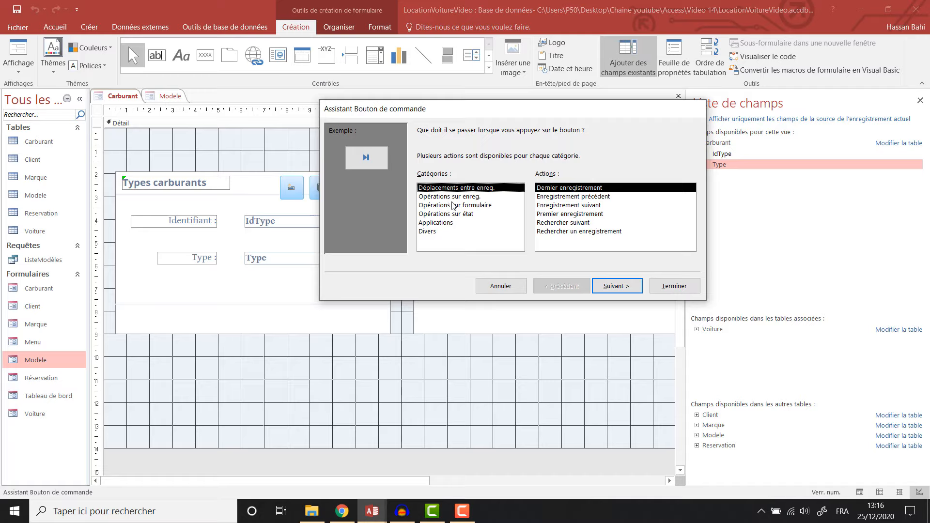
pyautogui.click(577, 232)
pyautogui.click(675, 286)
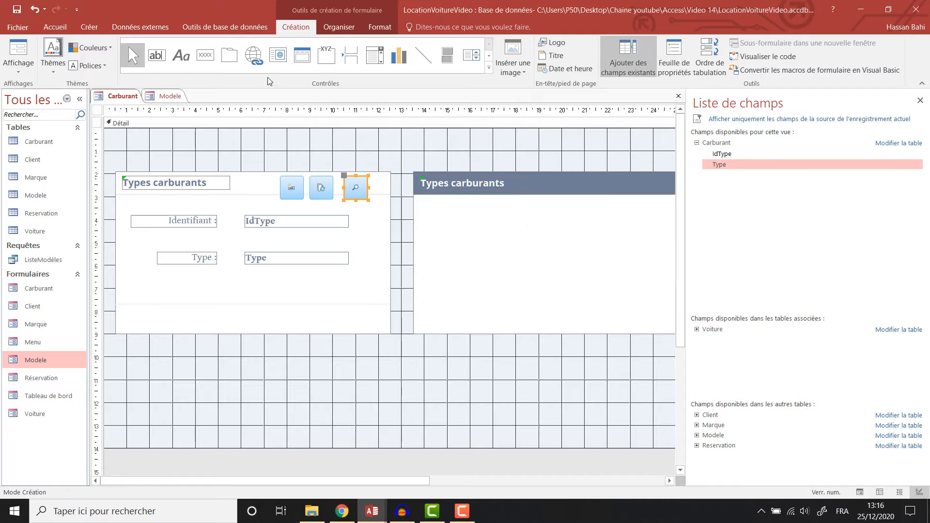
# Draw a fourth command button about 1 by 0.9 cm beside the search button and dismiss its wizard
pyautogui.click(205, 56)
pyautogui.click(375, 179)
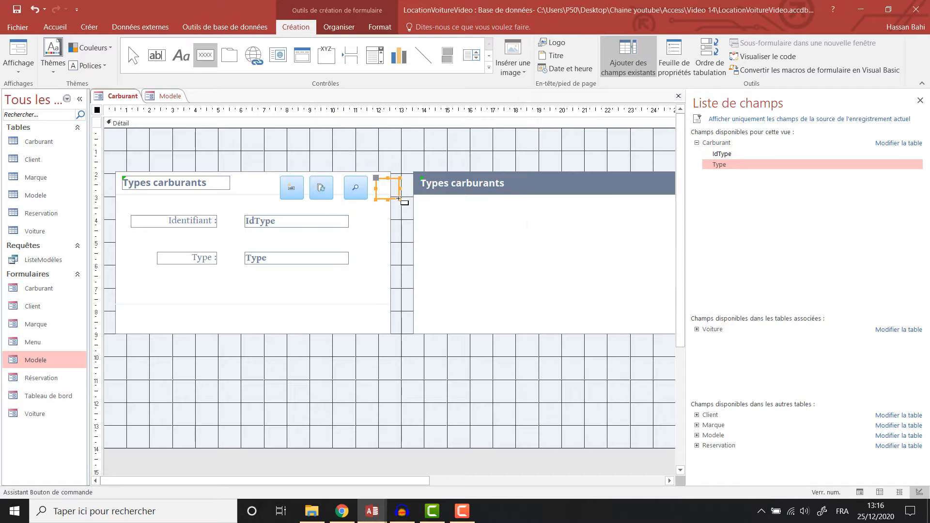
pyautogui.press('Escape')
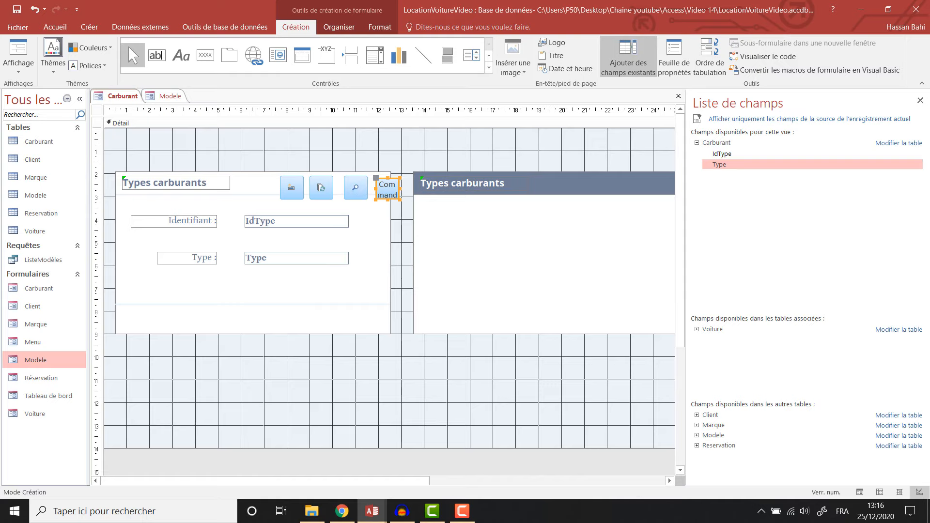
# Set the fourth button's image to print_1.png from the ImagesApp folder, listing all file types
pyautogui.click(918, 99)
pyautogui.click(894, 189)
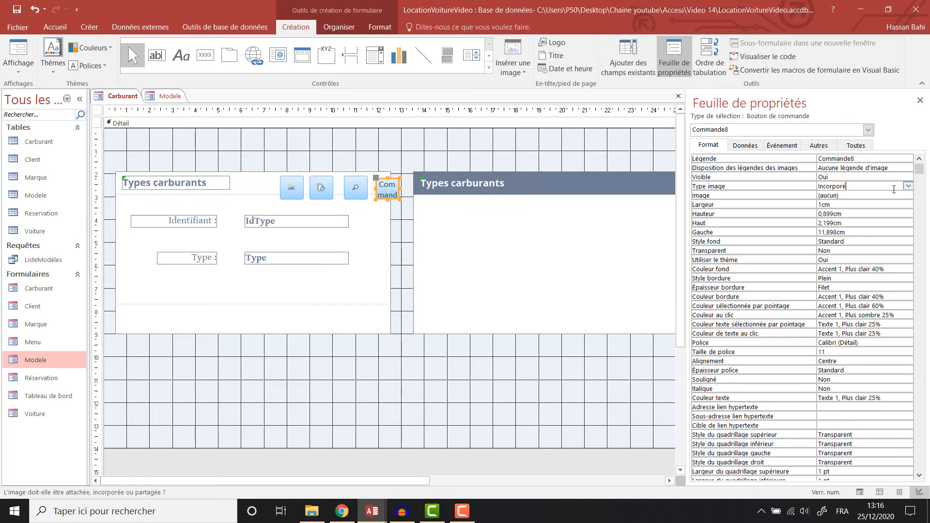
pyautogui.click(908, 188)
pyautogui.click(903, 195)
pyautogui.click(900, 195)
pyautogui.click(907, 195)
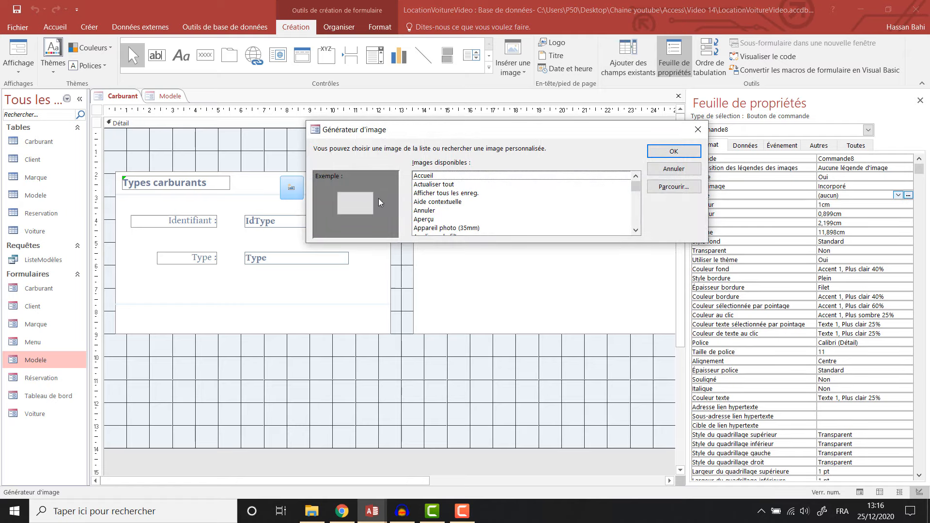
pyautogui.click(686, 187)
pyautogui.click(358, 289)
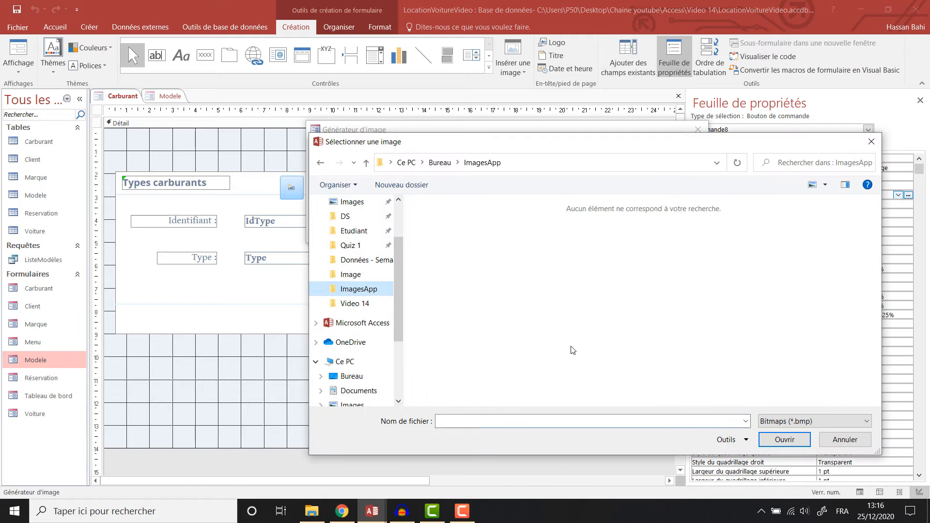
pyautogui.click(814, 421)
pyautogui.click(775, 451)
pyautogui.scroll(-4, 647, 311)
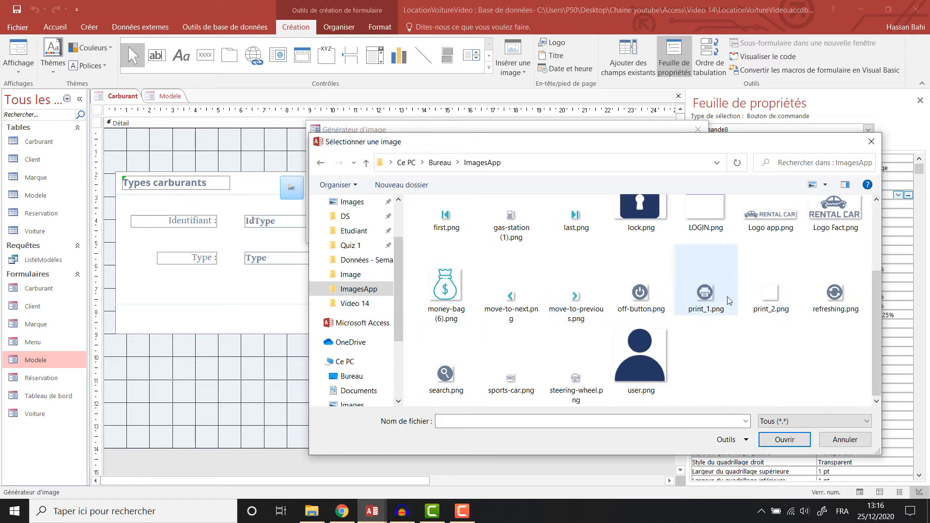
pyautogui.doubleClick(707, 292)
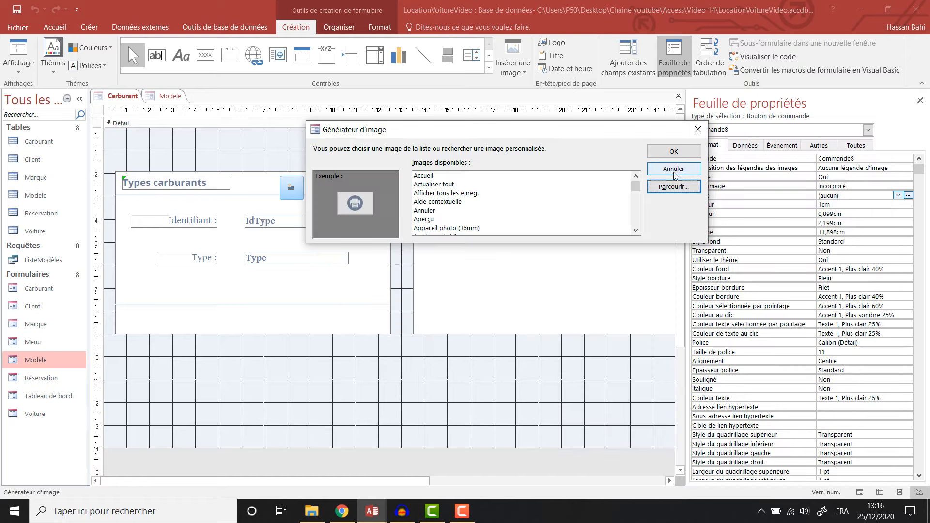
pyautogui.click(675, 147)
# Set the search button's image to search.png from the ImagesApp folder, listing all file types
pyautogui.click(356, 187)
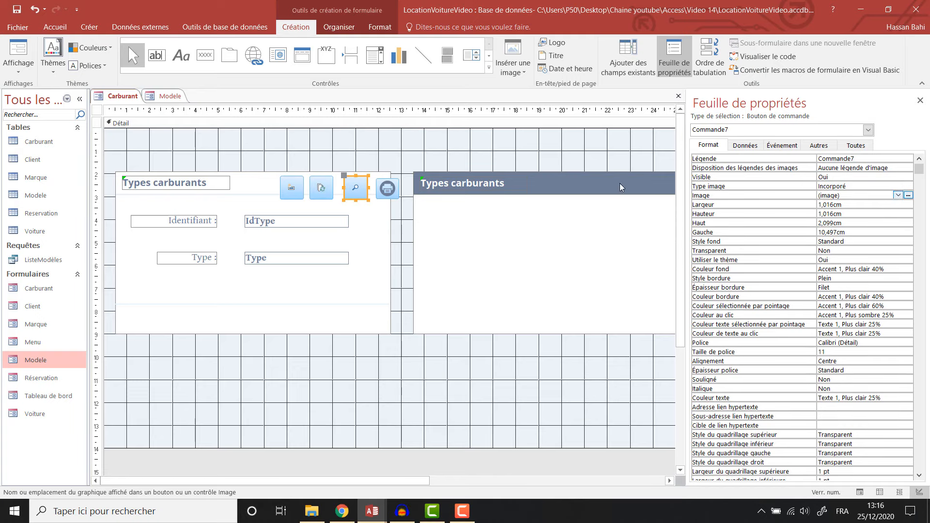
pyautogui.click(909, 195)
pyautogui.click(674, 187)
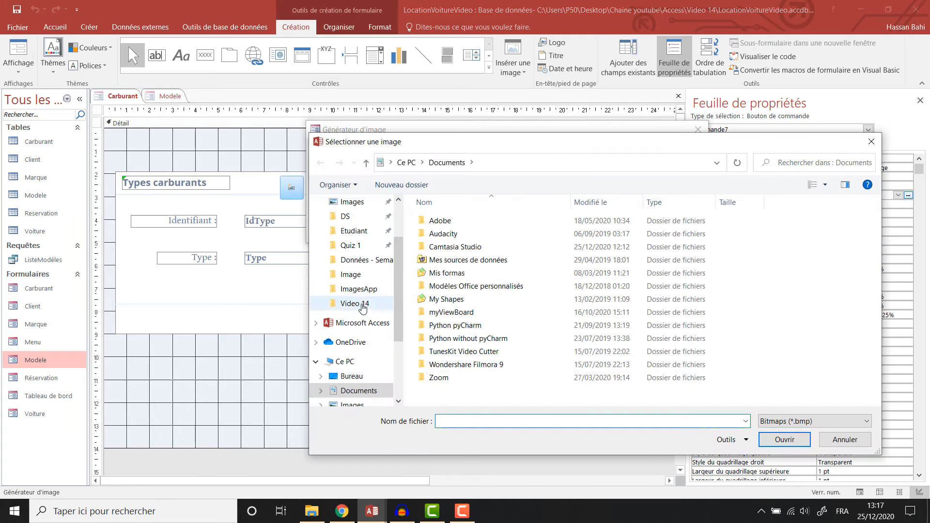
pyautogui.click(795, 421)
pyautogui.click(795, 456)
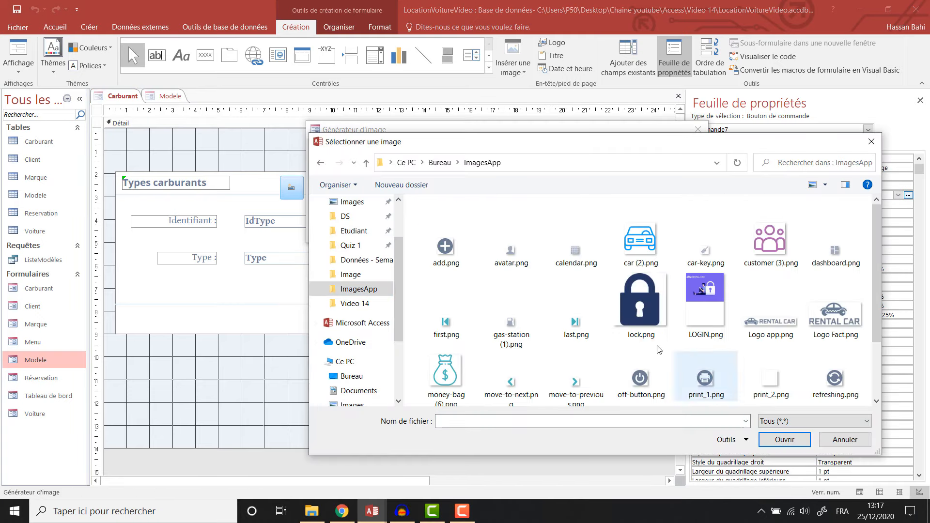
pyautogui.doubleClick(633, 308)
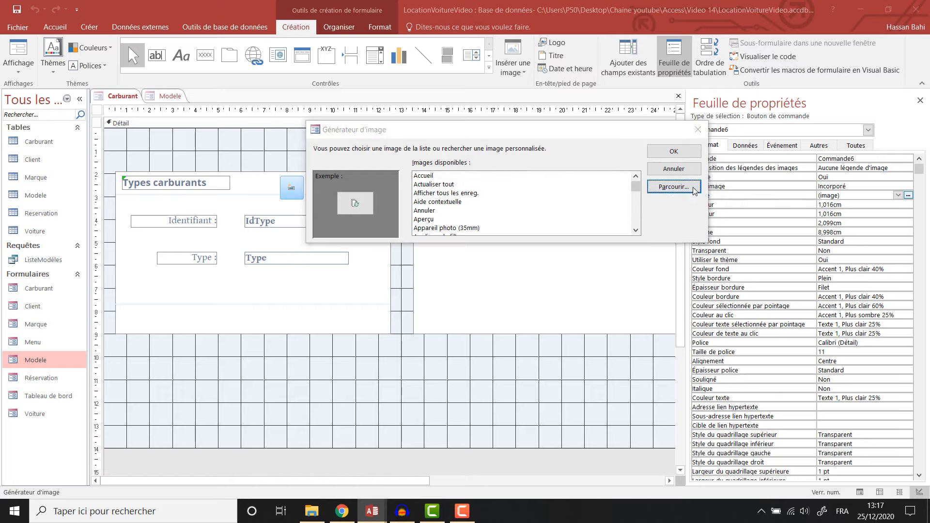
# Set the refresh button's image to refreshing.png from the ImagesApp folder, listing all file types
pyautogui.click(674, 187)
pyautogui.click(359, 289)
pyautogui.click(814, 421)
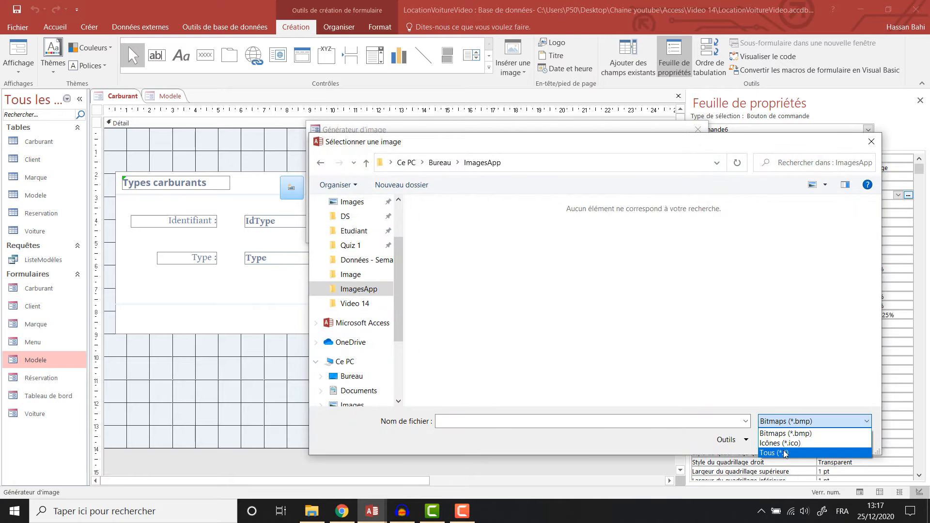
pyautogui.click(794, 454)
pyautogui.scroll(-3, 831, 275)
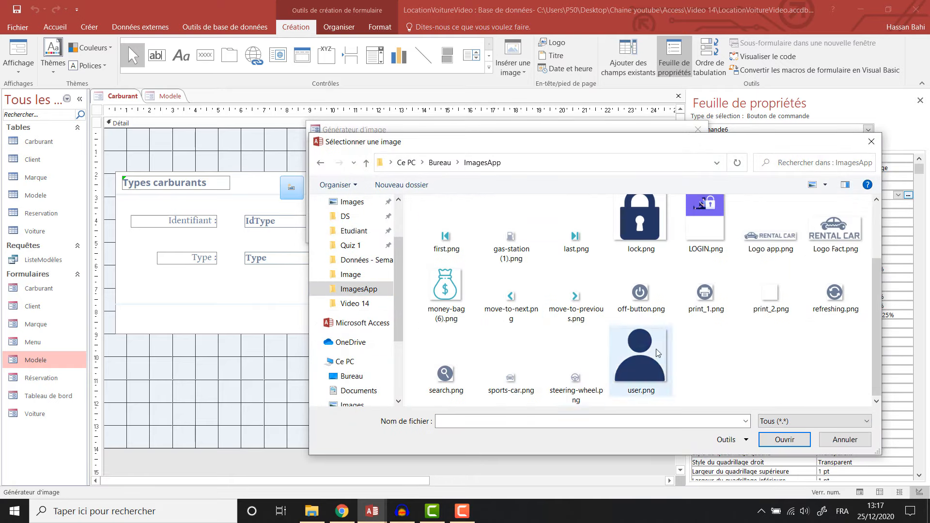
pyautogui.click(825, 313)
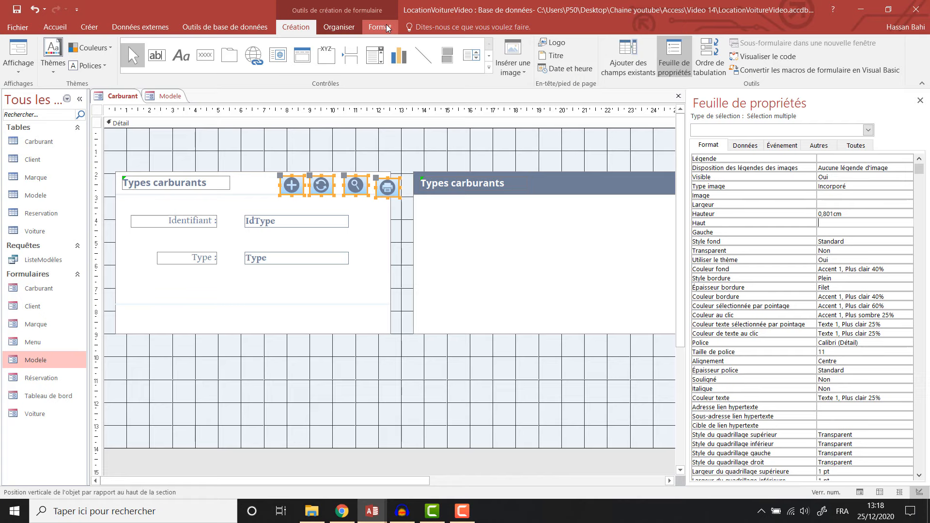
# Align the four header buttons along their top edges and space them equally horizontally
pyautogui.click(346, 28)
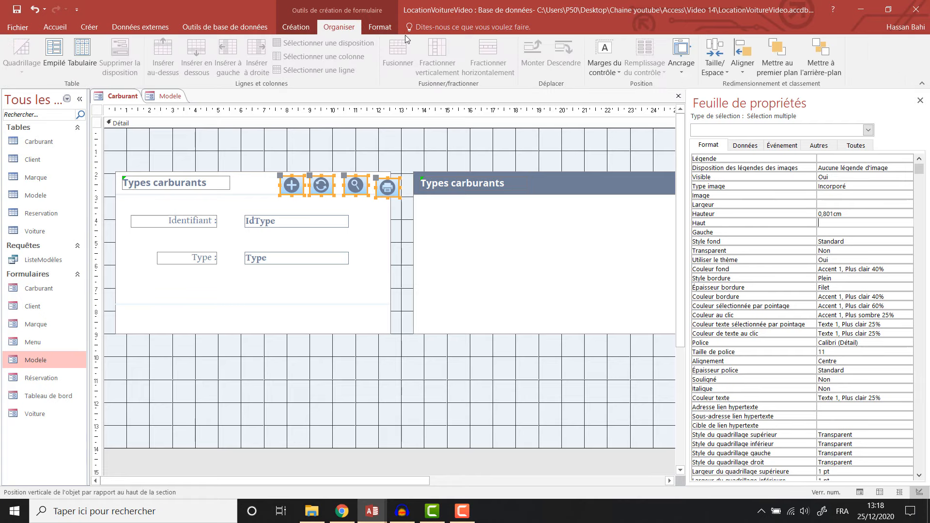
pyautogui.click(746, 72)
pyautogui.click(756, 127)
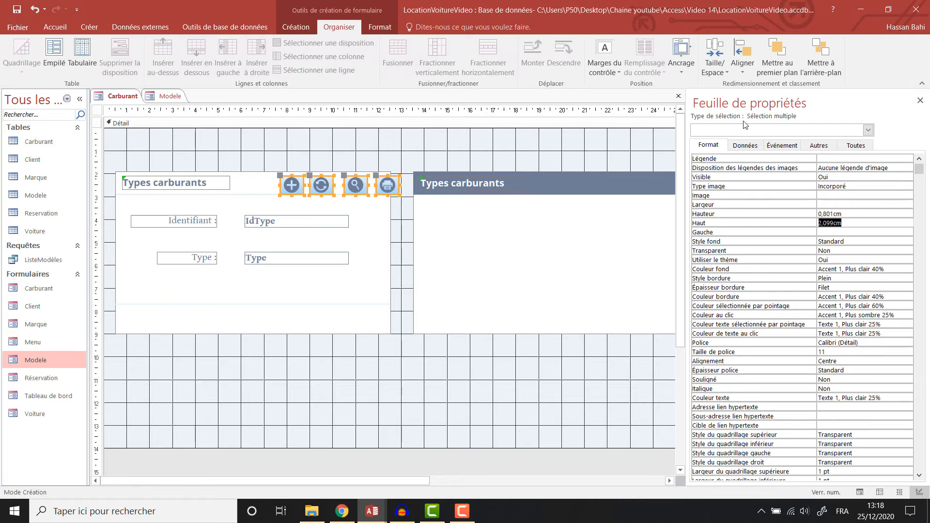
pyautogui.click(710, 72)
pyautogui.click(756, 210)
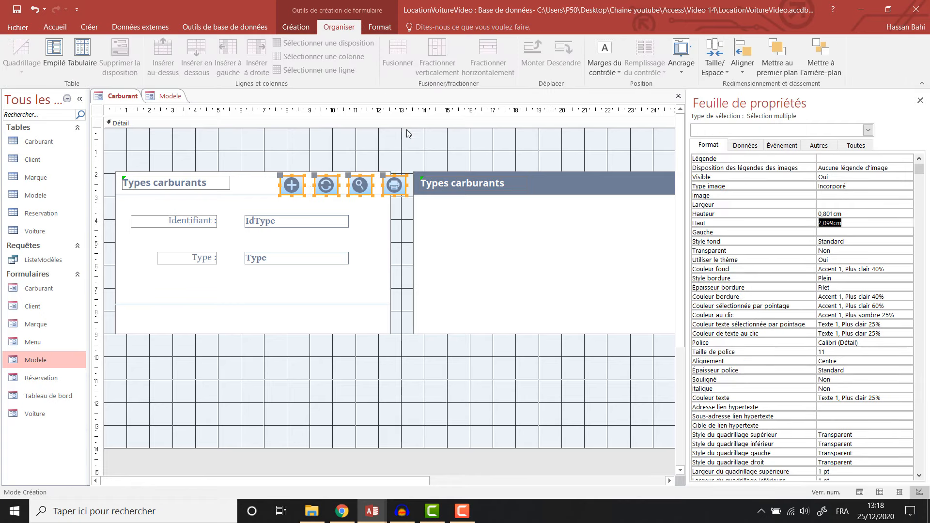
# Make the fill and outline of the four header buttons transparent
pyautogui.click(382, 28)
pyautogui.click(577, 44)
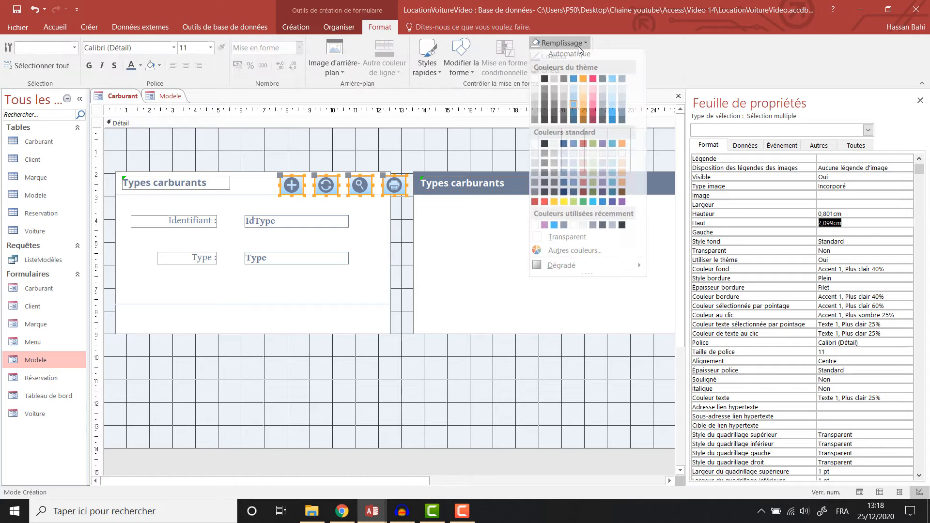
pyautogui.click(557, 241)
pyautogui.click(562, 57)
pyautogui.click(557, 268)
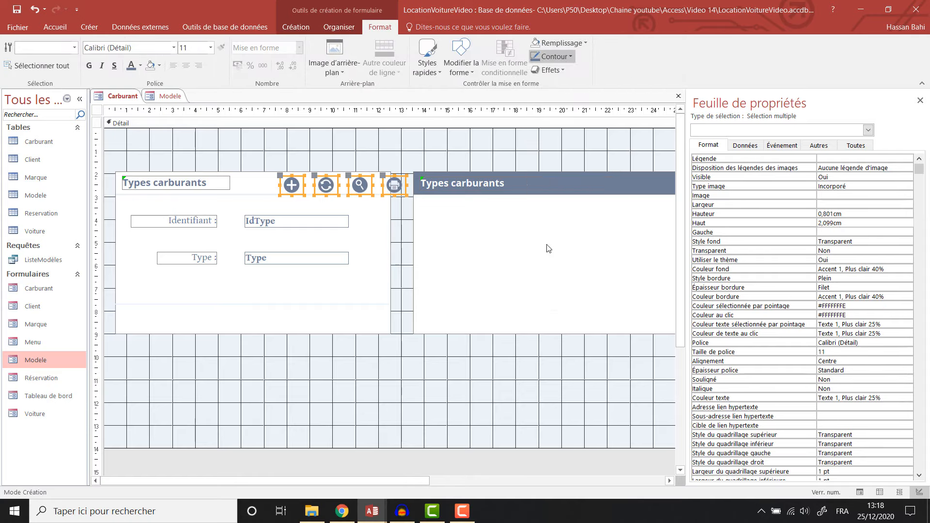
# Nudge the four header buttons left and slightly up so that they fit inside the white Types carburants header
pyautogui.click(397, 144)
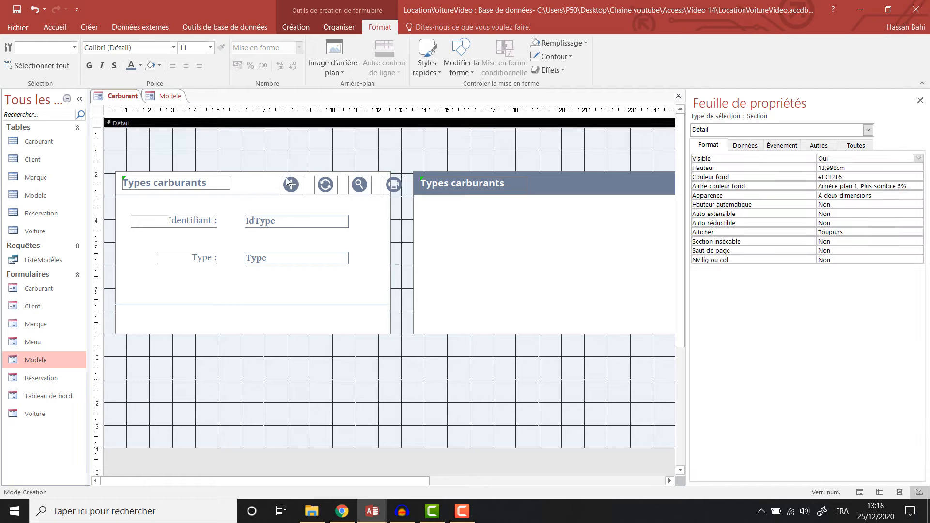
pyautogui.click(291, 186)
pyautogui.keyDown('shift'); pyautogui.click(326, 186); pyautogui.keyUp('shift')
pyautogui.keyDown('shift'); pyautogui.click(363, 187); pyautogui.keyUp('shift')
pyautogui.keyDown('shift'); pyautogui.click(391, 186); pyautogui.keyUp('shift')
pyautogui.press('Left')
pyautogui.press('Left')
pyautogui.press('Left')
pyautogui.press('Left')
pyautogui.press('Left')
pyautogui.press('Left')
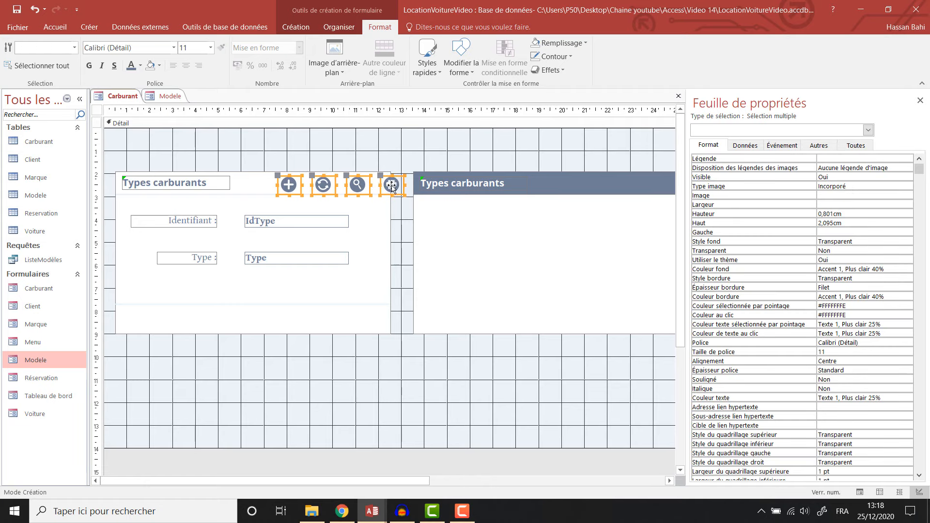
pyautogui.press('Up')
pyautogui.press('Left')
pyautogui.press('Left')
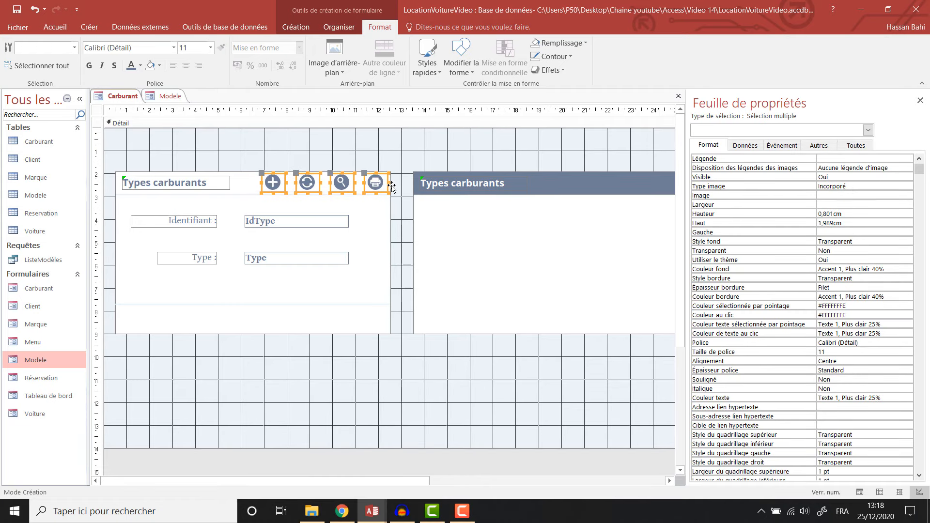
pyautogui.click(396, 191)
# Duplicate the print button and place the copy at the right end of the blue Types carburants header
pyautogui.moveTo(360, 482); pyautogui.dragTo(457, 482)
pyautogui.click(271, 184)
pyautogui.hotkey('ctrl', 'c')
pyautogui.hotkey('ctrl', 'v')
pyautogui.moveTo(271, 213); pyautogui.dragTo(574, 196)
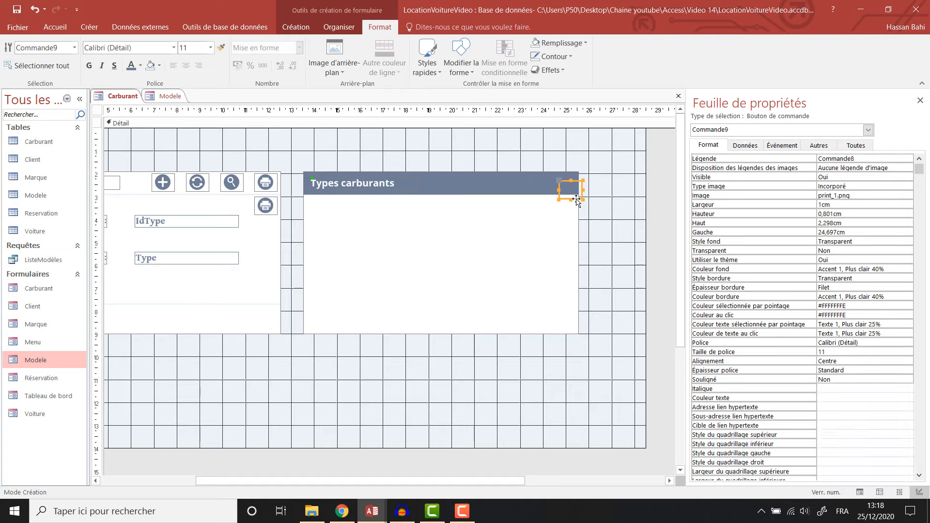
# Replace the image of the duplicated print button in the blue Types carburants header with print_2.png from the ImagesApp folder
pyautogui.click(894, 166)
pyautogui.click(853, 196)
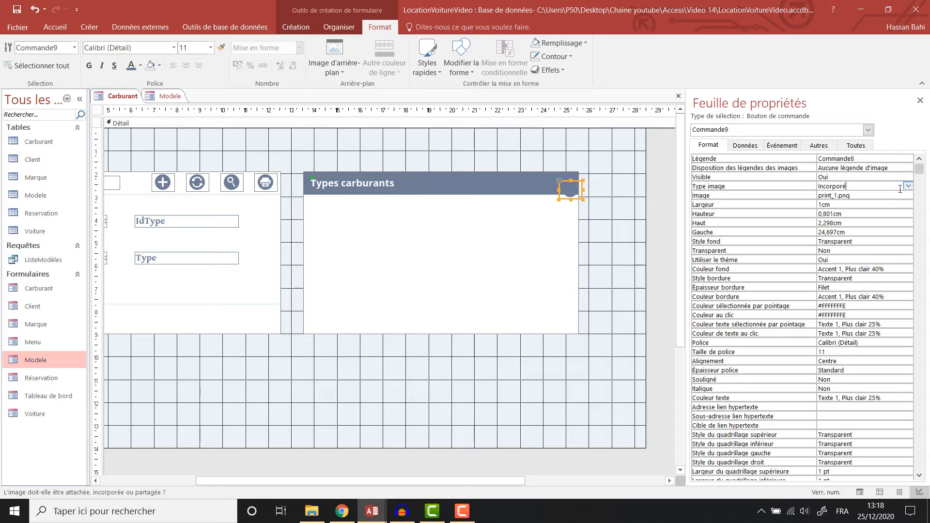
pyautogui.click(908, 195)
pyautogui.click(674, 187)
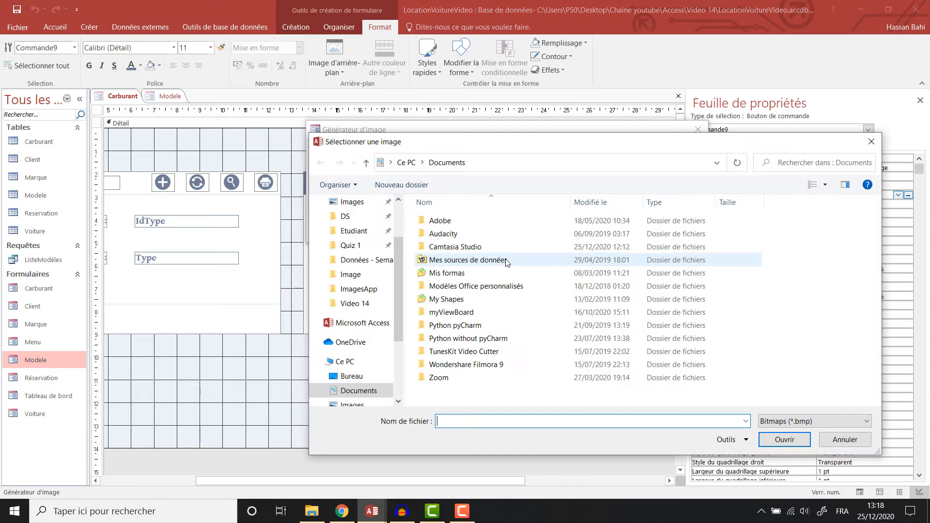
pyautogui.click(358, 289)
pyautogui.click(771, 421)
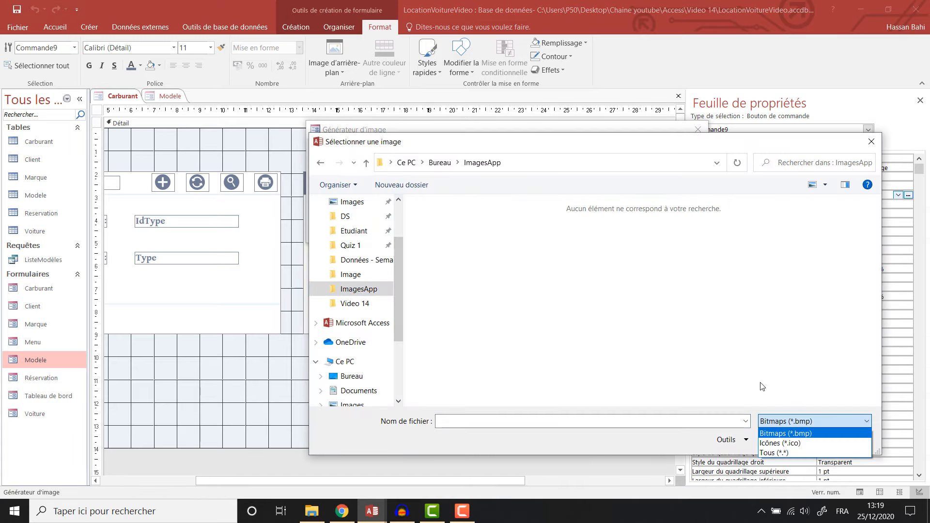
pyautogui.click(774, 453)
pyautogui.scroll(2, 720, 353)
pyautogui.scroll(-2, 722, 353)
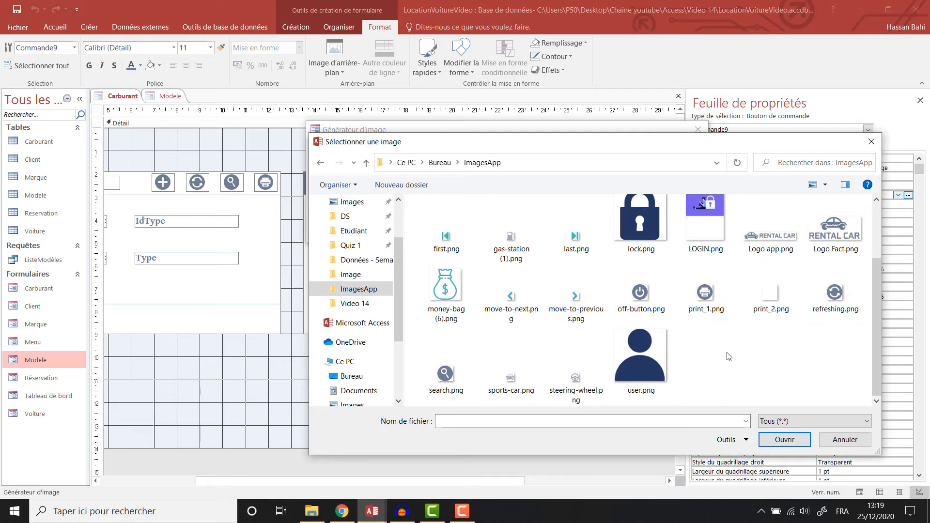
pyautogui.click(771, 305)
pyautogui.click(784, 439)
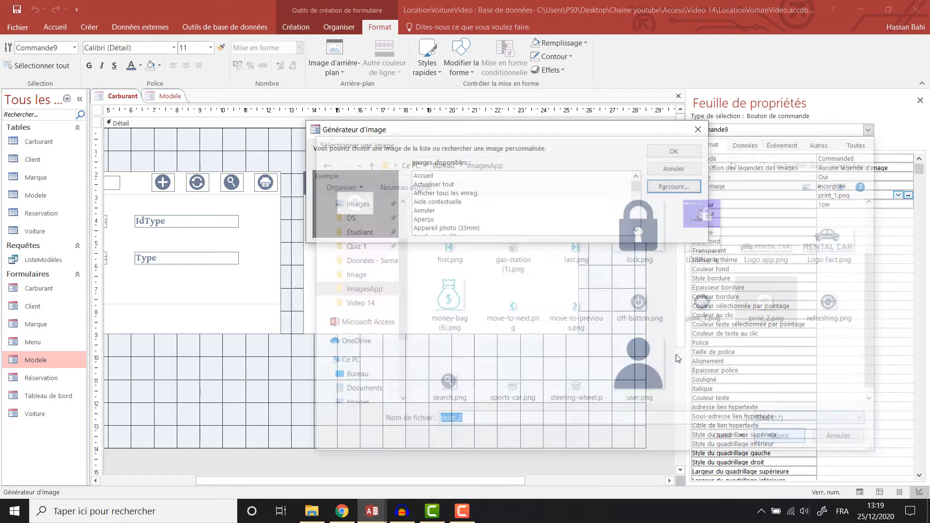
pyautogui.click(674, 151)
# Move the white print button left and up so that it fits inside the blue header's right end
pyautogui.click(578, 196)
pyautogui.click(596, 201)
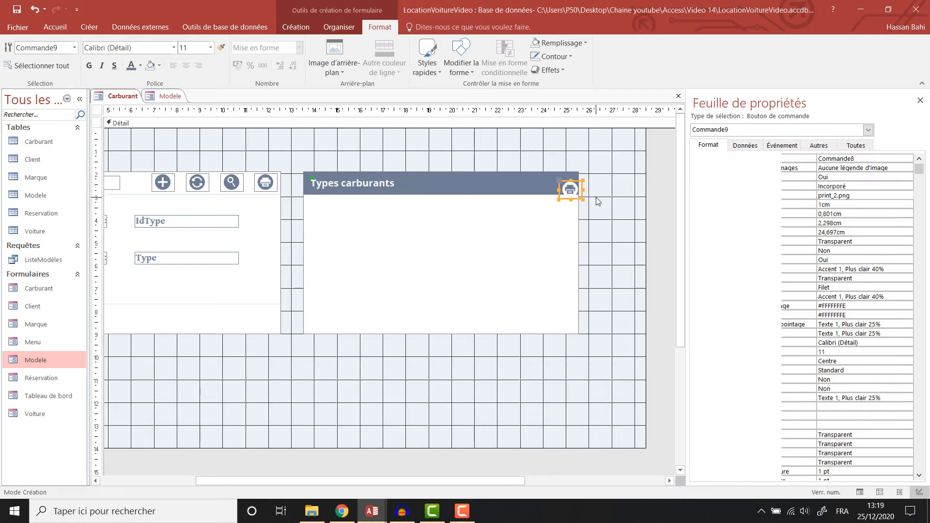
pyautogui.click(577, 197)
pyautogui.moveTo(577, 198); pyautogui.dragTo(568, 194)
pyautogui.press('Up')
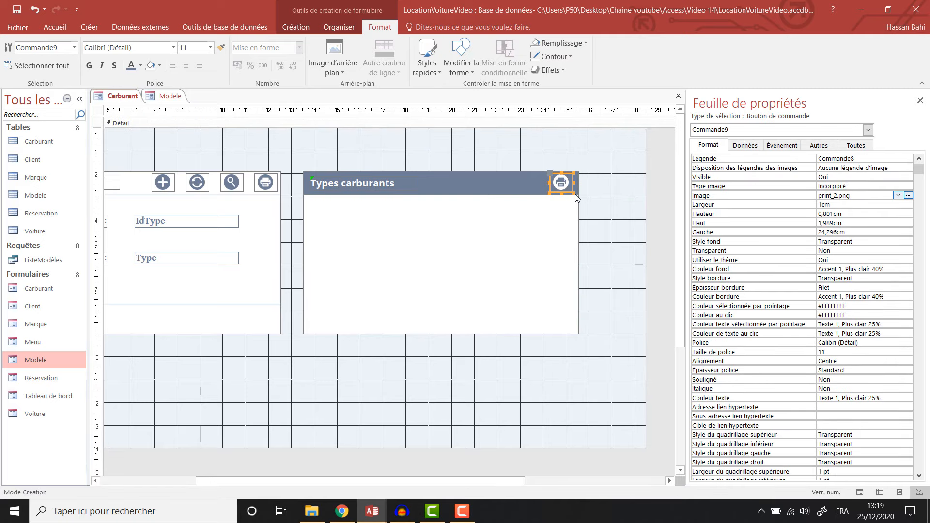
# Copy the white print button into the Modele form at the right end of its Liste des modèles header, and close that form
pyautogui.click(170, 96)
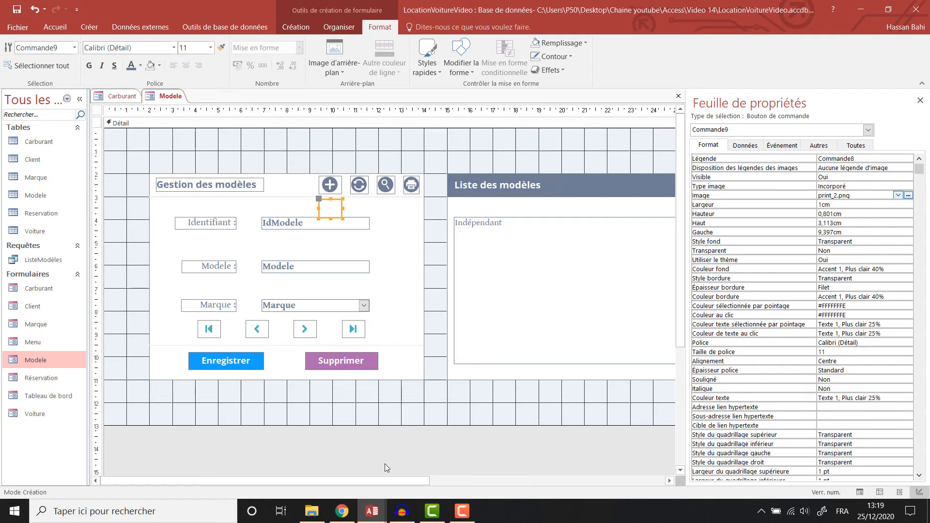
pyautogui.moveTo(421, 482); pyautogui.dragTo(490, 483)
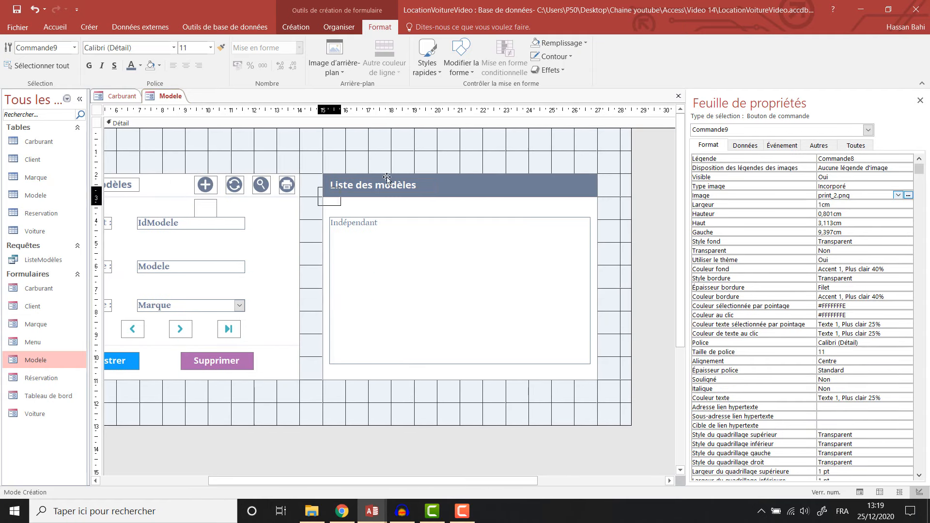
pyautogui.moveTo(565, 176); pyautogui.dragTo(566, 176)
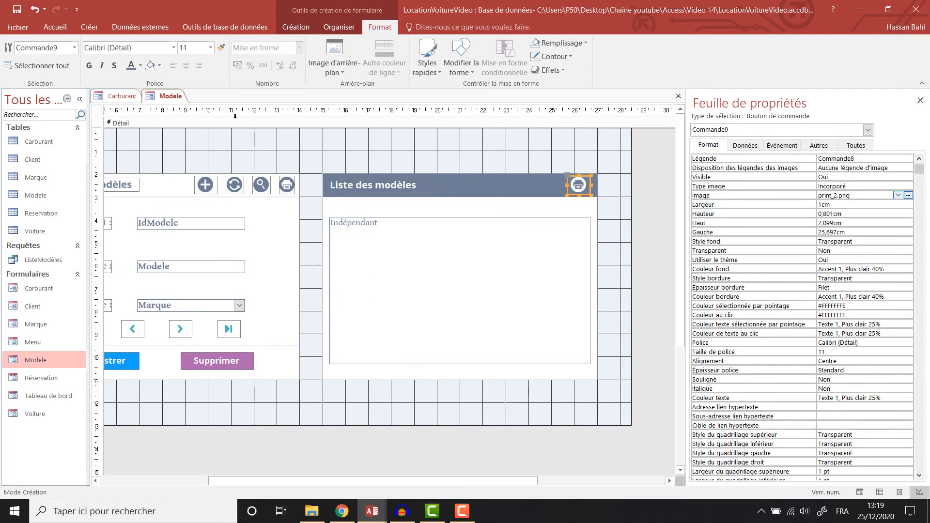
pyautogui.rightClick(163, 98)
pyautogui.click(192, 119)
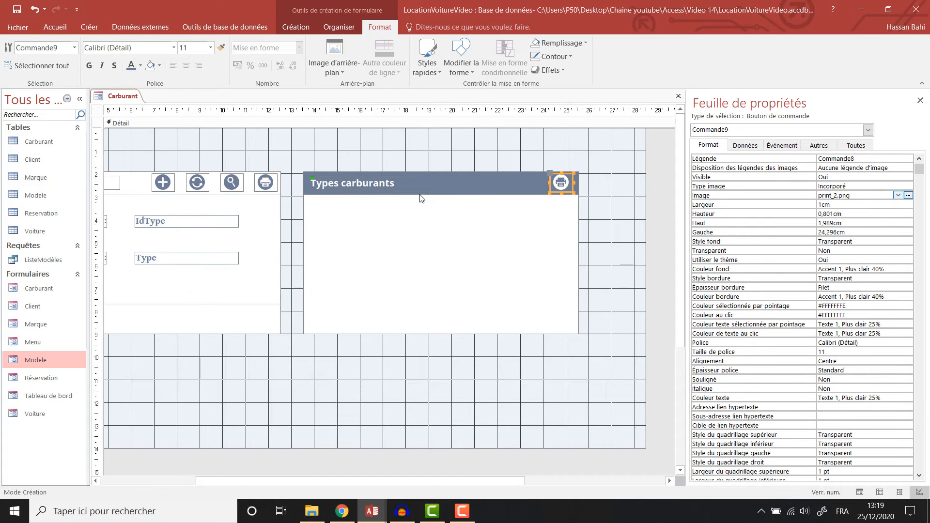
# Add a row of command buttons below the Type field that go to the first, previous, next and last record
pyautogui.moveTo(477, 482); pyautogui.dragTo(381, 481)
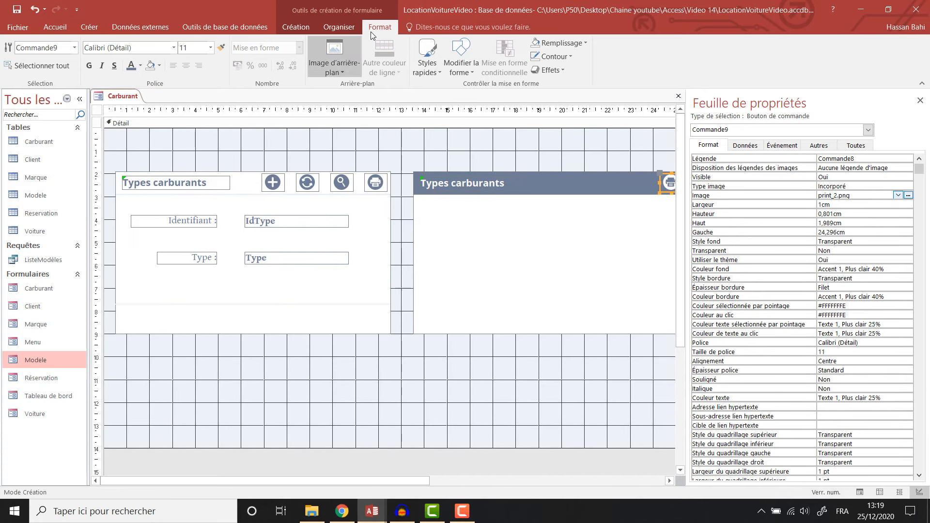
pyautogui.click(296, 27)
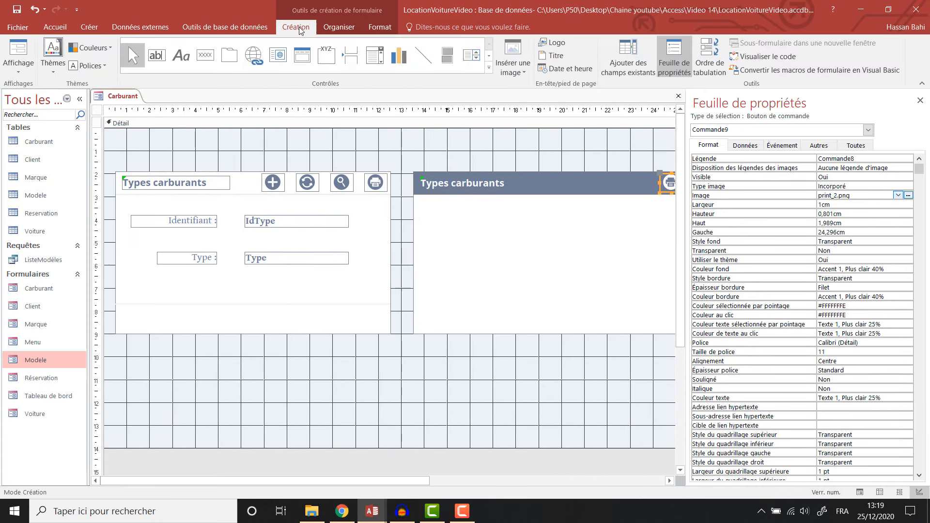
pyautogui.click(205, 56)
pyautogui.click(145, 282)
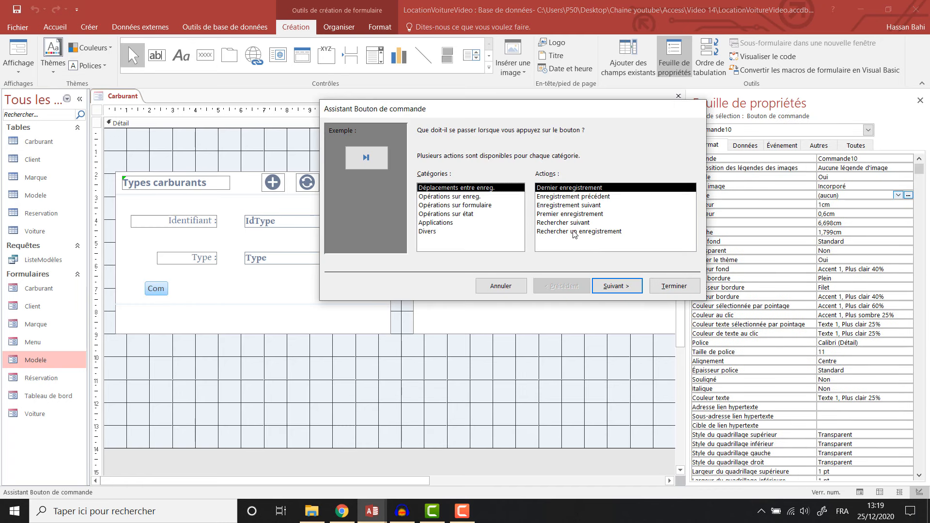
pyautogui.click(574, 215)
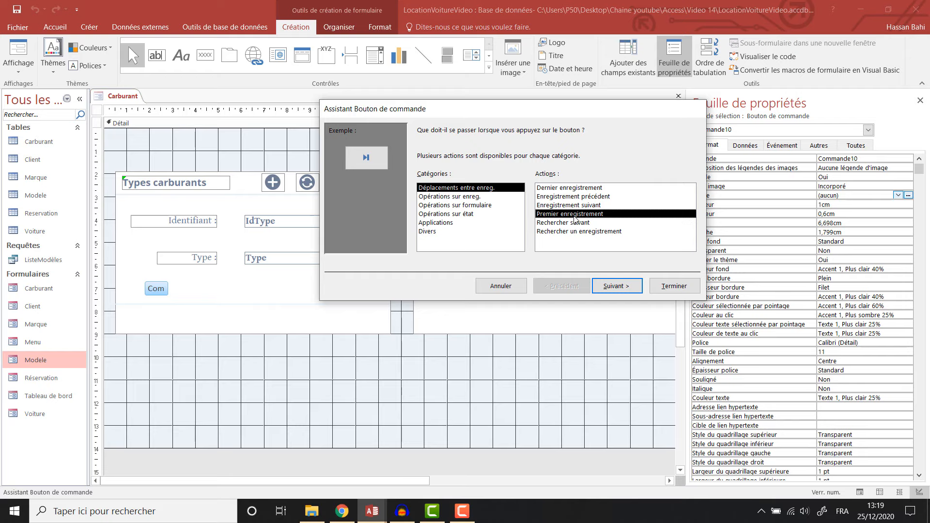
pyautogui.click(674, 286)
pyautogui.click(214, 57)
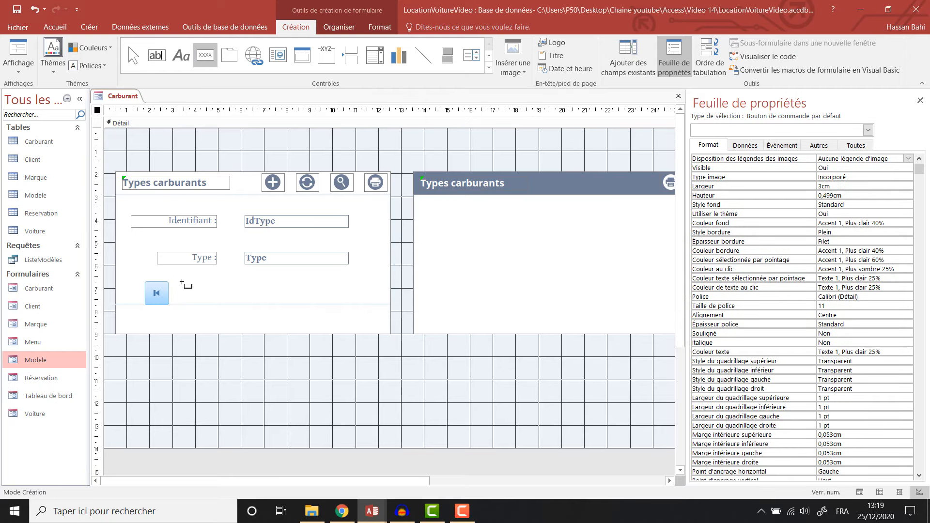
pyautogui.click(182, 285)
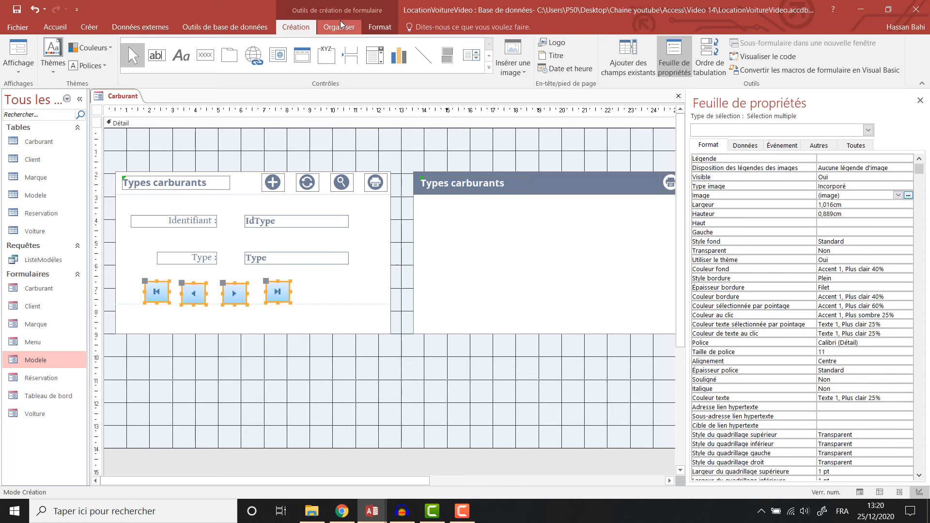
# Make the fill and outline of the four record navigation buttons transparent
pyautogui.click(380, 27)
pyautogui.click(560, 42)
pyautogui.click(547, 239)
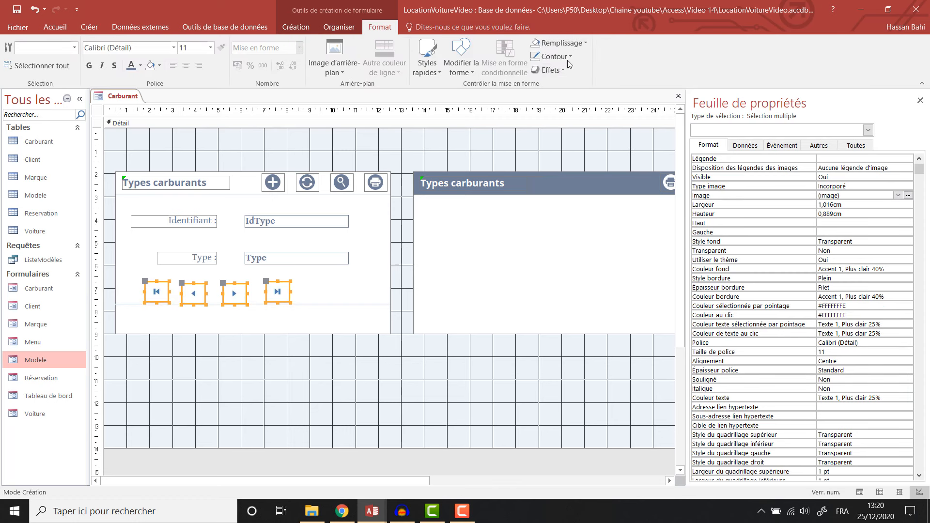
pyautogui.click(565, 57)
pyautogui.click(557, 255)
# Top-align the four navigation buttons with even, slightly wider horizontal gaps, and shift the row right to centre it below the Type field
pyautogui.click(351, 27)
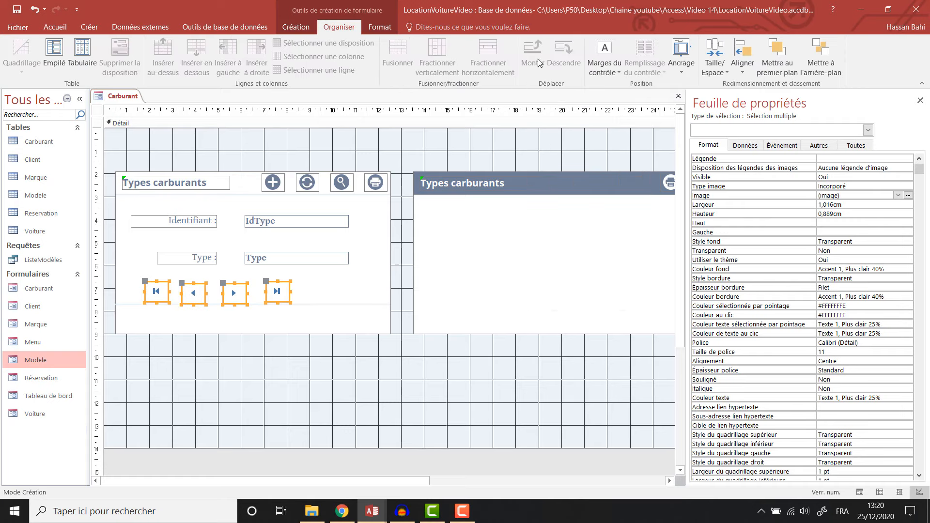
pyautogui.click(743, 70)
pyautogui.click(763, 129)
pyautogui.click(717, 72)
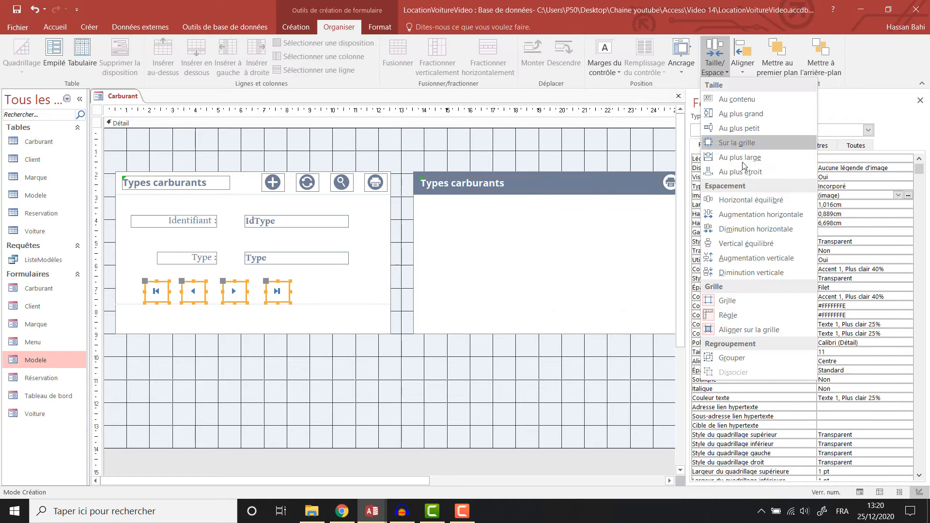
pyautogui.click(747, 212)
pyautogui.moveTo(286, 286); pyautogui.dragTo(316, 289)
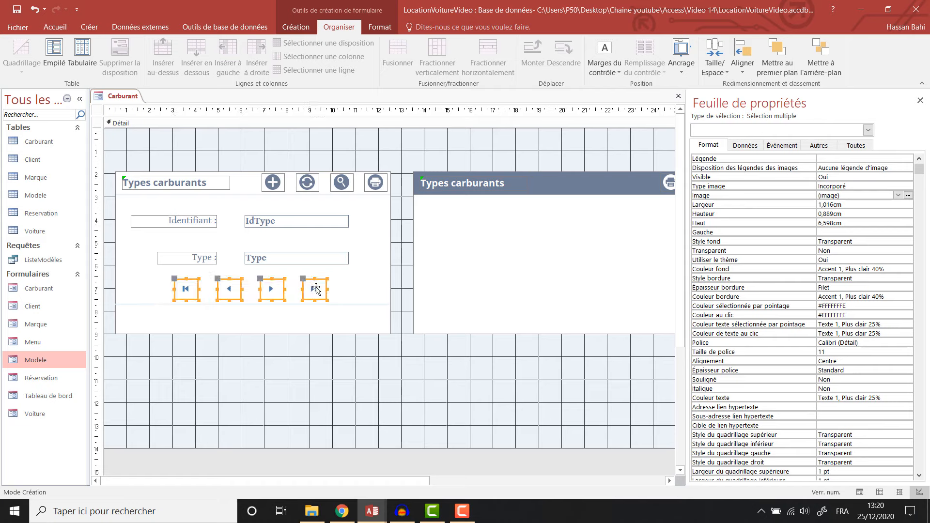
pyautogui.click(406, 246)
# Replace the first-record button's image with first.png from the ImagesApp folder
pyautogui.click(186, 289)
pyautogui.click(908, 196)
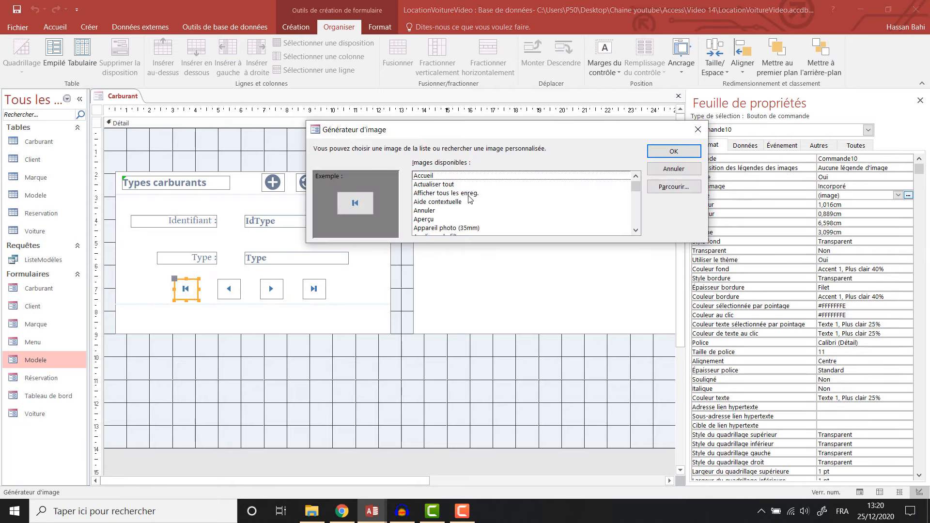
pyautogui.click(674, 186)
pyautogui.click(358, 289)
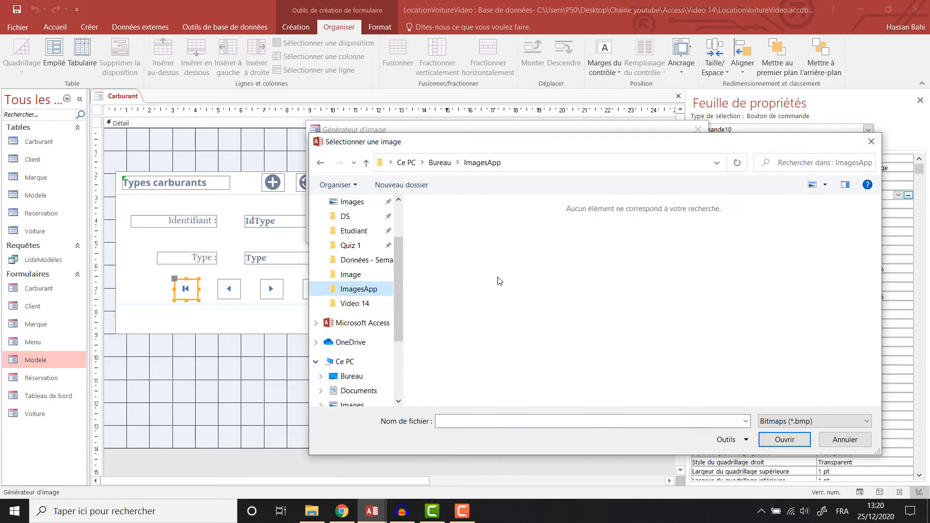
pyautogui.click(814, 421)
pyautogui.click(785, 455)
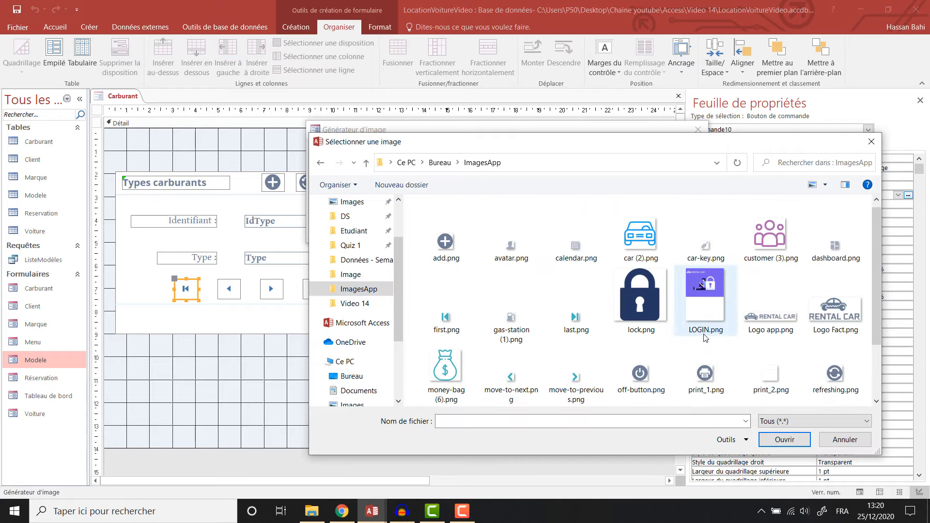
pyautogui.click(446, 317)
pyautogui.click(785, 440)
pyautogui.click(679, 155)
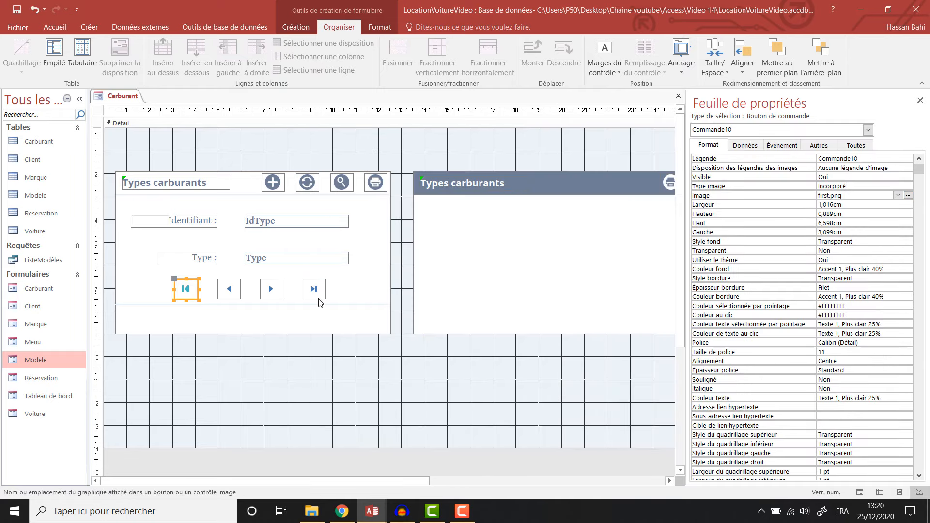
# Replace the last-record button's image with last.png from the ImagesApp folder
pyautogui.click(315, 290)
pyautogui.click(909, 195)
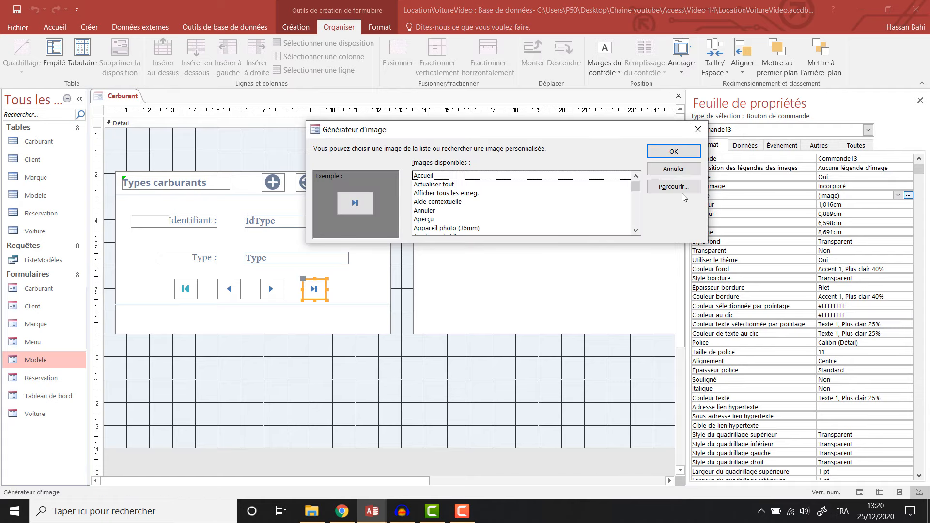
pyautogui.click(676, 188)
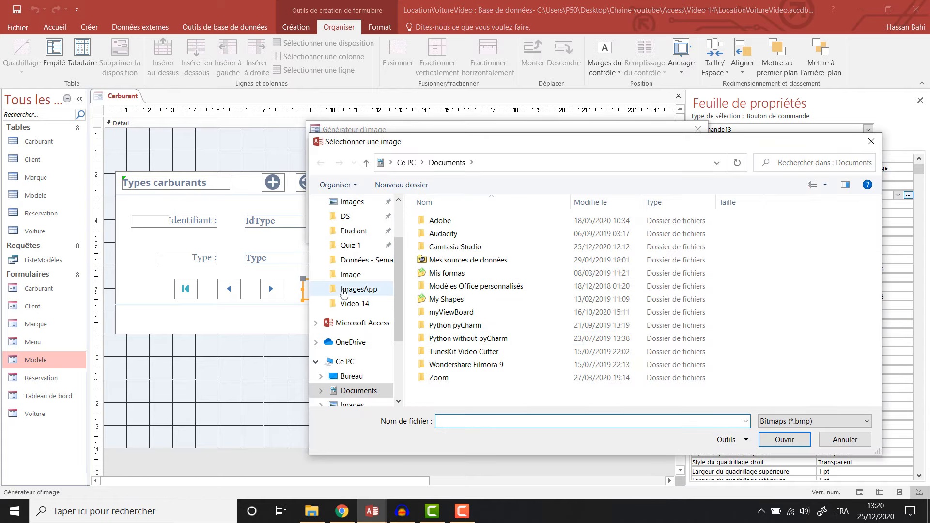
pyautogui.click(344, 290)
pyautogui.click(351, 274)
pyautogui.click(359, 288)
pyautogui.click(814, 421)
pyautogui.click(776, 438)
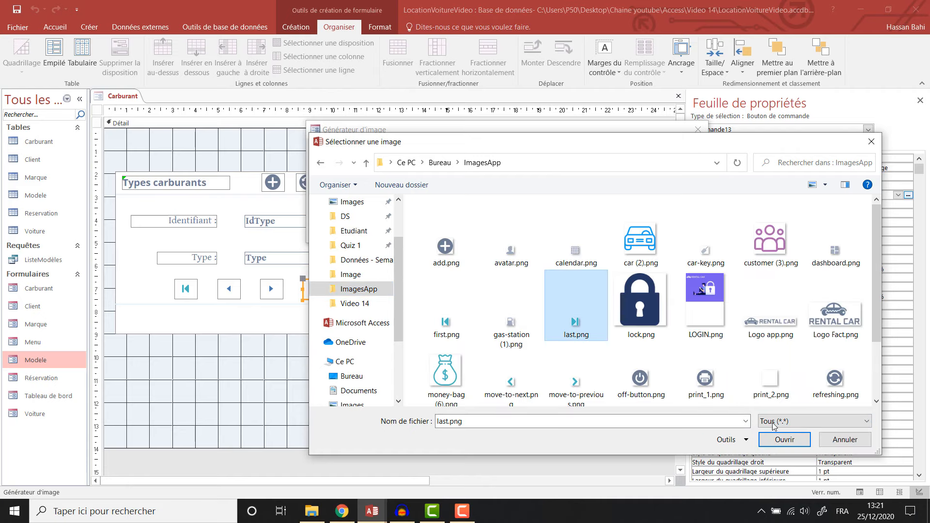
pyautogui.click(783, 439)
pyautogui.click(678, 155)
# Replace the previous-record button's image with the left-pointing arrow move-to-next.png from the ImagesApp folder
pyautogui.click(222, 290)
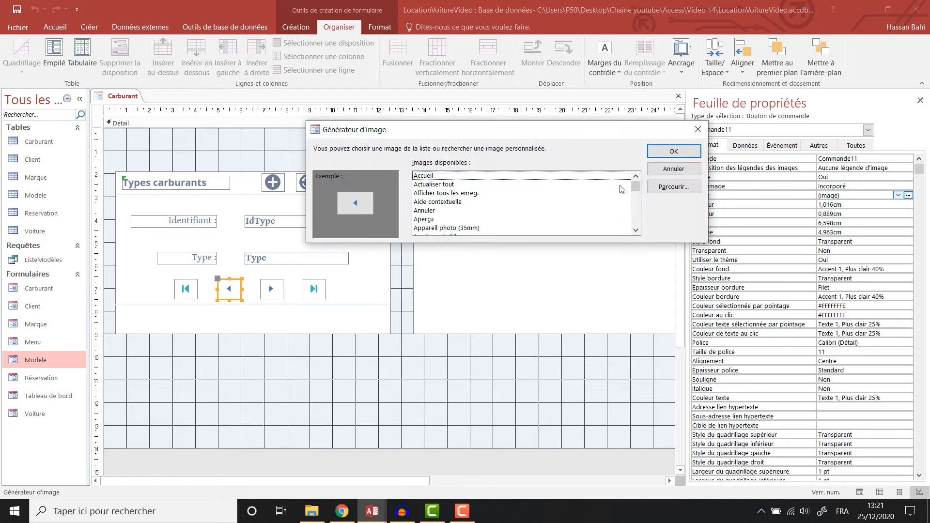
pyautogui.click(672, 187)
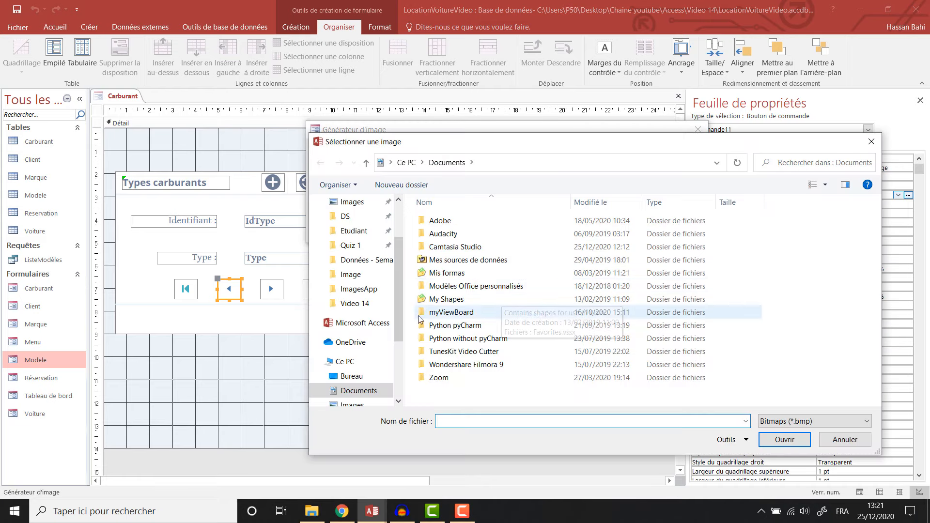
pyautogui.click(359, 288)
pyautogui.click(815, 421)
pyautogui.click(814, 455)
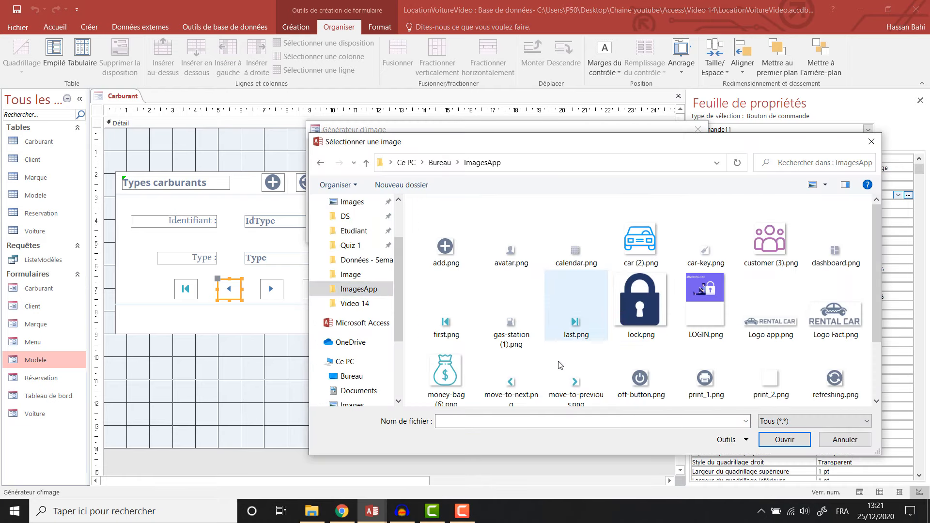
pyautogui.click(511, 383)
pyautogui.click(784, 439)
pyautogui.click(670, 153)
# Replace the next-record button's image with the right-pointing arrow move-to-previous.png from the ImagesApp folder, and deselect the button
pyautogui.click(272, 289)
pyautogui.click(856, 196)
pyautogui.click(909, 195)
pyautogui.click(674, 186)
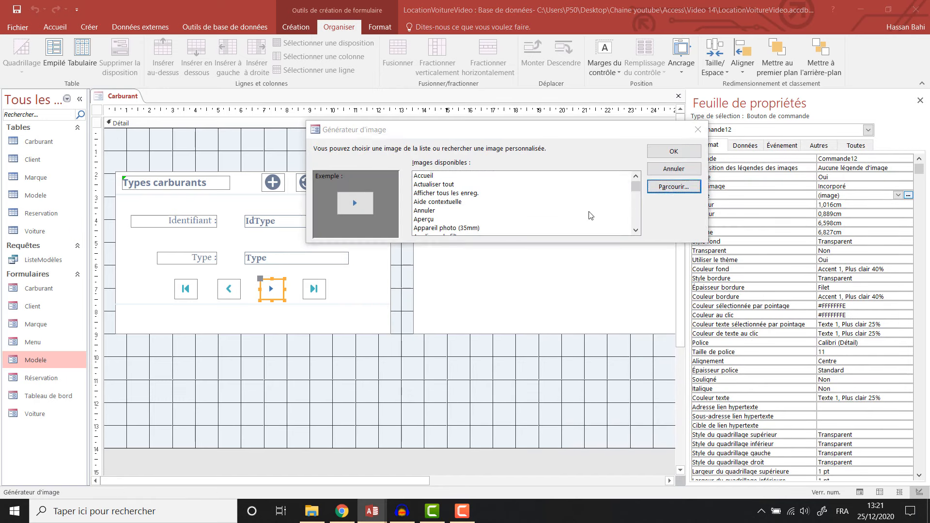
pyautogui.click(359, 289)
pyautogui.click(795, 422)
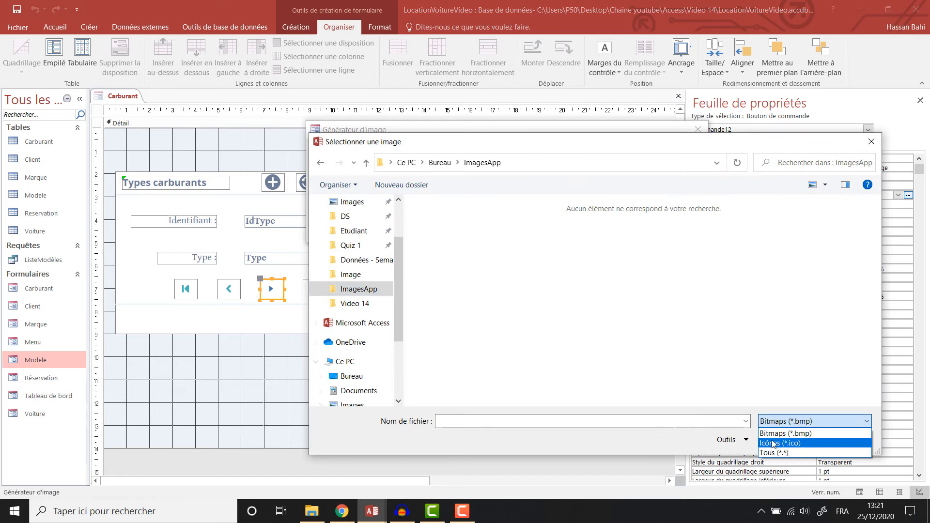
pyautogui.click(775, 449)
pyautogui.click(579, 378)
pyautogui.click(784, 440)
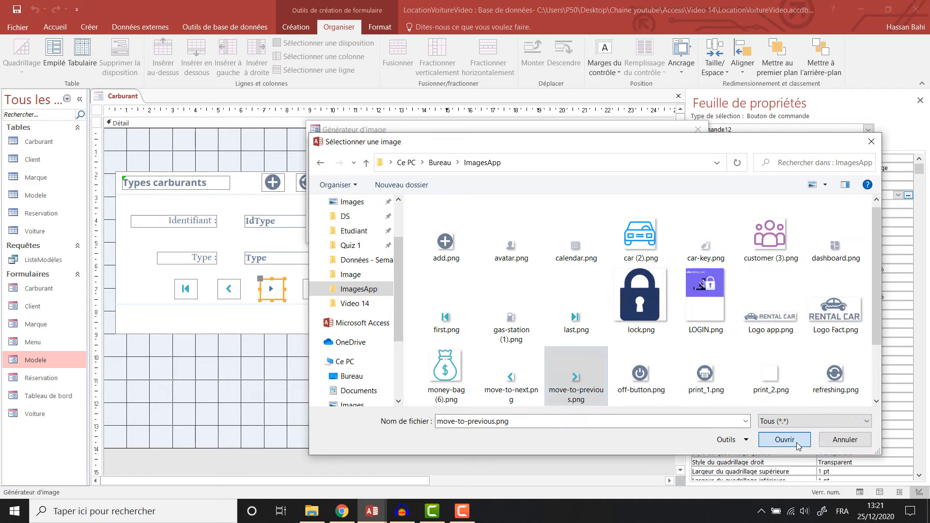
pyautogui.click(670, 153)
pyautogui.click(307, 359)
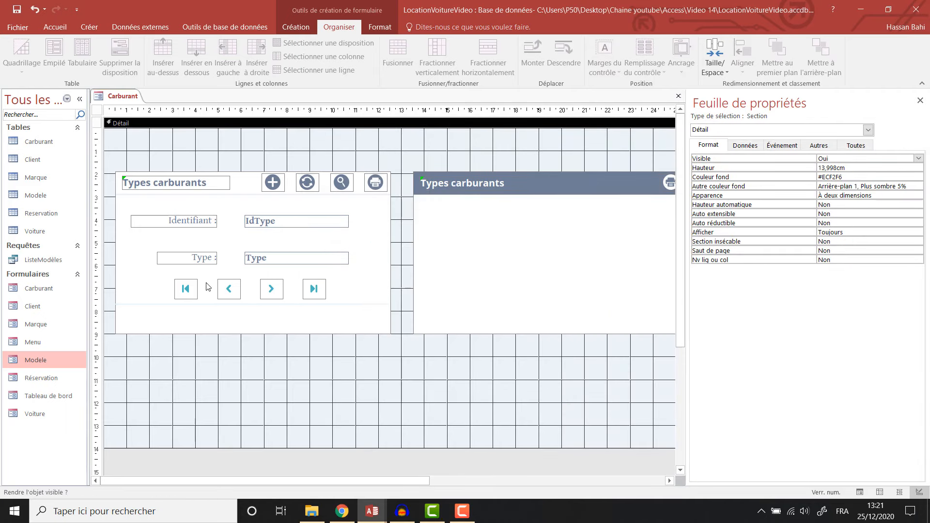
# Draw a command button below the first-record button and assign it the record operation Sauvegarder un enregistrement
pyautogui.click(385, 24)
pyautogui.click(310, 25)
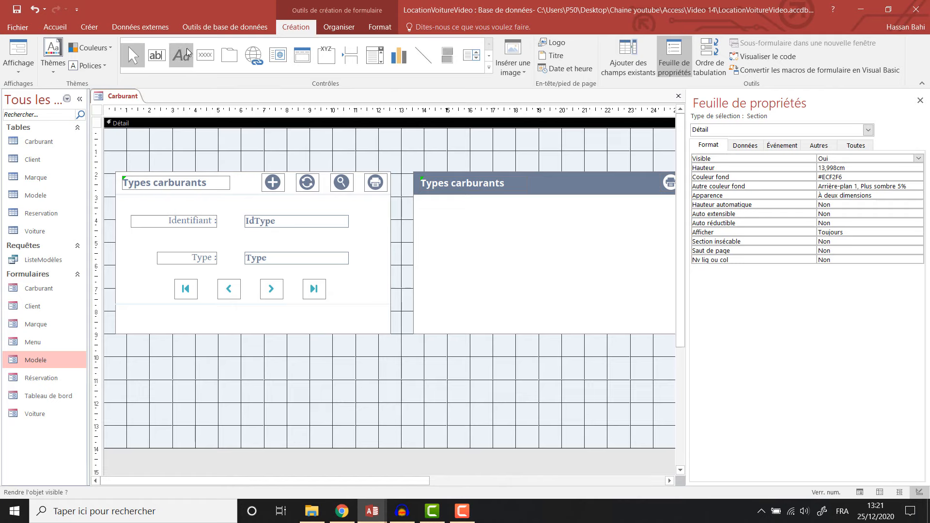
pyautogui.click(206, 54)
pyautogui.moveTo(151, 312); pyautogui.dragTo(209, 332)
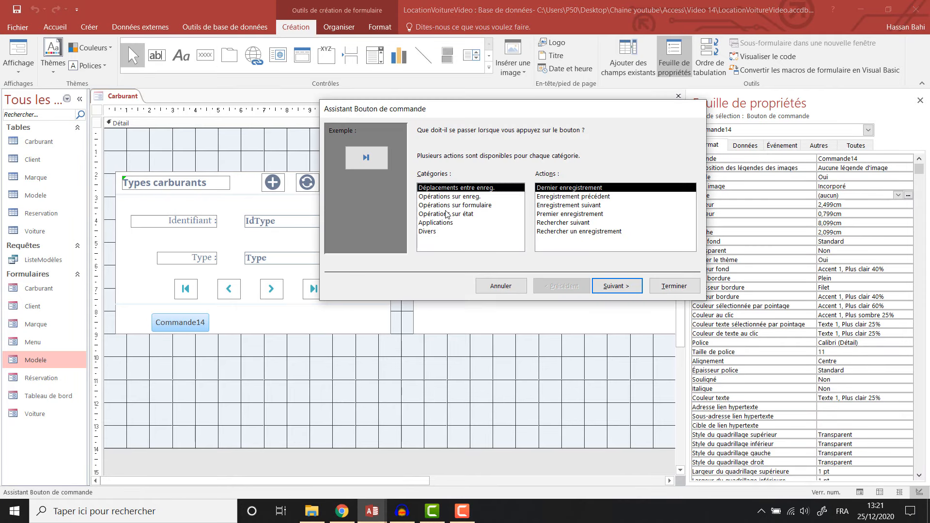
pyautogui.click(458, 197)
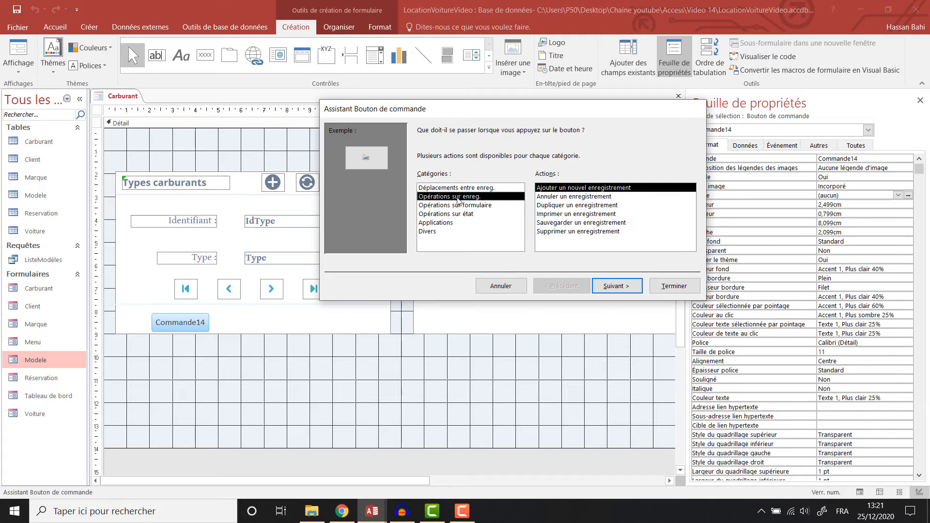
pyautogui.click(485, 206)
pyautogui.click(464, 197)
pyautogui.click(577, 227)
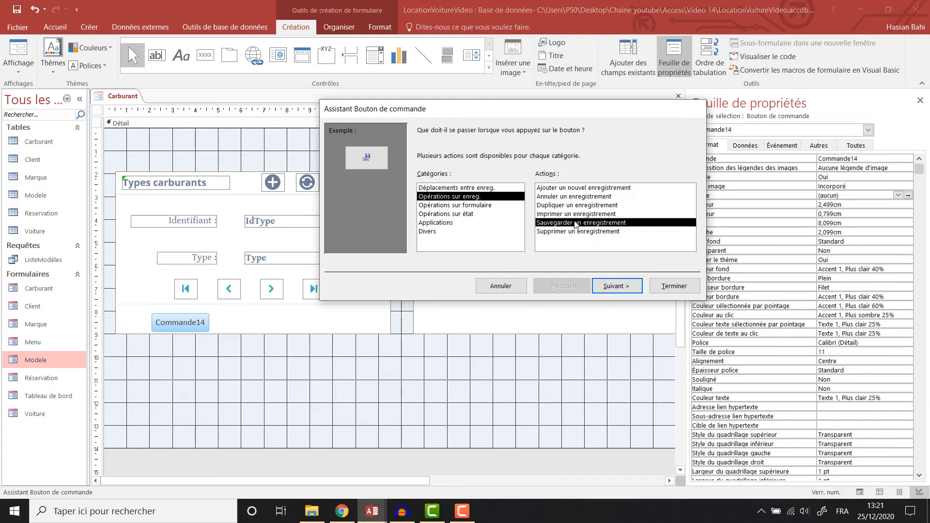
# Give the save button the text Enregistrer, complete the wizard, and nudge the button slightly up toward the separator line
pyautogui.click(617, 286)
pyautogui.click(420, 183)
pyautogui.write('Enregistrer')
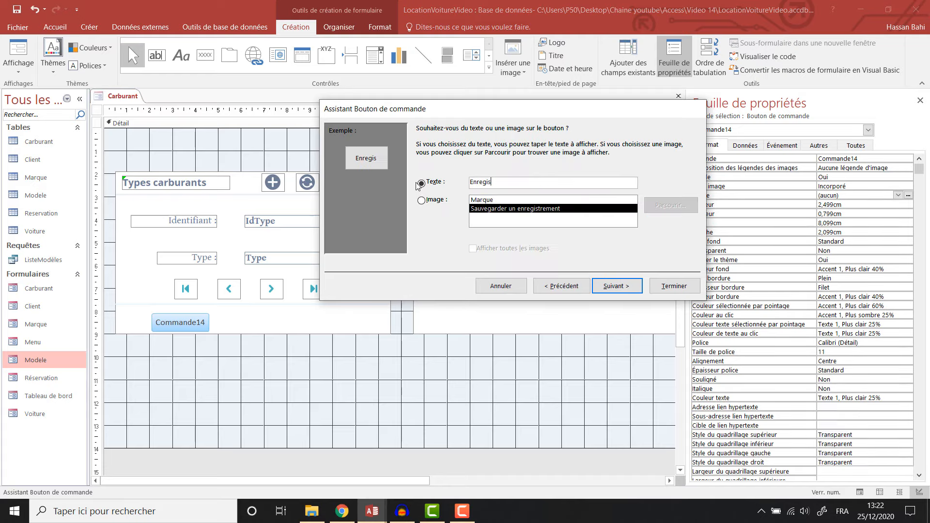
pyautogui.click(617, 286)
pyautogui.click(675, 286)
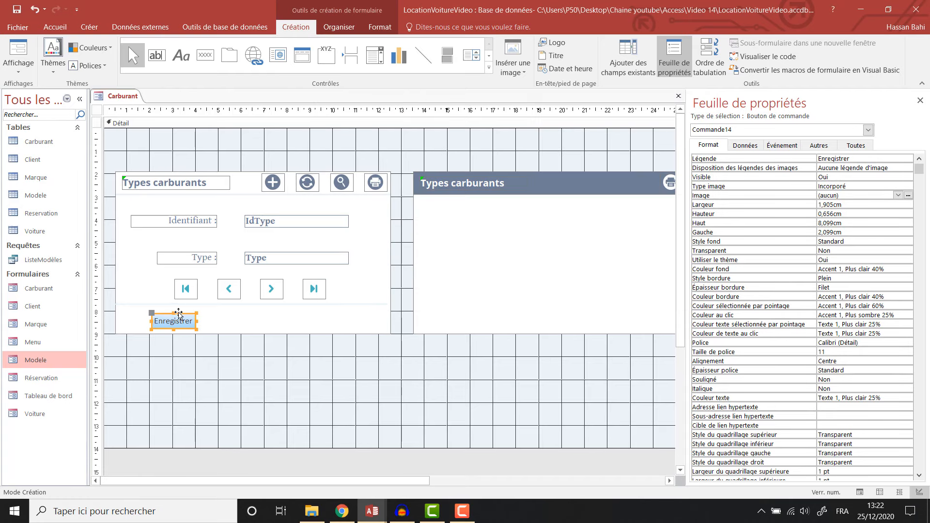
pyautogui.moveTo(178, 313); pyautogui.dragTo(180, 310)
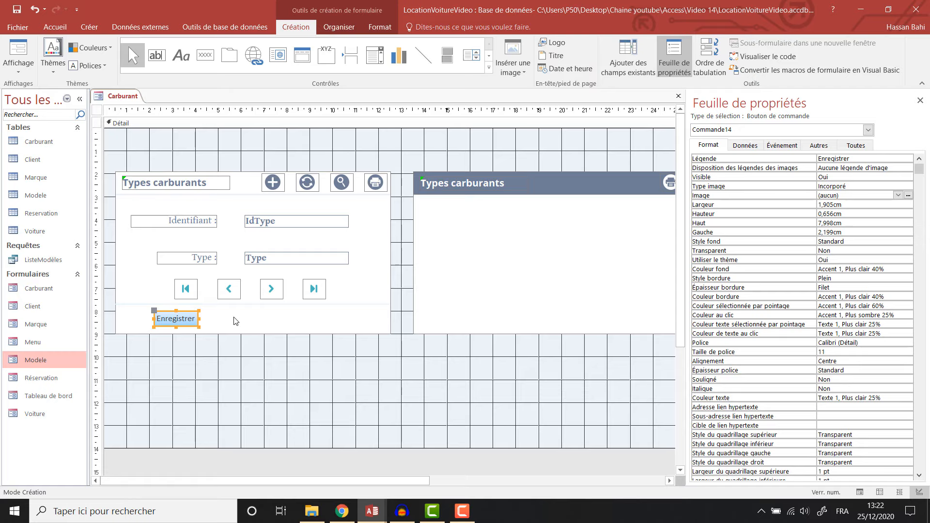
# Add a command button beside Enregistrer with the record operation Supprimer un enregistrement and the text Supprimer
pyautogui.click(205, 55)
pyautogui.moveTo(227, 312); pyautogui.dragTo(274, 328)
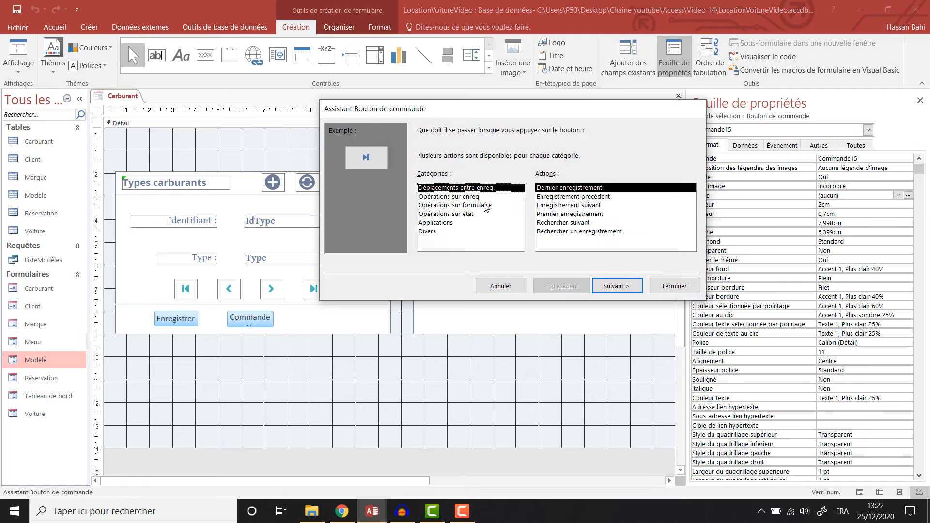
pyautogui.click(480, 196)
pyautogui.click(558, 231)
pyautogui.click(614, 285)
pyautogui.doubleClick(530, 184)
pyautogui.press('BackSpace')
pyautogui.press('Return')
pyautogui.press('Return')
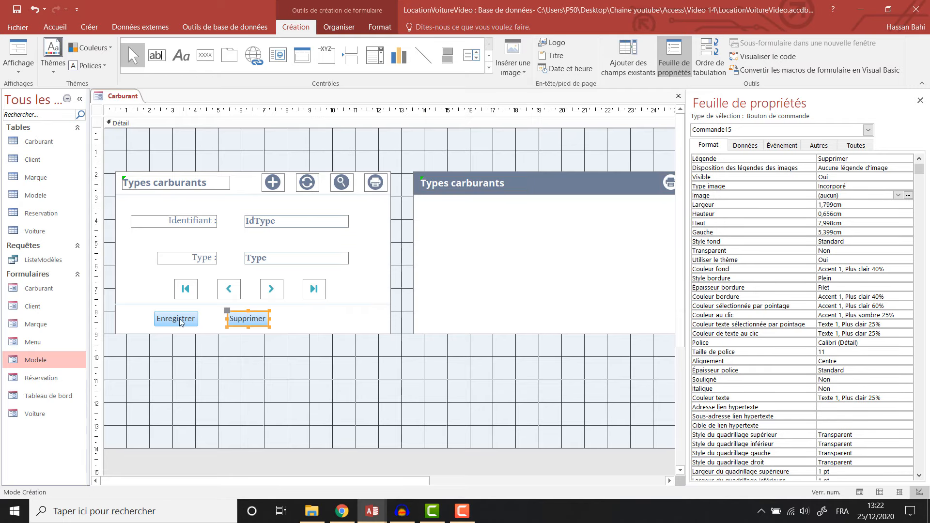
pyautogui.click(144, 360)
# Open the Modele form in design view and copy its styled Enregistrer and Supprimer buttons into the Carburant form
pyautogui.doubleClick(31, 361)
pyautogui.rightClick(234, 116)
pyautogui.click(304, 192)
pyautogui.click(223, 359)
pyautogui.keyDown('shift'); pyautogui.click(350, 372); pyautogui.keyUp('shift')
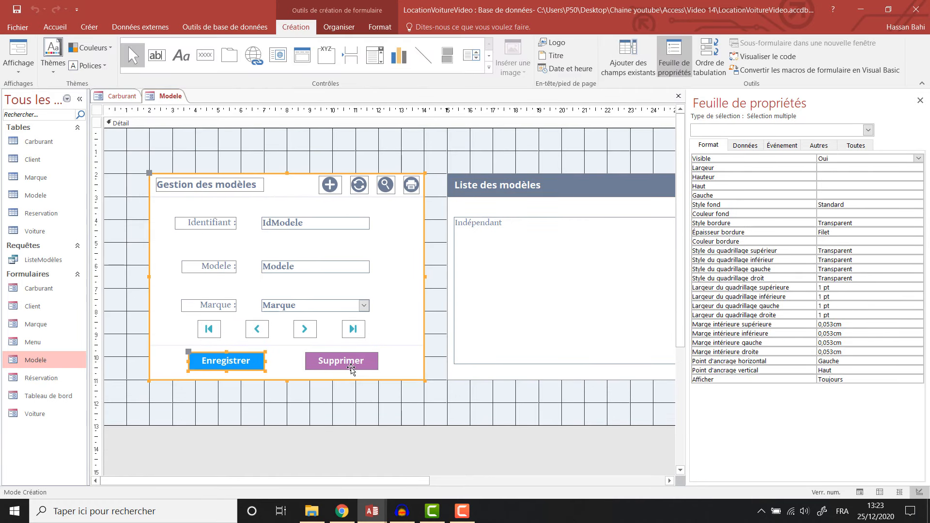
pyautogui.keyDown('shift'); pyautogui.click(352, 370); pyautogui.keyUp('shift')
pyautogui.keyDown('shift'); pyautogui.click(317, 360); pyautogui.keyUp('shift')
pyautogui.hotkey('ctrl', 'c')
pyautogui.click(126, 95)
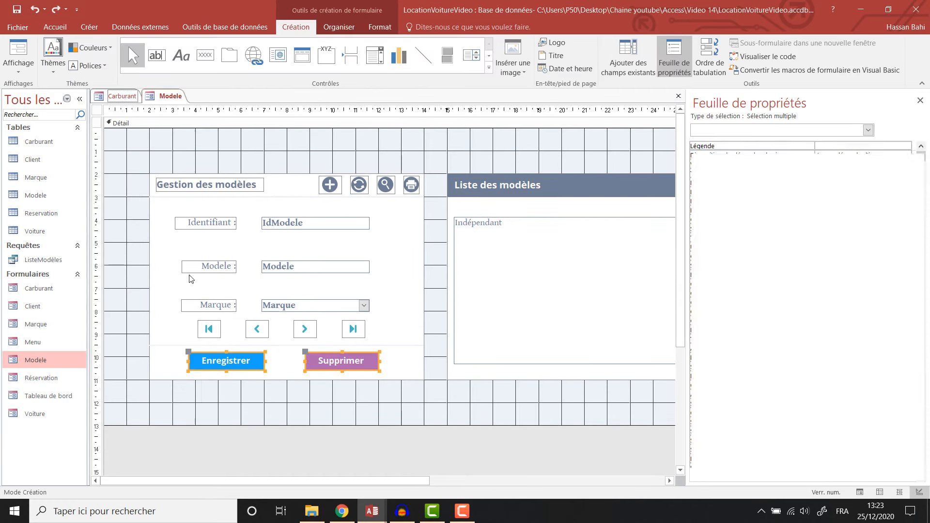
pyautogui.hotkey('ctrl', 'v')
# Copy the formatting of the pasted Enregistrer and Supprimer buttons onto the matching original buttons, and remove the pasted copies
pyautogui.click(165, 138)
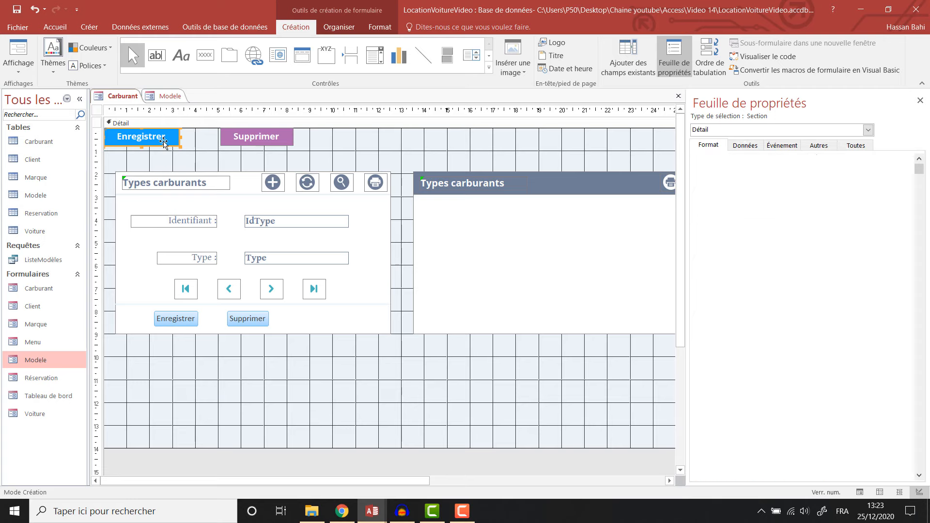
pyautogui.click(380, 27)
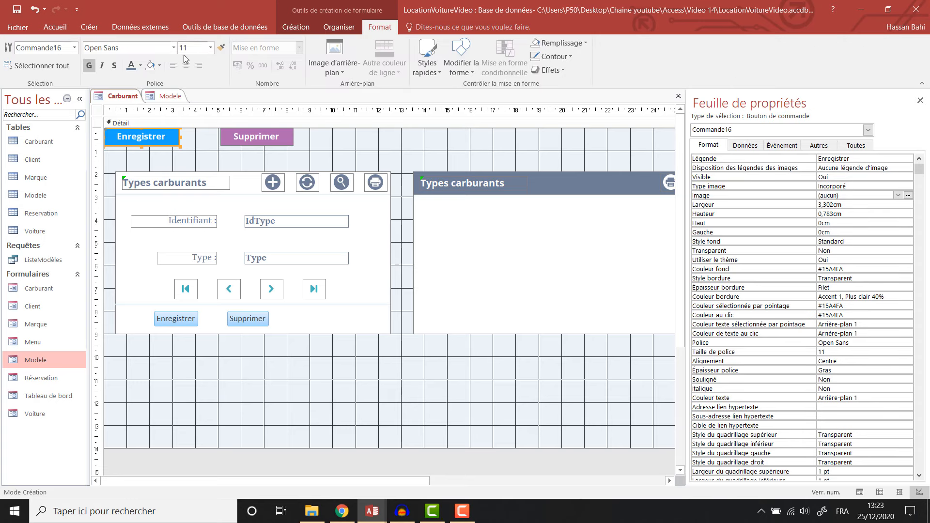
pyautogui.click(185, 315)
pyautogui.click(268, 136)
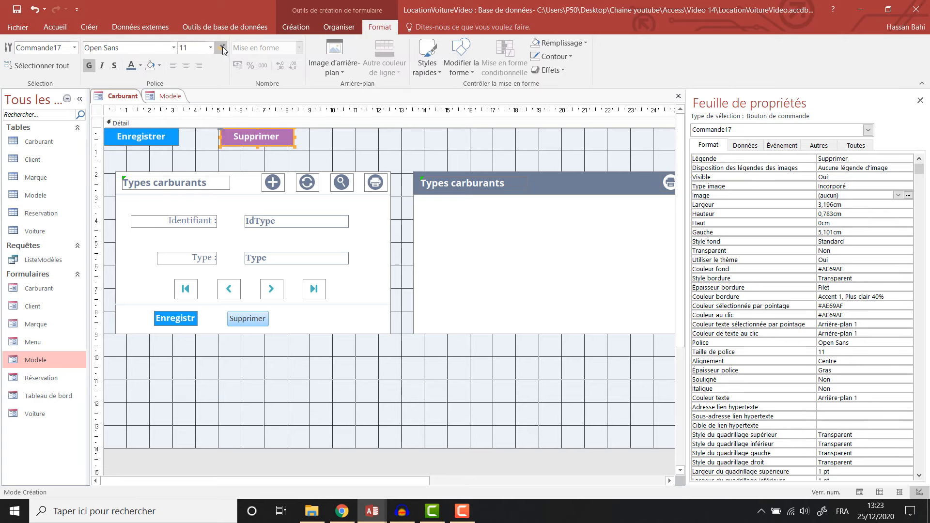
pyautogui.click(248, 318)
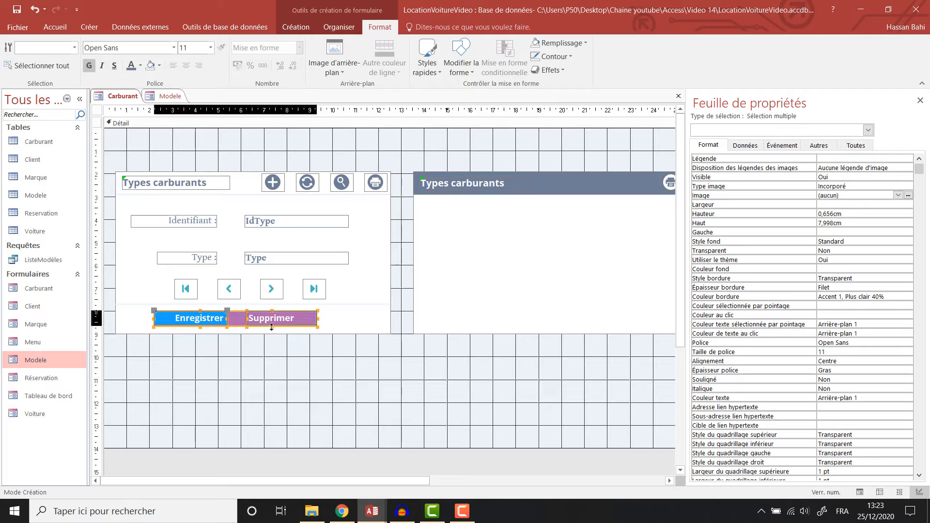
# Enlarge both action buttons to about 0.8 cm high and space Enregistrer and Supprimer apart below the navigation buttons
pyautogui.keyDown('shift'); pyautogui.click(272, 322); pyautogui.keyUp('shift')
pyautogui.moveTo(273, 311); pyautogui.dragTo(313, 318)
pyautogui.click(285, 361)
pyautogui.click(220, 324)
pyautogui.moveTo(220, 325); pyautogui.dragTo(216, 326)
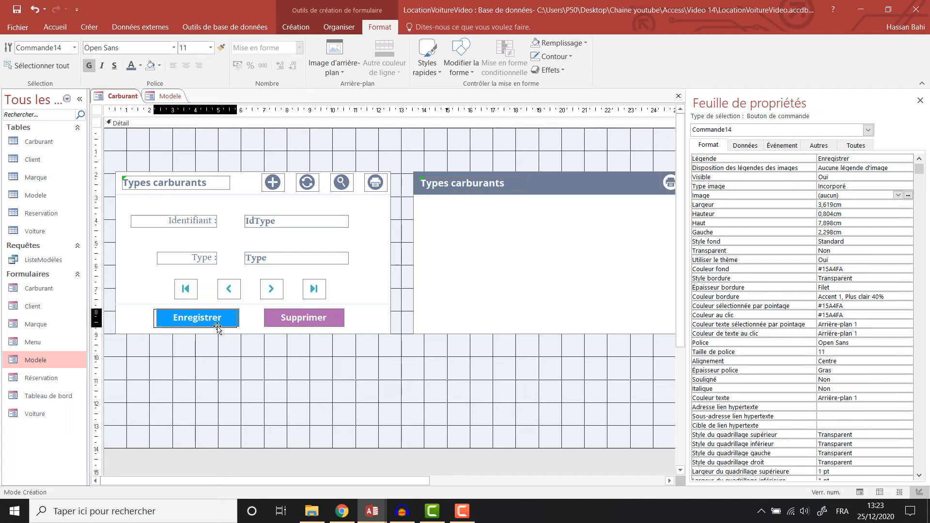
pyautogui.click(470, 262)
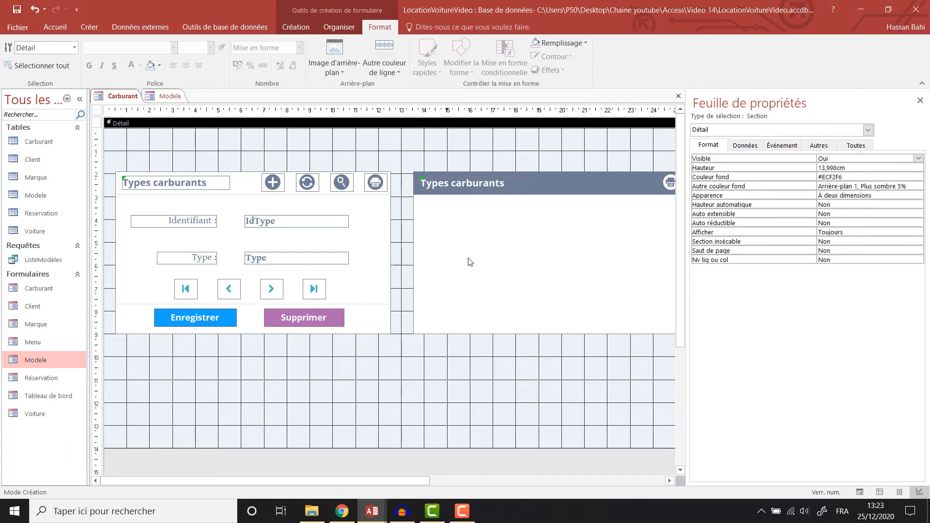
# Create a new query in design view based on the Carburant table
pyautogui.click(339, 26)
pyautogui.click(293, 28)
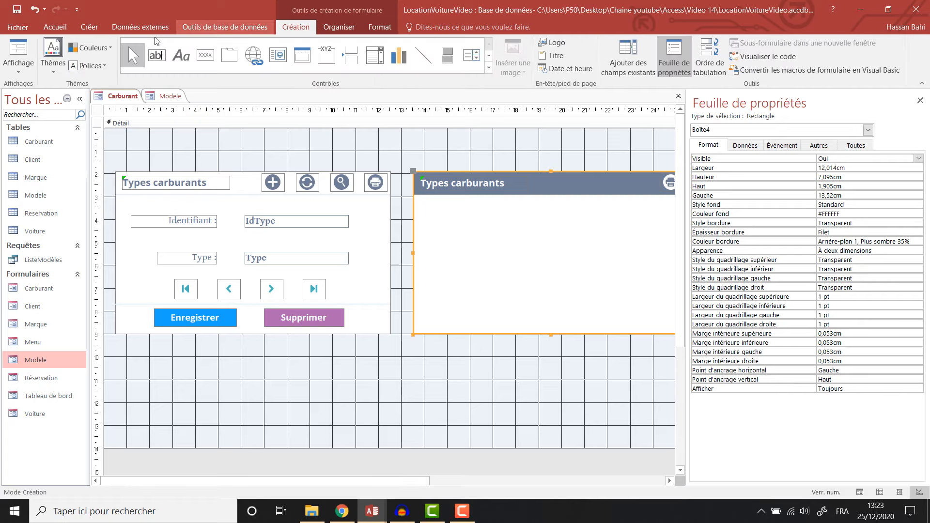
pyautogui.click(89, 27)
pyautogui.click(202, 62)
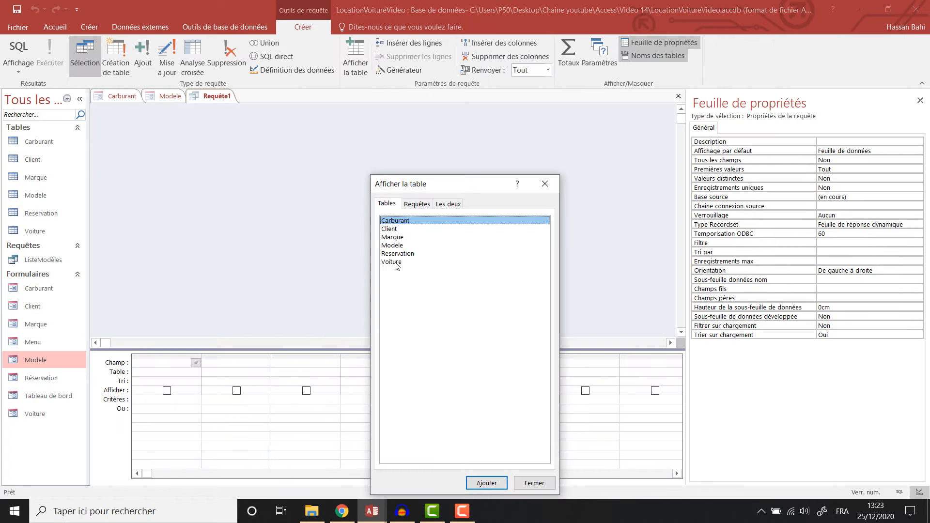
pyautogui.click(487, 483)
pyautogui.click(544, 184)
# Add the IdType field, labelled Identifiant, and the Type field to the query, and save it as ListeCarburants
pyautogui.doubleClick(146, 145)
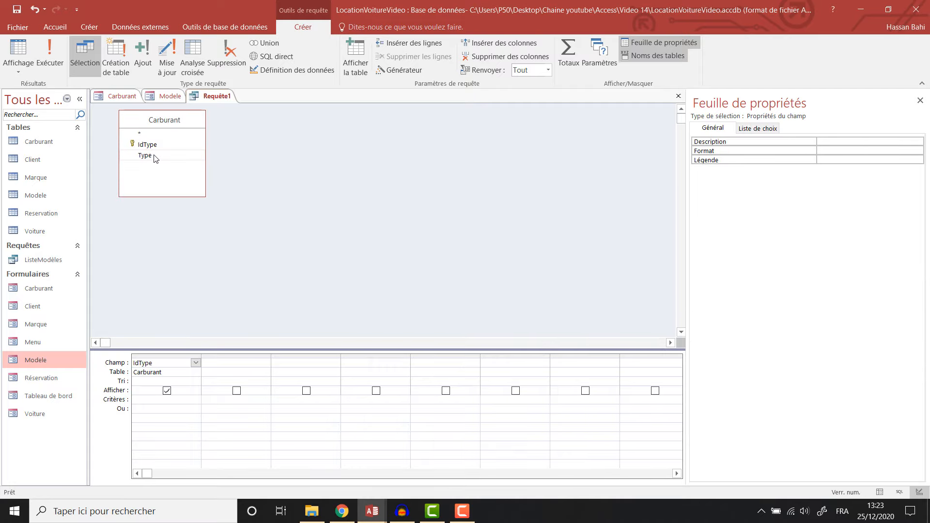
pyautogui.doubleClick(156, 158)
pyautogui.moveTo(200, 356); pyautogui.dragTo(239, 356)
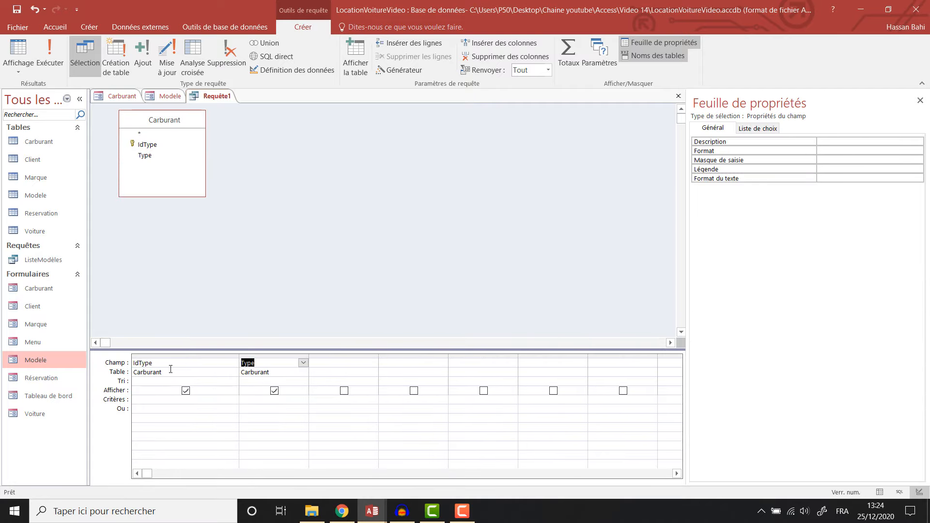
pyautogui.click(134, 363)
pyautogui.write('Identi')
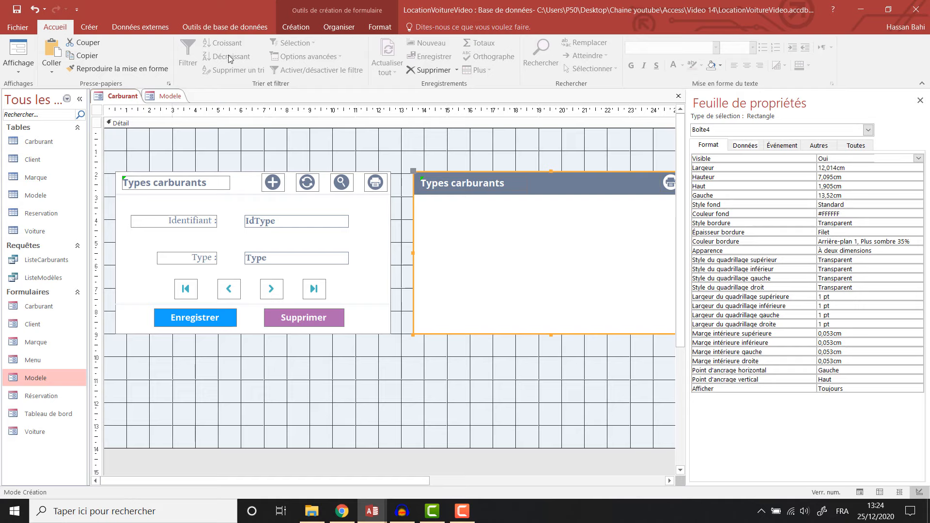
# Draw a list box in the white Types carburants panel, sourced from the ListeCarburants query with the Identifiant and Type fields
pyautogui.click(340, 27)
pyautogui.click(296, 27)
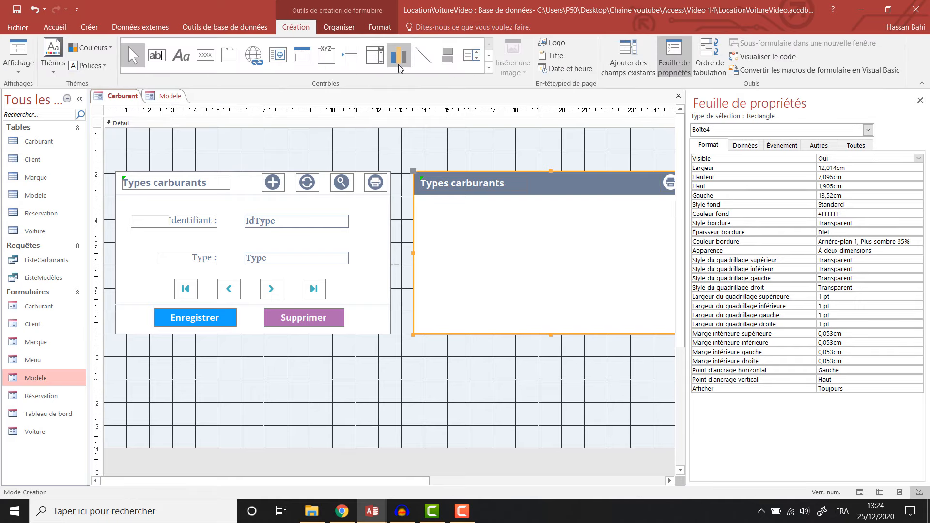
pyautogui.click(471, 55)
pyautogui.moveTo(428, 210); pyautogui.dragTo(675, 309)
pyautogui.click(557, 296)
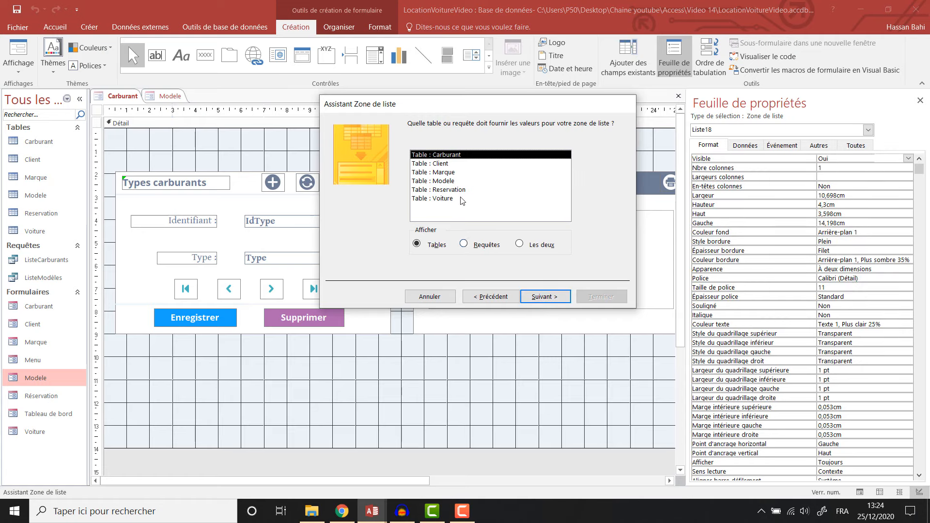
pyautogui.click(464, 243)
pyautogui.click(545, 296)
pyautogui.click(450, 223)
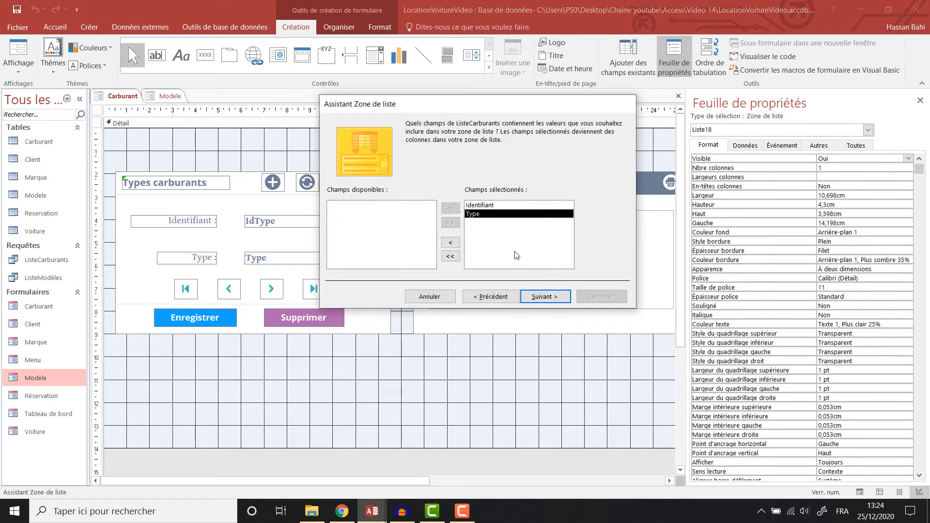
# Complete the list box wizard with the default sorting, column widths and the label Identifiant
pyautogui.click(544, 297)
pyautogui.click(560, 297)
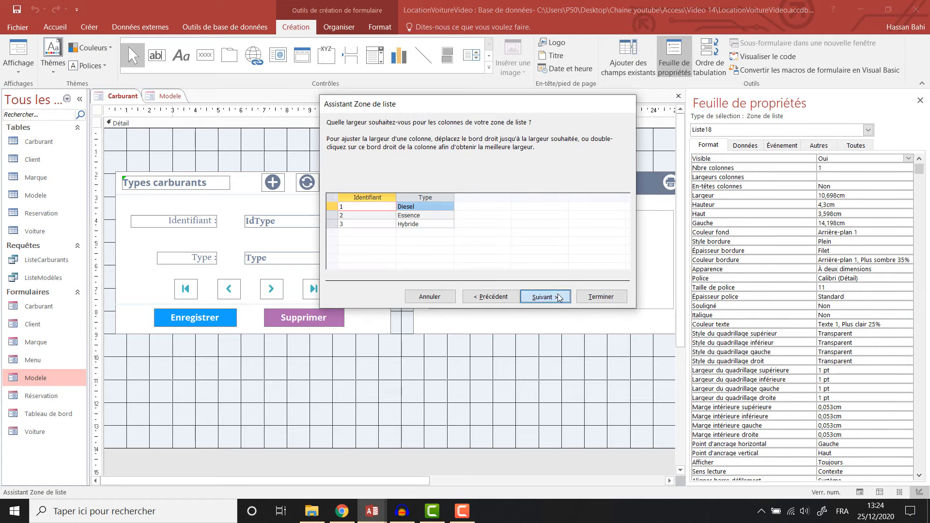
pyautogui.click(560, 297)
pyautogui.click(560, 298)
pyautogui.click(546, 297)
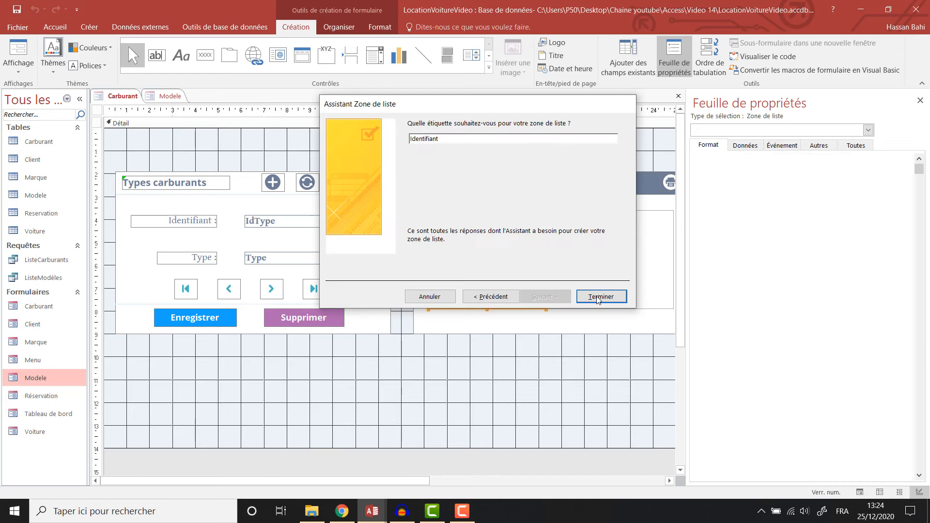
pyautogui.click(600, 297)
# Delete the list box's Identifiant label and move the list box up closer to the Types carburants header
pyautogui.moveTo(509, 212); pyautogui.dragTo(561, 212)
pyautogui.click(412, 212)
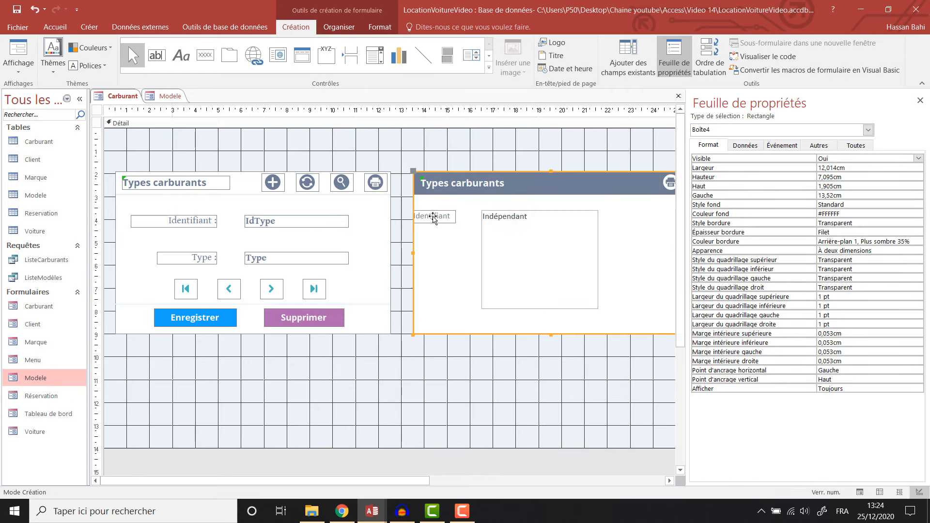
pyautogui.press('Delete')
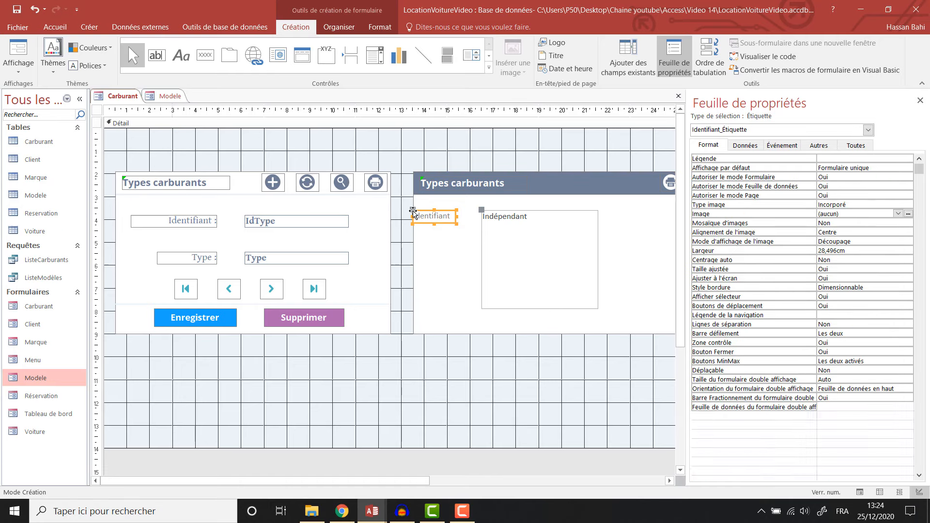
pyautogui.moveTo(399, 480); pyautogui.dragTo(478, 481)
pyautogui.moveTo(433, 220); pyautogui.dragTo(396, 212)
# Shorten the Types carburants header bar to just past the list box and move the print button to its right end
pyautogui.click(579, 181)
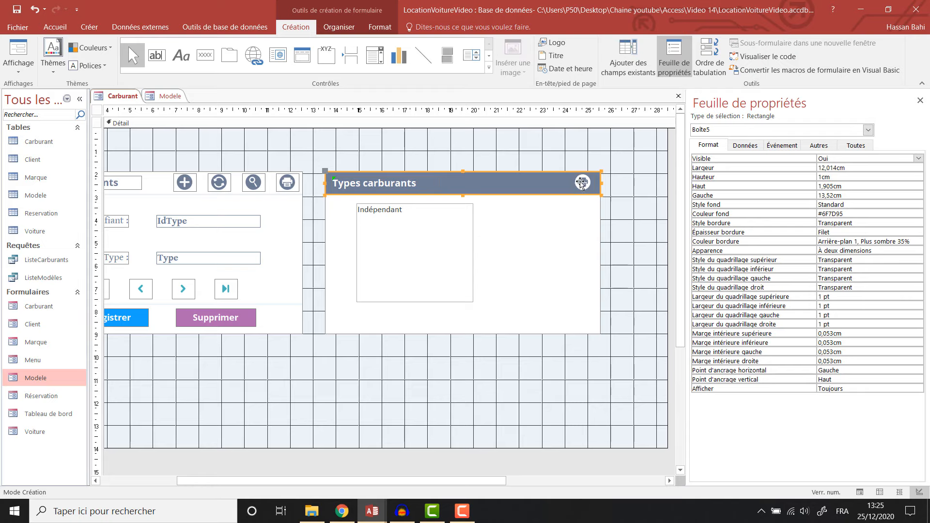
pyautogui.moveTo(601, 183); pyautogui.dragTo(500, 184)
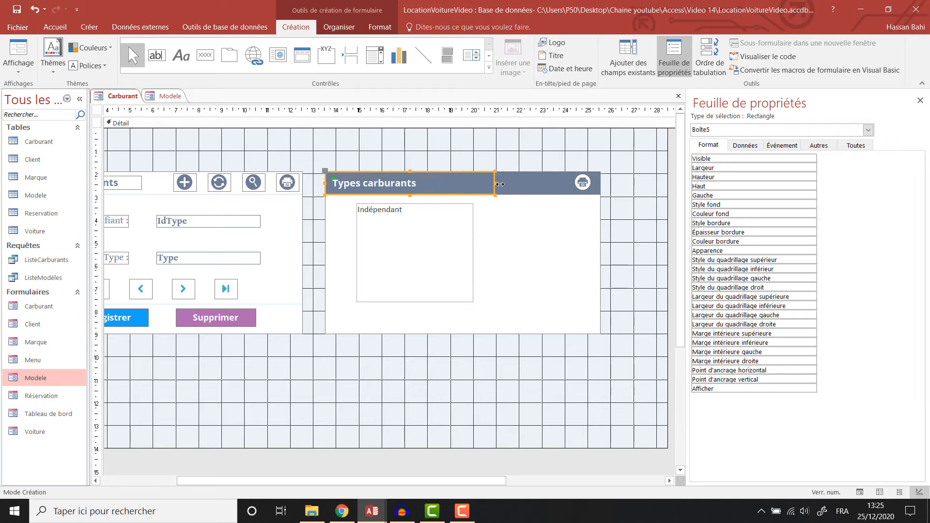
pyautogui.click(583, 182)
pyautogui.moveTo(583, 182); pyautogui.dragTo(460, 182)
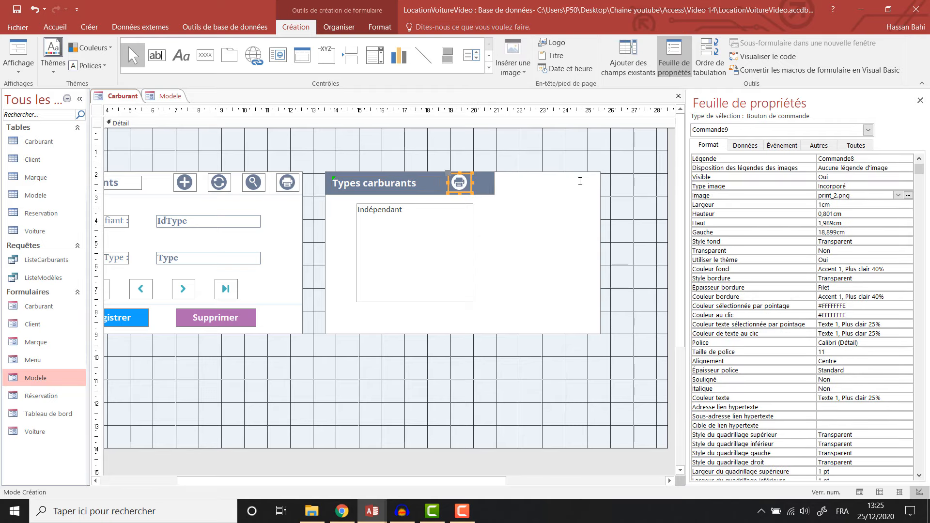
pyautogui.press('Right')
pyautogui.press('Right')
pyautogui.press('Right')
pyautogui.press('Right')
pyautogui.press('Right')
pyautogui.press('Right')
pyautogui.press('Right')
# Narrow the white panel around the list box to the width of the Types carburants header bar
pyautogui.click(581, 208)
pyautogui.moveTo(600, 251); pyautogui.dragTo(494, 246)
pyautogui.click(557, 263)
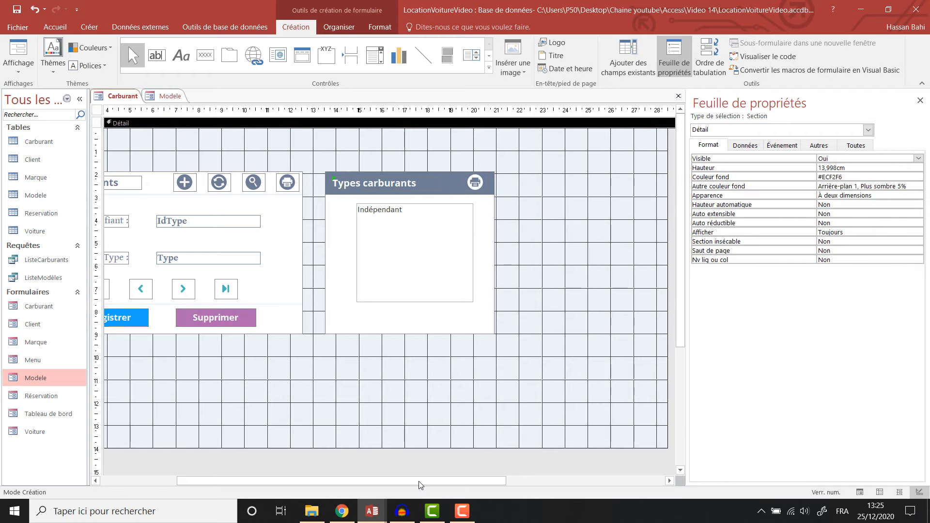
# Turn on column headings (En-têtes colonnes: Oui) for the list box in the Types carburants panel
pyautogui.moveTo(419, 482); pyautogui.dragTo(325, 473)
pyautogui.click(460, 250)
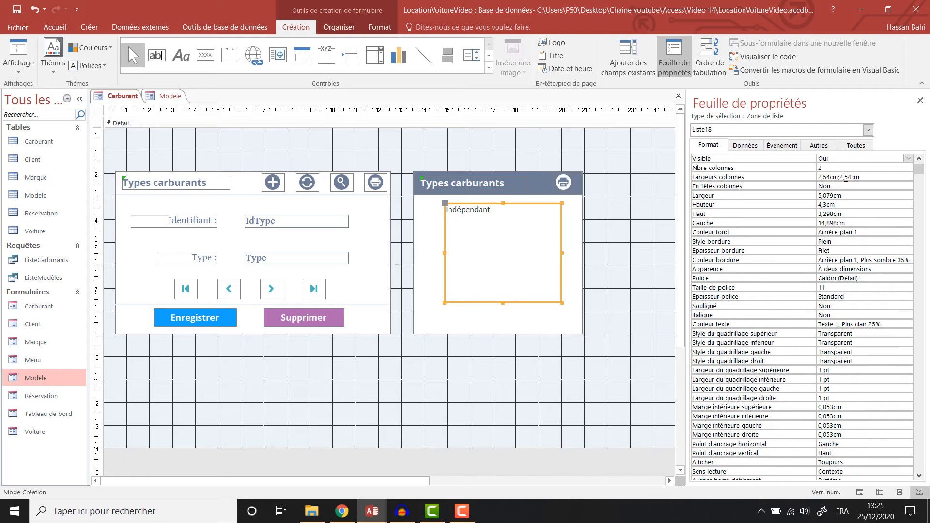
pyautogui.click(745, 145)
pyautogui.click(856, 146)
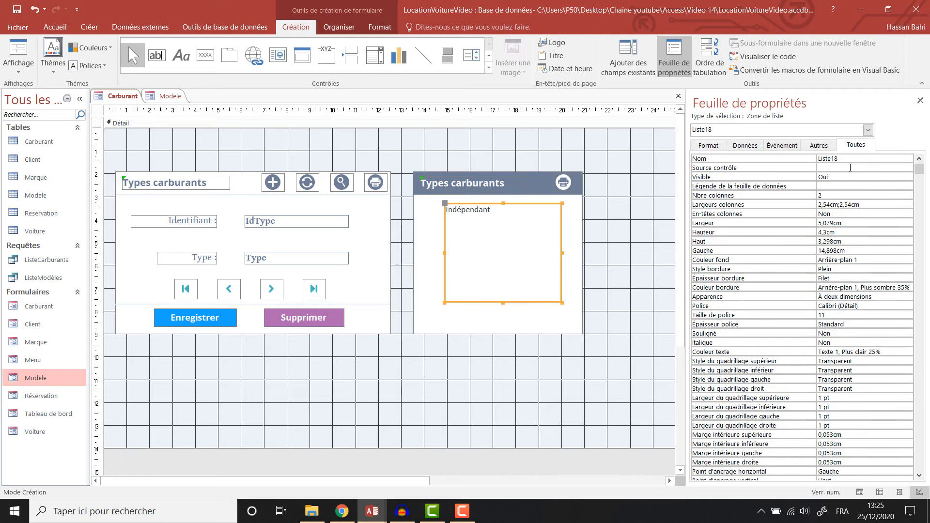
pyautogui.click(709, 145)
pyautogui.doubleClick(825, 187)
# Format the list box with the Gentium Book Basic font and colour #6F7D95 for both text and border
pyautogui.click(380, 28)
pyautogui.click(138, 47)
pyautogui.write('Gentium Book Basic')
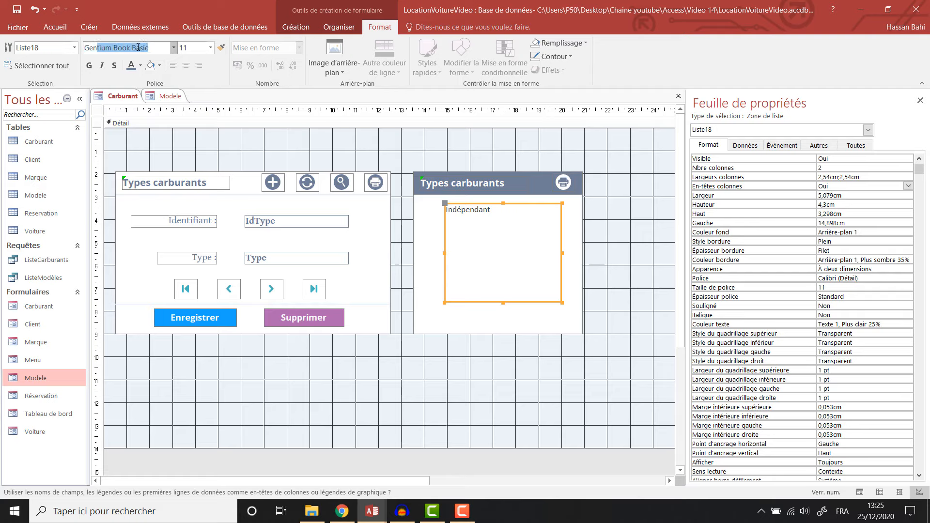
pyautogui.press('Return')
pyautogui.click(130, 67)
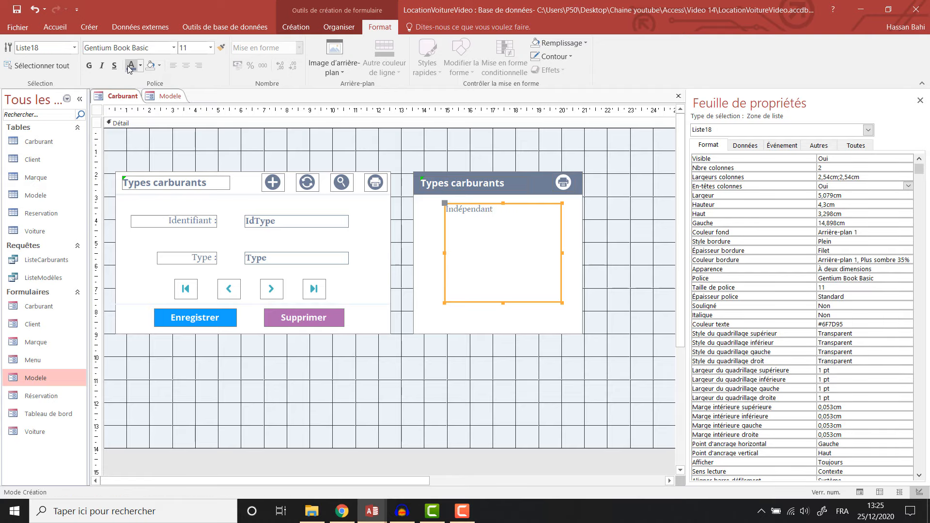
pyautogui.click(552, 57)
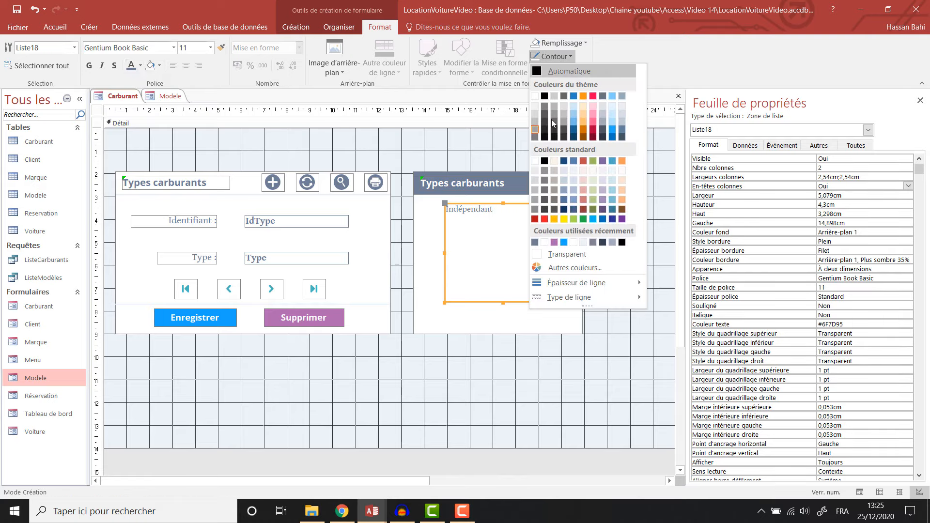
pyautogui.click(535, 243)
# Preview the Carburant form in form view to check the list box, and return to design view
pyautogui.rightClick(131, 96)
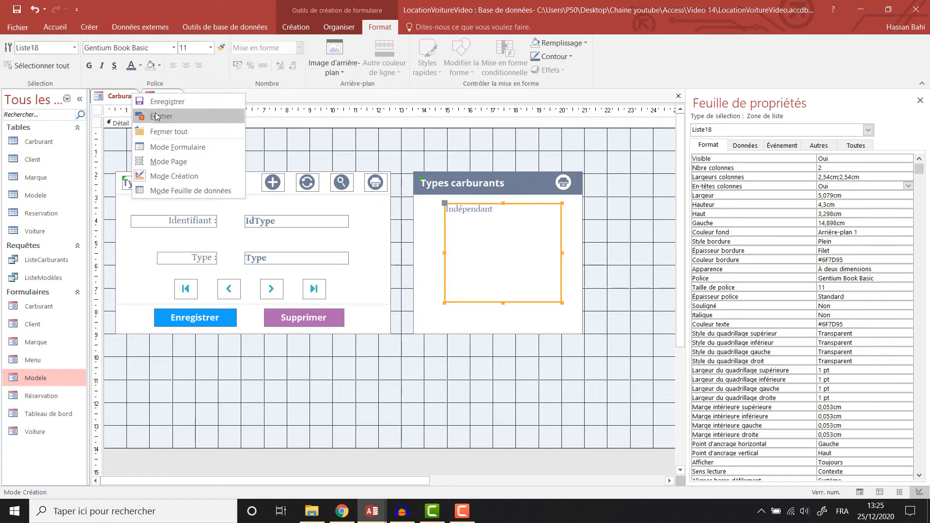
pyautogui.click(169, 148)
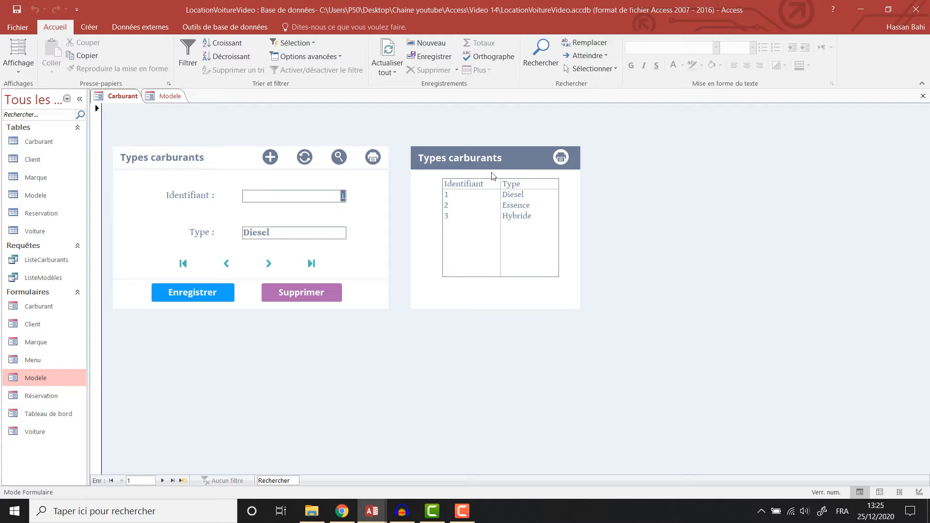
pyautogui.rightClick(118, 96)
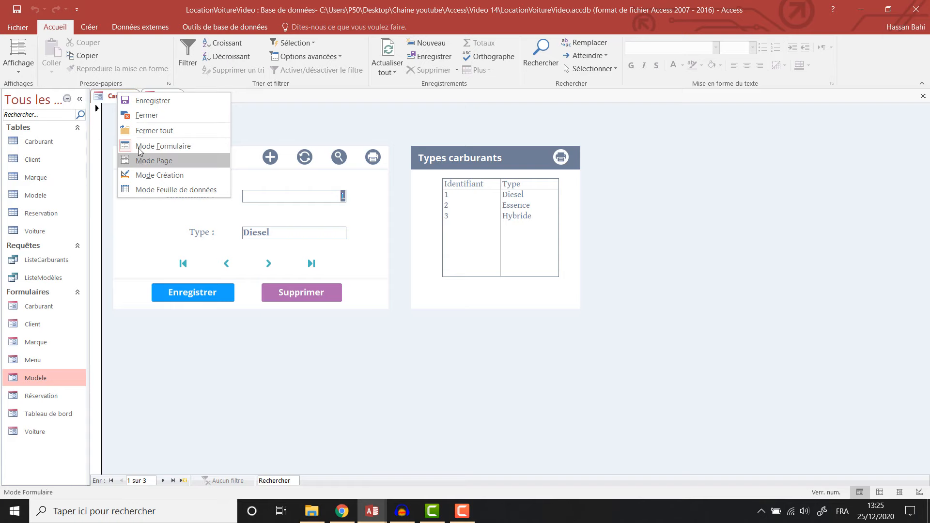
pyautogui.click(169, 178)
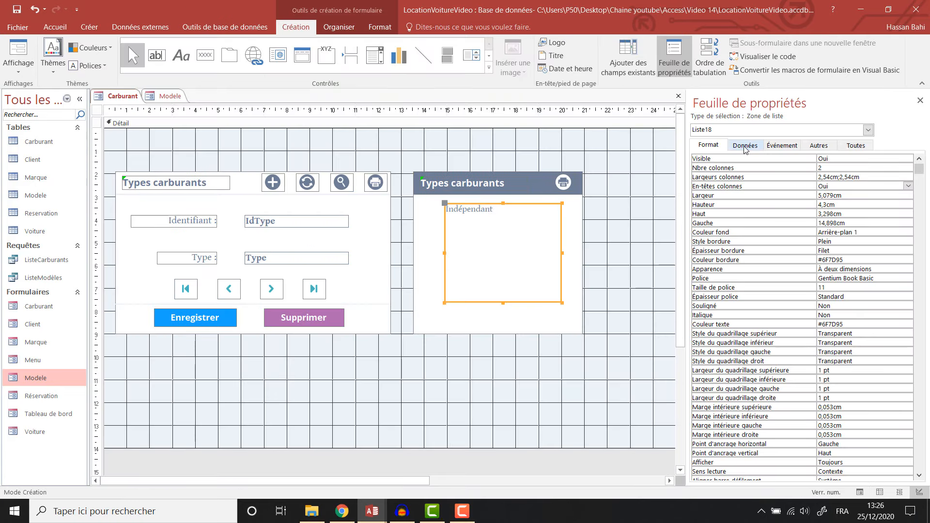
# Set the Carburant form's record selector and navigation buttons to Non and its scroll bars to Aucune
pyautogui.click(339, 468)
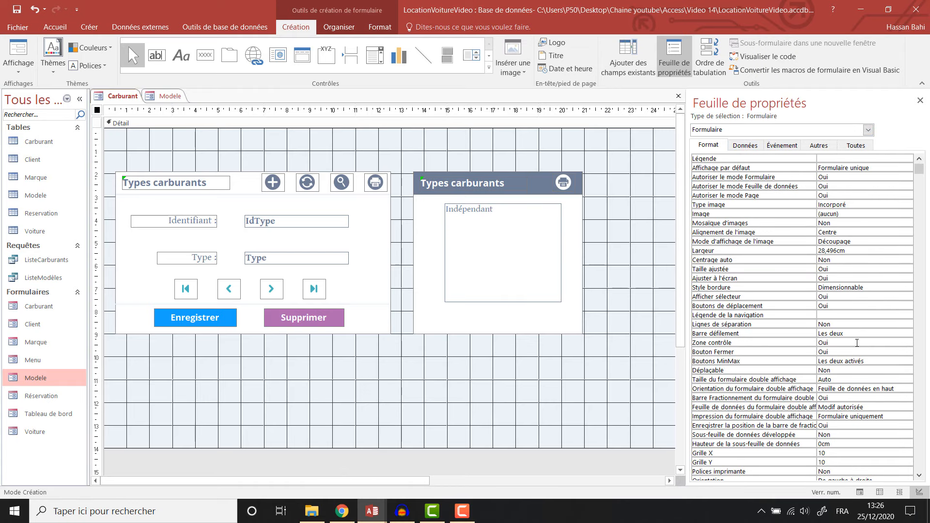
pyautogui.click(906, 296)
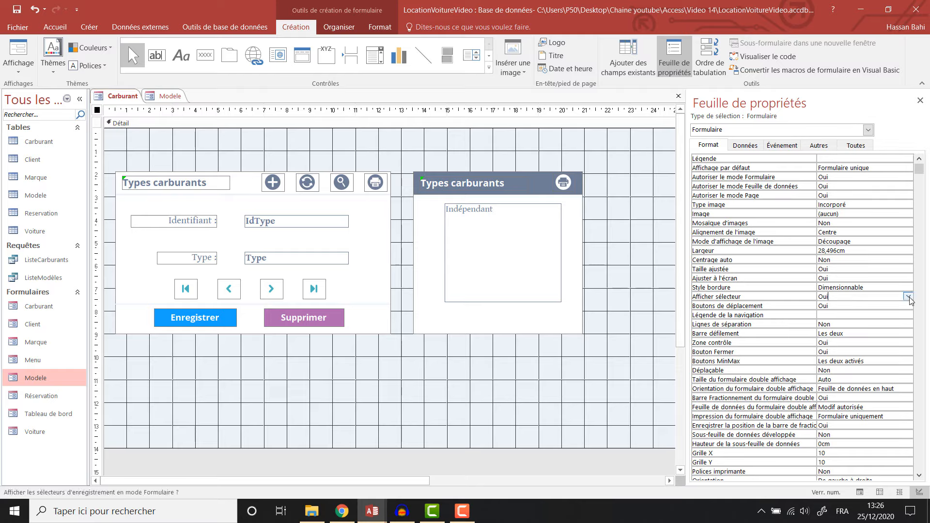
pyautogui.click(909, 298)
pyautogui.click(902, 314)
pyautogui.click(907, 307)
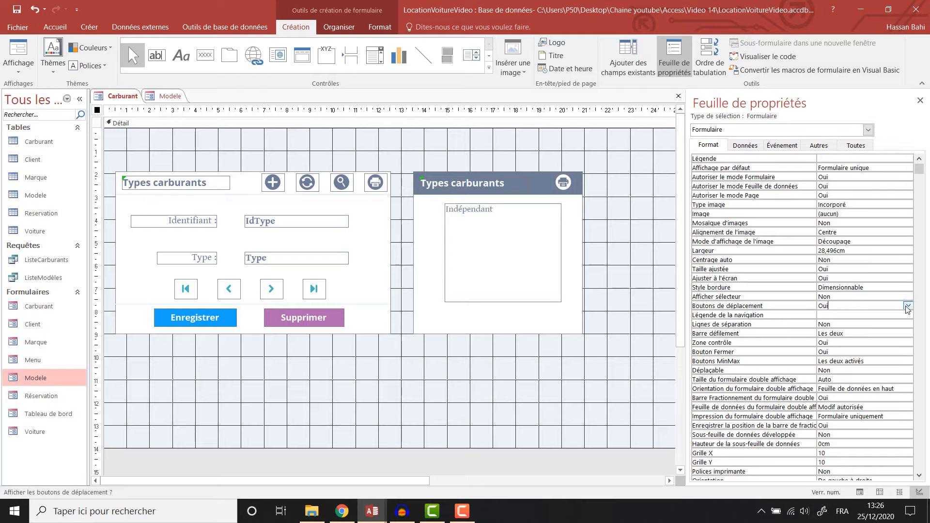
pyautogui.click(909, 307)
pyautogui.click(903, 324)
pyautogui.click(904, 334)
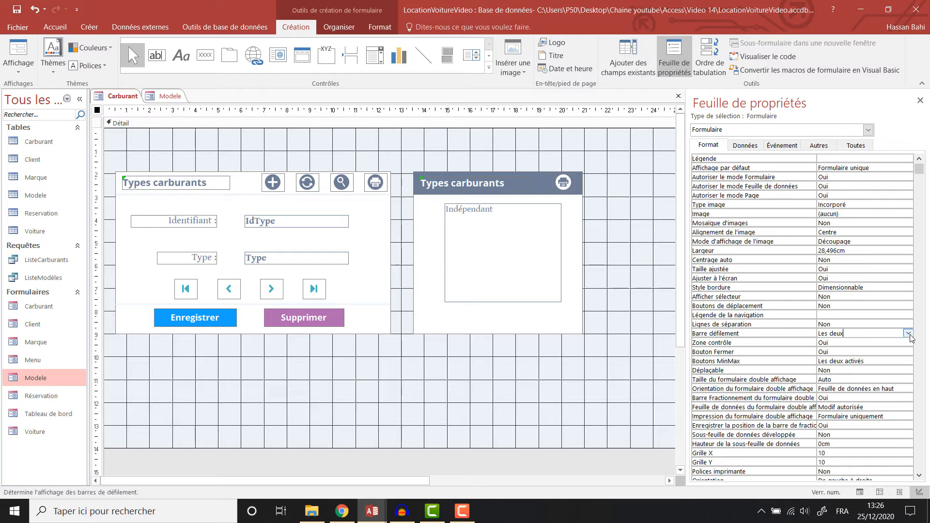
pyautogui.click(909, 333)
pyautogui.click(897, 342)
# Close the Carburant and Modele forms, saving their design changes
pyautogui.rightClick(110, 97)
pyautogui.click(137, 117)
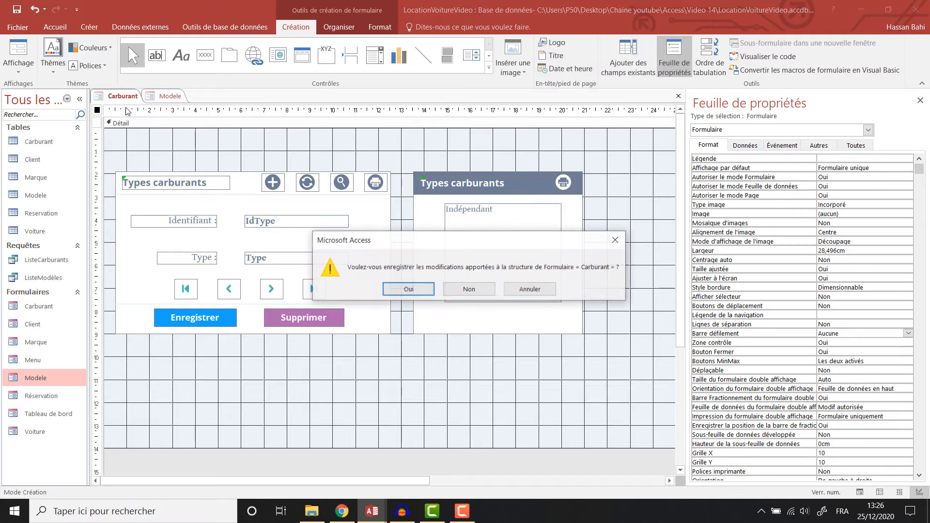
pyautogui.click(413, 288)
pyautogui.rightClick(111, 96)
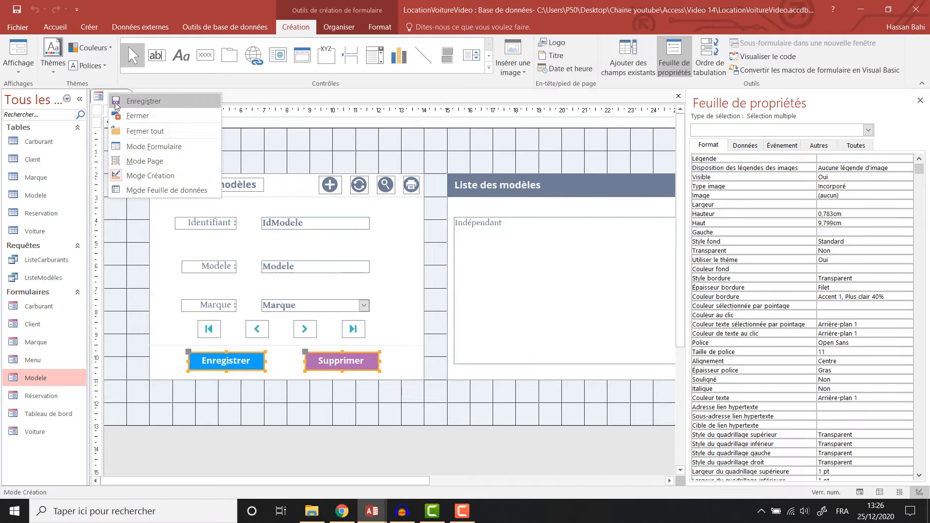
pyautogui.click(136, 116)
pyautogui.click(413, 289)
# Open the Menu form, check its Modeles and Carburants pages, and close it
pyautogui.doubleClick(33, 361)
pyautogui.click(169, 254)
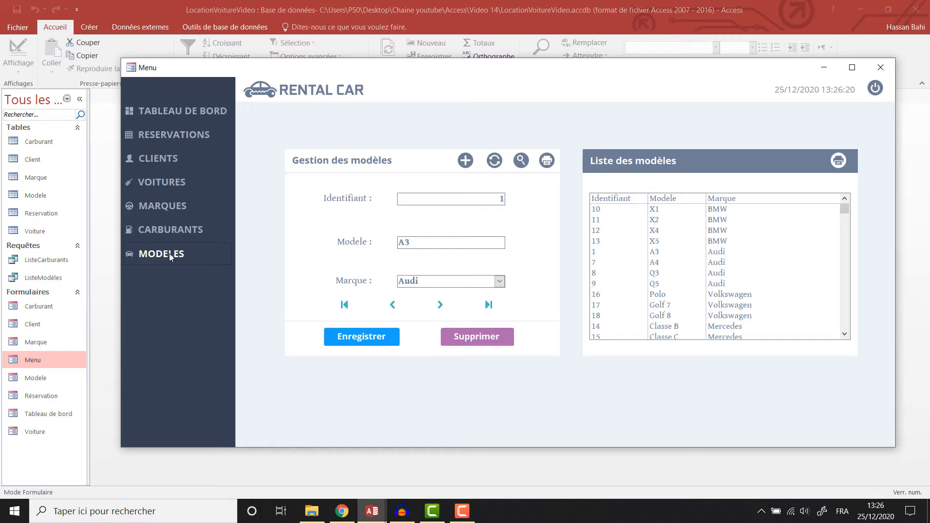
pyautogui.click(170, 234)
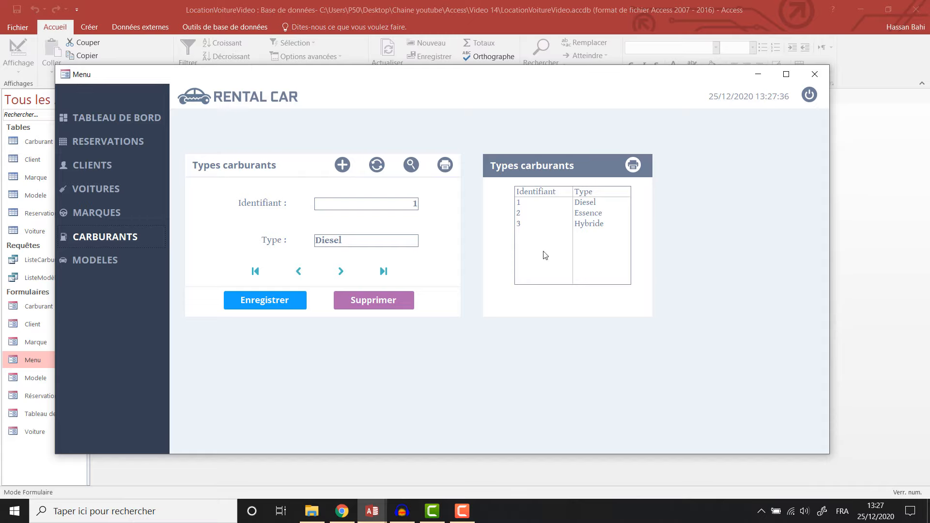
pyautogui.click(808, 98)
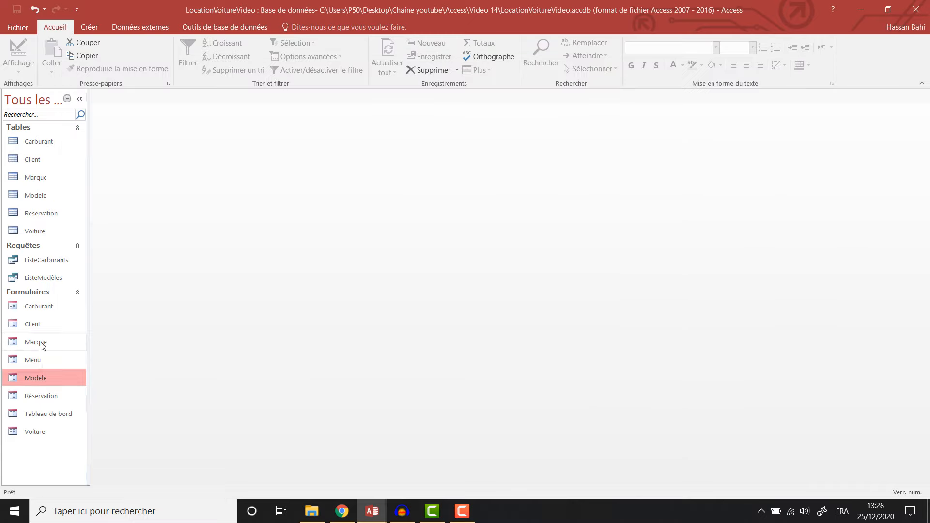
# Open the Carburant form in design view and widen its detail section to about 32 cm
pyautogui.rightClick(42, 307)
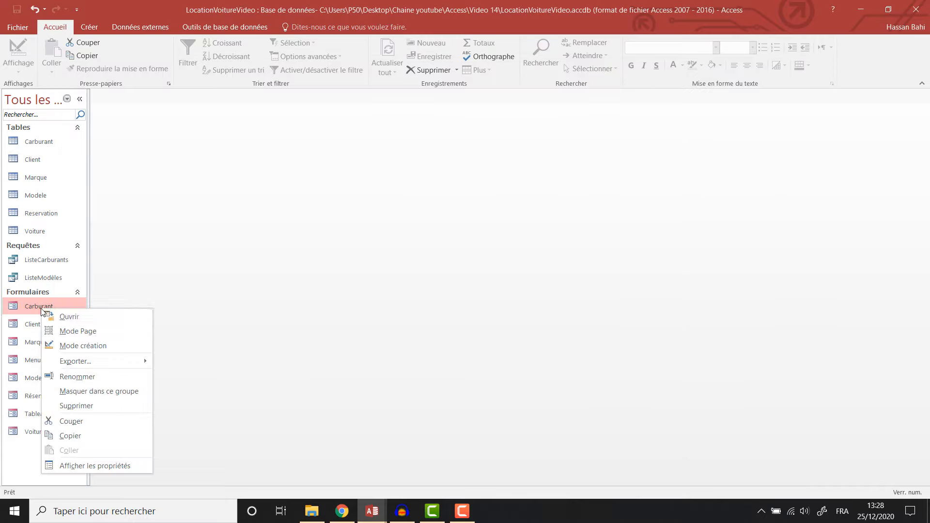
pyautogui.click(102, 346)
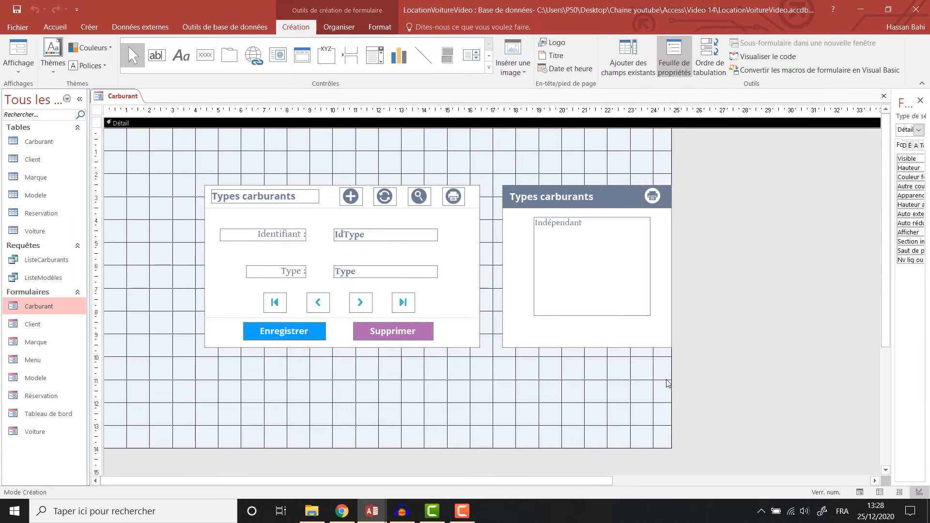
pyautogui.moveTo(672, 377); pyautogui.dragTo(840, 359)
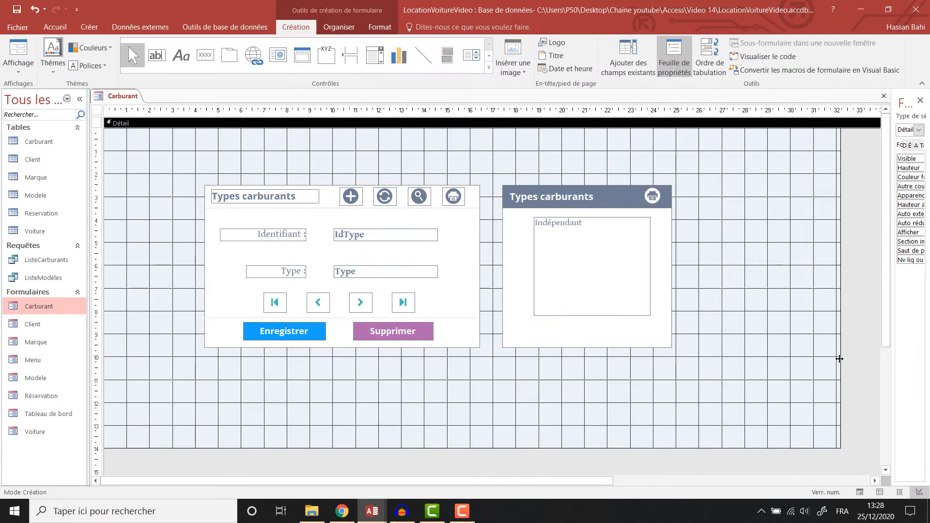
# Move all controls of the Carburant form right so the first panel starts at about 6 cm, then save and close the form
pyautogui.moveTo(153, 157); pyautogui.dragTo(743, 380)
pyautogui.moveTo(609, 337); pyautogui.dragTo(645, 333)
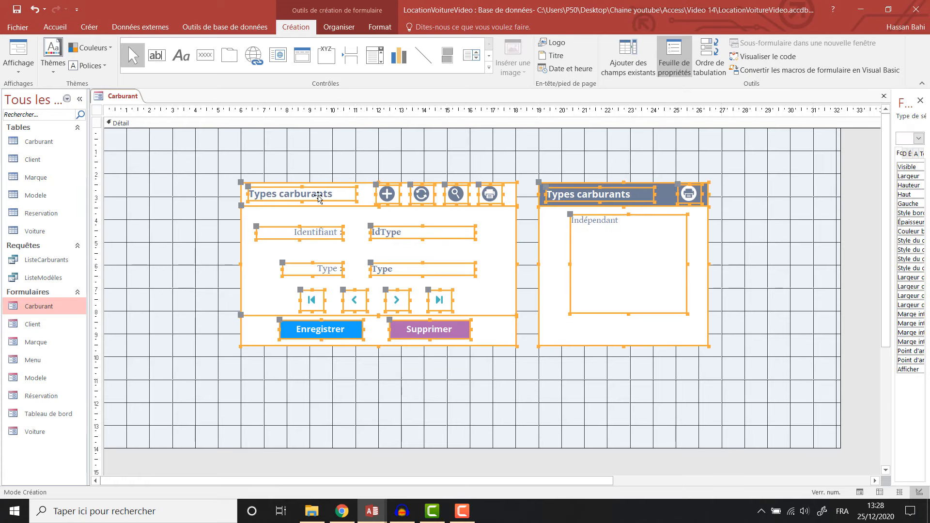
pyautogui.rightClick(129, 96)
pyautogui.click(150, 103)
pyautogui.rightClick(123, 96)
pyautogui.click(139, 120)
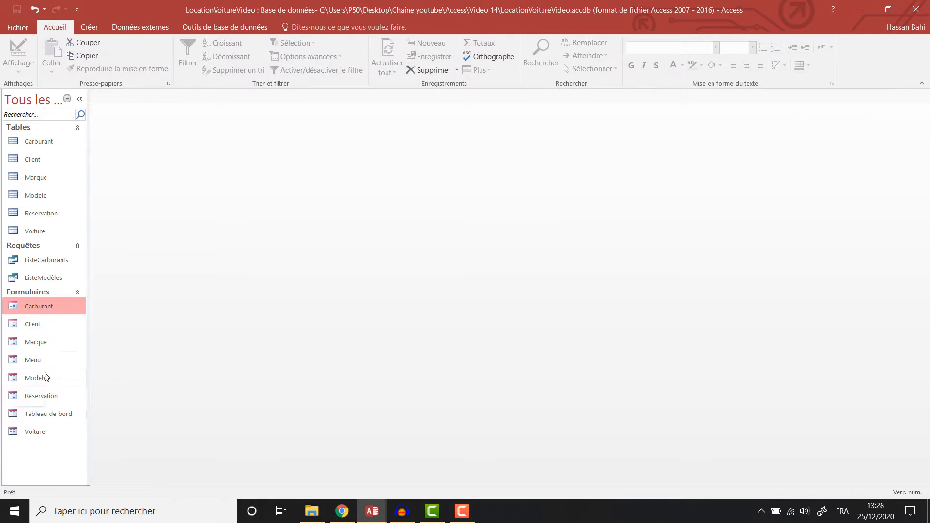
# Check the Carburants page in the Menu form, view the Menu in design view, and close it
pyautogui.doubleClick(45, 359)
pyautogui.click(161, 235)
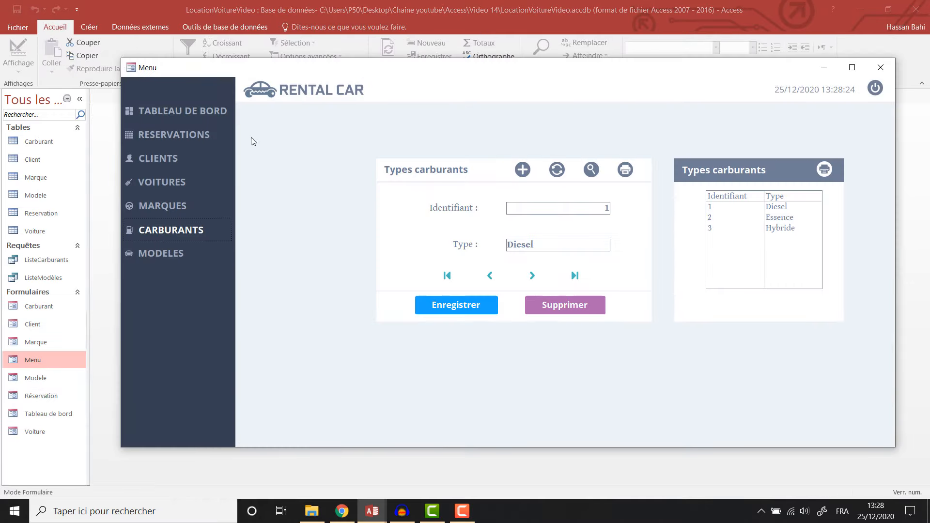
pyautogui.rightClick(210, 71)
pyautogui.click(167, 141)
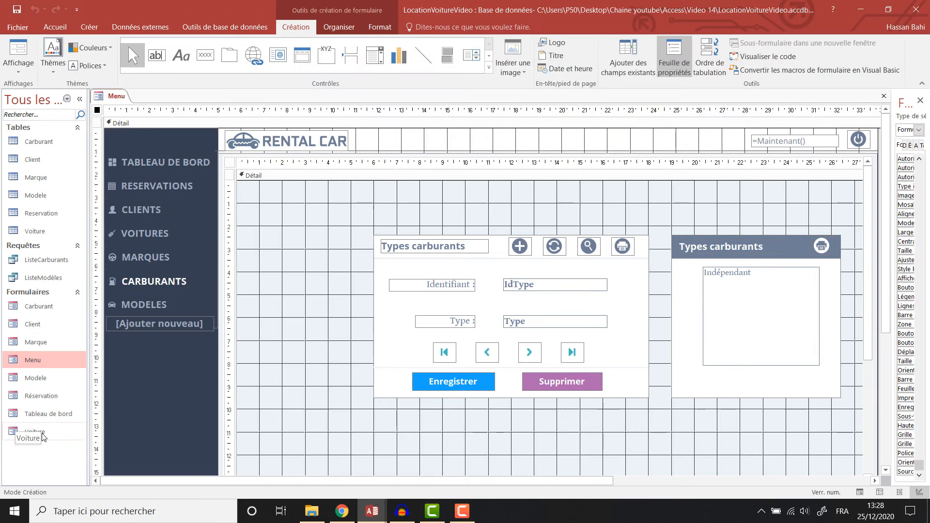
pyautogui.rightClick(107, 99)
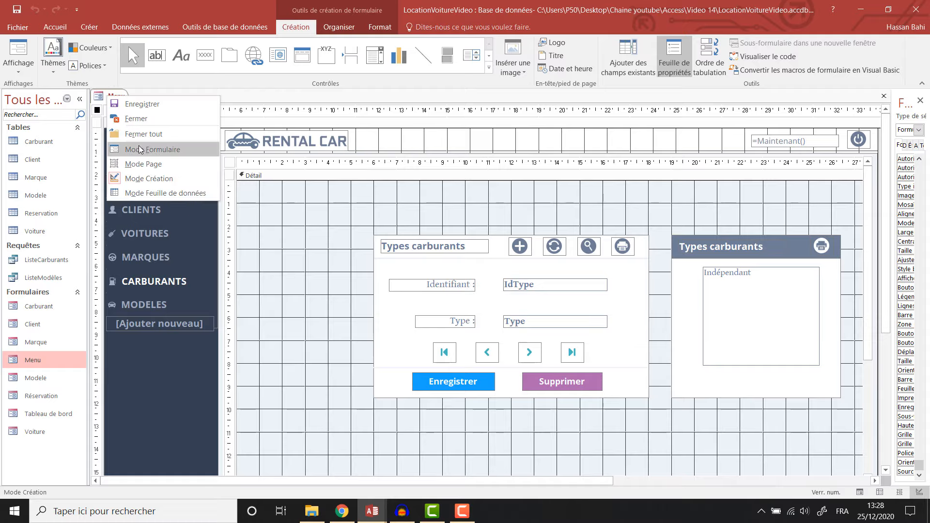
pyautogui.click(136, 119)
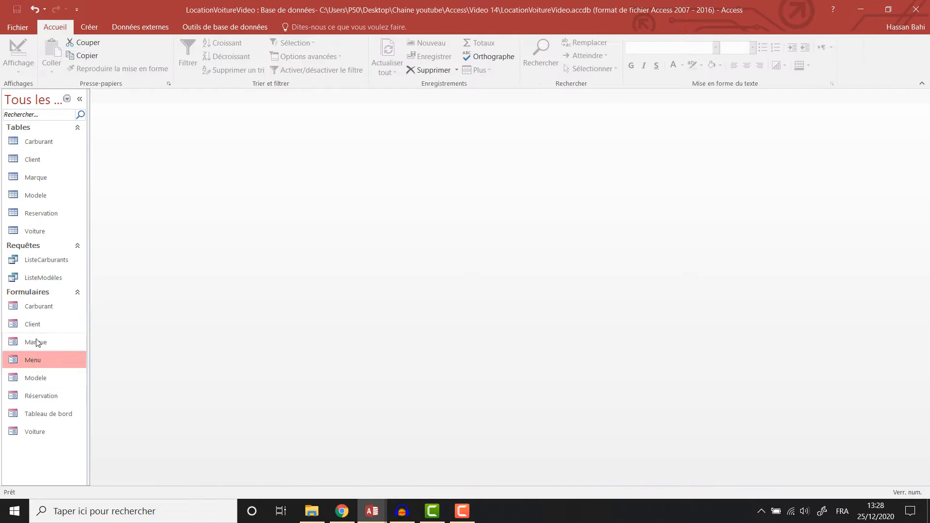
# Move all controls of the Carburant form left so the first panel starts at about 3.6 cm, then save and close the form
pyautogui.click(40, 308)
pyautogui.rightClick(40, 307)
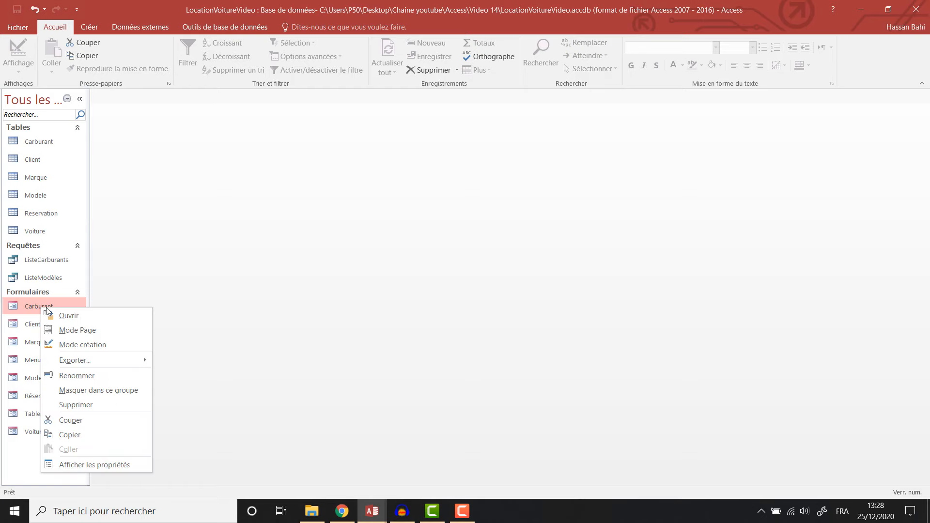
pyautogui.click(89, 346)
pyautogui.moveTo(158, 166); pyautogui.dragTo(612, 348)
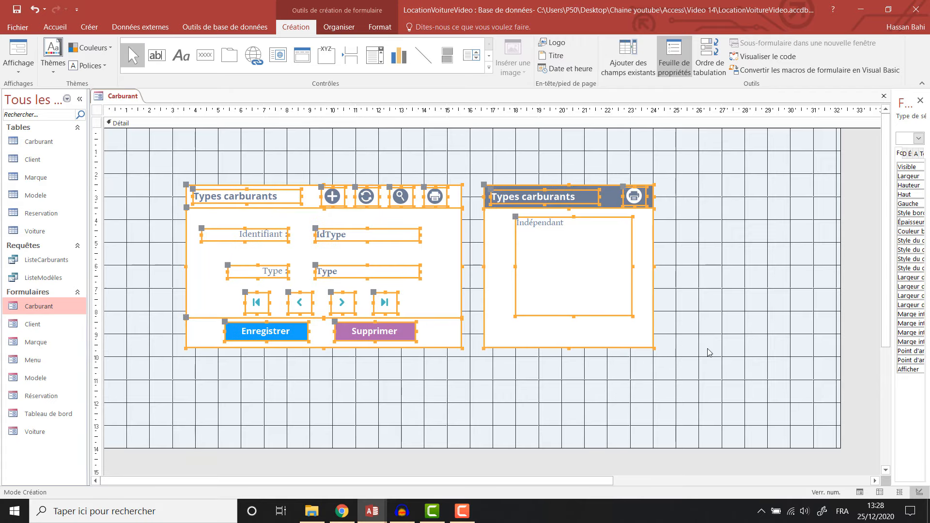
pyautogui.click(841, 282)
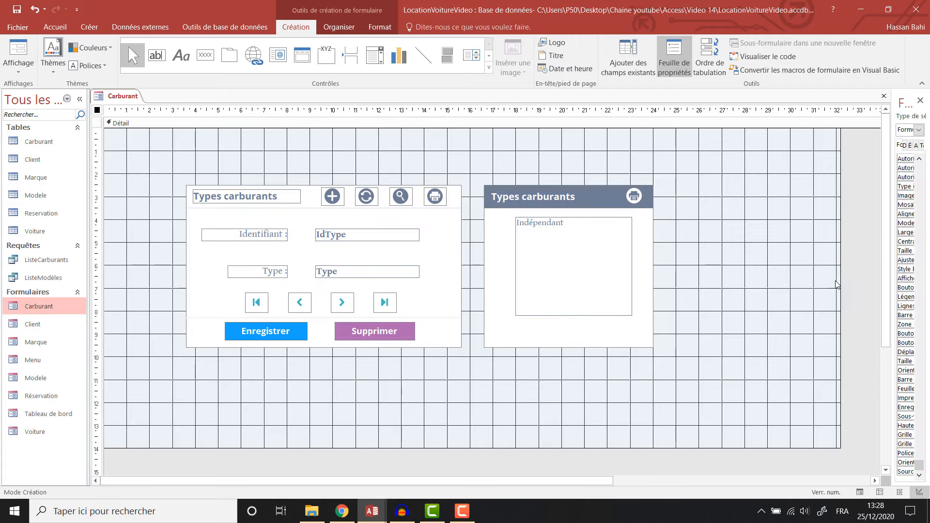
pyautogui.rightClick(133, 99)
pyautogui.click(139, 108)
pyautogui.rightClick(116, 97)
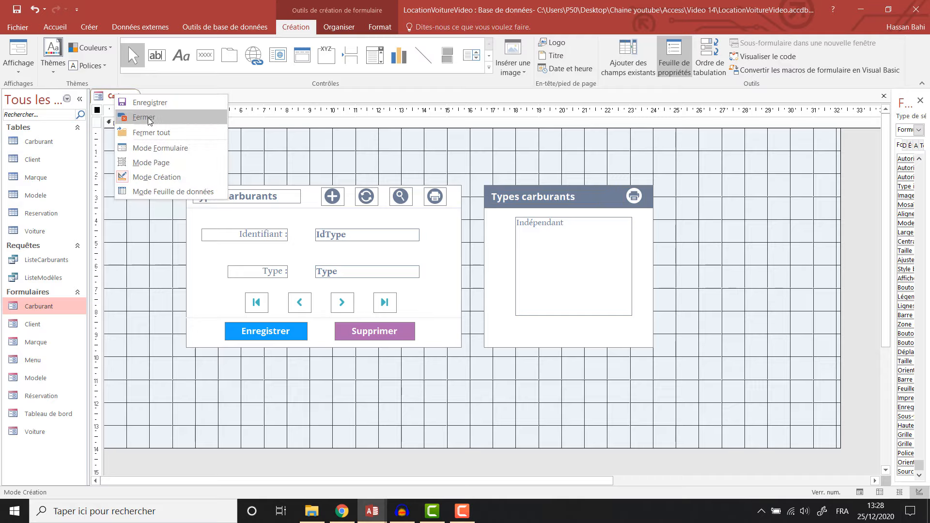
pyautogui.click(151, 122)
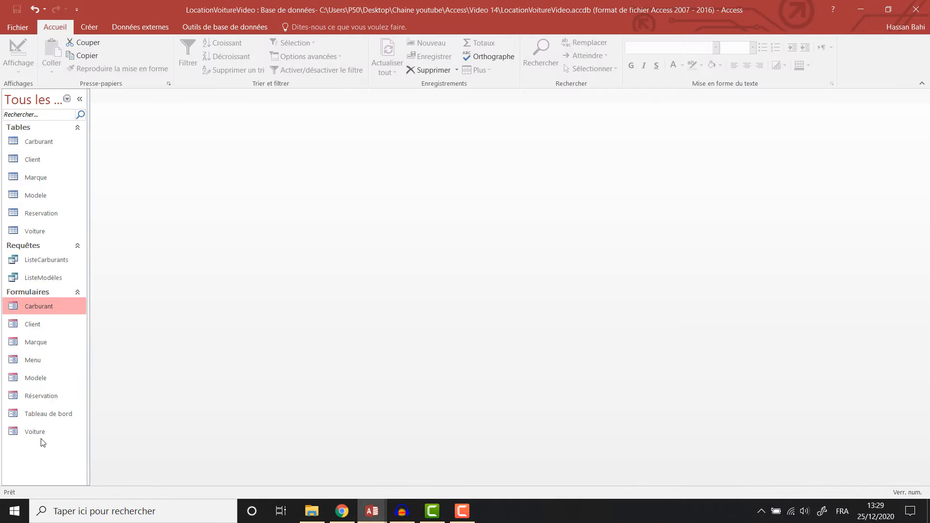
# Open the Tableau de bord form to examine it, and close it
pyautogui.doubleClick(45, 413)
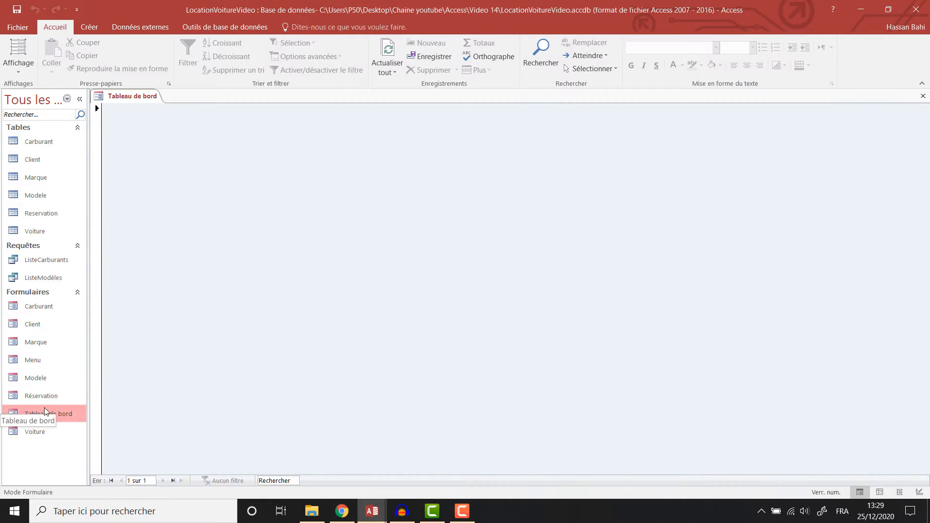
pyautogui.rightClick(115, 96)
pyautogui.click(141, 118)
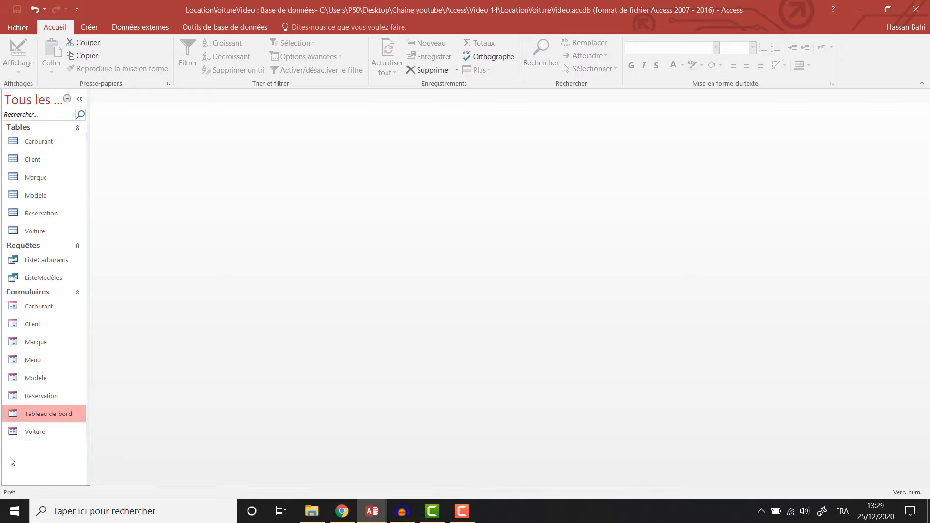
# Check the Carburants, Marques, Voitures and Clients pages in the Menu form, and close it
pyautogui.doubleClick(28, 359)
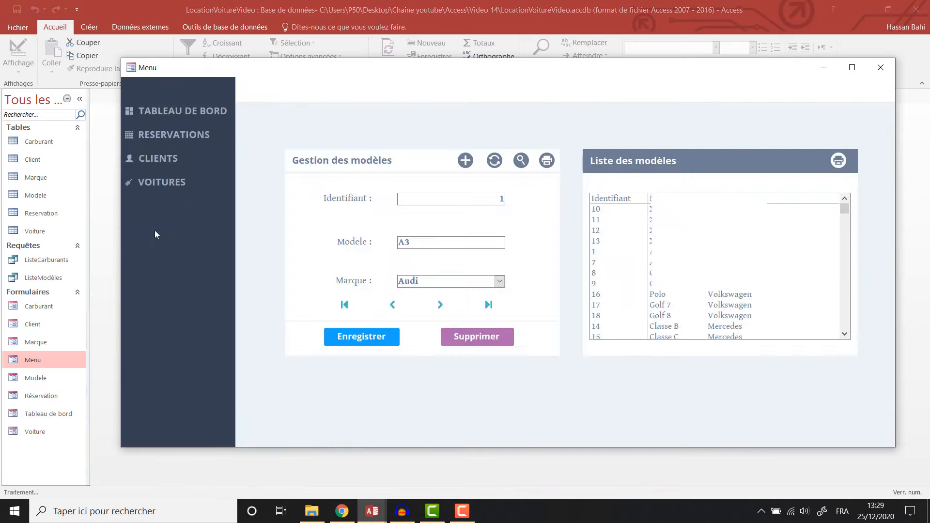
pyautogui.click(155, 231)
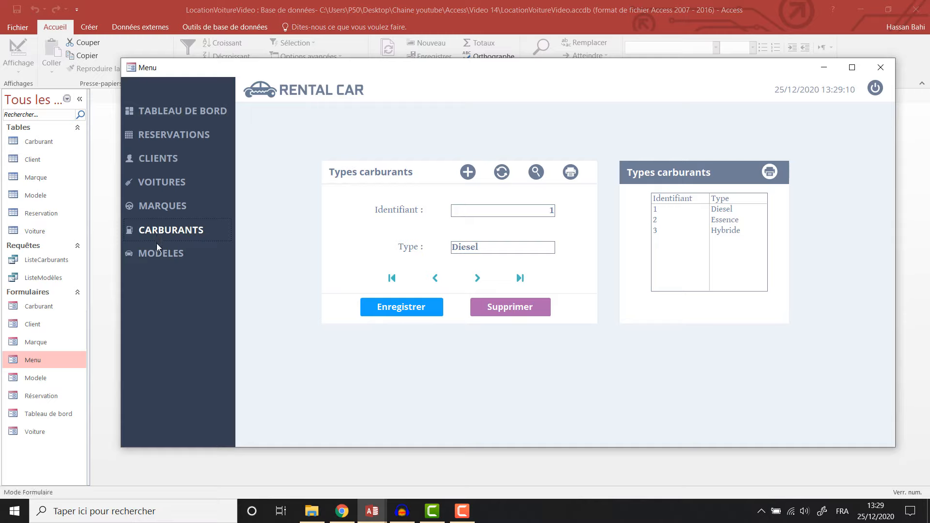
pyautogui.click(158, 210)
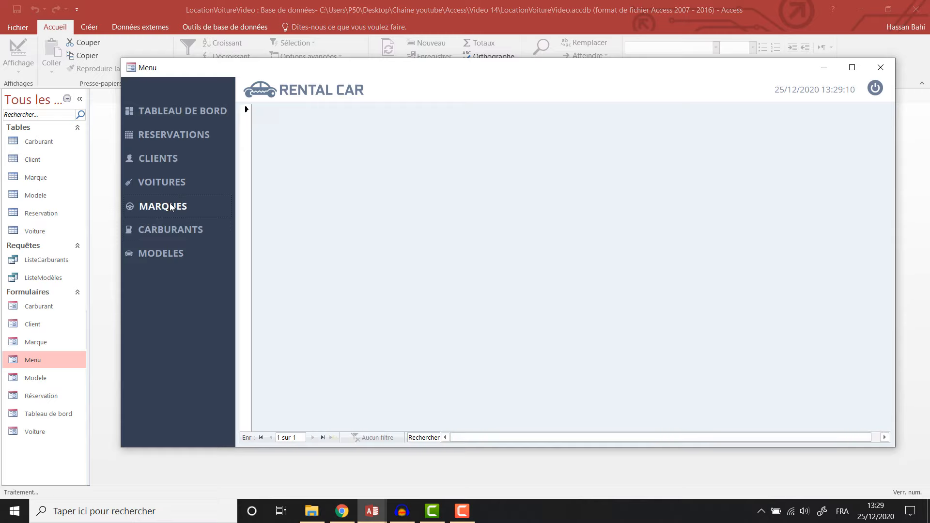
pyautogui.click(162, 184)
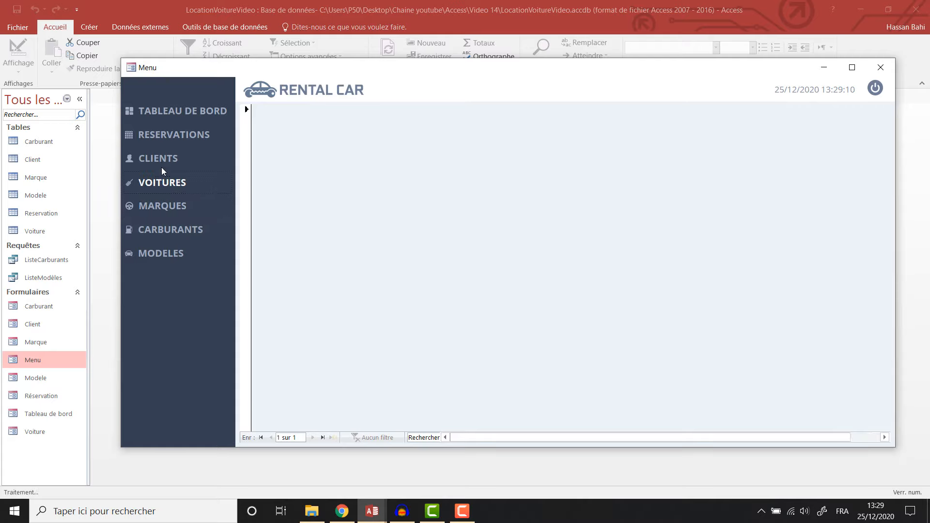
pyautogui.click(162, 162)
pyautogui.click(153, 183)
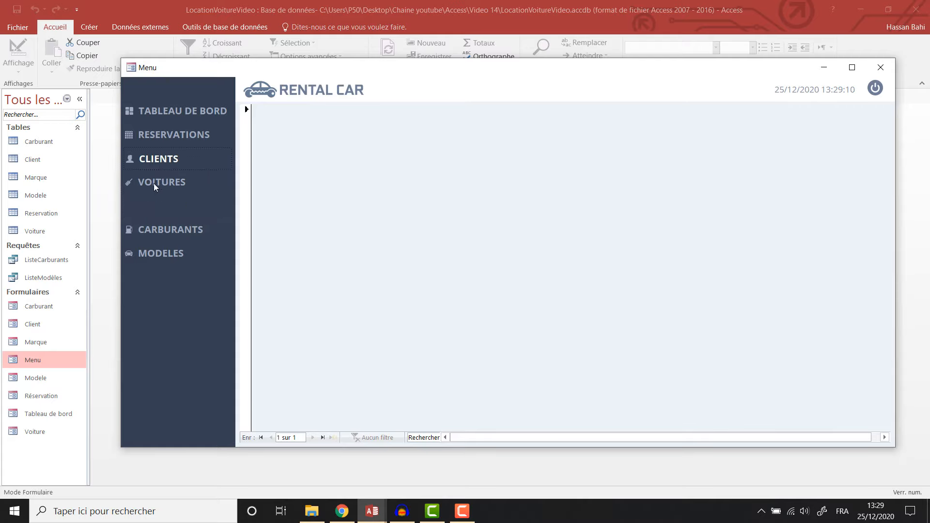
pyautogui.click(153, 205)
pyautogui.click(151, 183)
pyautogui.click(151, 160)
pyautogui.click(877, 91)
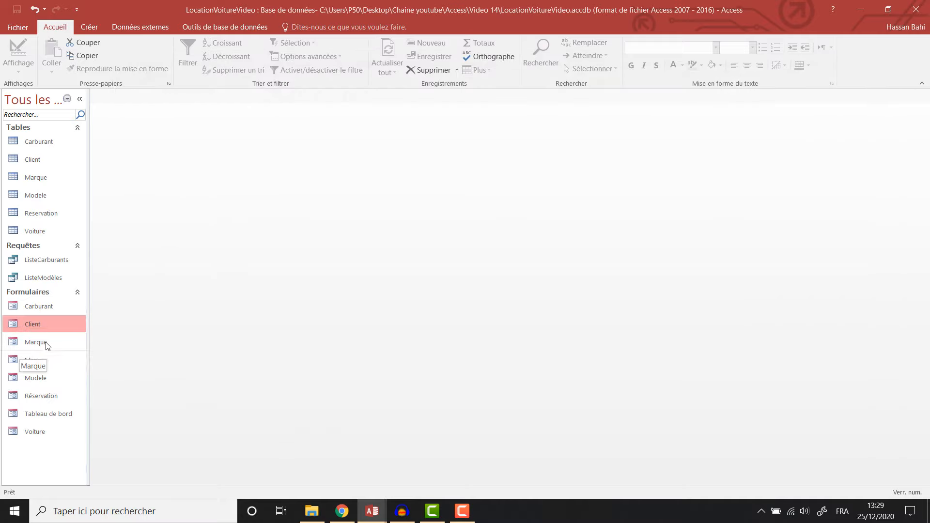
# Open the Marque form in design view, set its record selector and navigation buttons to Non, and its scroll bars to Aucune
pyautogui.doubleClick(45, 342)
pyautogui.rightClick(122, 96)
pyautogui.click(152, 178)
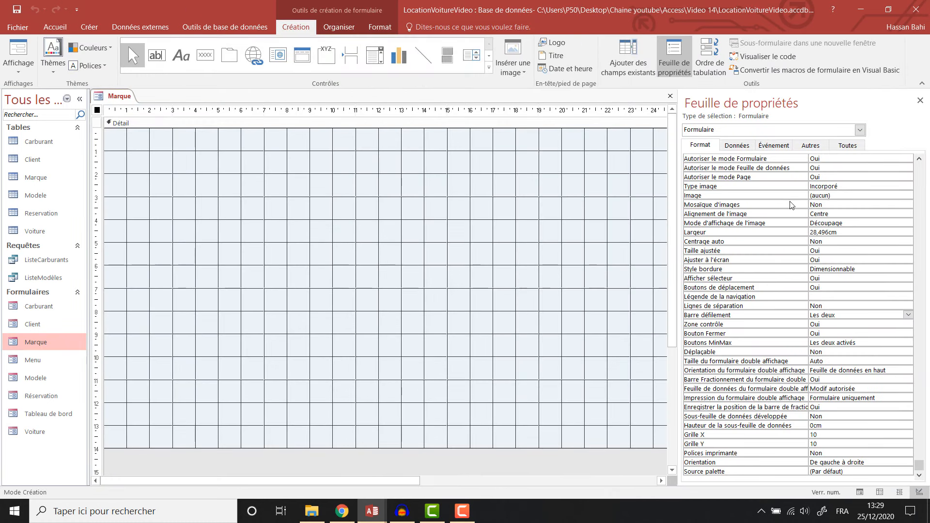
pyautogui.click(906, 279)
pyautogui.click(908, 279)
pyautogui.click(896, 295)
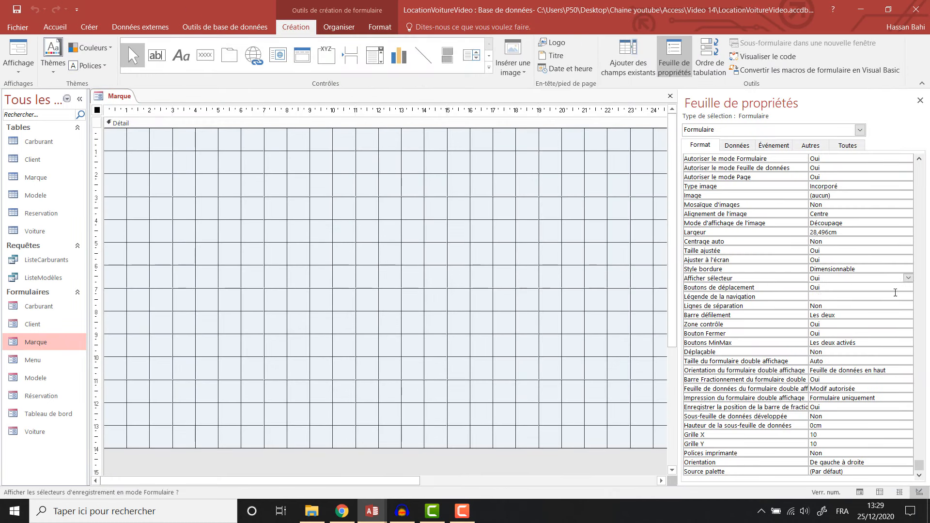
pyautogui.click(908, 288)
pyautogui.click(909, 288)
pyautogui.click(890, 305)
pyautogui.click(872, 315)
pyautogui.click(909, 315)
pyautogui.click(898, 324)
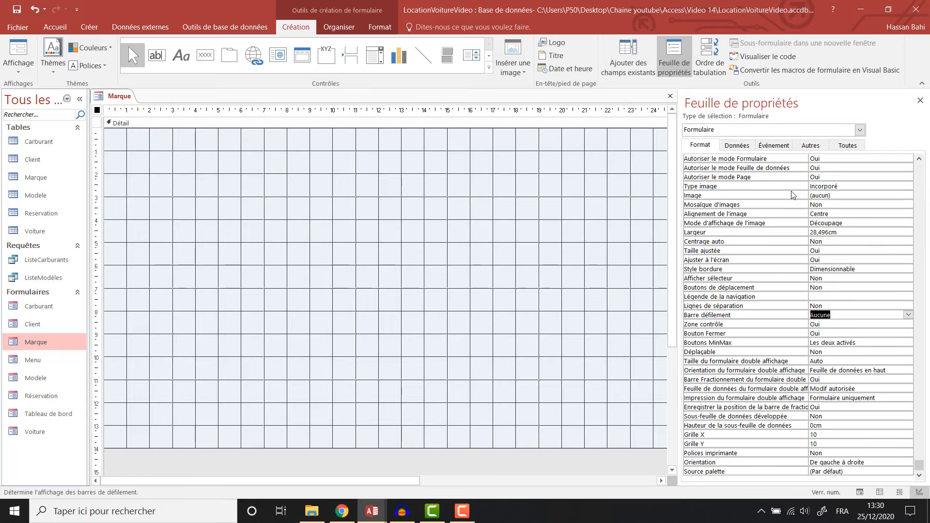
# Choose the record source for the Marque form and close its property sheet
pyautogui.click(848, 146)
pyautogui.click(872, 158)
pyautogui.click(909, 159)
pyautogui.click(890, 176)
pyautogui.click(920, 100)
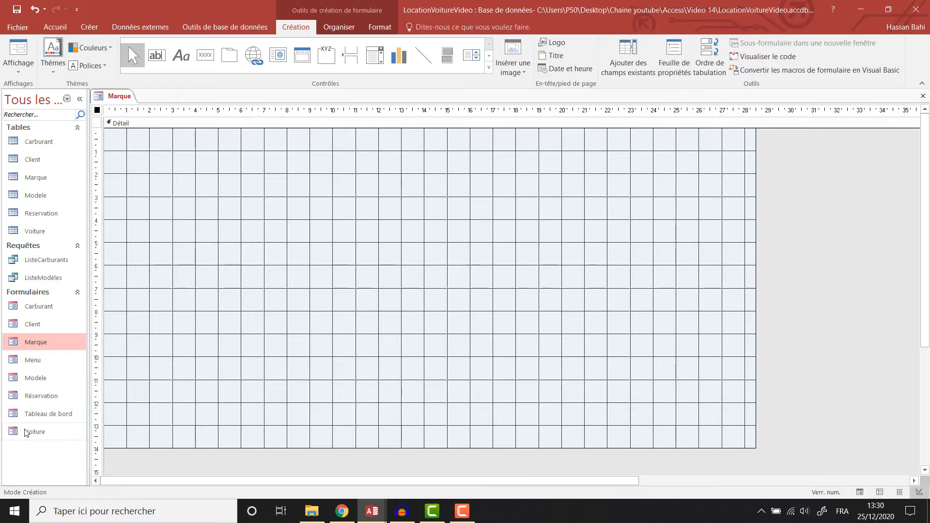
# Copy all controls of the Carburant form into the Marque form, placing the first panel at about 2.7 cm across and 2.5 cm down
pyautogui.doubleClick(31, 307)
pyautogui.rightClick(164, 96)
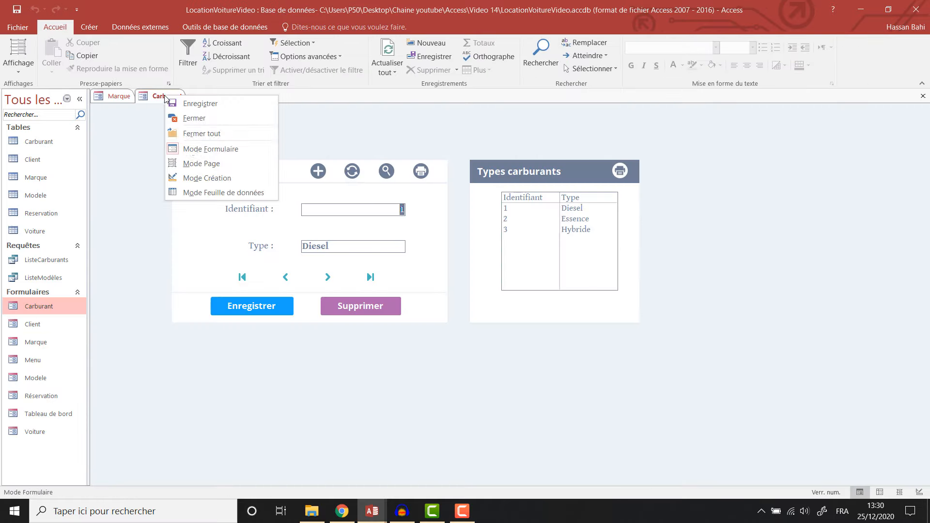
pyautogui.click(207, 179)
pyautogui.moveTo(737, 156); pyautogui.dragTo(166, 383)
pyautogui.click(119, 96)
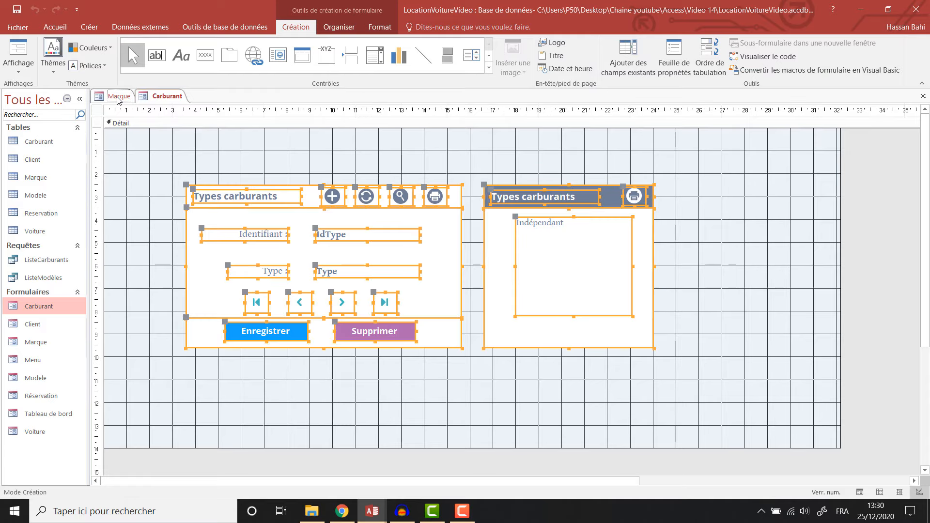
pyautogui.hotkey('ctrl', 'v')
pyautogui.moveTo(441, 219); pyautogui.dragTo(503, 277)
# Change the list panel's title in the Marque form to "Liste des marques"
pyautogui.click(522, 196)
pyautogui.click(522, 197)
pyautogui.doubleClick(480, 197)
pyautogui.write('Liste des')
pyautogui.press('Delete')
pyautogui.press('Delete')
pyautogui.press('Delete')
pyautogui.press('Delete')
pyautogui.press('Delete')
pyautogui.press('Delete')
pyautogui.press('Delete')
pyautogui.press('Delete')
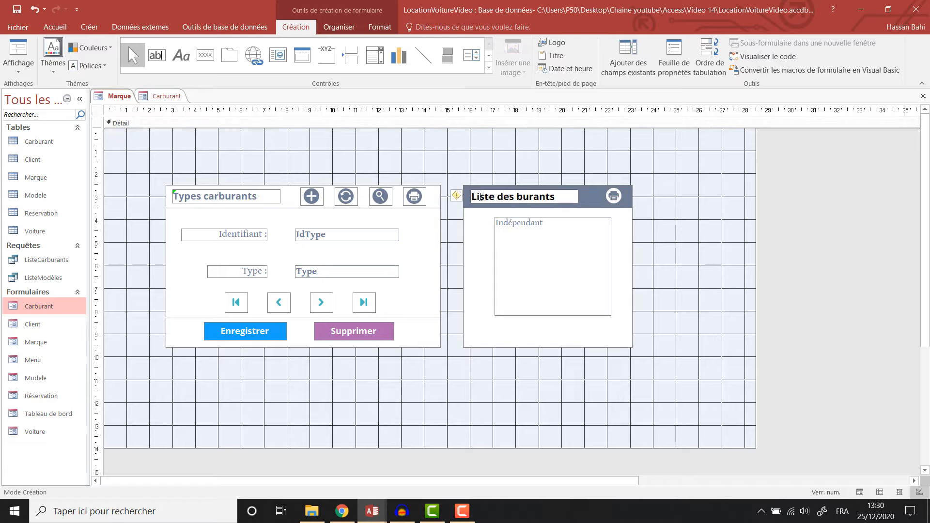
pyautogui.write('marques')
# Change the first panel's title in the Marque form to "Gestion des marque"
pyautogui.click(228, 196)
pyautogui.moveTo(258, 197); pyautogui.dragTo(174, 196)
pyautogui.write('Gestion des marque')
# Delete the four record navigation buttons and the add, refresh and search buttons from the Marque form's first panel
pyautogui.keyDown('shift'); pyautogui.click(358, 303); pyautogui.keyUp('shift')
pyautogui.press('Delete')
pyautogui.click(317, 195)
pyautogui.keyDown('shift'); pyautogui.click(346, 197); pyautogui.keyUp('shift')
pyautogui.keyDown('shift'); pyautogui.click(379, 199); pyautogui.keyUp('shift')
pyautogui.press('Delete')
# Move the Enregistrer and Supprimer buttons below the first panel of the Marque form, to about 11 cm down
pyautogui.click(258, 333)
pyautogui.keyDown('shift'); pyautogui.click(328, 343); pyautogui.keyUp('shift')
pyautogui.click(326, 353)
pyautogui.click(241, 333)
pyautogui.keyDown('shift'); pyautogui.click(332, 339); pyautogui.keyUp('shift')
pyautogui.moveTo(332, 340); pyautogui.dragTo(335, 389)
pyautogui.click(500, 363)
pyautogui.click(330, 236)
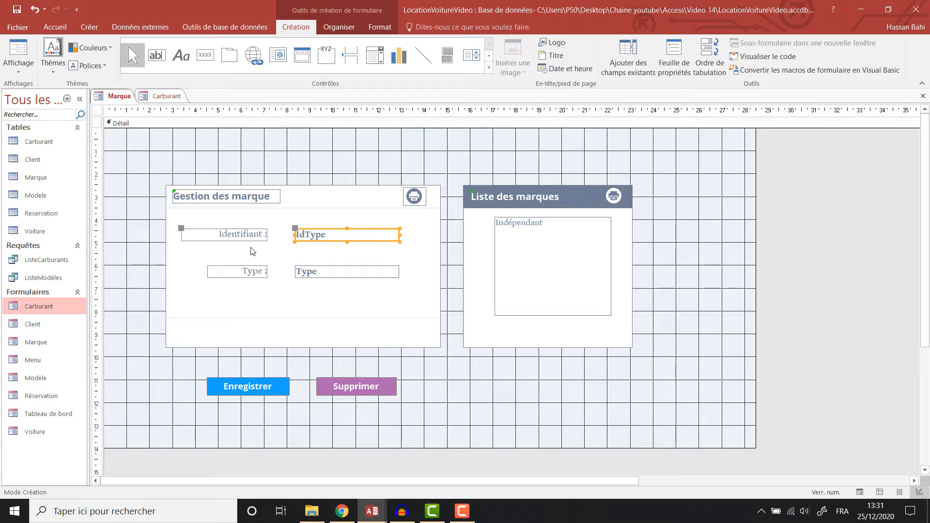
# Delete the Type label and text box, and move the Identifiant label with its IdType box above the Gestion des marque panel
pyautogui.keyDown('shift'); pyautogui.click(248, 237); pyautogui.keyUp('shift')
pyautogui.click(248, 273)
pyautogui.press('Delete')
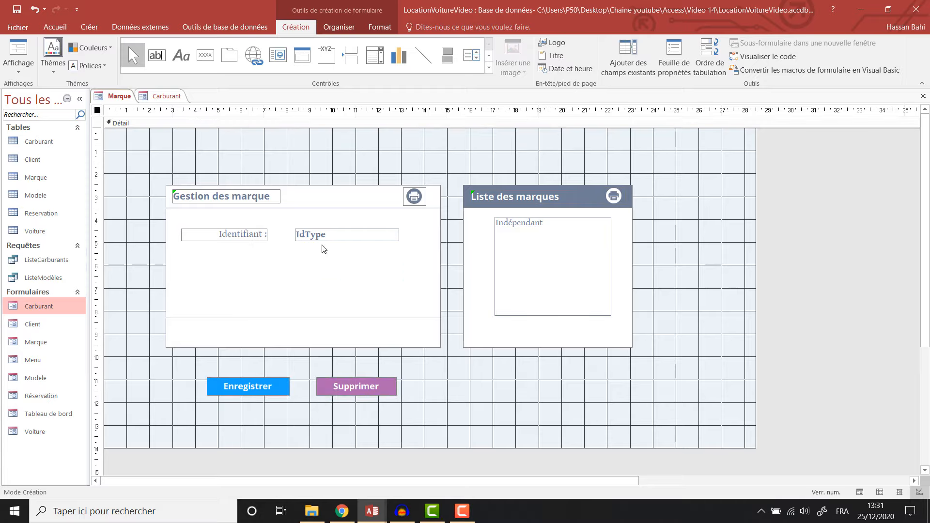
pyautogui.click(339, 235)
pyautogui.keyDown('shift'); pyautogui.click(255, 238); pyautogui.keyUp('shift')
pyautogui.moveTo(255, 238); pyautogui.dragTo(262, 169)
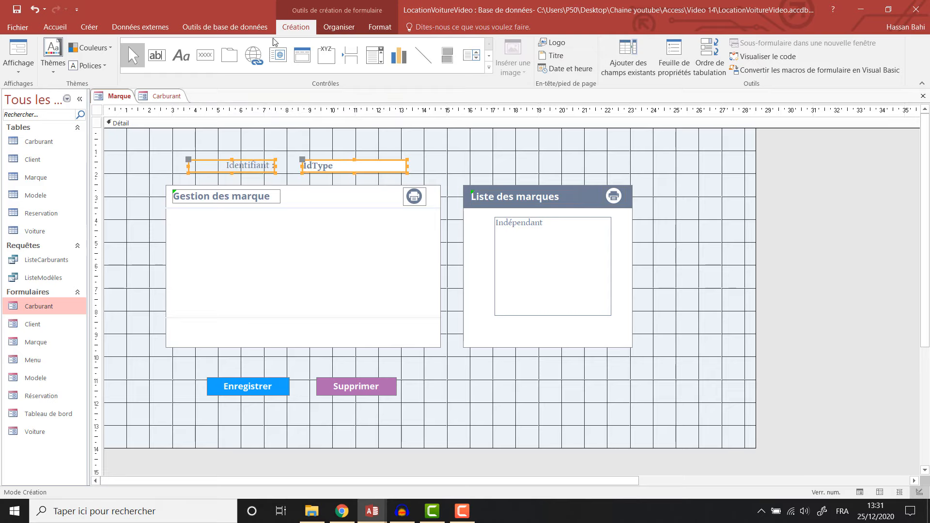
# Add the IdMarque and Marque fields of the Marque table to the Gestion des marque panel
pyautogui.click(339, 27)
pyautogui.click(380, 27)
pyautogui.click(303, 28)
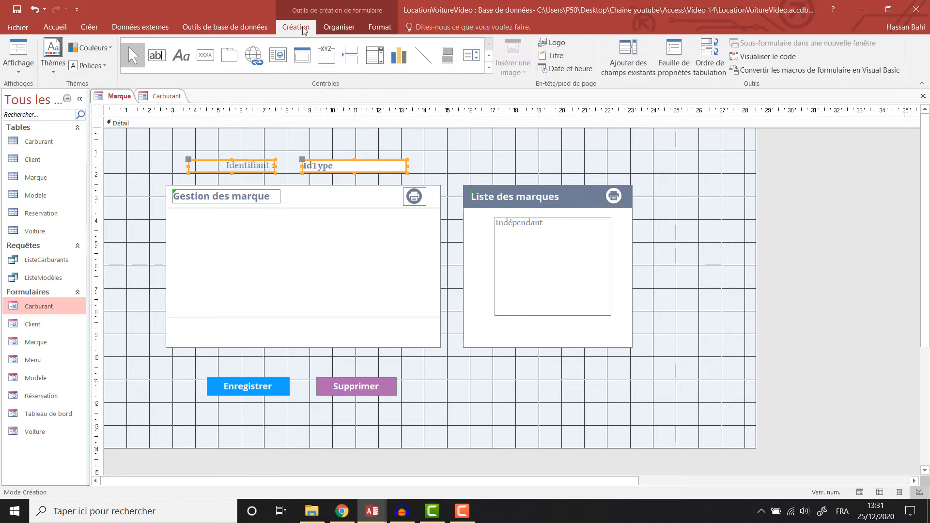
pyautogui.click(620, 63)
pyautogui.click(715, 163)
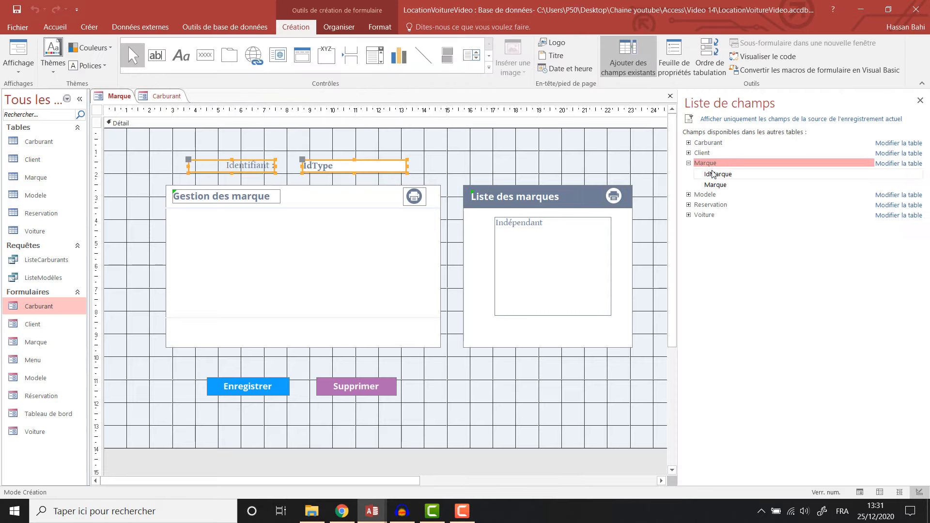
pyautogui.moveTo(717, 174); pyautogui.dragTo(310, 244)
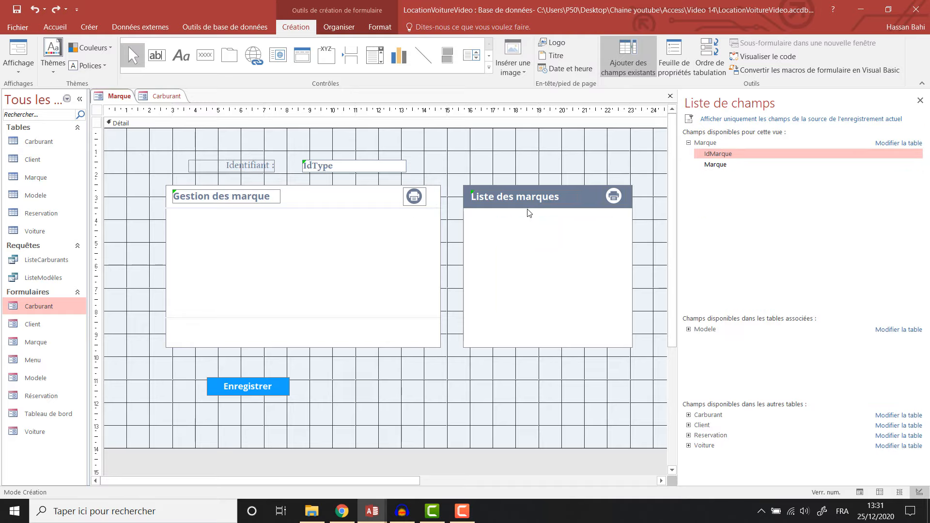
# Copy the IdType box's formatting onto the IdMarque and Marque text boxes
pyautogui.moveTo(440, 160); pyautogui.dragTo(279, 170)
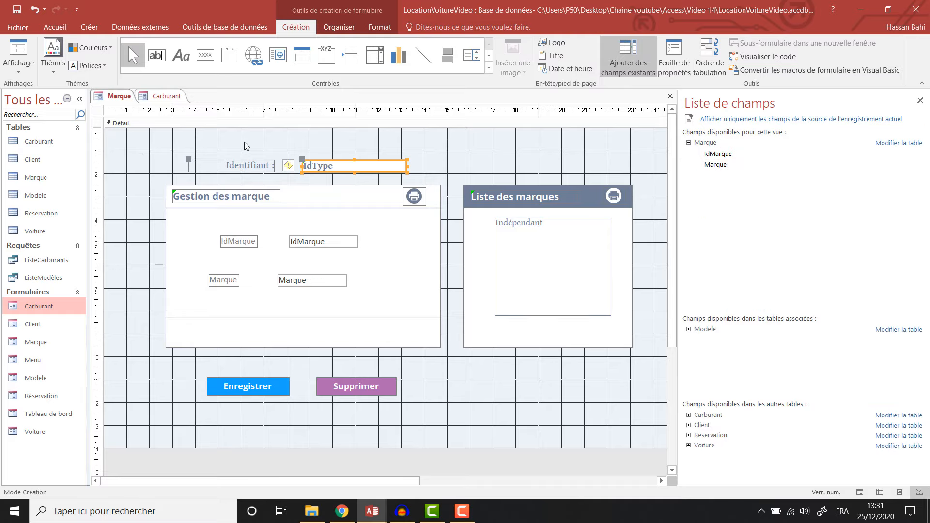
pyautogui.click(379, 27)
pyautogui.click(222, 47)
pyautogui.click(315, 242)
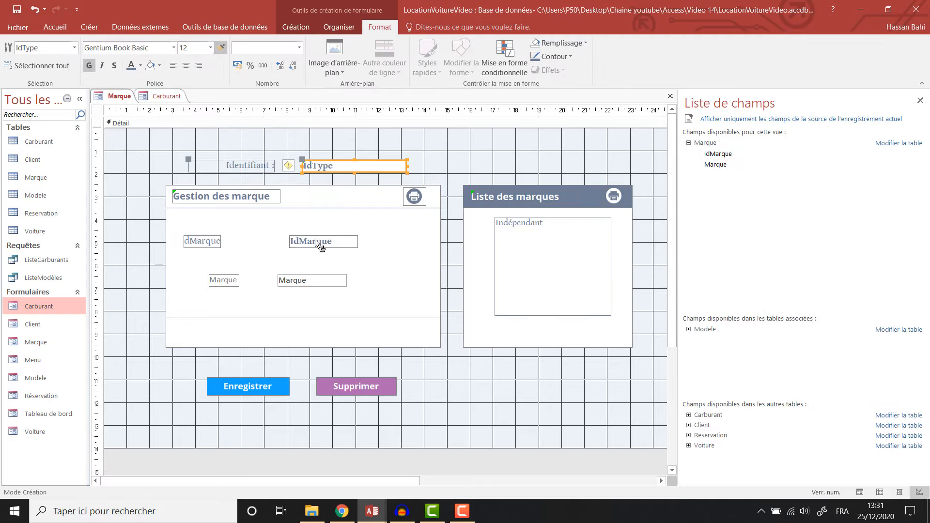
pyautogui.click(346, 167)
pyautogui.click(380, 177)
pyautogui.click(378, 170)
pyautogui.click(221, 47)
pyautogui.click(298, 282)
pyautogui.doubleClick(203, 241)
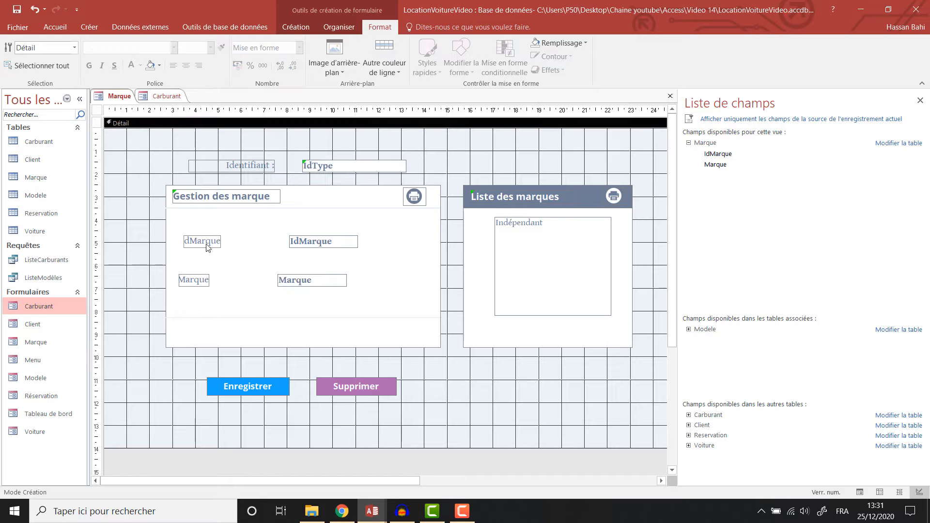
pyautogui.press('BackSpace')
pyautogui.press('BackSpace')
pyautogui.press('BackSpace')
pyautogui.press('BackSpace')
pyautogui.press('BackSpace')
pyautogui.press('BackSpace')
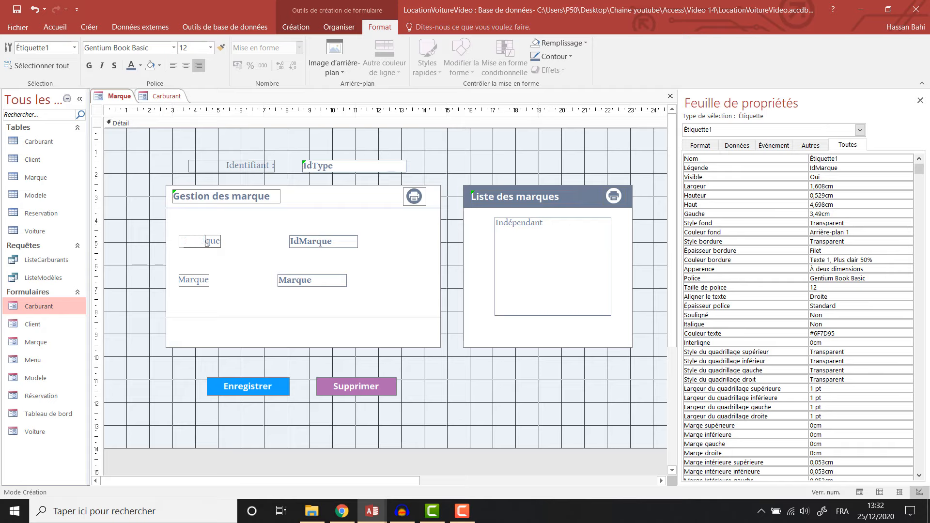
pyautogui.press('Escape')
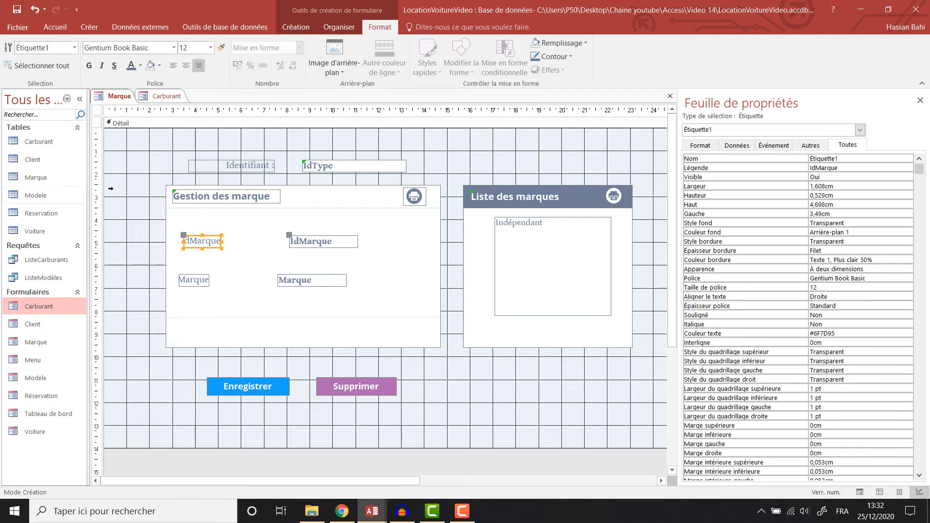
# Copy the formatting of the old Identifiant label onto the new IdMarque label
pyautogui.click(195, 180)
pyautogui.click(196, 169)
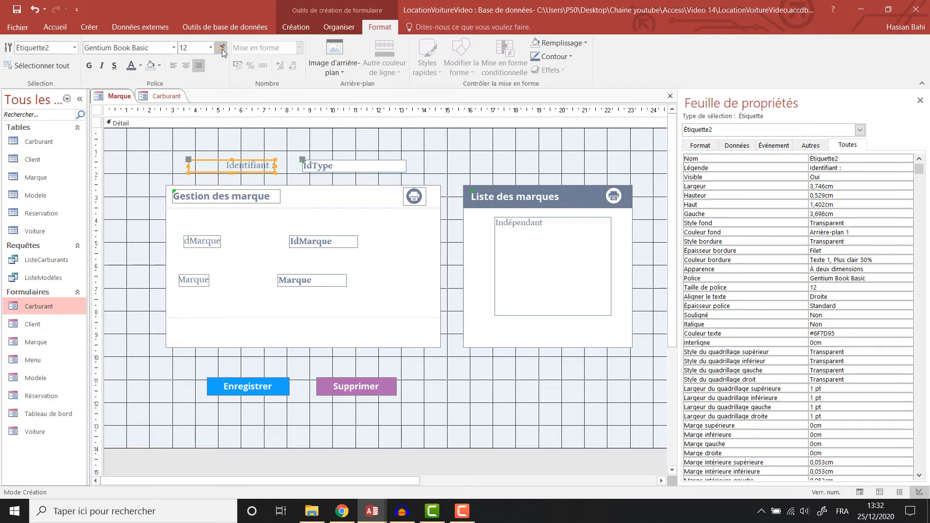
pyautogui.click(214, 241)
pyautogui.click(240, 167)
# Change the IdMarque label's caption to "Identifiant"
pyautogui.click(200, 242)
pyautogui.click(199, 243)
pyautogui.press('BackSpace')
pyautogui.press('BackSpace')
pyautogui.press('BackSpace')
pyautogui.press('BackSpace')
pyautogui.press('BackSpace')
pyautogui.press('BackSpace')
pyautogui.press('BackSpace')
pyautogui.press('BackSpace')
pyautogui.write('Identifiant')
pyautogui.press('Return')
# Widen the Marque label to about 1.7 cm
pyautogui.keyDown('shift'); pyautogui.click(197, 284); pyautogui.keyUp('shift')
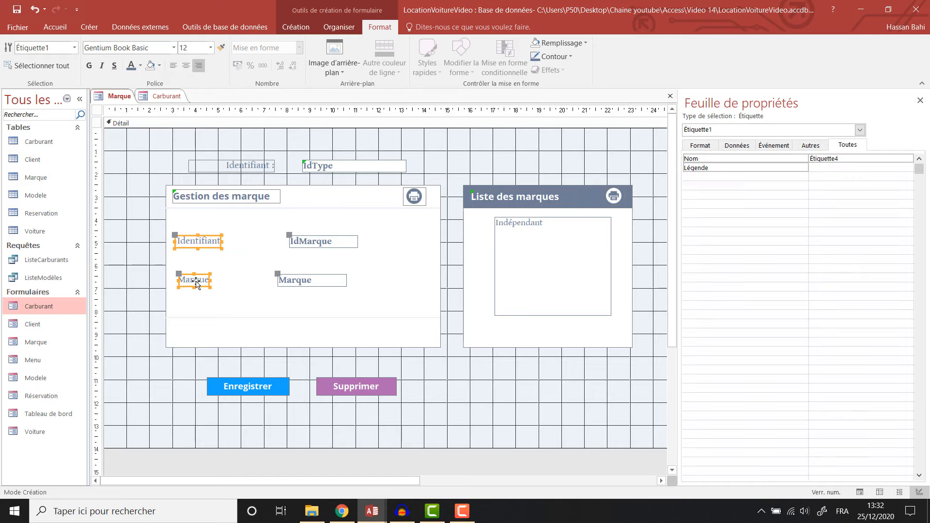
pyautogui.click(197, 285)
pyautogui.moveTo(211, 282); pyautogui.dragTo(219, 281)
# Left-align the IdMarque and Marque text boxes with each other and widen both equally
pyautogui.click(314, 248)
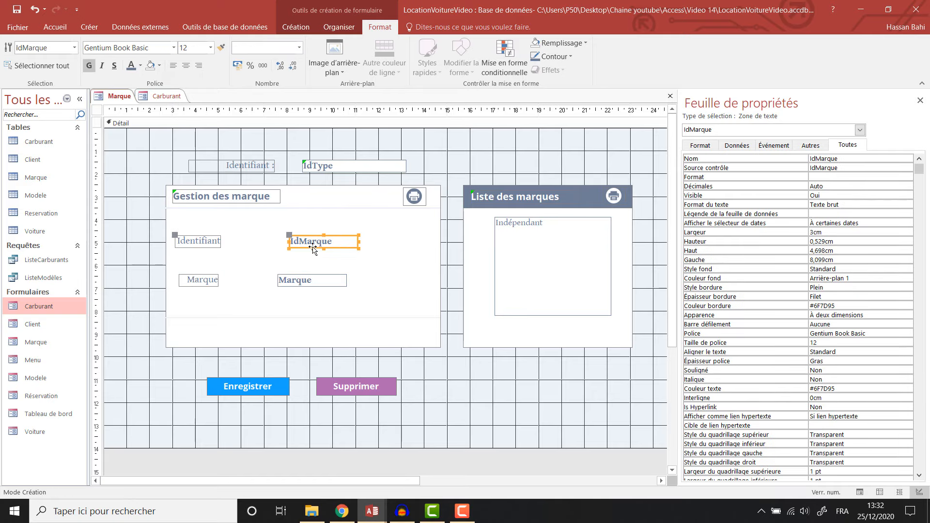
pyautogui.keyDown('shift'); pyautogui.click(313, 281); pyautogui.keyUp('shift')
pyautogui.click(340, 28)
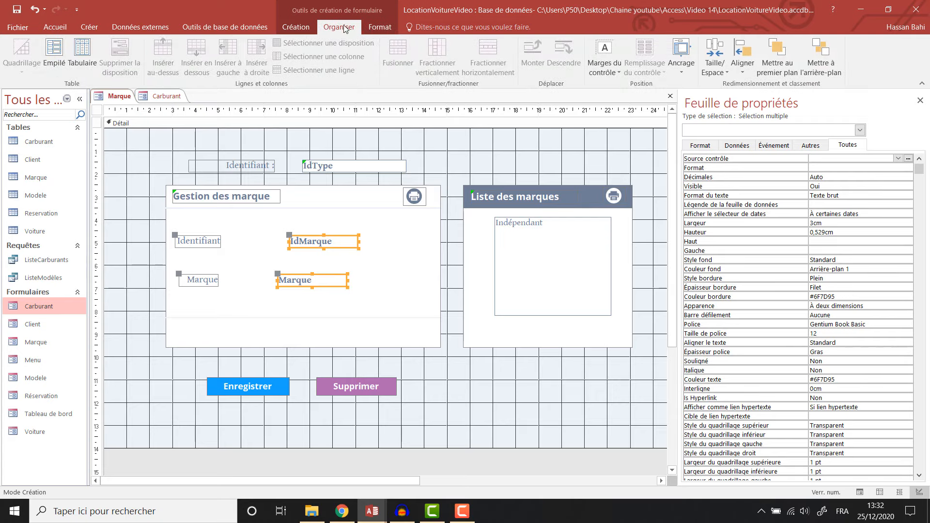
pyautogui.click(743, 62)
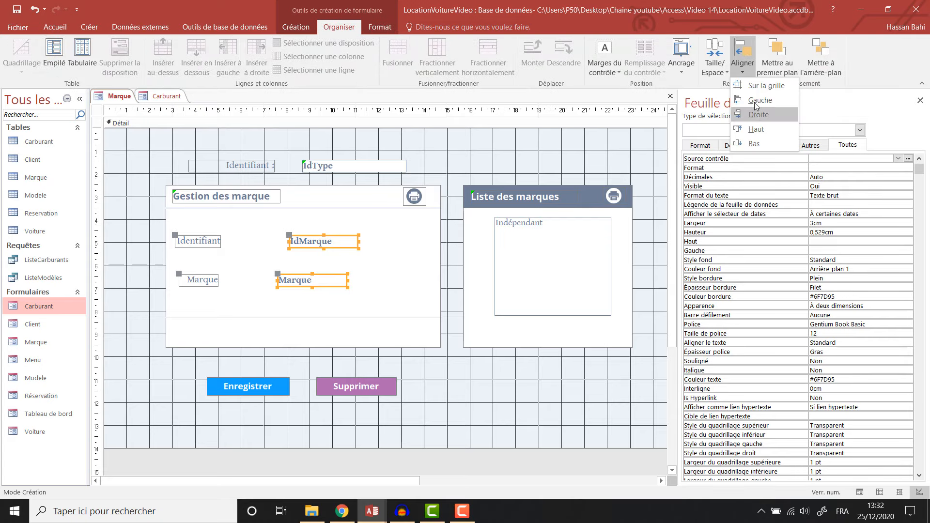
pyautogui.click(753, 99)
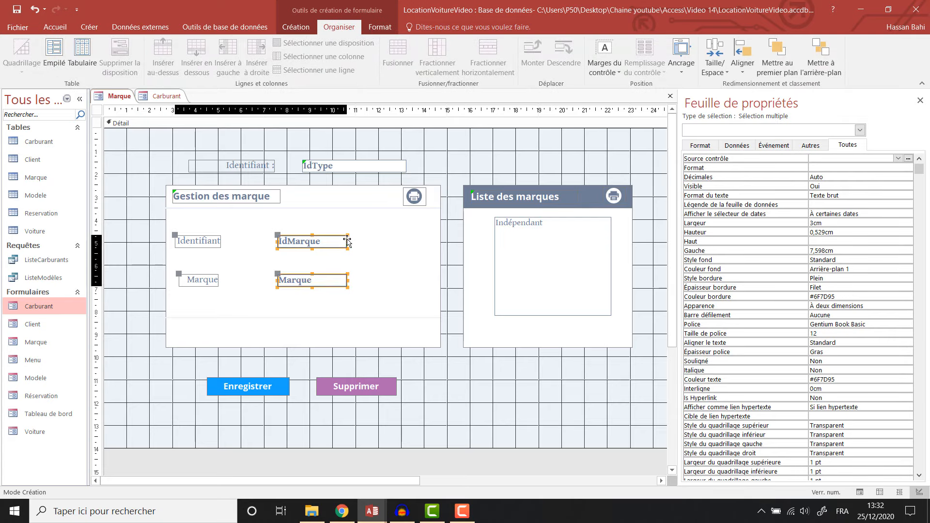
pyautogui.moveTo(348, 240); pyautogui.dragTo(387, 239)
# Adjust the horizontal position of the IdMarque and Marque text boxes together with their labels inside the Gestion des marque panel
pyautogui.click(198, 245)
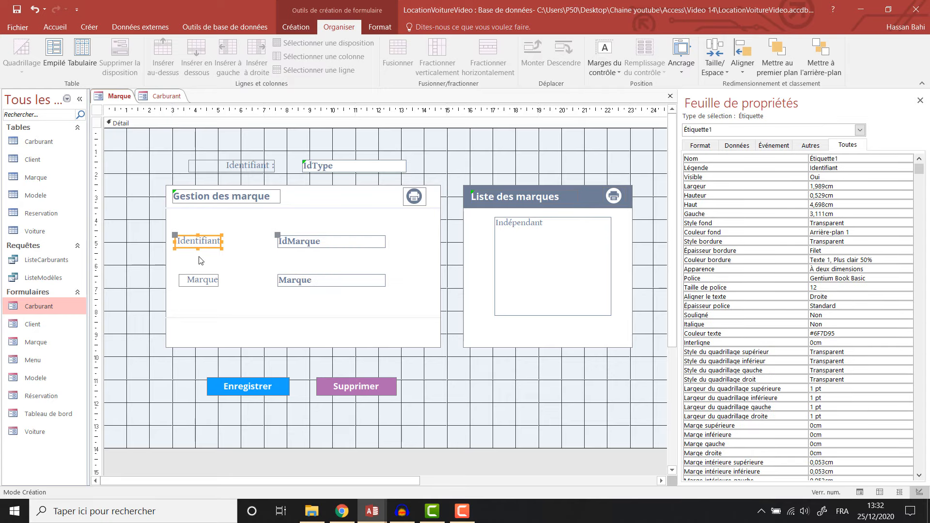
pyautogui.keyDown('shift'); pyautogui.click(208, 285); pyautogui.keyUp('shift')
pyautogui.moveTo(210, 245); pyautogui.dragTo(232, 245)
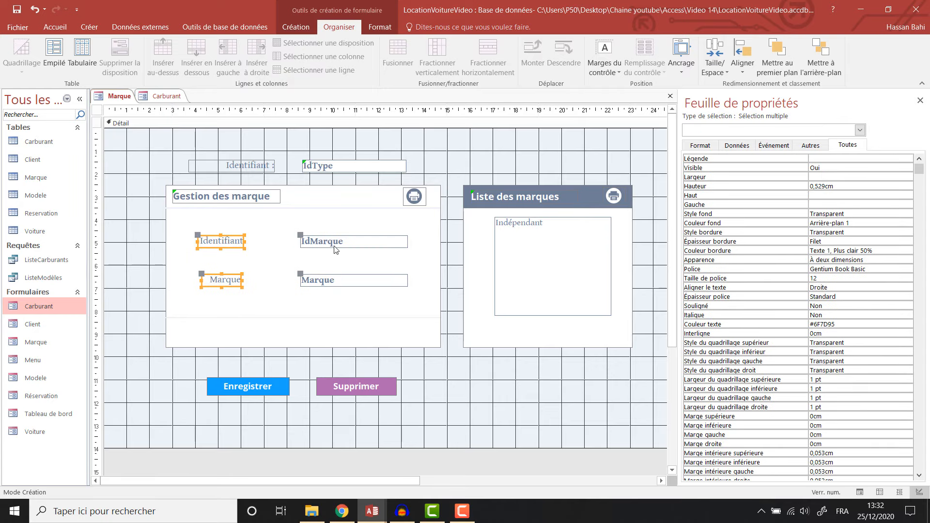
pyautogui.click(334, 247)
pyautogui.moveTo(335, 246); pyautogui.dragTo(313, 246)
pyautogui.click(320, 286)
pyautogui.moveTo(320, 285); pyautogui.dragTo(300, 289)
# Move the Identifiant and Marque labels closer to their text boxes
pyautogui.click(200, 243)
pyautogui.moveTo(200, 243); pyautogui.dragTo(218, 242)
pyautogui.click(183, 275)
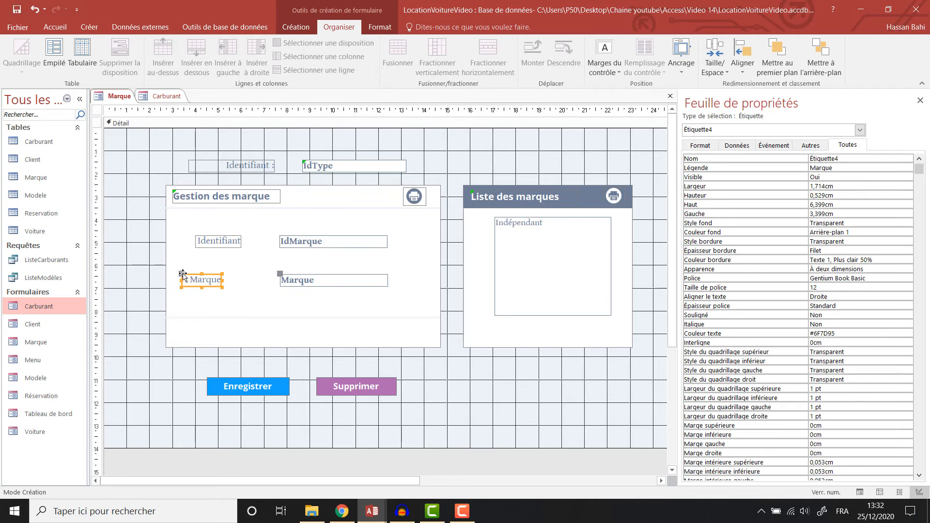
pyautogui.moveTo(182, 275); pyautogui.dragTo(209, 275)
pyautogui.click(199, 238)
pyautogui.moveTo(199, 238); pyautogui.dragTo(215, 237)
pyautogui.click(228, 280)
pyautogui.moveTo(227, 279); pyautogui.dragTo(237, 280)
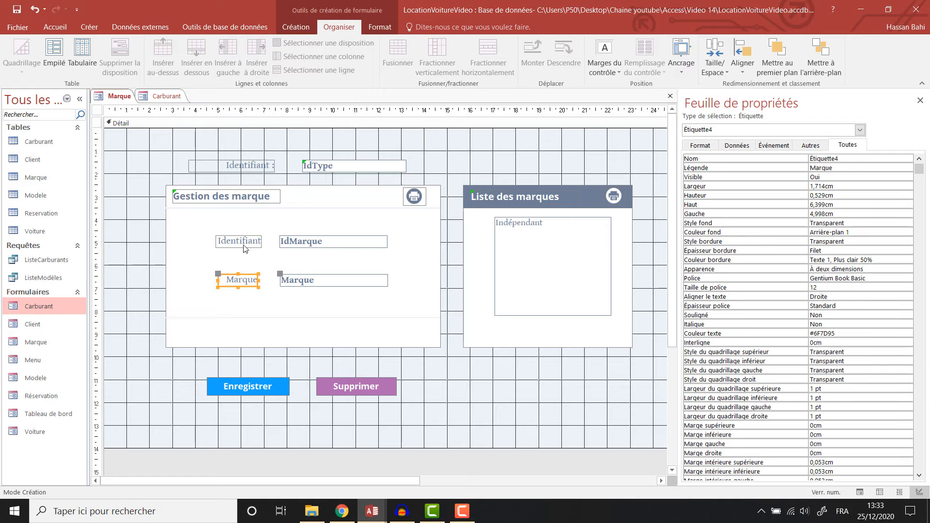
# Extend the labels leftwards, making Identifiant about 3.2 cm and Marque about 2.1 cm wide
pyautogui.click(221, 244)
pyautogui.moveTo(217, 240); pyautogui.dragTo(189, 241)
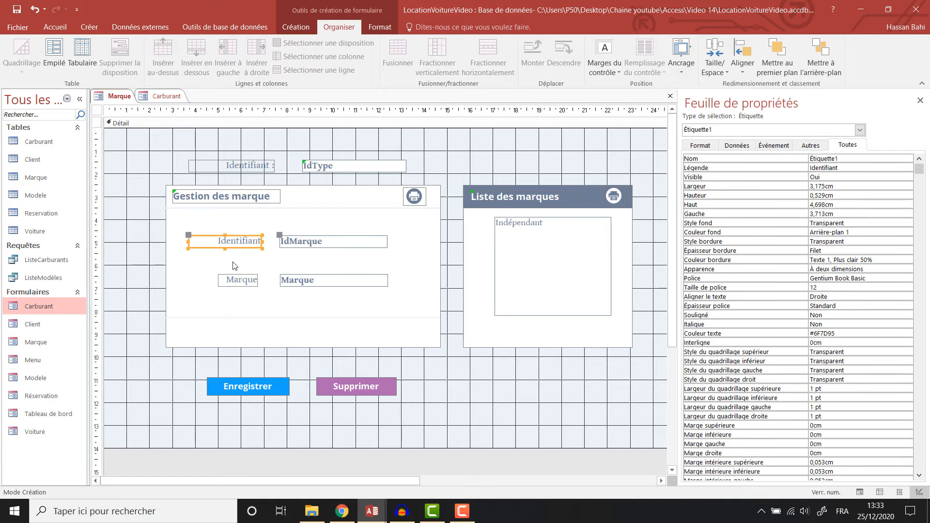
pyautogui.click(238, 281)
pyautogui.moveTo(218, 282); pyautogui.dragTo(209, 281)
# Append a colon to the captions of the Identifiant and Marque labels
pyautogui.click(261, 241)
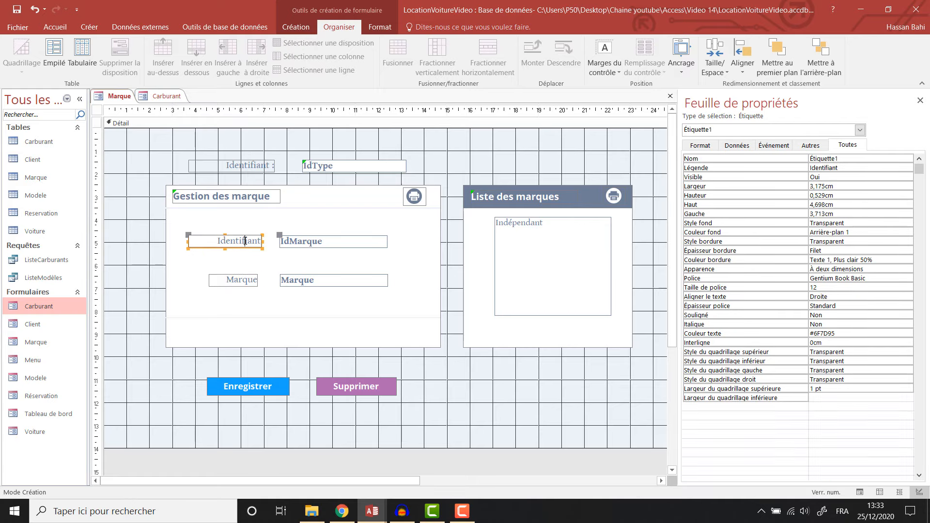
pyautogui.click(260, 240)
pyautogui.write(':')
pyautogui.click(246, 281)
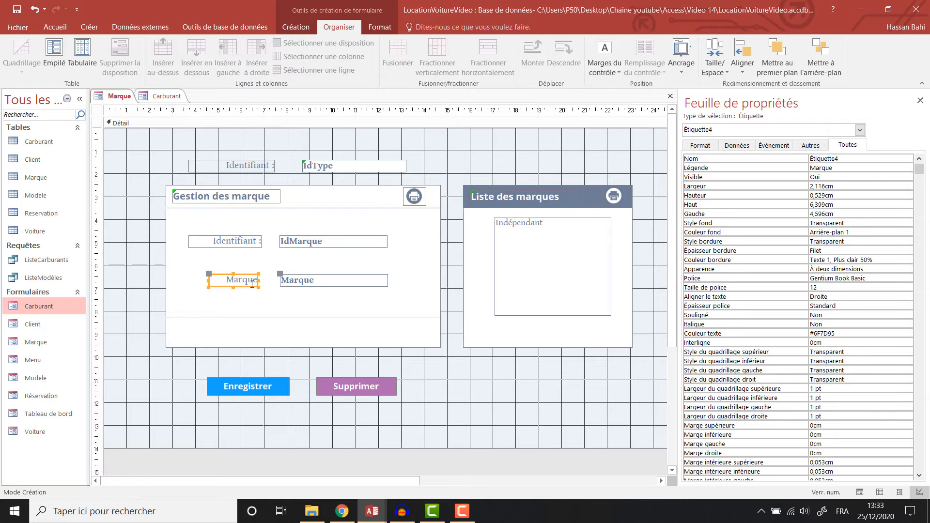
pyautogui.click(254, 278)
pyautogui.write(':')
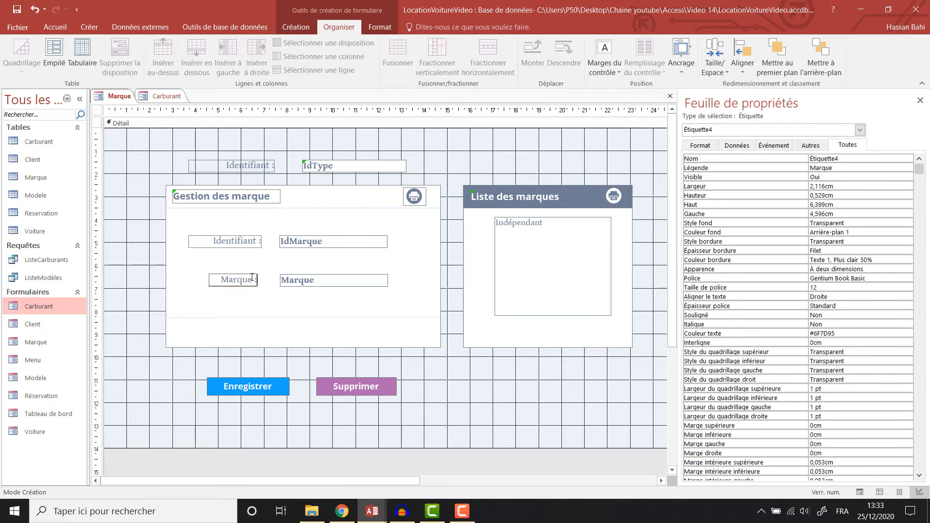
pyautogui.click(128, 311)
# Delete the leftover Identifiant label and IdType text box above the panel
pyautogui.click(250, 167)
pyautogui.press('Delete')
pyautogui.click(316, 165)
pyautogui.press('Delete')
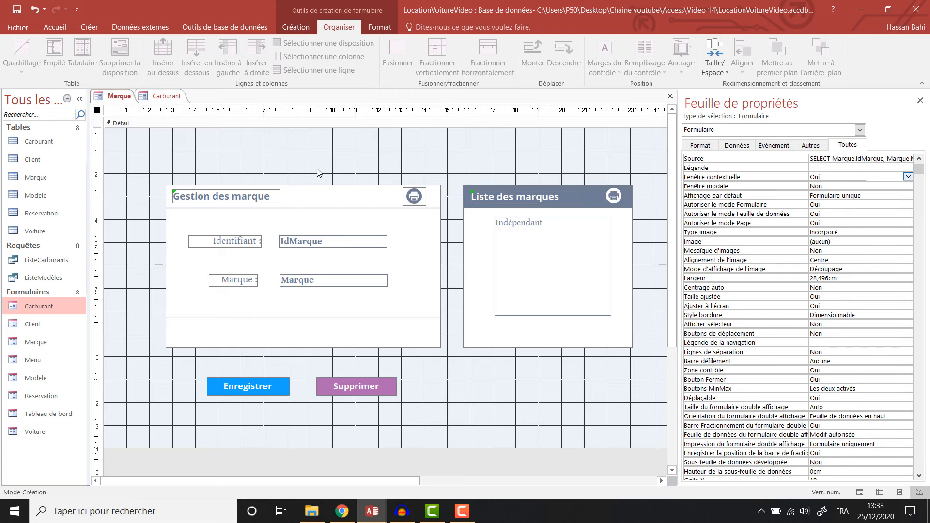
# Add a command button at the lower left of the Gestion des marque panel with the record action "Sauvegarder un enregistrement"
pyautogui.click(380, 27)
pyautogui.click(296, 27)
pyautogui.click(205, 55)
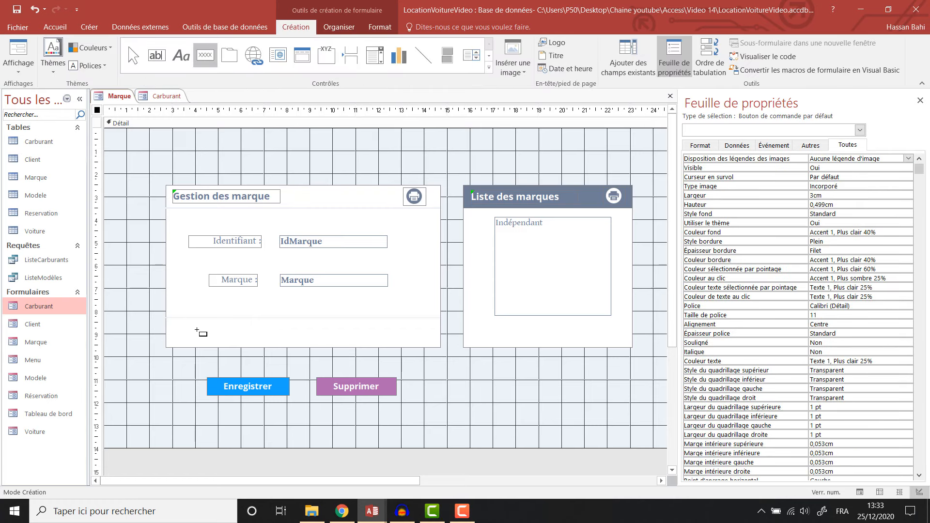
pyautogui.moveTo(200, 324)
pyautogui.mouseDown()
pyautogui.moveTo(280, 339)
pyautogui.moveTo(271, 341)
pyautogui.mouseUp()
pyautogui.click(458, 187)
pyautogui.click(603, 213)
pyautogui.click(616, 286)
# Give the save button the text "Enregistrer" and finish the button wizard
pyautogui.click(422, 183)
pyautogui.click(532, 184)
pyautogui.press('BackSpace')
pyautogui.press('BackSpace')
pyautogui.press('BackSpace')
pyautogui.press('BackSpace')
pyautogui.press('BackSpace')
pyautogui.press('BackSpace')
pyautogui.press('BackSpace')
pyautogui.press('BackSpace')
pyautogui.press('BackSpace')
pyautogui.press('BackSpace')
pyautogui.press('BackSpace')
pyautogui.press('BackSpace')
pyautogui.press('BackSpace')
pyautogui.press('BackSpace')
pyautogui.press('BackSpace')
pyautogui.press('BackSpace')
pyautogui.press('BackSpace')
pyautogui.press('BackSpace')
pyautogui.press('BackSpace')
pyautogui.press('BackSpace')
pyautogui.write('Enre')
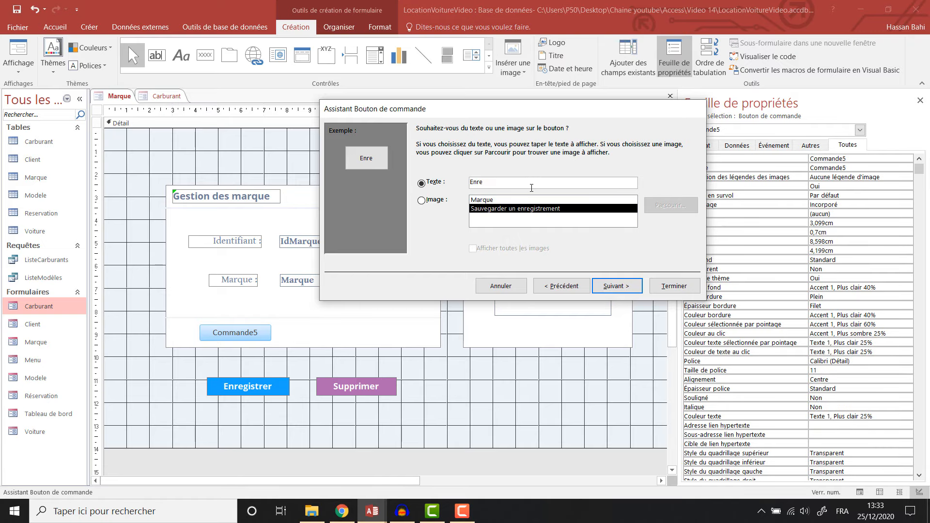
pyautogui.write('gistrer')
pyautogui.click(675, 286)
# Add a command button beside the new Enregistrer button with the record action "Supprimer un enregistrement"
pyautogui.click(206, 55)
pyautogui.moveTo(281, 327); pyautogui.dragTo(347, 344)
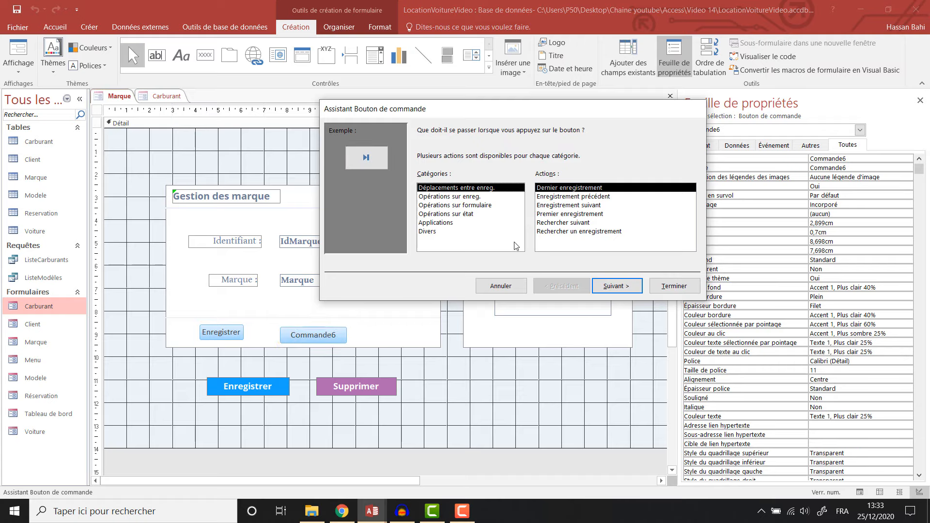
pyautogui.click(478, 207)
pyautogui.click(469, 215)
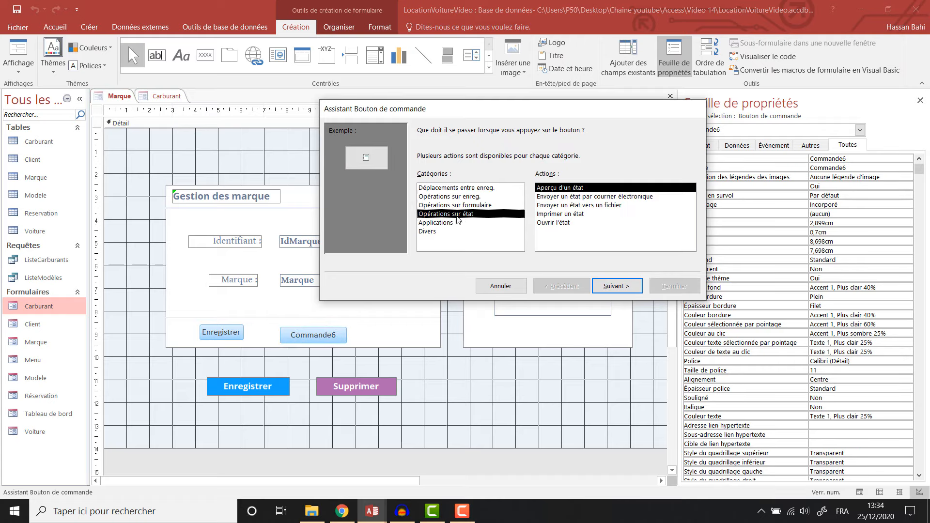
pyautogui.click(461, 206)
pyautogui.click(466, 189)
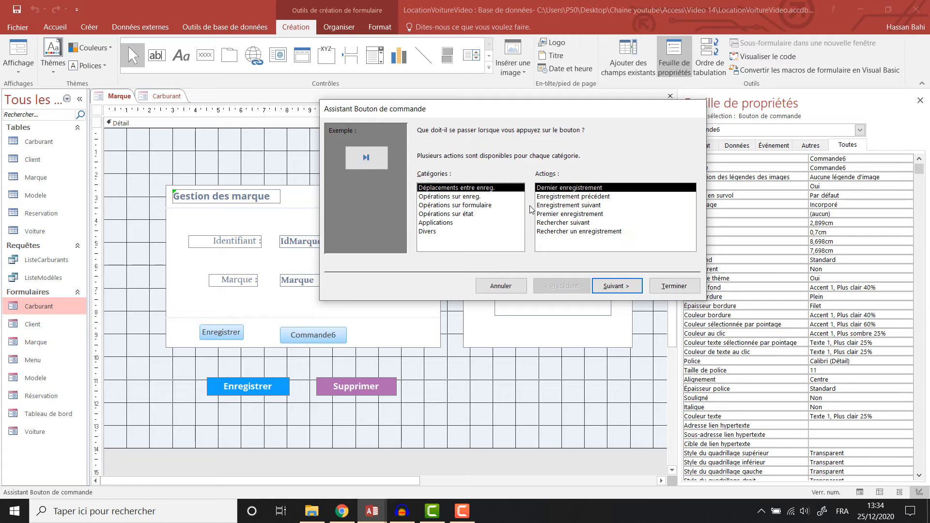
pyautogui.click(461, 196)
pyautogui.click(567, 231)
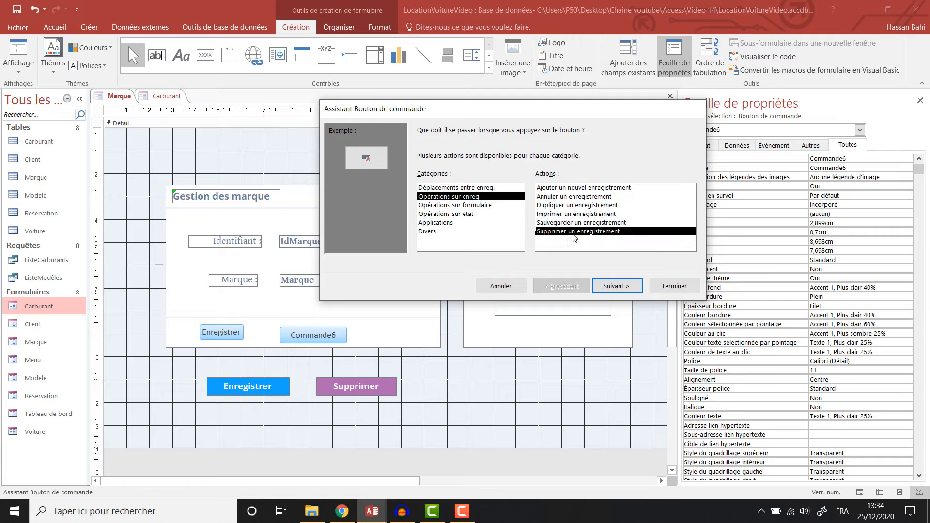
pyautogui.click(617, 286)
# Shorten the delete button's text to "Supprimer" and finish the button wizard
pyautogui.doubleClick(517, 182)
pyautogui.press('BackSpace')
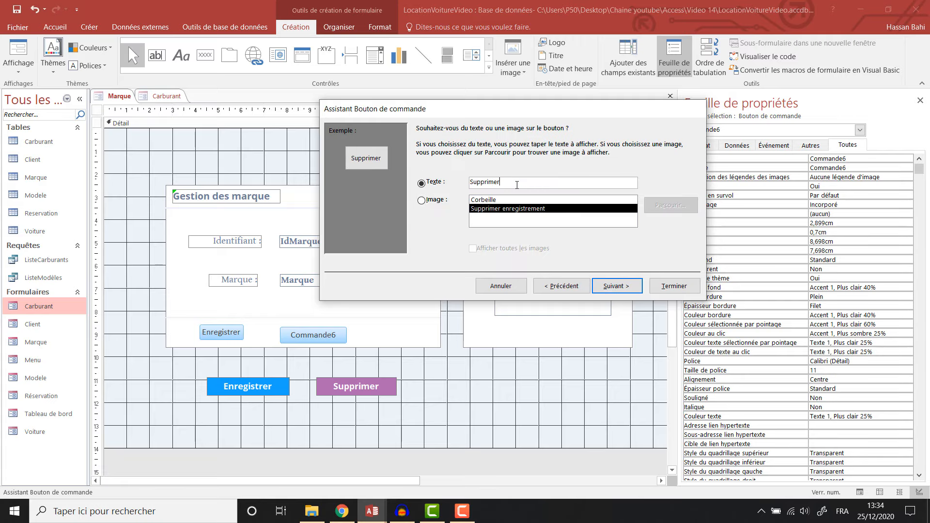
pyautogui.click(606, 286)
pyautogui.click(674, 286)
# Copy the formatting of the old blue Enregistrer and purple Supprimer buttons onto the matching new buttons in the panel
pyautogui.click(224, 332)
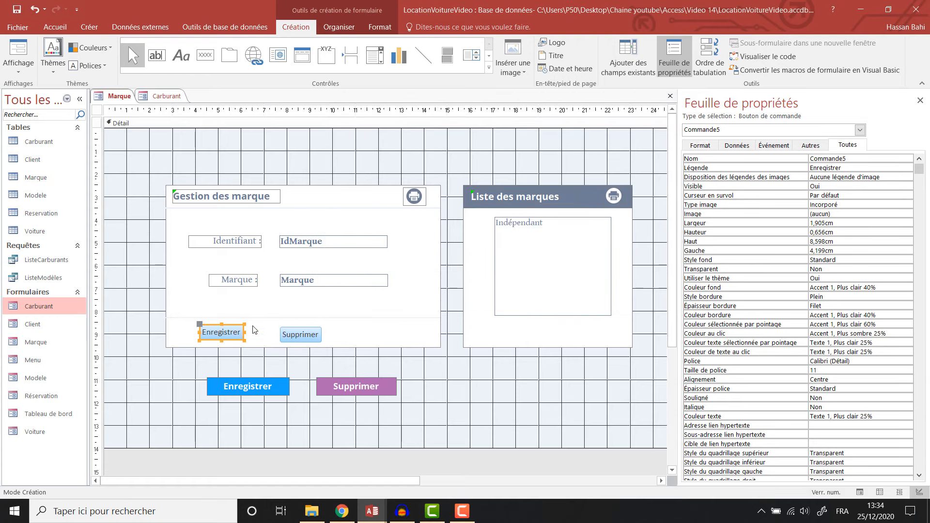
pyautogui.click(245, 385)
pyautogui.click(372, 28)
pyautogui.click(220, 47)
pyautogui.click(225, 333)
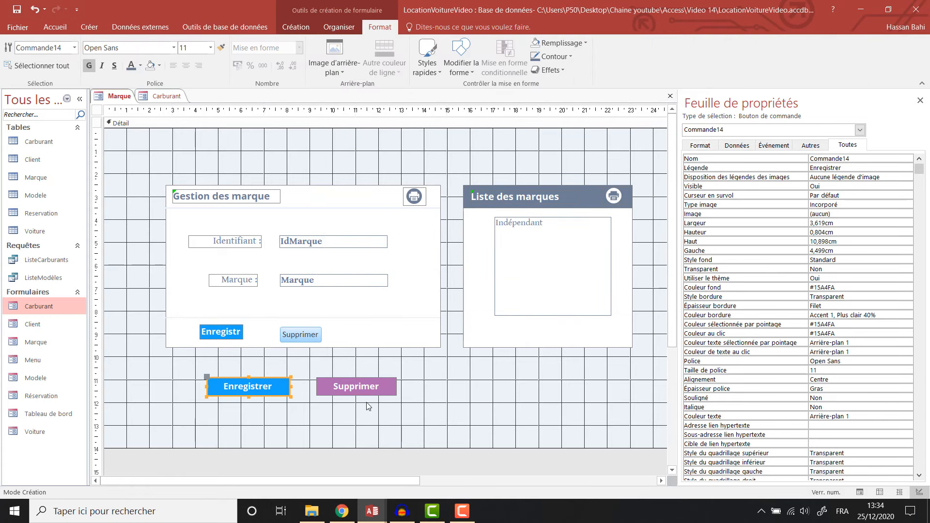
pyautogui.click(358, 387)
pyautogui.click(220, 47)
# Add a command button about 0,9 × 0,8 cm in the Gestion des marque header with the record action "Ajouter un nouvel enregistrement"
pyautogui.moveTo(326, 188)
pyautogui.mouseDown()
pyautogui.moveTo(355, 200)
pyautogui.moveTo(346, 205)
pyautogui.mouseUp()
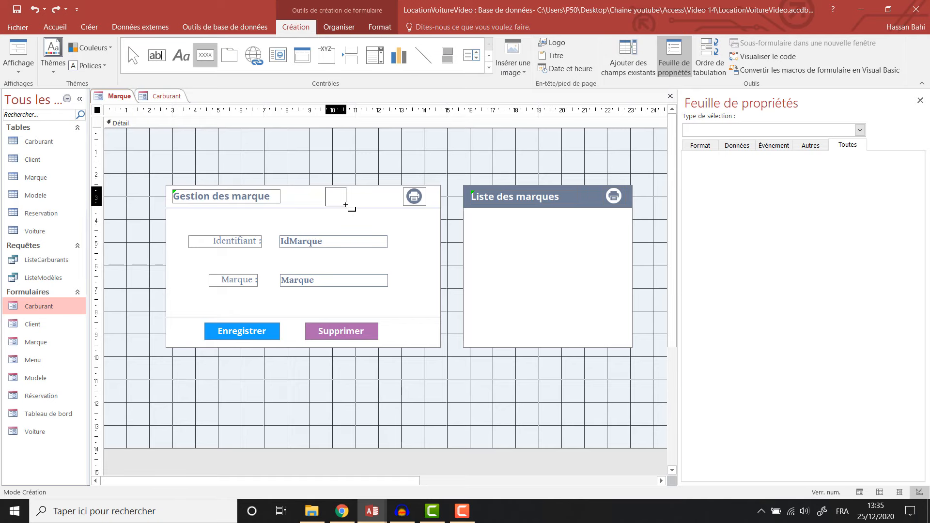
pyautogui.click(452, 200)
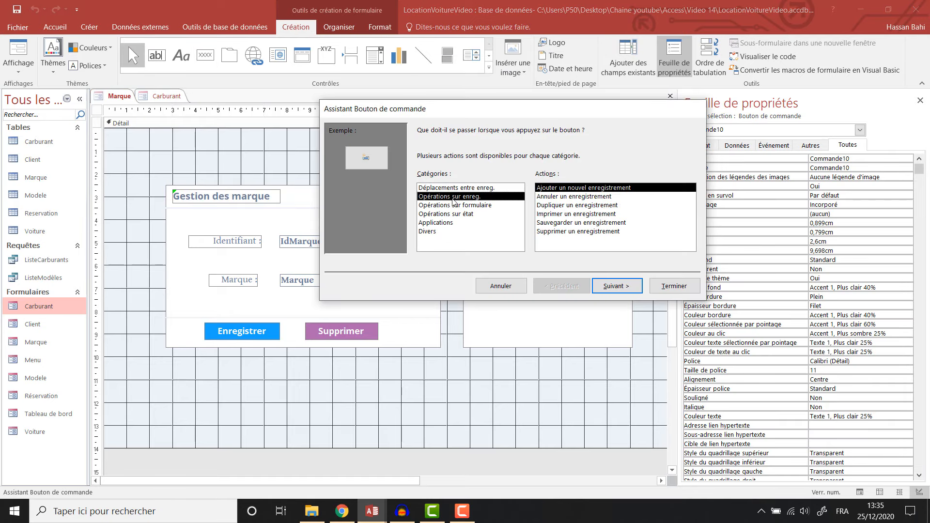
pyautogui.click(625, 289)
# Give the add-record button the round plus picture from the ImagesApp folder and finish the button wizard
pyautogui.click(671, 205)
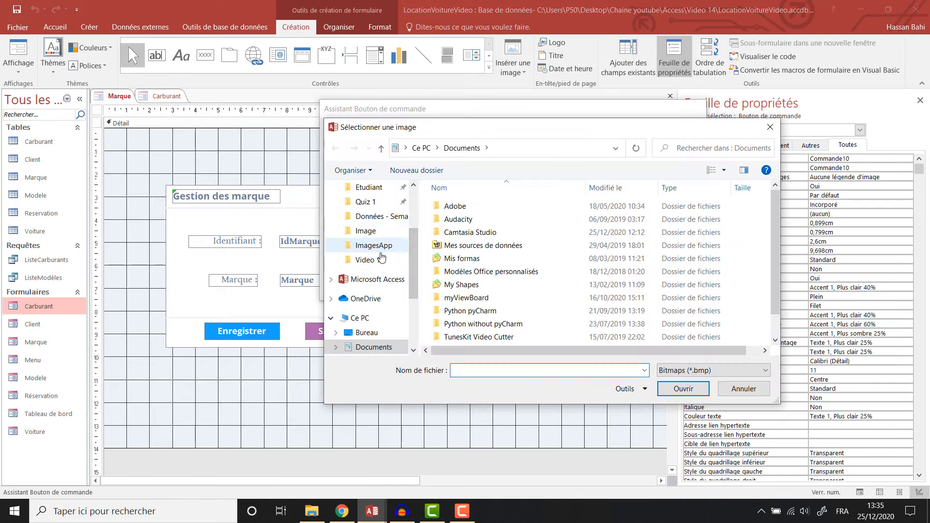
pyautogui.click(374, 246)
pyautogui.click(713, 370)
pyautogui.click(676, 401)
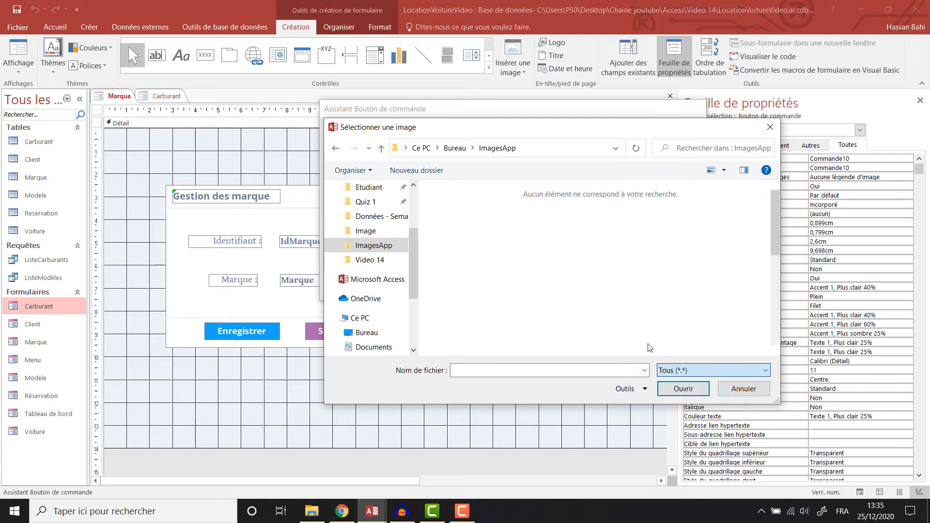
pyautogui.click(461, 234)
pyautogui.click(684, 389)
pyautogui.click(623, 401)
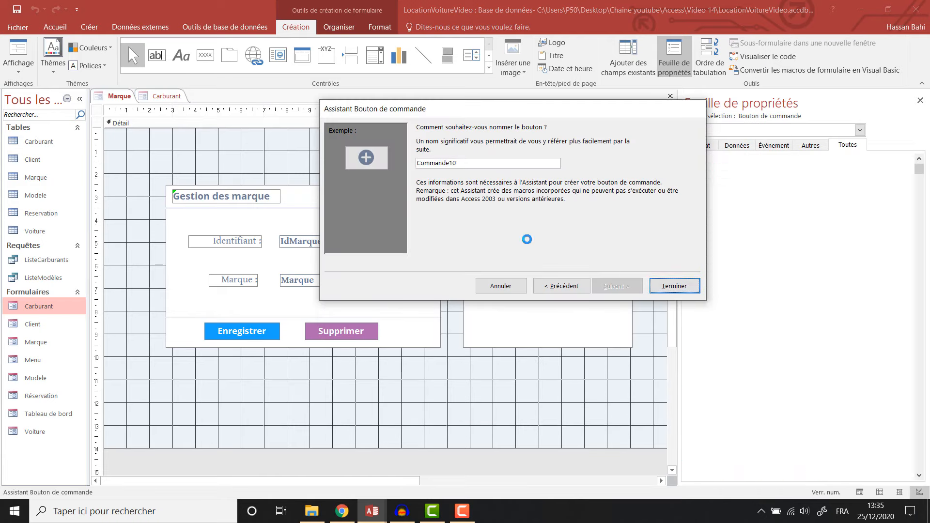
pyautogui.click(671, 401)
# Add a command button about 0,8 × 0,7 cm beside the plus button with the form action "Actualiser les données d'un formulaire", keeping its default picture
pyautogui.click(156, 55)
pyautogui.click(205, 55)
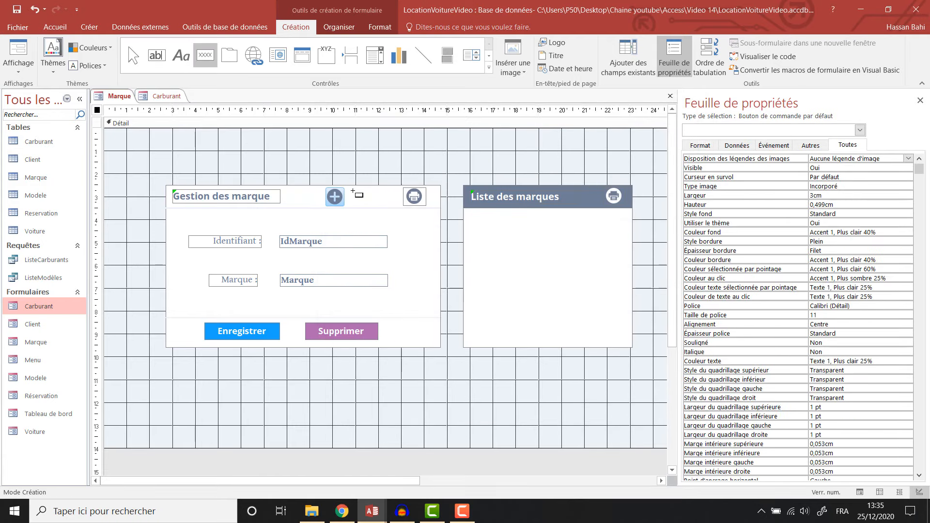
pyautogui.moveTo(353, 189); pyautogui.dragTo(373, 209)
pyautogui.click(455, 214)
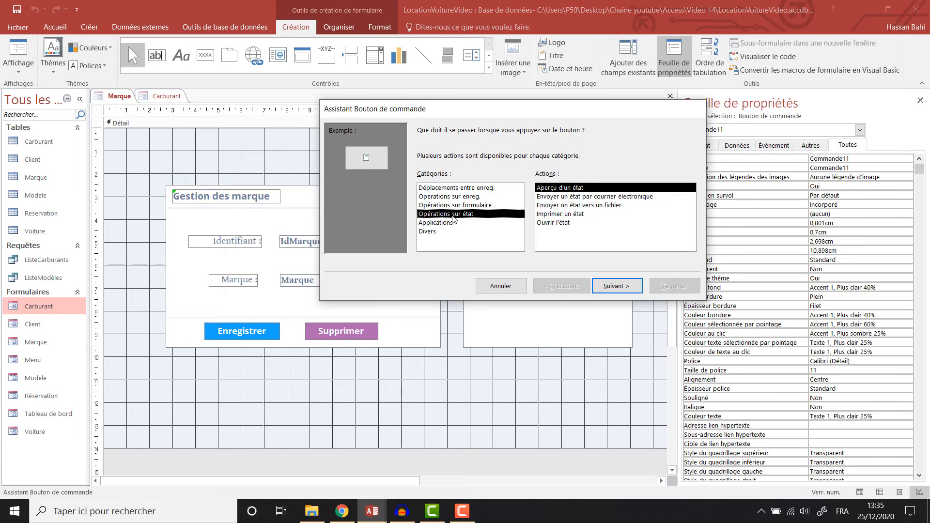
pyautogui.click(445, 205)
pyautogui.click(444, 196)
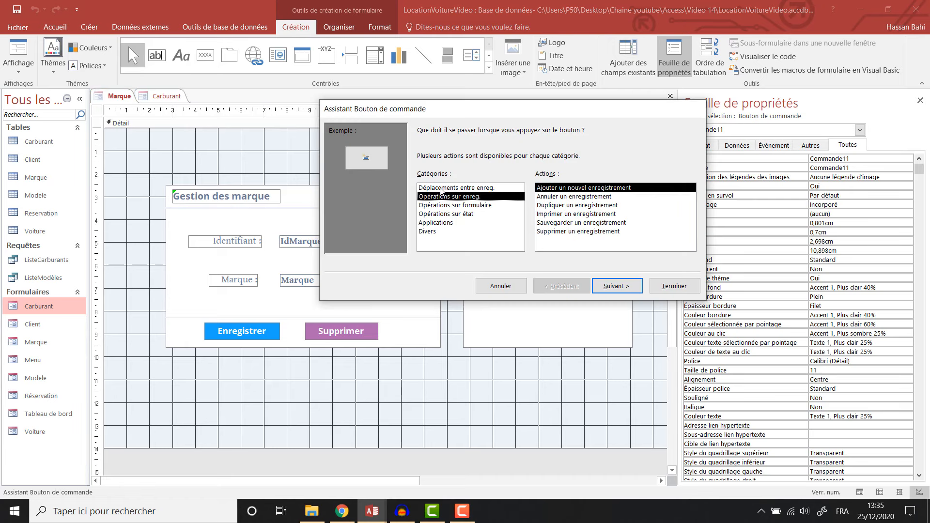
pyautogui.click(442, 206)
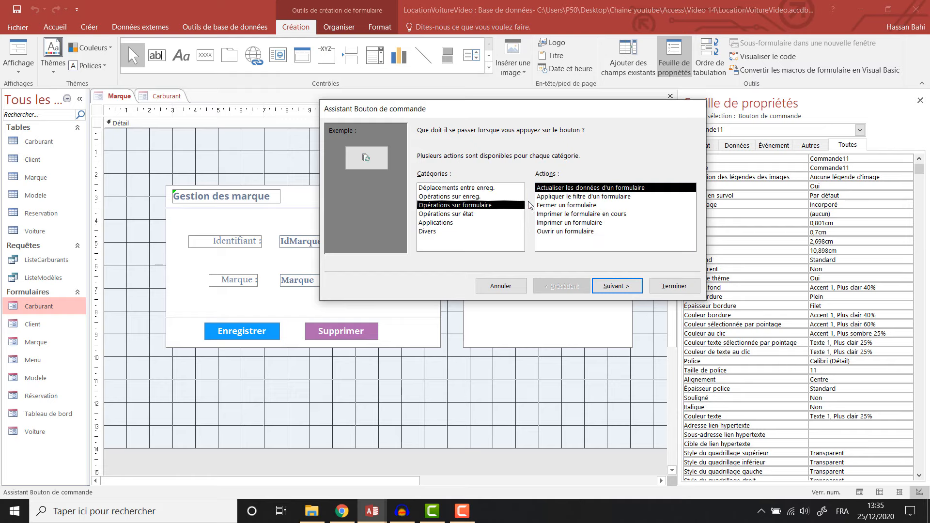
pyautogui.click(622, 286)
pyautogui.click(629, 286)
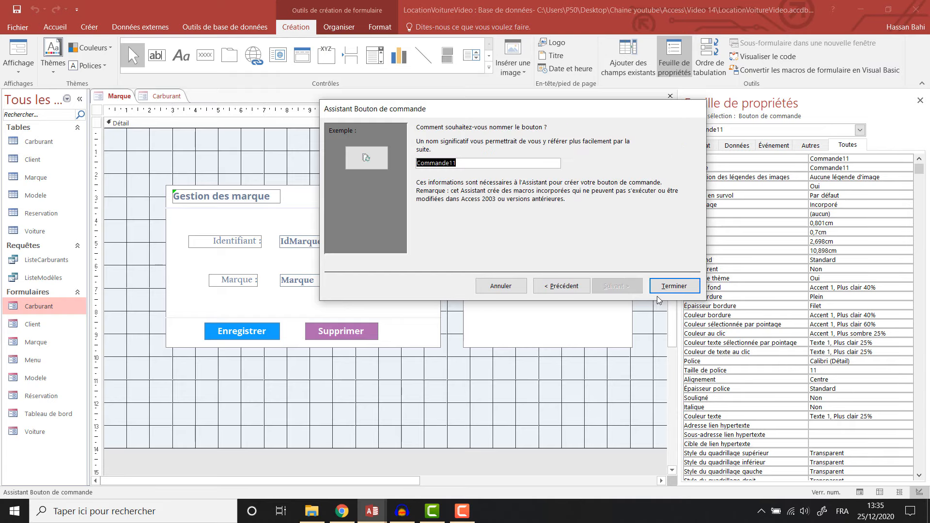
pyautogui.click(658, 290)
# Add a command button about 0,7 × 0,9 cm between the refresh and print buttons with the navigation action "Rechercher un enregistrement"
pyautogui.moveTo(382, 187); pyautogui.dragTo(398, 208)
pyautogui.click(461, 197)
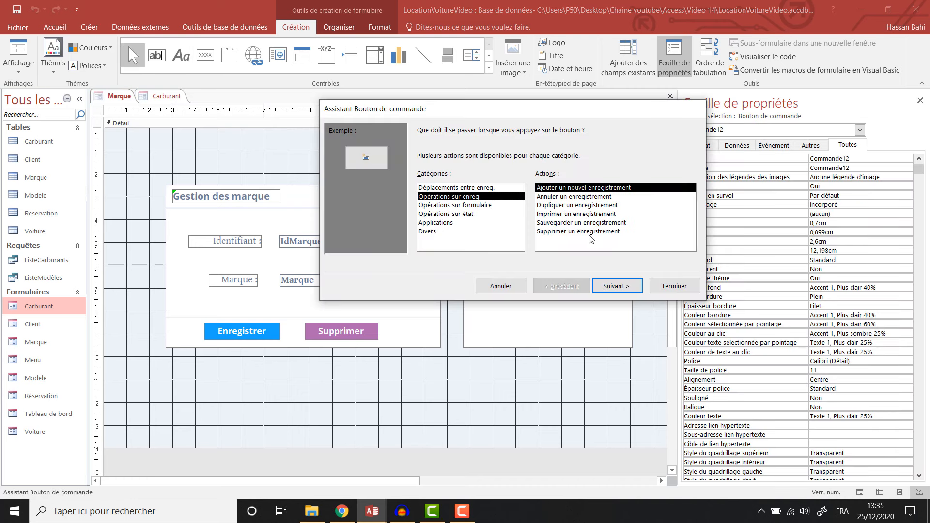
pyautogui.click(501, 205)
pyautogui.click(460, 188)
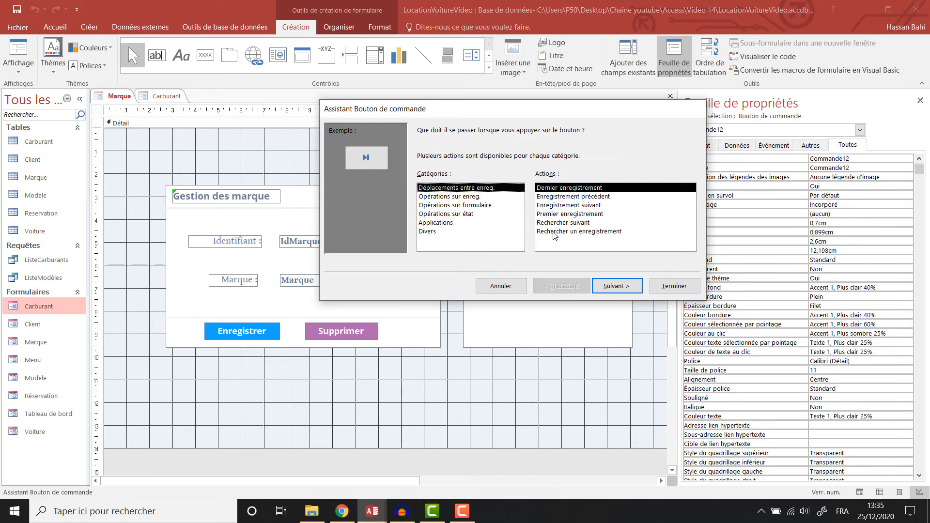
pyautogui.click(554, 231)
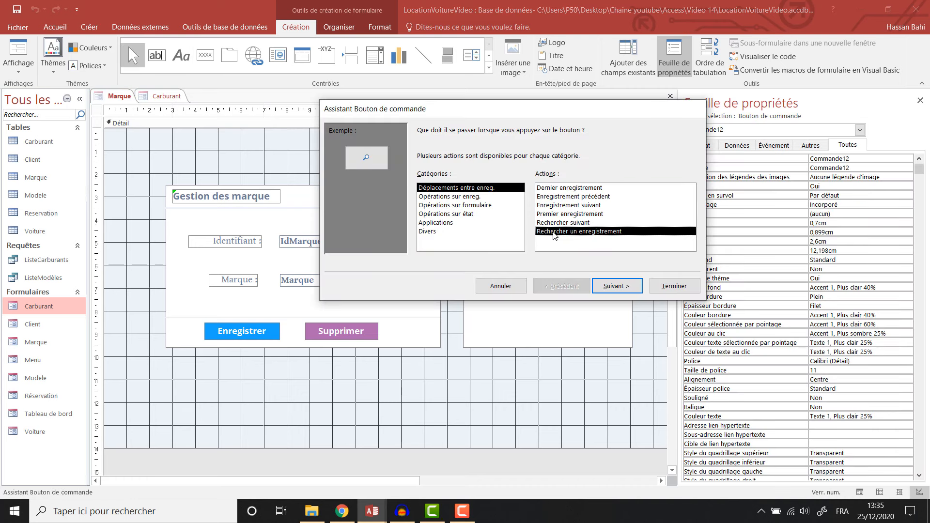
pyautogui.click(616, 286)
# Give the search button the picture search.png from the ImagesApp folder and finish the button wizard
pyautogui.click(652, 203)
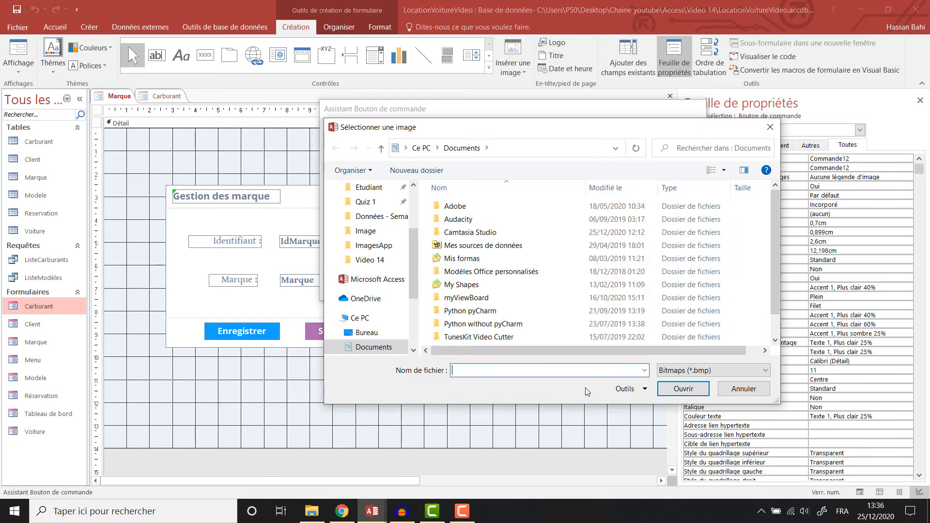
pyautogui.click(660, 371)
pyautogui.click(374, 246)
pyautogui.click(713, 370)
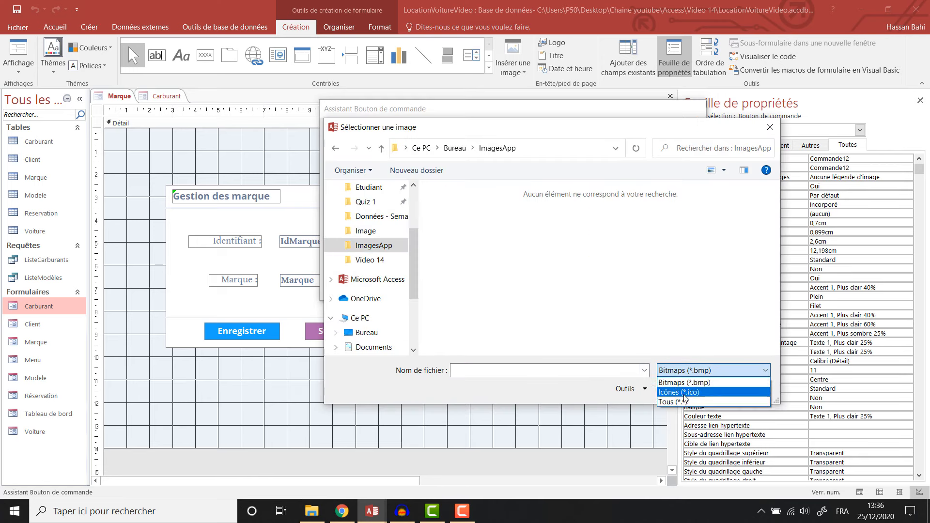
pyautogui.click(679, 405)
pyautogui.scroll(-5, 644, 300)
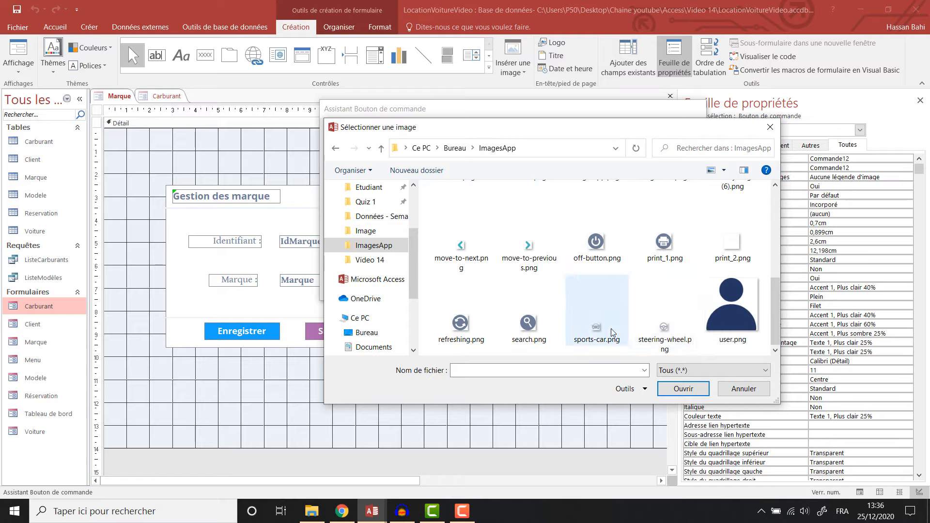
pyautogui.scroll(1, 596, 309)
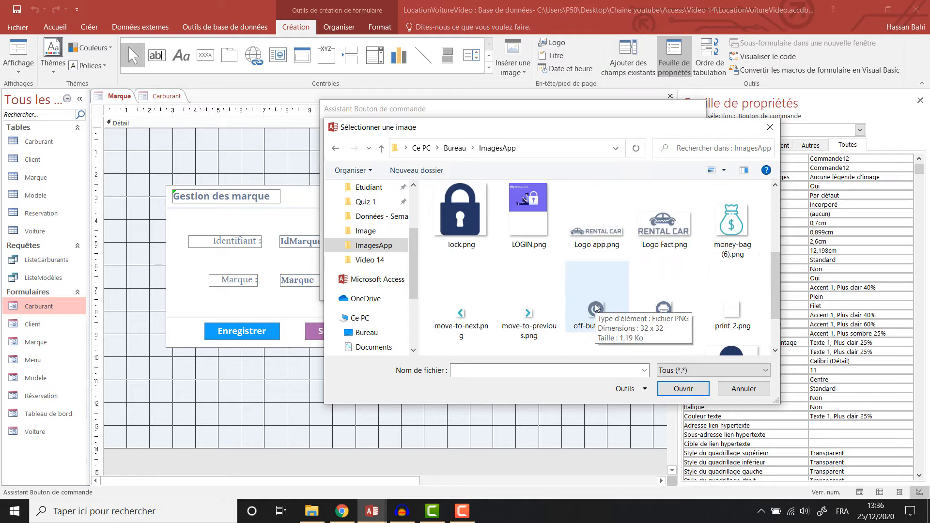
pyautogui.scroll(2, 597, 309)
pyautogui.scroll(-3, 619, 291)
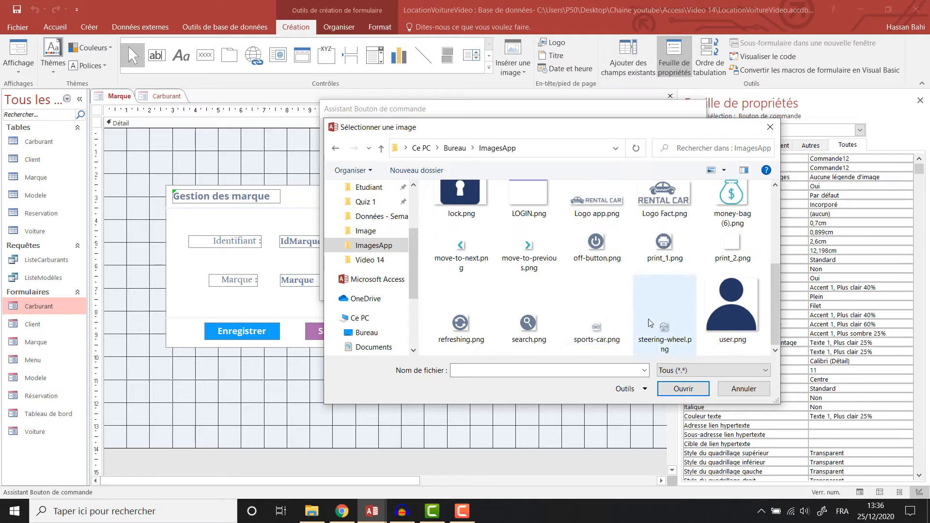
pyautogui.doubleClick(528, 322)
pyautogui.click(638, 289)
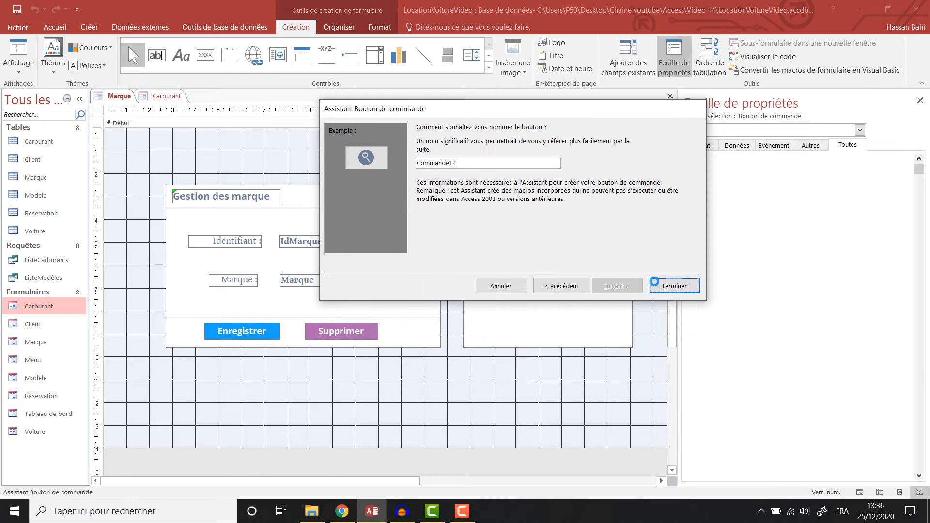
pyautogui.click(662, 284)
# Replace the refresh button's picture with refreshing.png from the ImagesApp folder
pyautogui.click(870, 177)
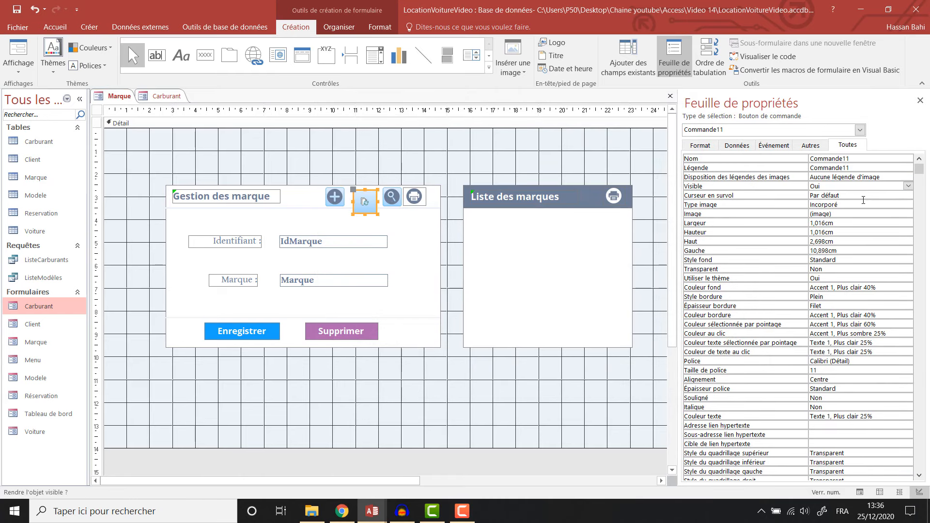
pyautogui.click(867, 214)
pyautogui.click(909, 214)
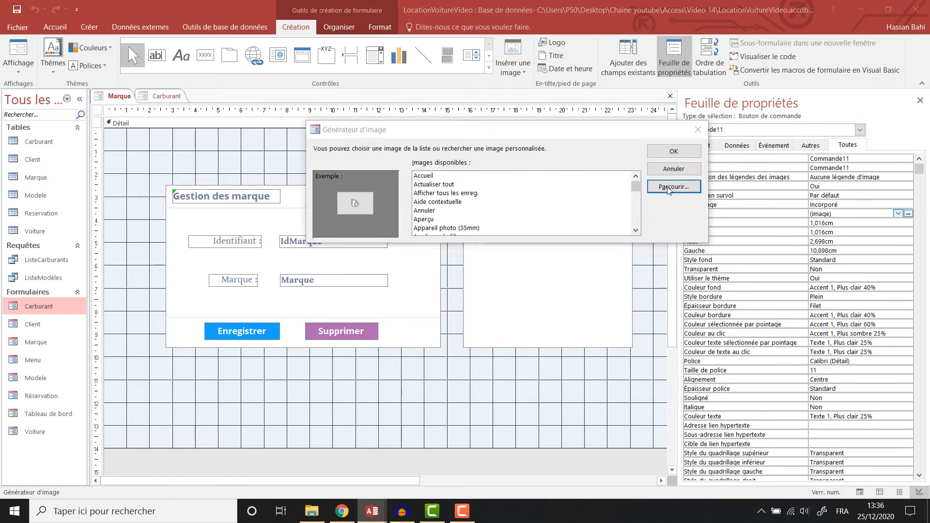
pyautogui.click(649, 188)
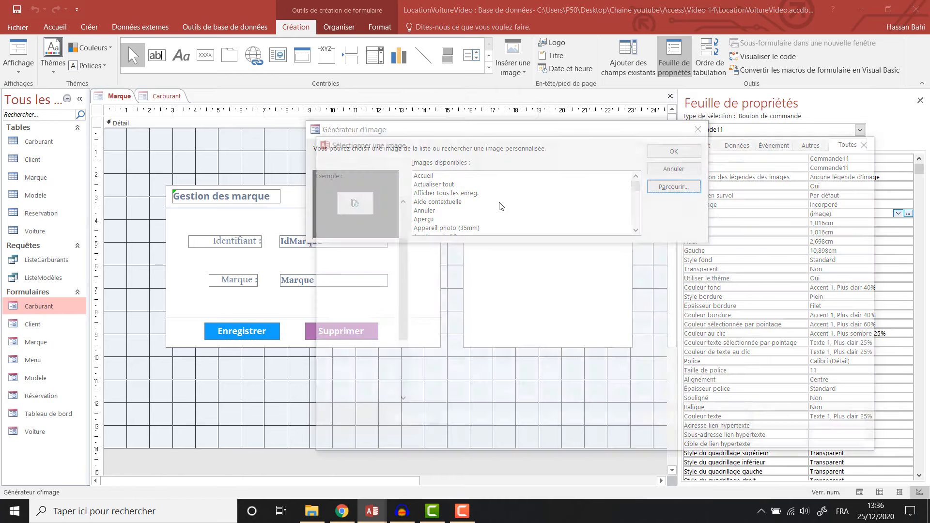
pyautogui.click(837, 282)
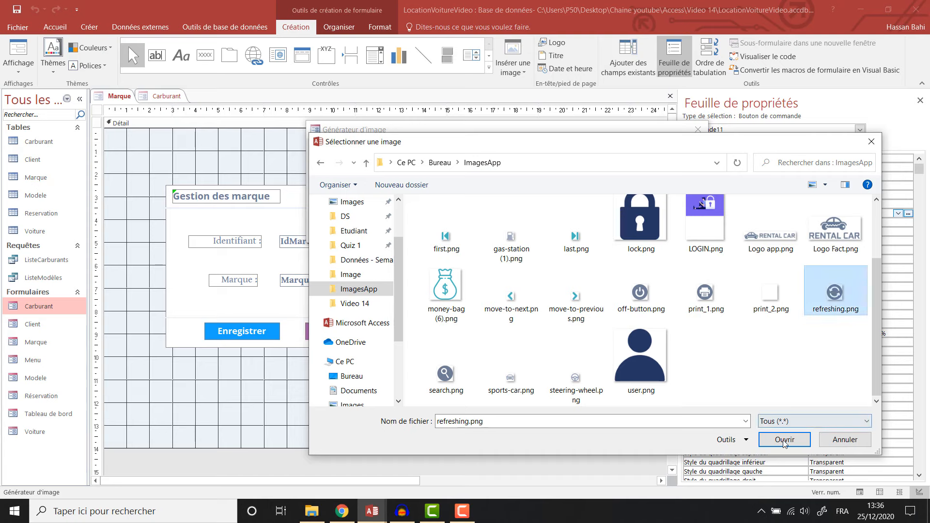
pyautogui.click(782, 439)
pyautogui.click(673, 152)
# Set the height of the add, refresh and search buttons together to 0,8 cm
pyautogui.keyDown('shift'); pyautogui.click(392, 197); pyautogui.keyUp('shift')
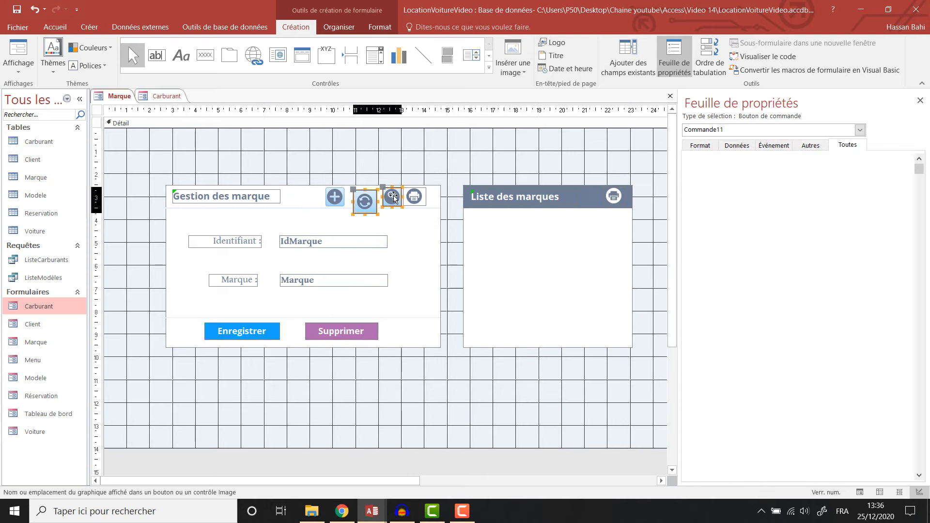
pyautogui.keyDown('shift'); pyautogui.click(334, 197); pyautogui.keyUp('shift')
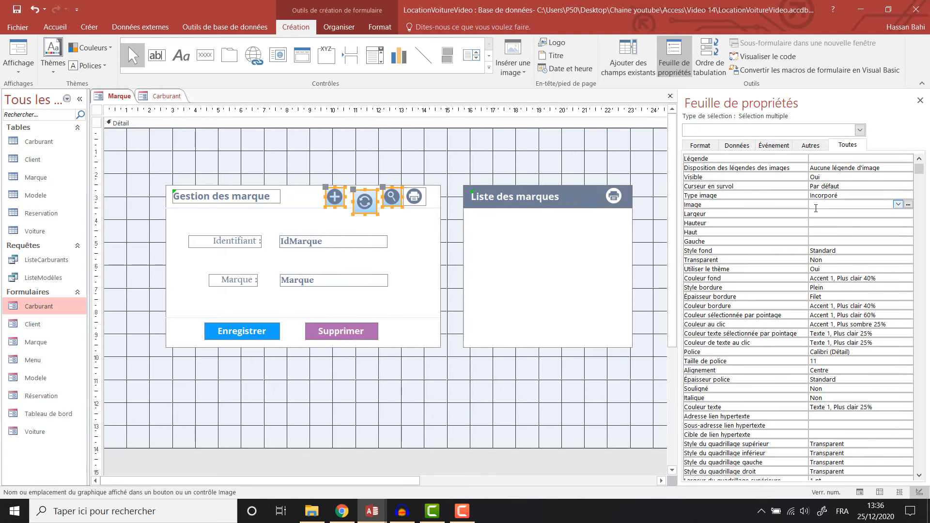
pyautogui.click(817, 223)
pyautogui.write('0,8')
pyautogui.press('Return')
# Make the outline and fill of the add, refresh, search and print buttons in the Gestion des marque header transparent
pyautogui.keyDown('shift'); pyautogui.click(415, 196); pyautogui.keyUp('shift')
pyautogui.click(380, 28)
pyautogui.click(555, 56)
pyautogui.click(554, 254)
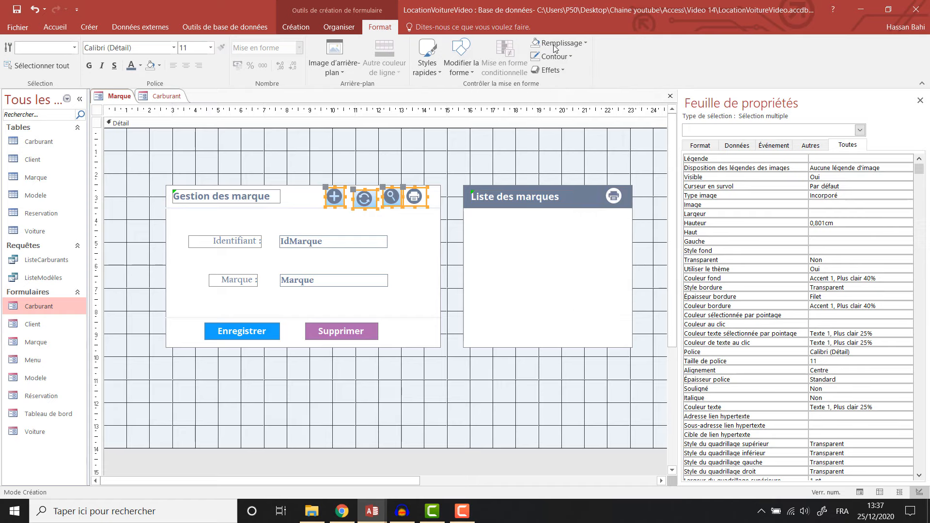
pyautogui.click(555, 44)
pyautogui.click(557, 237)
# Align the four header icon buttons along their top edges and space them equally in the horizontal direction
pyautogui.click(340, 28)
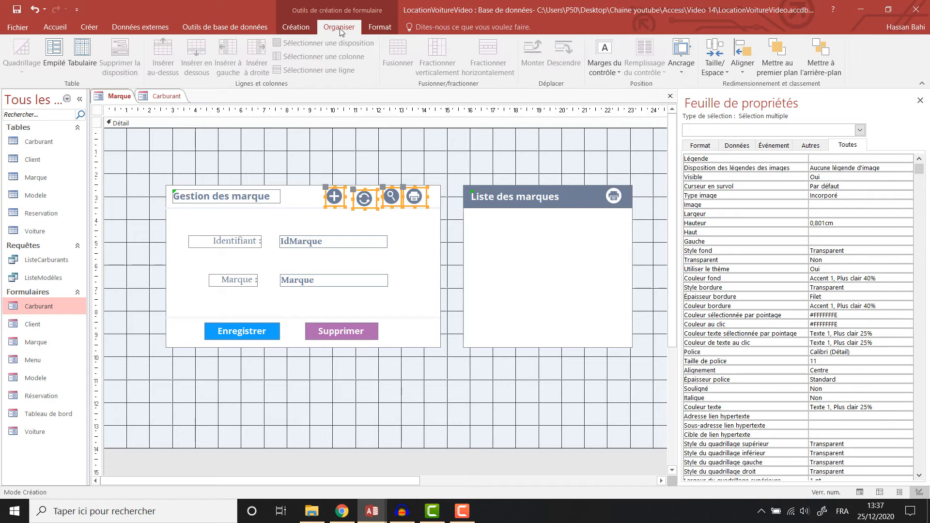
pyautogui.click(737, 70)
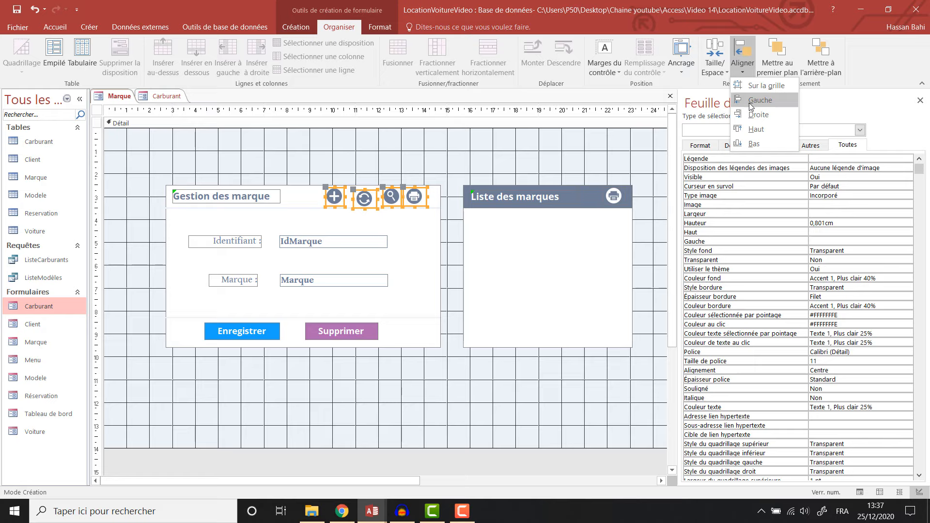
pyautogui.click(752, 132)
pyautogui.click(729, 71)
pyautogui.click(742, 216)
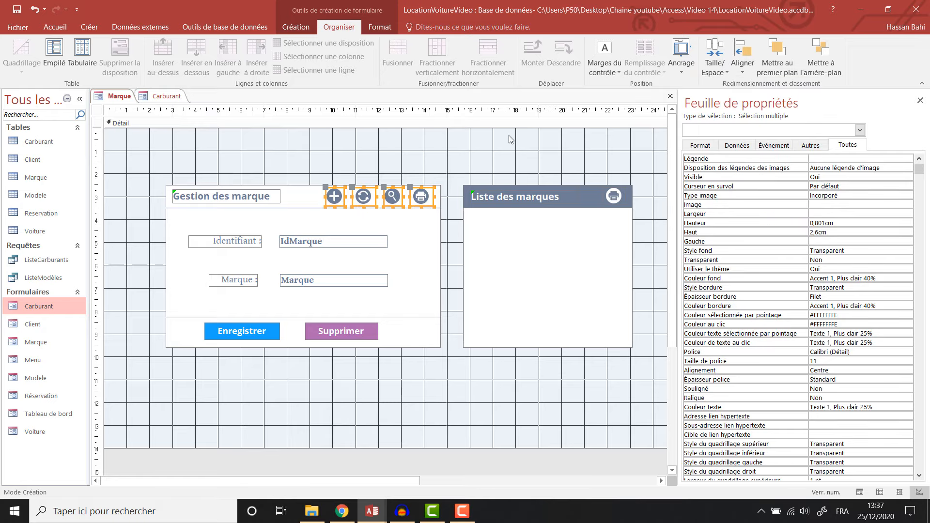
pyautogui.click(454, 167)
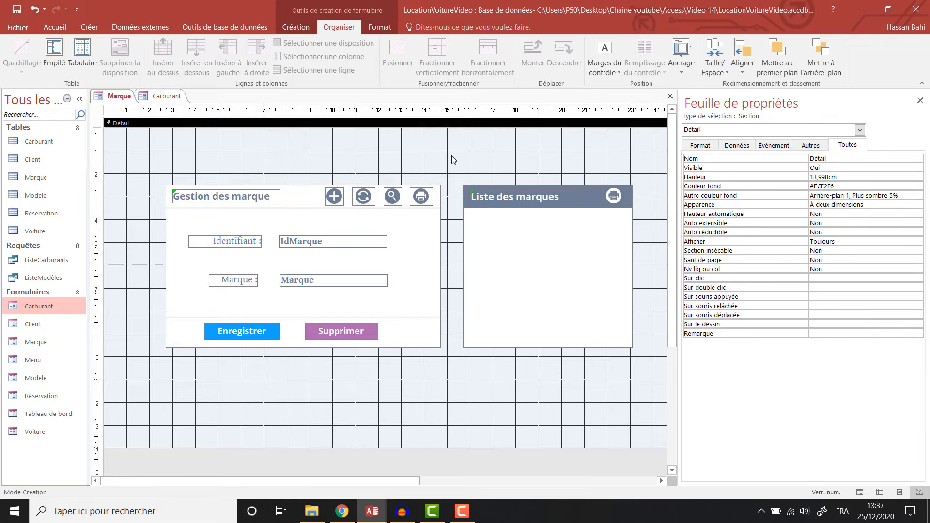
# Add a command button about 0,8 cm square below the Marque label, just above the Enregistrer button
pyautogui.click(290, 27)
pyautogui.click(206, 55)
pyautogui.moveTo(199, 296); pyautogui.dragTo(218, 314)
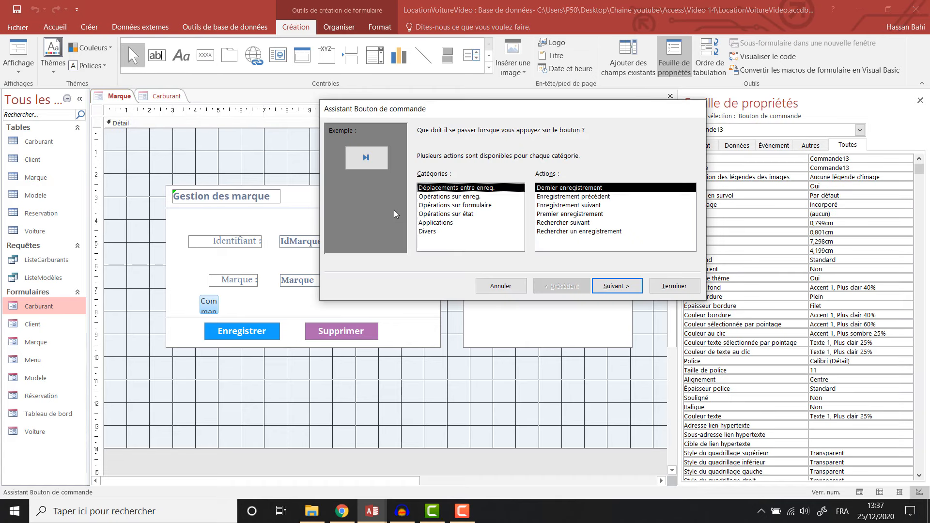
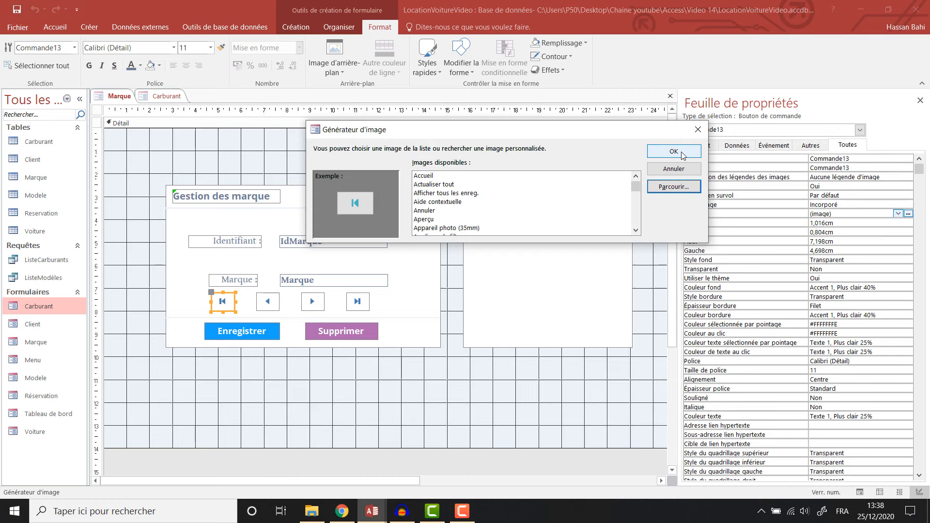
# Confirm the first-record button's chosen image and set the last-record button's image to last.png from the ImagesApp folder
pyautogui.click(679, 150)
pyautogui.click(358, 301)
pyautogui.click(911, 214)
pyautogui.click(673, 187)
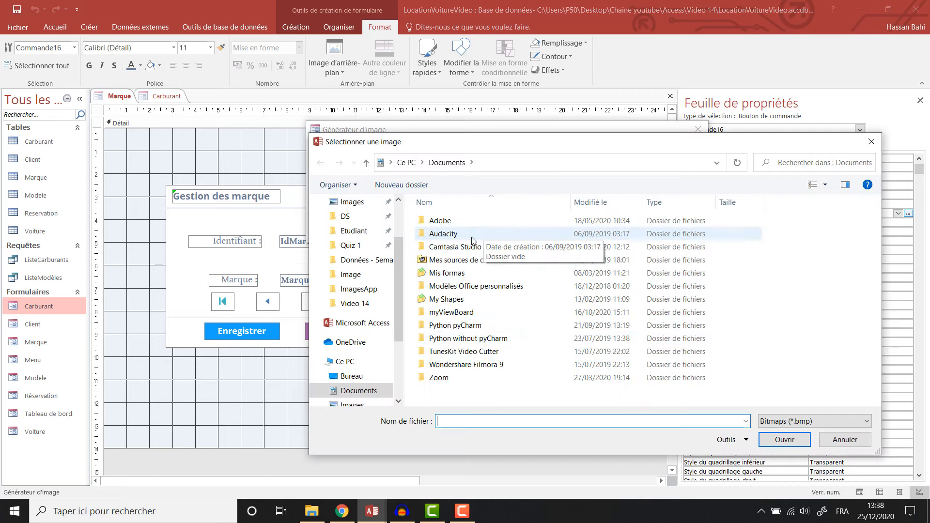
pyautogui.click(368, 293)
pyautogui.click(814, 421)
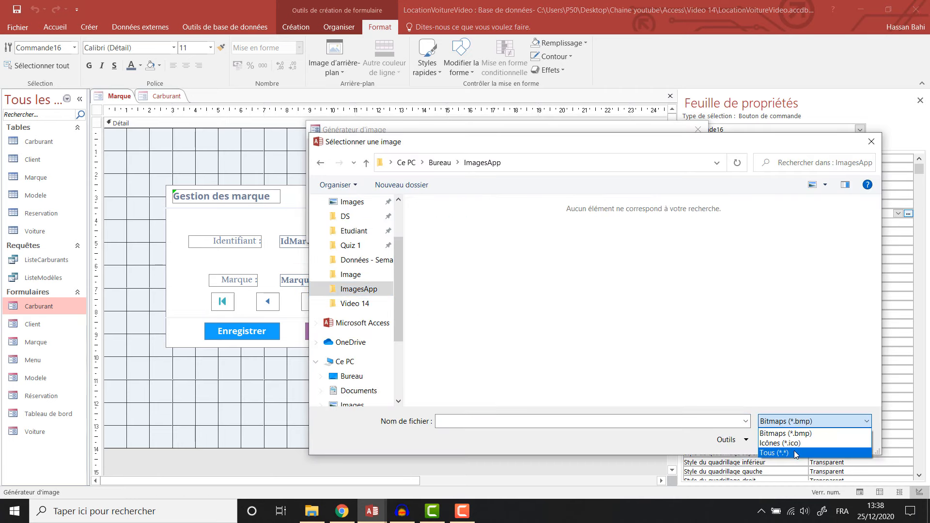
pyautogui.click(785, 453)
pyautogui.click(593, 310)
pyautogui.click(785, 439)
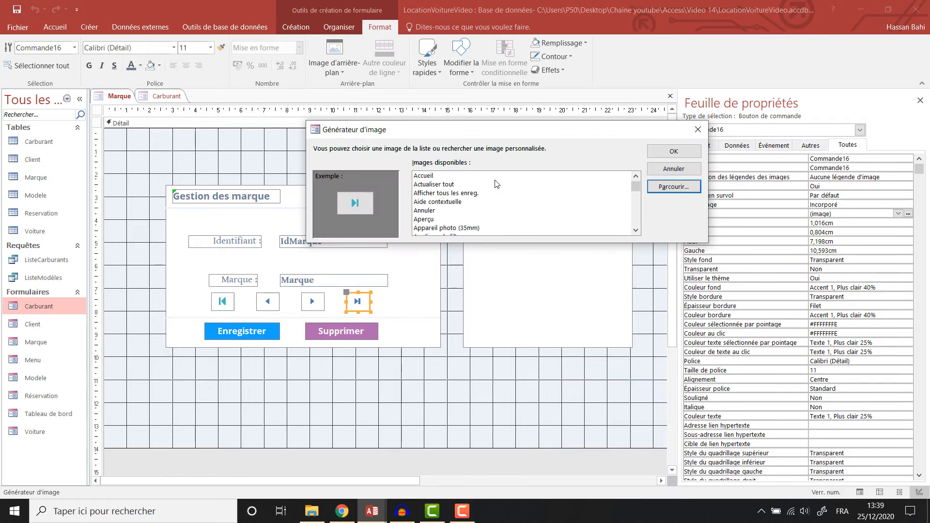
pyautogui.click(674, 153)
# Replace the previous-record button's image with move-to-next.png from the ImagesApp folder, showing files of all types
pyautogui.click(268, 302)
pyautogui.click(852, 214)
pyautogui.click(908, 213)
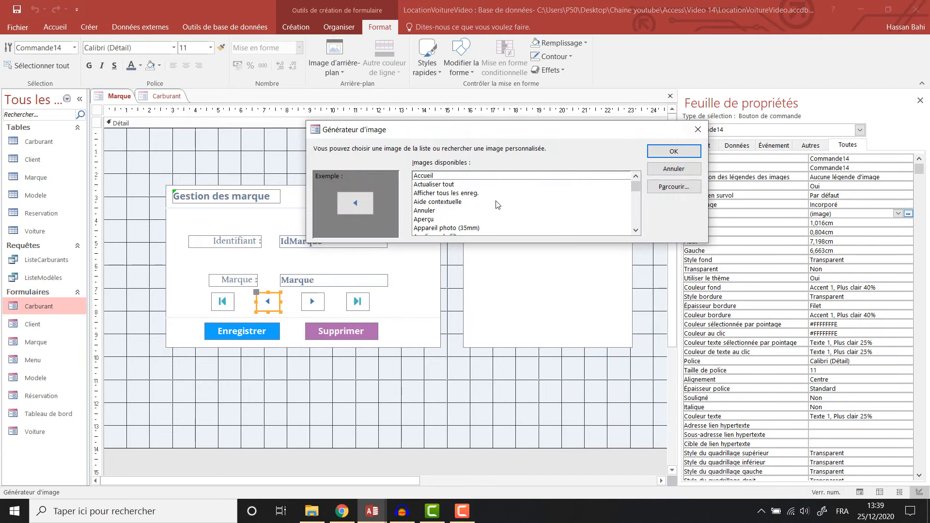
pyautogui.click(674, 187)
pyautogui.click(359, 289)
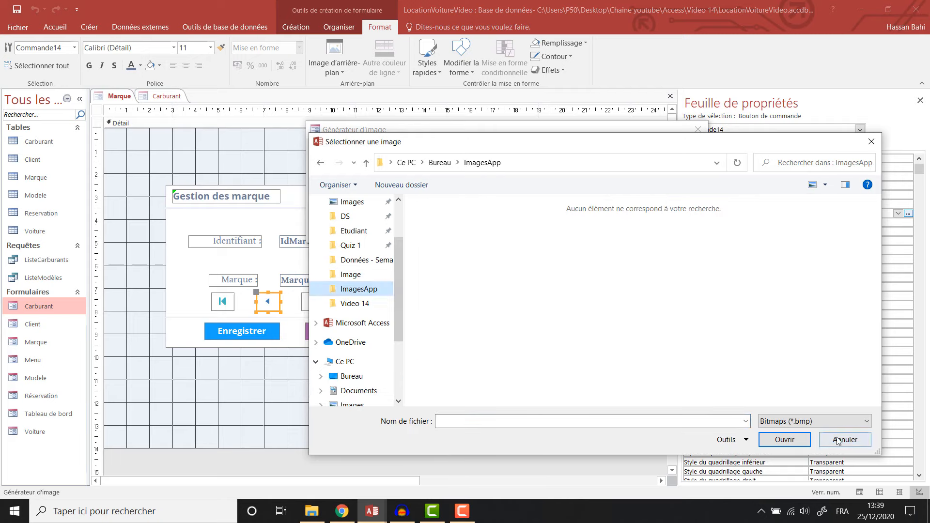
pyautogui.click(814, 421)
pyautogui.click(818, 453)
pyautogui.click(507, 373)
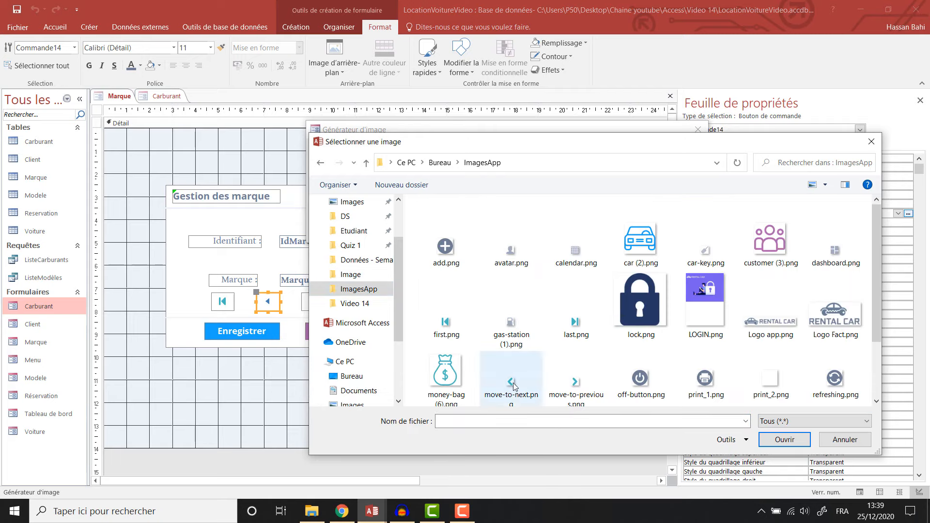
pyautogui.click(785, 439)
pyautogui.click(673, 151)
# Replace the next-record button's image with move-to-previous.png from the ImagesApp folder
pyautogui.click(313, 301)
pyautogui.click(853, 213)
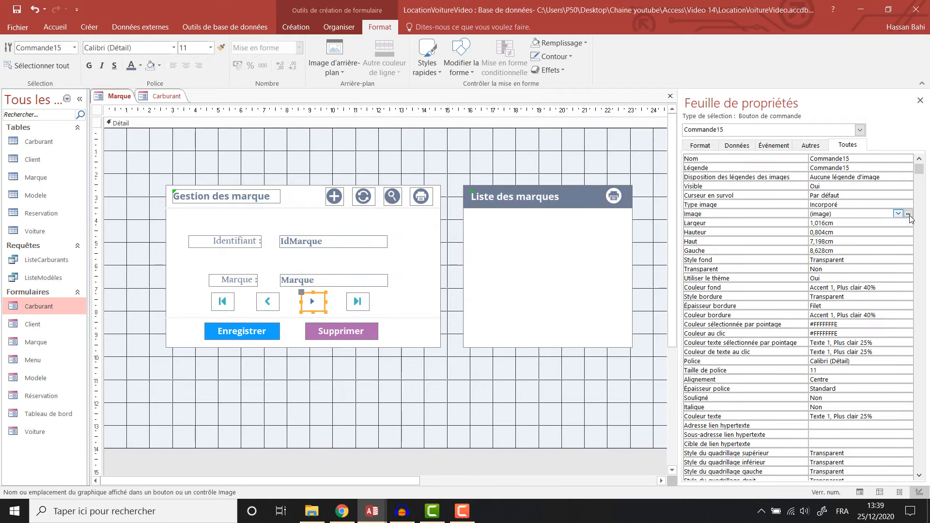
pyautogui.click(909, 214)
pyautogui.click(673, 187)
pyautogui.click(358, 289)
pyautogui.click(815, 422)
pyautogui.click(789, 450)
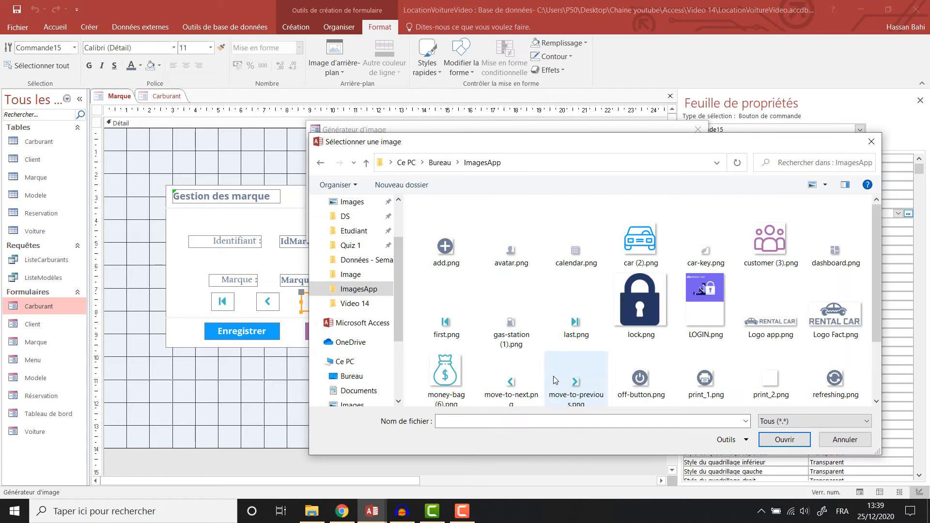
pyautogui.click(785, 439)
pyautogui.click(674, 151)
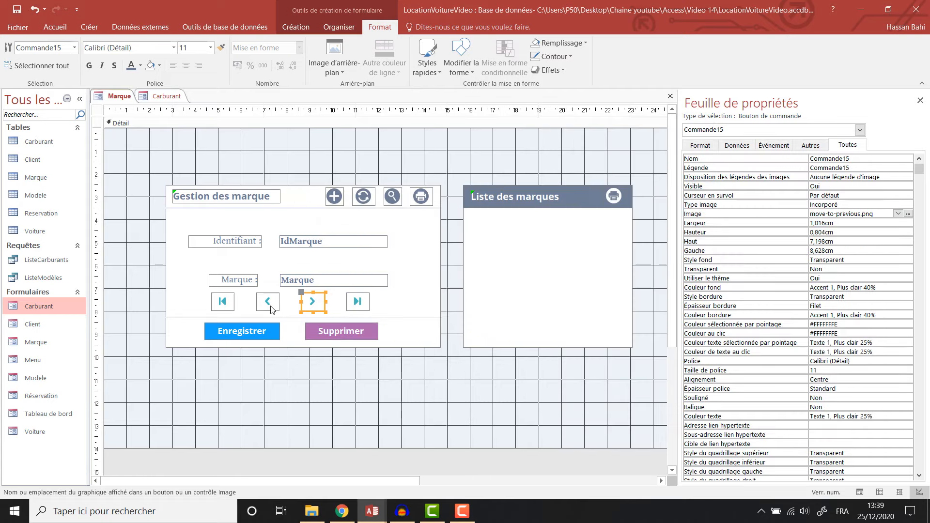
pyautogui.click(296, 373)
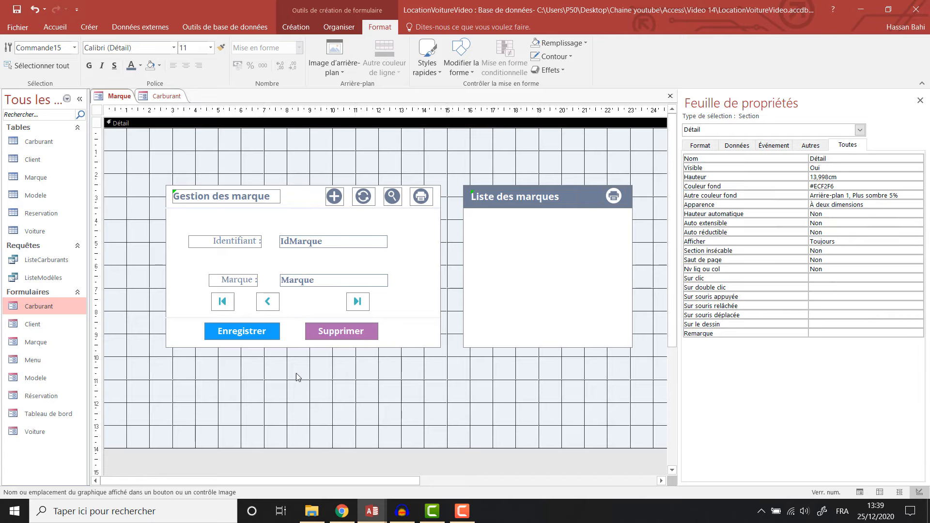
# Create a new query on the Marque table containing the IdMarque and Marque fields
pyautogui.click(296, 28)
pyautogui.click(89, 27)
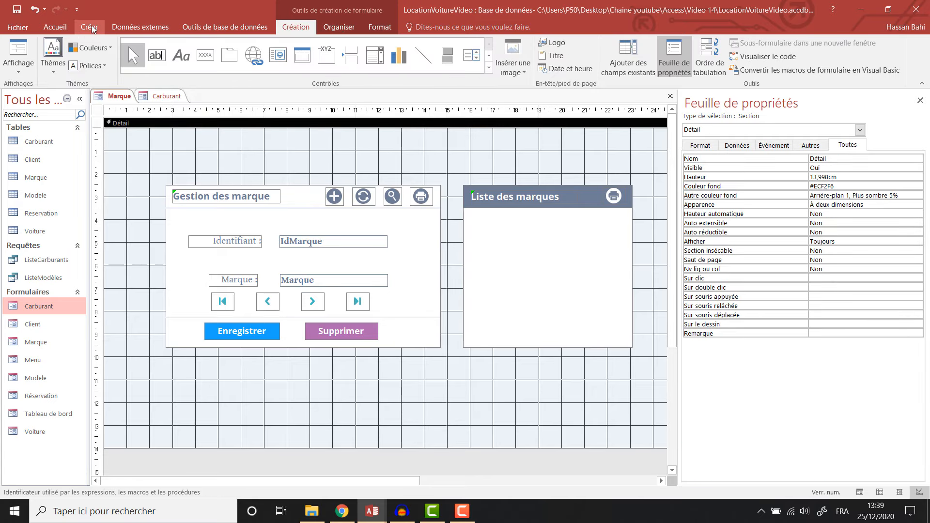
pyautogui.click(204, 57)
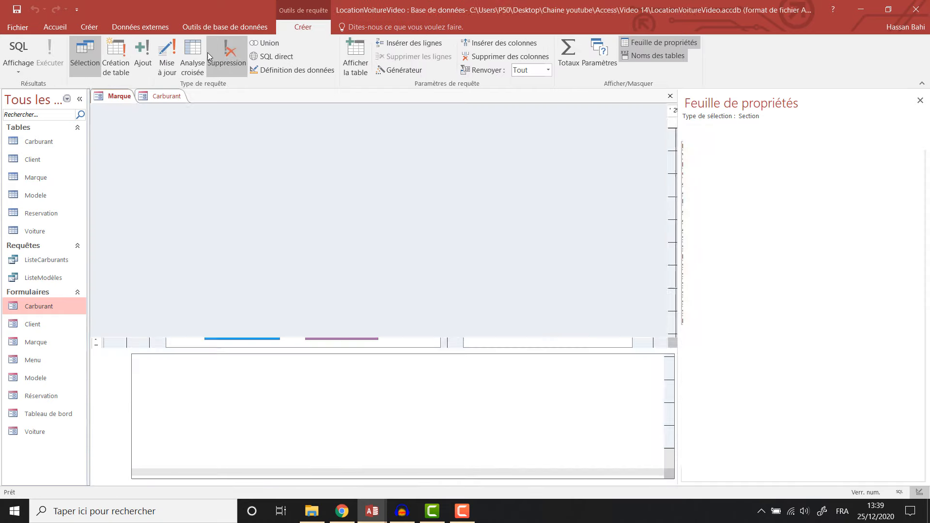
pyautogui.click(392, 237)
pyautogui.click(486, 483)
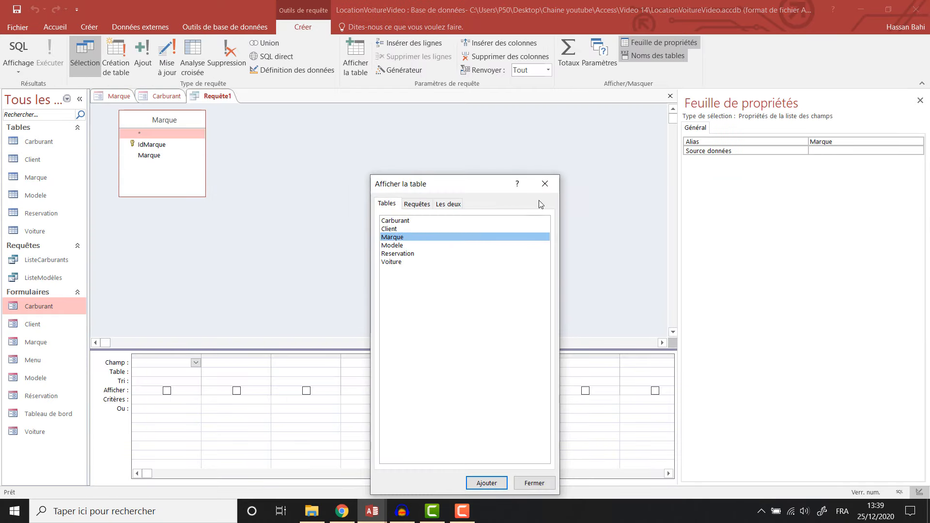
pyautogui.click(545, 183)
pyautogui.doubleClick(151, 145)
pyautogui.doubleClick(150, 155)
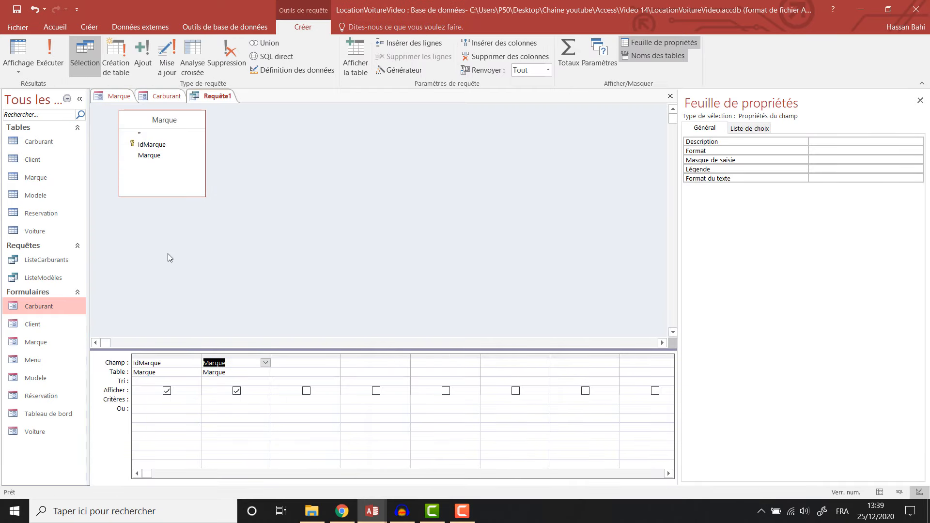
# Give the query's IdMarque column the alias Identifiant, widen the column slightly and run the query
pyautogui.click(135, 362)
pyautogui.write('Identifiant :')
pyautogui.moveTo(201, 354); pyautogui.dragTo(210, 354)
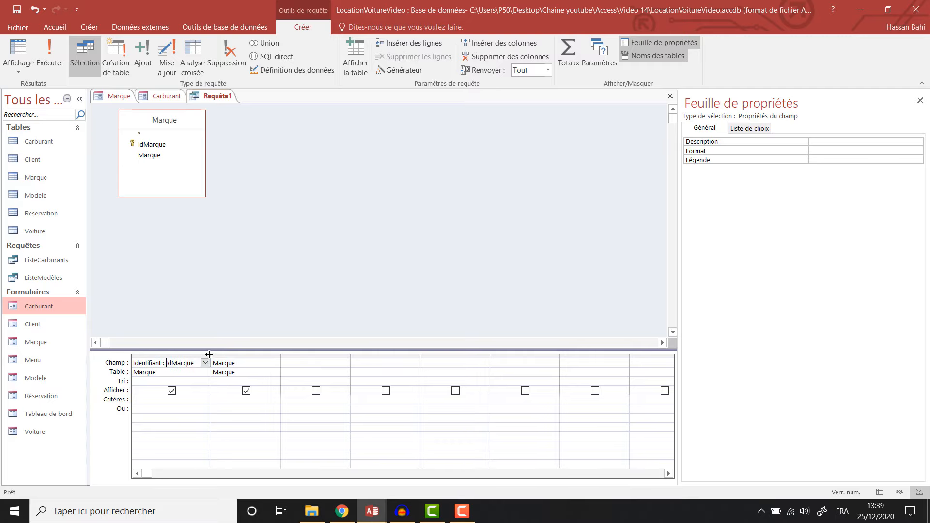
pyautogui.click(50, 56)
# Save the query as ListeMarques and close it
pyautogui.rightClick(209, 97)
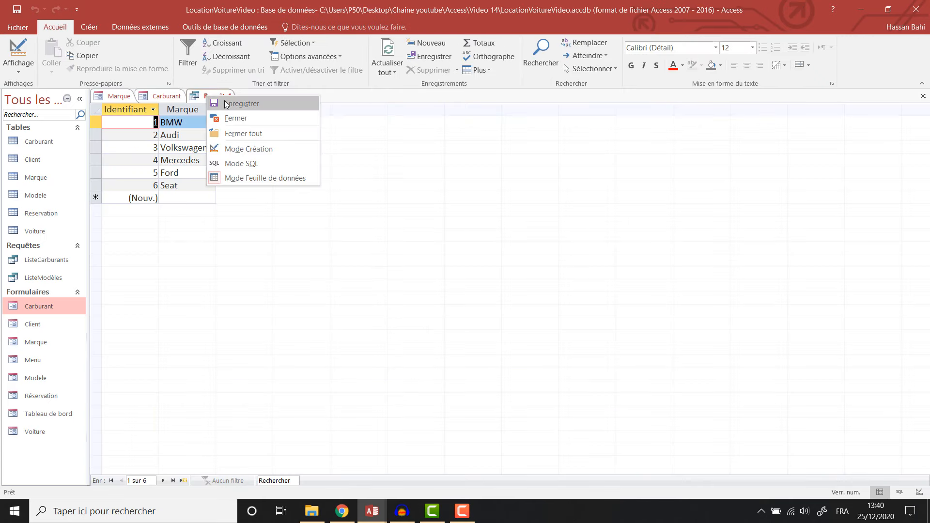
pyautogui.click(227, 104)
pyautogui.write('Lis')
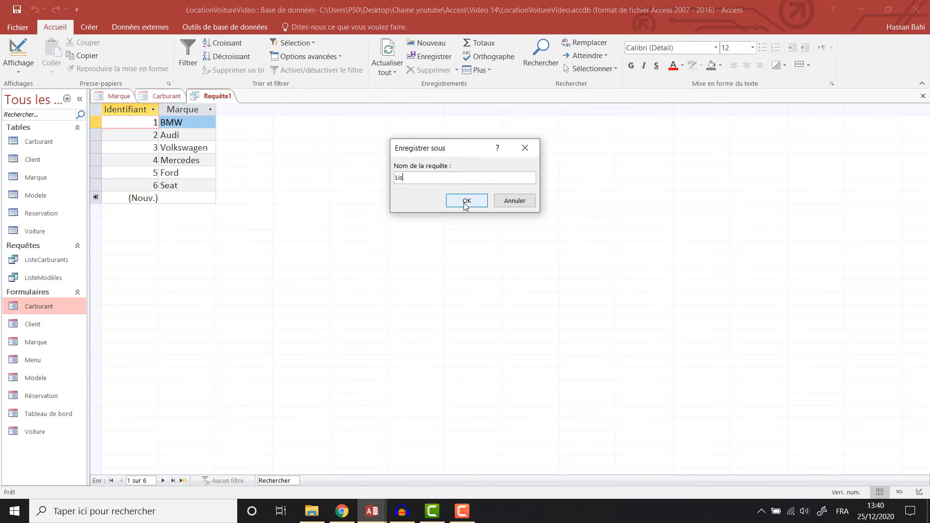
pyautogui.write('te')
pyautogui.press('BackSpace')
pyautogui.write('teMarques')
pyautogui.click(465, 202)
pyautogui.rightClick(218, 96)
pyautogui.click(233, 116)
pyautogui.click(339, 27)
pyautogui.click(378, 26)
pyautogui.click(344, 26)
pyautogui.click(298, 27)
pyautogui.click(380, 27)
pyautogui.click(340, 27)
pyautogui.click(380, 28)
# Draw a list box about 6,4 by 3,2 cm in the Liste des marques panel, taking its values from the ListeMarques query
pyautogui.click(307, 26)
pyautogui.click(471, 55)
pyautogui.moveTo(474, 233); pyautogui.dragTo(612, 304)
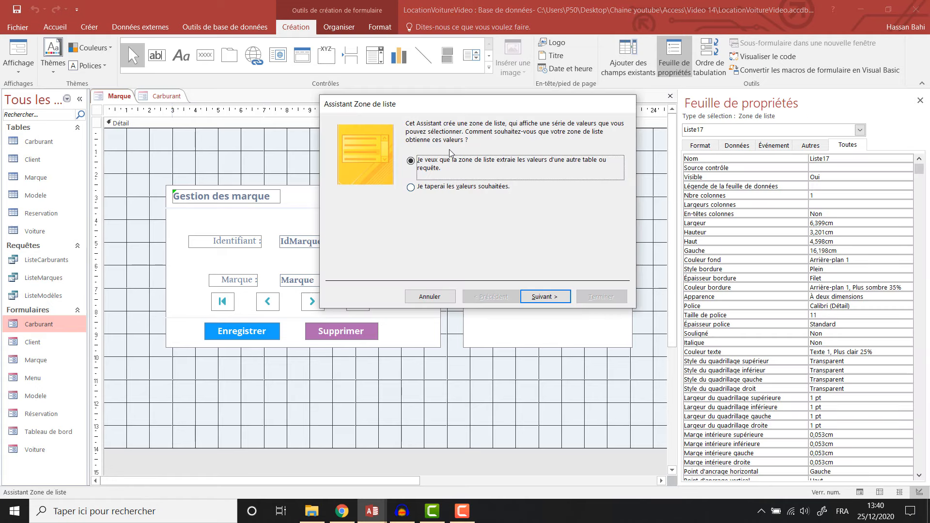
pyautogui.click(537, 296)
pyautogui.click(486, 245)
pyautogui.click(465, 172)
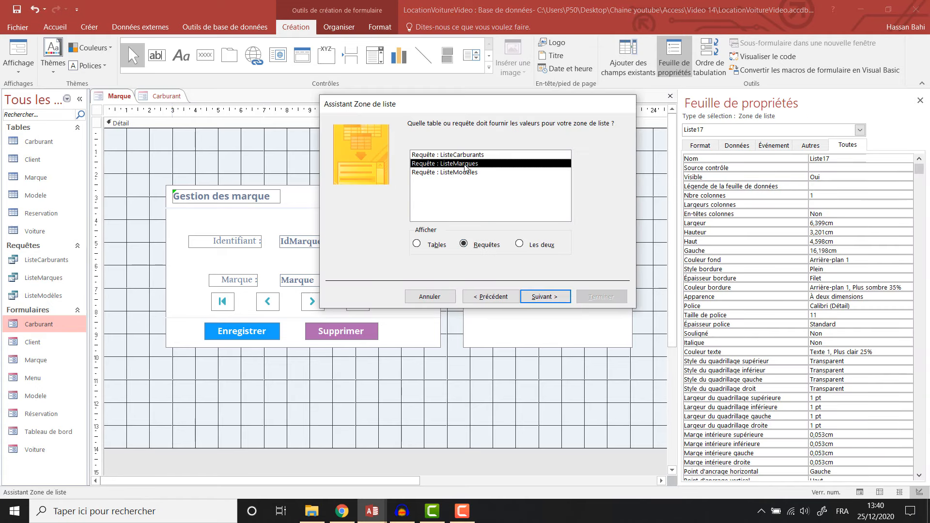
# Include both ListeMarques fields in the list box, leave the sort order empty and complete the wizard
pyautogui.click(551, 290)
pyautogui.click(451, 222)
pyautogui.click(546, 297)
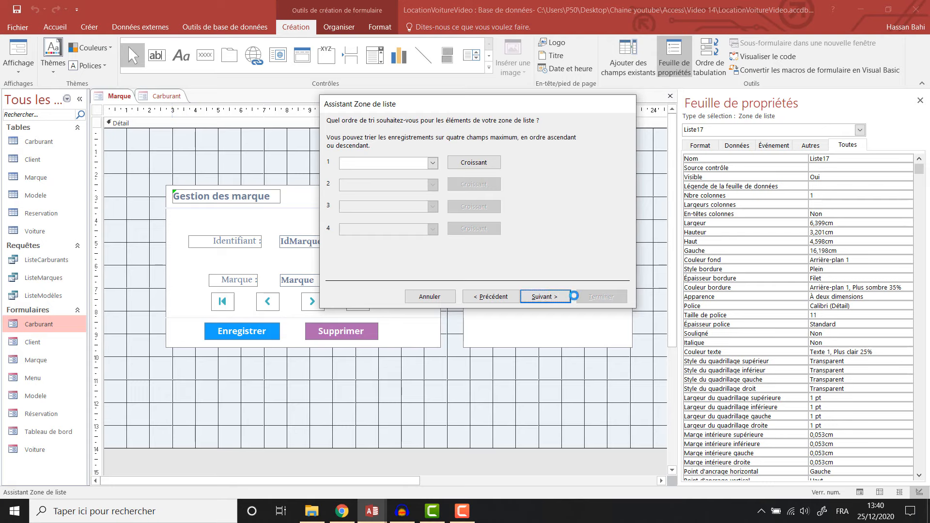
pyautogui.click(557, 296)
pyautogui.click(601, 410)
# Delete the list box's Identifiant label, centre the list box in the Liste des marques panel and enlarge it to about 4,5 cm high
pyautogui.click(445, 242)
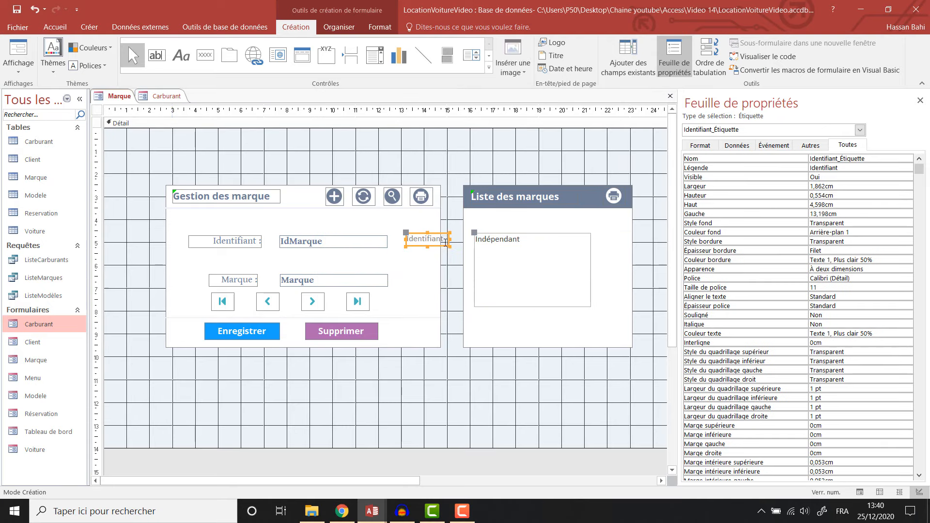
pyautogui.press('Delete')
pyautogui.click(480, 240)
pyautogui.moveTo(544, 240); pyautogui.dragTo(557, 234)
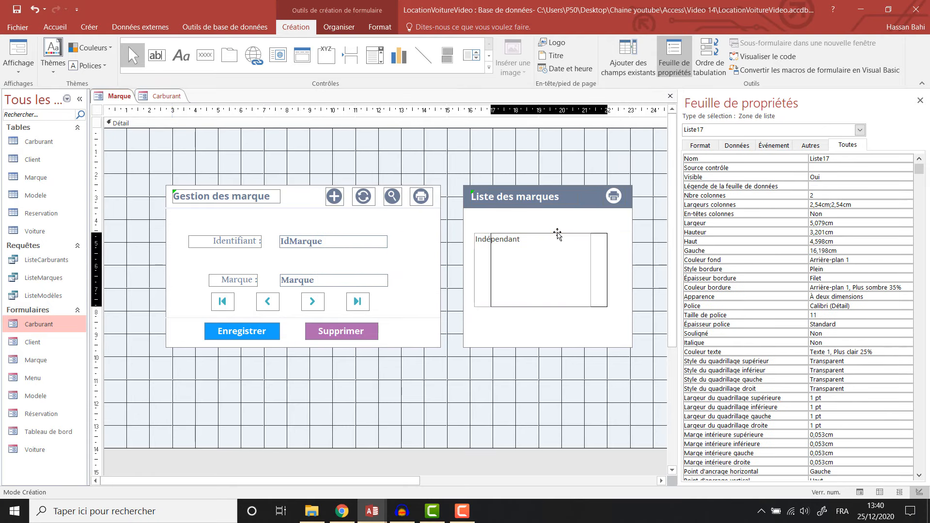
pyautogui.moveTo(549, 304); pyautogui.dragTo(548, 333)
# Turn on column headings for the brand list box by setting En-têtes colonnes to Oui
pyautogui.click(701, 146)
pyautogui.click(855, 186)
pyautogui.click(908, 186)
pyautogui.click(890, 195)
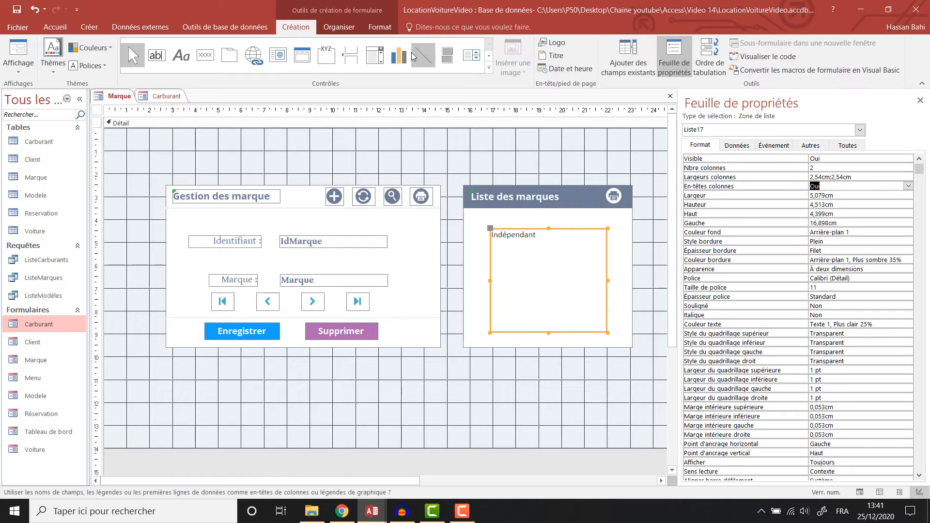
# Set the brand list box's font to Gentium Book Basic and its text color to #6F7D95
pyautogui.click(380, 26)
pyautogui.click(148, 48)
pyautogui.write('Gentium Book Basic')
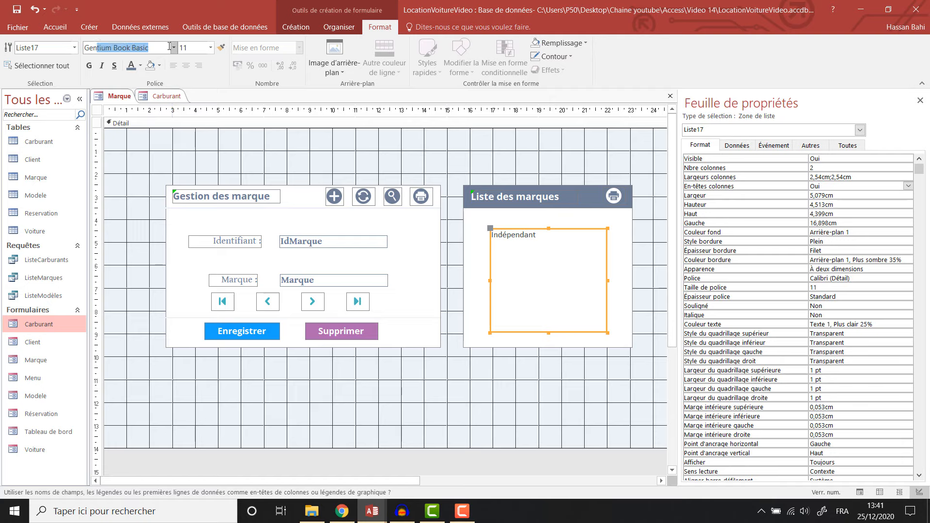
pyautogui.press('Return')
pyautogui.click(132, 66)
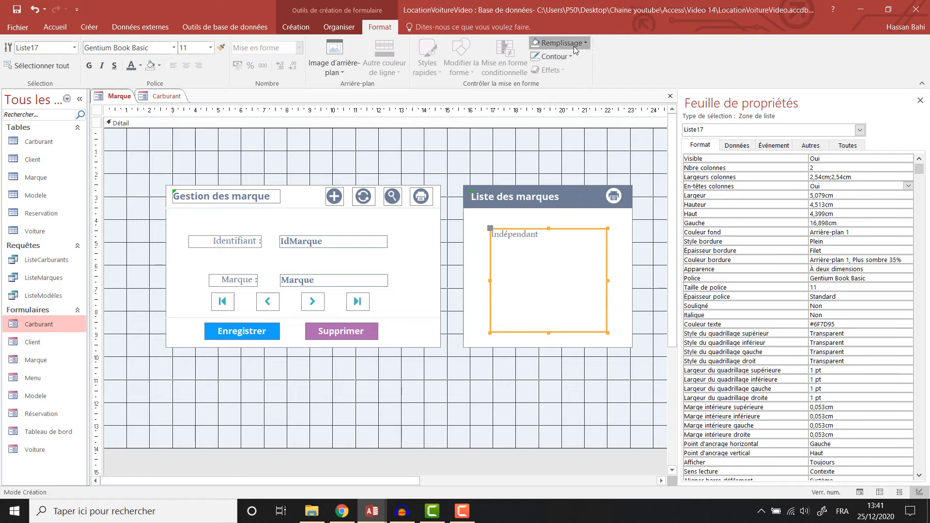
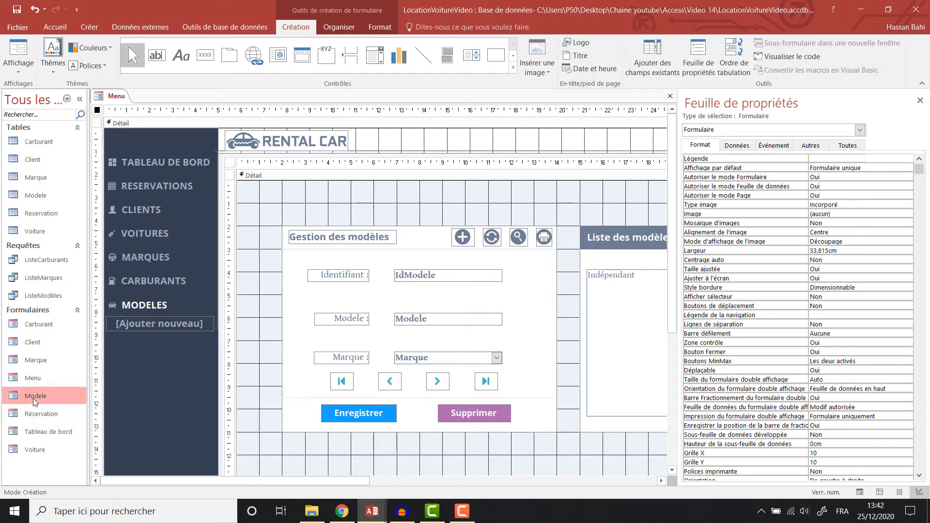
# Close the Menu form and open the Marque, Carburant and Modele forms in design view
pyautogui.click(58, 271)
pyautogui.rightClick(117, 92)
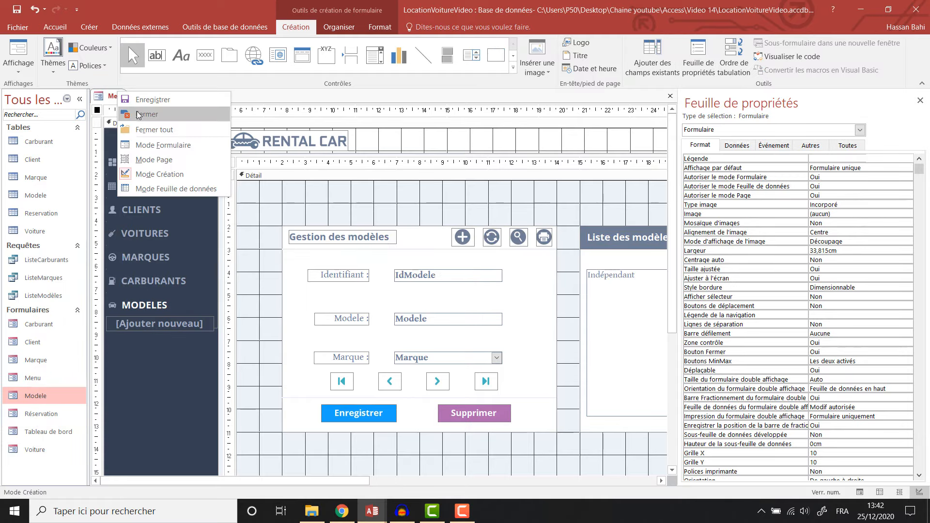
pyautogui.click(145, 115)
pyautogui.rightClick(36, 382)
pyautogui.rightClick(20, 355)
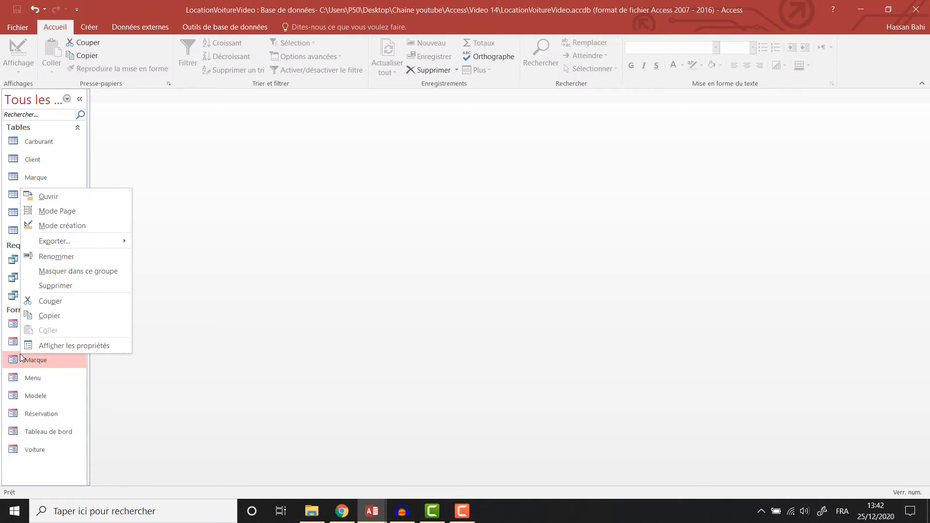
pyautogui.click(61, 226)
pyautogui.rightClick(29, 323)
pyautogui.click(84, 357)
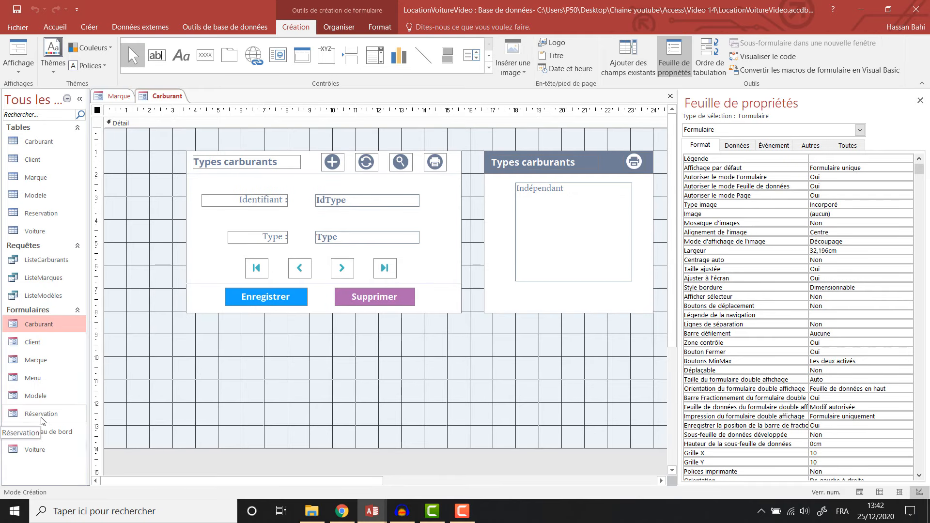
pyautogui.rightClick(49, 398)
pyautogui.click(138, 268)
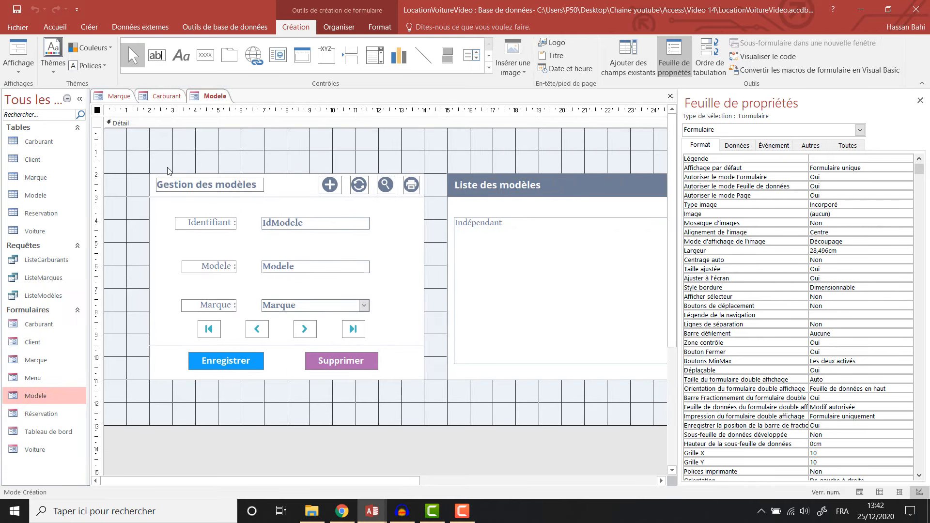
# Narrow the property sheet and move all the Modele form's controls up so the panels start about 1 cm below the form's top edge
pyautogui.moveTo(679, 391); pyautogui.dragTo(854, 370)
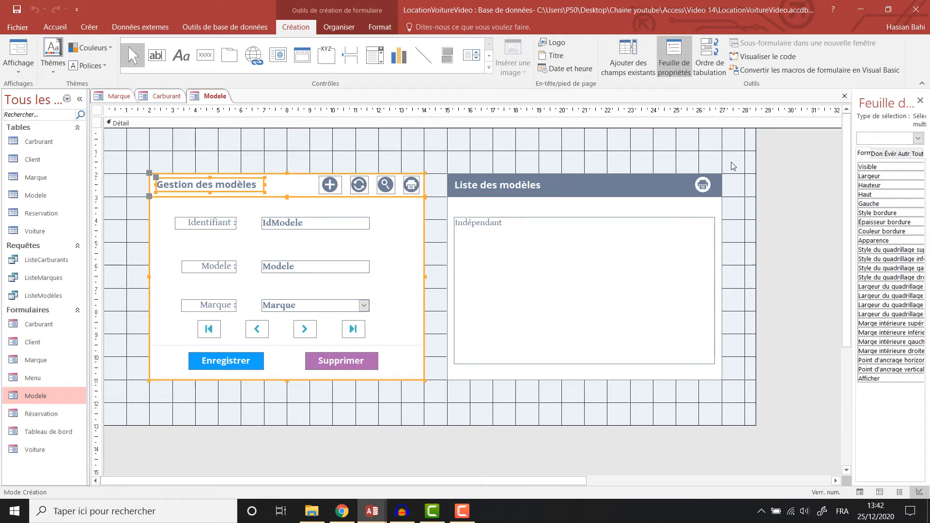
pyautogui.moveTo(733, 162); pyautogui.dragTo(125, 401)
pyautogui.press('Up')
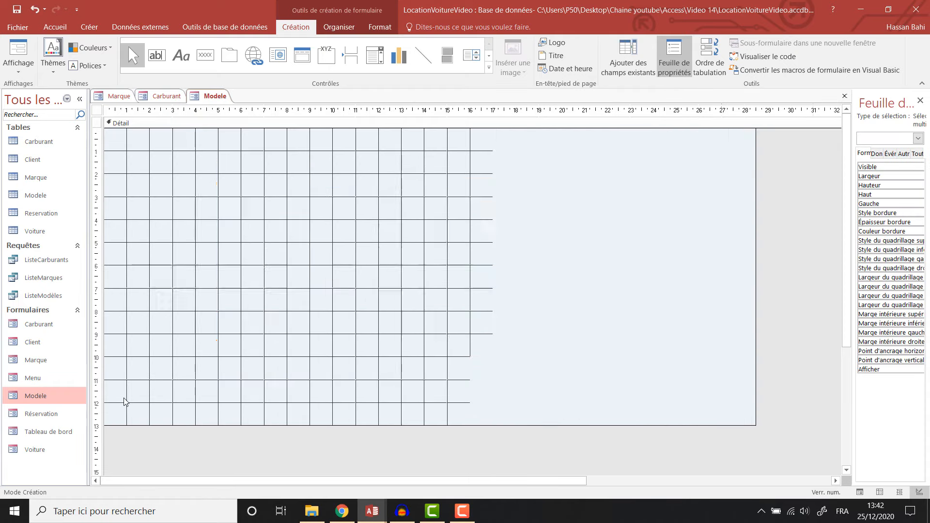
pyautogui.click(171, 99)
pyautogui.click(215, 96)
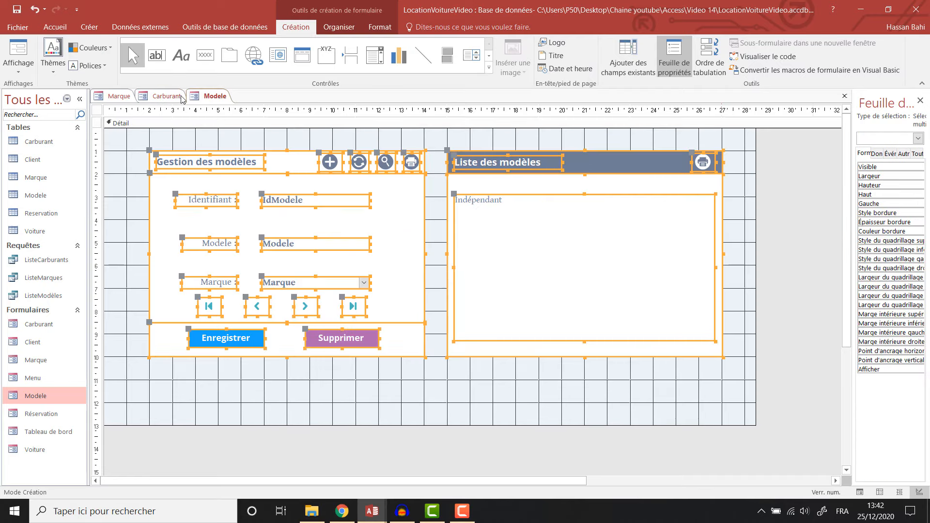
# Move the Carburant form's whole record panel with its controls left to about 2 cm from the form's left edge
pyautogui.click(167, 96)
pyautogui.moveTo(173, 144); pyautogui.dragTo(469, 320)
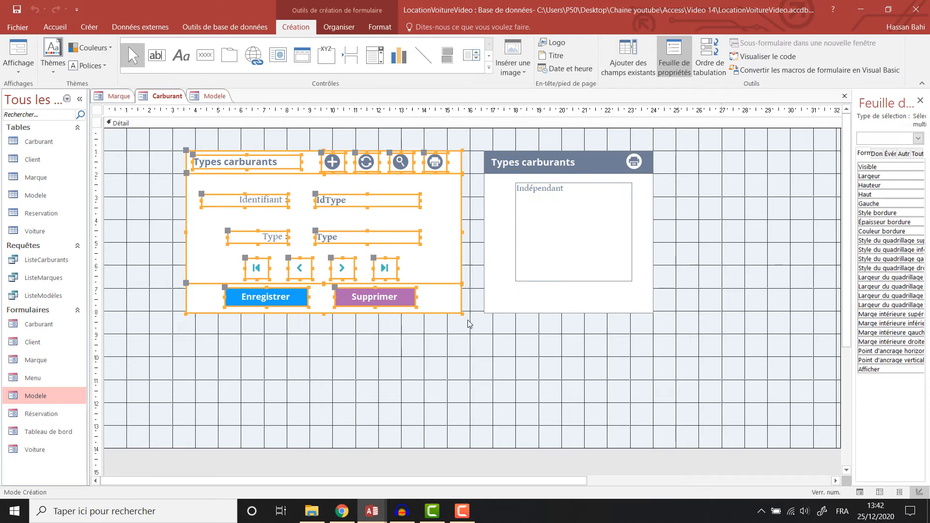
pyautogui.press('Left')
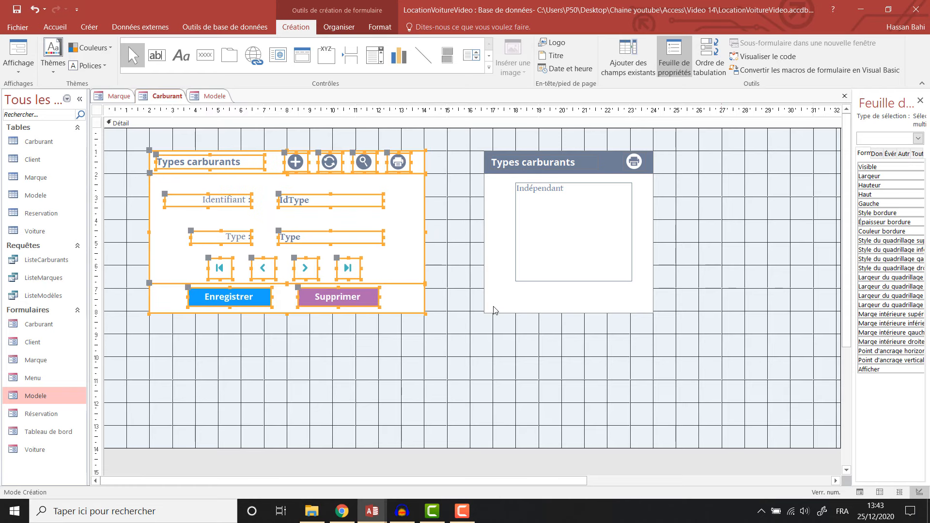
# Move the Marque form's whole record panel with its controls left to about 2 cm from the form's left edge
pyautogui.click(206, 97)
pyautogui.click(164, 96)
pyautogui.click(112, 96)
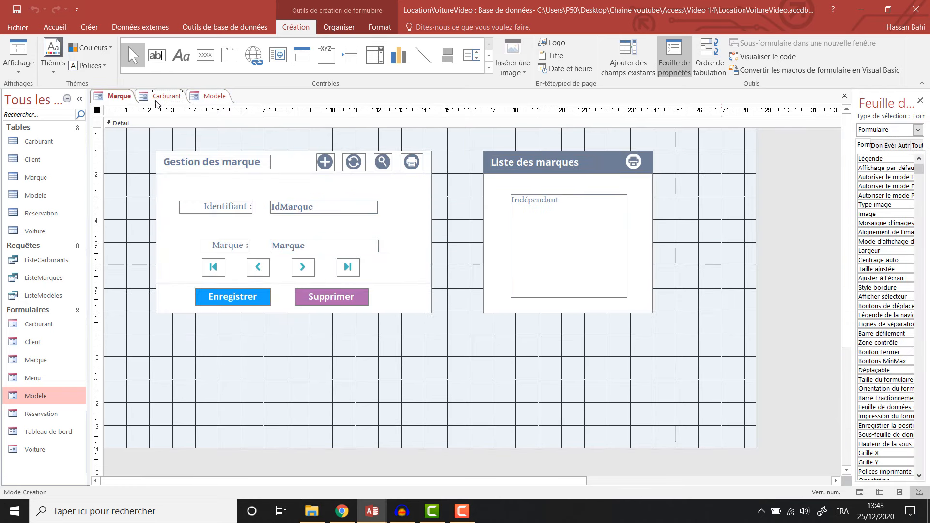
pyautogui.click(157, 96)
pyautogui.click(130, 101)
pyautogui.click(160, 96)
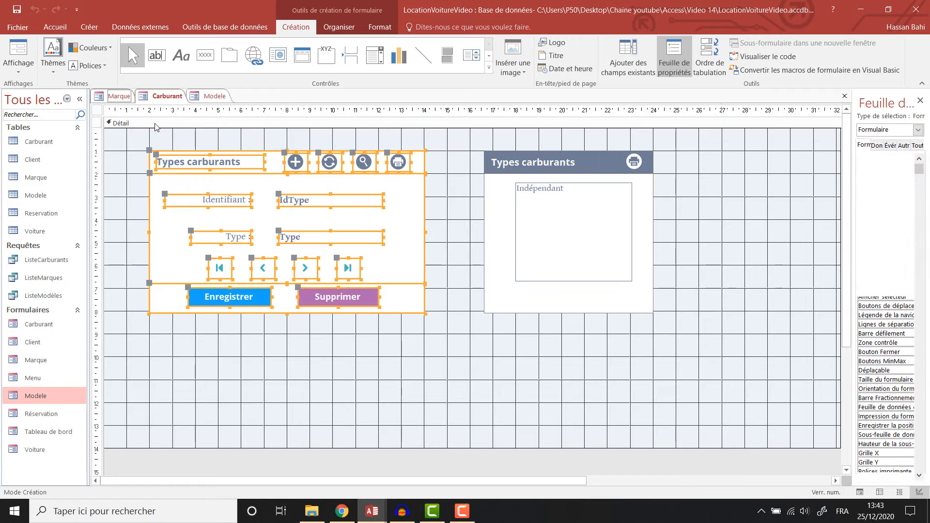
pyautogui.click(116, 96)
pyautogui.moveTo(143, 141); pyautogui.dragTo(441, 321)
pyautogui.press('Left')
pyautogui.press('Left')
pyautogui.press('Left')
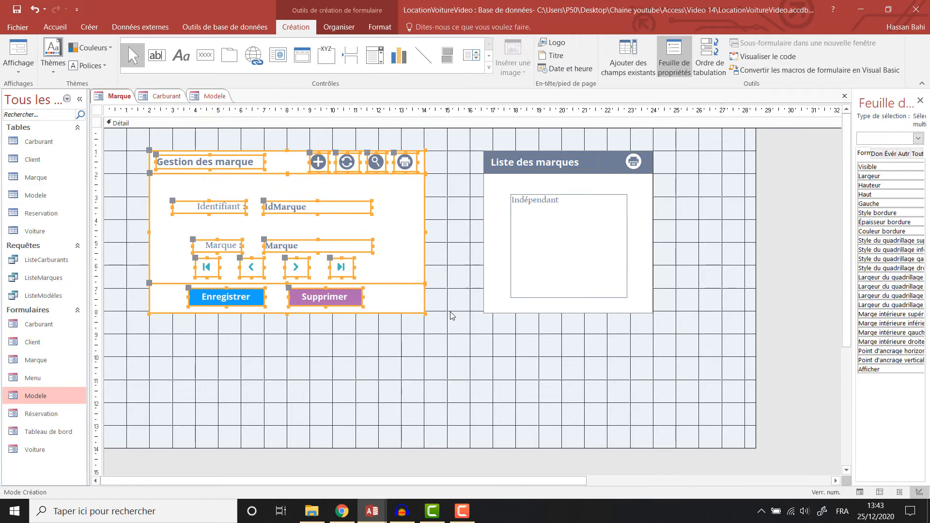
# Save and close the Marque, Carburant and Modele forms
pyautogui.rightClick(120, 96)
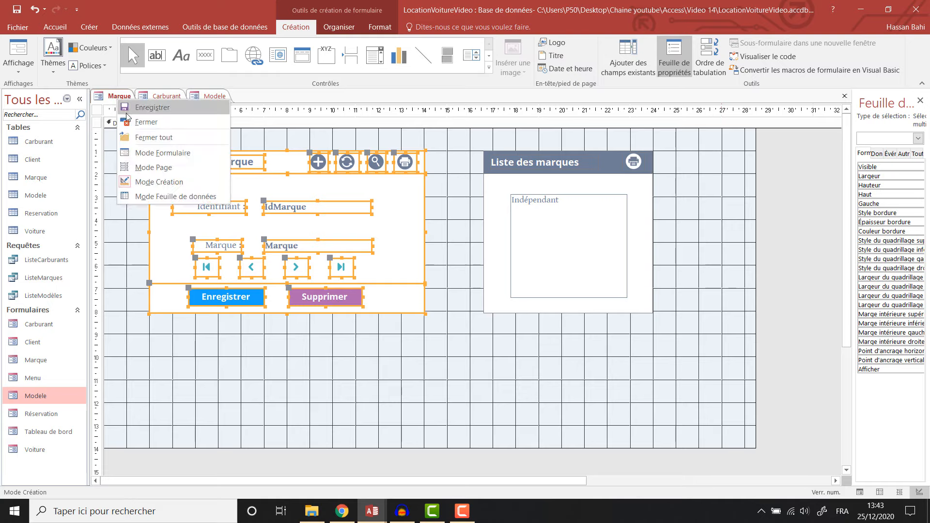
pyautogui.click(127, 108)
pyautogui.rightClick(119, 99)
pyautogui.click(147, 120)
pyautogui.click(411, 289)
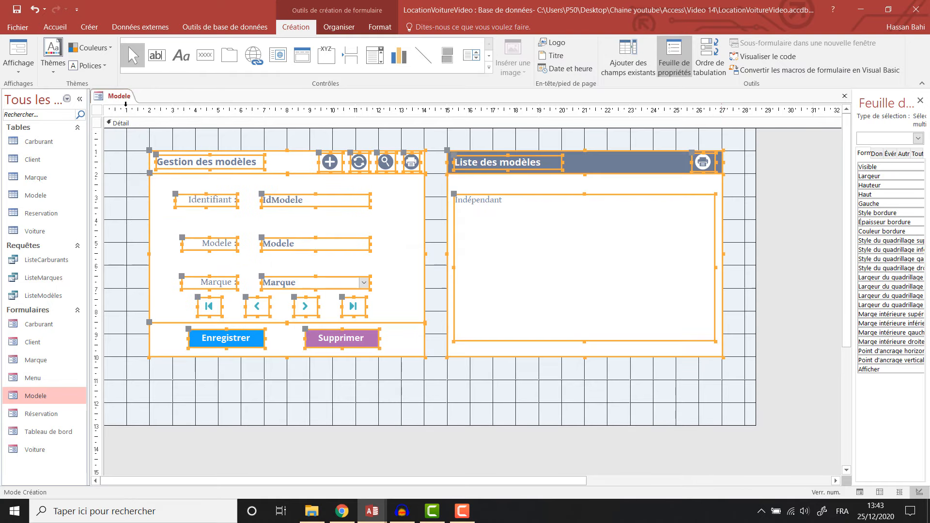
pyautogui.rightClick(117, 96)
pyautogui.click(161, 122)
pyautogui.click(413, 288)
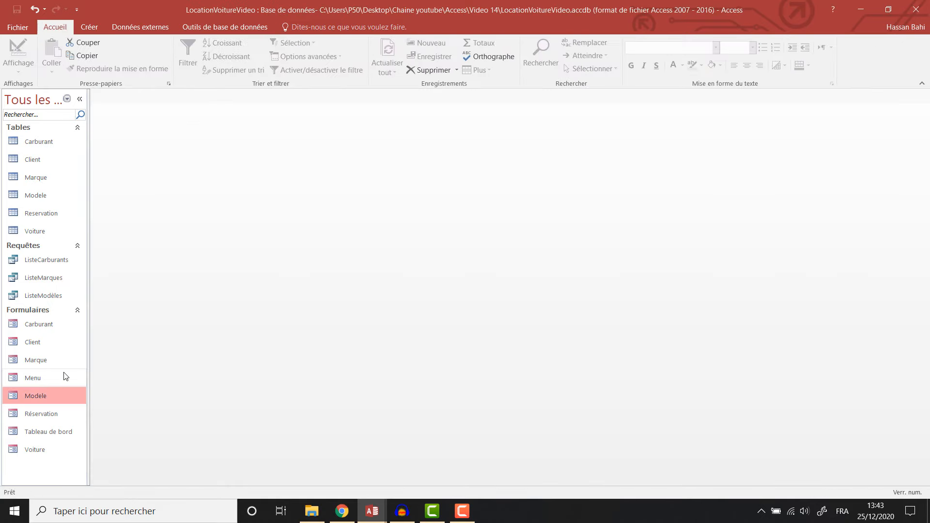
# Open the Menu form, check the layout of its Marques, Carburants, Modeles and Voitures pages, and close it
pyautogui.doubleClick(54, 378)
pyautogui.click(187, 247)
pyautogui.click(187, 234)
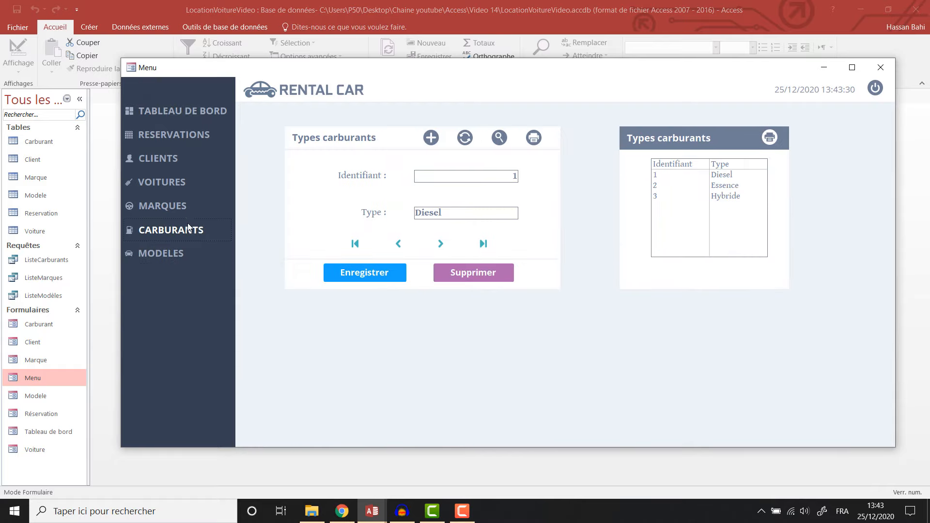
pyautogui.click(187, 211)
pyautogui.click(181, 230)
pyautogui.click(185, 251)
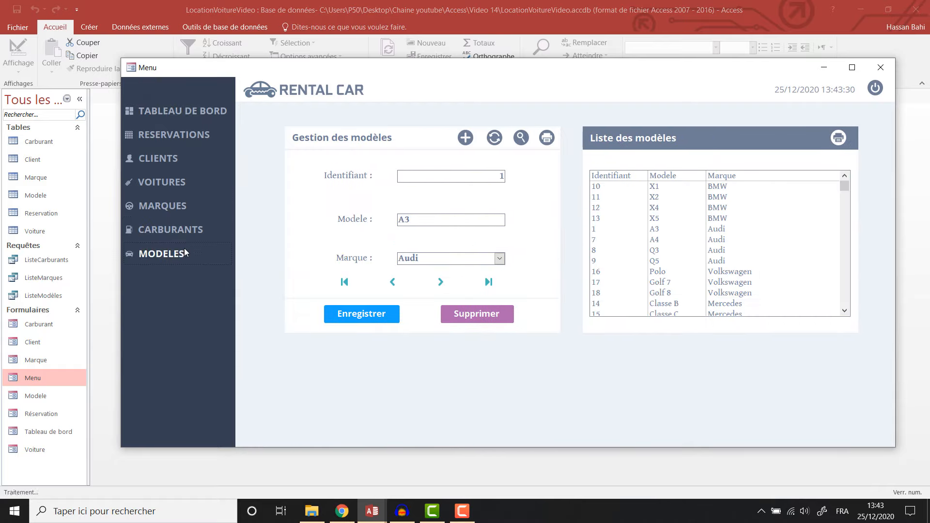
pyautogui.click(179, 182)
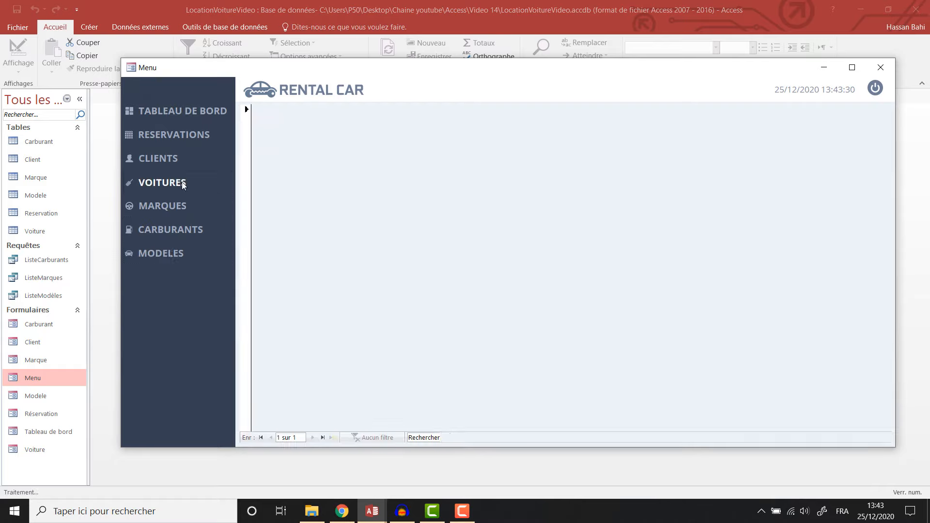
pyautogui.rightClick(350, 67)
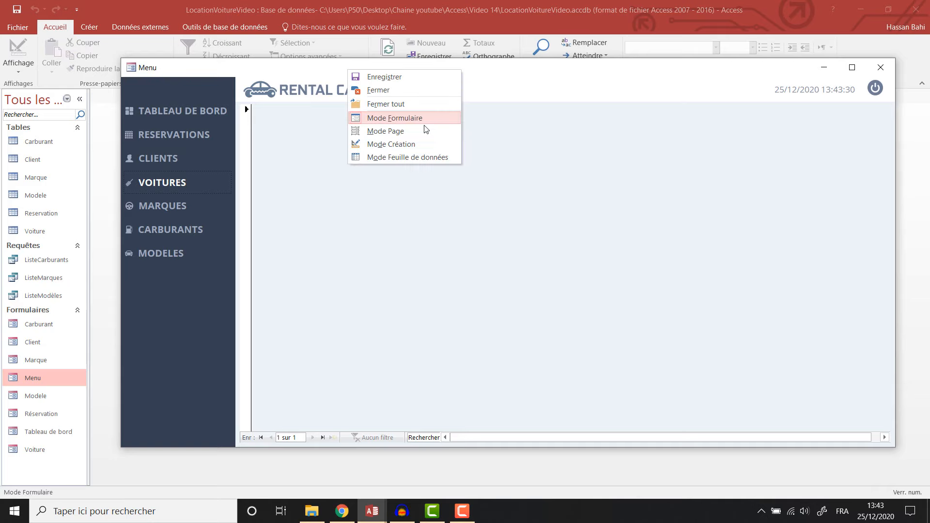
pyautogui.click(427, 144)
pyautogui.rightClick(116, 96)
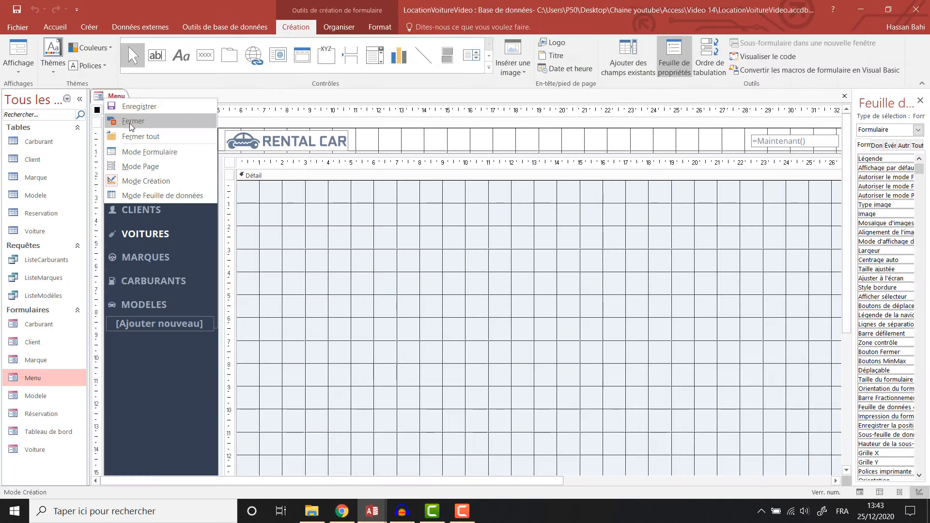
pyautogui.click(134, 119)
# Open the Client form in design view and extend its detail section to about 15 cm high
pyautogui.doubleClick(33, 343)
pyautogui.rightClick(120, 99)
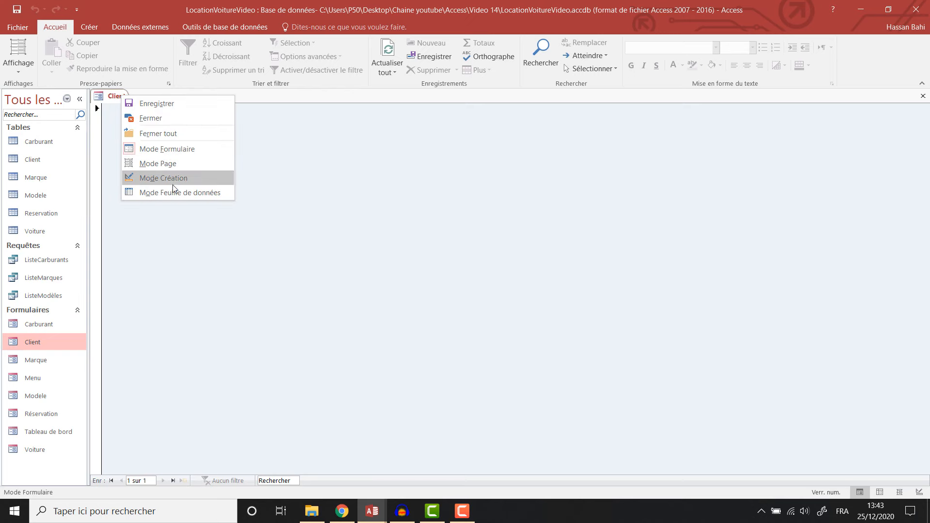
pyautogui.click(172, 178)
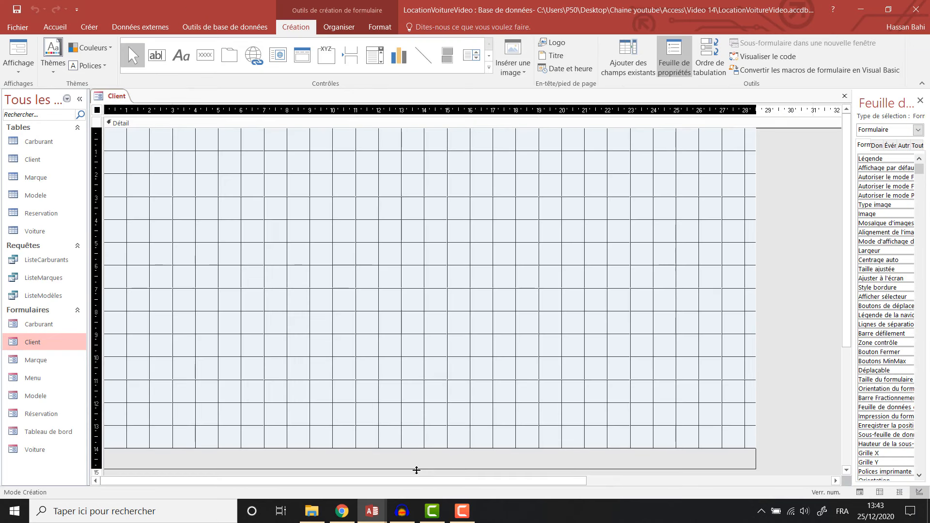
pyautogui.moveTo(416, 470); pyautogui.dragTo(417, 473)
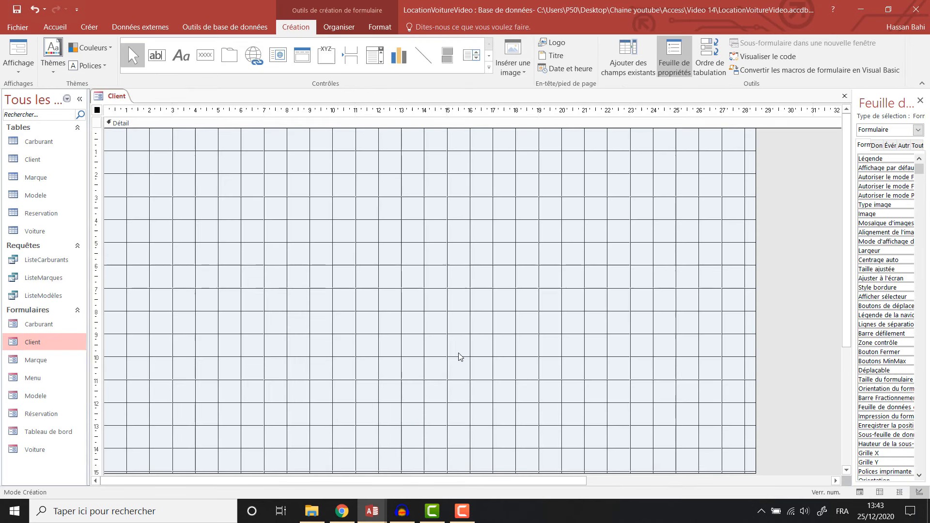
# Open the Carburant form in design view and copy both panels with all their controls
pyautogui.click(53, 328)
pyautogui.doubleClick(53, 328)
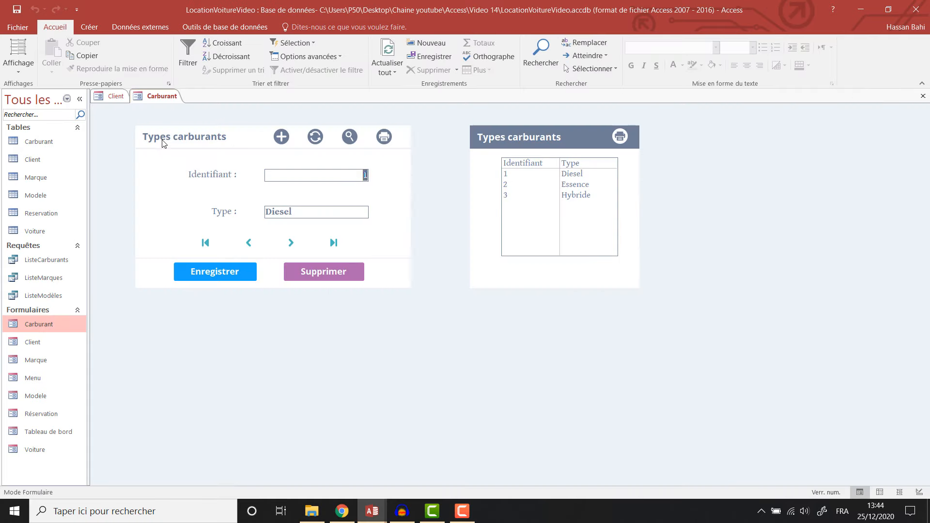
pyautogui.rightClick(152, 92)
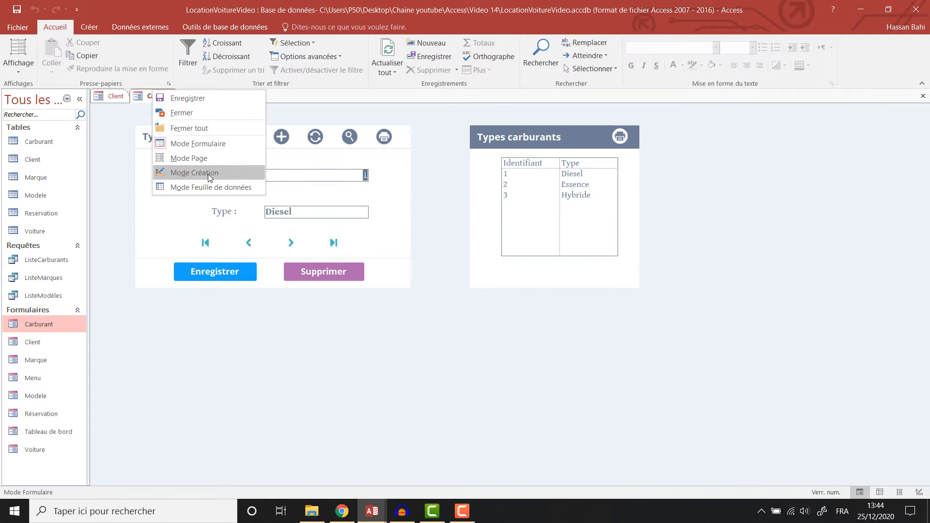
pyautogui.click(204, 173)
pyautogui.moveTo(643, 310); pyautogui.dragTo(677, 336)
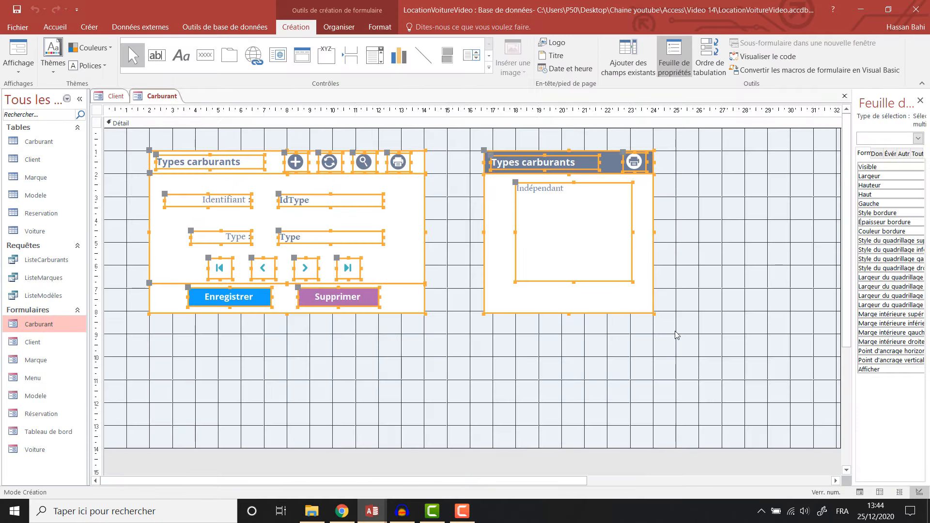
# Paste the Carburant panels into the Client form and position them about 2 cm from the left edge and 1 cm from the top
pyautogui.click(118, 95)
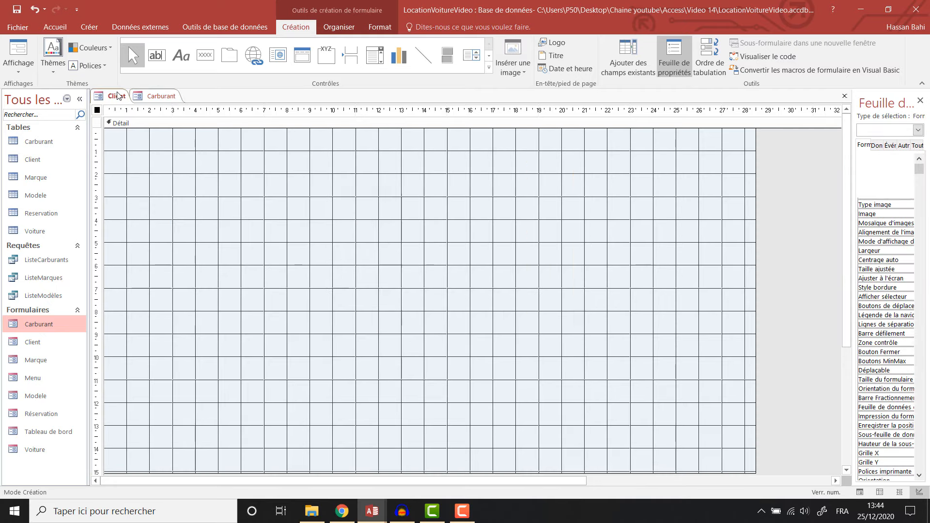
pyautogui.hotkey('ctrl', 'v')
pyautogui.press('Down')
pyautogui.press('Down')
pyautogui.press('Down')
pyautogui.press('Down')
pyautogui.press('Down')
pyautogui.press('Down')
pyautogui.press('Down')
pyautogui.press('Right')
pyautogui.press('Right')
pyautogui.press('Right')
pyautogui.press('Right')
pyautogui.press('Right')
pyautogui.press('Right')
pyautogui.press('Right')
pyautogui.press('Right')
pyautogui.press('Right')
pyautogui.press('Right')
pyautogui.press('Right')
pyautogui.press('Right')
pyautogui.press('Right')
pyautogui.press('Right')
pyautogui.press('Right')
pyautogui.press('Right')
pyautogui.press('Right')
pyautogui.press('Right')
pyautogui.press('Right')
pyautogui.press('Right')
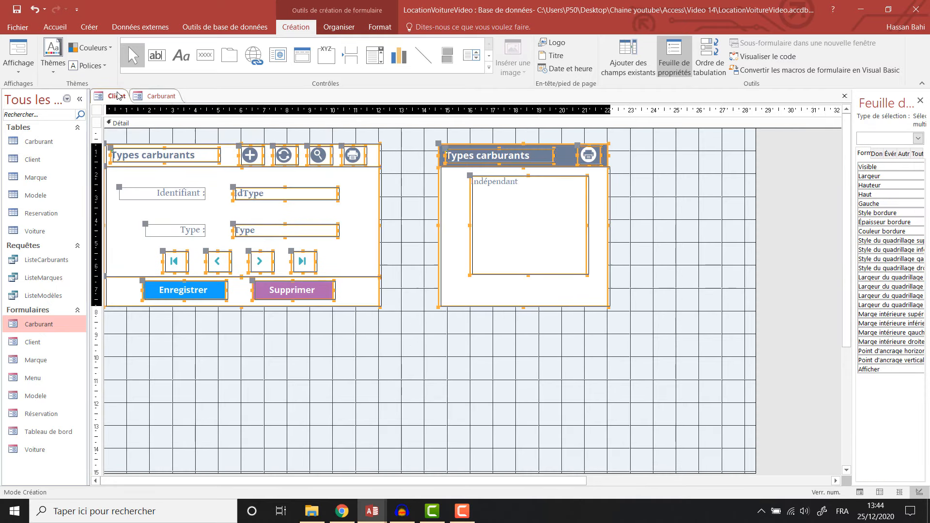
pyautogui.press('Left')
pyautogui.press('Left')
pyautogui.press('Left')
pyautogui.press('Left')
pyautogui.press('Down')
pyautogui.press('Down')
pyautogui.press('Down')
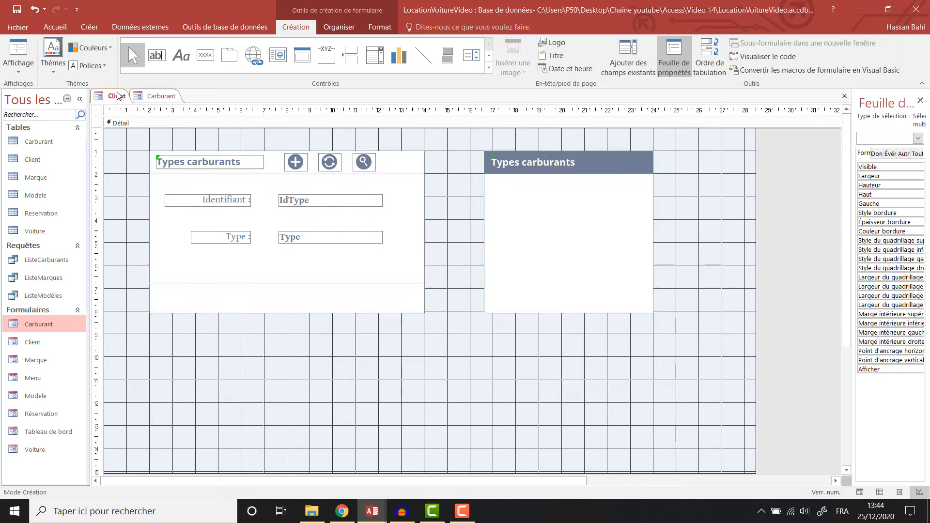
pyautogui.click(452, 323)
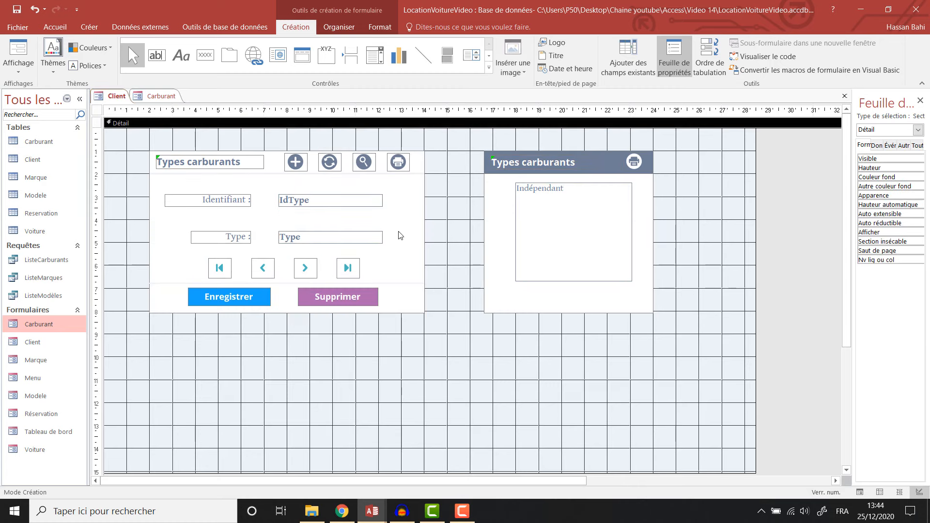
# Stretch the Client record panel down to the 14 cm mark and lower its separator line, Enregistrer and Supprimer buttons to the panel's bottom
pyautogui.click(406, 314)
pyautogui.moveTo(288, 314); pyautogui.dragTo(288, 447)
pyautogui.click(287, 284)
pyautogui.keyDown('shift'); pyautogui.click(232, 298); pyautogui.keyUp('shift')
pyautogui.keyDown('shift'); pyautogui.click(343, 300); pyautogui.keyUp('shift')
pyautogui.press('Down')
pyautogui.press('Down')
pyautogui.press('Down')
pyautogui.press('Down')
pyautogui.press('Down')
pyautogui.press('Down')
pyautogui.press('Down')
pyautogui.press('Down')
pyautogui.press('Down')
pyautogui.press('Down')
pyautogui.press('Down')
pyautogui.press('Down')
pyautogui.press('Down')
pyautogui.press('Down')
pyautogui.press('Down')
pyautogui.press('Down')
pyautogui.press('Down')
pyautogui.press('Down')
pyautogui.press('Down')
pyautogui.press('Down')
pyautogui.click(421, 304)
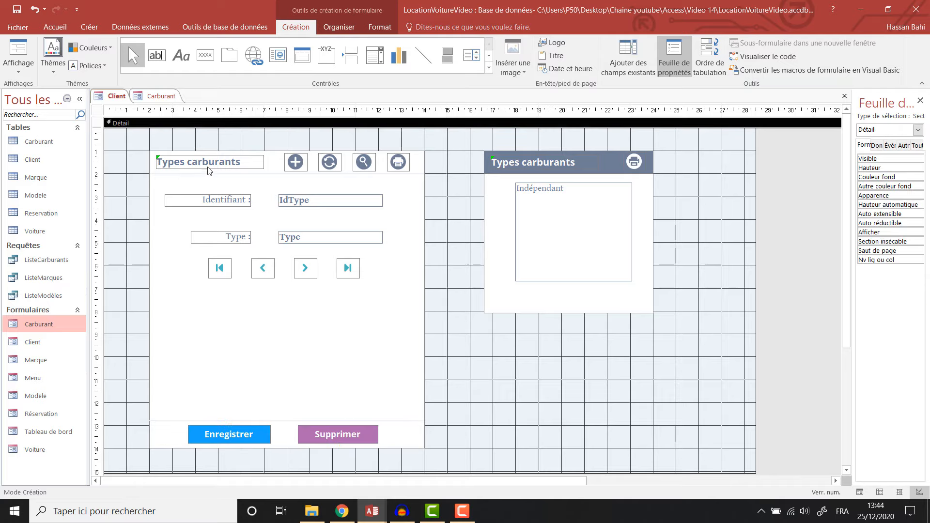
# Change the Client record panel's title to "Gestion clients" and delete its four record navigation buttons
pyautogui.click(163, 162)
pyautogui.doubleClick(163, 162)
pyautogui.write('Gestion ')
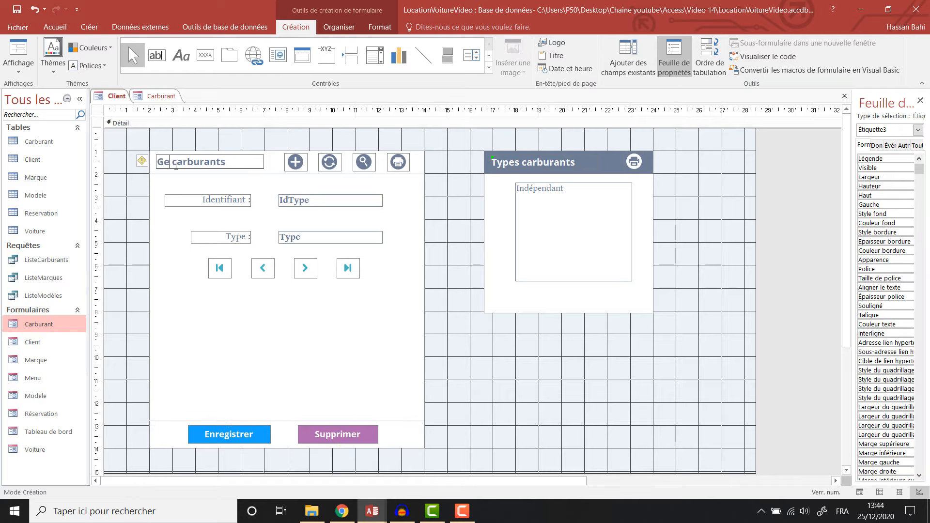
pyautogui.write('clients')
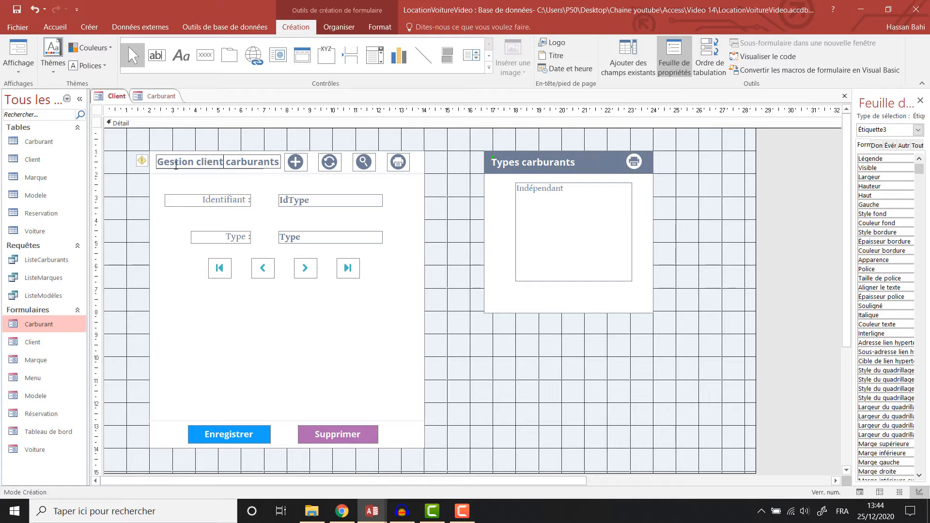
pyautogui.press('Delete')
pyautogui.press('Delete')
pyautogui.press('Delete')
pyautogui.press('Delete')
pyautogui.press('Delete')
pyautogui.press('Delete')
pyautogui.press('Delete')
pyautogui.press('Delete')
pyautogui.click(145, 261)
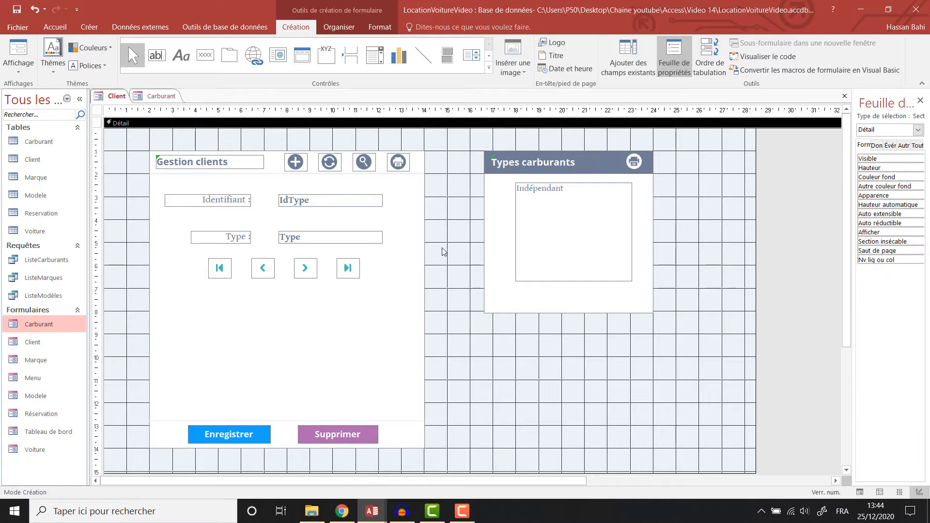
pyautogui.moveTo(441, 248); pyautogui.dragTo(146, 298)
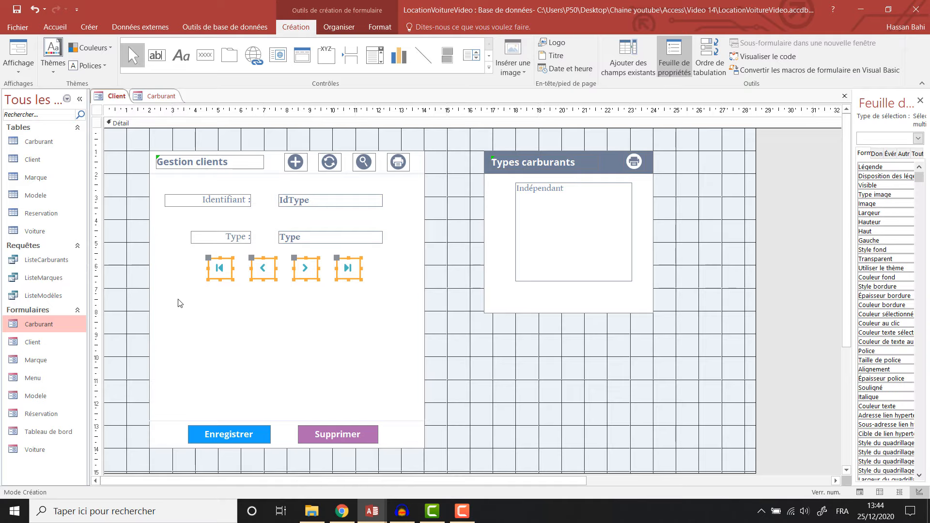
pyautogui.press('Delete')
# Enlarge the Client form's list panel background to span about 16 to 28 cm horizontally and reach down to the 14 cm mark
pyautogui.click(484, 231)
pyautogui.moveTo(482, 231); pyautogui.dragTo(471, 232)
pyautogui.moveTo(653, 232); pyautogui.dragTo(745, 222)
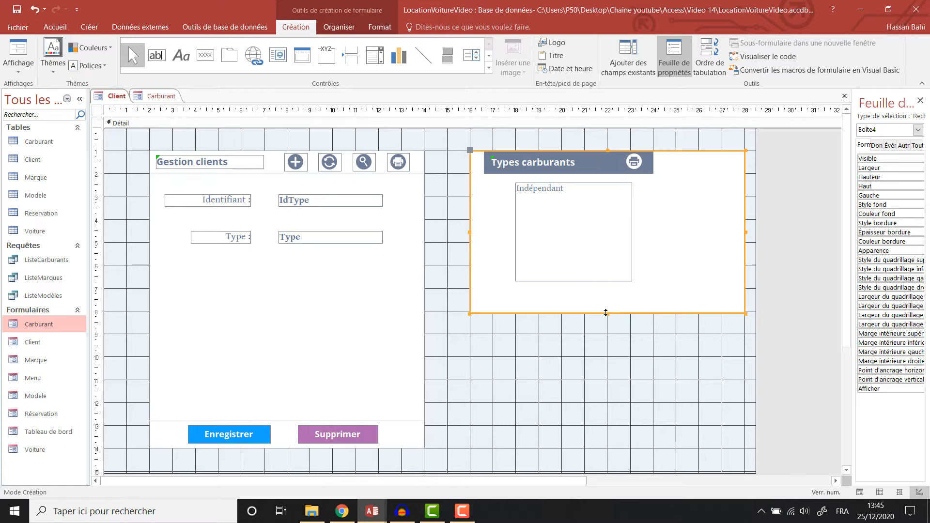
pyautogui.moveTo(609, 314); pyautogui.dragTo(608, 449)
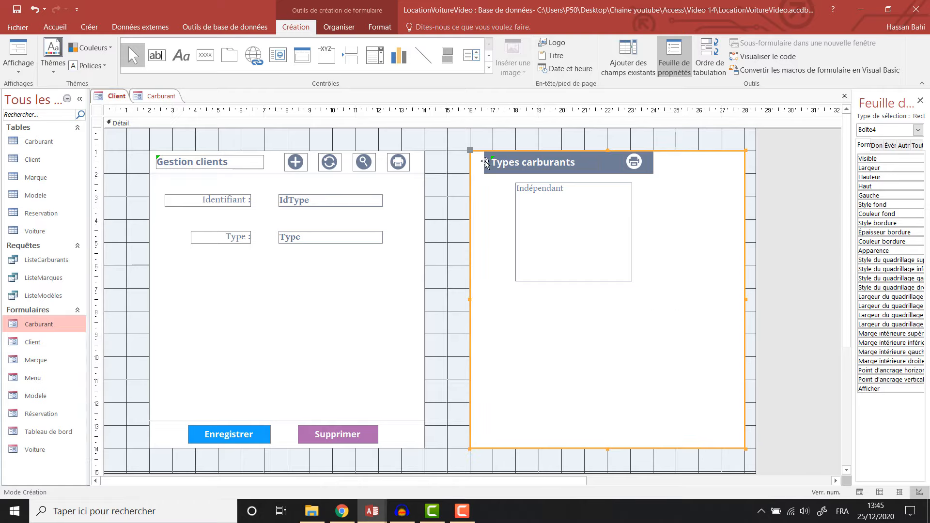
pyautogui.click(497, 165)
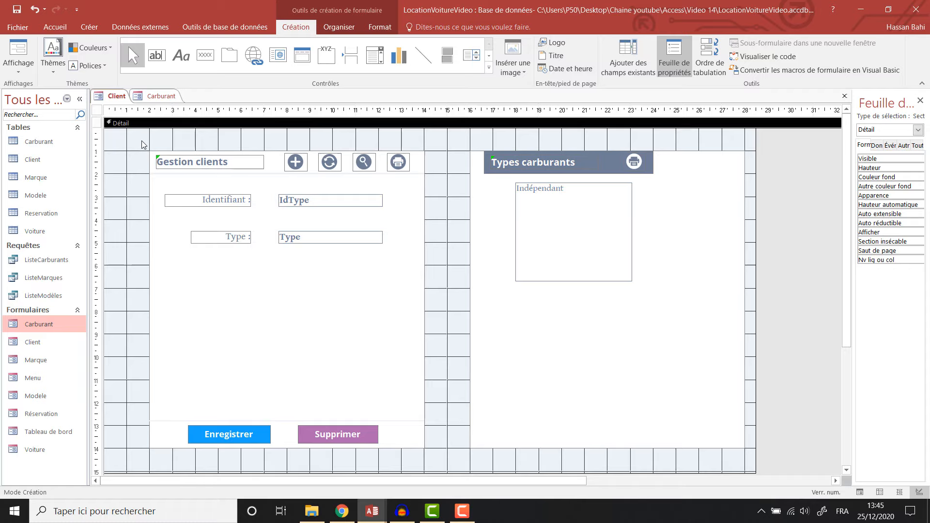
# Move the Client form's whole record panel with its controls left to about 1 cm from the form's left edge
pyautogui.moveTo(142, 142); pyautogui.dragTo(447, 457)
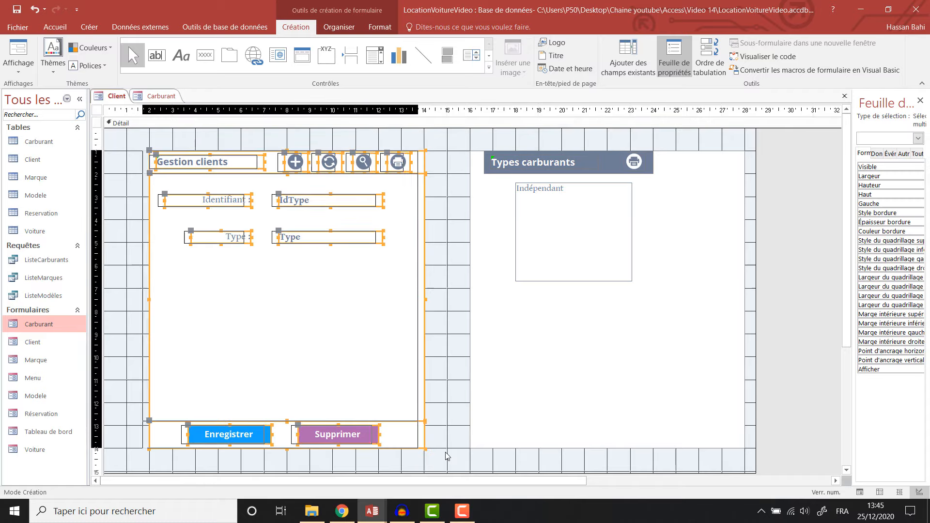
pyautogui.press('Left')
pyautogui.press('Left')
pyautogui.press('Left')
pyautogui.press('Left')
pyautogui.press('Left')
pyautogui.press('Left')
pyautogui.press('Left')
pyautogui.press('Left')
pyautogui.press('Left')
pyautogui.press('Left')
# Stretch the list panel's left edge to about the 14 cm mark and widen the Client form to about 31 cm
pyautogui.click(471, 298)
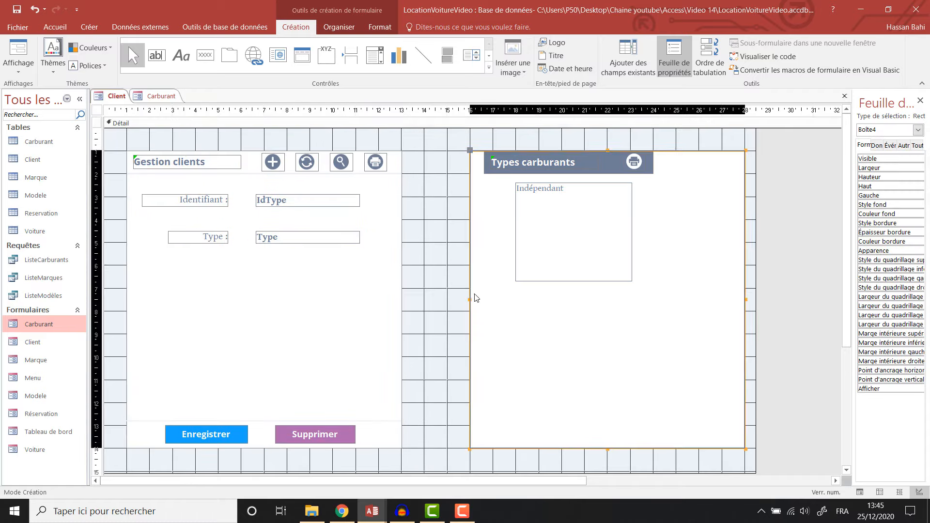
pyautogui.moveTo(471, 298); pyautogui.dragTo(424, 299)
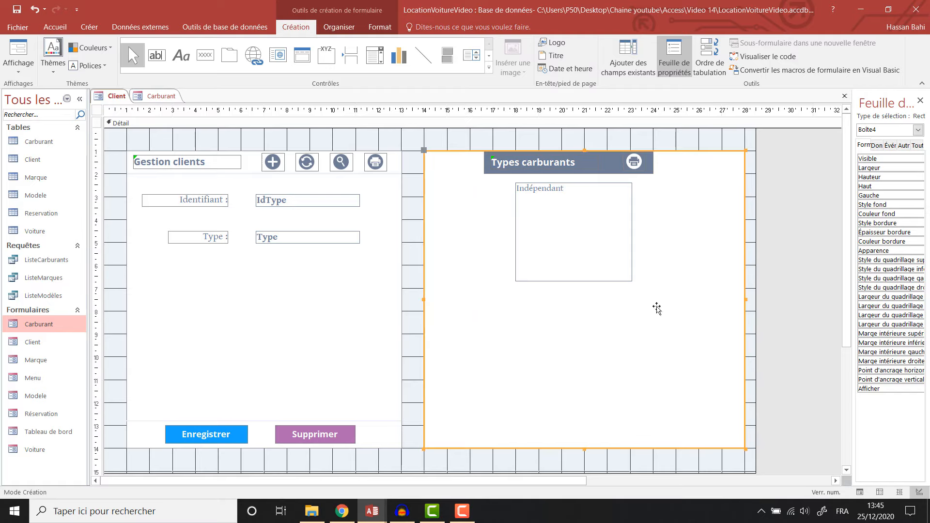
pyautogui.moveTo(761, 284); pyautogui.dragTo(823, 269)
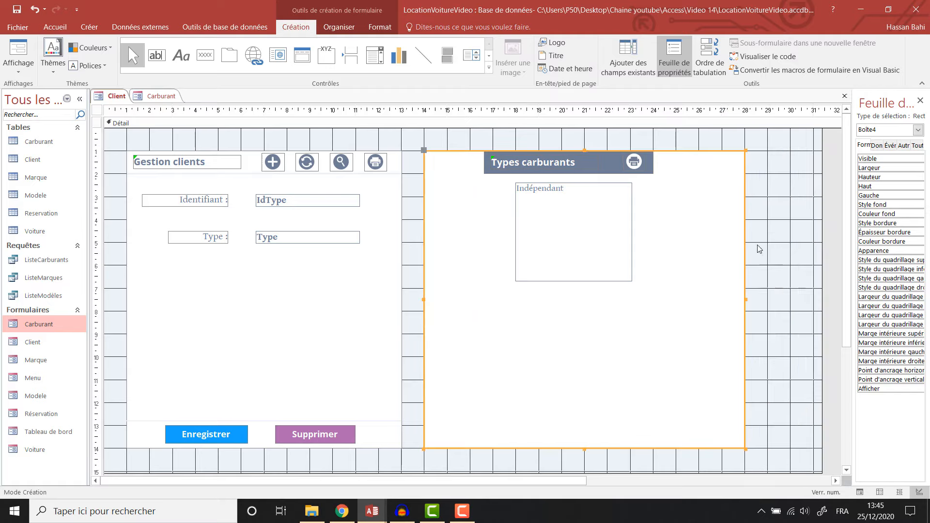
# Change the Client form's list panel title from "Types carburants" to "Liste clients"
pyautogui.click(504, 162)
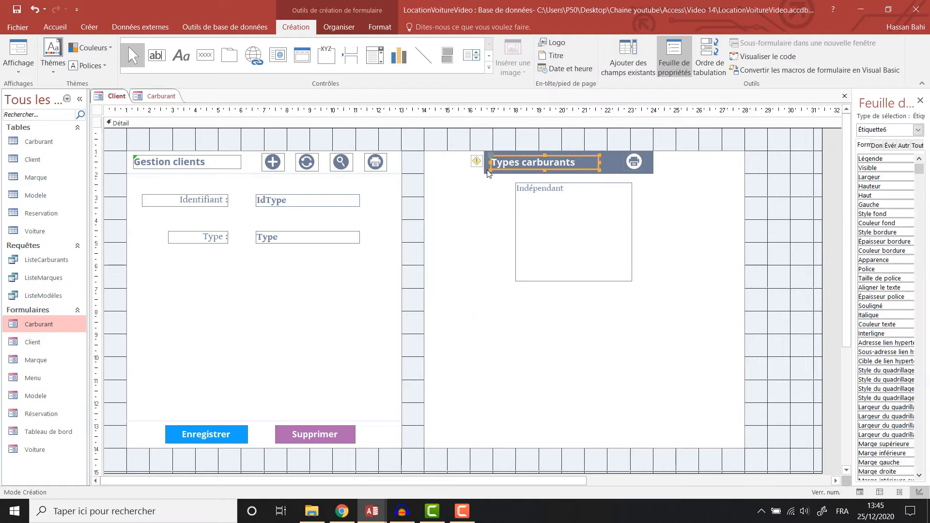
pyautogui.doubleClick(504, 162)
pyautogui.write('Lis')
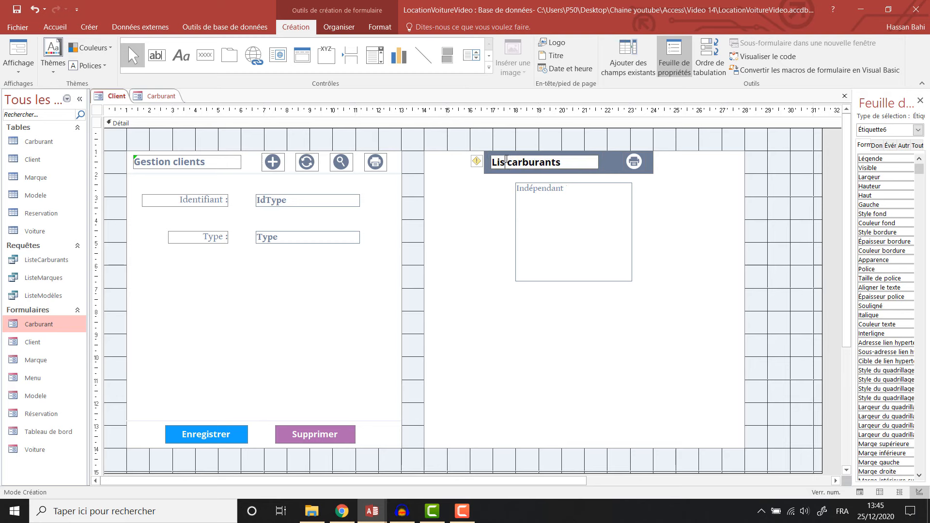
pyautogui.write('te')
pyautogui.press('Right')
pyautogui.press('Delete')
pyautogui.press('Delete')
pyautogui.press('Delete')
pyautogui.click(485, 161)
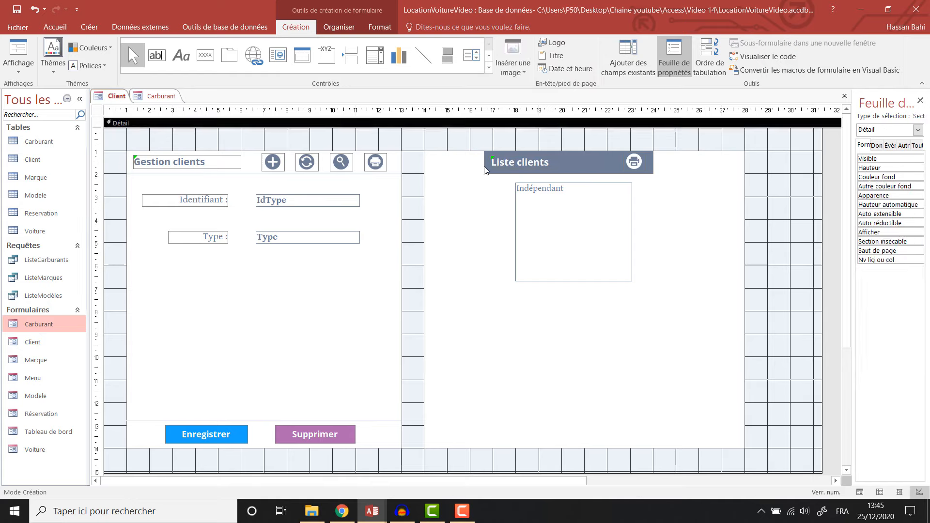
# Stretch the list panel's header bar to span 14 to 30 cm and widen its white background to the 30 cm mark
pyautogui.moveTo(484, 161); pyautogui.dragTo(425, 162)
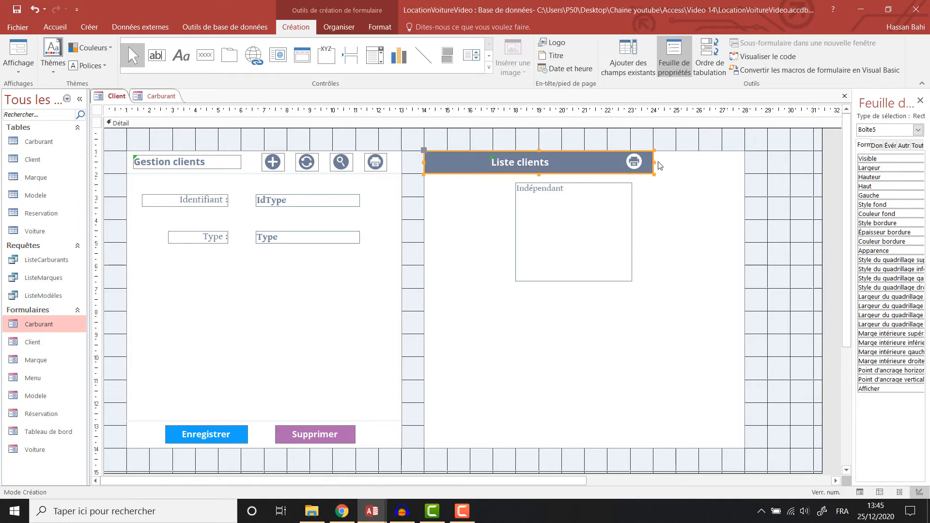
pyautogui.moveTo(654, 161); pyautogui.dragTo(791, 160)
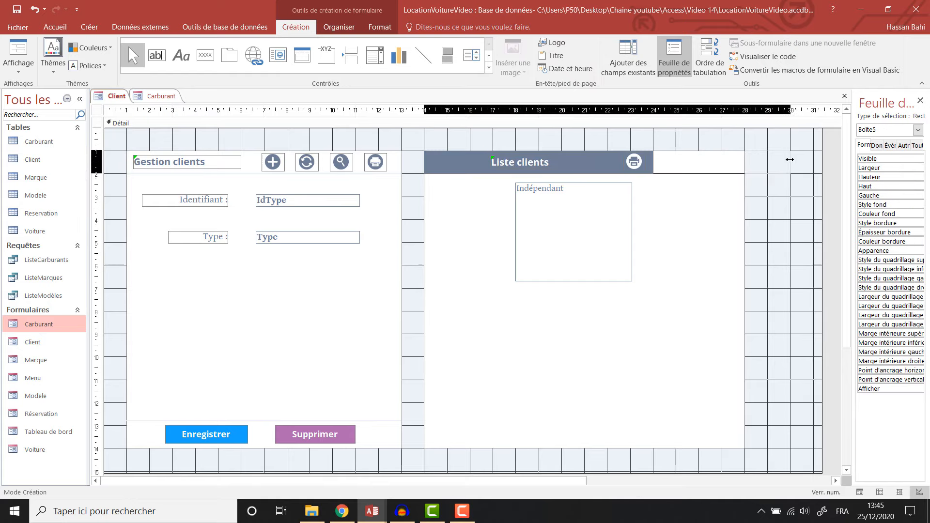
pyautogui.click(722, 225)
pyautogui.moveTo(746, 301); pyautogui.dragTo(791, 293)
pyautogui.click(615, 124)
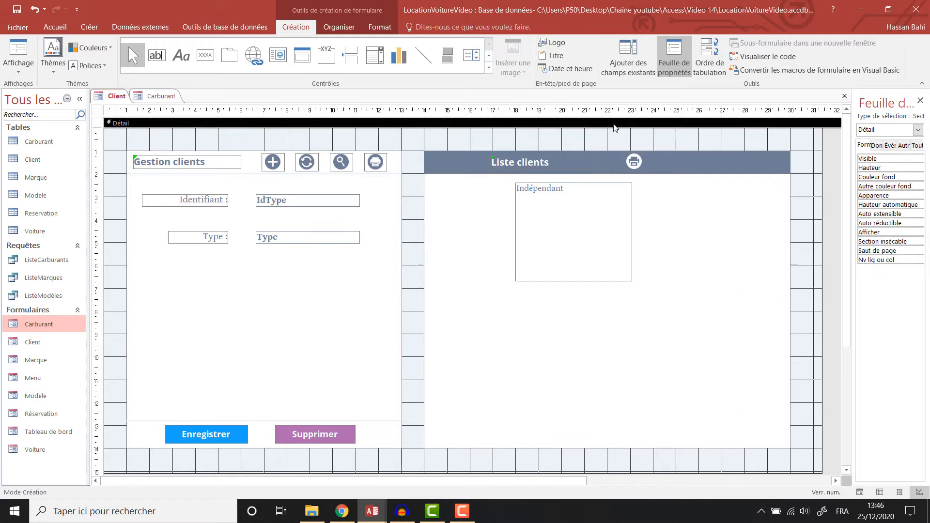
# Move the list header's print button to about the 29 cm mark and the "Liste clients" title to the header bar's left end
pyautogui.click(639, 161)
pyautogui.moveTo(639, 161); pyautogui.dragTo(763, 161)
pyautogui.press('Right')
pyautogui.press('Right')
pyautogui.press('Right')
pyautogui.press('Right')
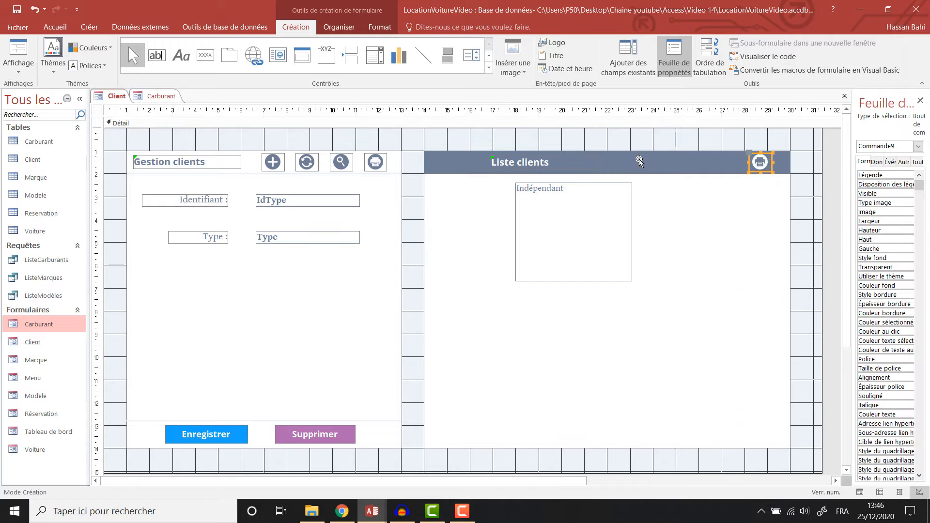
pyautogui.click(602, 162)
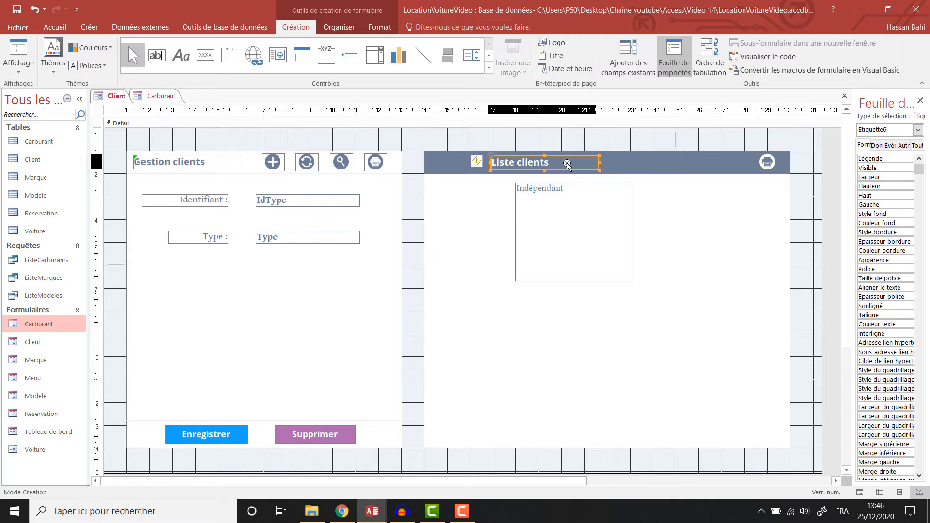
pyautogui.moveTo(602, 163); pyautogui.dragTo(541, 164)
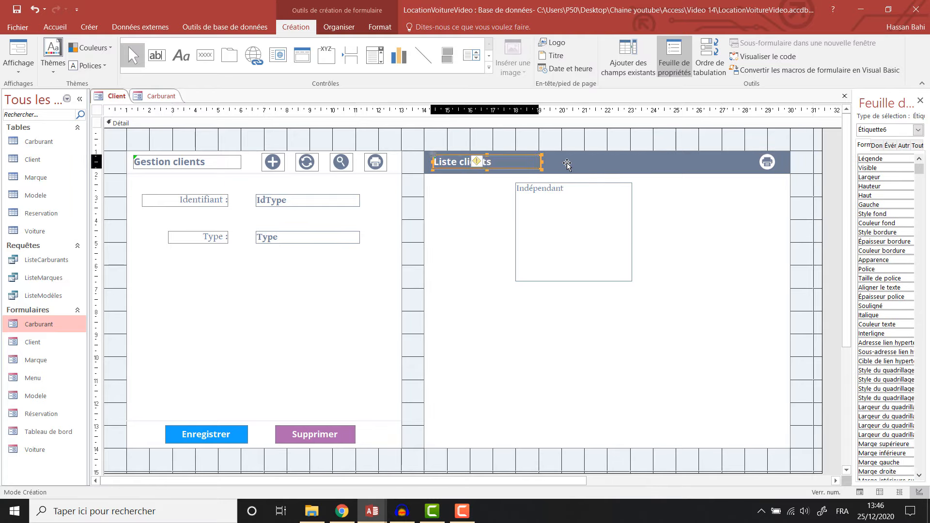
# Delete the unbound list box from the list panel and the add, refresh and search buttons from the record panel
pyautogui.click(564, 208)
pyautogui.press('Delete')
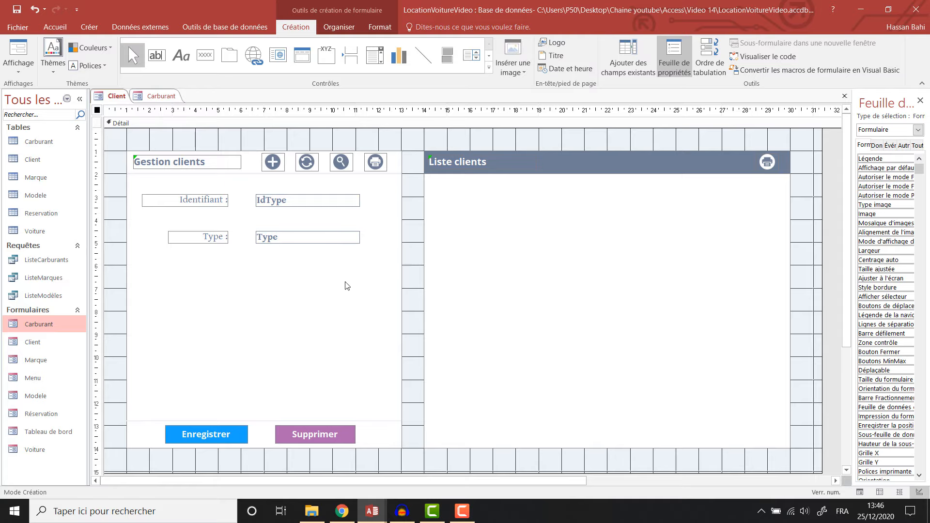
pyautogui.click(272, 163)
pyautogui.press('Delete')
pyautogui.hotkey('ctrl', 'z')
pyautogui.click(305, 162)
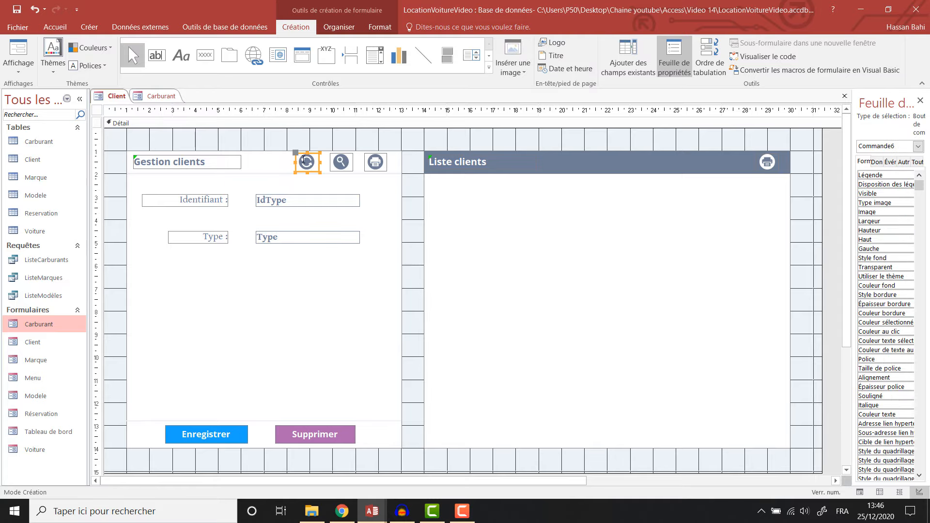
pyautogui.press('Delete')
pyautogui.click(340, 161)
pyautogui.press('Delete')
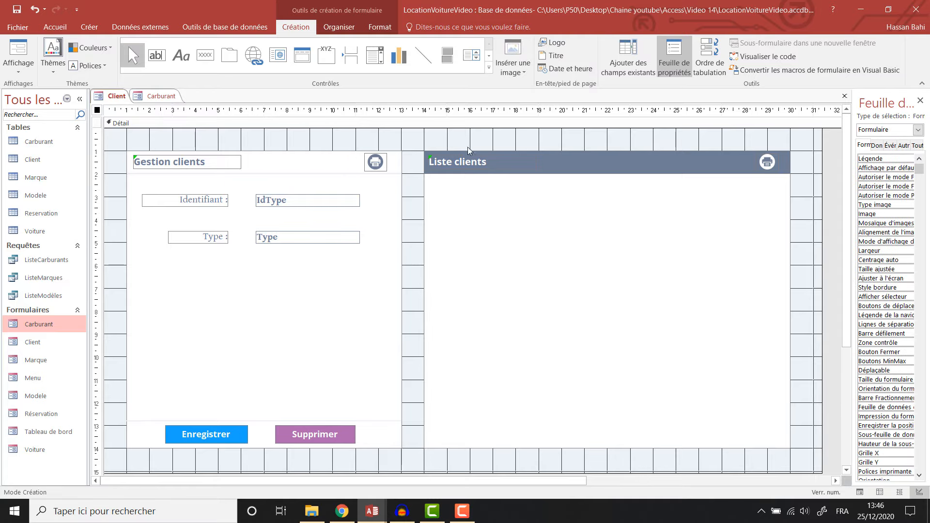
# Widen the side pane and display the list of existing fields for all tables
pyautogui.moveTo(851, 146); pyautogui.dragTo(714, 146)
pyautogui.click(628, 55)
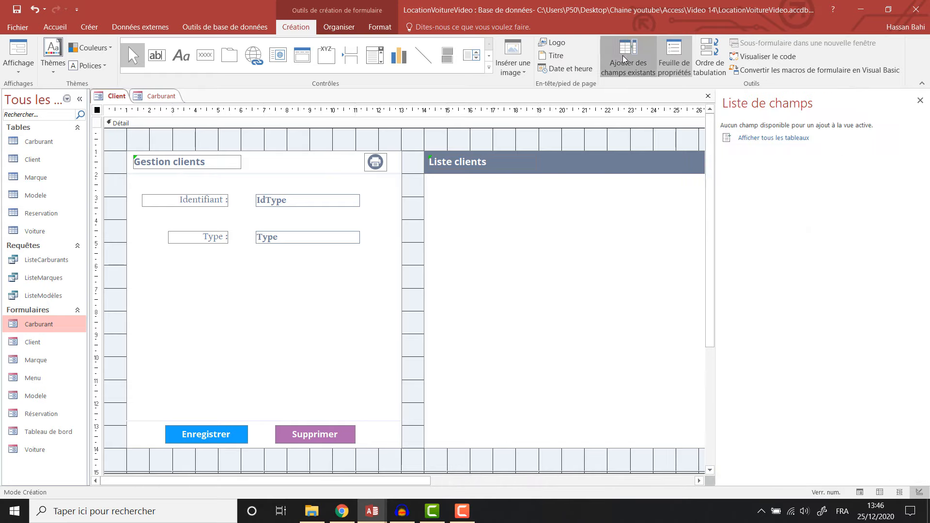
pyautogui.click(764, 141)
# Move the Identifiant label and IdType text box above the record panel, and delete the Type field
pyautogui.click(200, 204)
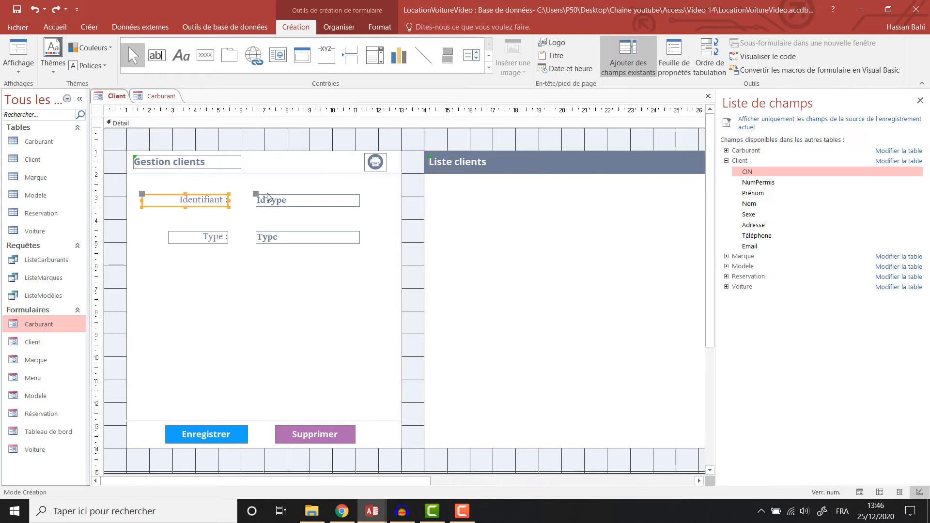
pyautogui.moveTo(184, 198); pyautogui.dragTo(194, 138)
pyautogui.click(209, 239)
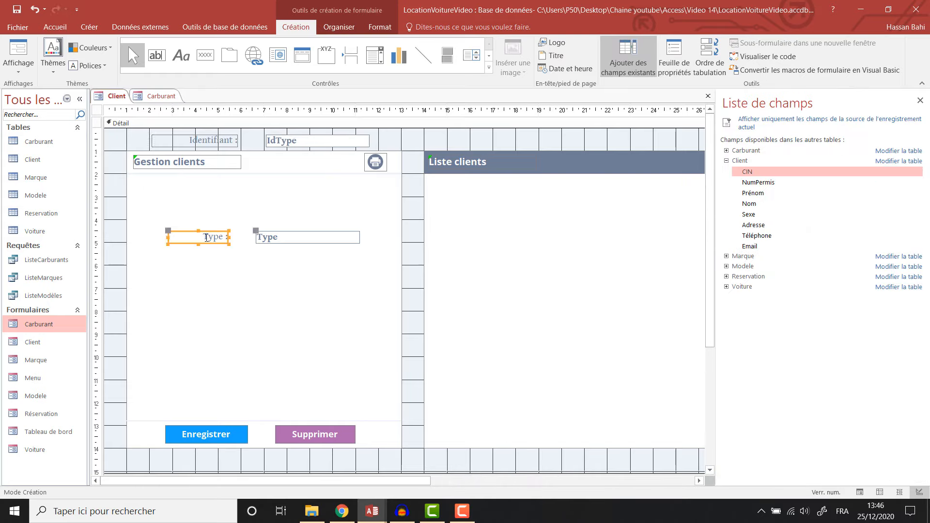
pyautogui.press('Delete')
# Add the Client table's CIN, NumPermis, Prénom, Nom, Sexe, Adresse, Téléphone and Email fields to the form
pyautogui.doubleClick(748, 171)
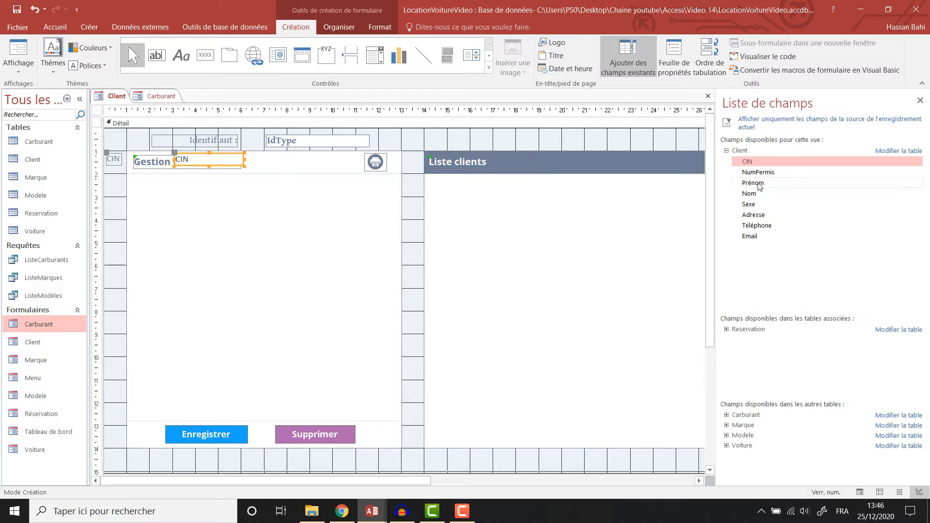
pyautogui.doubleClick(759, 174)
pyautogui.doubleClick(756, 183)
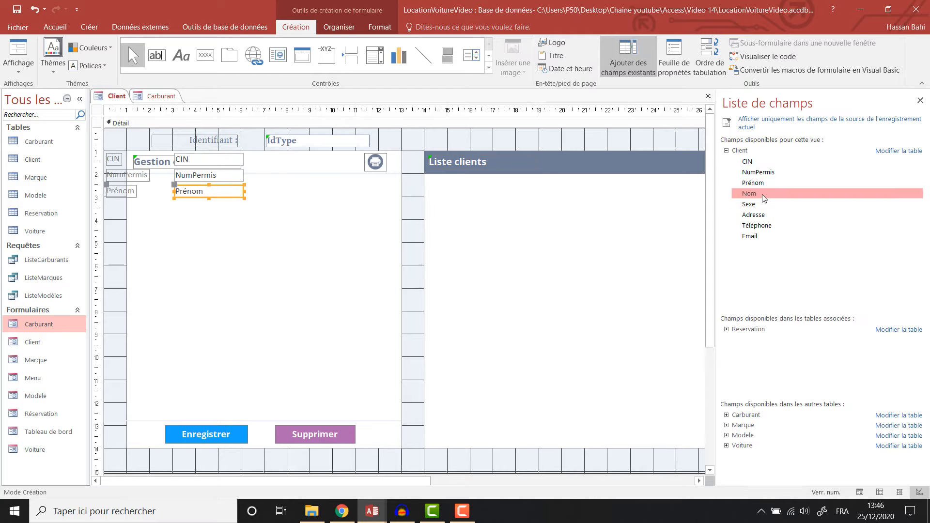
pyautogui.doubleClick(754, 194)
pyautogui.doubleClick(760, 204)
pyautogui.doubleClick(756, 215)
pyautogui.doubleClick(757, 225)
pyautogui.doubleClick(751, 236)
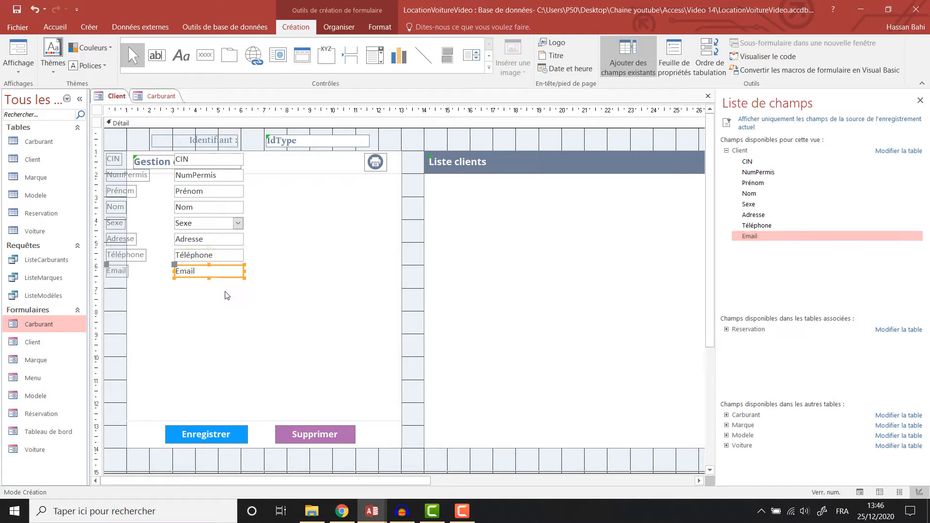
# Move all eight client fields with their labels into the record panel, below the "Gestion clients" title
pyautogui.keyDown('shift'); pyautogui.click(204, 255); pyautogui.keyUp('shift')
pyautogui.keyDown('shift'); pyautogui.click(204, 238); pyautogui.keyUp('shift')
pyautogui.keyDown('shift'); pyautogui.click(206, 223); pyautogui.keyUp('shift')
pyautogui.keyDown('shift'); pyautogui.click(206, 207); pyautogui.keyUp('shift')
pyautogui.keyDown('shift'); pyautogui.click(208, 191); pyautogui.keyUp('shift')
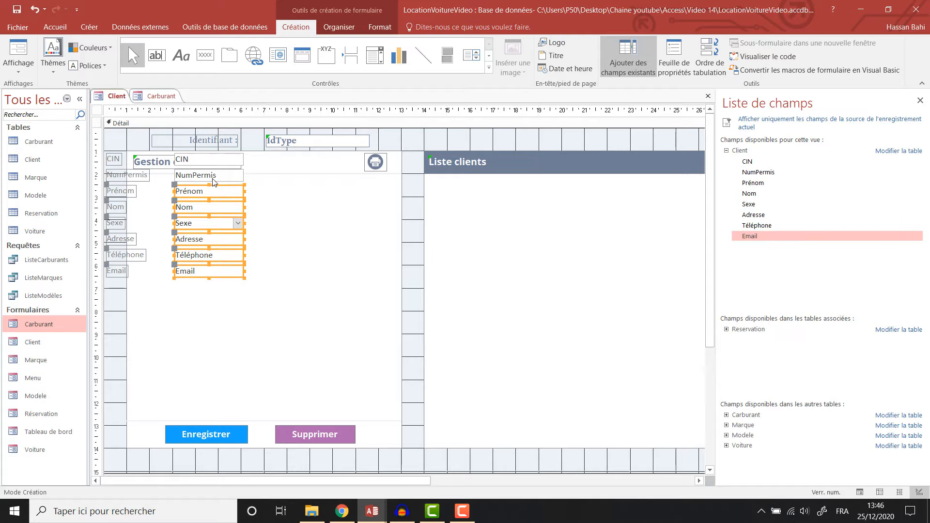
pyautogui.keyDown('shift'); pyautogui.click(213, 175); pyautogui.keyUp('shift')
pyautogui.keyDown('shift'); pyautogui.click(216, 160); pyautogui.keyUp('shift')
pyautogui.moveTo(210, 231); pyautogui.dragTo(274, 262)
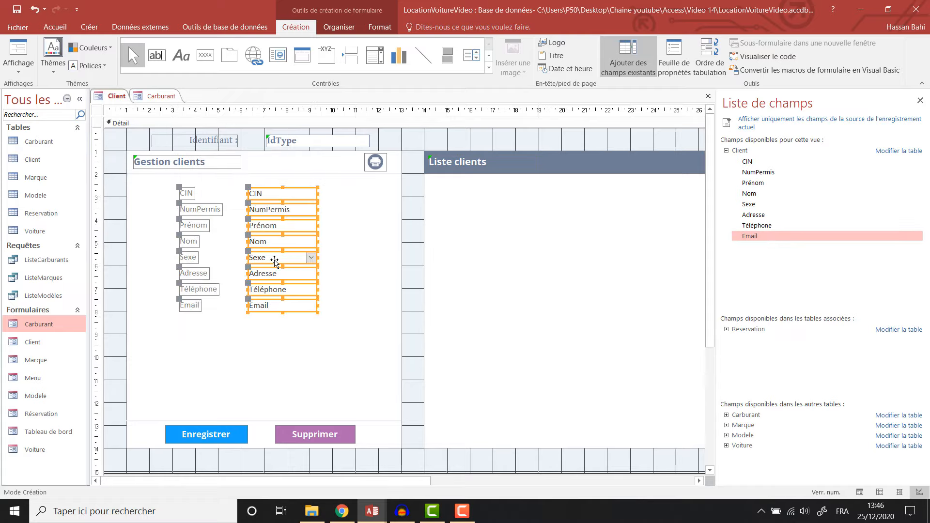
# Copy the IdType text box's formatting to the CIN, NumPermis, Prénom, Nom, Sexe, Adresse, Téléphone and Email fields
pyautogui.click(291, 142)
pyautogui.click(379, 26)
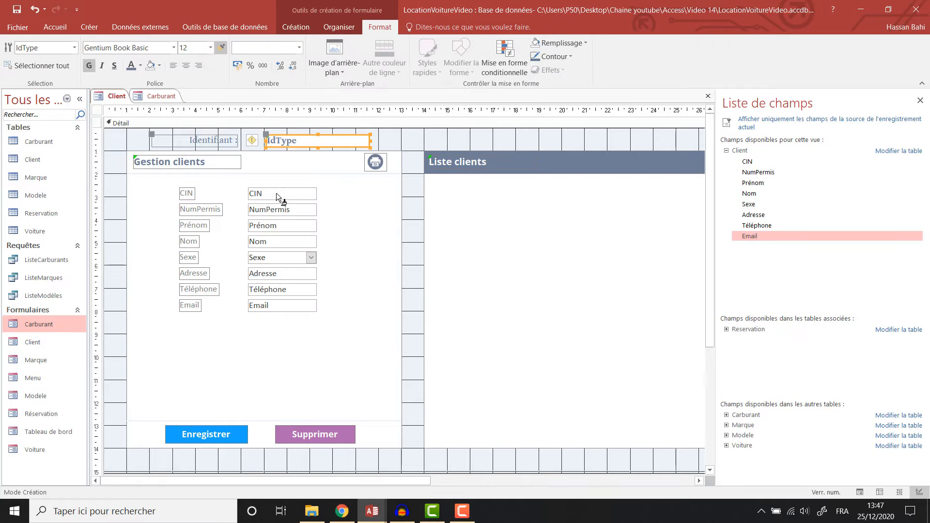
pyautogui.click(276, 194)
pyautogui.click(222, 48)
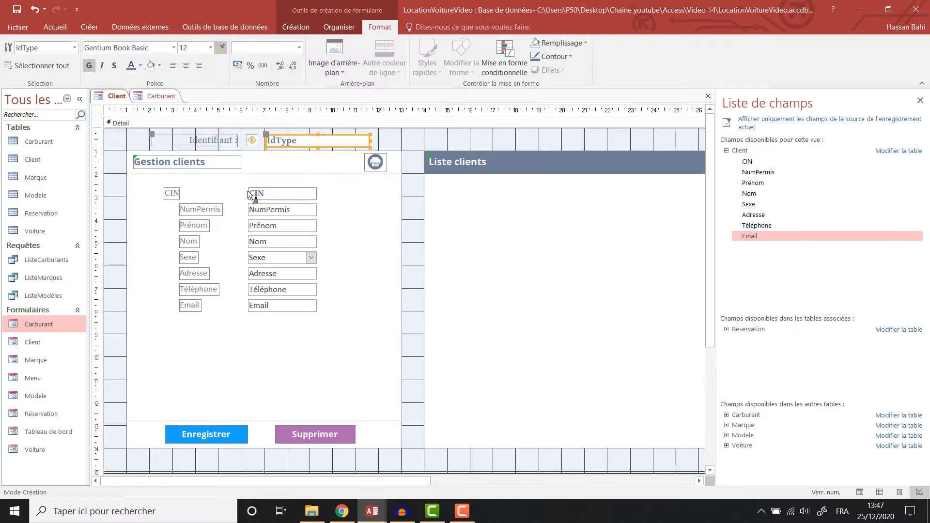
pyautogui.click(266, 211)
pyautogui.click(222, 48)
pyautogui.click(274, 222)
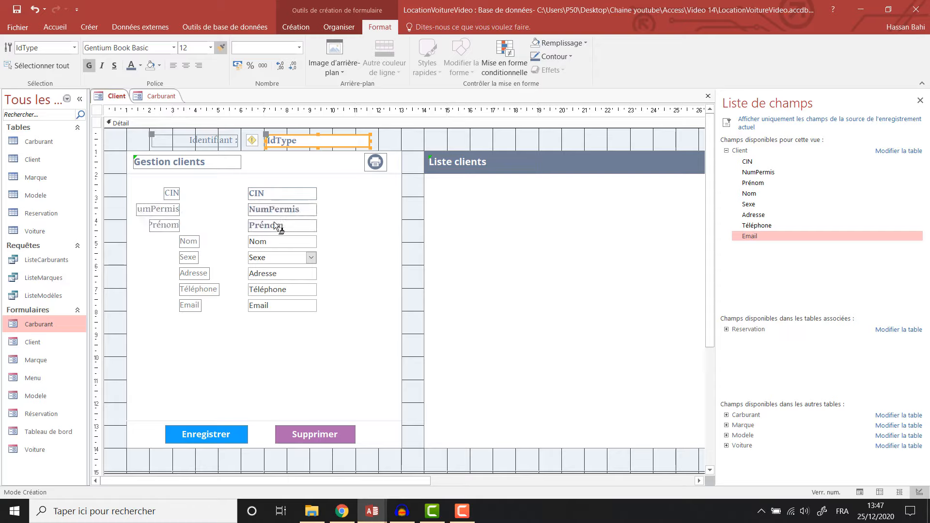
pyautogui.click(219, 50)
pyautogui.click(272, 241)
pyautogui.click(276, 257)
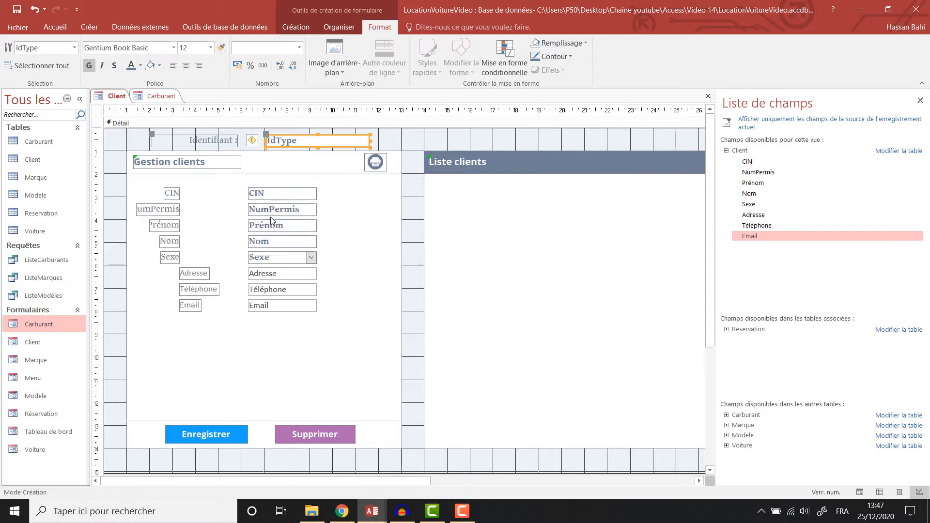
pyautogui.click(276, 273)
pyautogui.click(275, 273)
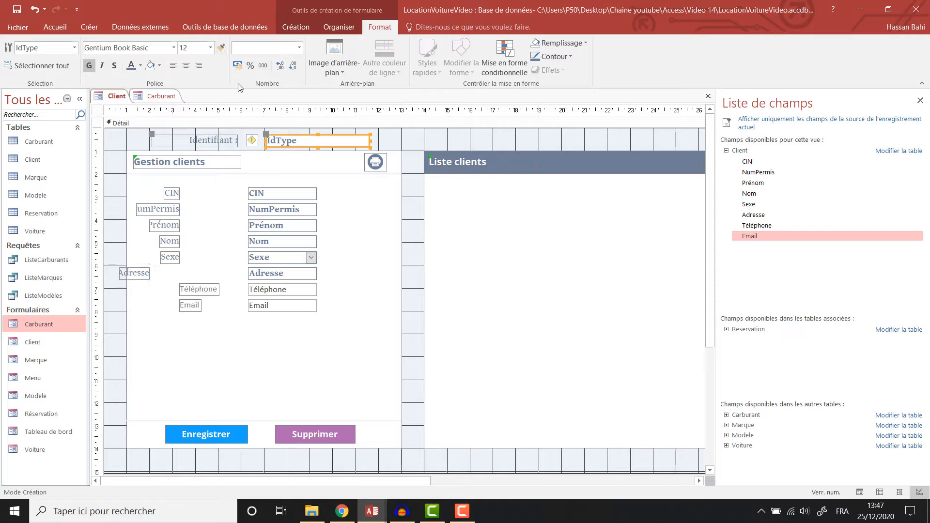
pyautogui.click(222, 46)
pyautogui.click(275, 289)
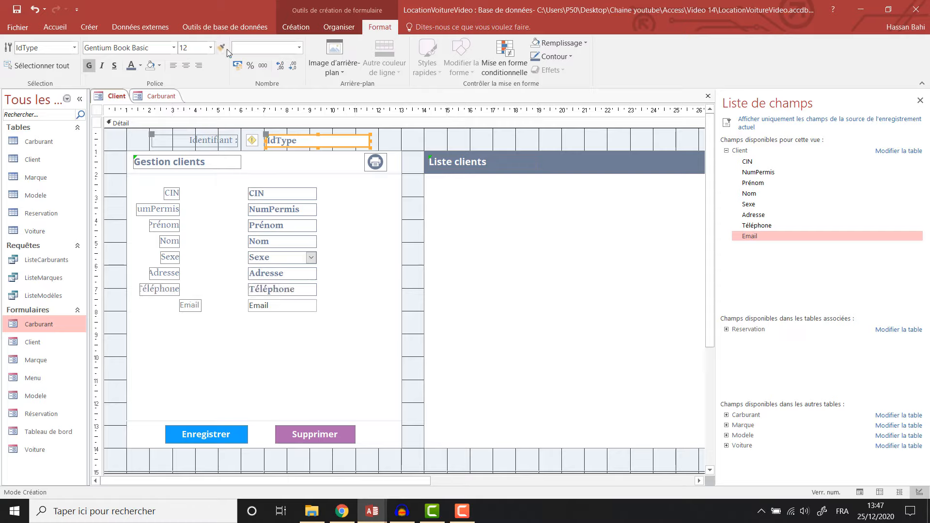
pyautogui.click(223, 47)
pyautogui.click(278, 305)
pyautogui.click(111, 214)
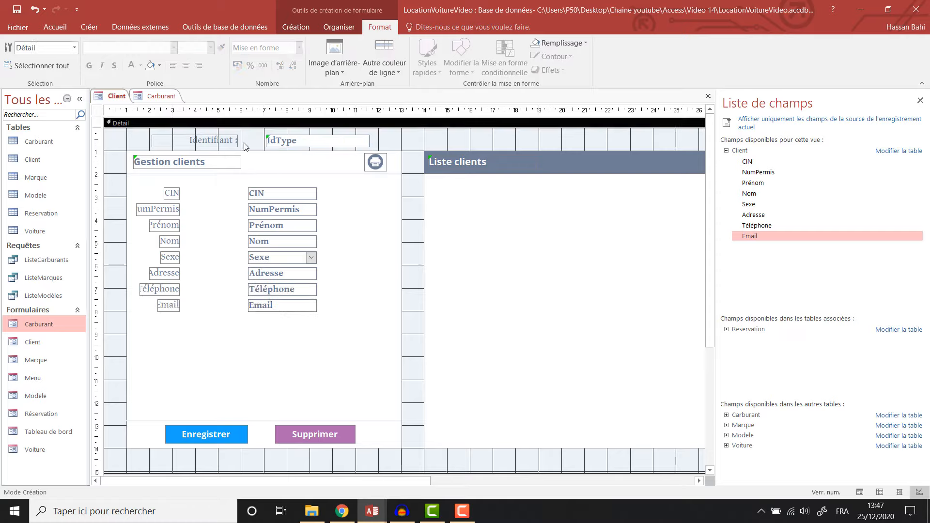
# Delete the leftover Identifiant label and IdType text box above the record panel
pyautogui.click(213, 140)
pyautogui.press('Delete')
pyautogui.click(361, 141)
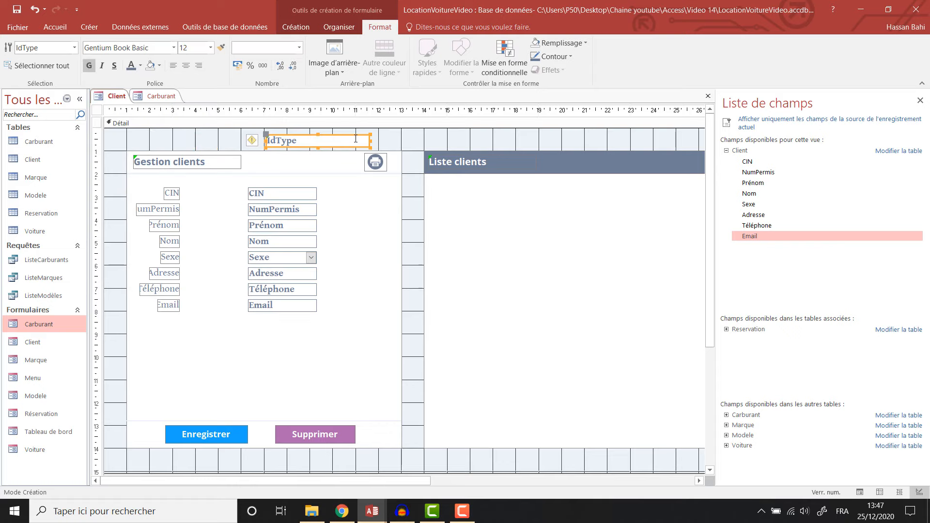
pyautogui.press('Delete')
# Shorten the NumPermis label's caption to "Permis"
pyautogui.click(268, 196)
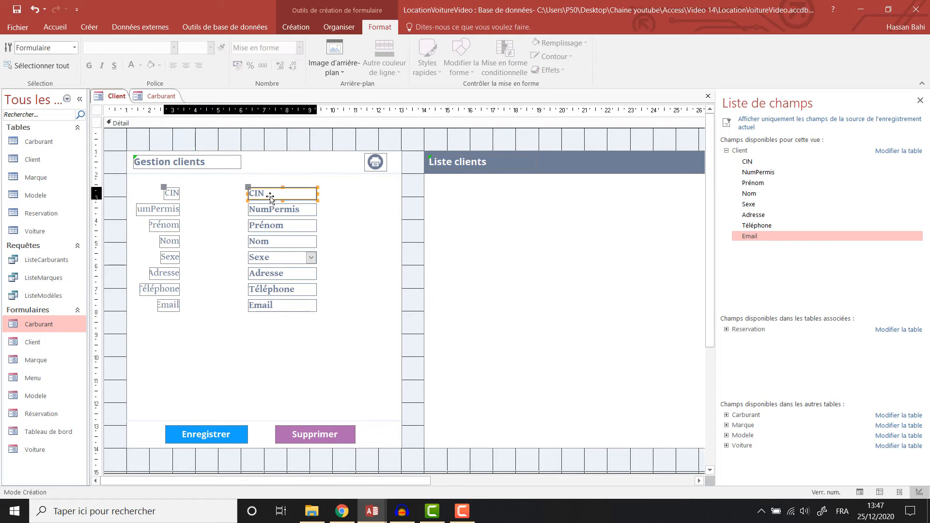
pyautogui.keyDown('shift'); pyautogui.click(290, 211); pyautogui.keyUp('shift')
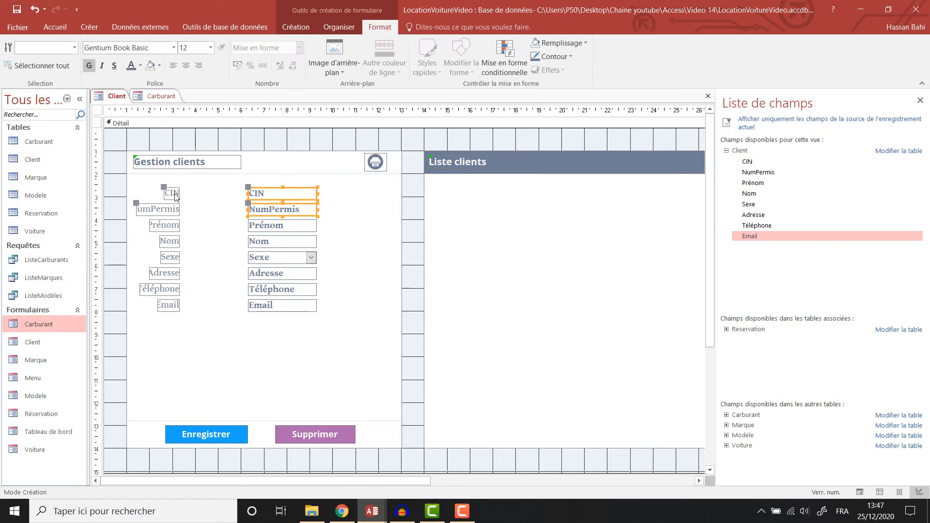
pyautogui.click(171, 211)
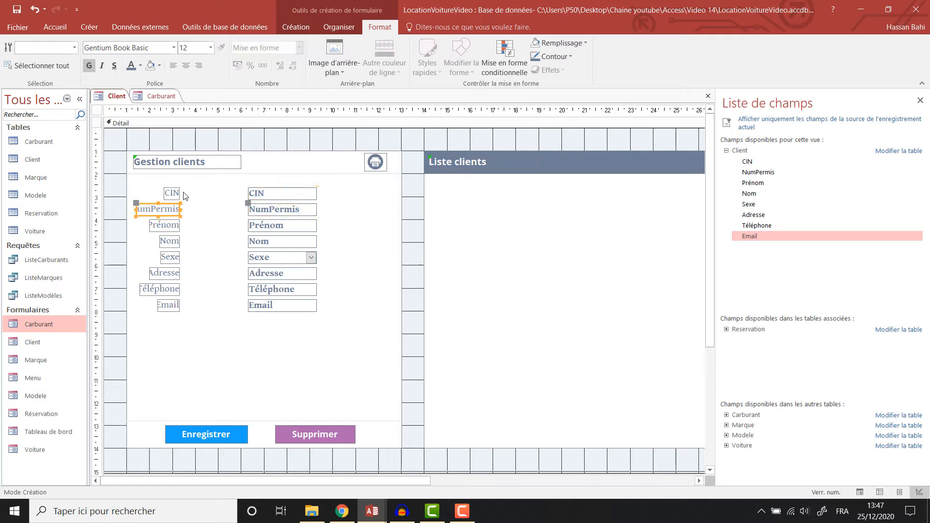
pyautogui.click(151, 209)
pyautogui.press('BackSpace')
pyautogui.press('BackSpace')
# Widen the Prénom, Nom, CIN, Sexe, Adresse, Téléphone and Email labels leftward so their captions fit
pyautogui.click(149, 225)
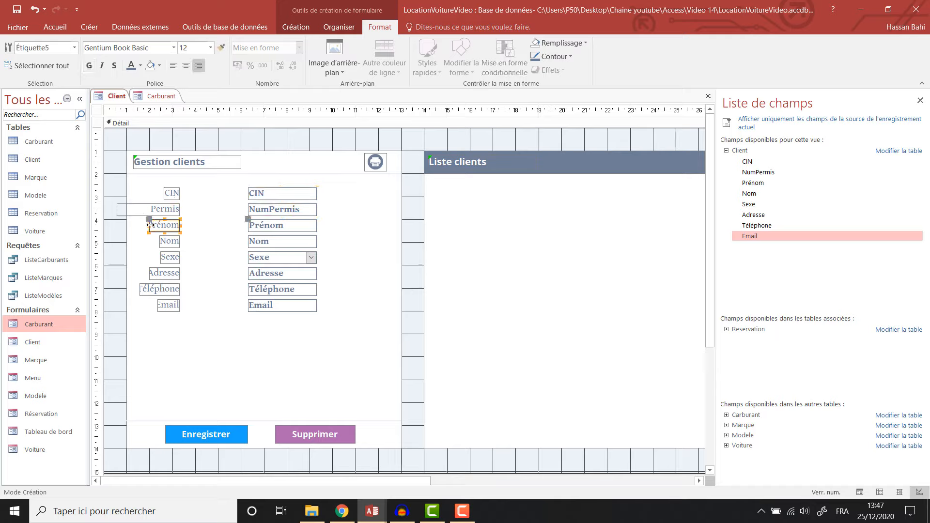
pyautogui.moveTo(150, 225)
pyautogui.mouseDown()
pyautogui.moveTo(142, 224)
pyautogui.moveTo(152, 240)
pyautogui.mouseUp()
pyautogui.click(160, 240)
pyautogui.click(164, 193)
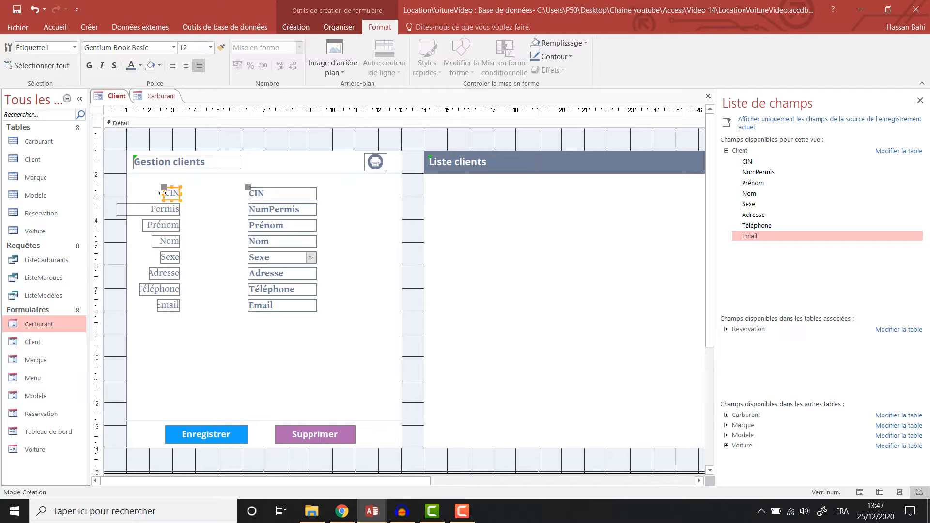
pyautogui.moveTo(161, 193); pyautogui.dragTo(156, 193)
pyautogui.click(163, 256)
pyautogui.moveTo(162, 256); pyautogui.dragTo(148, 305)
pyautogui.click(150, 273)
pyautogui.click(140, 289)
pyautogui.click(158, 305)
# Add a colon after the captions of the CIN, Permis, Prénom and Nom labels
pyautogui.click(172, 196)
pyautogui.click(177, 192)
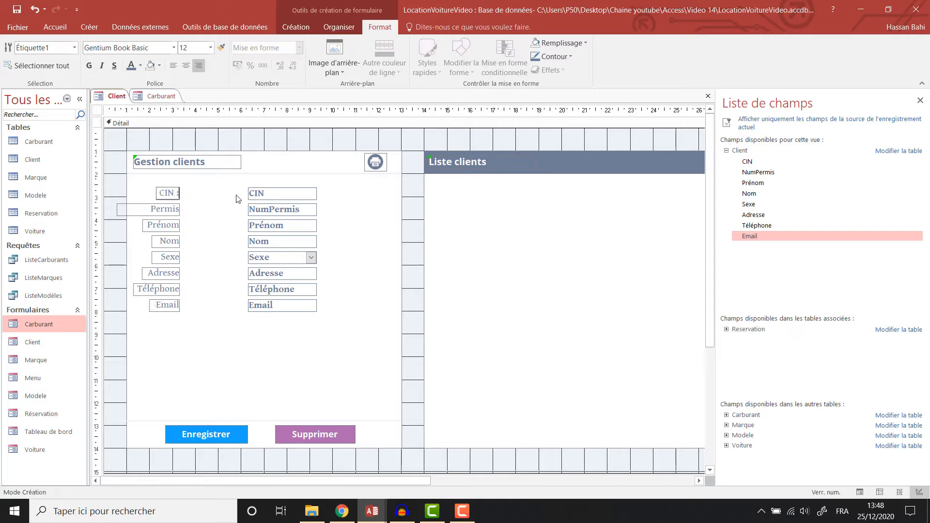
pyautogui.click(174, 212)
pyautogui.click(175, 211)
pyautogui.write(':')
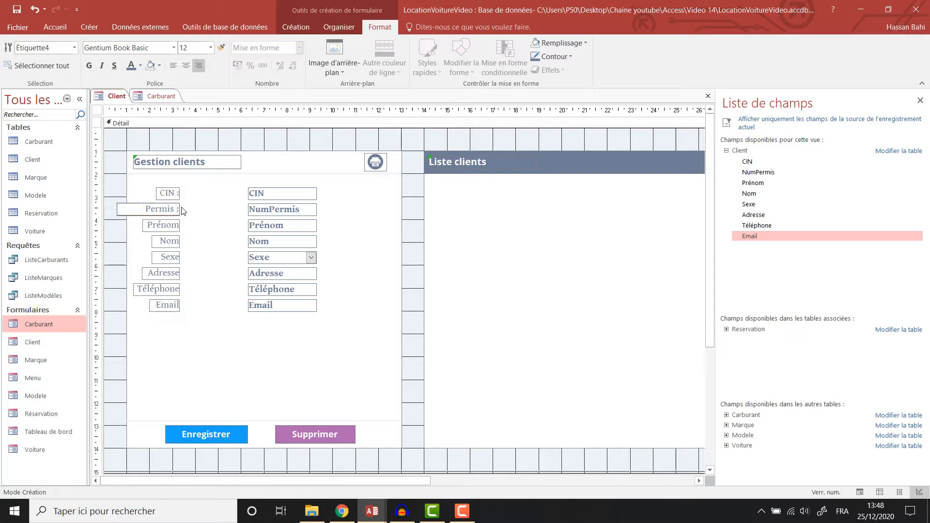
pyautogui.click(153, 229)
pyautogui.click(178, 225)
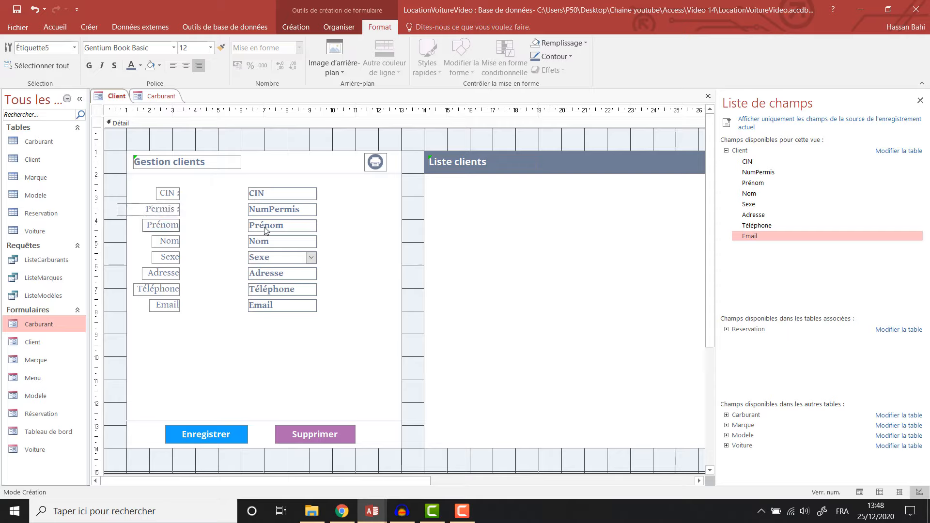
pyautogui.write(':')
pyautogui.click(175, 246)
pyautogui.click(178, 241)
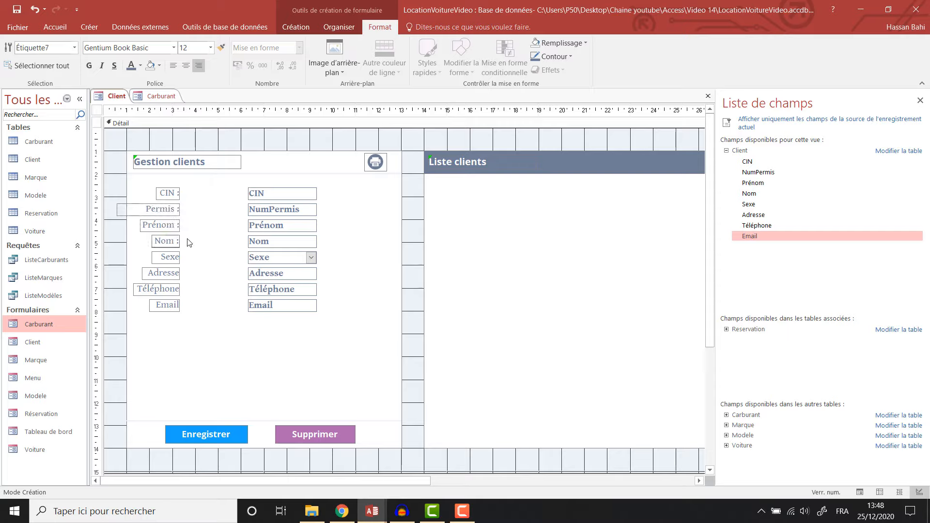
# Add a colon after the captions of the Sexe, Adresse, Téléphone and Email labels
pyautogui.click(176, 261)
pyautogui.click(179, 258)
pyautogui.click(174, 273)
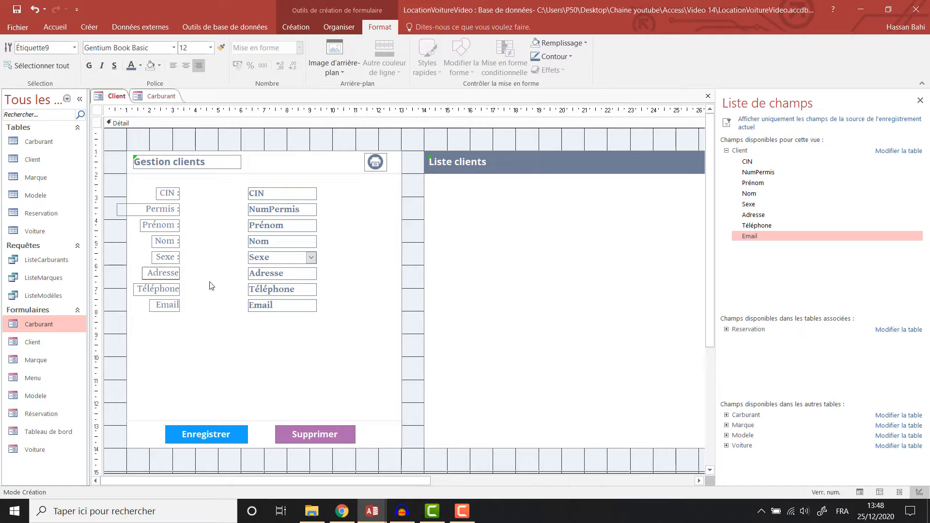
pyautogui.click(178, 290)
pyautogui.click(178, 289)
pyautogui.write(':')
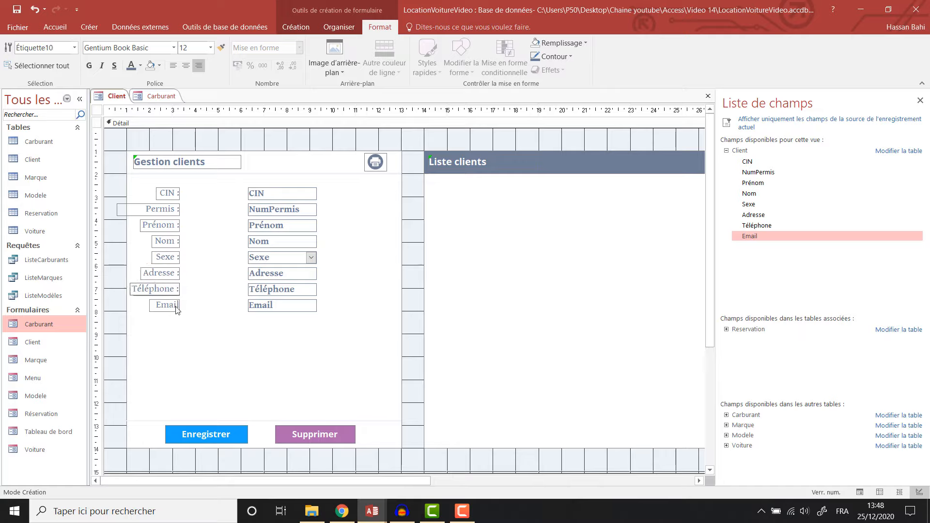
pyautogui.click(176, 308)
pyautogui.click(172, 306)
pyautogui.click(177, 303)
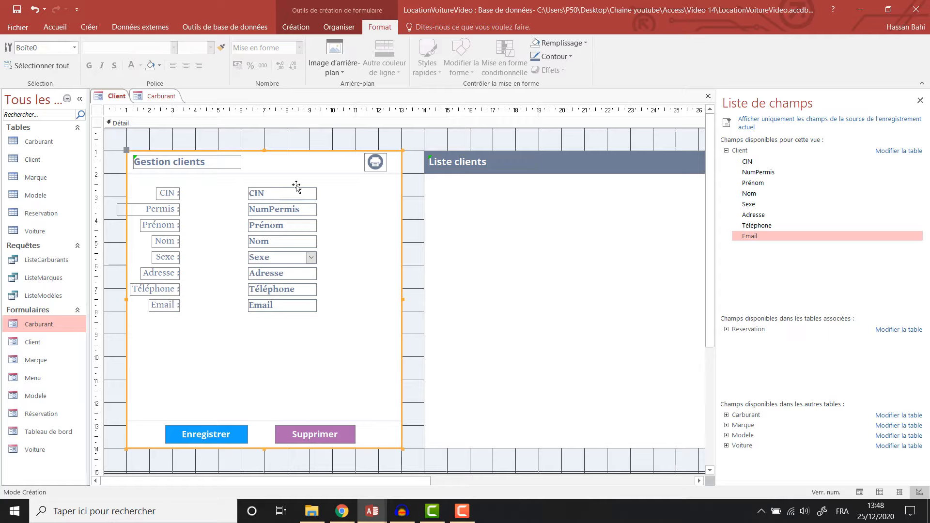
pyautogui.click(403, 204)
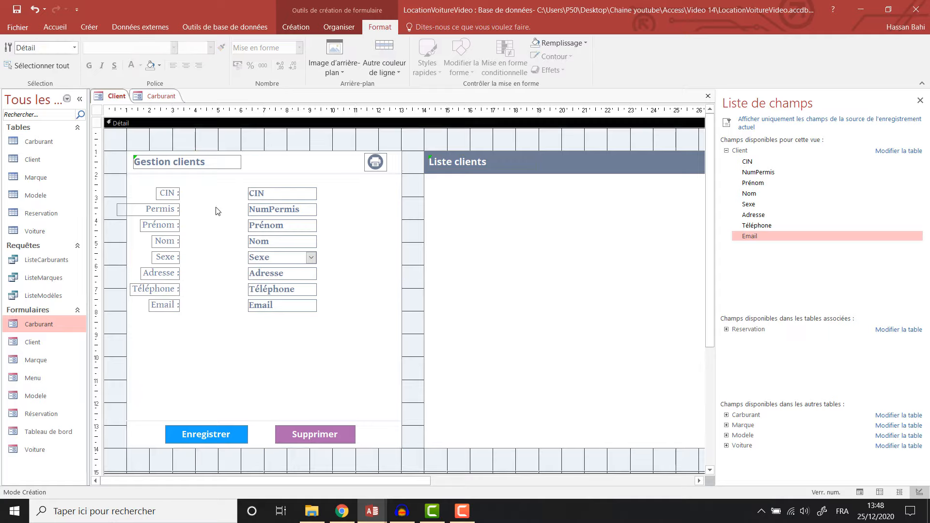
# Bring the CIN and NumPermis text boxes leftward so they sit just beside their labels, keeping their width
pyautogui.click(252, 194)
pyautogui.moveTo(235, 195); pyautogui.dragTo(185, 197)
pyautogui.moveTo(319, 195); pyautogui.dragTo(182, 224)
pyautogui.click(271, 209)
pyautogui.click(232, 193)
# Extend the Prénom and Nom text boxes leftward until they start beside their labels
pyautogui.click(249, 221)
pyautogui.click(252, 240)
pyautogui.moveTo(248, 241); pyautogui.dragTo(181, 241)
pyautogui.hotkey('ctrl', 'z')
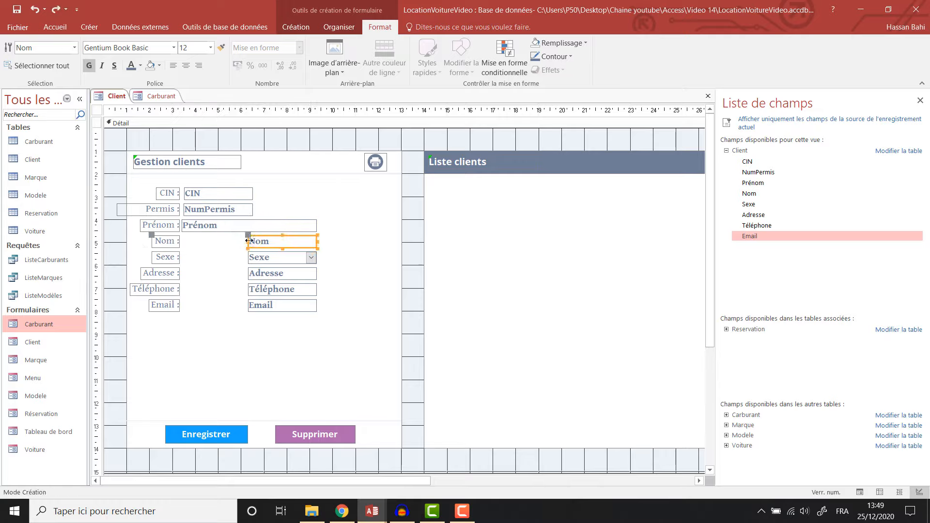
pyautogui.moveTo(249, 241); pyautogui.dragTo(182, 239)
# Move the Sexe combo box alone next to its label without changing its width
pyautogui.click(254, 256)
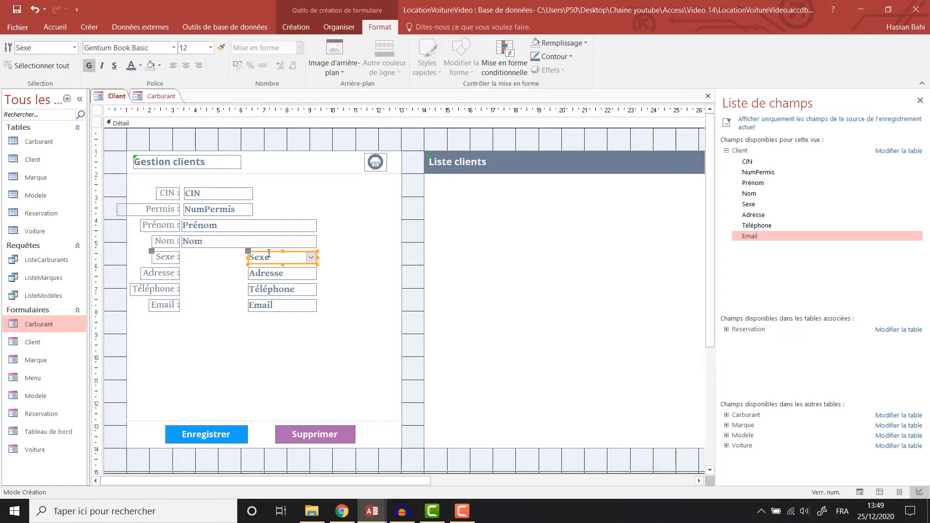
pyautogui.moveTo(267, 251); pyautogui.dragTo(220, 251)
pyautogui.hotkey('ctrl', 'z')
pyautogui.click(258, 258)
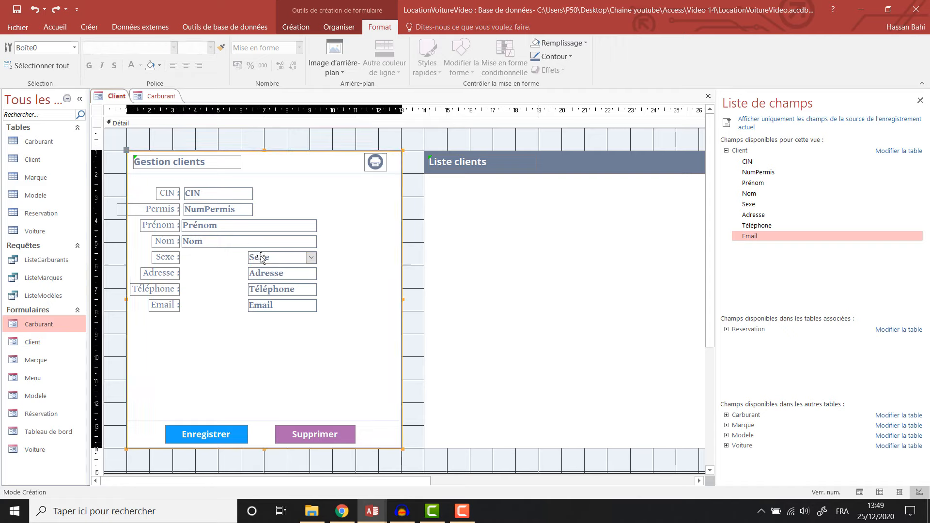
pyautogui.click(261, 257)
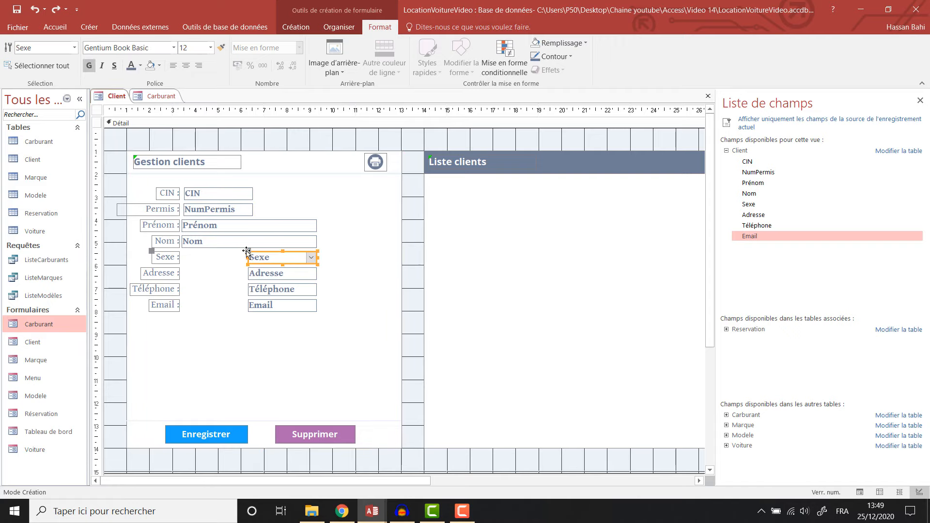
pyautogui.moveTo(249, 251); pyautogui.dragTo(183, 250)
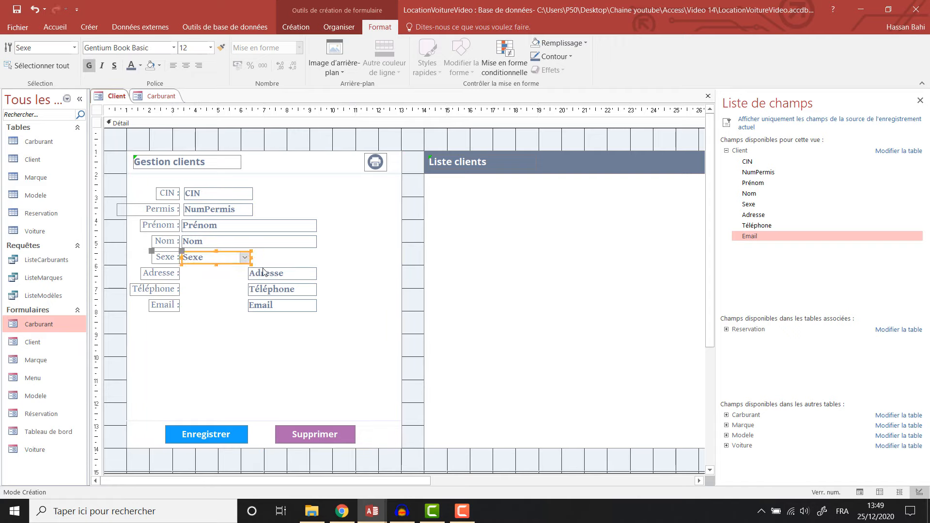
# Stretch the Adresse text box from its label to about 12.5 cm on the horizontal ruler
pyautogui.click(263, 271)
pyautogui.moveTo(249, 273); pyautogui.dragTo(182, 273)
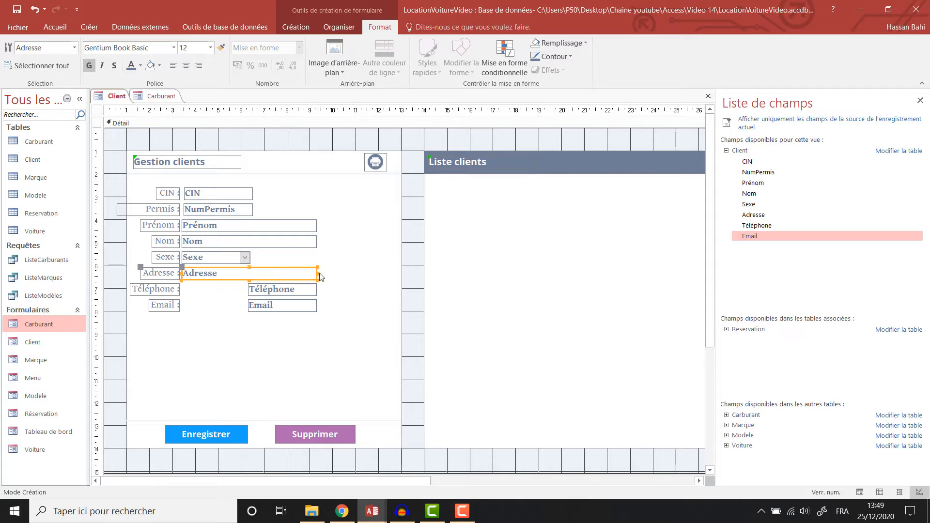
pyautogui.moveTo(320, 276); pyautogui.dragTo(364, 271)
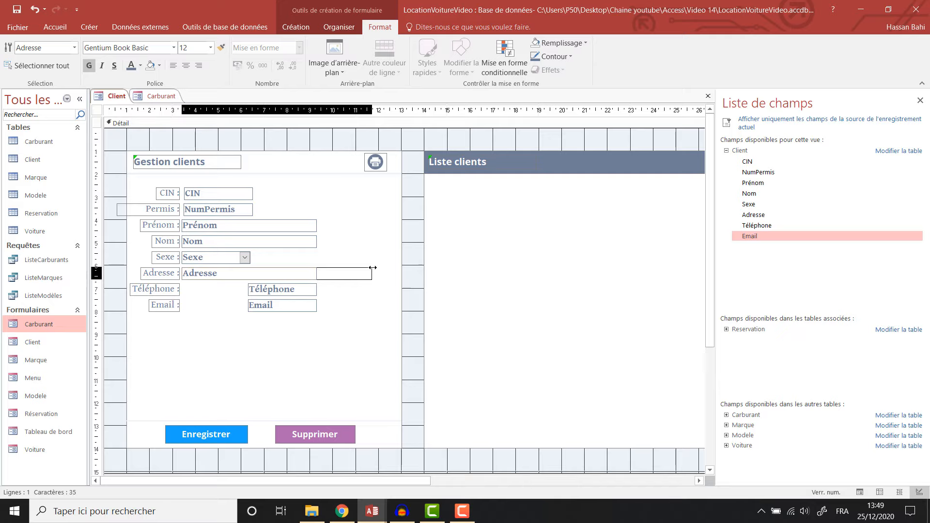
pyautogui.moveTo(373, 267); pyautogui.dragTo(391, 272)
# Stretch the Téléphone and Email text boxes from their labels to the right edge of the Adresse box
pyautogui.click(245, 289)
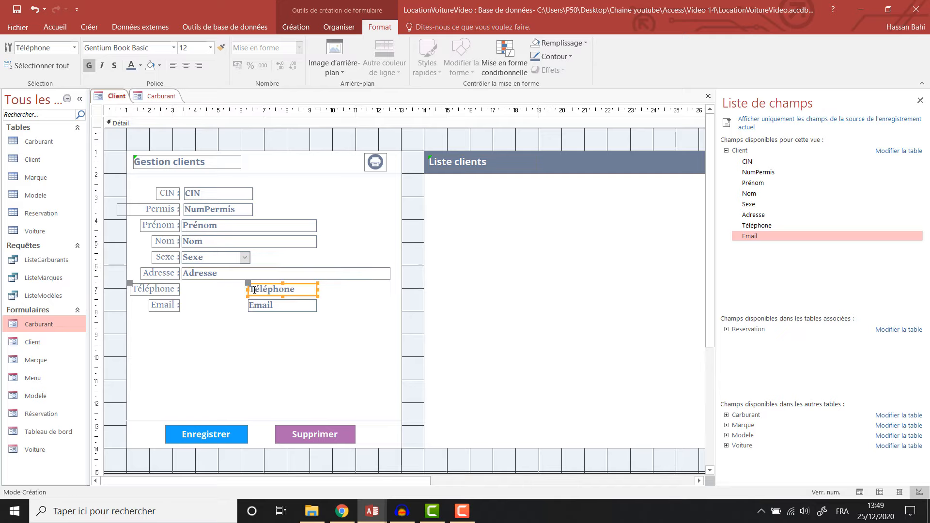
pyautogui.moveTo(243, 288); pyautogui.dragTo(183, 289)
pyautogui.click(250, 305)
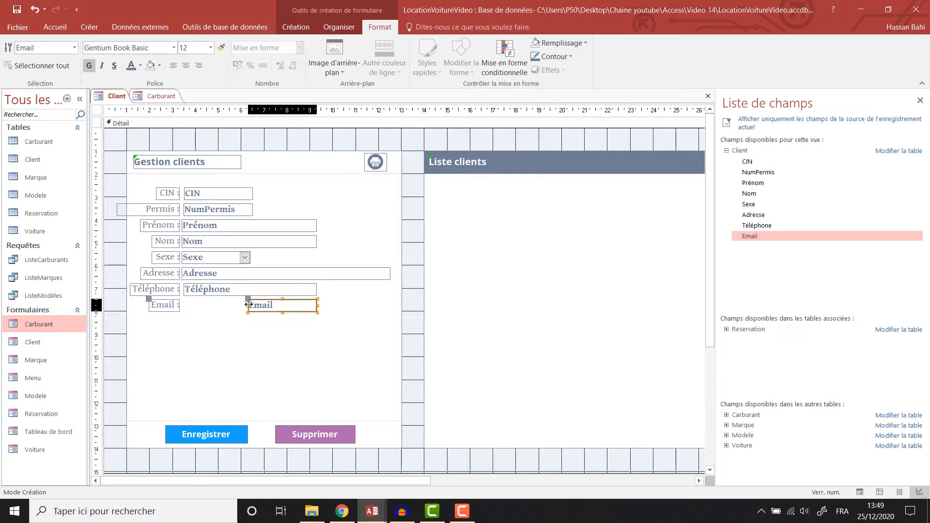
pyautogui.moveTo(248, 306); pyautogui.dragTo(183, 305)
pyautogui.click(316, 289)
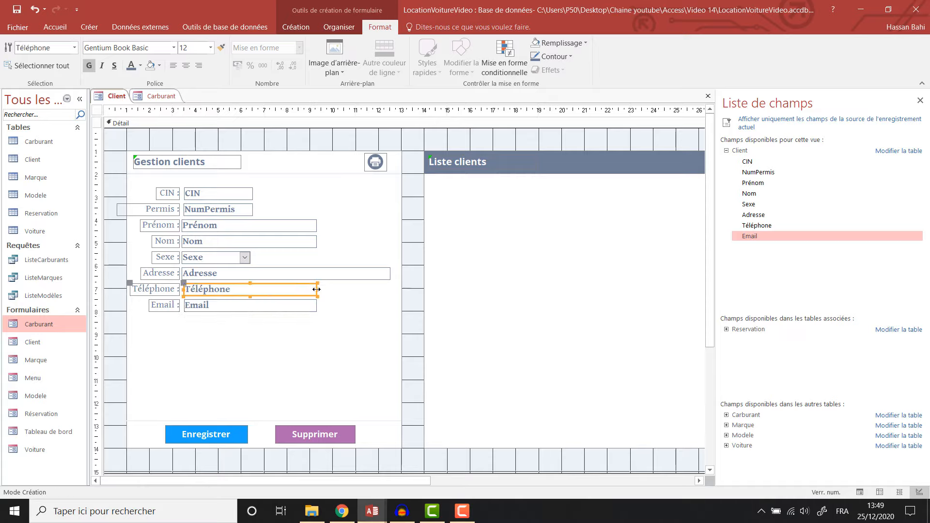
pyautogui.moveTo(316, 289); pyautogui.dragTo(390, 289)
pyautogui.click(316, 306)
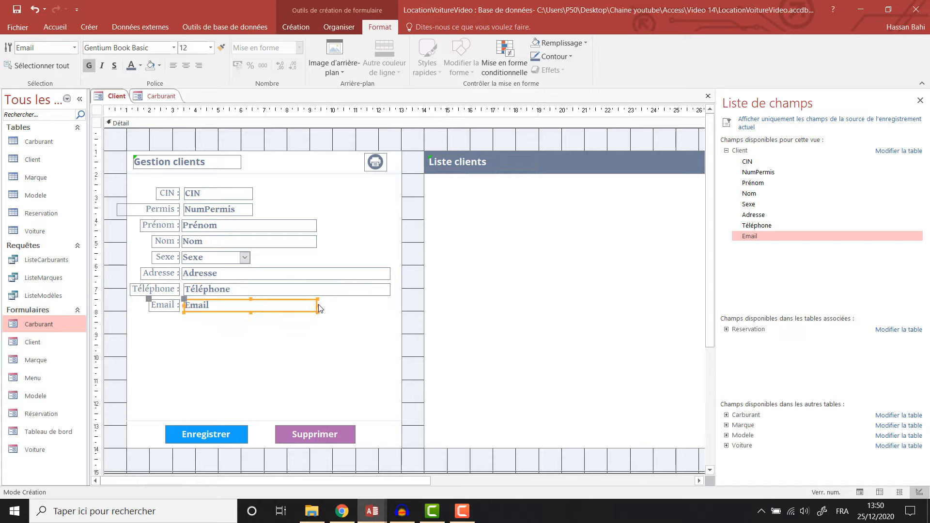
pyautogui.moveTo(318, 305); pyautogui.dragTo(390, 307)
# Shift the left edges of the Adresse, Sexe, Nom and Prénom fields slightly right to match the CIN text box
pyautogui.click(263, 322)
pyautogui.moveTo(206, 278); pyautogui.dragTo(222, 278)
pyautogui.hotkey('ctrl', 'z')
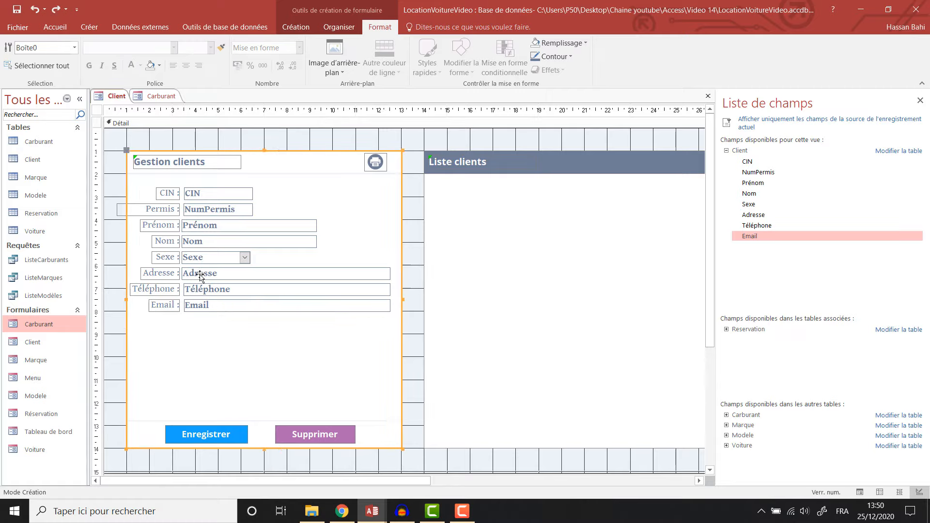
pyautogui.click(345, 272)
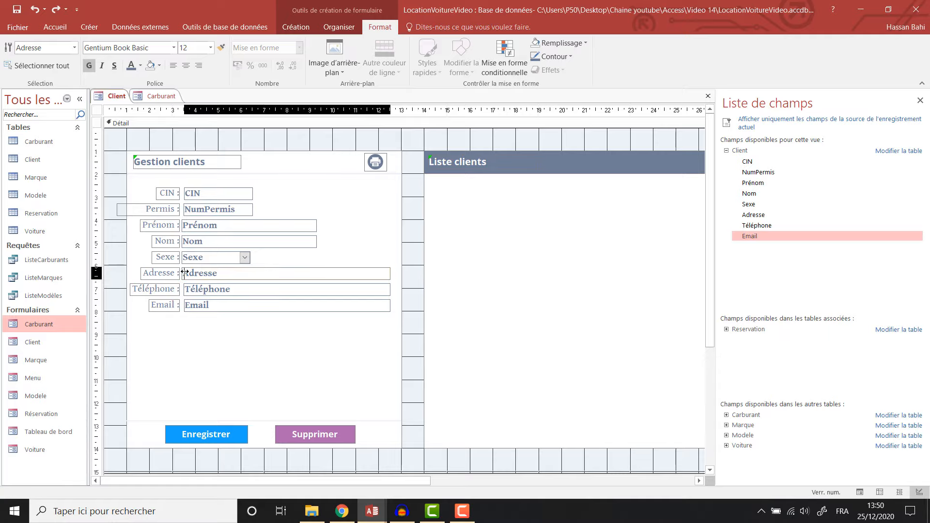
pyautogui.click(184, 257)
pyautogui.click(189, 241)
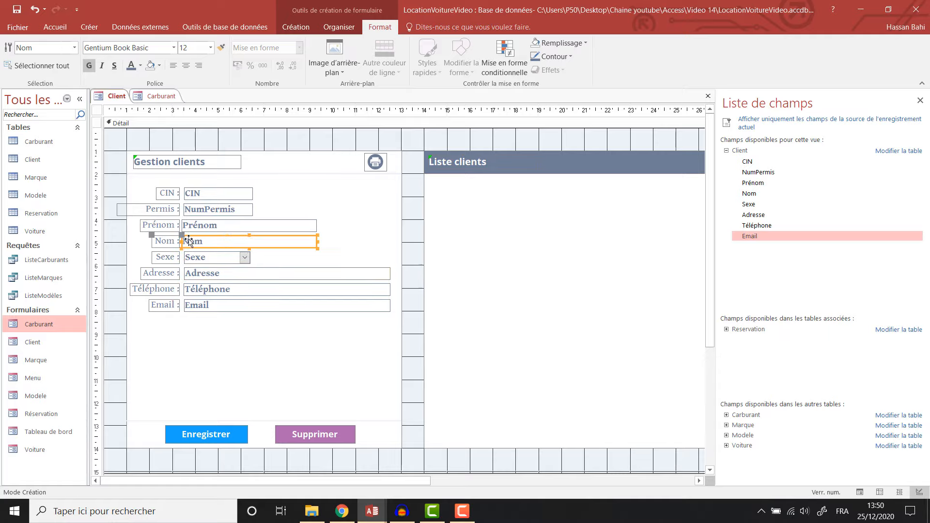
pyautogui.click(185, 225)
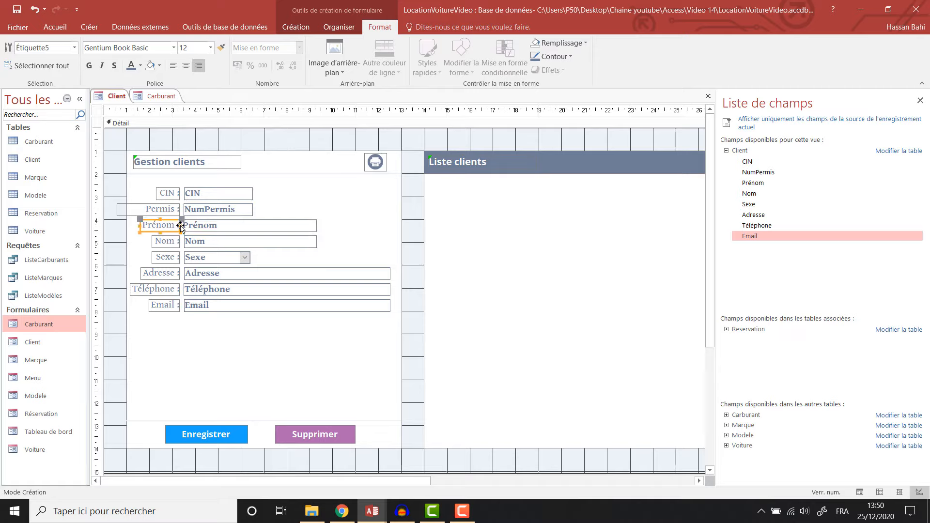
pyautogui.moveTo(184, 225); pyautogui.dragTo(187, 226)
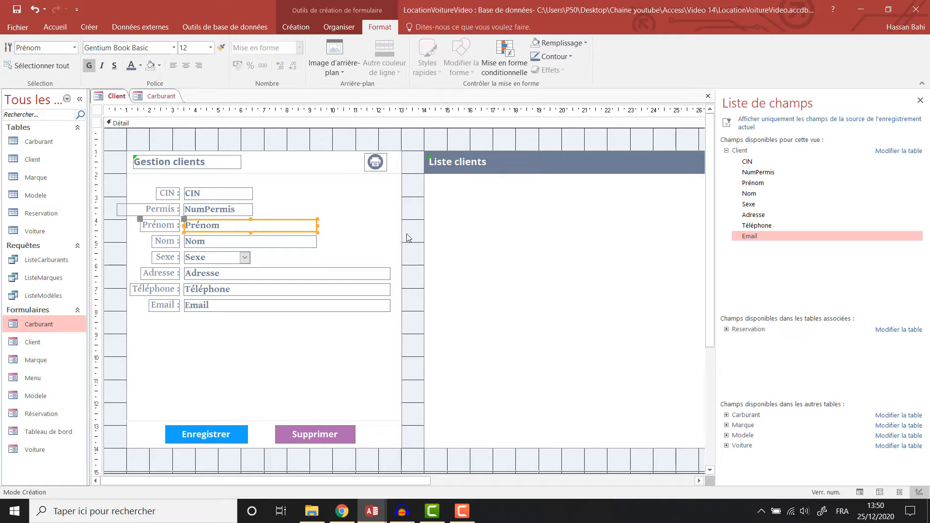
# Move the Email and Téléphone fields with their labels down to open vertical space below Adresse
pyautogui.click(214, 306)
pyautogui.moveTo(214, 306); pyautogui.dragTo(214, 322)
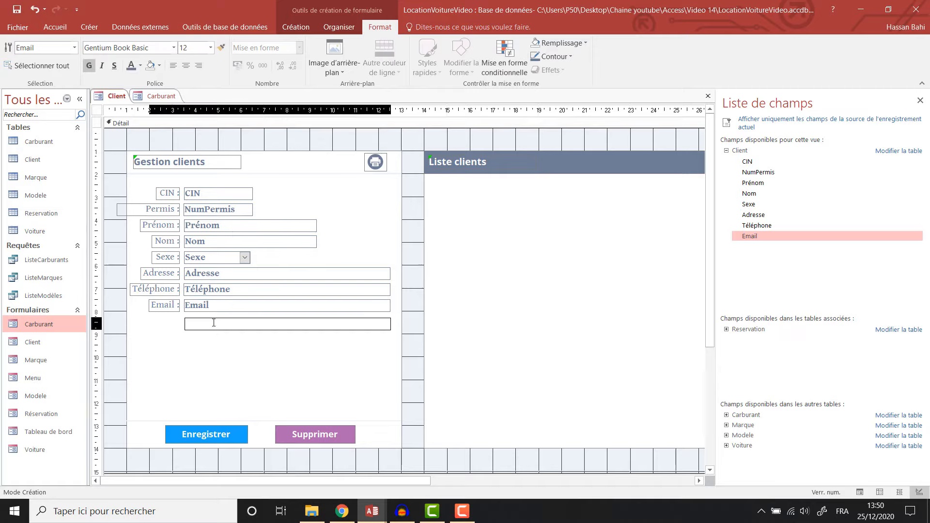
pyautogui.moveTo(214, 289); pyautogui.dragTo(213, 299)
pyautogui.click(224, 325)
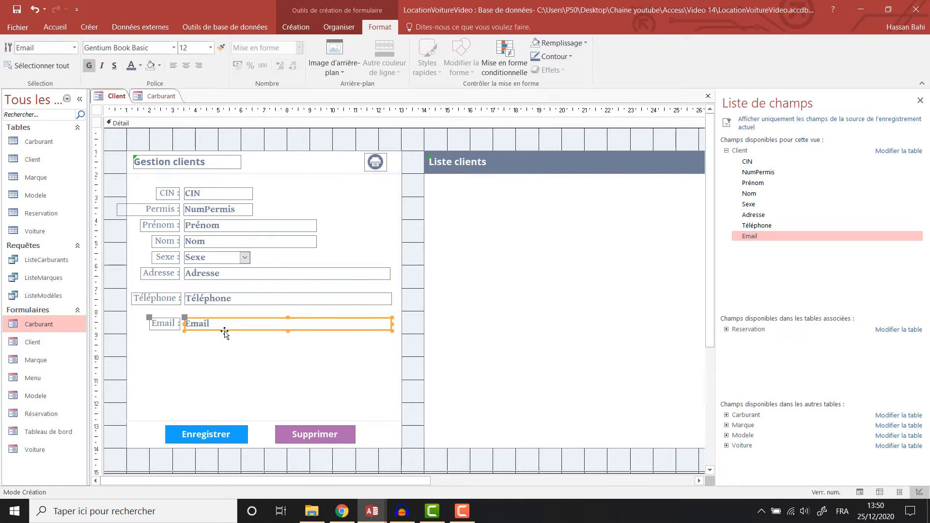
pyautogui.moveTo(225, 333); pyautogui.dragTo(230, 354)
pyautogui.click(214, 298)
pyautogui.moveTo(214, 298); pyautogui.dragTo(215, 312)
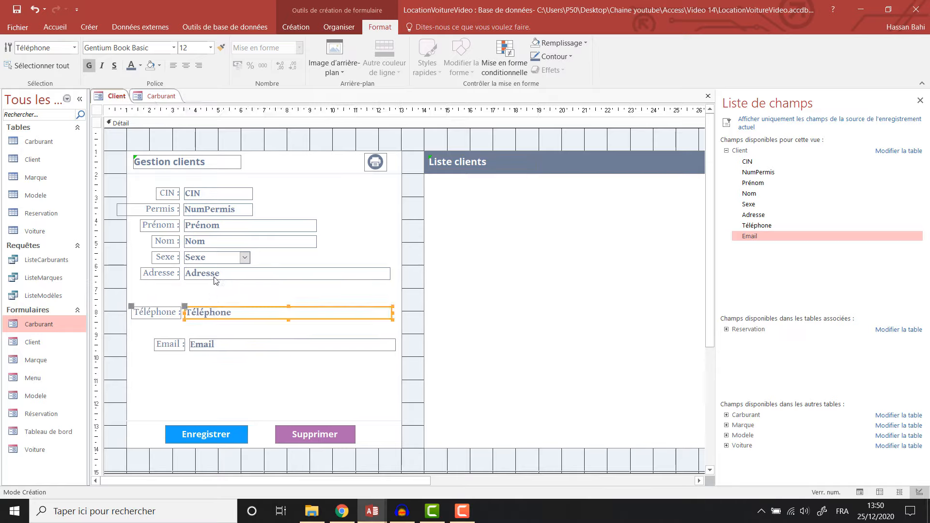
# Spread the Sexe, Adresse, Téléphone and Email fields with their labels farther down the Gestion clients panel
pyautogui.moveTo(215, 277)
pyautogui.mouseDown()
pyautogui.moveTo(214, 290)
pyautogui.moveTo(212, 271)
pyautogui.mouseUp()
pyautogui.click(212, 260)
pyautogui.moveTo(226, 347); pyautogui.dragTo(223, 369)
pyautogui.click(218, 319)
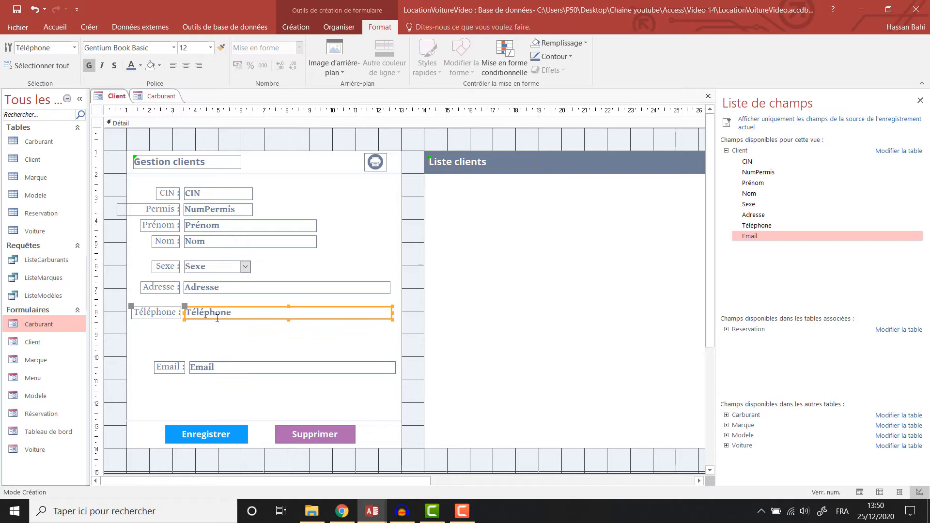
pyautogui.moveTo(217, 319); pyautogui.dragTo(215, 338)
pyautogui.click(214, 287)
pyautogui.click(209, 283)
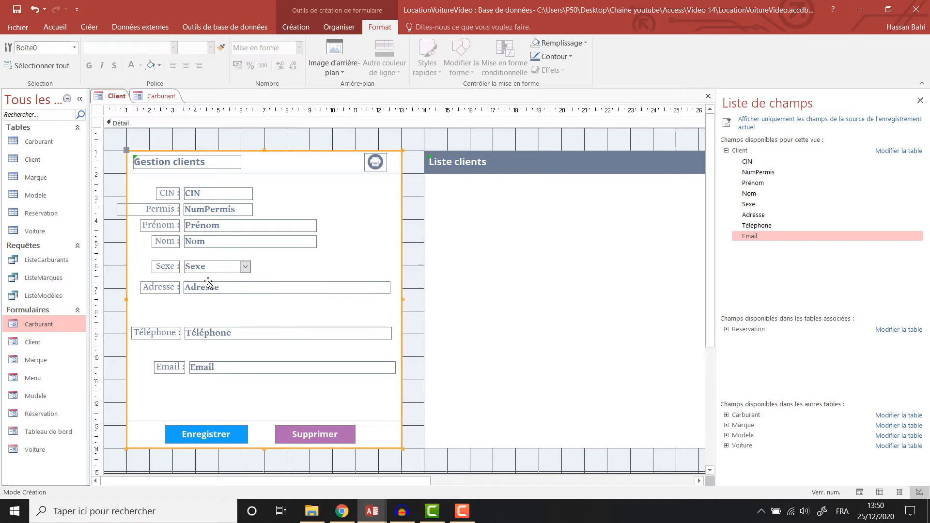
pyautogui.moveTo(272, 290); pyautogui.dragTo(272, 309)
# Move the Sexe, Nom, Prénom and NumPermis fields down with their labels to space them out below CIN
pyautogui.click(438, 335)
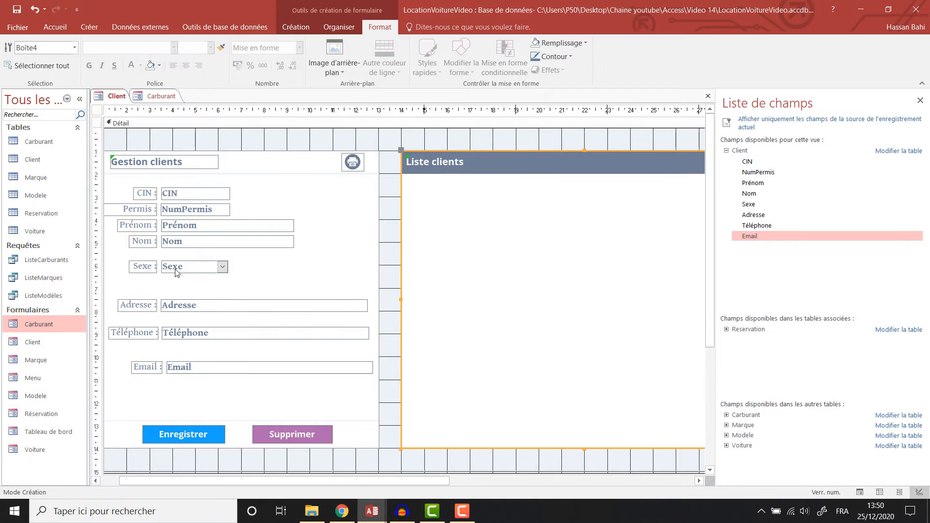
pyautogui.click(177, 273)
pyautogui.moveTo(176, 273); pyautogui.dragTo(177, 283)
pyautogui.click(188, 244)
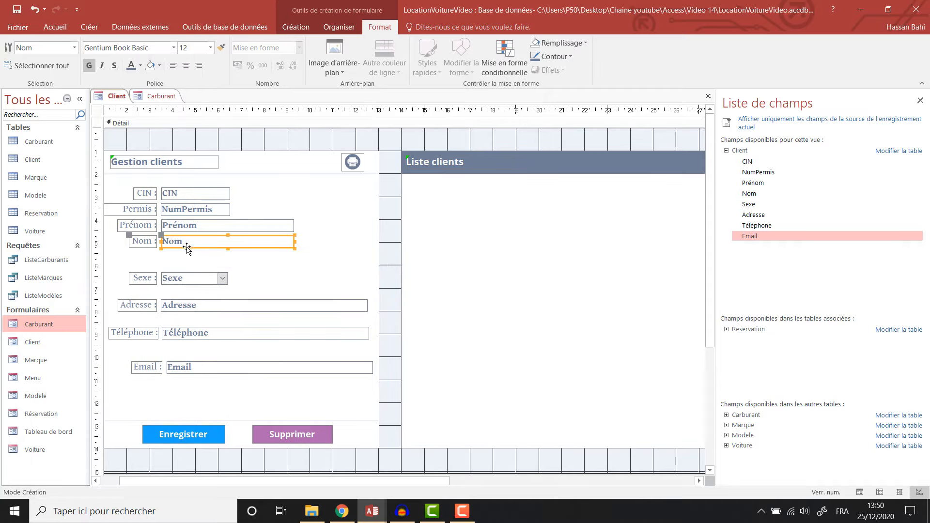
pyautogui.moveTo(187, 248); pyautogui.dragTo(190, 261)
pyautogui.click(186, 226)
pyautogui.moveTo(186, 226)
pyautogui.mouseDown()
pyautogui.moveTo(188, 233)
pyautogui.moveTo(188, 218)
pyautogui.mouseUp()
# Align the eight client fields from CIN through Email along their left edges
pyautogui.click(183, 197)
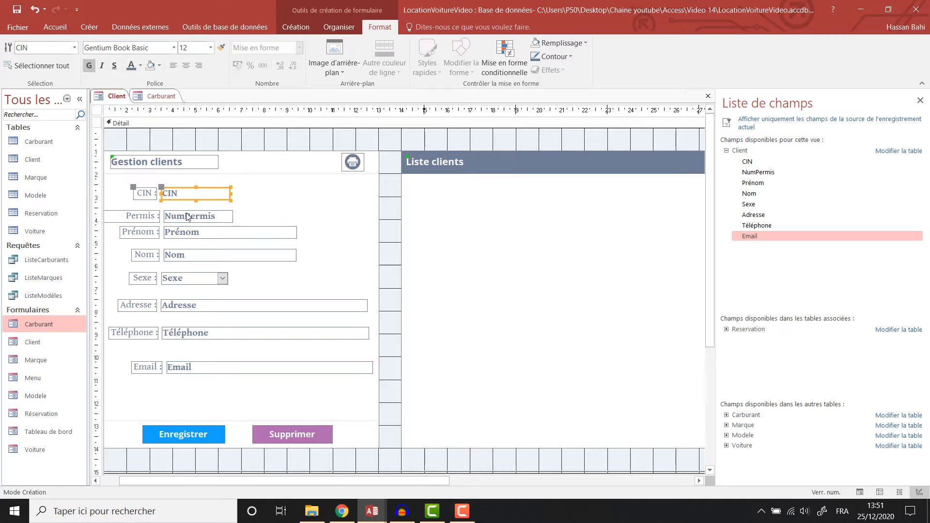
pyautogui.keyDown('shift'); pyautogui.click(189, 217); pyautogui.keyUp('shift')
pyautogui.keyDown('shift'); pyautogui.click(190, 233); pyautogui.keyUp('shift')
pyautogui.keyDown('shift'); pyautogui.click(192, 255); pyautogui.keyUp('shift')
pyautogui.keyDown('shift'); pyautogui.click(192, 278); pyautogui.keyUp('shift')
pyautogui.keyDown('shift'); pyautogui.click(194, 306); pyautogui.keyUp('shift')
pyautogui.keyDown('shift'); pyautogui.click(195, 333); pyautogui.keyUp('shift')
pyautogui.keyDown('shift'); pyautogui.click(197, 368); pyautogui.keyUp('shift')
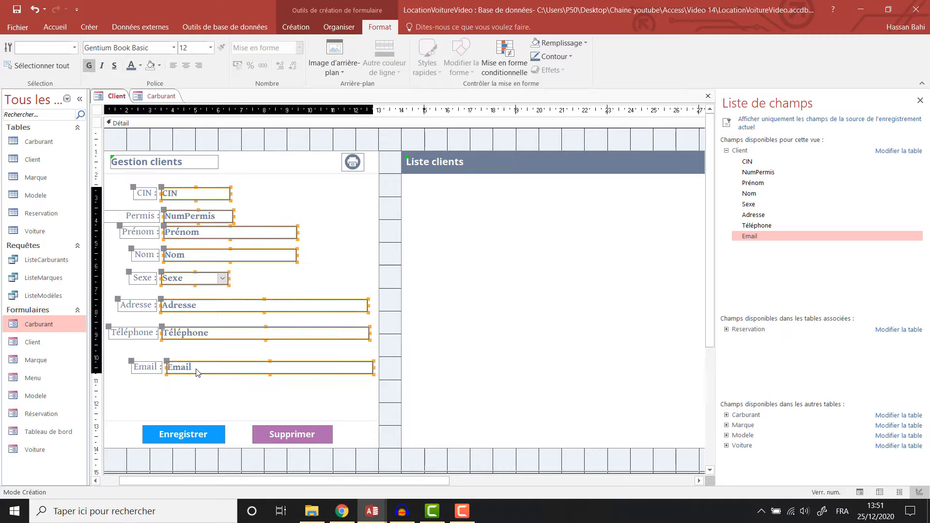
pyautogui.click(339, 27)
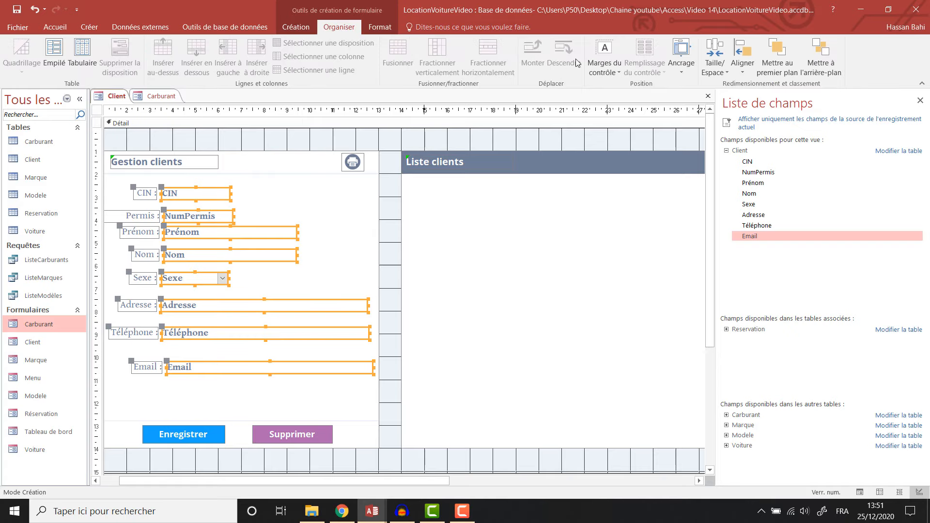
pyautogui.click(740, 71)
pyautogui.click(724, 73)
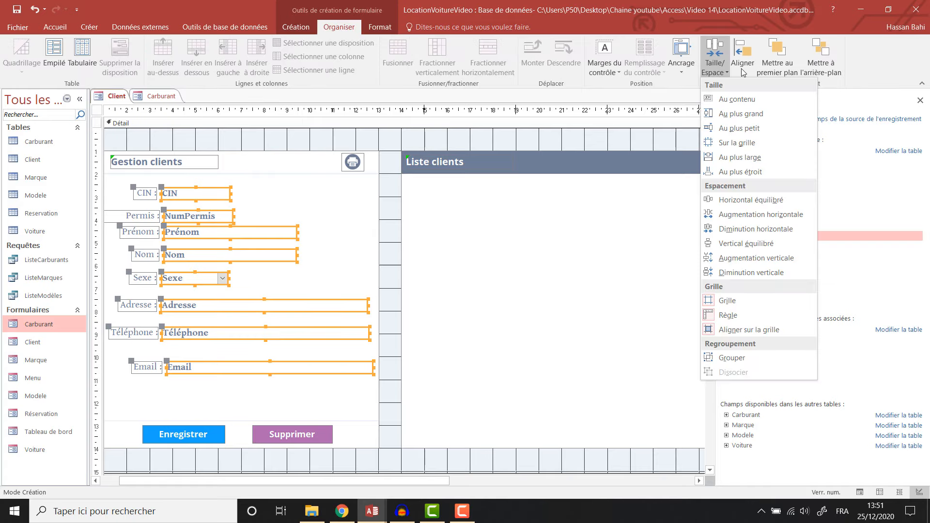
pyautogui.click(744, 72)
pyautogui.click(744, 73)
pyautogui.click(751, 101)
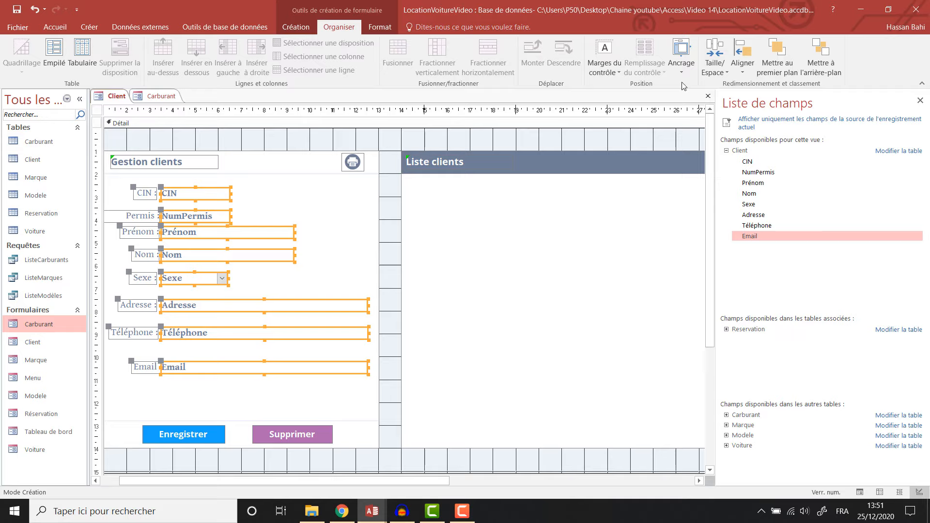
# Equalize and increase the vertical spacing between the eight client fields
pyautogui.click(716, 72)
pyautogui.click(737, 260)
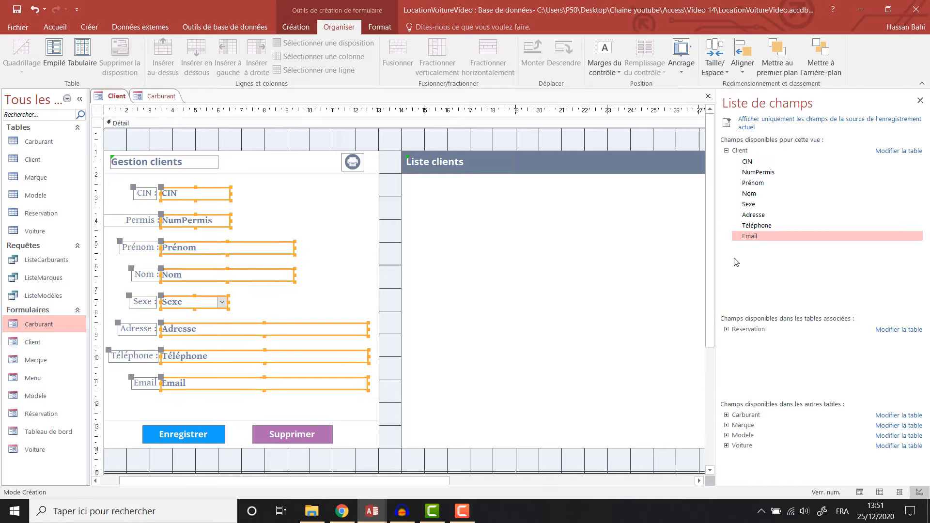
pyautogui.click(279, 137)
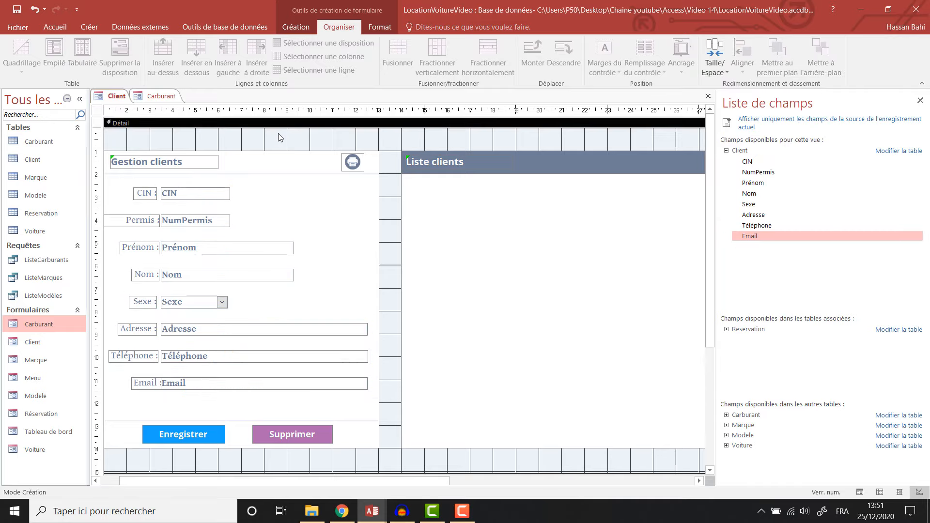
# Move the Email and Téléphone labels slightly left of their text boxes, and undo the shift of the Adresse label
pyautogui.click(142, 383)
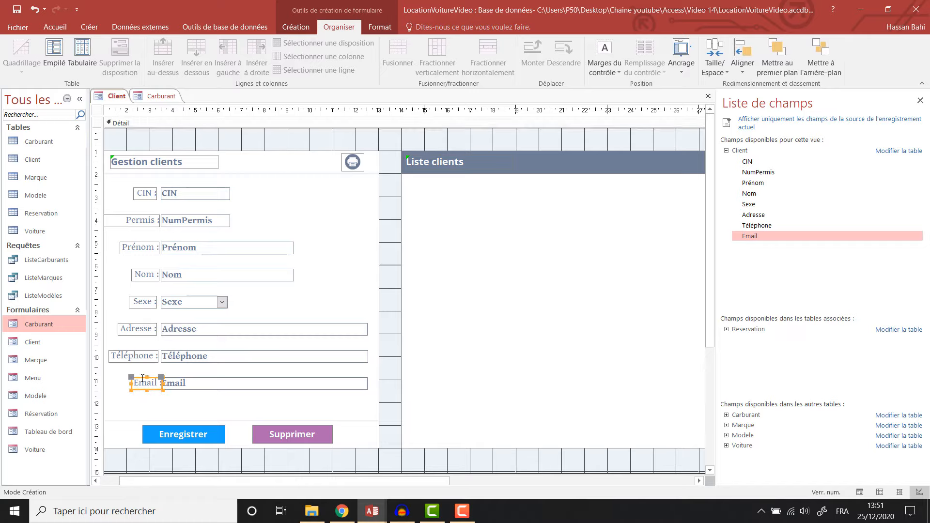
pyautogui.moveTo(132, 376); pyautogui.dragTo(116, 321)
pyautogui.click(137, 361)
pyautogui.click(136, 332)
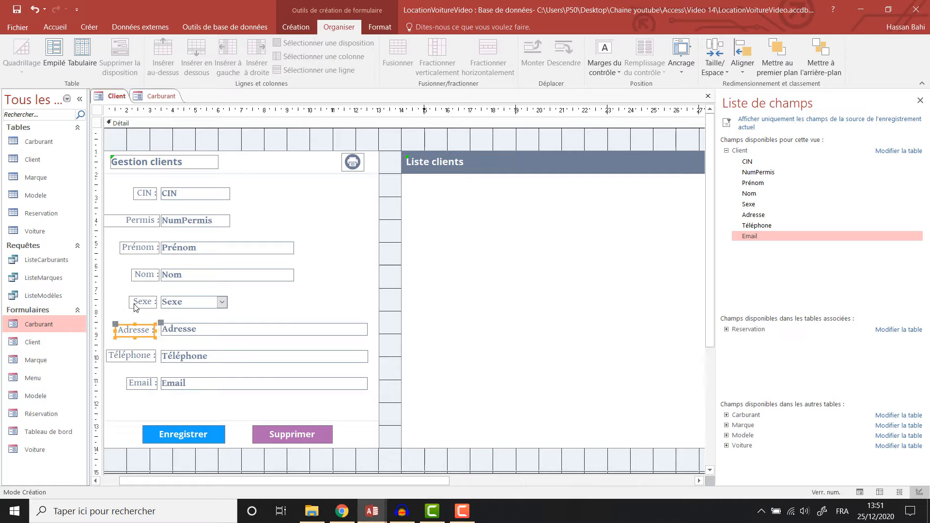
pyautogui.hotkey('ctrl', 'z')
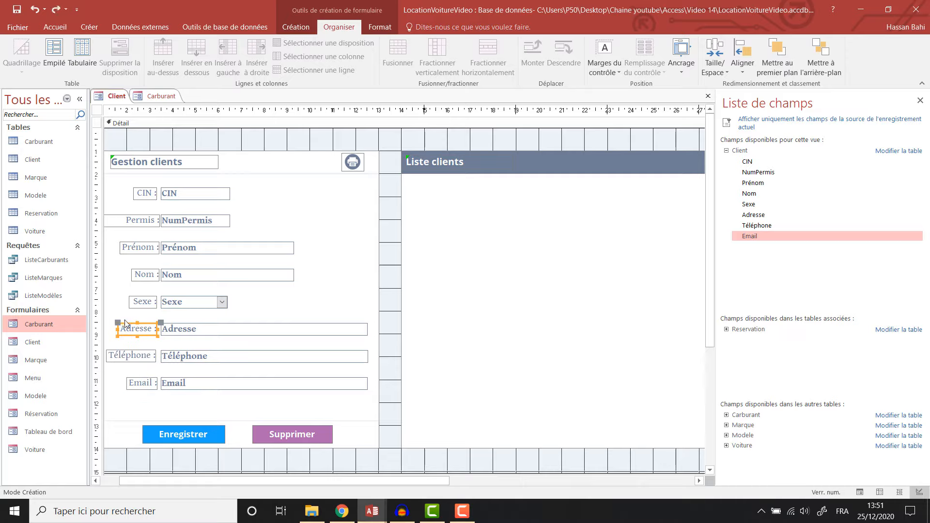
# Shift all eight client fields with their labels slightly to the right within the Gestion clients panel
pyautogui.click(187, 196)
pyautogui.keyDown('shift'); pyautogui.click(193, 221); pyautogui.keyUp('shift')
pyautogui.keyDown('shift'); pyautogui.click(194, 249); pyautogui.keyUp('shift')
pyautogui.keyDown('shift'); pyautogui.click(194, 276); pyautogui.keyUp('shift')
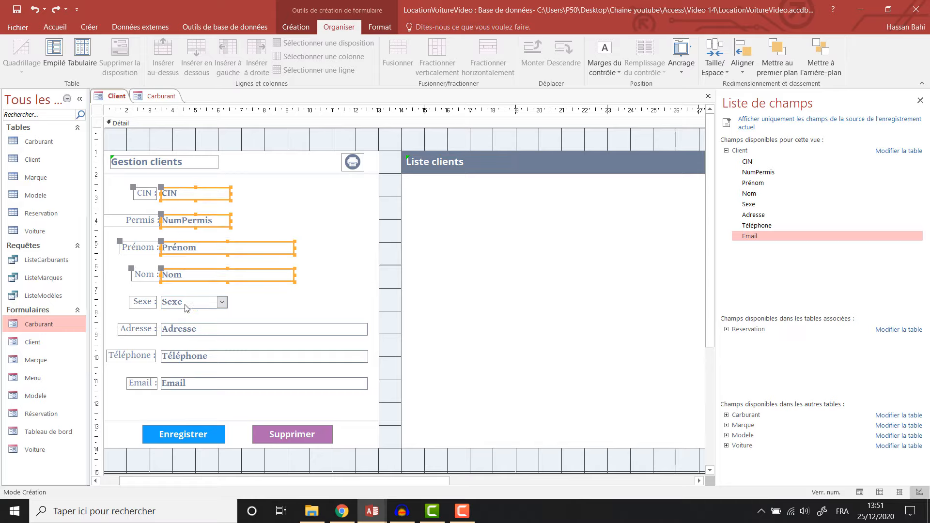
pyautogui.keyDown('shift'); pyautogui.click(191, 303); pyautogui.keyUp('shift')
pyautogui.keyDown('shift'); pyautogui.click(225, 329); pyautogui.keyUp('shift')
pyautogui.keyDown('shift'); pyautogui.click(233, 353); pyautogui.keyUp('shift')
pyautogui.keyDown('shift'); pyautogui.click(232, 386); pyautogui.keyUp('shift')
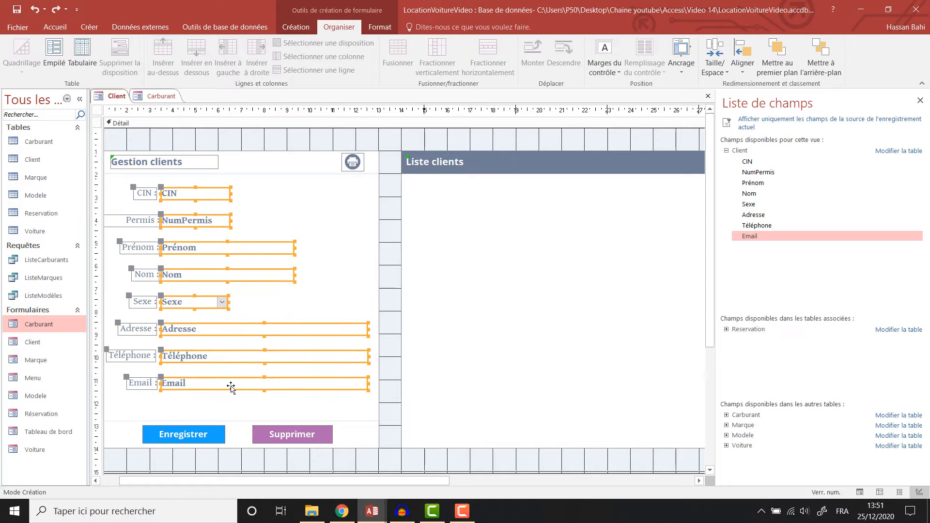
pyautogui.press('Right')
# Align the eight field labels from CIN through Email along their right edges
pyautogui.click(155, 196)
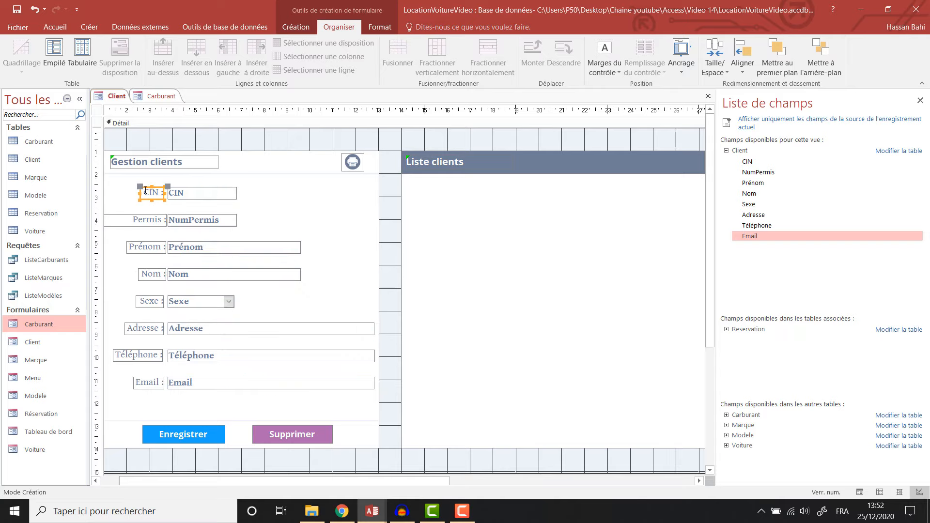
pyautogui.keyDown('shift'); pyautogui.click(150, 223); pyautogui.keyUp('shift')
pyautogui.keyDown('shift'); pyautogui.click(145, 275); pyautogui.keyUp('shift')
pyautogui.keyDown('shift'); pyautogui.click(149, 301); pyautogui.keyUp('shift')
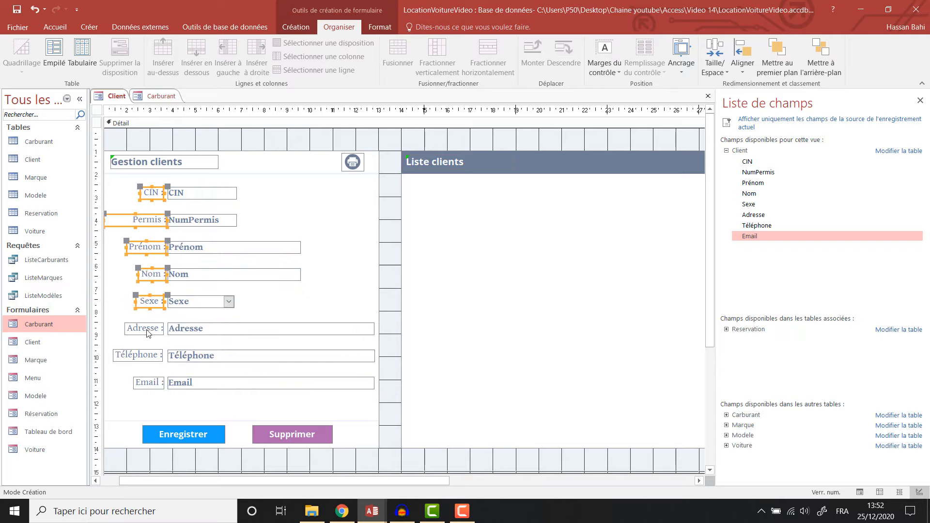
pyautogui.keyDown('shift'); pyautogui.click(143, 328); pyautogui.keyUp('shift')
pyautogui.keyDown('shift'); pyautogui.click(137, 356); pyautogui.keyUp('shift')
pyautogui.keyDown('shift'); pyautogui.click(146, 383); pyautogui.keyUp('shift')
pyautogui.click(747, 72)
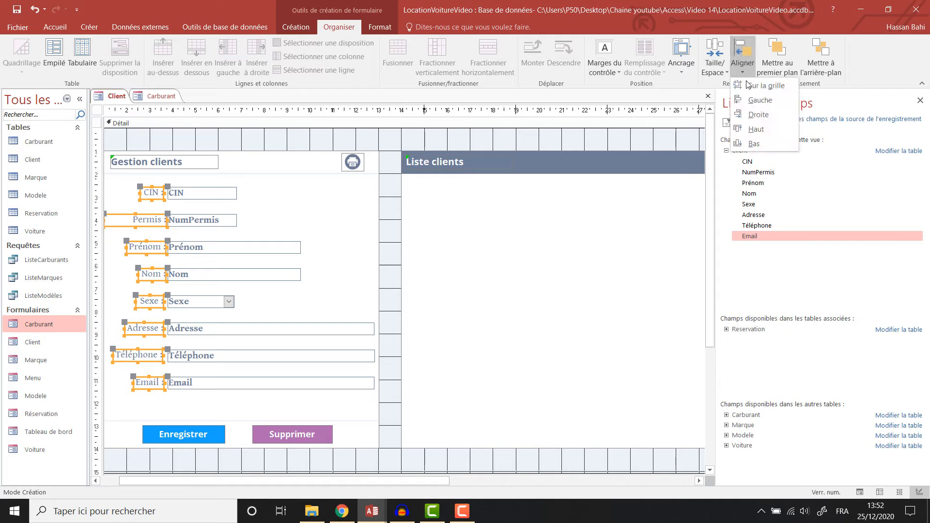
pyautogui.click(758, 115)
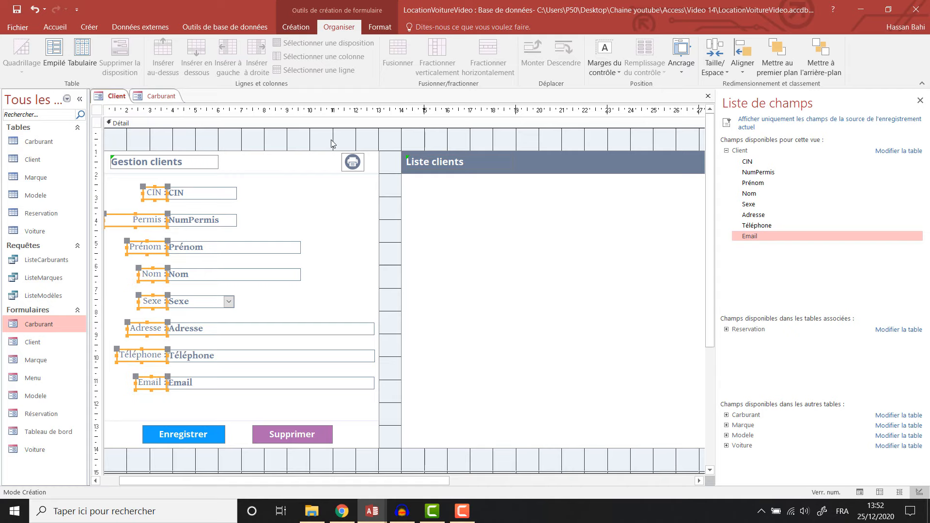
pyautogui.click(312, 144)
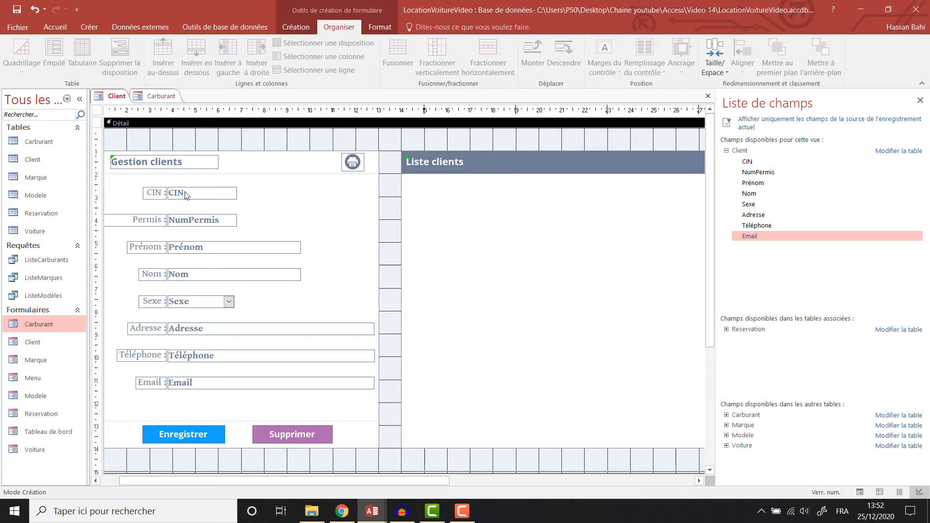
# Preview the Client form's field layout with live data and return to design view
pyautogui.rightClick(116, 96)
pyautogui.click(151, 154)
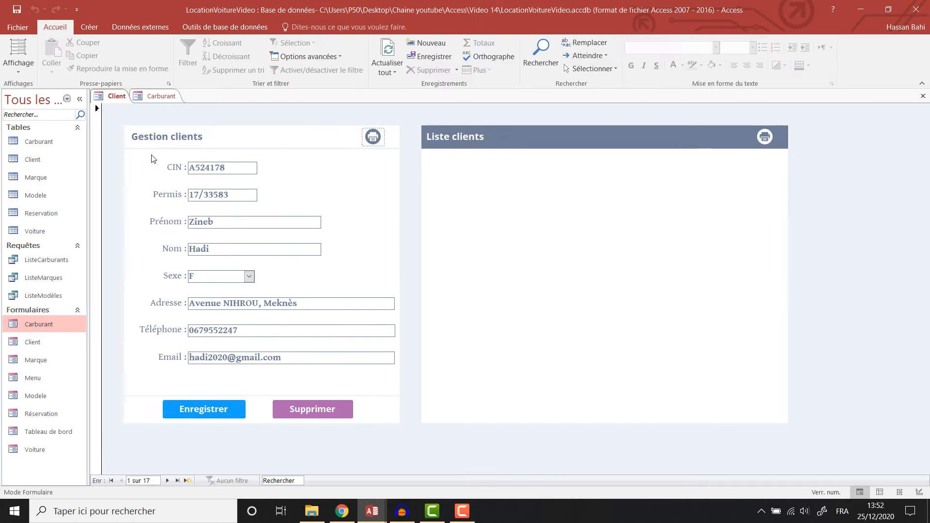
pyautogui.rightClick(115, 96)
pyautogui.click(141, 181)
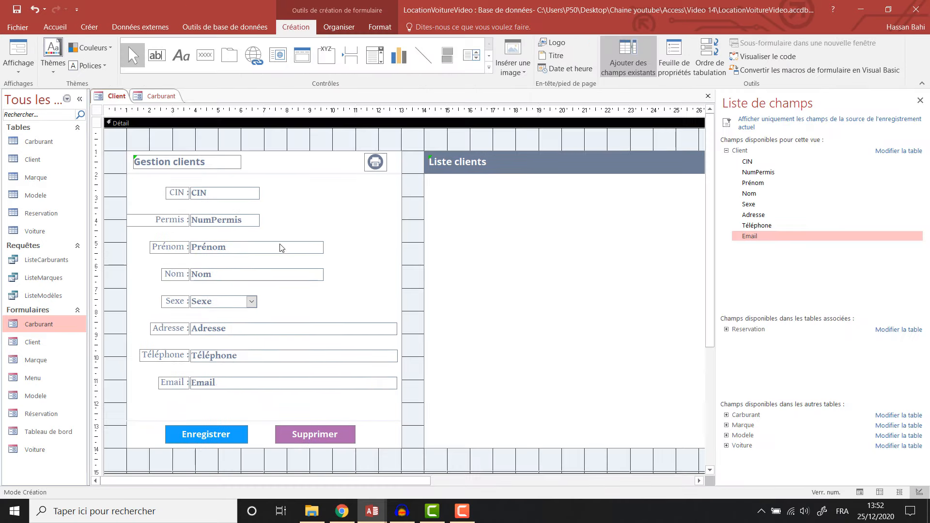
# Add a small command button beside the Gestion clients title, with add.png from the ImagesApp folder as its picture
pyautogui.click(205, 55)
pyautogui.moveTo(282, 156); pyautogui.dragTo(299, 172)
pyautogui.click(604, 286)
pyautogui.click(666, 196)
pyautogui.click(713, 371)
pyautogui.click(684, 400)
pyautogui.scroll(-5, 552, 281)
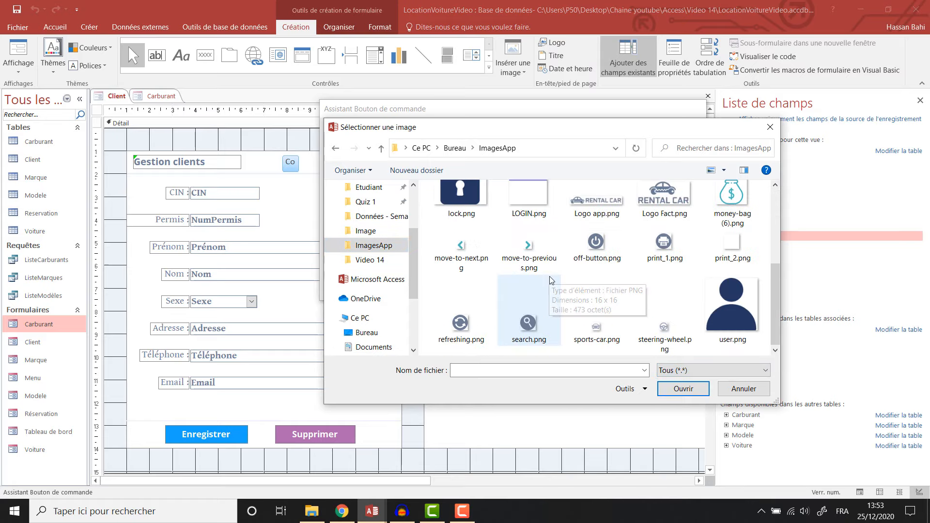
pyautogui.scroll(5, 551, 281)
pyautogui.click(461, 208)
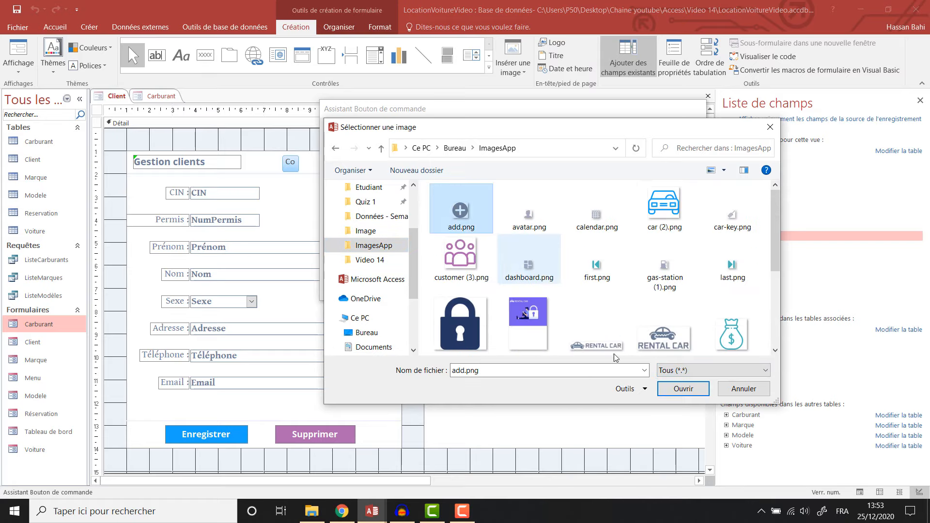
pyautogui.click(683, 389)
pyautogui.click(672, 286)
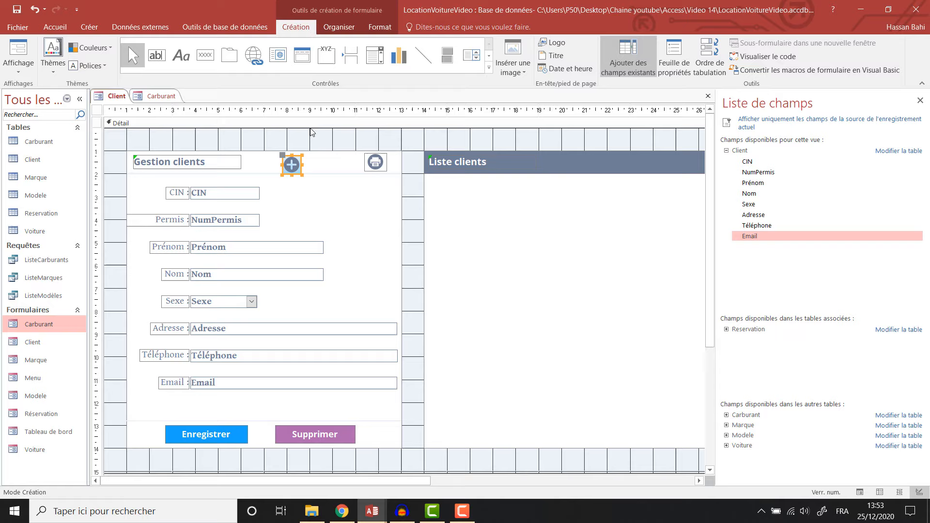
# Add a second command button beside the plus button with the form operation Actualiser les données d'un formulaire
pyautogui.click(198, 60)
pyautogui.moveTo(309, 156); pyautogui.dragTo(333, 180)
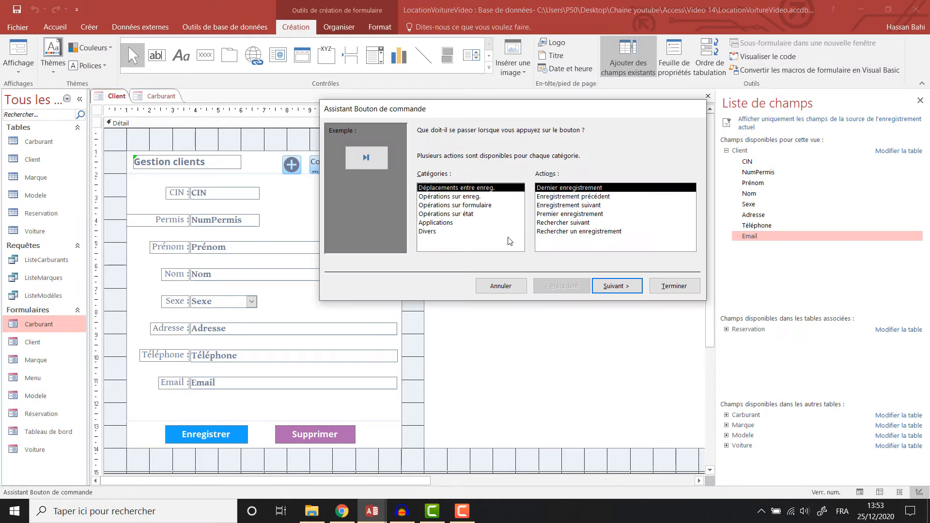
pyautogui.click(456, 197)
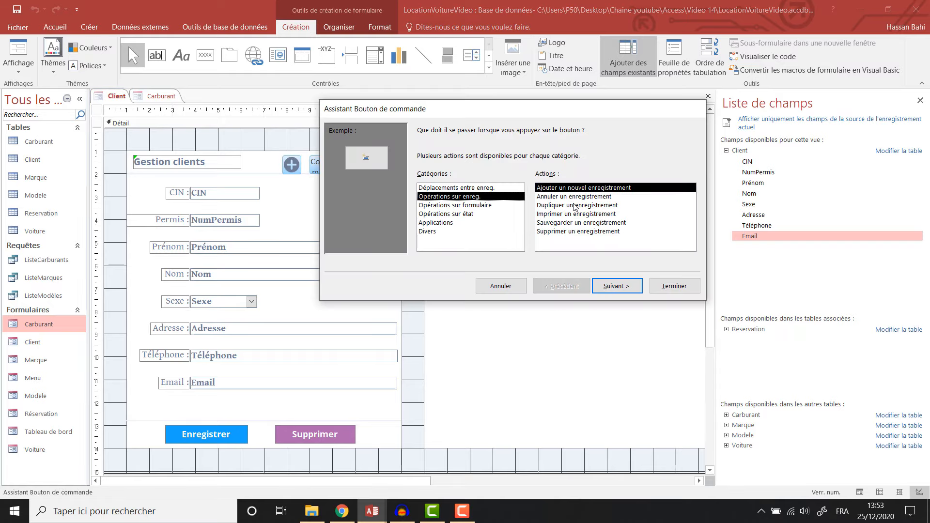
pyautogui.click(479, 205)
pyautogui.click(615, 286)
pyautogui.click(675, 286)
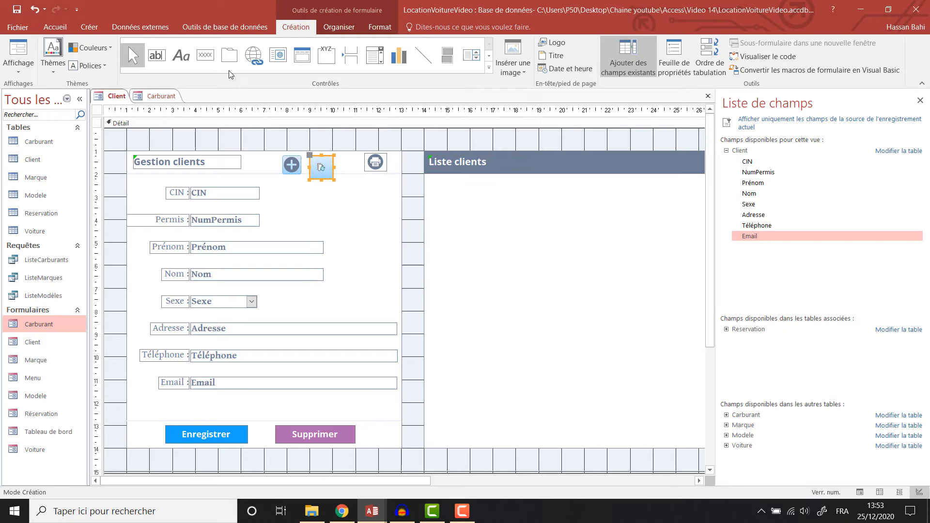
# Place a third command button before the print button and assign it the record navigation action Rechercher un enregistrement
pyautogui.click(206, 55)
pyautogui.click(342, 154)
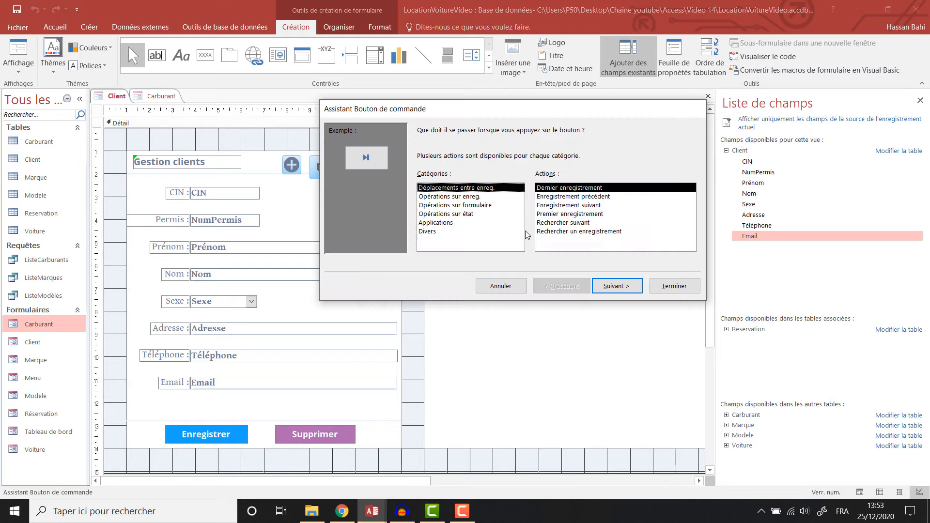
pyautogui.click(472, 215)
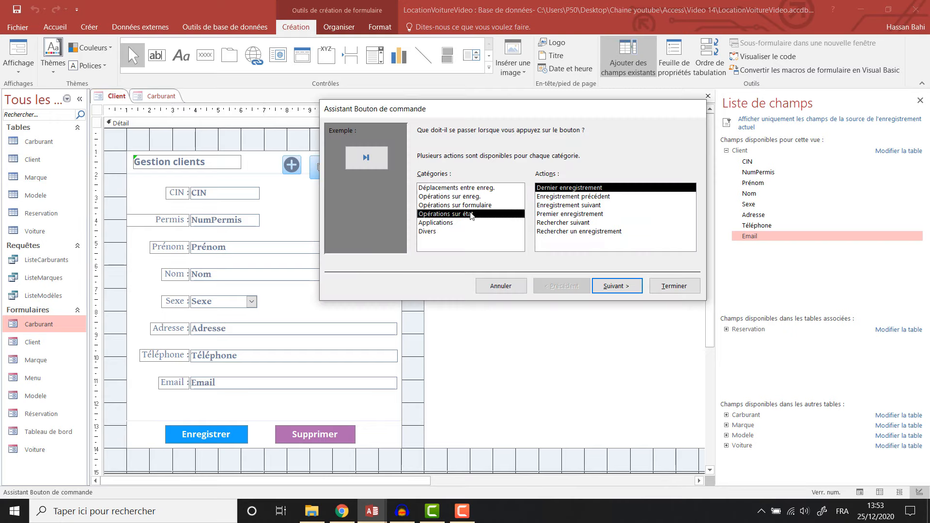
pyautogui.click(471, 206)
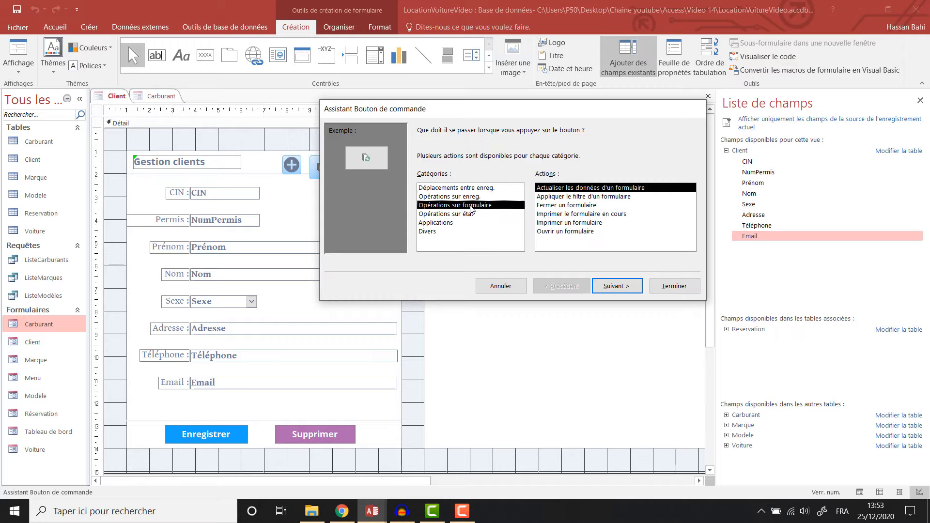
pyautogui.click(465, 188)
pyautogui.click(561, 236)
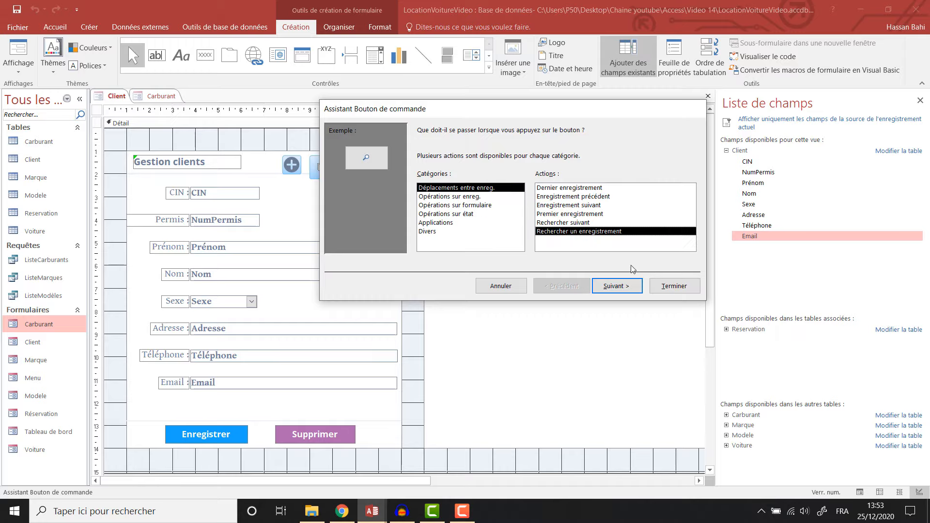
pyautogui.click(616, 285)
# Use search.png from the ImagesApp folder as the search button's picture and finish the wizard
pyautogui.click(664, 208)
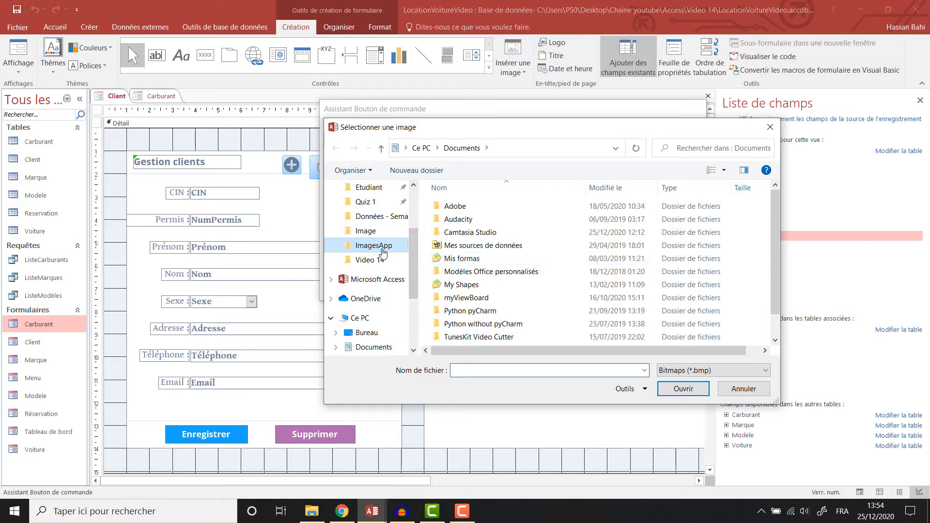
pyautogui.click(374, 245)
pyautogui.click(712, 370)
pyautogui.click(670, 382)
pyautogui.scroll(-3, 596, 291)
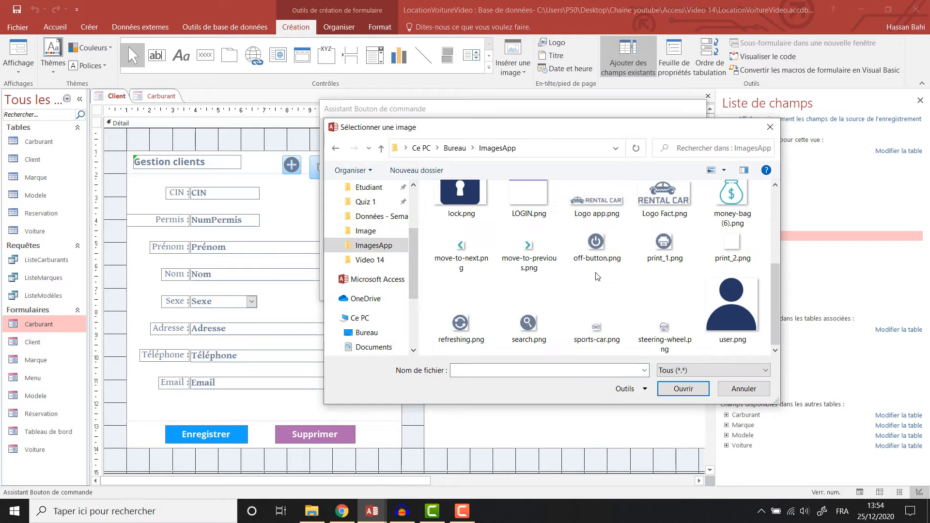
pyautogui.click(529, 317)
pyautogui.click(703, 388)
pyautogui.click(675, 286)
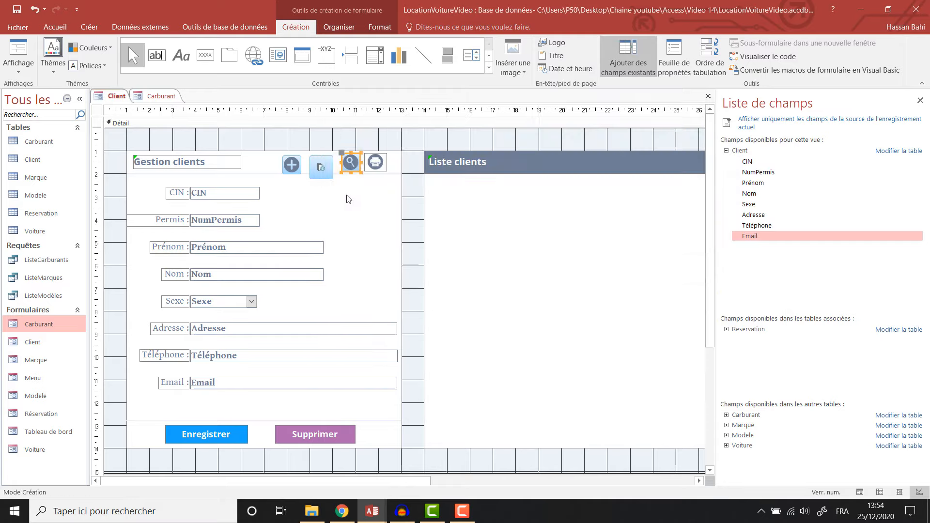
# Set the picture of the refresh button beside the plus button to refreshing.png from the ImagesApp folder
pyautogui.click(674, 55)
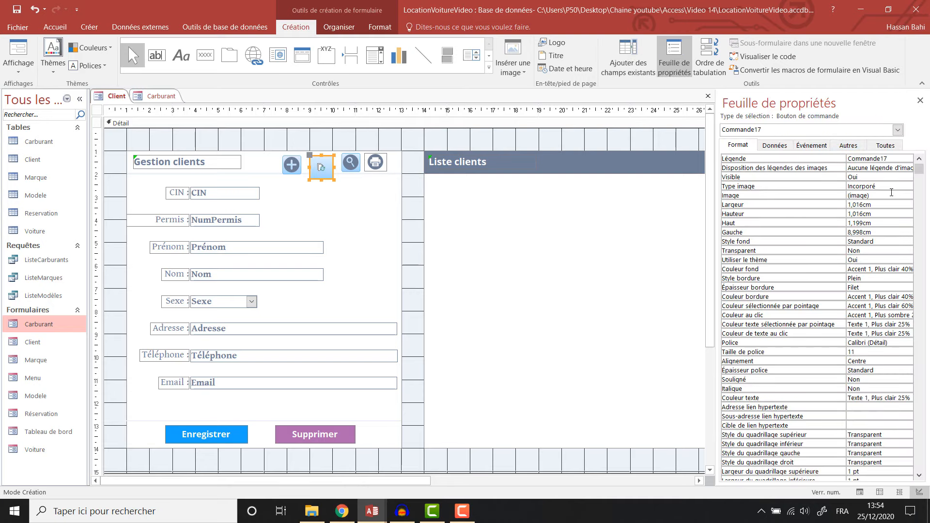
pyautogui.click(872, 195)
pyautogui.click(909, 195)
pyautogui.click(671, 187)
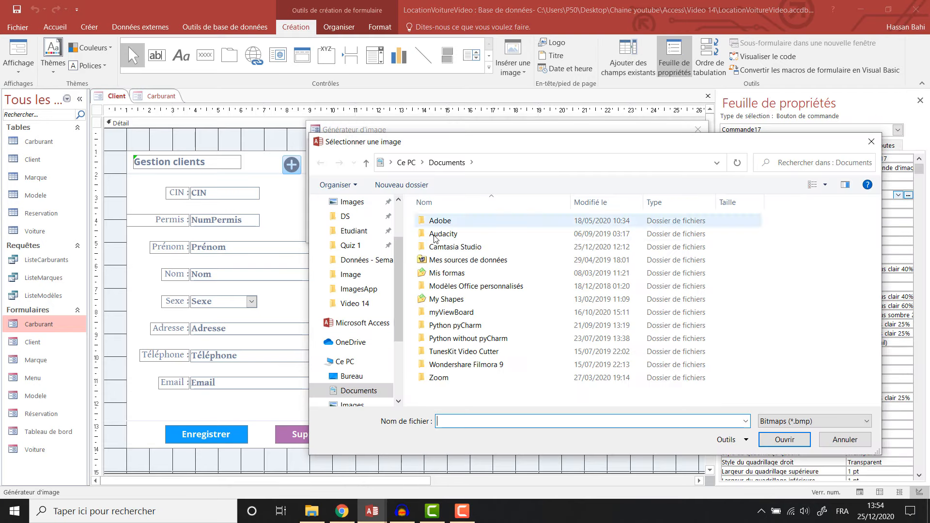
pyautogui.click(375, 290)
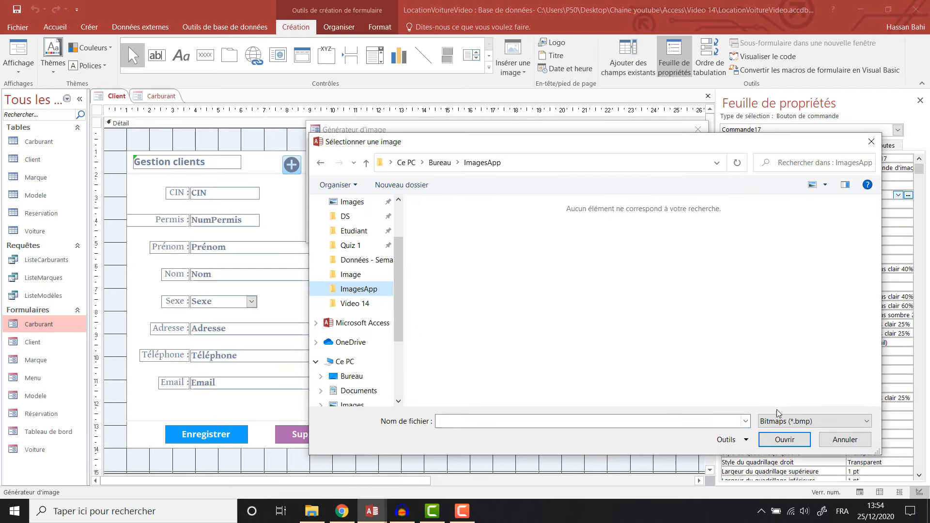
pyautogui.click(814, 421)
pyautogui.click(785, 454)
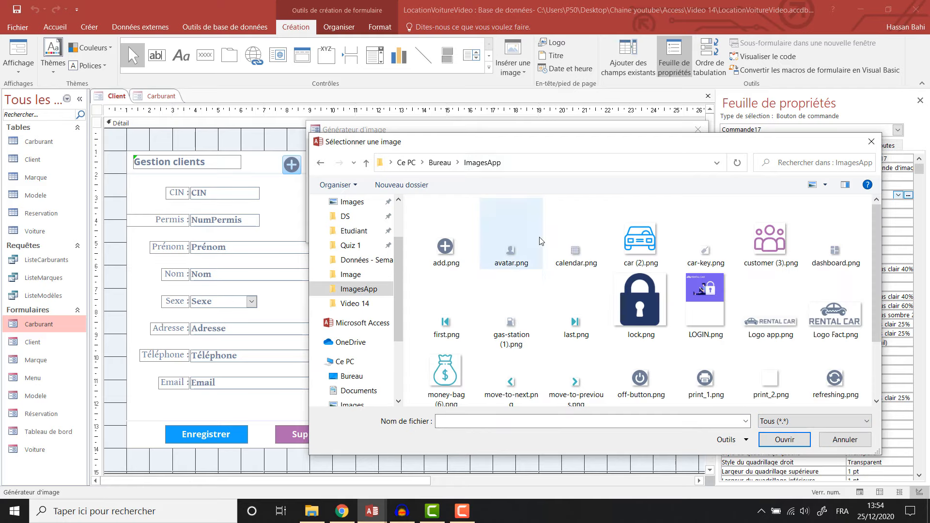
pyautogui.scroll(-2, 552, 286)
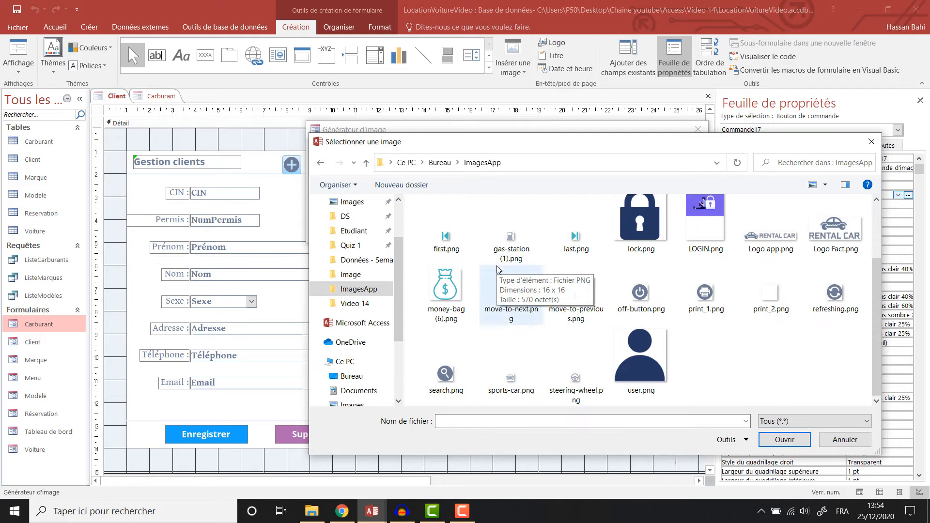
pyautogui.click(836, 293)
pyautogui.click(784, 439)
pyautogui.click(667, 119)
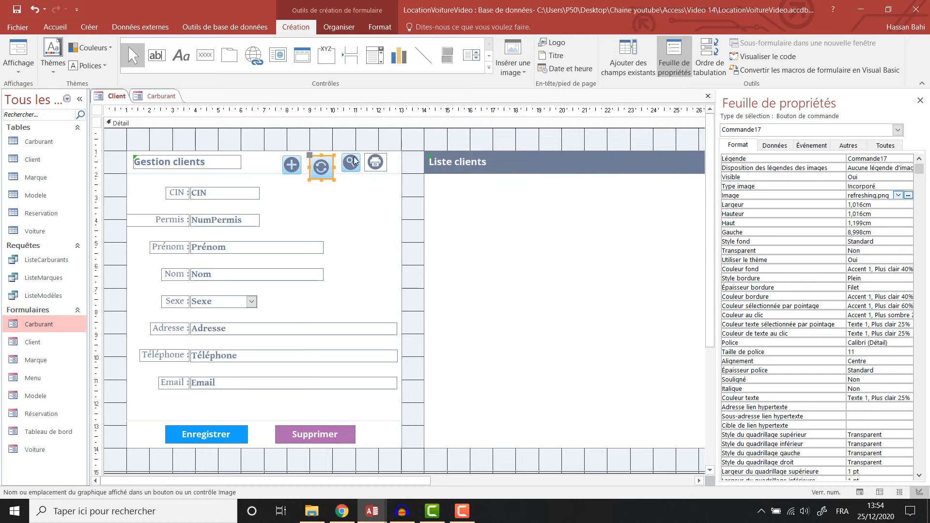
# Set the height of the add, refresh and search buttons to 0,8 cm
pyautogui.keyDown('shift'); pyautogui.click(351, 163); pyautogui.keyUp('shift')
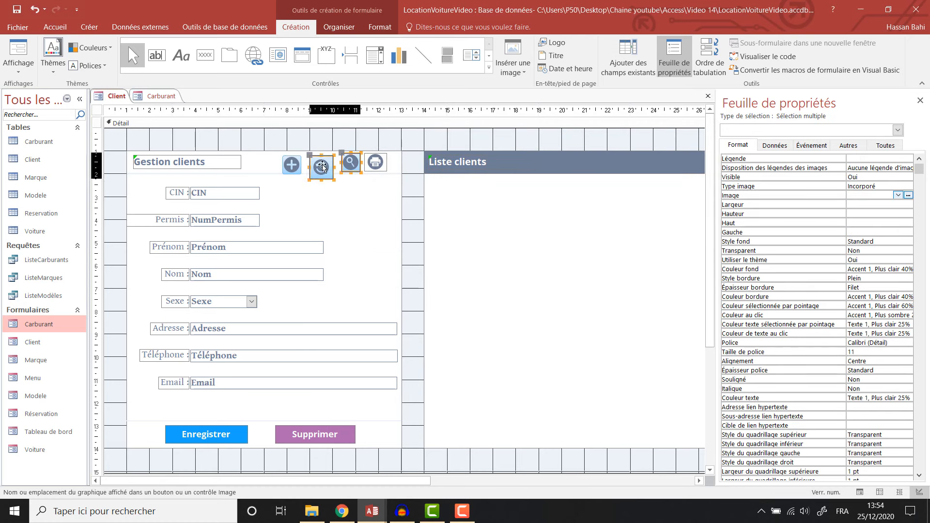
pyautogui.keyDown('shift'); pyautogui.click(291, 165); pyautogui.keyUp('shift')
pyautogui.click(859, 216)
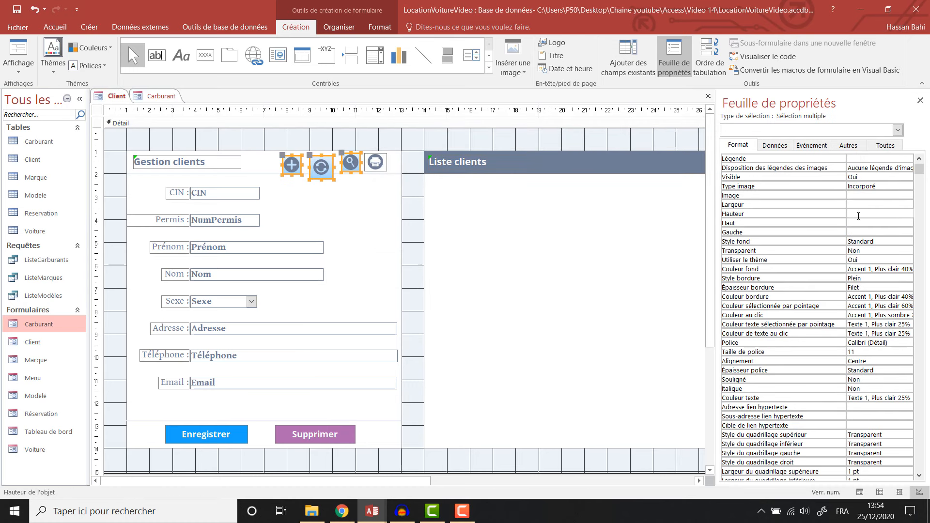
pyautogui.write('0,8')
pyautogui.press('Return')
# Align the tops of the add, refresh, search and print buttons and increase their horizontal spacing
pyautogui.keyDown('shift'); pyautogui.click(374, 161); pyautogui.keyUp('shift')
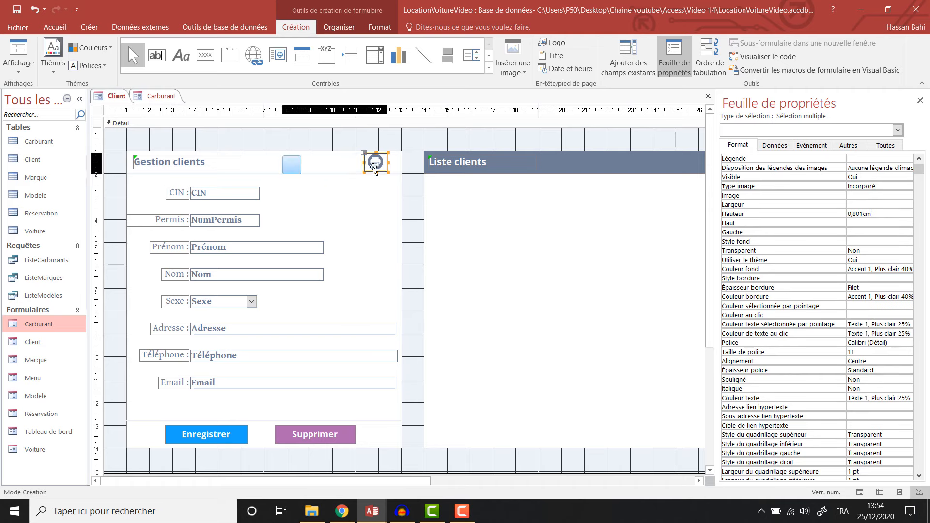
pyautogui.click(339, 27)
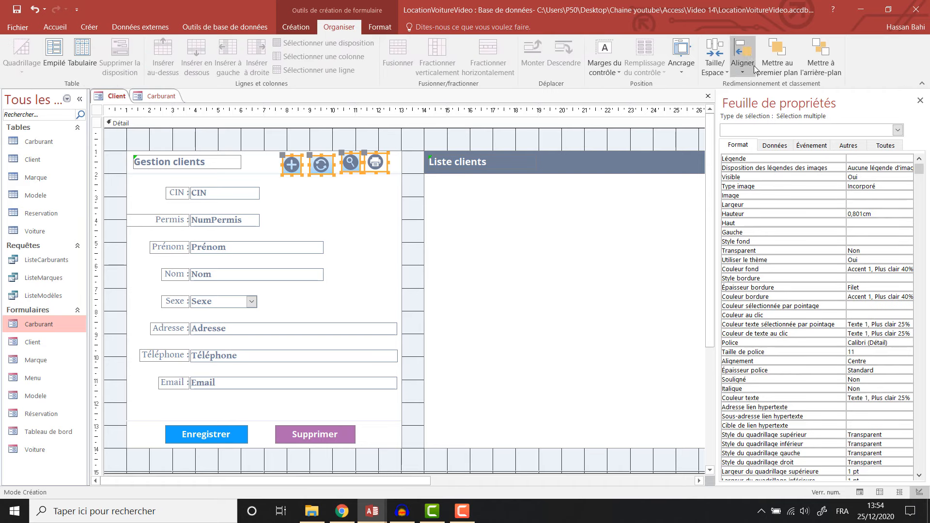
pyautogui.click(746, 71)
pyautogui.click(715, 68)
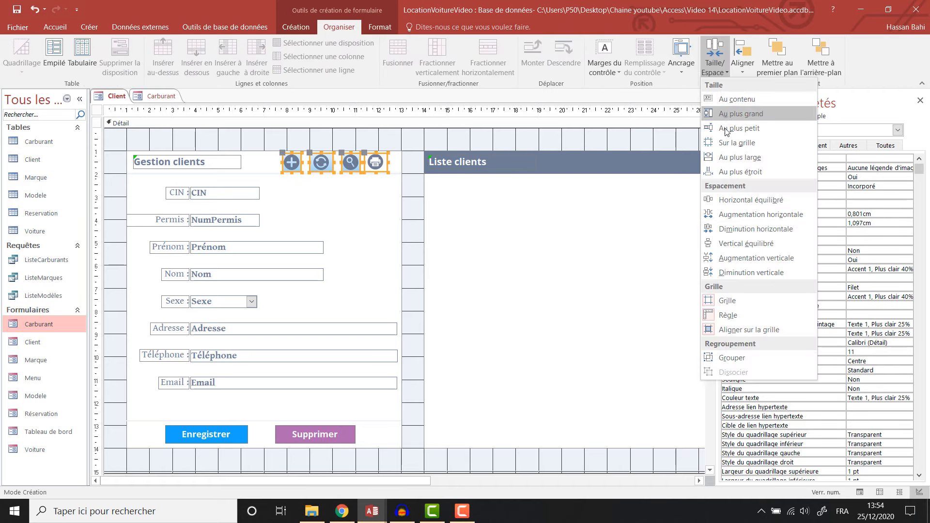
pyautogui.click(739, 219)
# Give the four icon buttons beside Gestion clients a transparent fill and a transparent outline
pyautogui.click(380, 26)
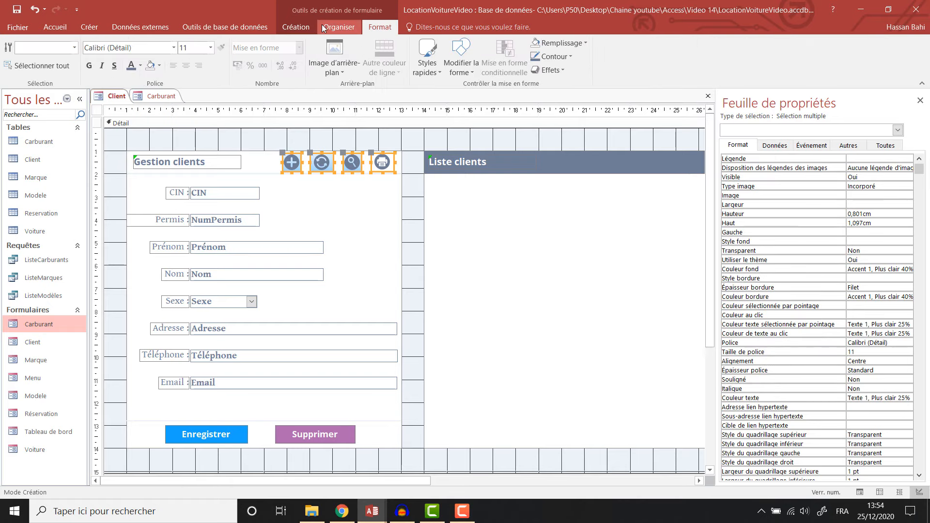
pyautogui.click(296, 27)
pyautogui.click(338, 27)
pyautogui.click(296, 26)
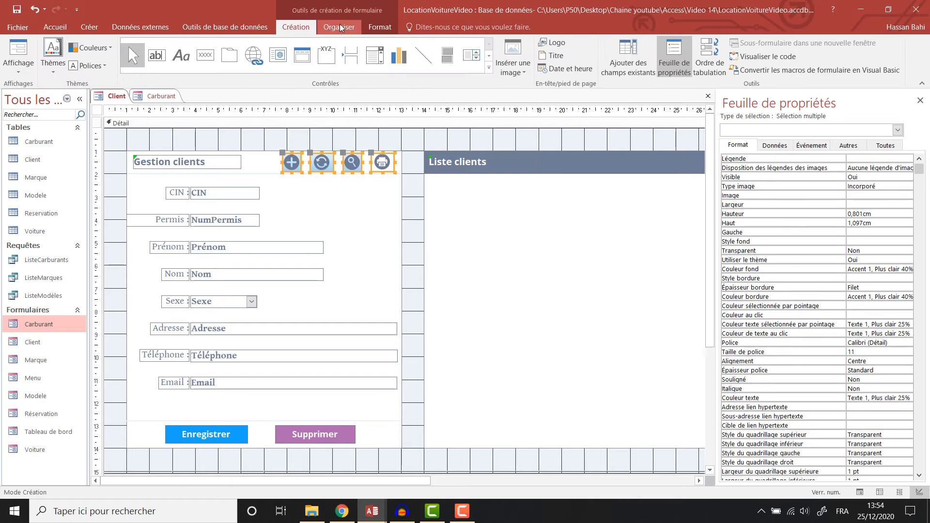
pyautogui.click(380, 27)
pyautogui.click(571, 43)
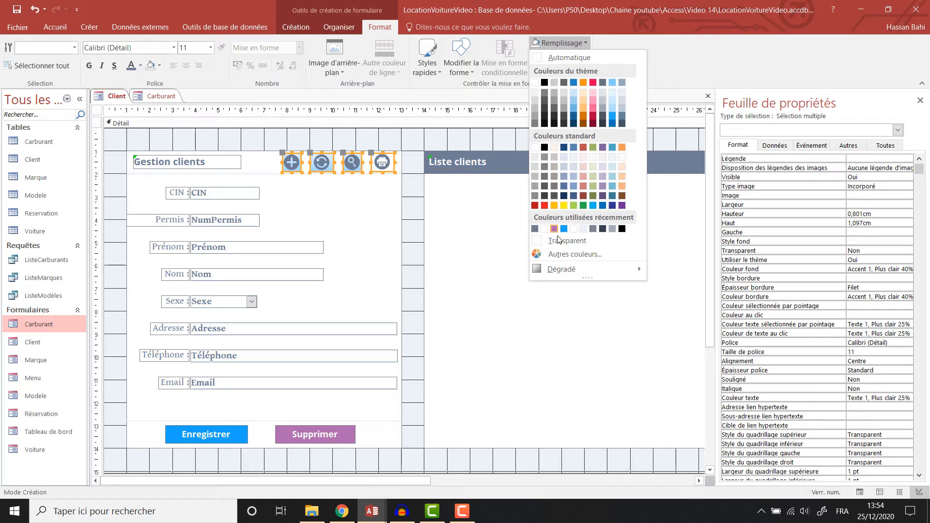
pyautogui.click(552, 238)
pyautogui.click(570, 56)
pyautogui.click(563, 257)
pyautogui.click(423, 144)
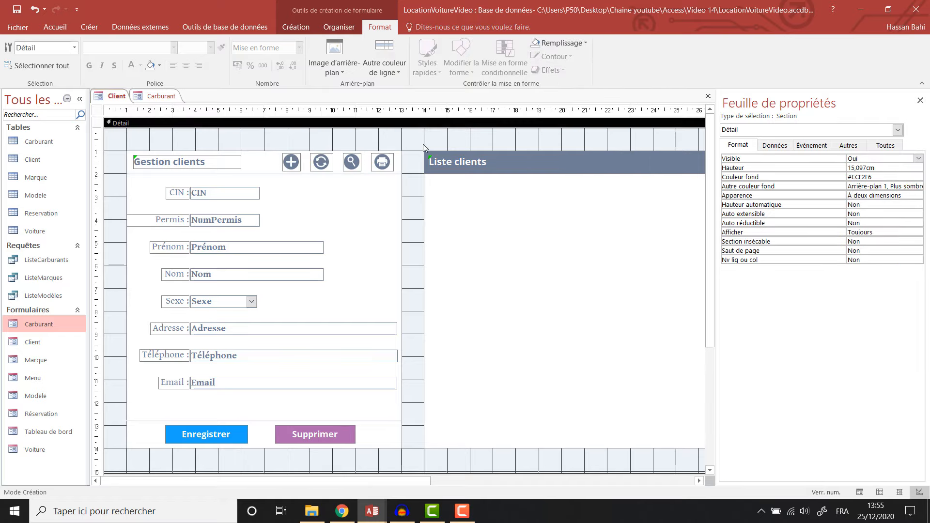
# Add a small command button below the Email label with the record navigation action Premier enregistrement
pyautogui.click(306, 27)
pyautogui.click(205, 55)
pyautogui.moveTo(161, 401); pyautogui.dragTo(182, 416)
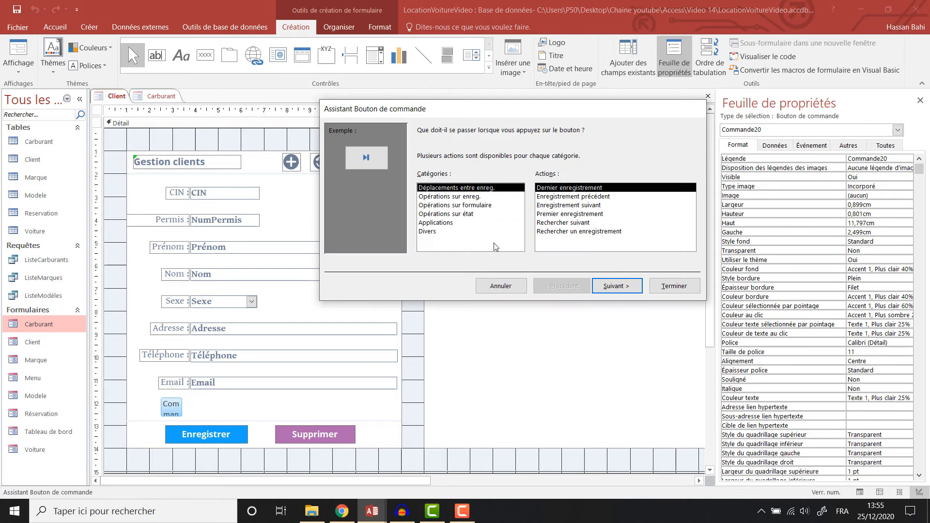
pyautogui.click(572, 214)
pyautogui.click(675, 286)
# Add a command button after the first-record button with the record navigation action Enregistrement précédent
pyautogui.click(225, 60)
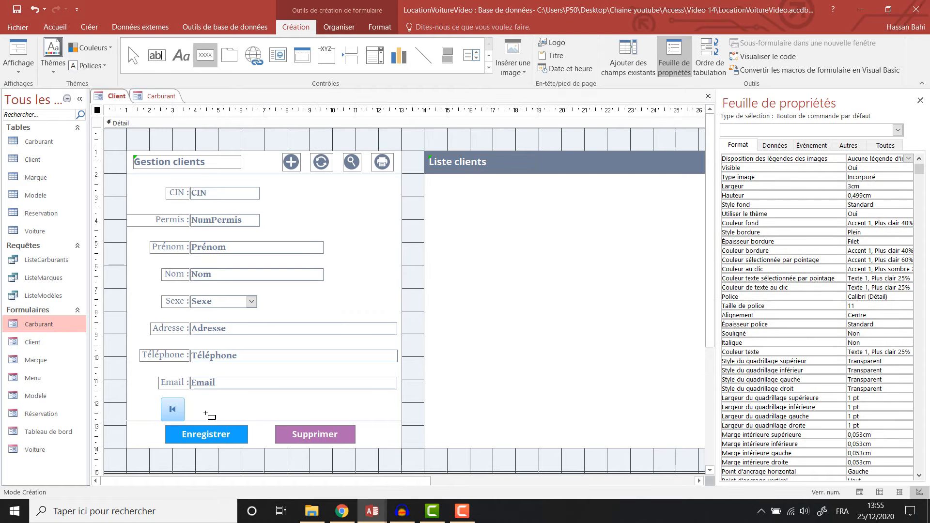
pyautogui.moveTo(200, 399); pyautogui.dragTo(219, 420)
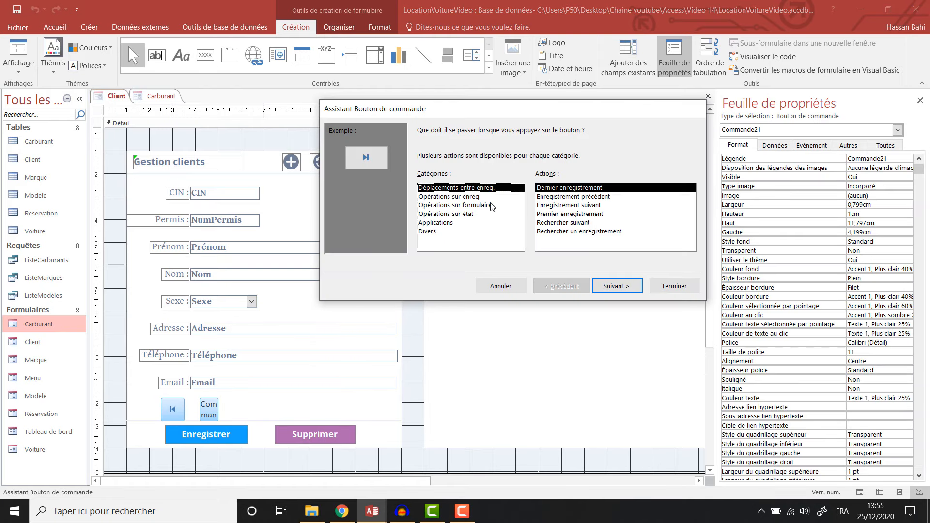
pyautogui.click(573, 196)
pyautogui.click(674, 286)
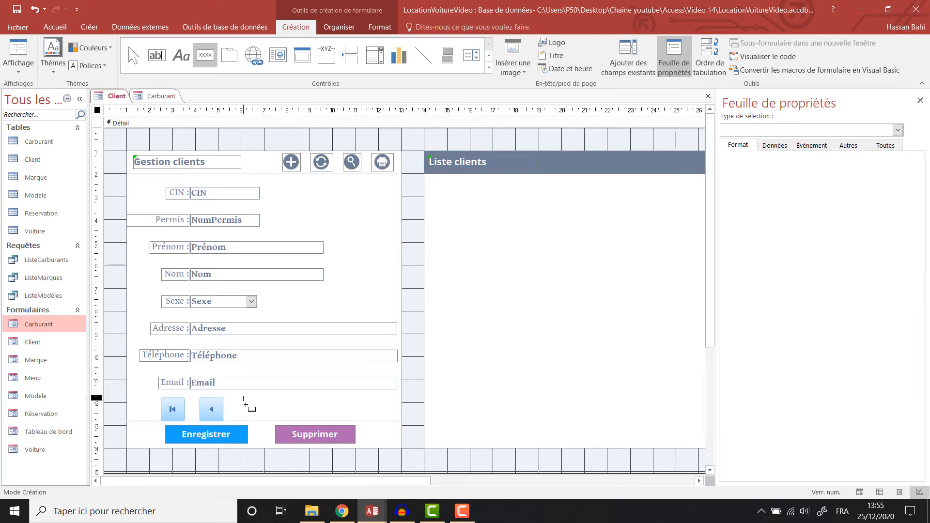
# Add a third navigation button in the row below Email with the action Enregistrement suivant
pyautogui.moveTo(243, 396); pyautogui.dragTo(265, 417)
pyautogui.click(564, 224)
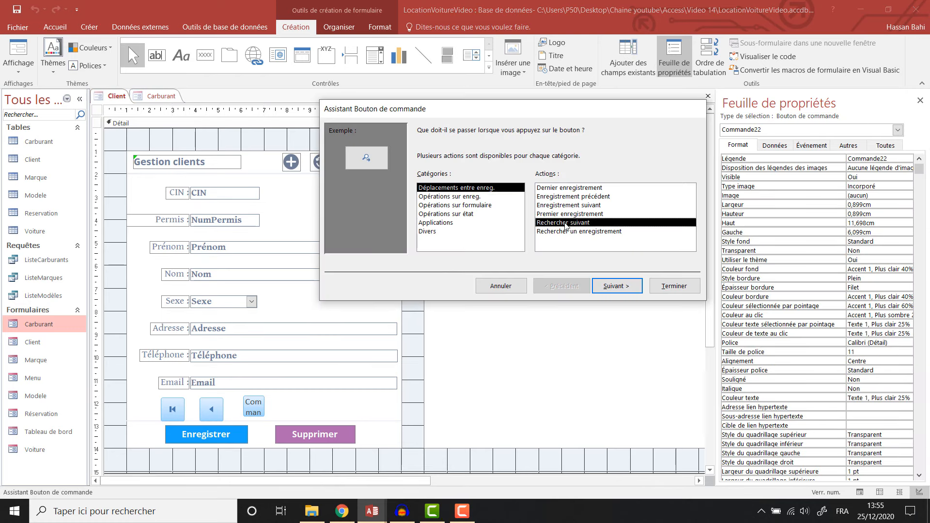
pyautogui.click(566, 216)
pyautogui.click(569, 206)
pyautogui.click(610, 288)
pyautogui.click(676, 287)
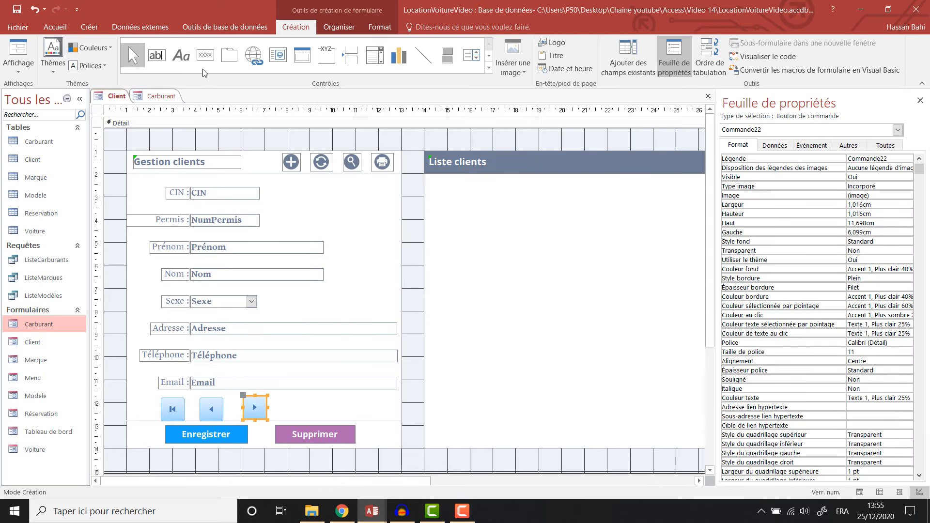
# Add a fourth navigation button at the end of the row with the action Dernier enregistrement
pyautogui.click(206, 55)
pyautogui.moveTo(289, 398); pyautogui.dragTo(315, 415)
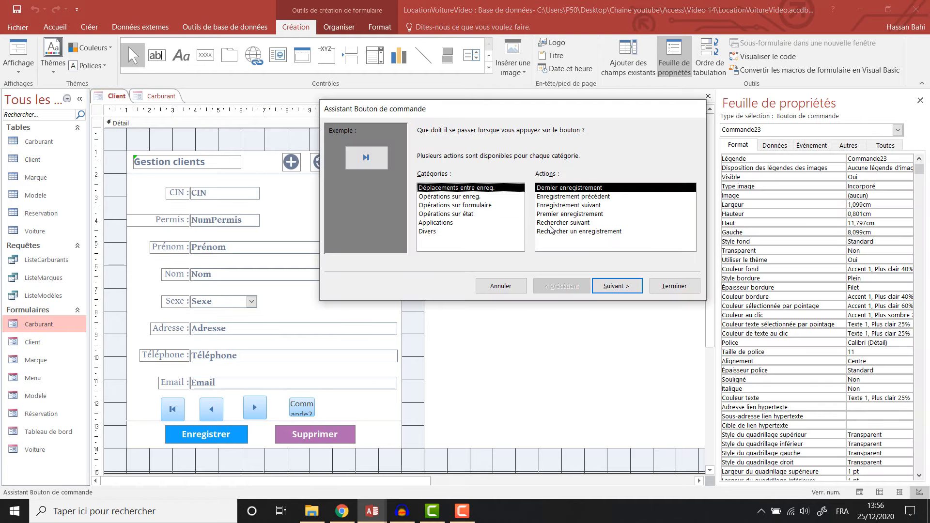
pyautogui.click(675, 286)
# Reduce the height of all four record navigation buttons to about 0,8 cm
pyautogui.keyDown('shift'); pyautogui.click(249, 408); pyautogui.keyUp('shift')
pyautogui.keyDown('shift'); pyautogui.click(212, 409); pyautogui.keyUp('shift')
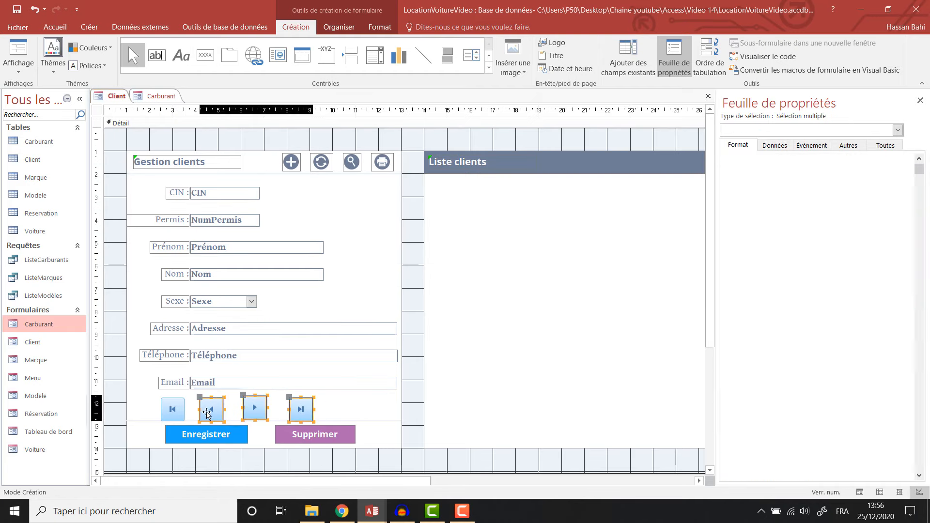
pyautogui.keyDown('shift'); pyautogui.click(168, 420); pyautogui.keyUp('shift')
pyautogui.moveTo(173, 421); pyautogui.dragTo(174, 416)
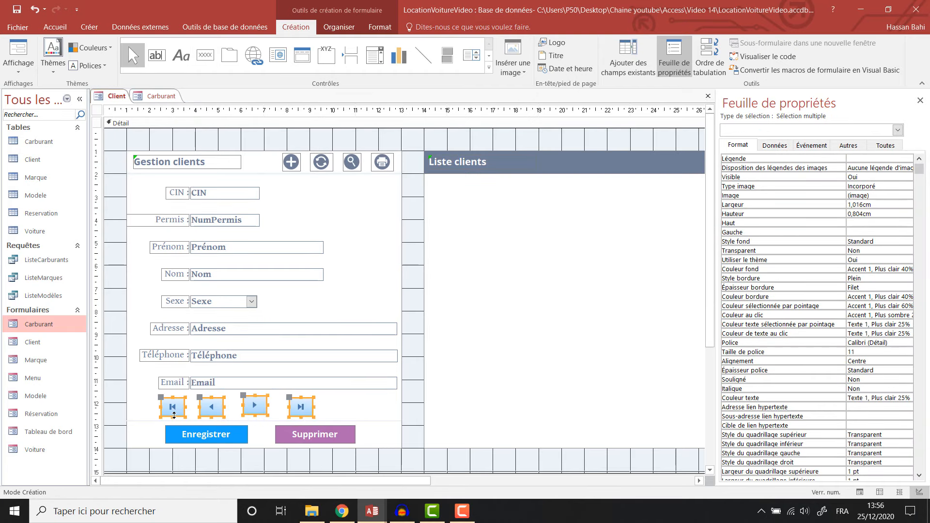
# Align the tops of the four record navigation buttons and increase their horizontal spacing
pyautogui.click(339, 27)
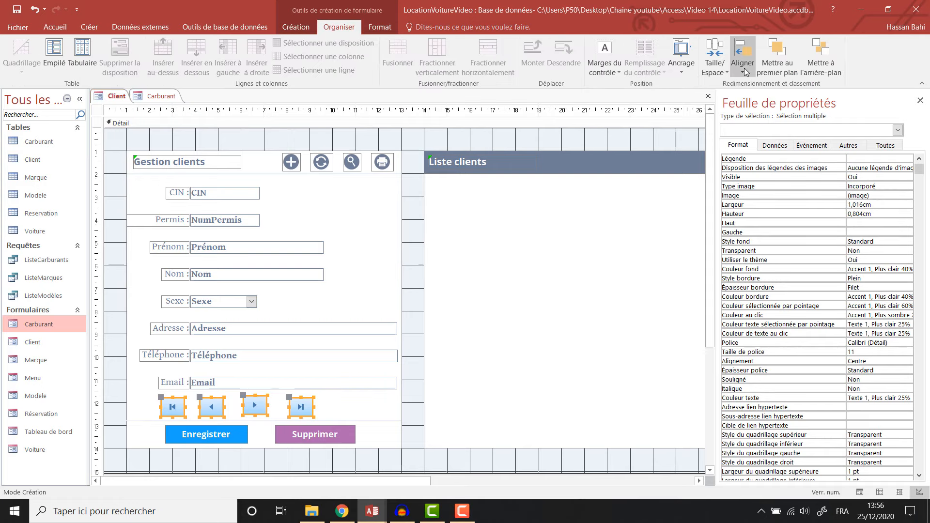
pyautogui.click(743, 58)
pyautogui.click(754, 134)
pyautogui.click(715, 58)
pyautogui.click(740, 218)
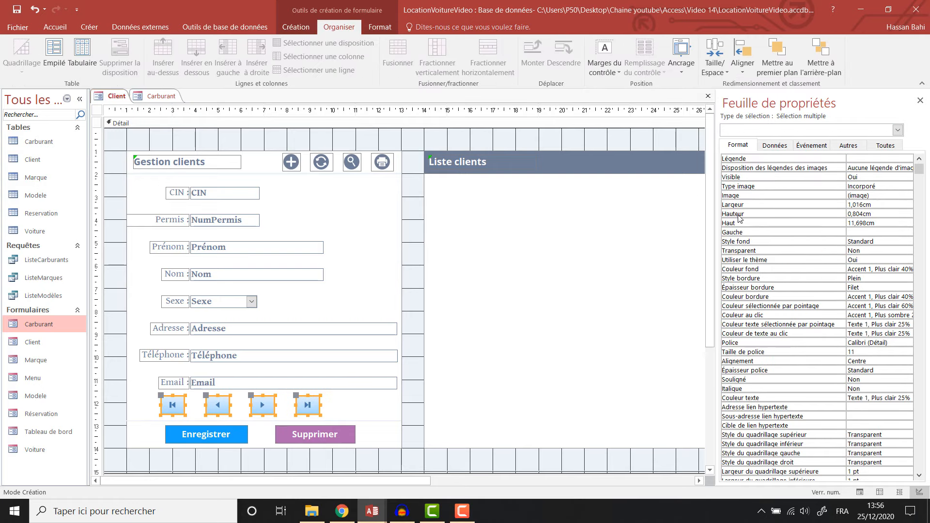
# Give the four record navigation buttons a transparent fill and a transparent outline
pyautogui.click(380, 27)
pyautogui.click(560, 42)
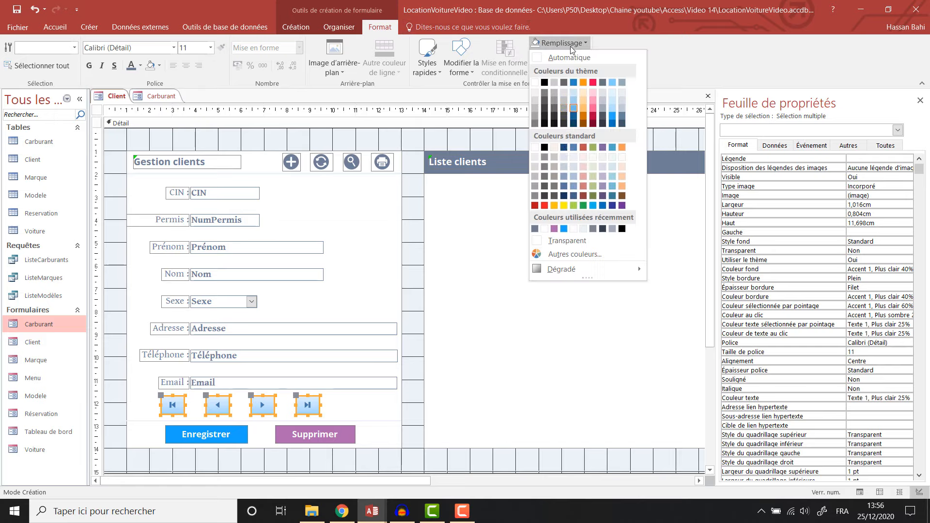
pyautogui.click(554, 244)
pyautogui.click(554, 56)
pyautogui.click(552, 255)
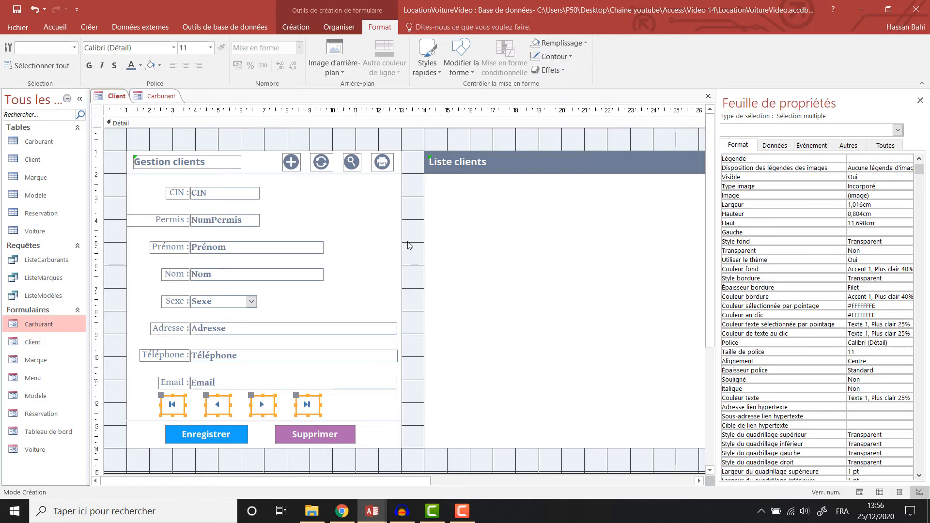
pyautogui.click(419, 267)
# Set the first-record button's picture to first.png from the ImagesApp folder, widening the property sheet
pyautogui.click(175, 410)
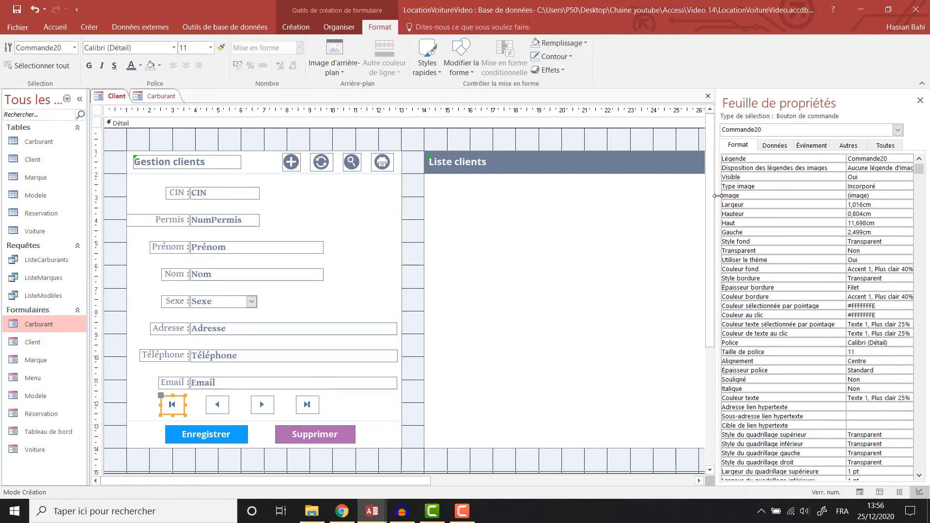
pyautogui.moveTo(716, 195); pyautogui.dragTo(657, 195)
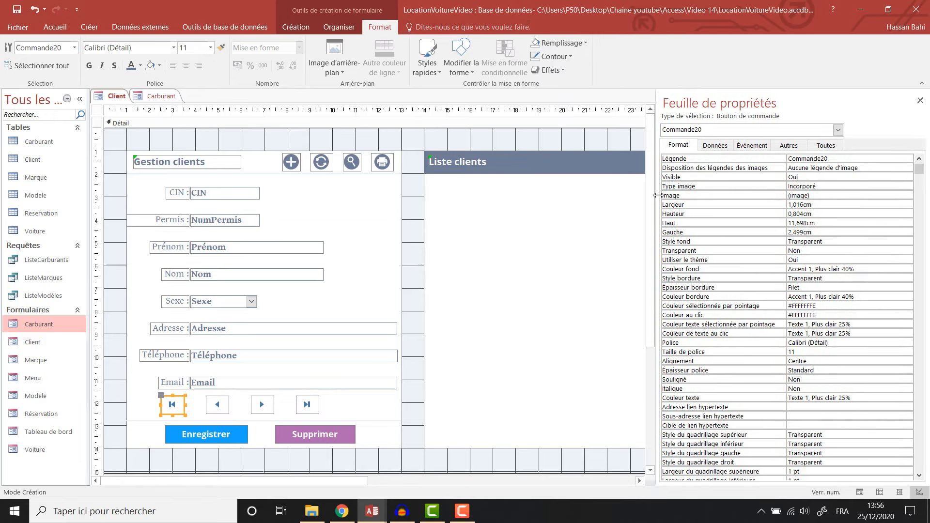
pyautogui.click(851, 196)
pyautogui.click(909, 195)
pyautogui.click(663, 192)
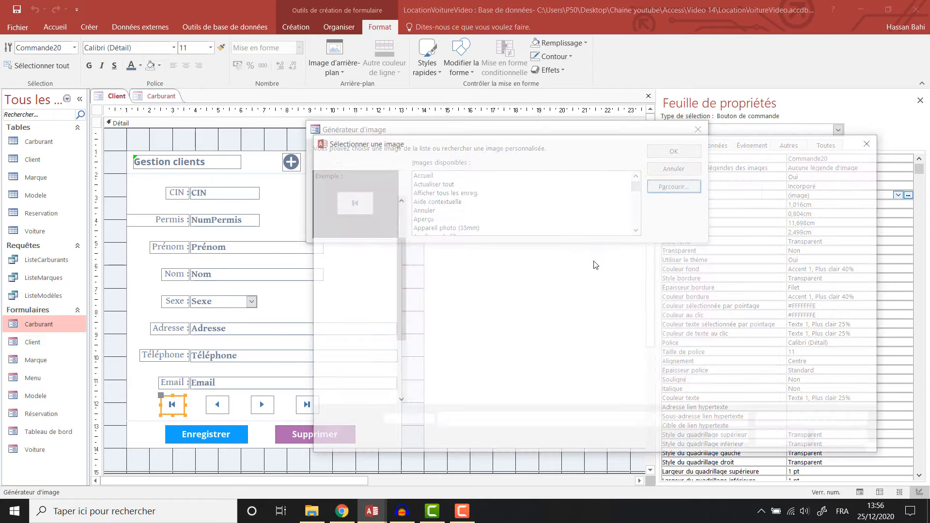
pyautogui.click(355, 304)
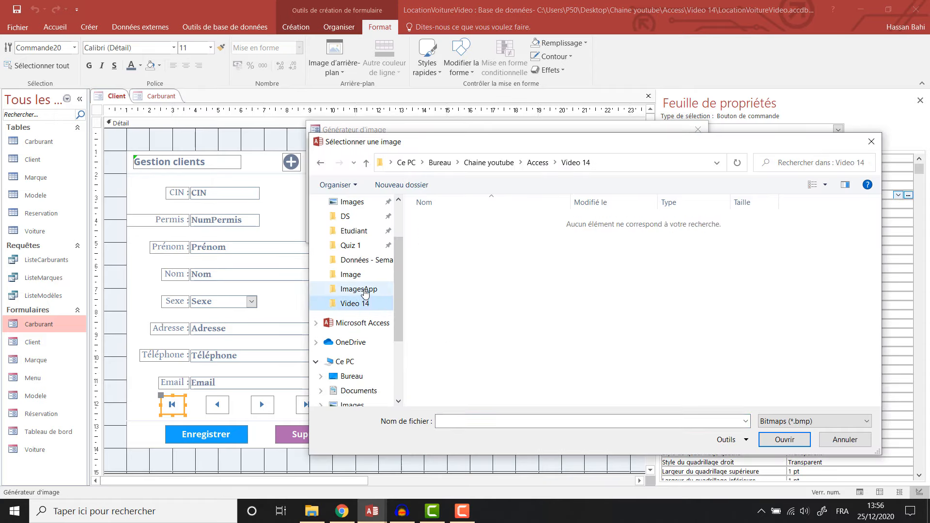
pyautogui.click(358, 289)
pyautogui.click(814, 421)
pyautogui.click(775, 454)
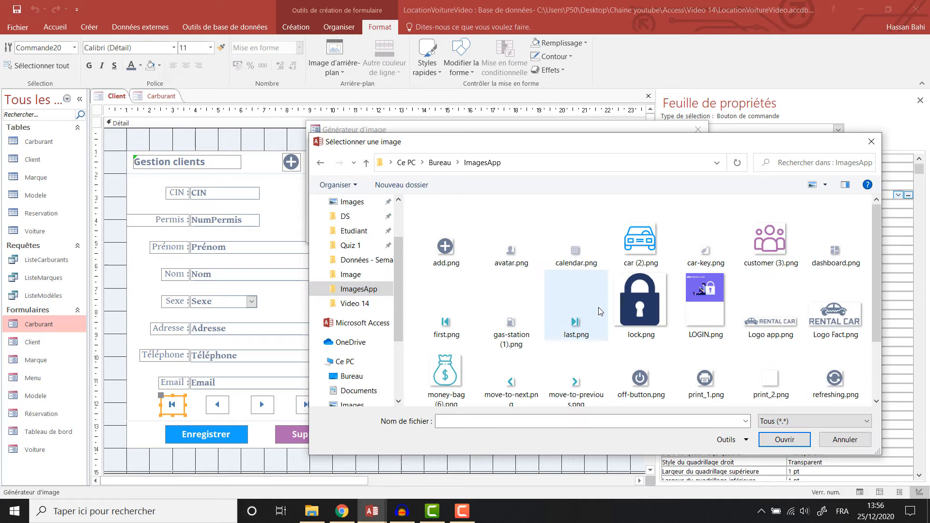
pyautogui.click(446, 310)
pyautogui.click(784, 440)
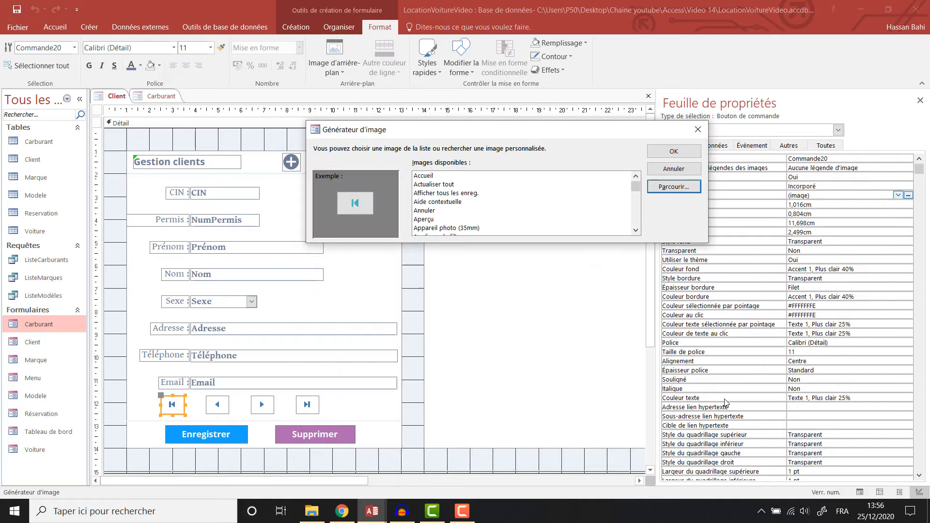
pyautogui.click(674, 151)
# Set the last-record button's picture to last.png from the ImagesApp folder, showing all file types
pyautogui.click(312, 409)
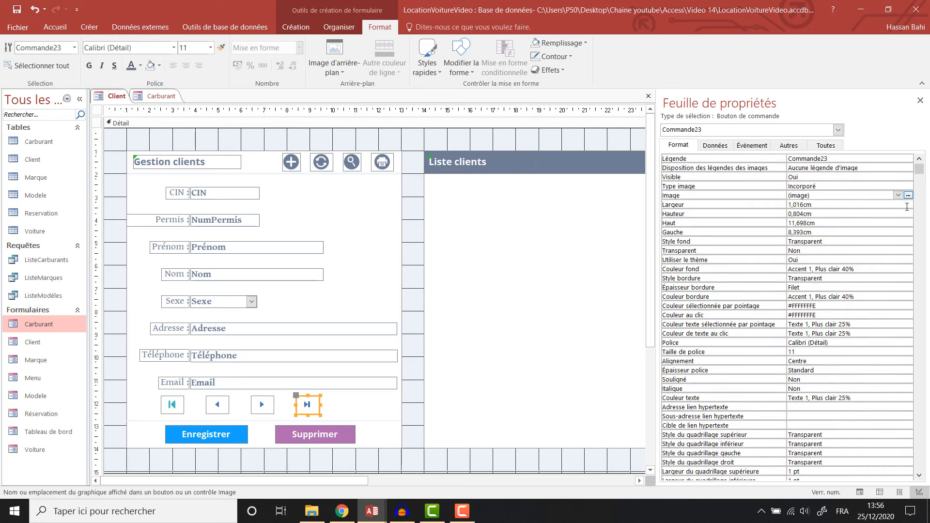
pyautogui.click(908, 195)
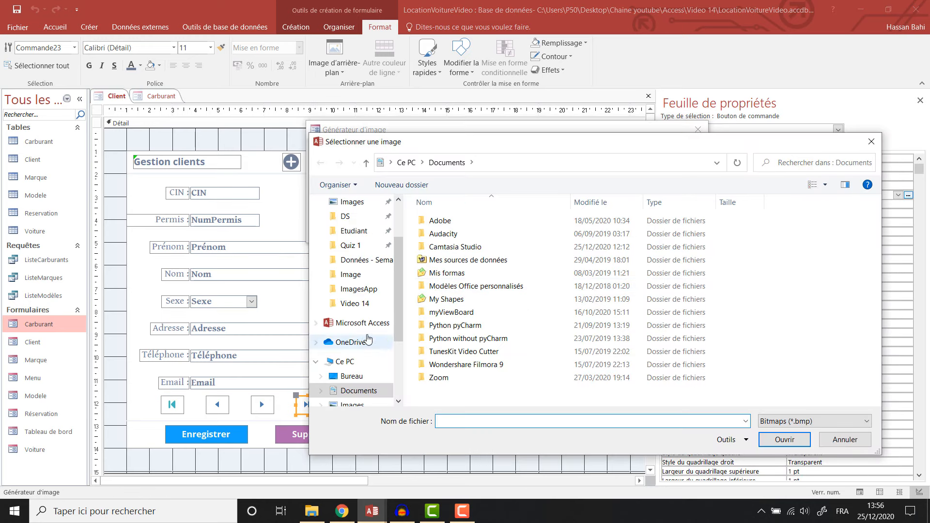
pyautogui.click(365, 293)
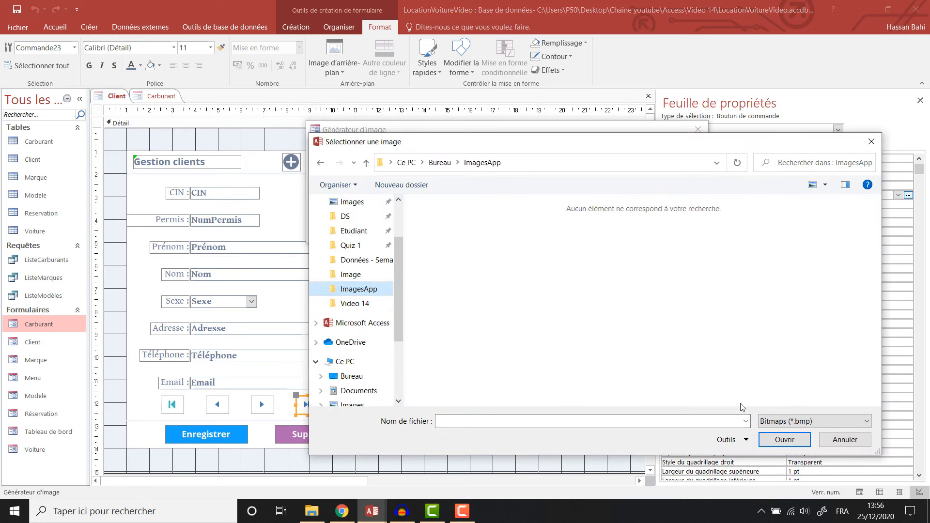
pyautogui.click(814, 421)
pyautogui.click(785, 455)
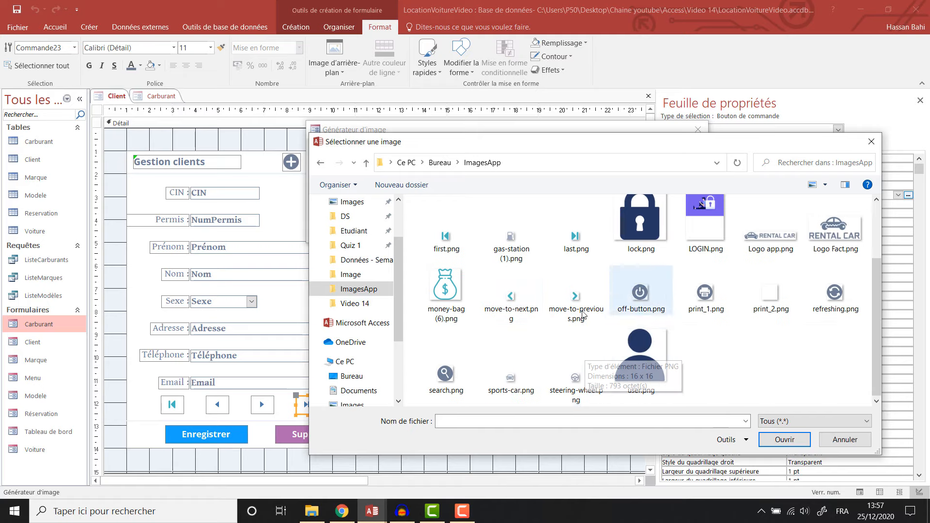
pyautogui.click(577, 228)
pyautogui.click(785, 439)
pyautogui.click(657, 151)
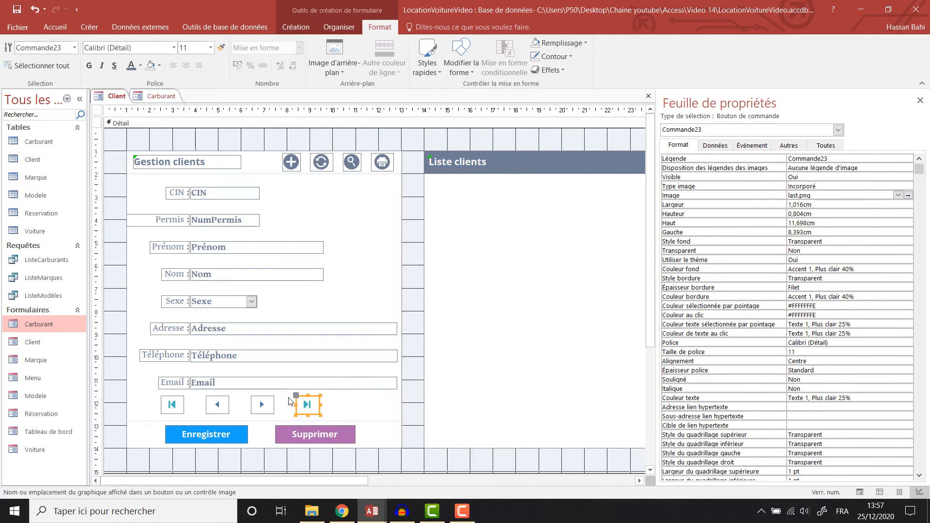
# Set the previous-record button's picture to move-to-next.png from the ImagesApp folder
pyautogui.click(218, 404)
pyautogui.click(908, 195)
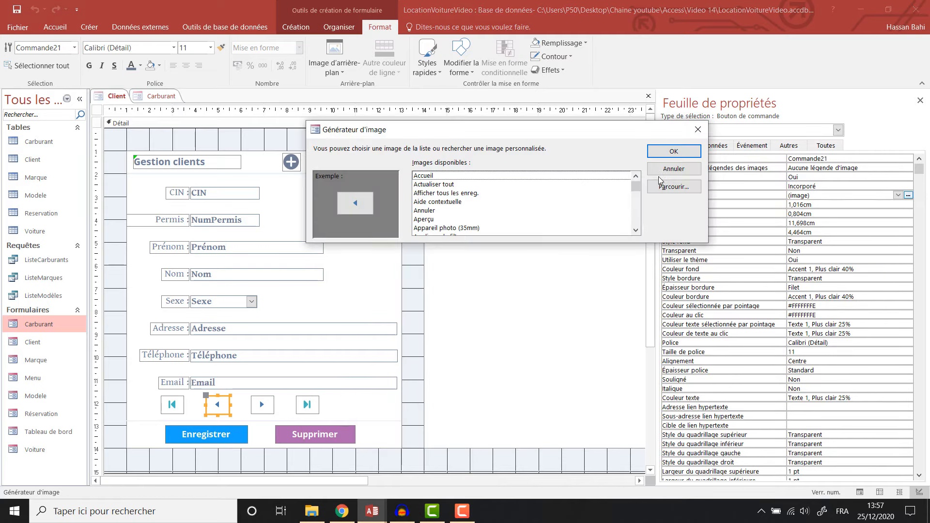
pyautogui.click(660, 184)
pyautogui.click(358, 289)
pyautogui.click(779, 421)
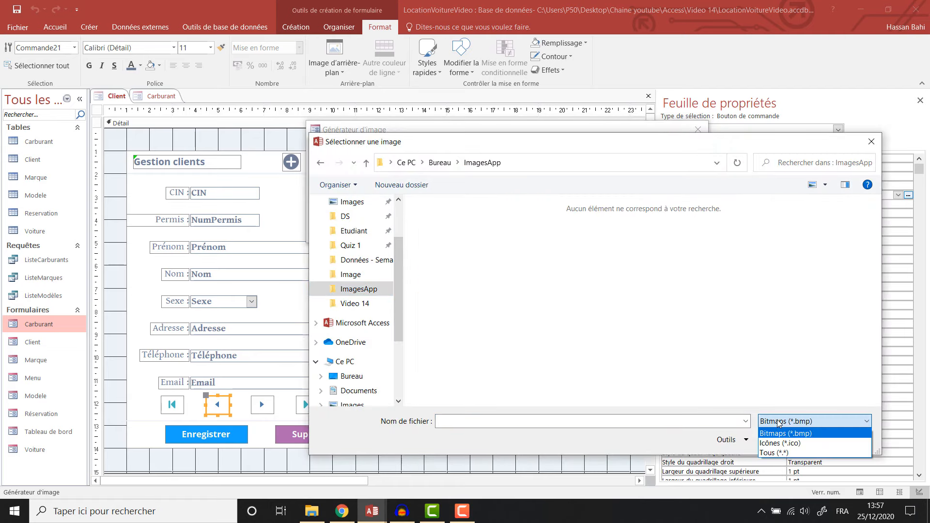
pyautogui.click(775, 453)
pyautogui.click(511, 380)
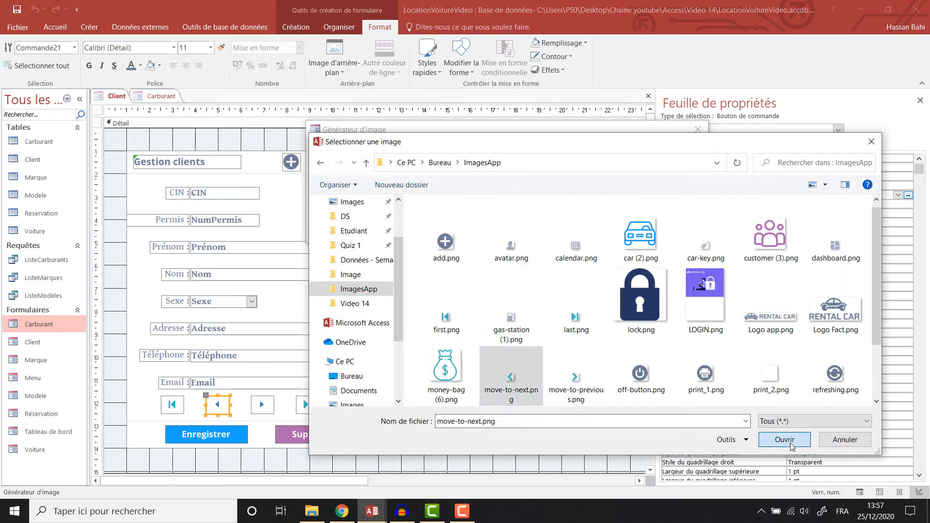
pyautogui.click(785, 439)
pyautogui.click(657, 151)
# Set the next-record button's picture to move-to-previous.png from the ImagesApp folder, and narrow the property sheet
pyautogui.click(261, 404)
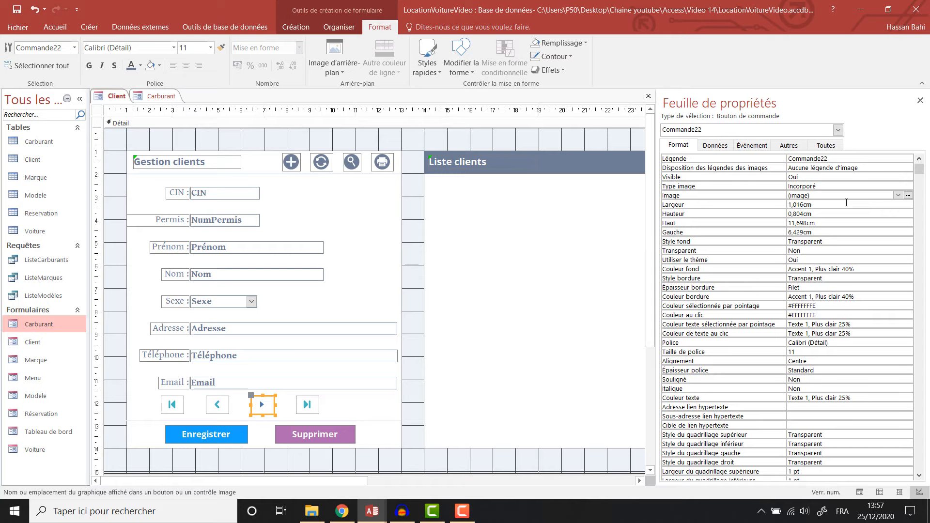
pyautogui.click(909, 195)
pyautogui.click(660, 184)
pyautogui.click(359, 289)
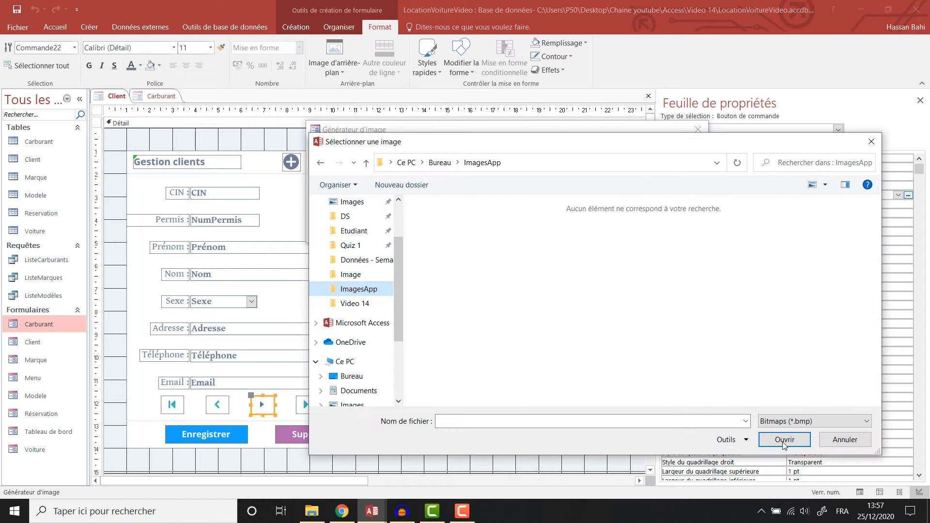
pyautogui.click(815, 421)
pyautogui.click(775, 453)
pyautogui.click(575, 395)
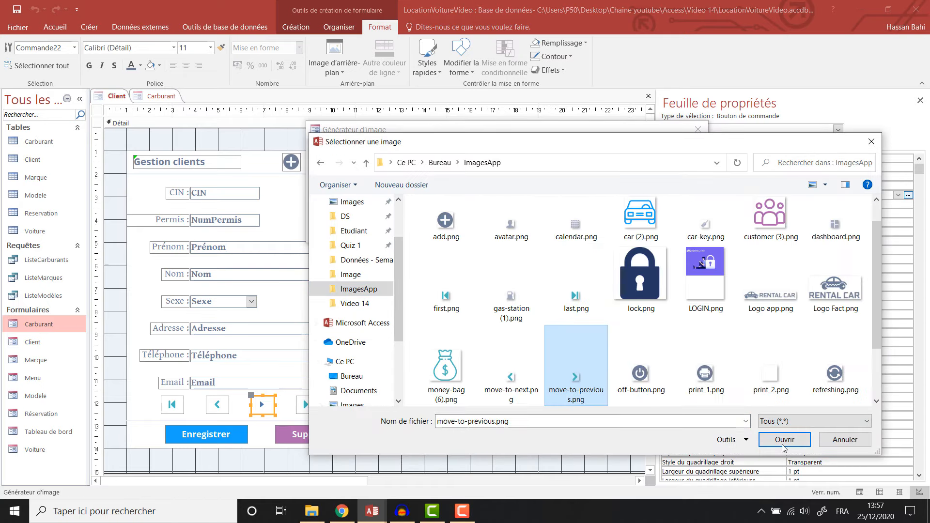
pyautogui.click(783, 441)
pyautogui.click(664, 150)
pyautogui.click(403, 207)
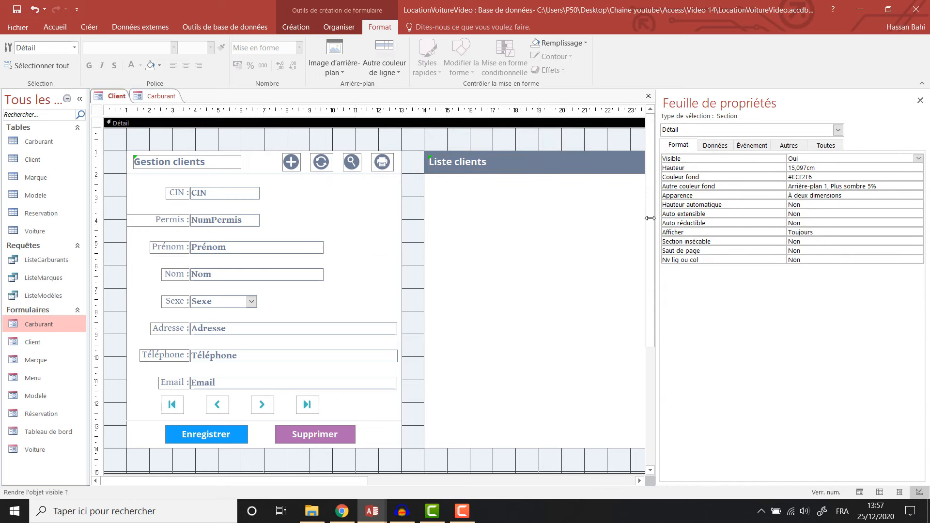
pyautogui.moveTo(657, 211); pyautogui.dragTo(868, 211)
# Create a new query in design view based on the Client table and enlarge its field list
pyautogui.scroll(5, 197, 83)
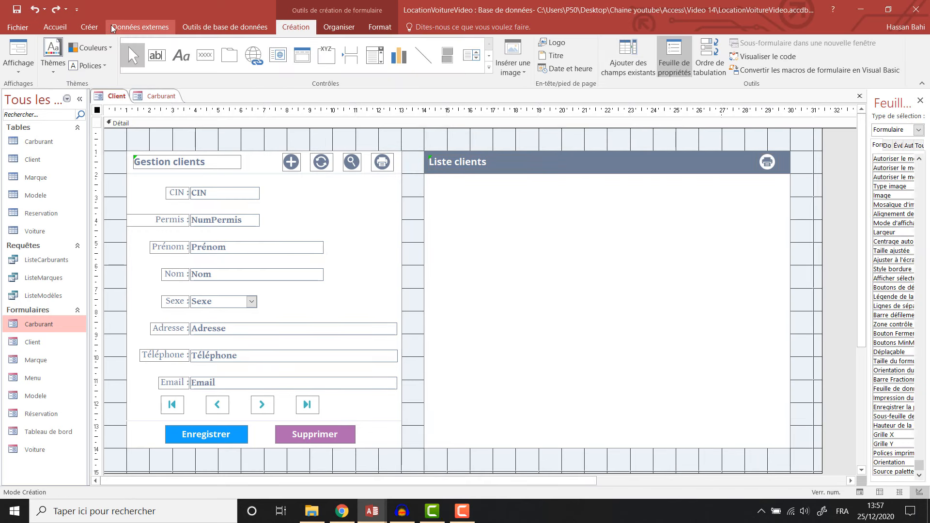
pyautogui.click(213, 60)
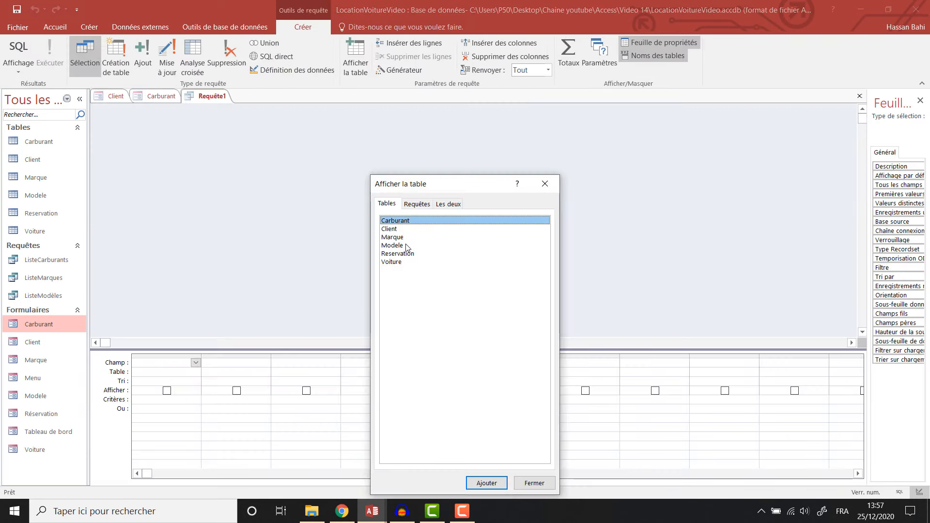
pyautogui.doubleClick(395, 231)
pyautogui.click(545, 184)
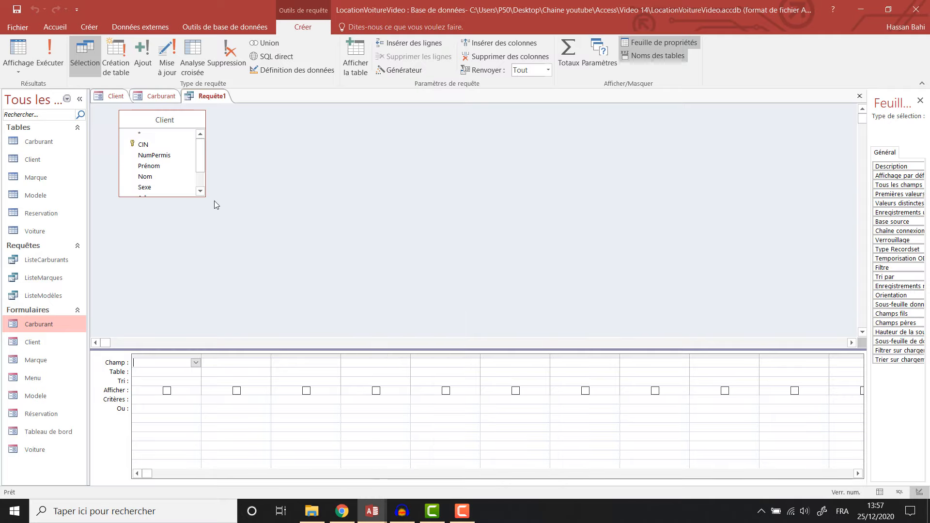
pyautogui.moveTo(173, 197); pyautogui.dragTo(173, 241)
# Add the fields CIN, NumPermis, Prénom, Nom, Sexe, Adresse, Téléphone and Email to the query grid
pyautogui.doubleClick(157, 143)
pyautogui.doubleClick(160, 155)
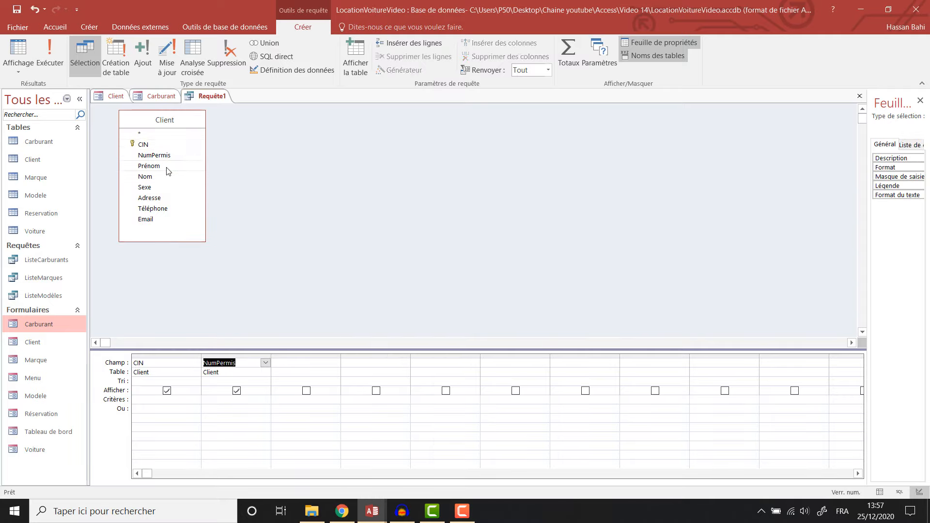
pyautogui.doubleClick(165, 166)
pyautogui.doubleClick(167, 176)
pyautogui.doubleClick(168, 187)
pyautogui.doubleClick(170, 198)
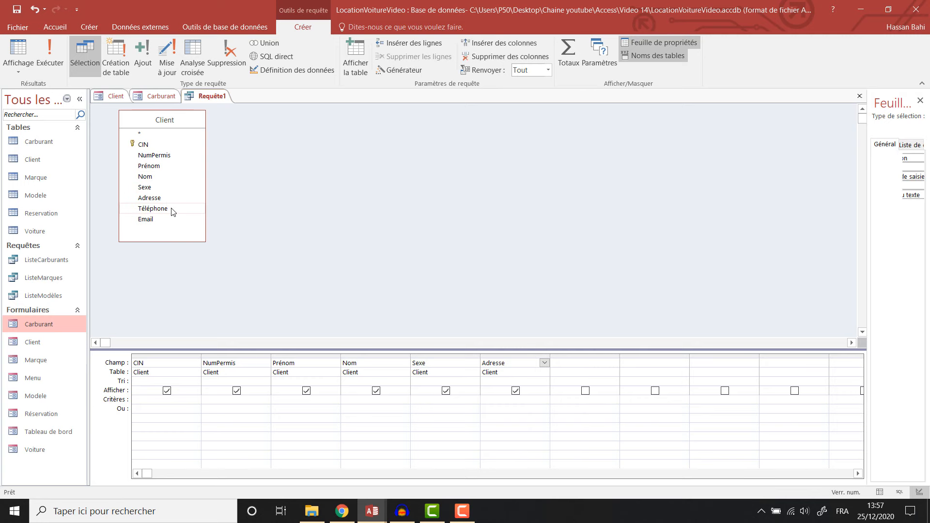
pyautogui.doubleClick(172, 208)
pyautogui.click(172, 219)
pyautogui.doubleClick(173, 219)
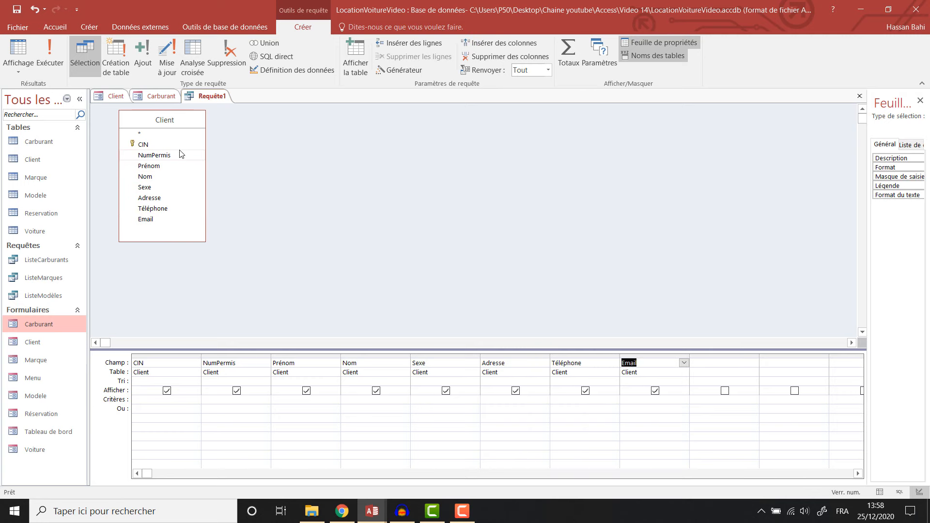
# Preview the client query's records in datasheet view and return to design view
pyautogui.click(60, 59)
pyautogui.rightClick(206, 100)
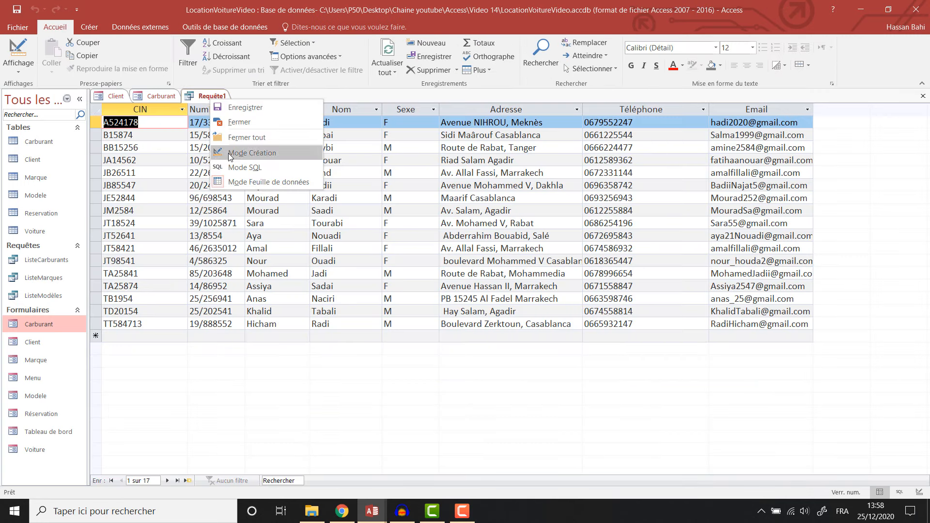
pyautogui.click(231, 158)
# Give the NumPermis column the alias Permis and save the query as ListeClients
pyautogui.click(204, 362)
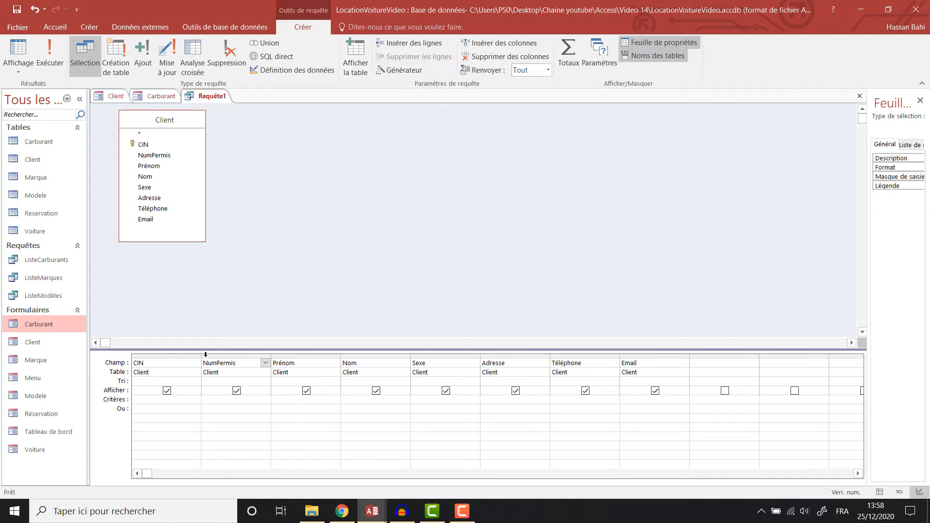
pyautogui.write('Permis :')
pyautogui.rightClick(207, 96)
pyautogui.click(238, 102)
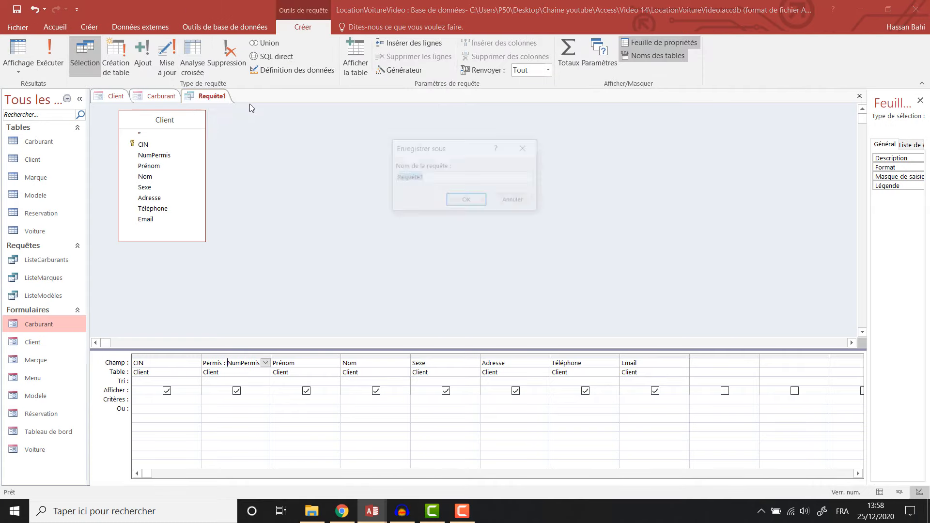
pyautogui.write('ListeClients')
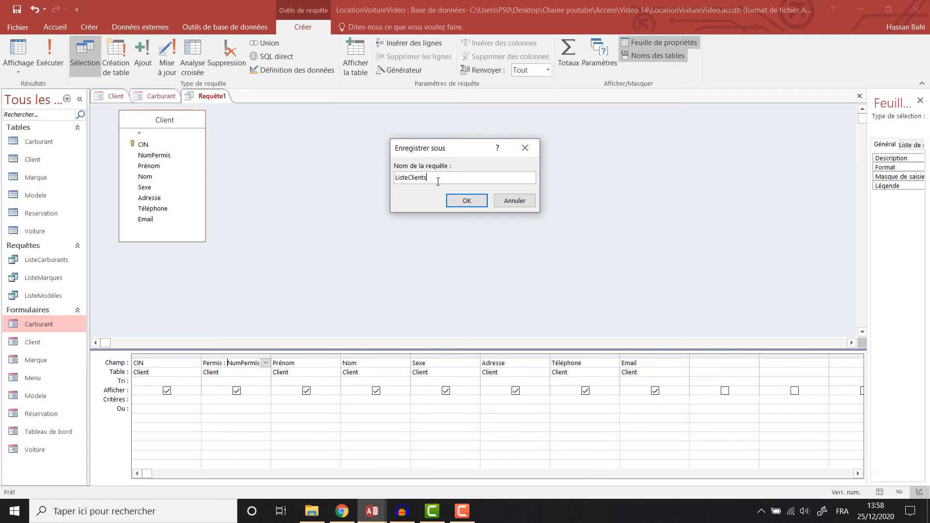
pyautogui.click(463, 201)
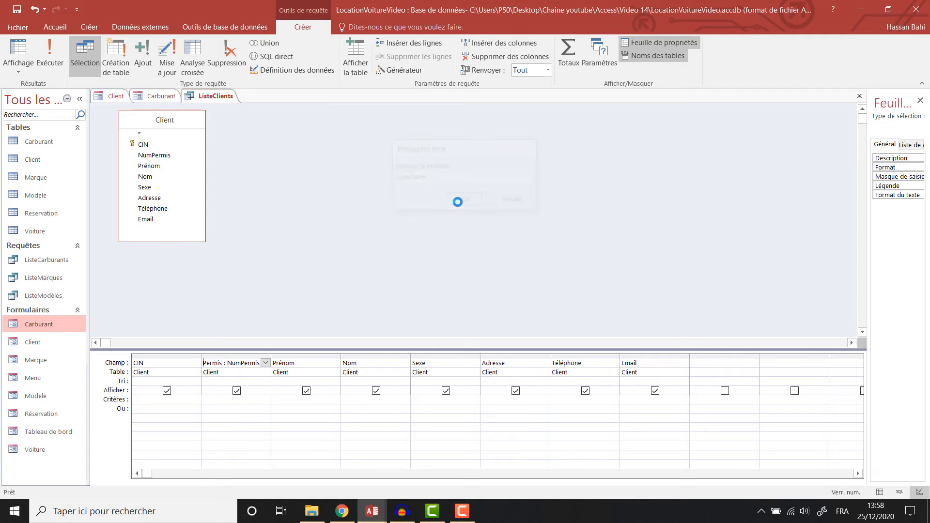
# Run the ListeClients query to view its records and close it
pyautogui.click(54, 54)
pyautogui.rightClick(201, 98)
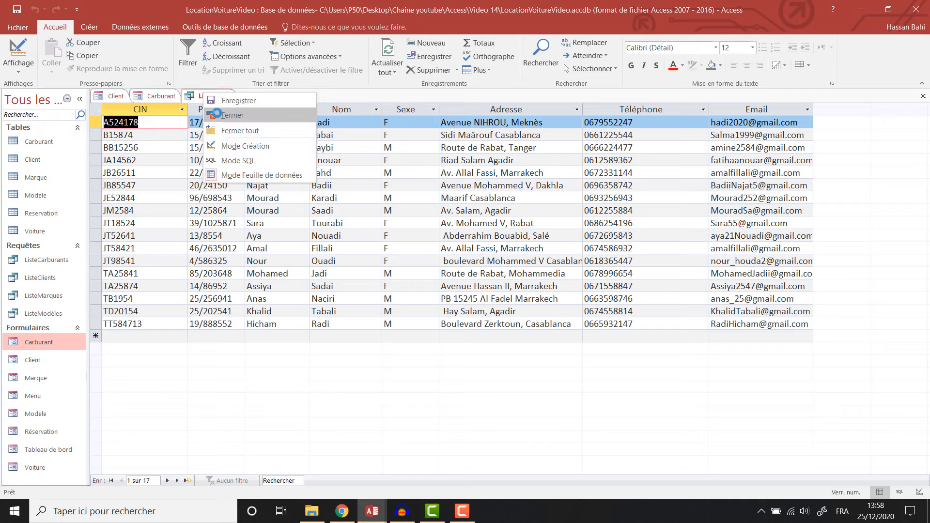
pyautogui.click(219, 114)
# Draw a list box about 15.5 cm wide and 10.6 cm high in the white panel under the Liste clients header
pyautogui.click(90, 29)
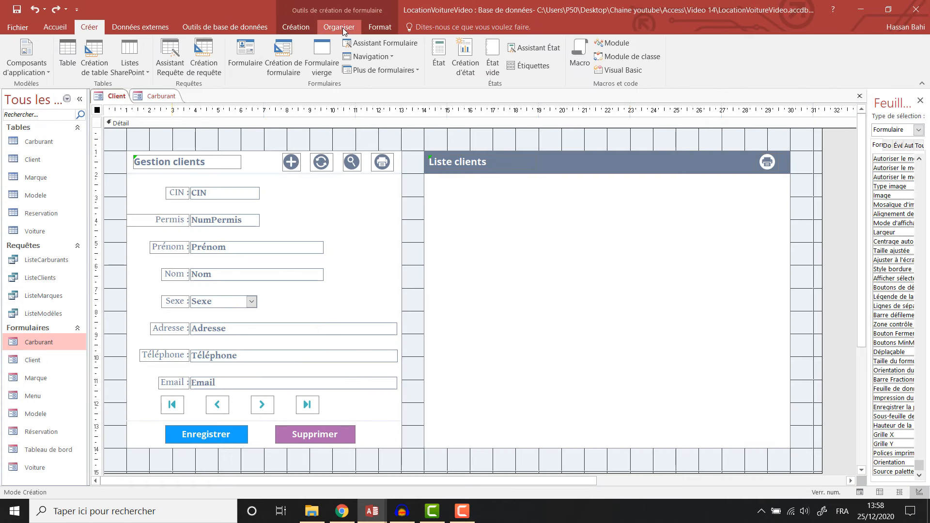
pyautogui.click(379, 27)
pyautogui.click(305, 27)
pyautogui.click(477, 60)
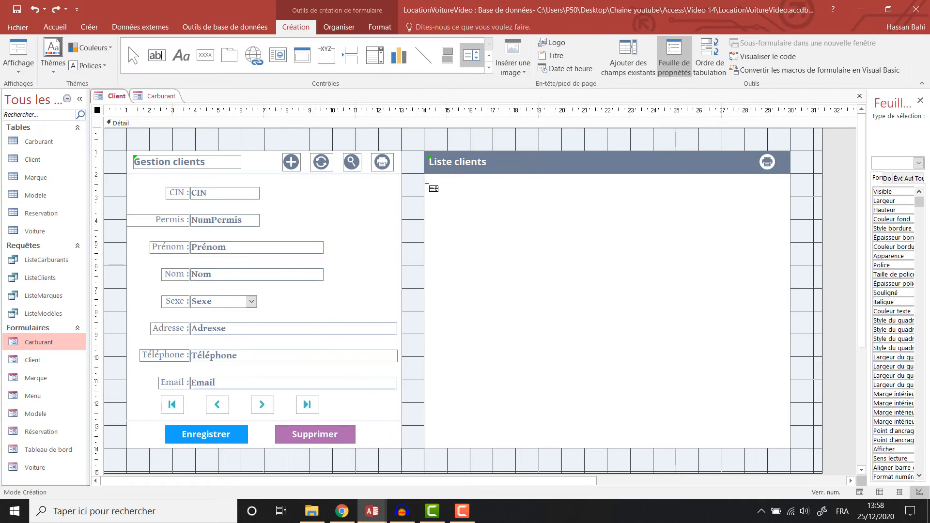
pyautogui.moveTo(429, 181)
pyautogui.mouseDown()
pyautogui.moveTo(762, 391)
pyautogui.moveTo(786, 425)
pyautogui.mouseUp()
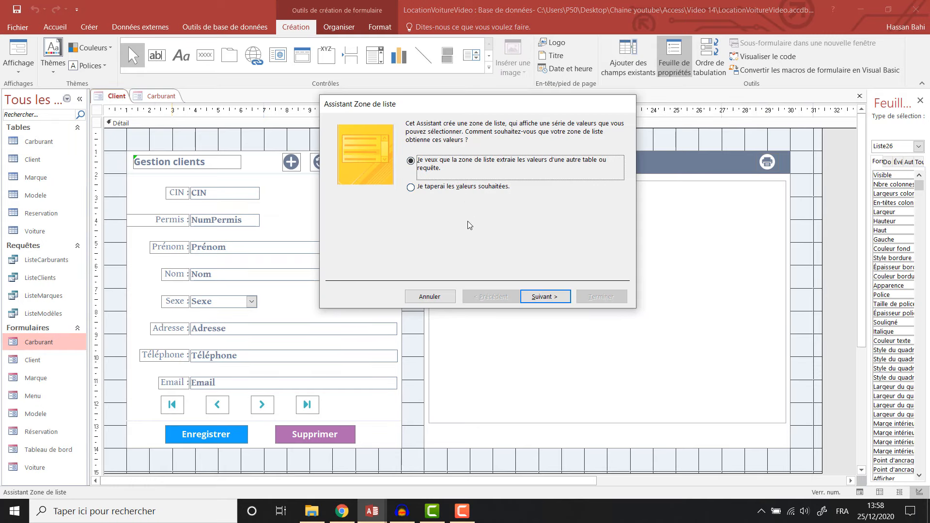
# Base the list box on the ListeClients query, include all its fields, and leave the sort order unset
pyautogui.click(544, 297)
pyautogui.click(489, 246)
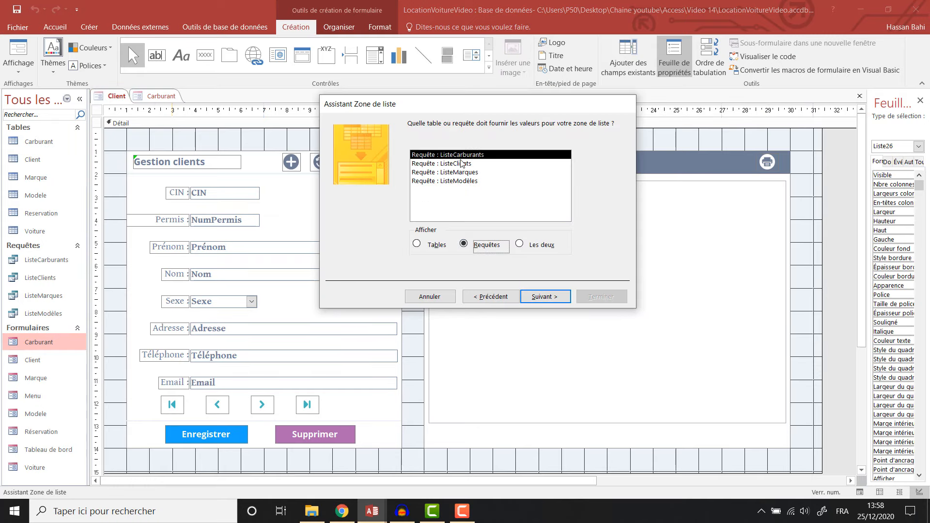
pyautogui.click(461, 163)
pyautogui.click(544, 296)
pyautogui.click(450, 223)
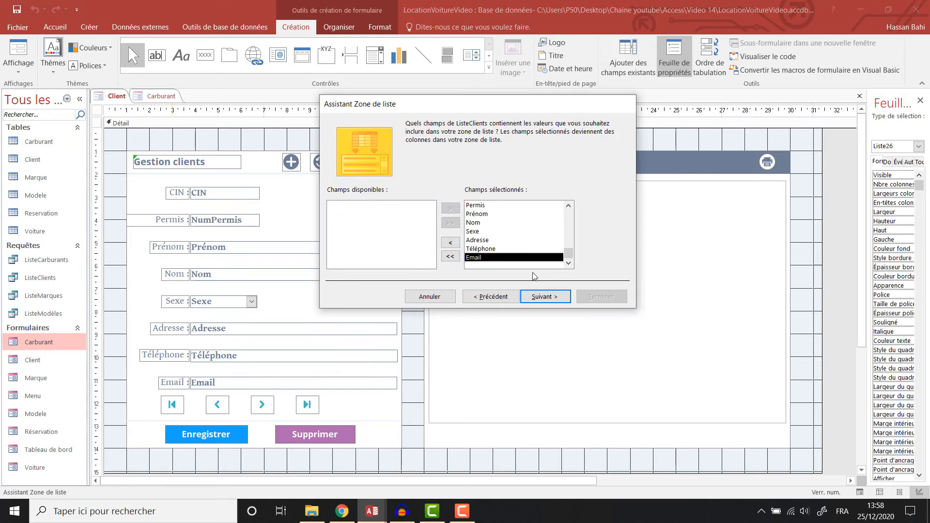
pyautogui.click(557, 295)
pyautogui.click(556, 295)
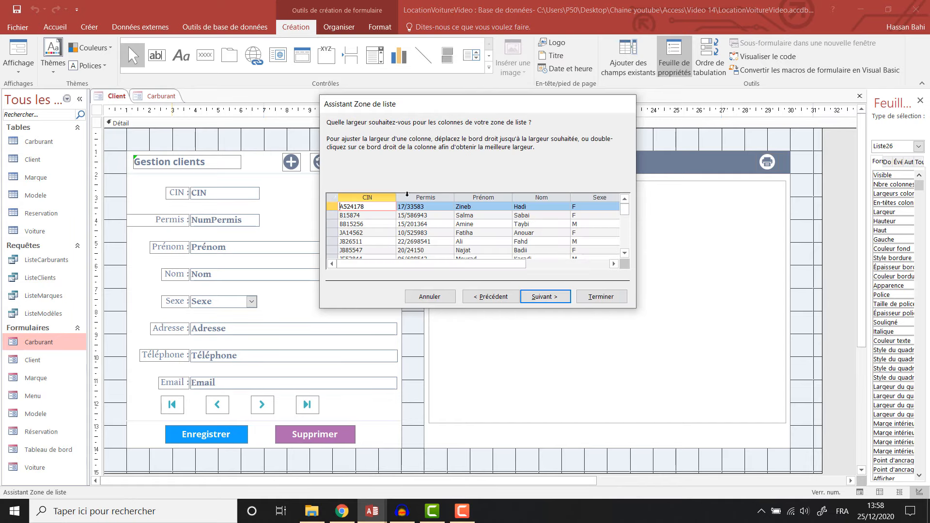
# Adjust the list box column widths to fit their contents, widening Adresse to about 4.7 cm and fitting Téléphone and Email
pyautogui.moveTo(382, 194); pyautogui.dragTo(510, 194)
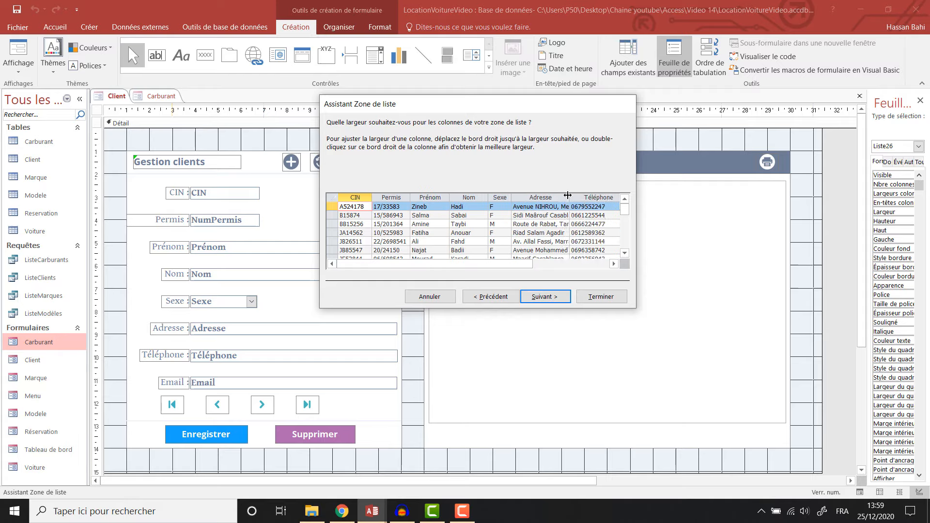
pyautogui.moveTo(568, 195); pyautogui.dragTo(584, 200)
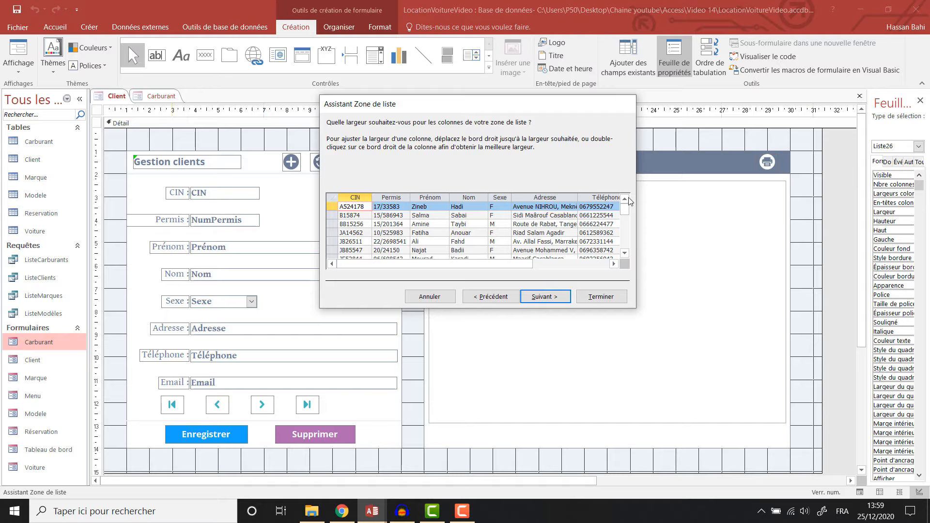
pyautogui.moveTo(525, 265); pyautogui.dragTo(569, 269)
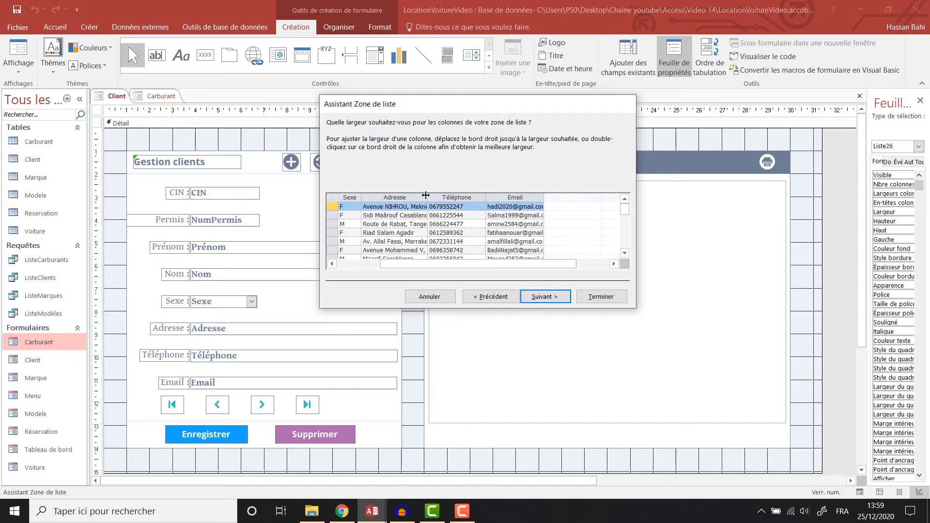
pyautogui.scroll(-3, 441, 223)
pyautogui.scroll(-2, 441, 223)
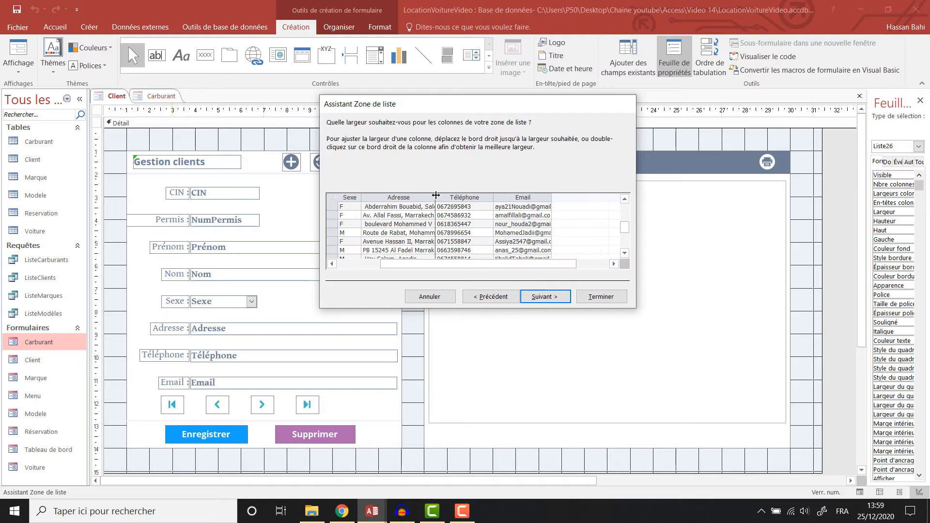
pyautogui.moveTo(436, 195); pyautogui.dragTo(467, 194)
pyautogui.scroll(4, 466, 227)
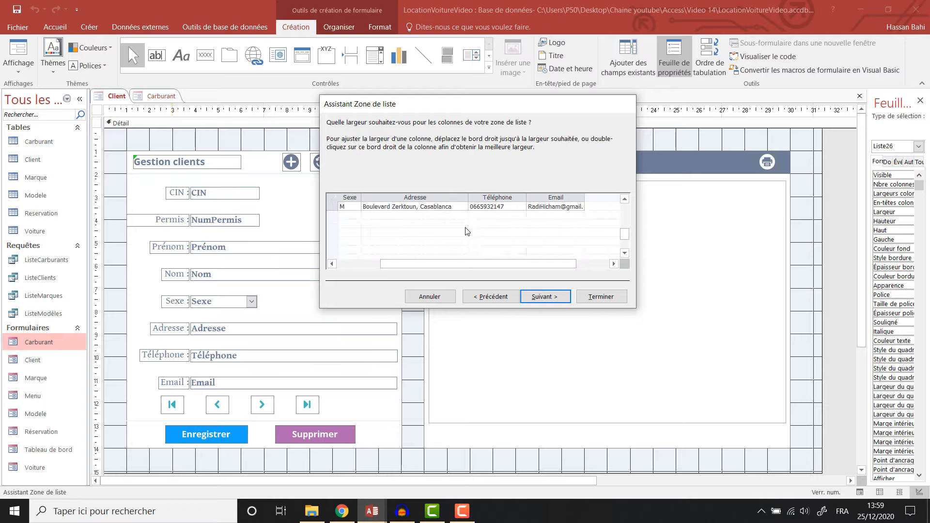
pyautogui.moveTo(523, 194); pyautogui.dragTo(588, 199)
pyautogui.scroll(-5, 578, 210)
pyautogui.scroll(-1, 587, 211)
pyautogui.scroll(5, 587, 213)
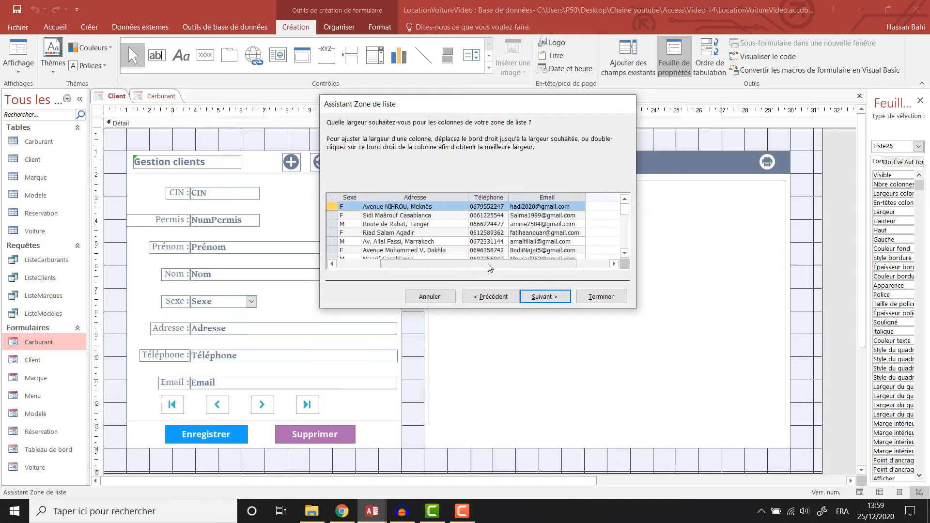
# Narrow the list box columns to about 1.3 cm for CIN, 1.6 for Permis, 1.4 for Prénom, 1.2 for Nom and 0.9 for Sexe
pyautogui.moveTo(490, 265); pyautogui.dragTo(431, 264)
pyautogui.doubleClick(370, 197)
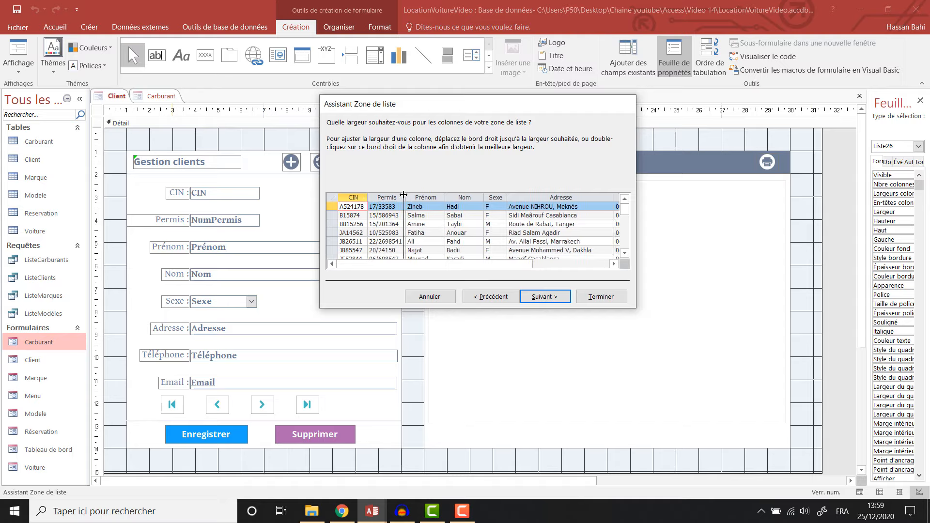
pyautogui.doubleClick(403, 195)
pyautogui.moveTo(439, 195); pyautogui.dragTo(436, 195)
pyautogui.scroll(-5, 438, 211)
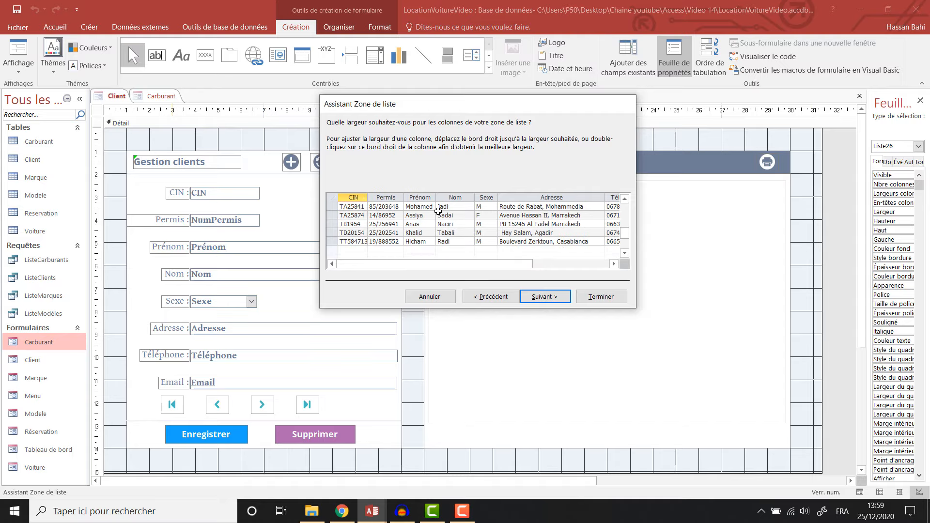
pyautogui.doubleClick(476, 195)
pyautogui.scroll(5, 460, 197)
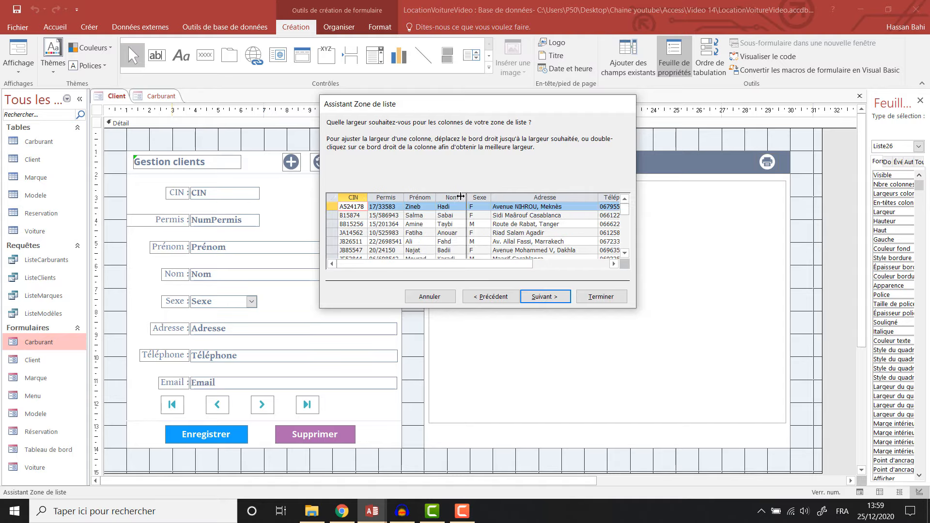
pyautogui.moveTo(466, 197); pyautogui.dragTo(480, 196)
# Finish the list box wizard with the selected value memorised for later use
pyautogui.moveTo(486, 265)
pyautogui.mouseDown()
pyautogui.moveTo(523, 266)
pyautogui.moveTo(485, 270)
pyautogui.mouseUp()
pyautogui.click(555, 297)
pyautogui.click(555, 296)
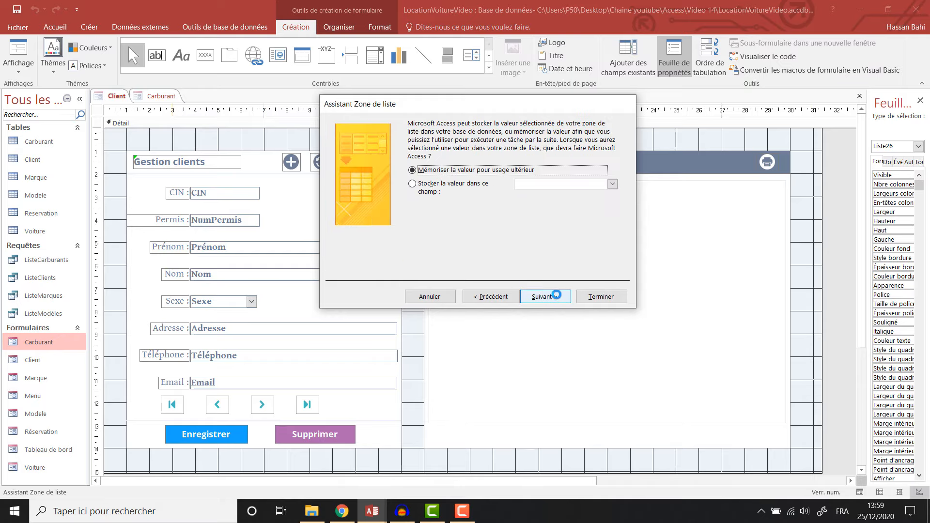
pyautogui.click(601, 297)
# Widen the white panel and the Liste clients header bar so both extend slightly beyond the list box
pyautogui.click(623, 441)
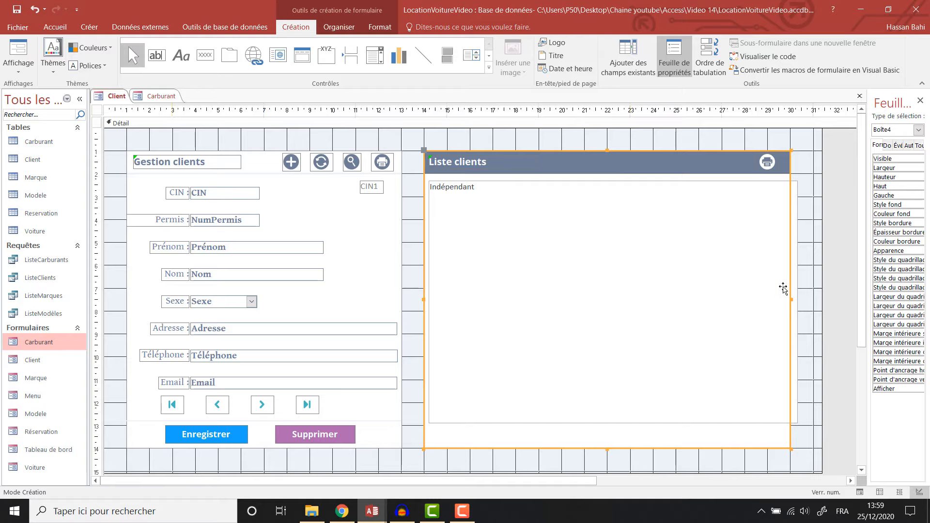
pyautogui.moveTo(792, 299); pyautogui.dragTo(804, 296)
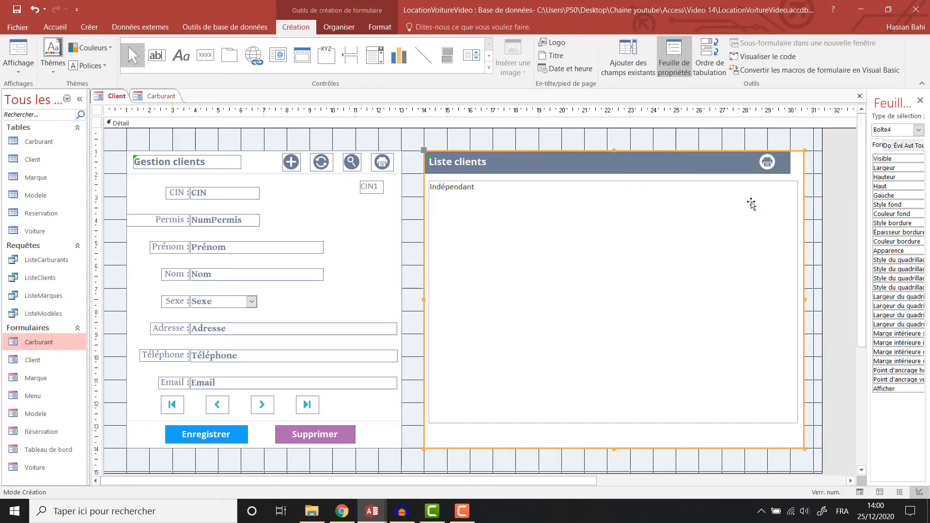
pyautogui.click(674, 143)
pyautogui.click(679, 164)
pyautogui.moveTo(791, 162); pyautogui.dragTo(804, 159)
pyautogui.click(775, 142)
# Shift the print button in the Liste clients header slightly to the right
pyautogui.click(767, 162)
pyautogui.press('Right')
pyautogui.press('Right')
pyautogui.press('Right')
pyautogui.press('Right')
pyautogui.press('Right')
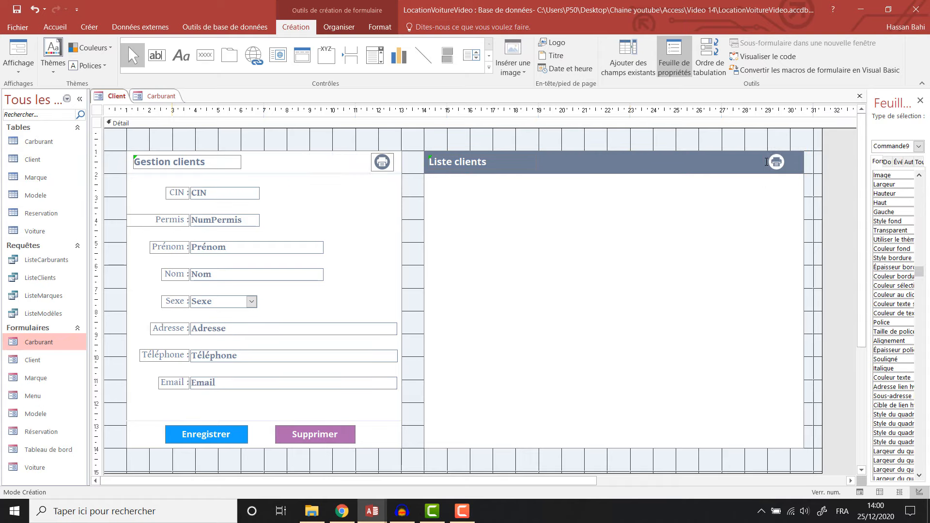
# Preview the Client form in Form view, select rows in the client list, and return to Design view
pyautogui.click(773, 256)
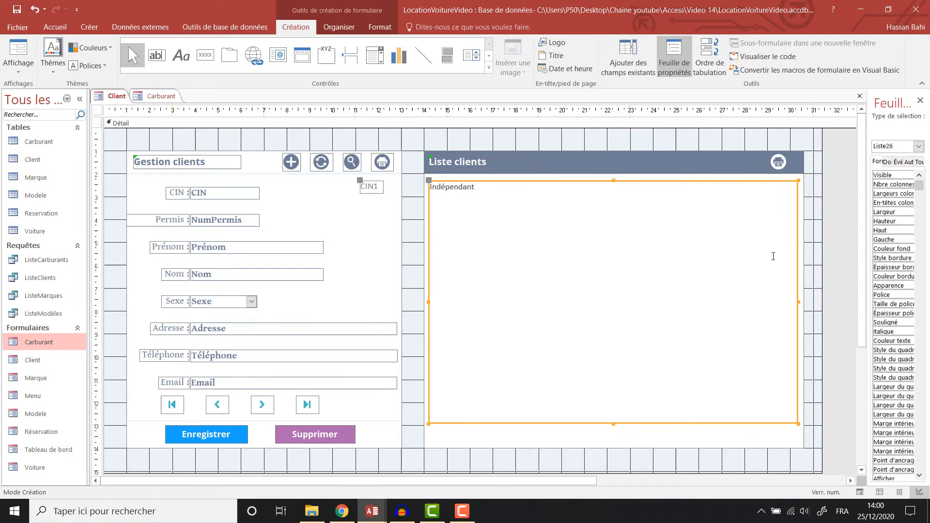
pyautogui.click(453, 140)
pyautogui.rightClick(118, 96)
pyautogui.click(154, 146)
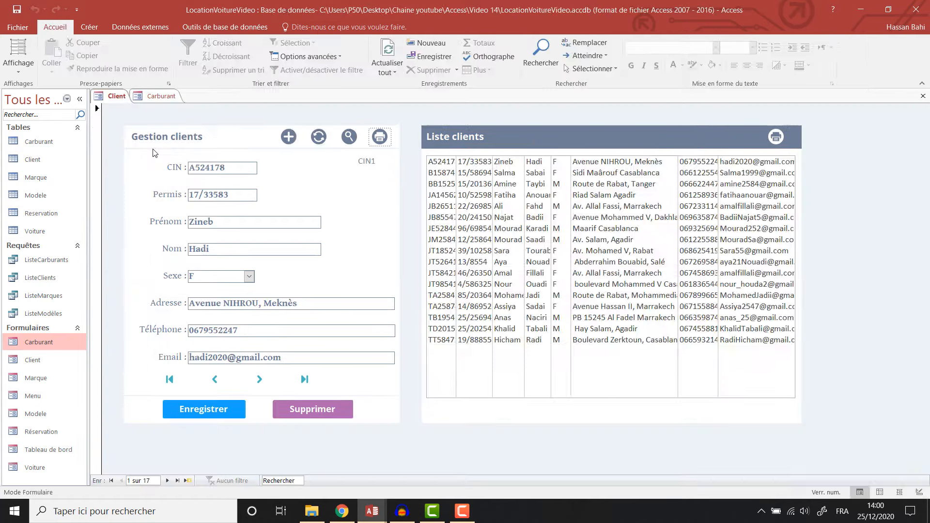
pyautogui.click(492, 208)
pyautogui.click(495, 284)
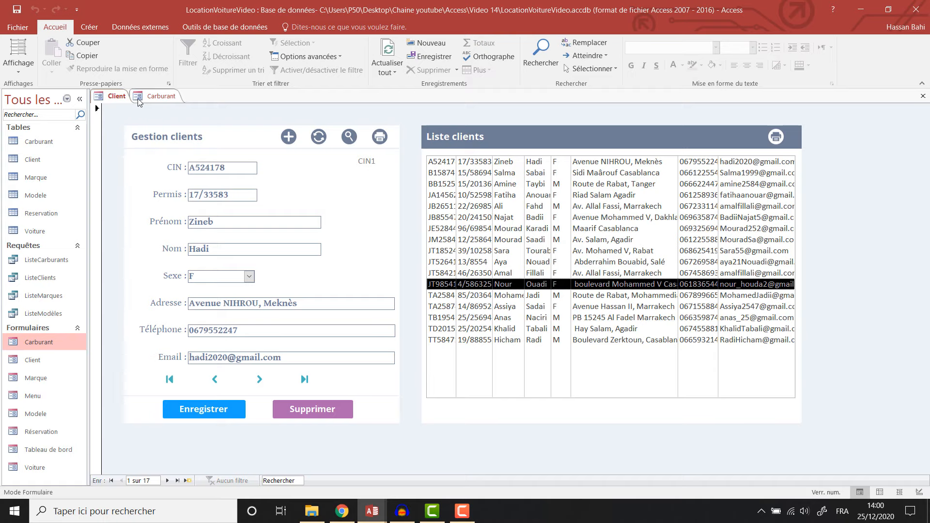
pyautogui.rightClick(108, 100)
pyautogui.click(149, 181)
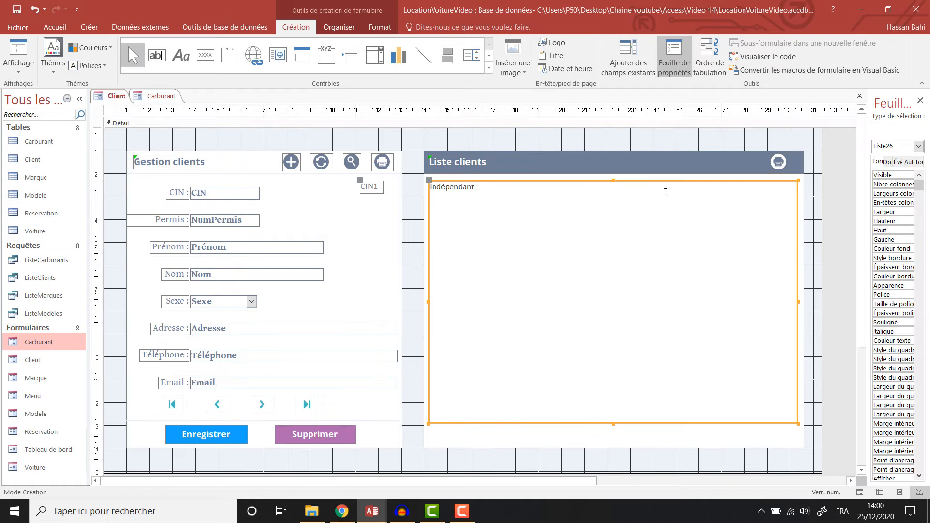
# Format the client list box with a blue-grey #6F7D95 outline, Gentium Book Basic font and #6F7D95 text
pyautogui.click(380, 27)
pyautogui.click(552, 57)
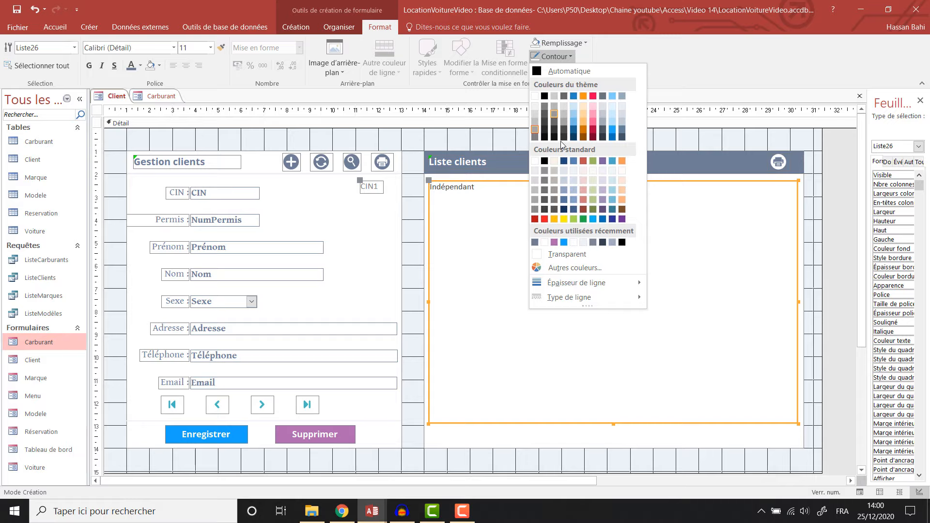
pyautogui.click(535, 242)
pyautogui.click(142, 51)
pyautogui.write('Gentium Book Basic')
pyautogui.press('Return')
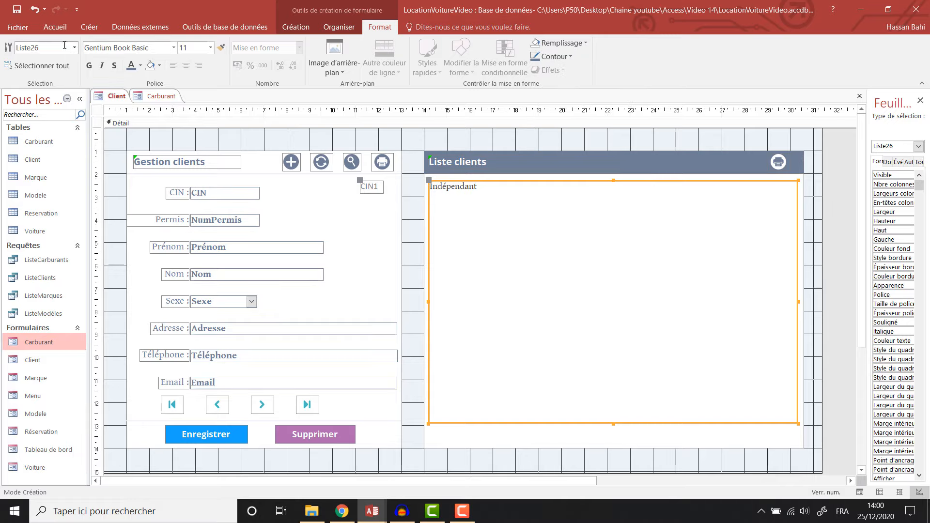
pyautogui.click(131, 68)
# Set the client list box's En-têtes colonnes property to Oui
pyautogui.moveTo(867, 188); pyautogui.dragTo(644, 188)
pyautogui.click(902, 186)
pyautogui.click(908, 186)
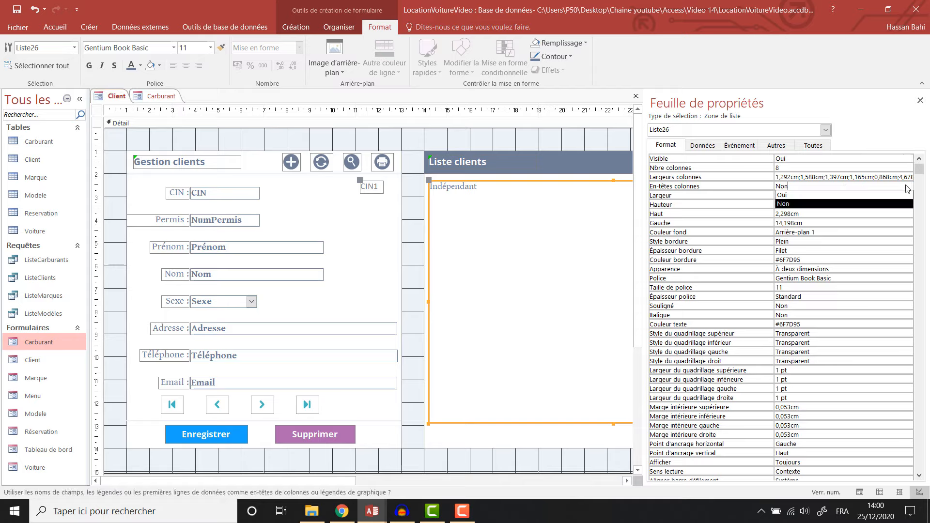
pyautogui.click(900, 196)
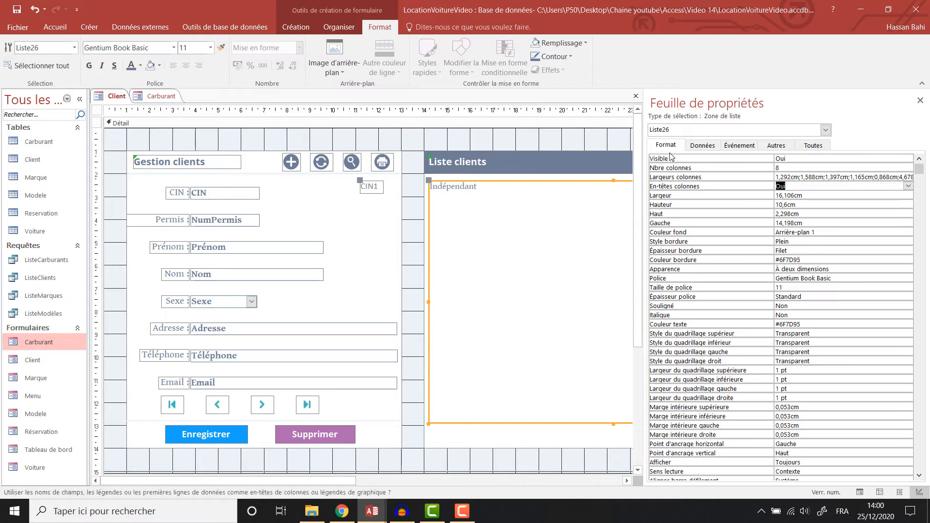
# Set the Afficher sélecteur property of the whole form to Non
pyautogui.click(536, 143)
pyautogui.click(826, 129)
pyautogui.scroll(-1, 749, 245)
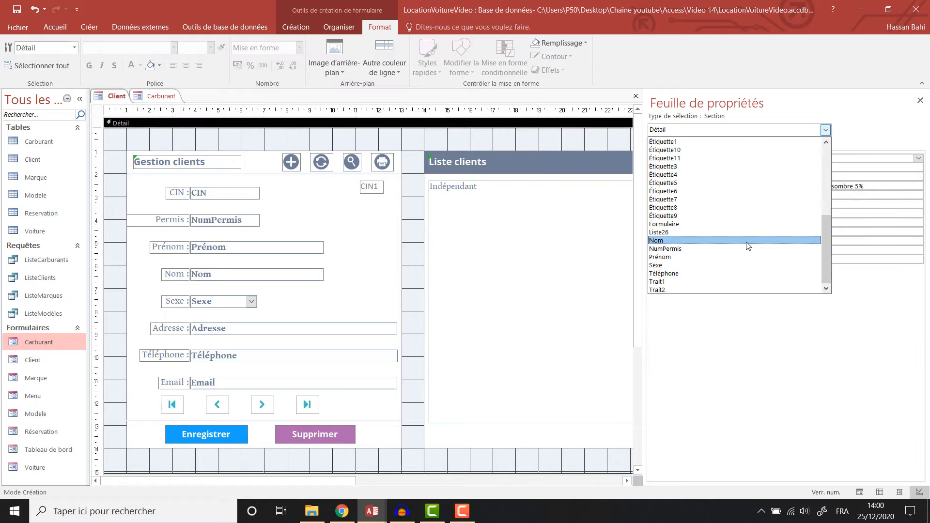
pyautogui.scroll(4, 746, 238)
pyautogui.scroll(-1, 714, 174)
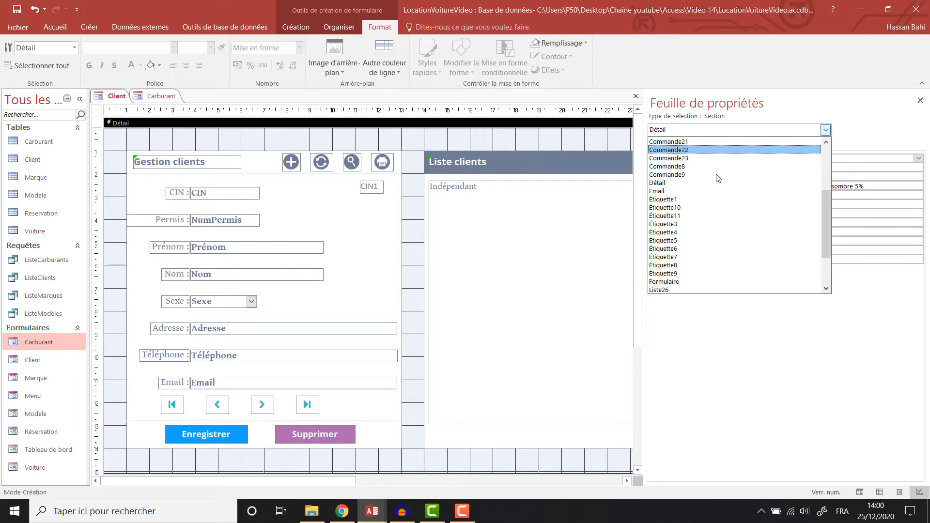
pyautogui.click(702, 239)
pyautogui.click(842, 272)
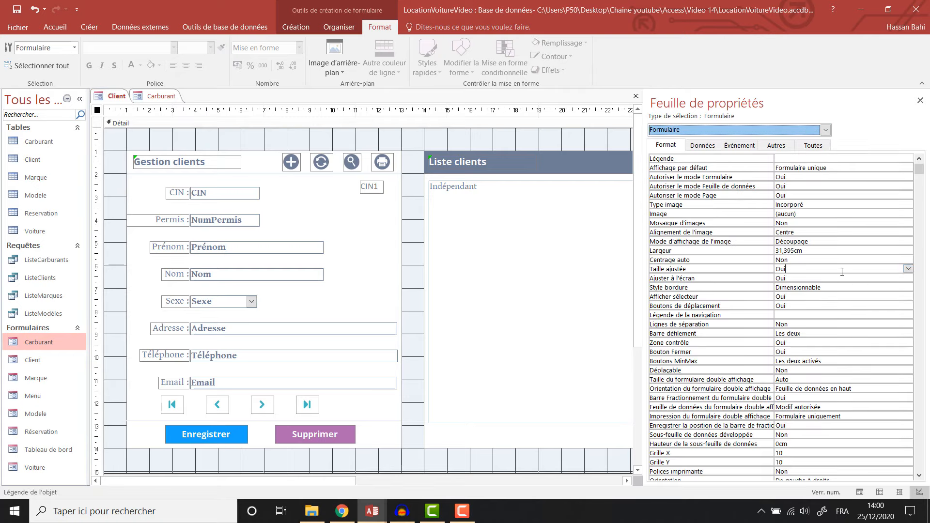
pyautogui.click(853, 296)
pyautogui.click(909, 297)
pyautogui.click(870, 314)
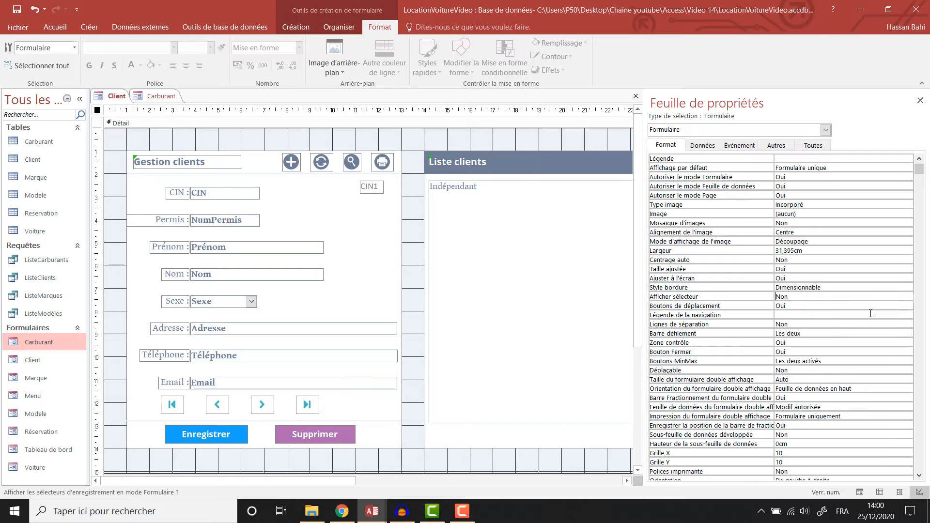
# Set the form's Boutons de déplacement to Non, change its Barre défilement setting, and close the property sheet
pyautogui.click(897, 306)
pyautogui.click(909, 306)
pyautogui.click(882, 323)
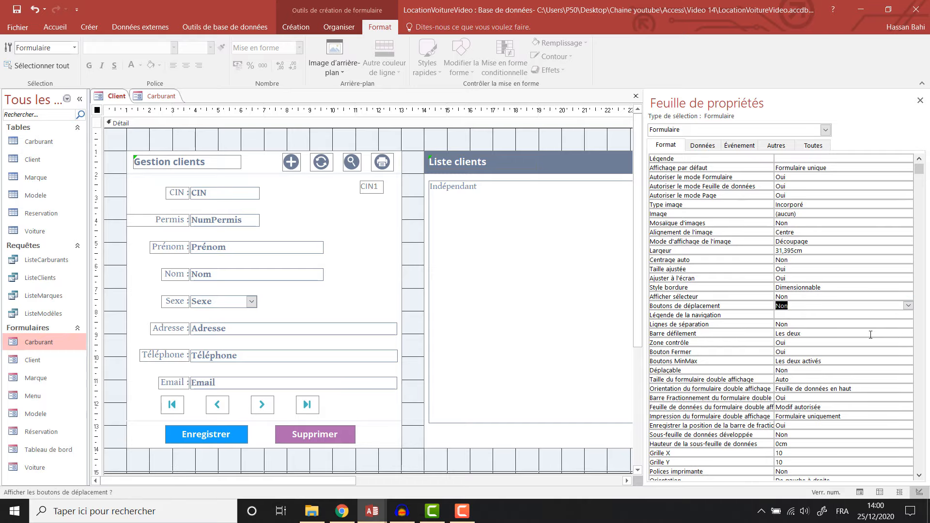
pyautogui.click(882, 333)
pyautogui.click(909, 334)
pyautogui.click(882, 342)
pyautogui.click(920, 101)
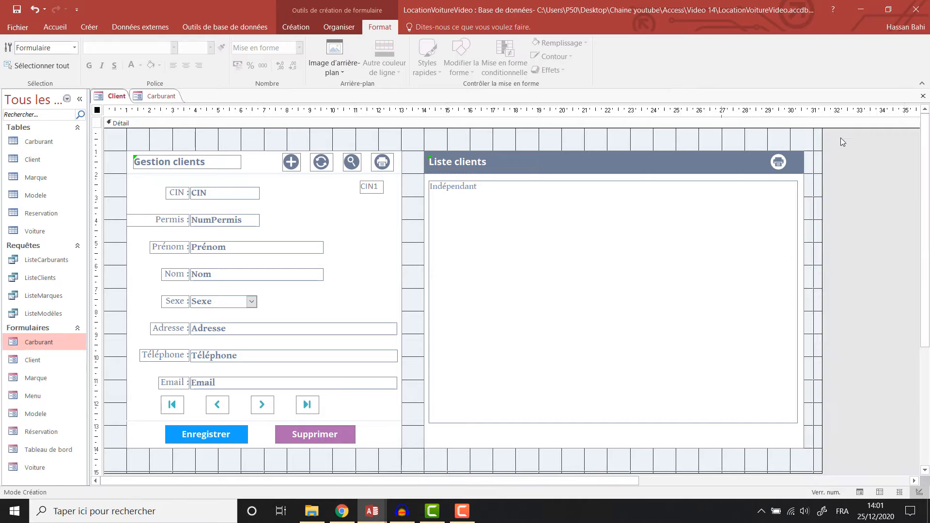
# Close all open forms and reopen the Client form in Design view
pyautogui.rightClick(109, 99)
pyautogui.click(146, 135)
pyautogui.rightClick(60, 357)
pyautogui.click(110, 229)
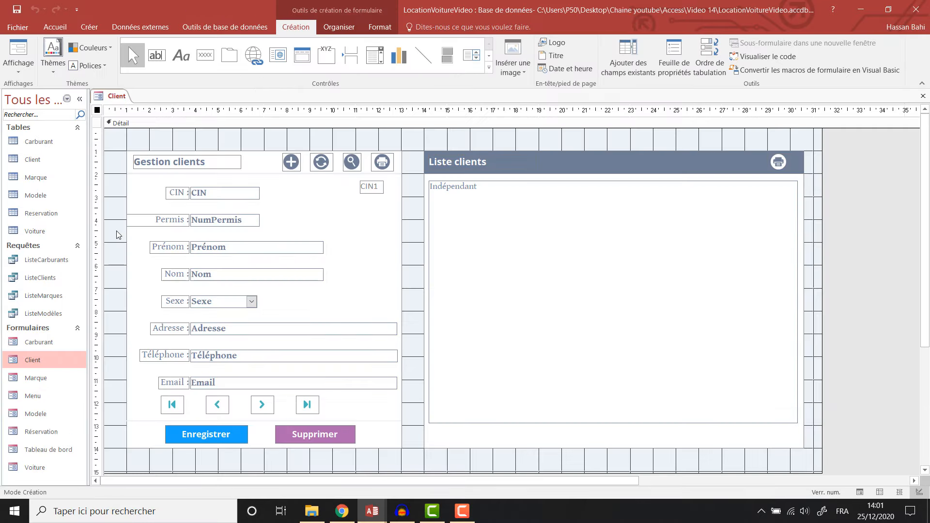
# Move the entire Gestion clients panel, including its fields and buttons, to the left in the Client form
pyautogui.moveTo(118, 142); pyautogui.dragTo(408, 458)
pyautogui.press('Left')
pyautogui.press('Left')
pyautogui.press('Left')
pyautogui.press('Left')
pyautogui.press('Left')
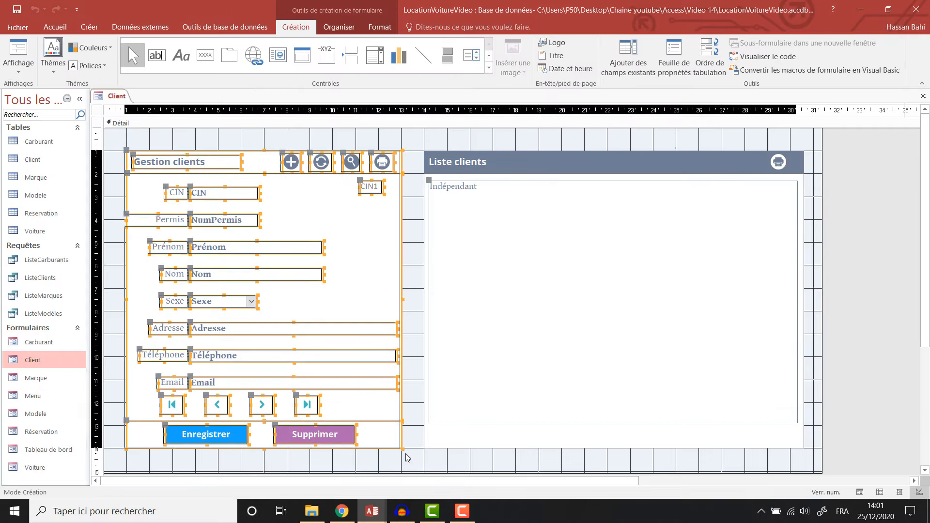
pyautogui.press('Left')
pyautogui.press('Left')
pyautogui.press('Left')
pyautogui.press('Left')
pyautogui.press('Left')
pyautogui.press('Left')
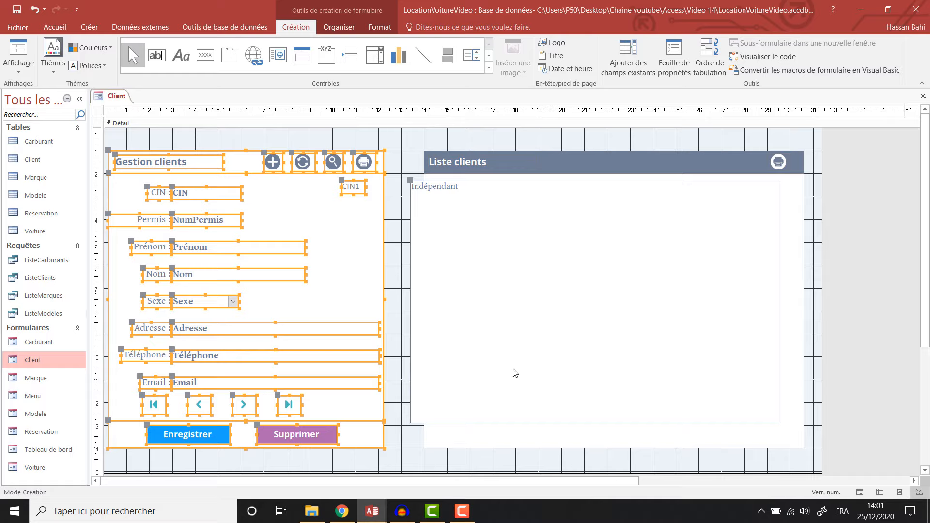
# Delete the CIN1 label and shift the Liste clients panel with its header and list box closer to the Gestion clients panel
pyautogui.click(355, 192)
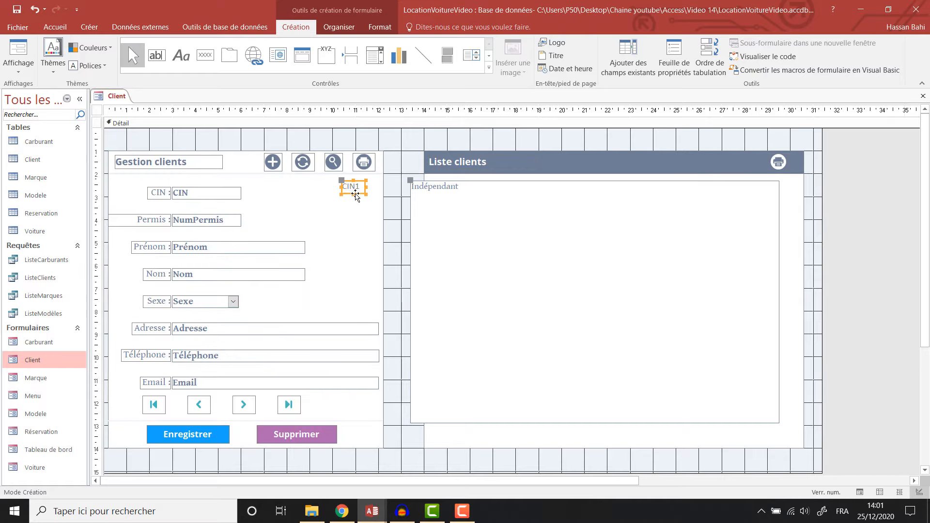
pyautogui.press('Delete')
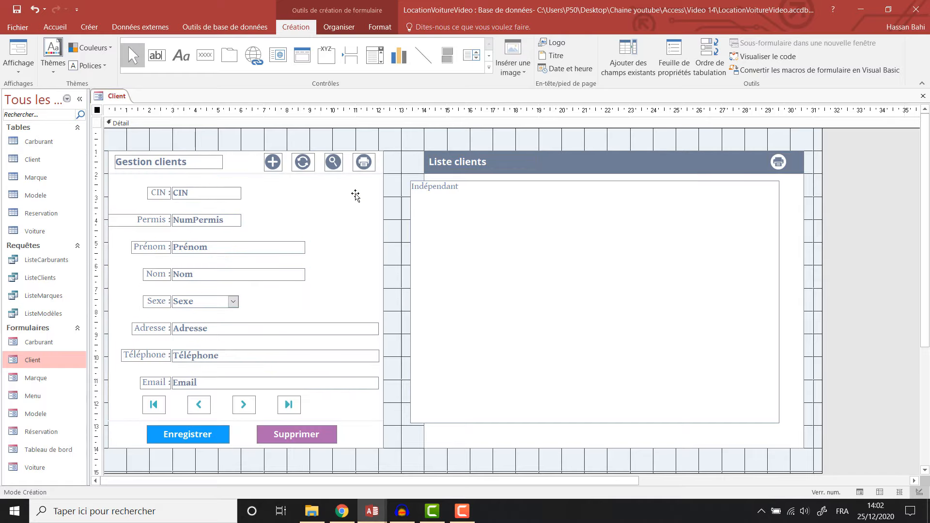
pyautogui.moveTo(781, 142); pyautogui.dragTo(420, 453)
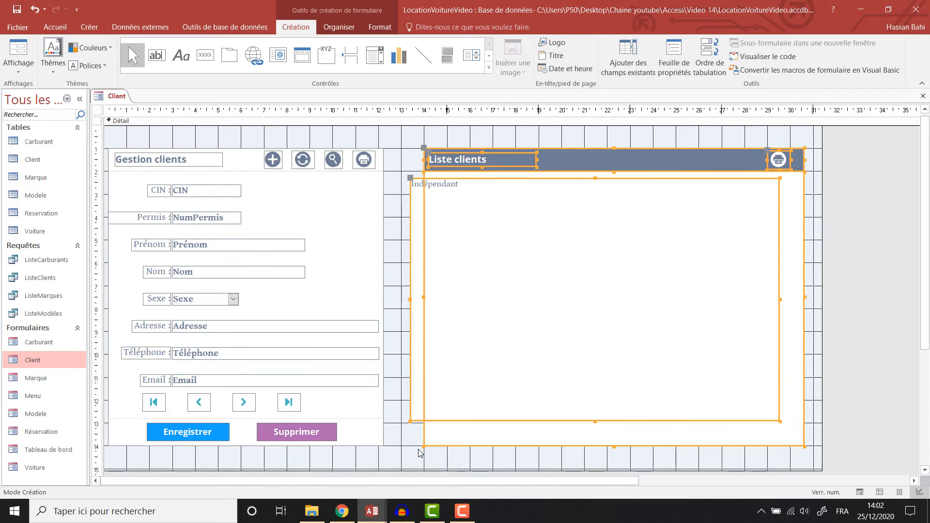
pyautogui.press('Left')
pyautogui.press('Left')
pyautogui.press('Left')
pyautogui.press('Left')
pyautogui.press('Left')
pyautogui.press('Left')
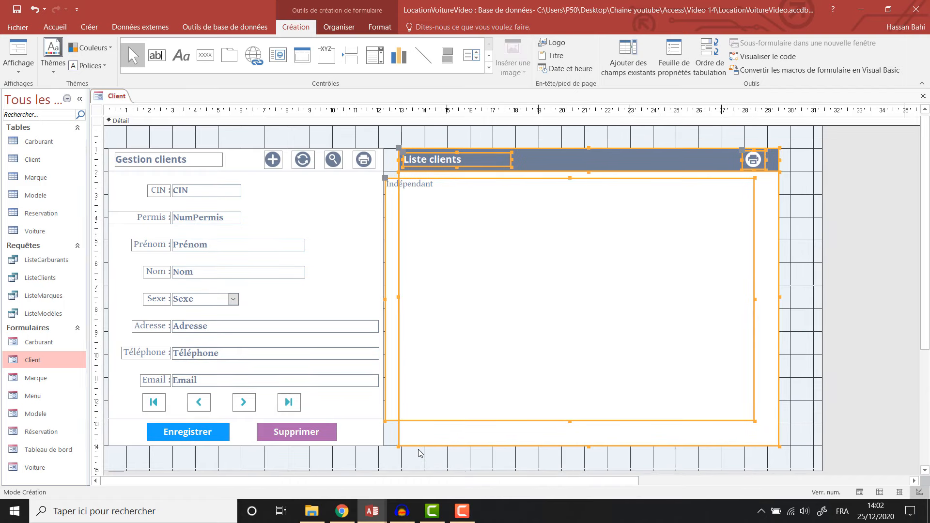
# Move only the client list box to the right so it sits inside the Liste clients panel
pyautogui.click(647, 317)
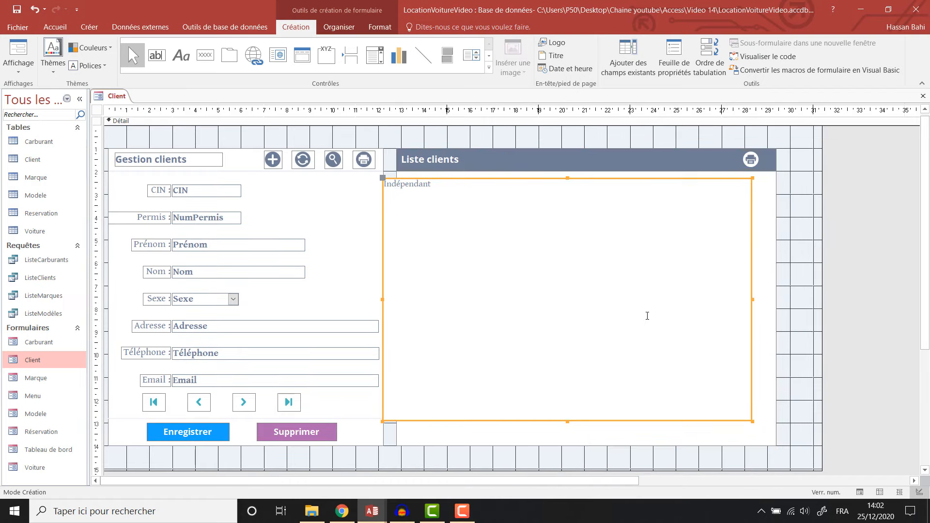
pyautogui.press('Right')
pyautogui.press('Right')
pyautogui.press('Right')
pyautogui.press('Right')
pyautogui.press('Right')
pyautogui.press('Right')
pyautogui.press('Right')
pyautogui.press('Right')
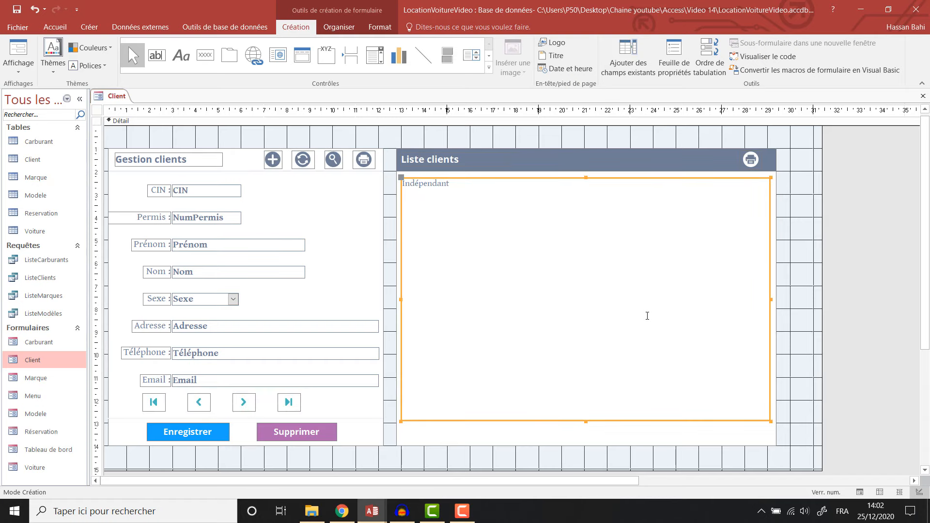
# Save and close the Client form, and display the CLIENTS page in the Menu form
pyautogui.rightClick(106, 94)
pyautogui.click(121, 101)
pyautogui.rightClick(120, 98)
pyautogui.click(130, 122)
pyautogui.doubleClick(53, 396)
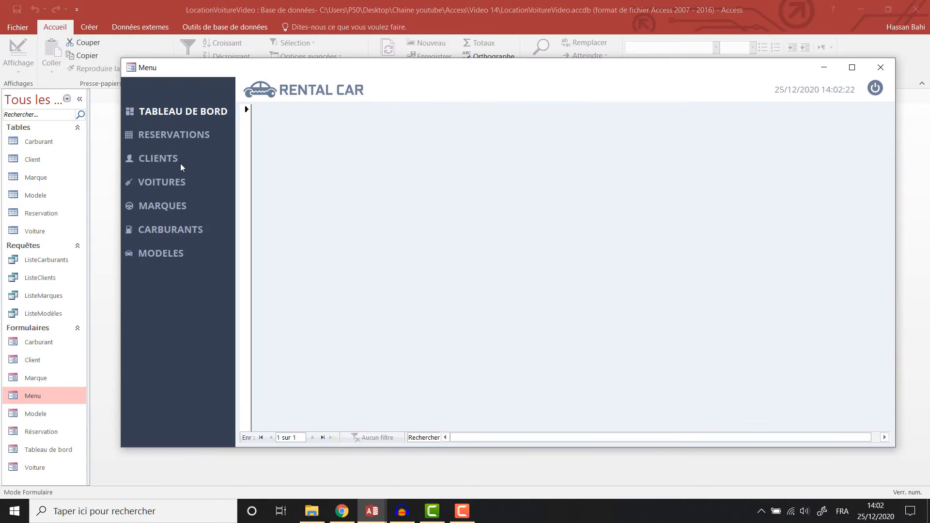
pyautogui.click(183, 160)
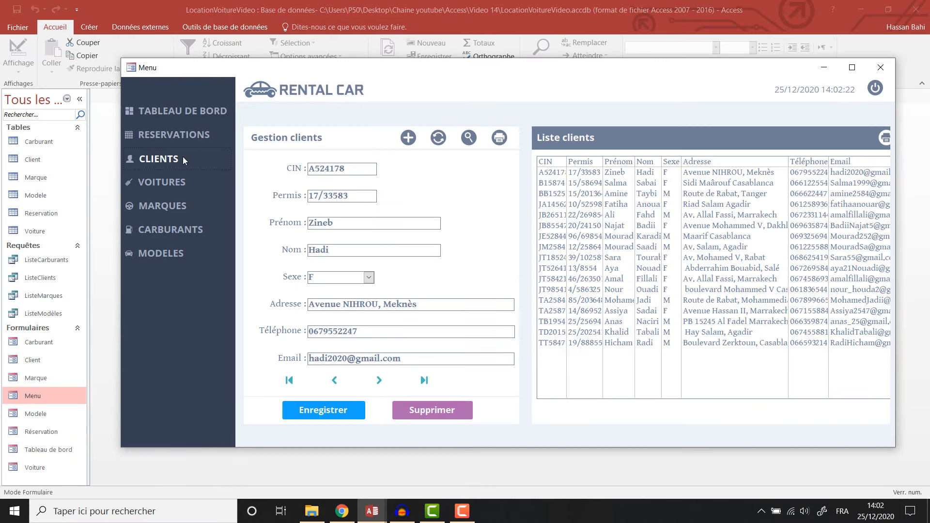
# View the Menu form in Design view and close it
pyautogui.rightClick(279, 72)
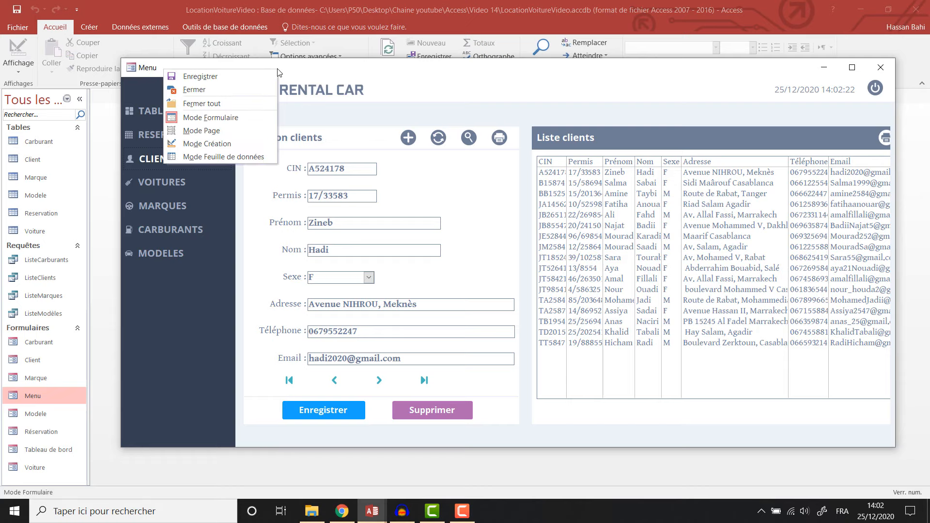
pyautogui.click(213, 144)
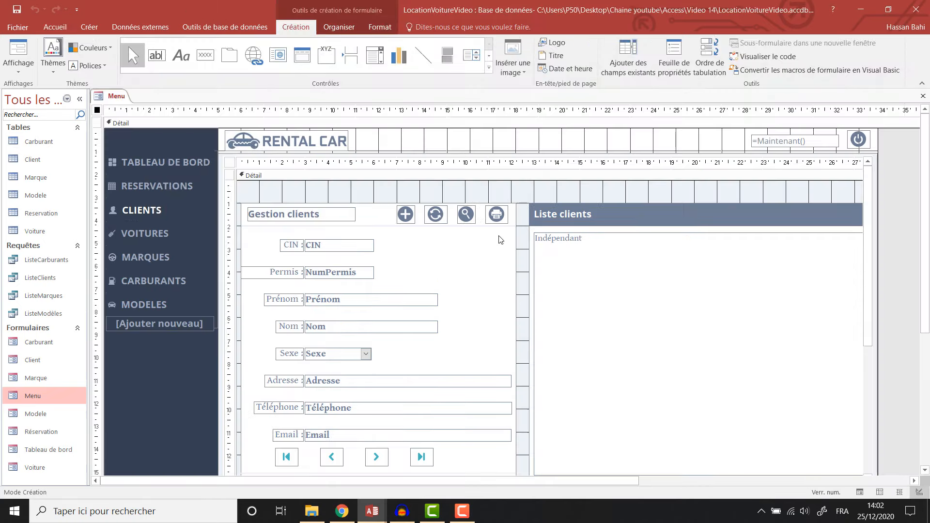
pyautogui.rightClick(115, 96)
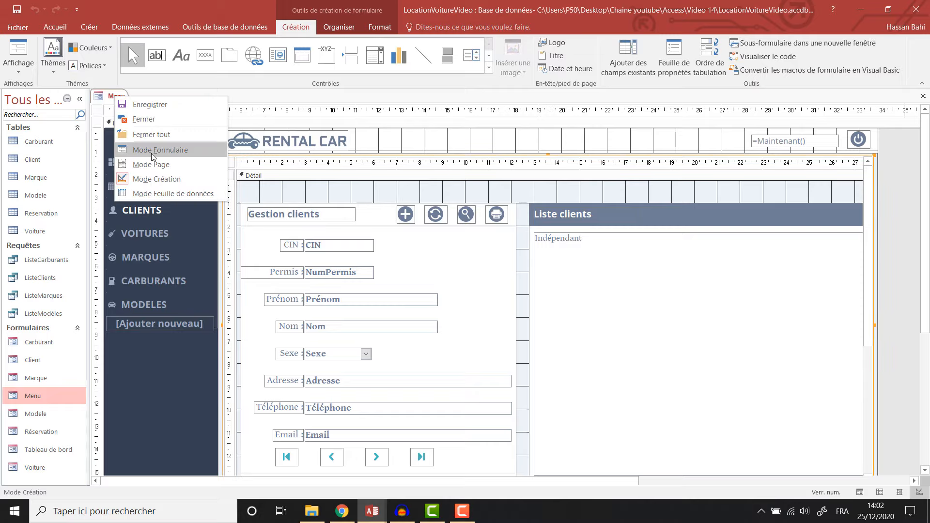
pyautogui.click(141, 119)
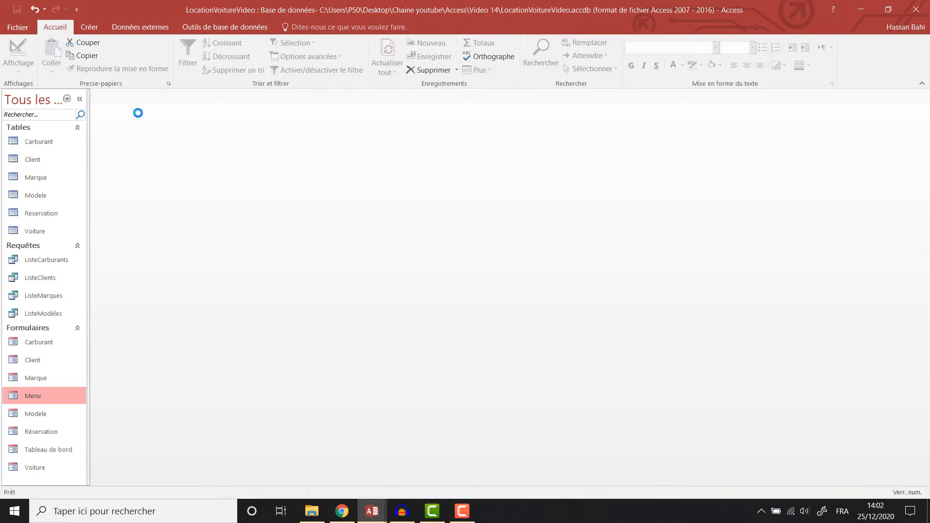
# Reopen the Client form in Design view and set the client list box's font size to 10
pyautogui.rightClick(48, 358)
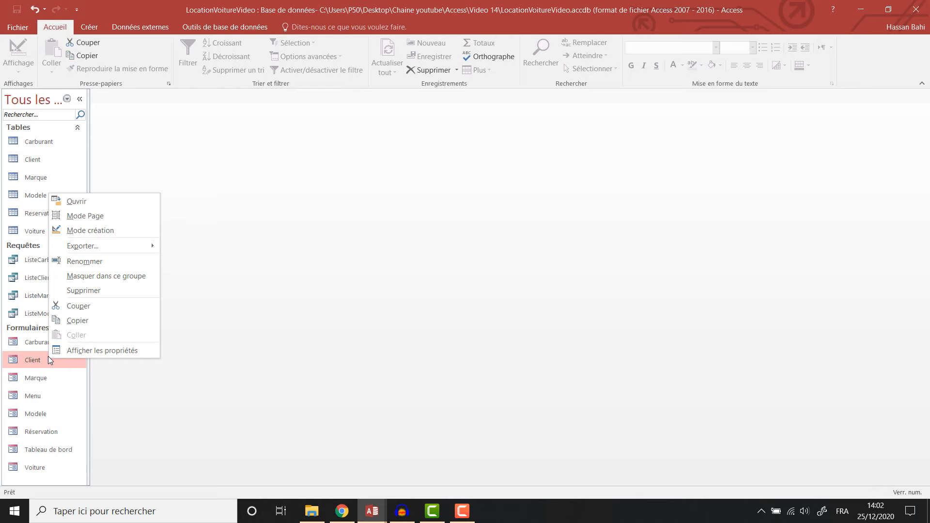
pyautogui.click(117, 232)
pyautogui.click(588, 209)
pyautogui.click(380, 26)
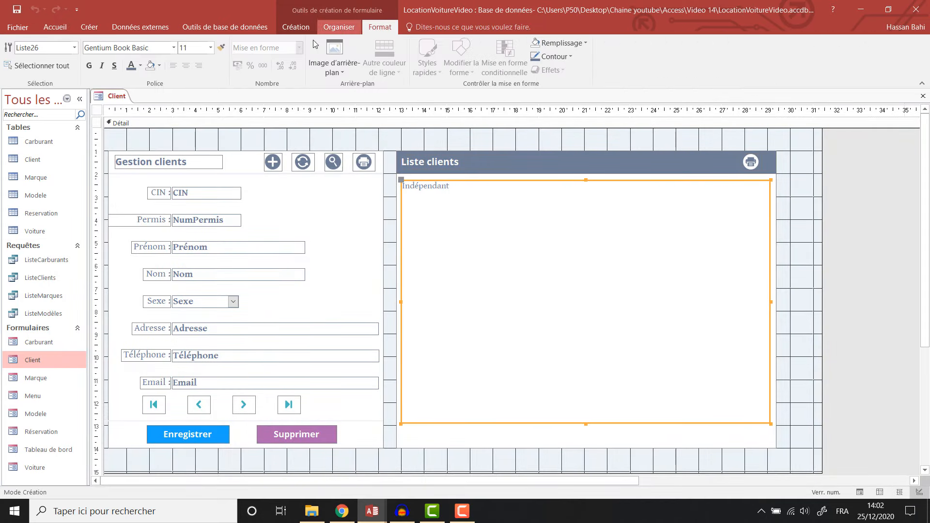
pyautogui.click(199, 50)
pyautogui.write('10')
pyautogui.press('Return')
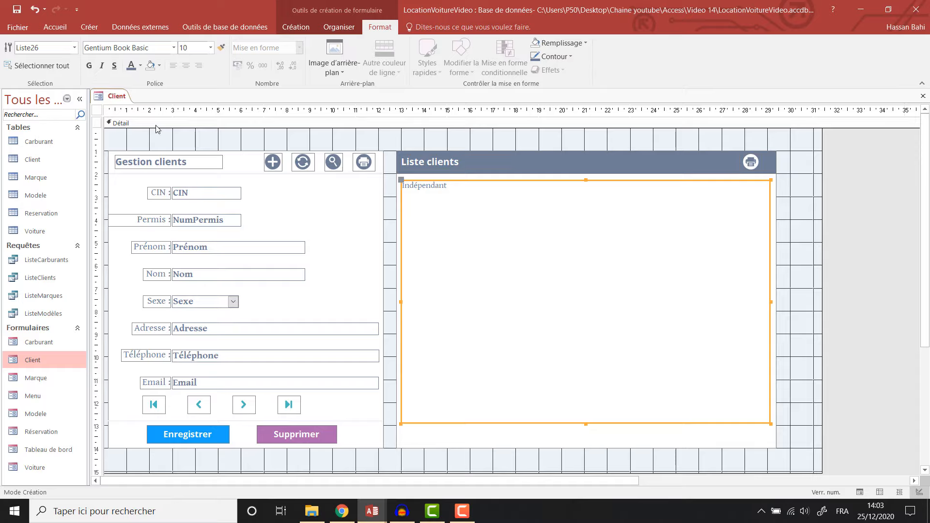
# Check the Client form in Form view, close it, and reopen it in Design view with the client list box selected
pyautogui.rightClick(118, 97)
pyautogui.click(165, 152)
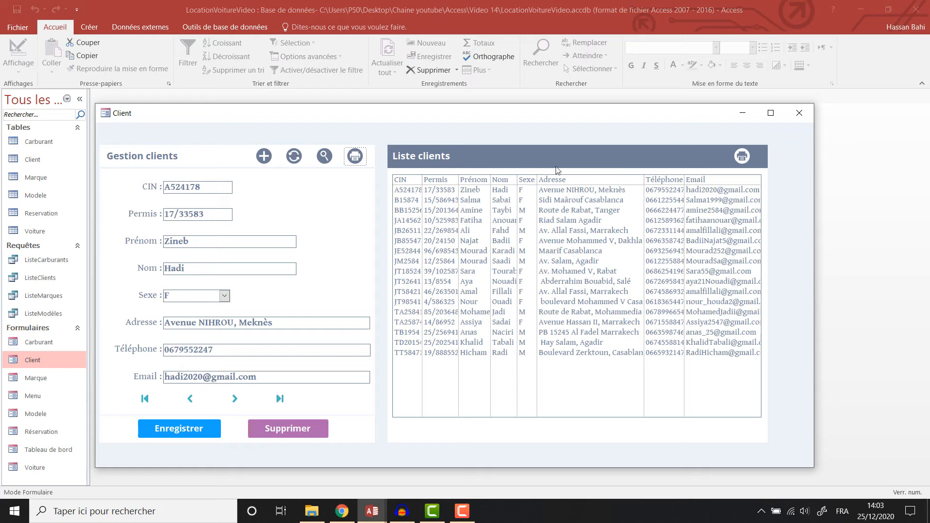
pyautogui.click(800, 113)
pyautogui.rightClick(49, 359)
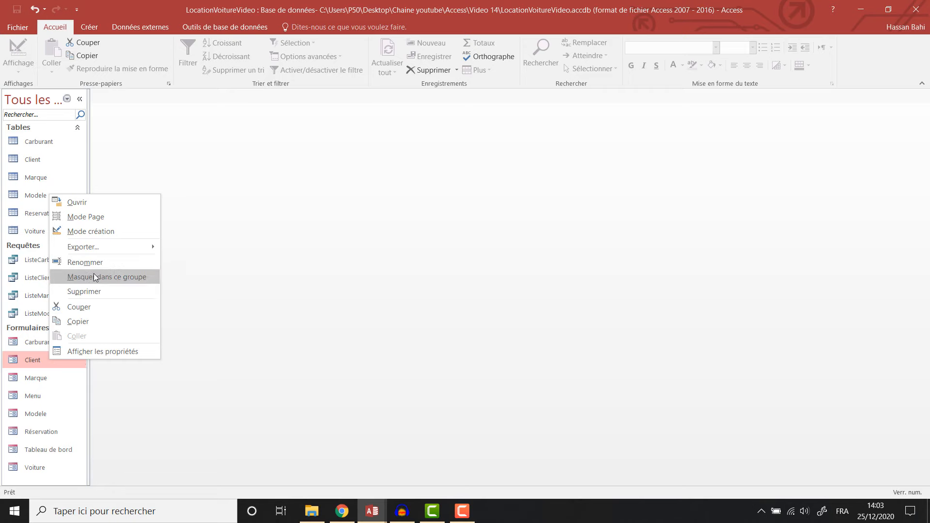
pyautogui.click(102, 231)
pyautogui.click(465, 247)
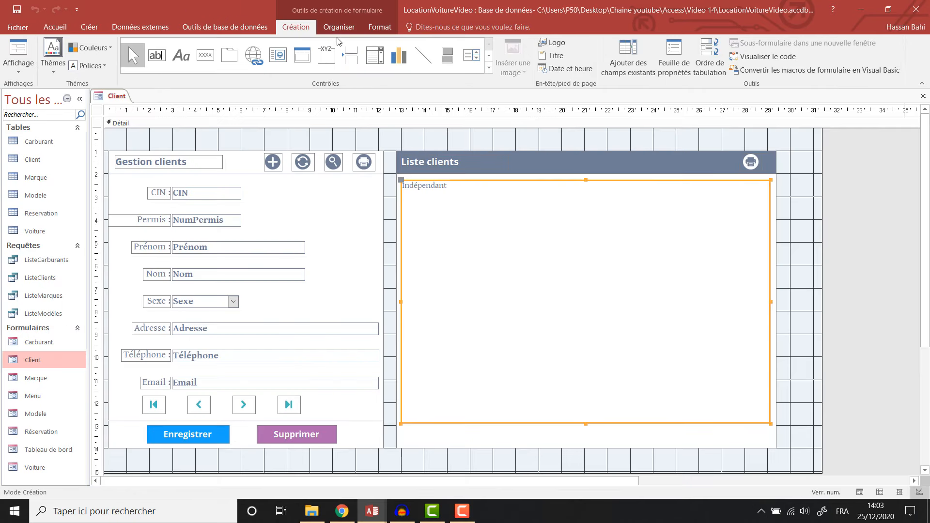
# Remove the Adresse field from the ListeClients query in Design view, and save and close the query
pyautogui.click(46, 315)
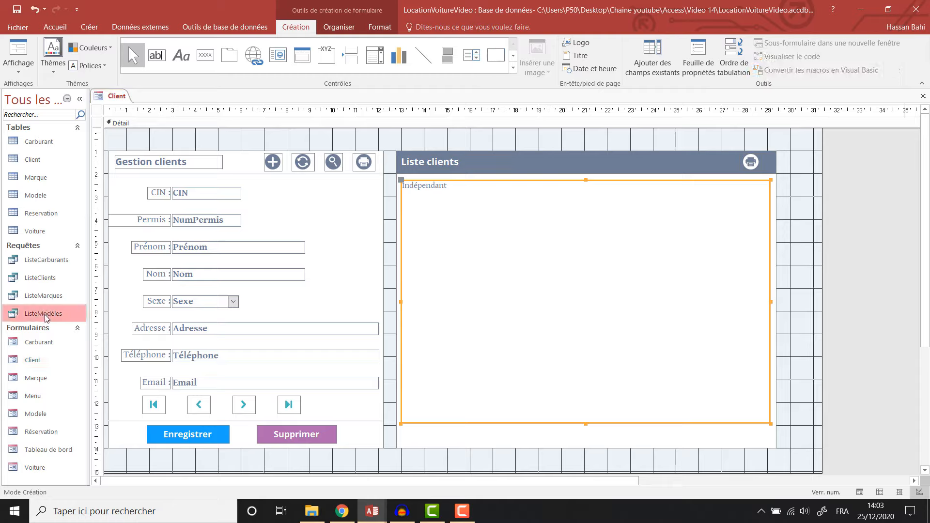
pyautogui.rightClick(41, 281)
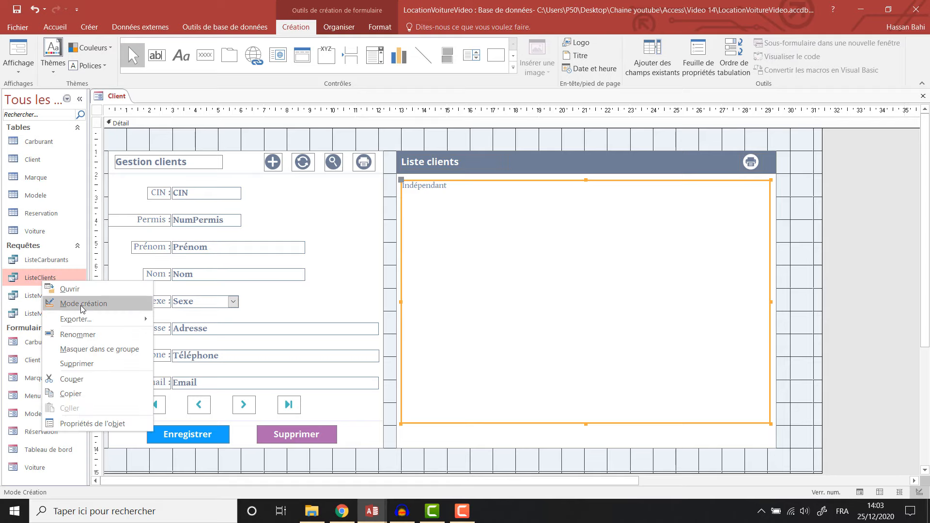
pyautogui.click(88, 304)
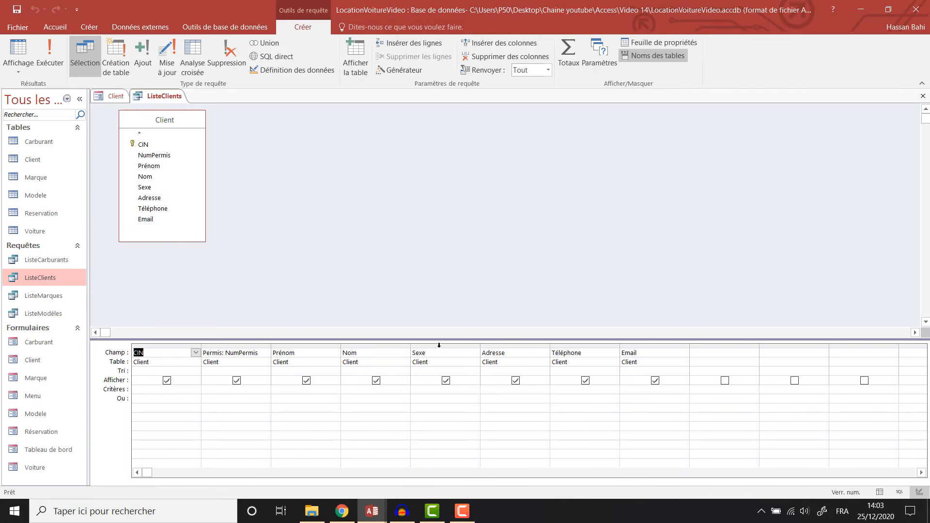
pyautogui.click(497, 346)
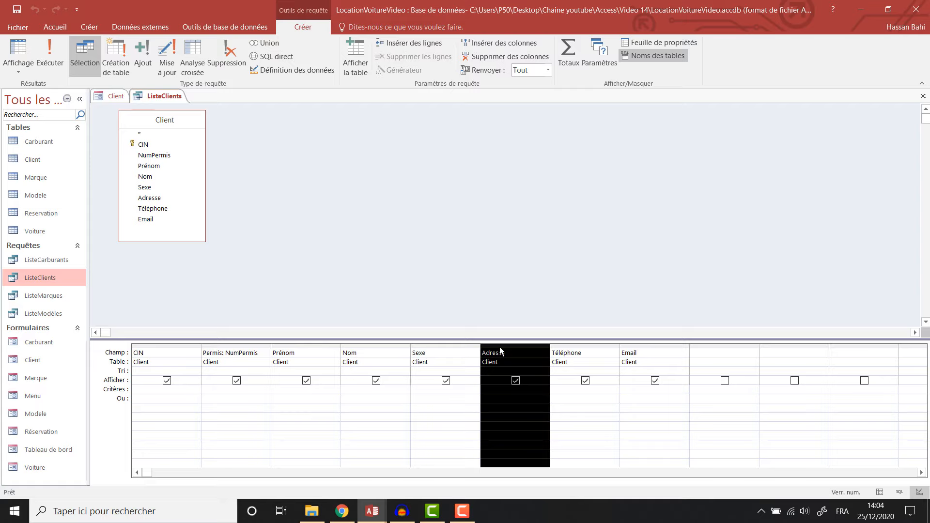
pyautogui.press('Delete')
pyautogui.rightClick(163, 96)
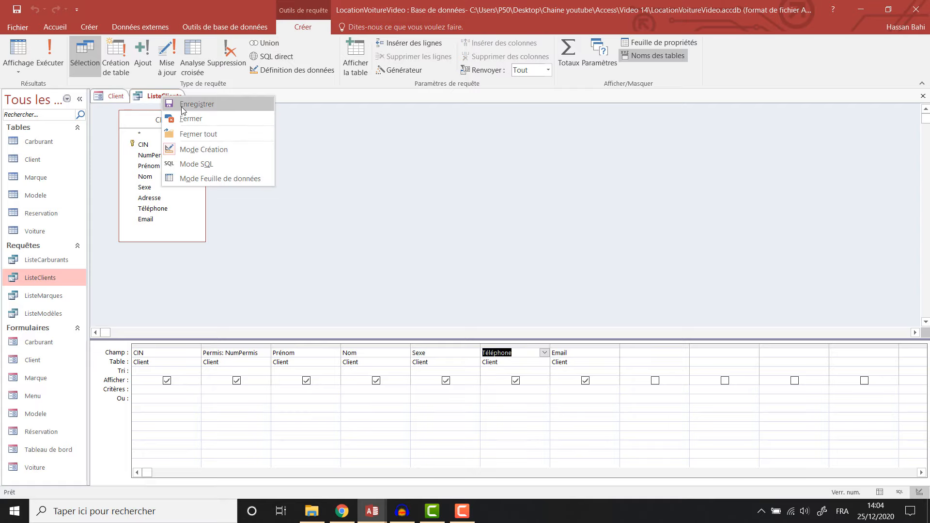
pyautogui.click(184, 104)
pyautogui.rightClick(170, 97)
pyautogui.click(190, 118)
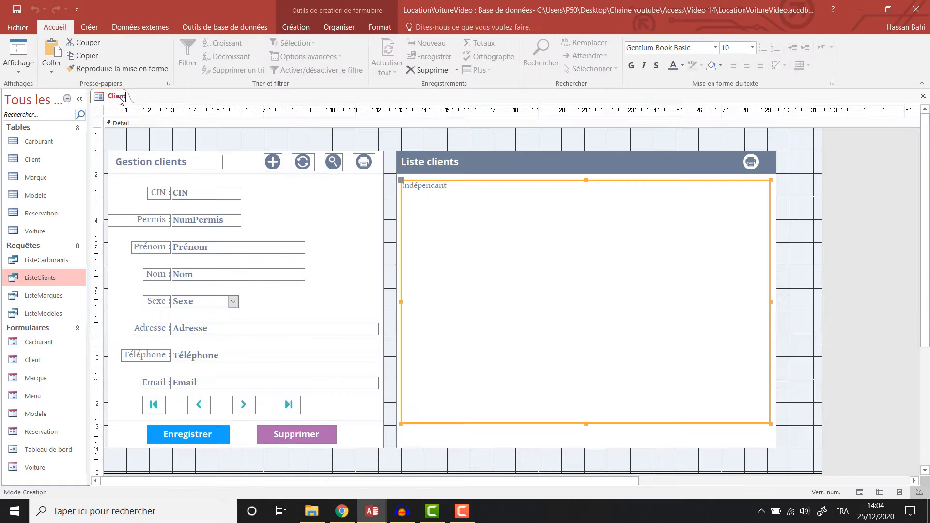
# Check the Client form in Form view, cancel the ListeClients.Adresse parameter request, and return to Design view
pyautogui.rightClick(121, 99)
pyautogui.click(149, 150)
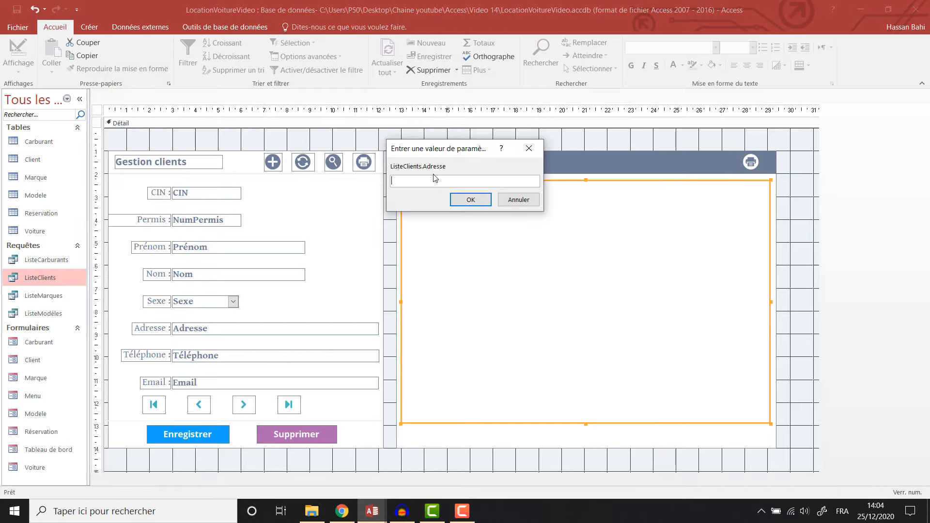
pyautogui.click(519, 201)
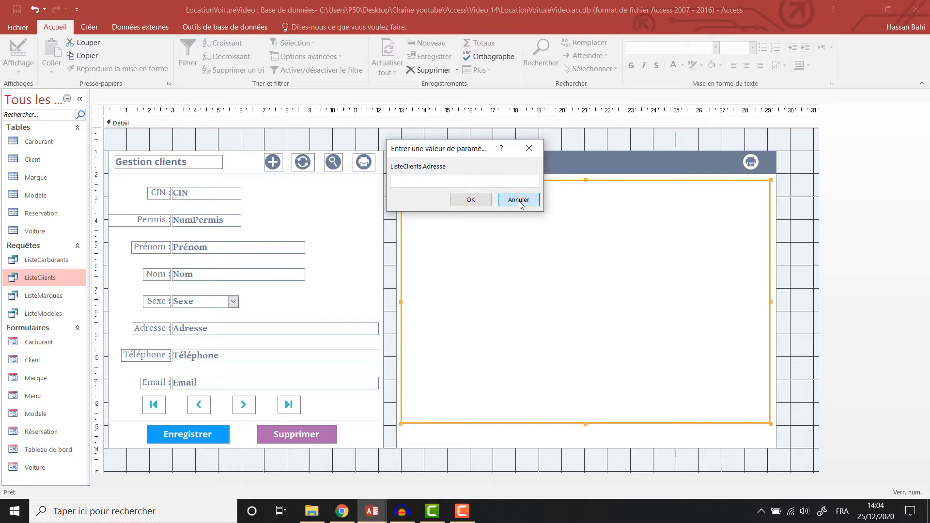
pyautogui.rightClick(435, 118)
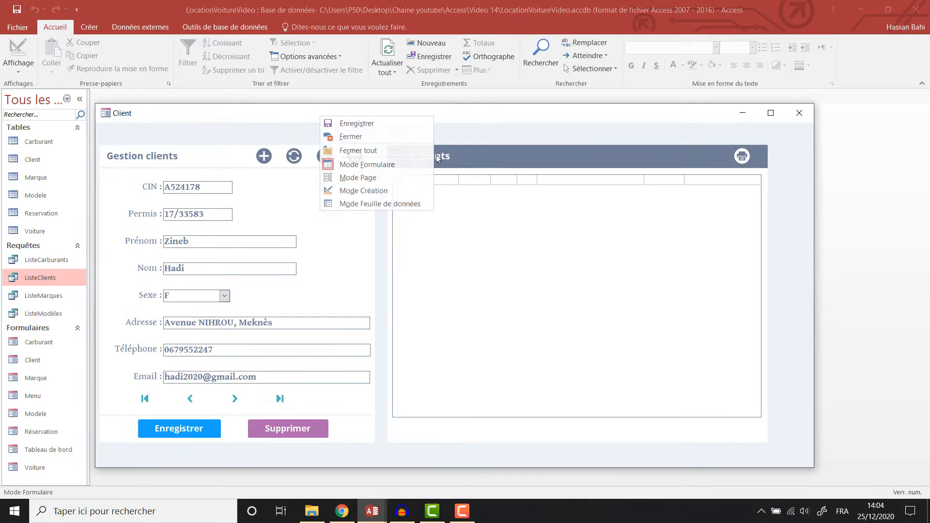
pyautogui.click(410, 189)
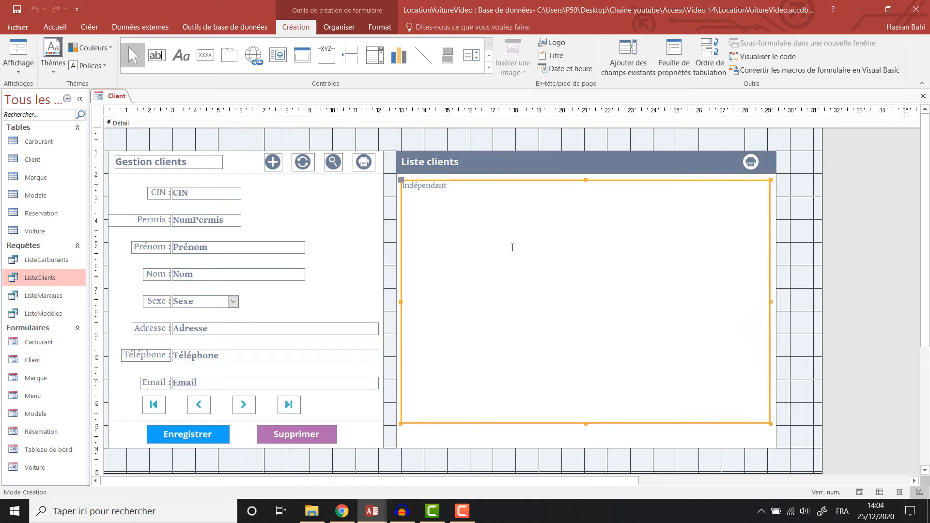
# Replace the client list box with a new one about 15 by 11 cm, using all fields of the ListeClients query without sorting
pyautogui.click(473, 57)
pyautogui.moveTo(404, 183)
pyautogui.mouseDown()
pyautogui.moveTo(659, 409)
pyautogui.moveTo(731, 430)
pyautogui.moveTo(754, 426)
pyautogui.mouseUp()
pyautogui.click(546, 297)
pyautogui.click(465, 249)
pyautogui.click(436, 154)
pyautogui.click(546, 298)
pyautogui.click(478, 209)
pyautogui.click(545, 297)
pyautogui.click(546, 298)
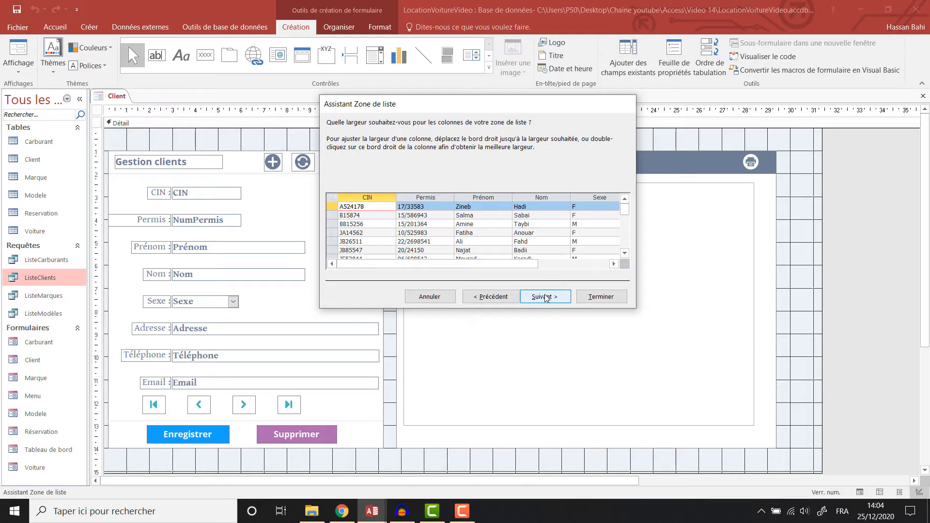
# Narrow the wizard's CIN to Téléphone columns, widen Email to fit the addresses, and finish the list box with CIN as its identifying field
pyautogui.moveTo(396, 197); pyautogui.dragTo(382, 197)
pyautogui.moveTo(440, 196); pyautogui.dragTo(433, 196)
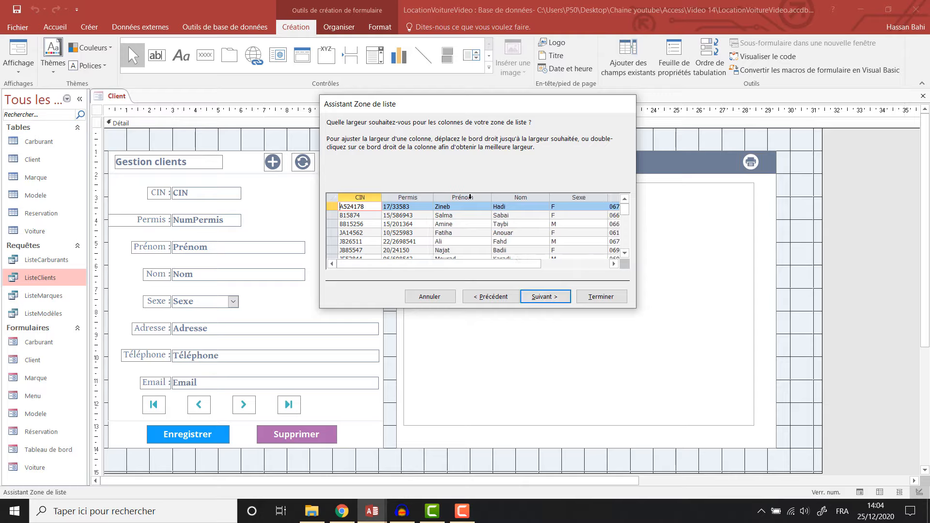
pyautogui.moveTo(491, 196); pyautogui.dragTo(481, 196)
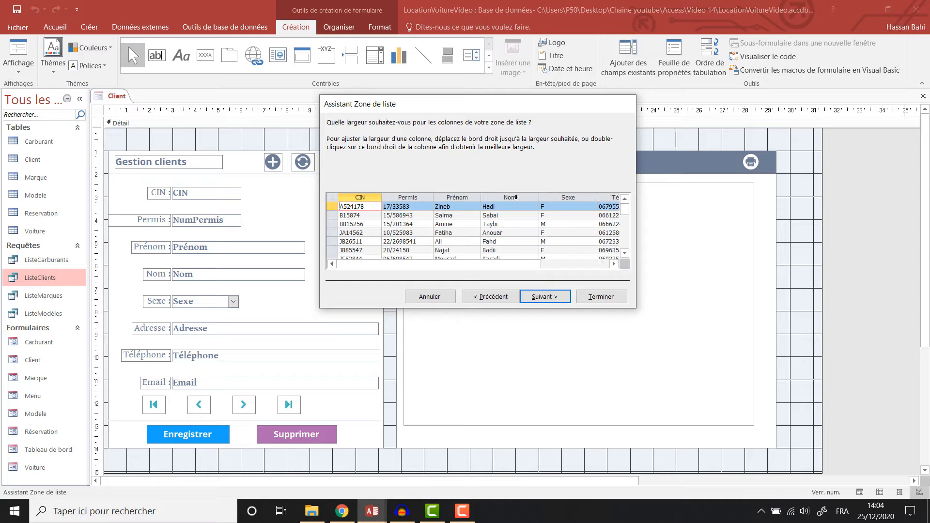
pyautogui.moveTo(539, 196); pyautogui.dragTo(521, 198)
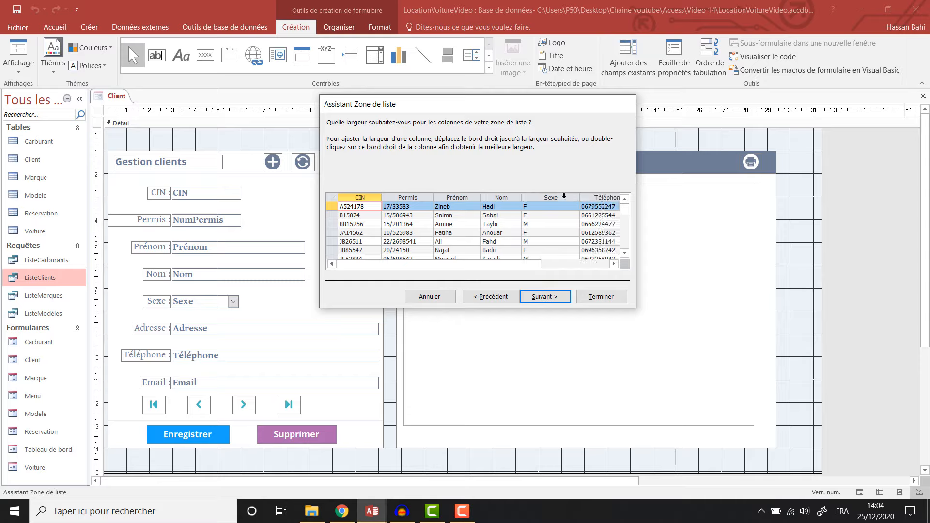
pyautogui.moveTo(580, 196); pyautogui.dragTo(547, 196)
pyautogui.moveTo(529, 264); pyautogui.dragTo(561, 263)
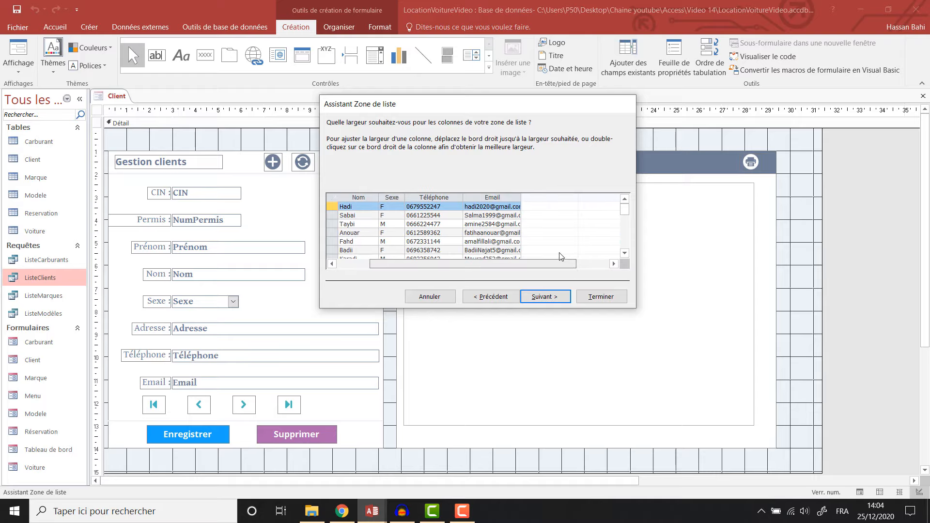
pyautogui.moveTo(463, 195); pyautogui.dragTo(452, 196)
pyautogui.moveTo(521, 197); pyautogui.dragTo(525, 198)
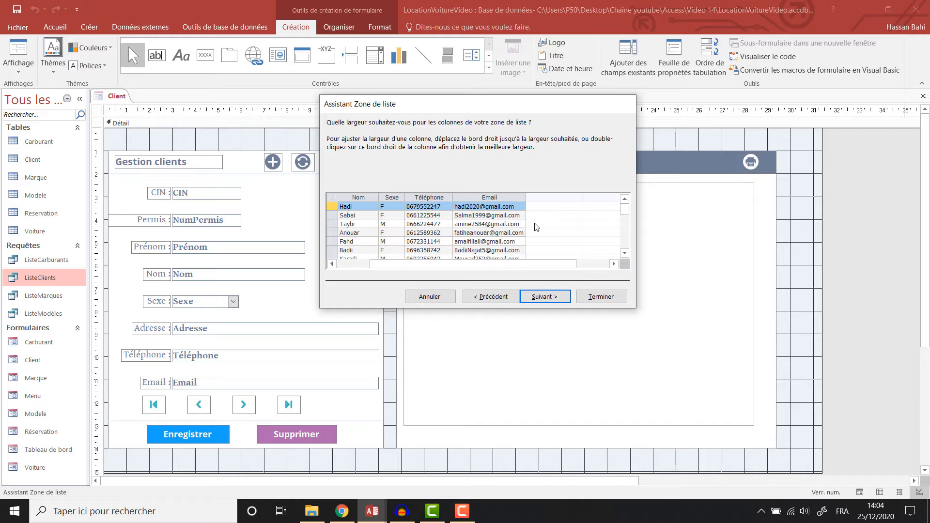
pyautogui.click(559, 298)
pyautogui.click(603, 297)
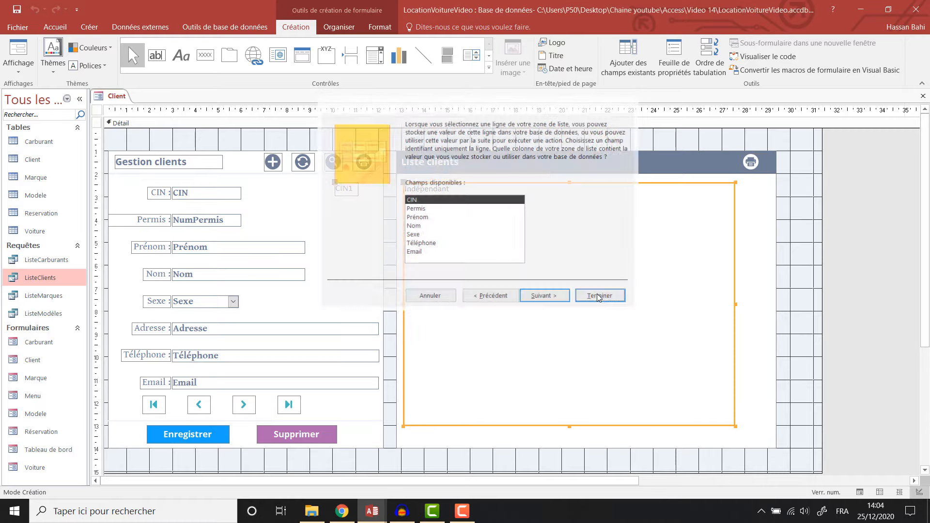
# Check the new client list box in Form view and return the Client form to Design view
pyautogui.rightClick(116, 96)
pyautogui.click(157, 151)
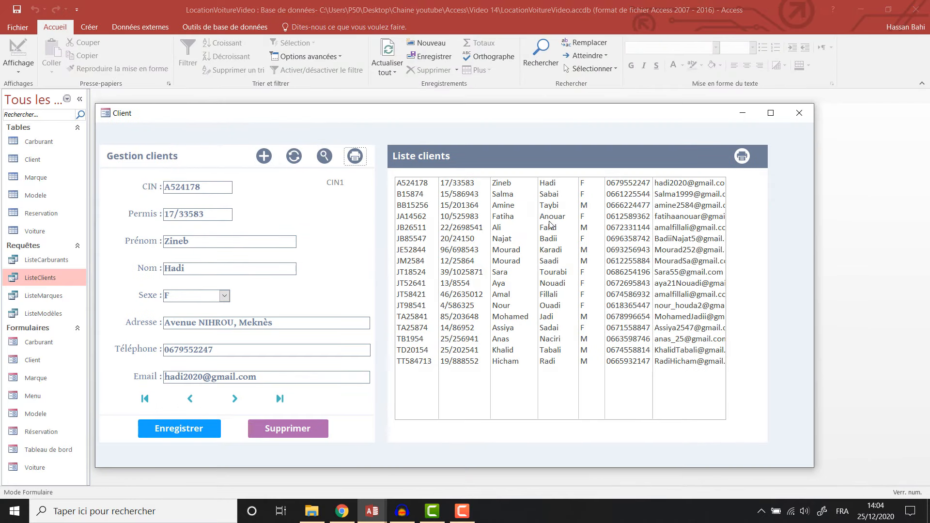
pyautogui.rightClick(149, 116)
pyautogui.click(101, 189)
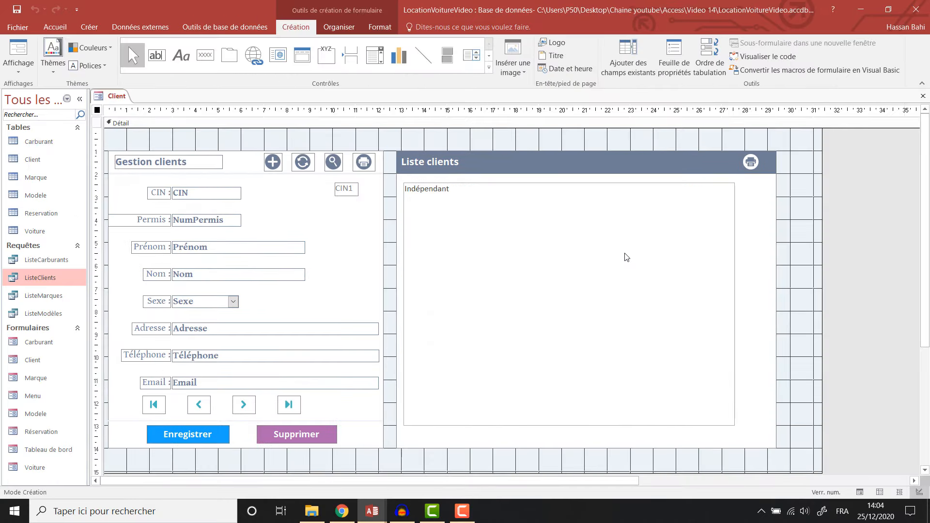
# Widen the client list box to about 16 cm and check in Form view that the Email column fits, returning to Design view
pyautogui.click(727, 258)
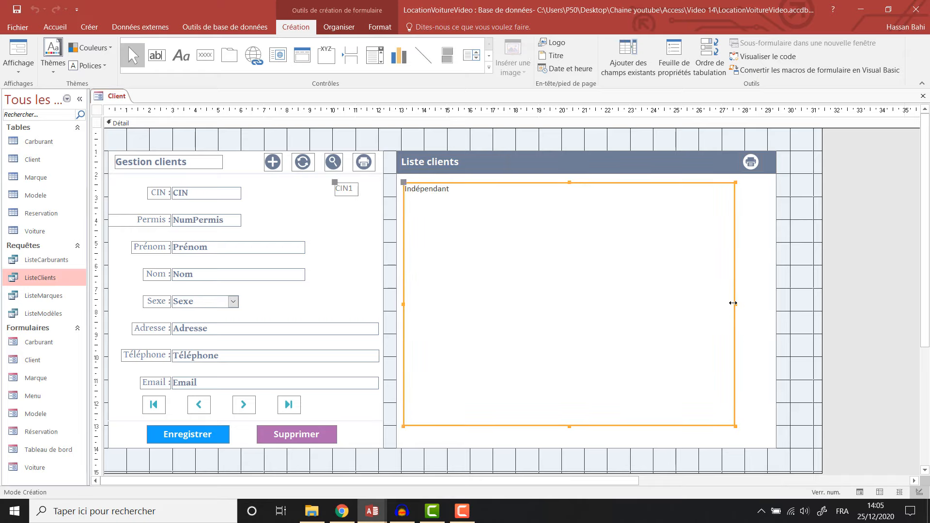
pyautogui.moveTo(736, 305); pyautogui.dragTo(768, 295)
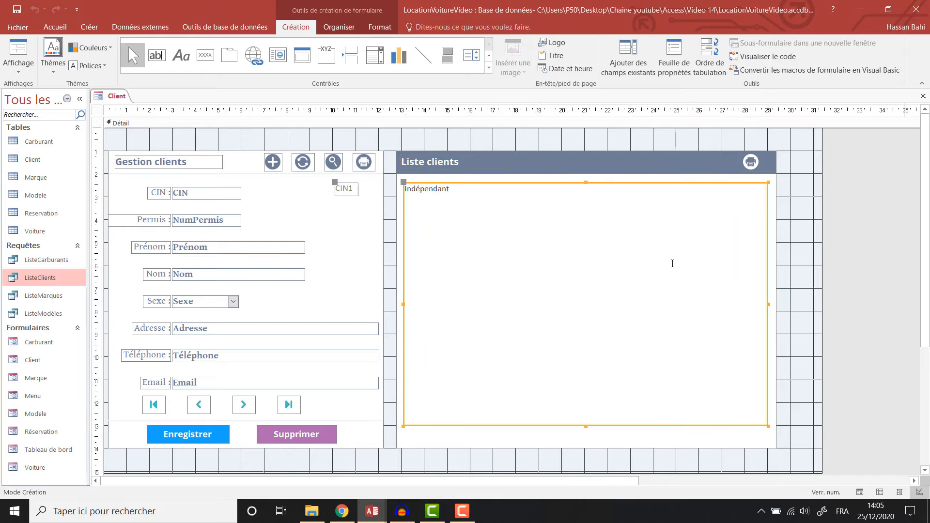
pyautogui.rightClick(111, 95)
pyautogui.click(147, 148)
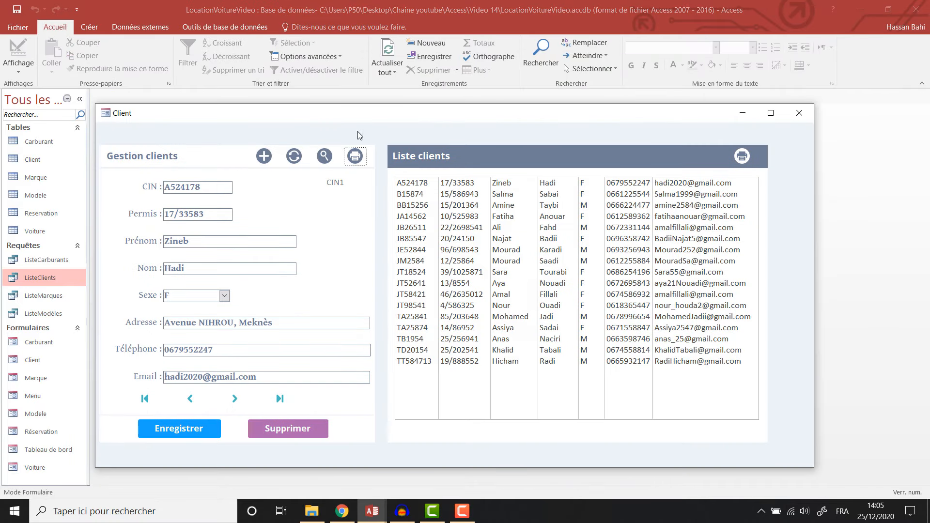
pyautogui.rightClick(333, 113)
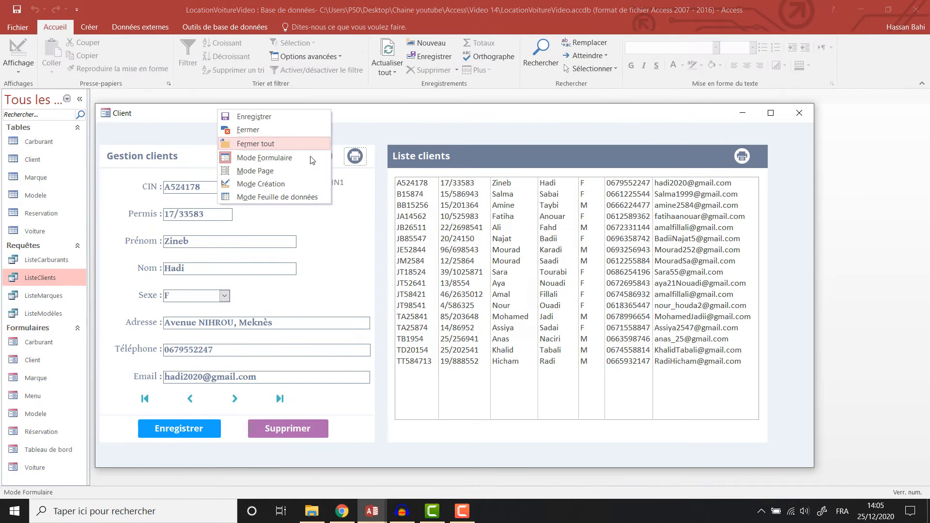
pyautogui.click(299, 193)
# Reduce the client list box width to about 15.5 cm, and narrow the Liste clients header and background rectangle to match
pyautogui.click(565, 196)
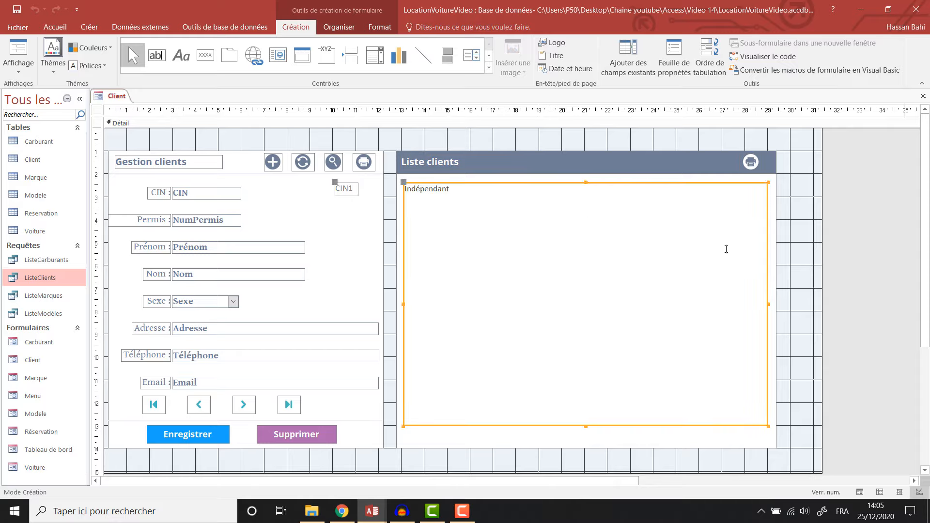
pyautogui.moveTo(773, 308); pyautogui.dragTo(760, 306)
pyautogui.click(729, 167)
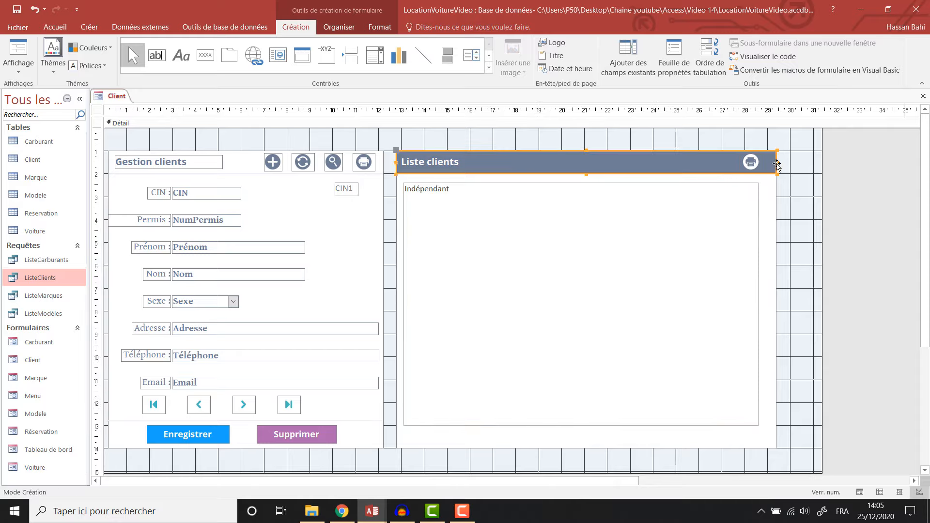
pyautogui.moveTo(775, 162); pyautogui.dragTo(768, 165)
pyautogui.click(772, 228)
pyautogui.moveTo(777, 298); pyautogui.dragTo(766, 293)
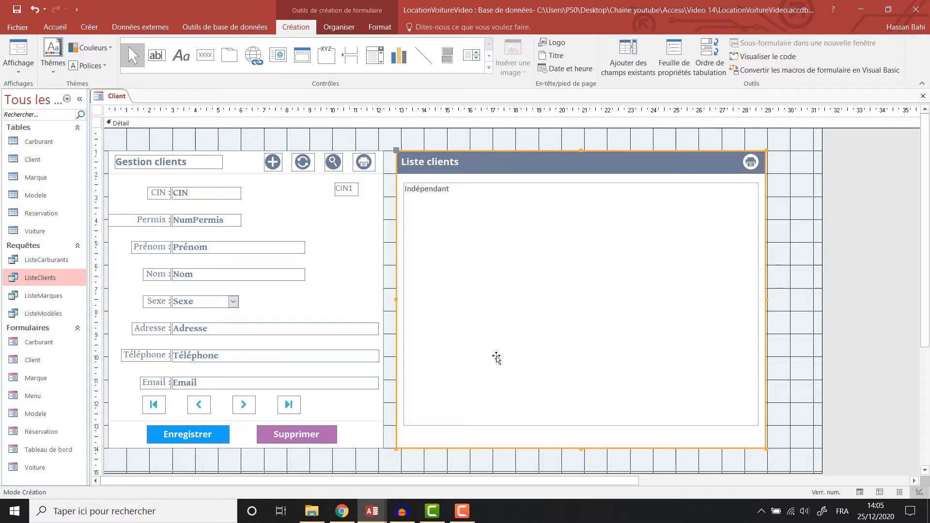
# Try a recently used blue-grey outline colour on the background rectangle of the Liste clients section
pyautogui.click(393, 34)
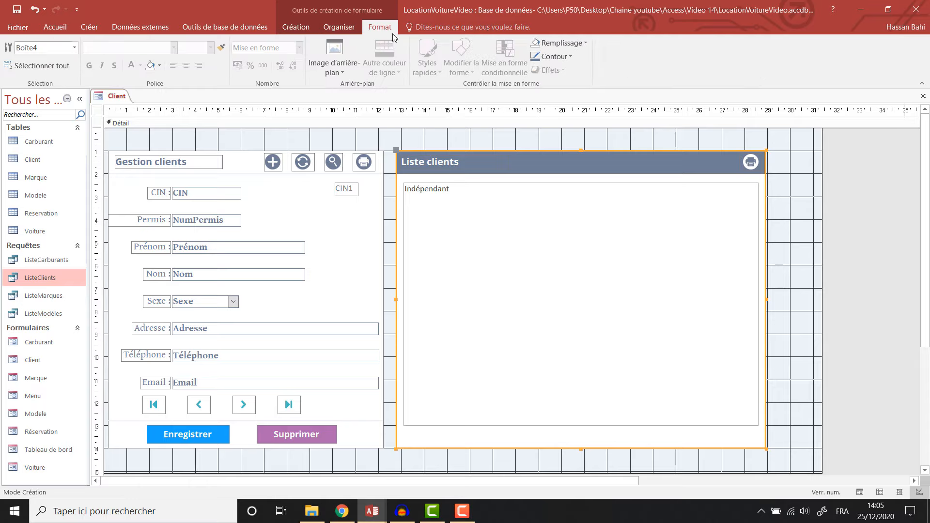
pyautogui.click(581, 44)
pyautogui.click(646, 45)
pyautogui.click(553, 56)
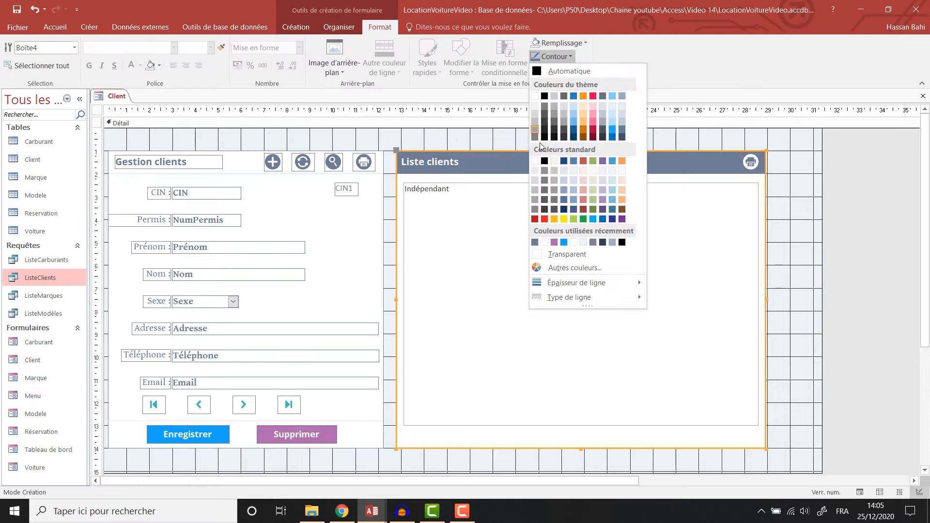
pyautogui.click(535, 243)
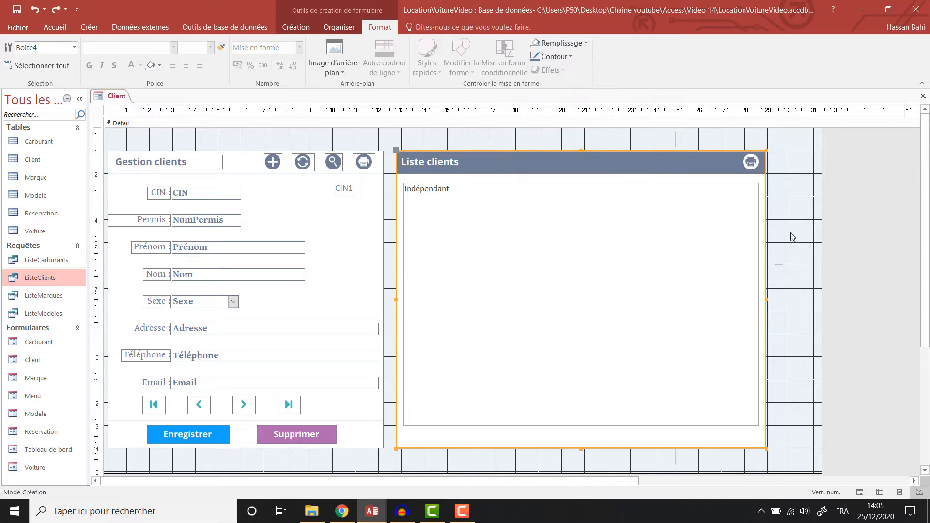
# Give the client list box a blue-grey #6F7D95 outline and text colour, and set its font to Gentium Book Basic
pyautogui.click(700, 235)
pyautogui.click(560, 57)
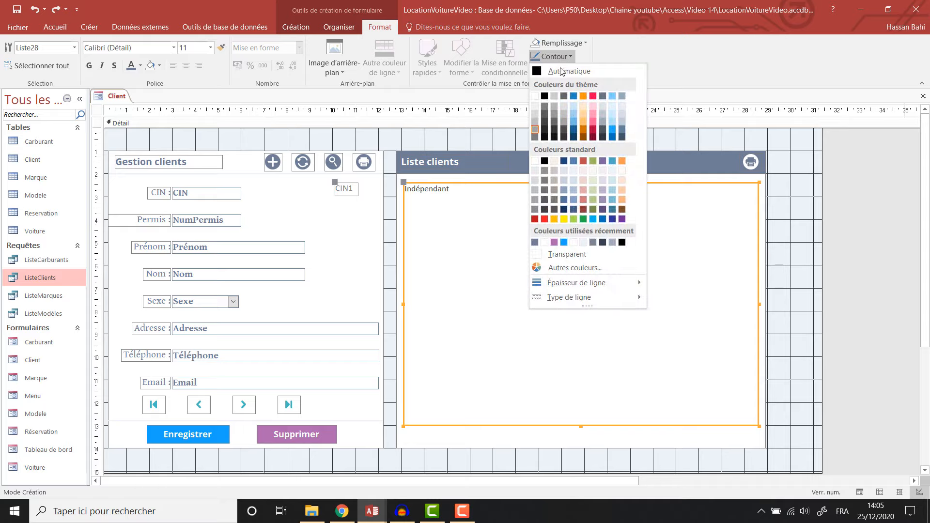
pyautogui.click(538, 243)
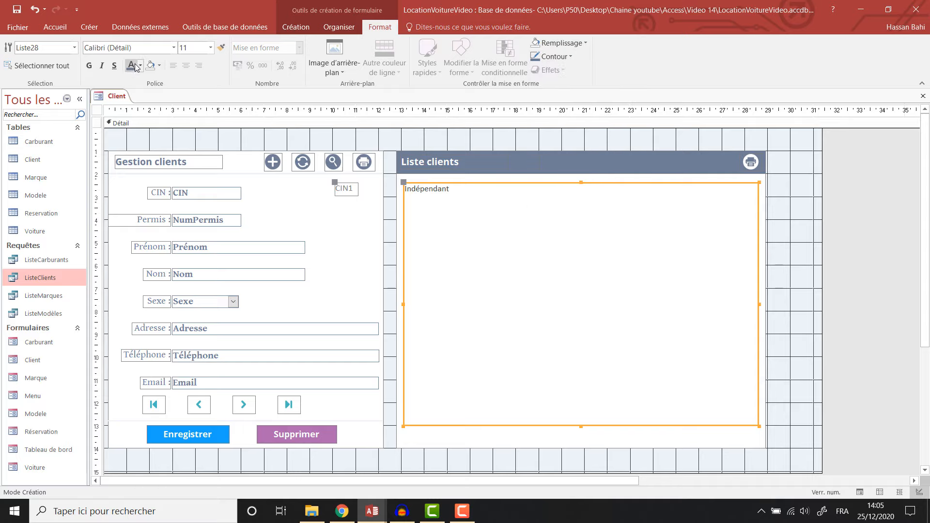
pyautogui.click(132, 45)
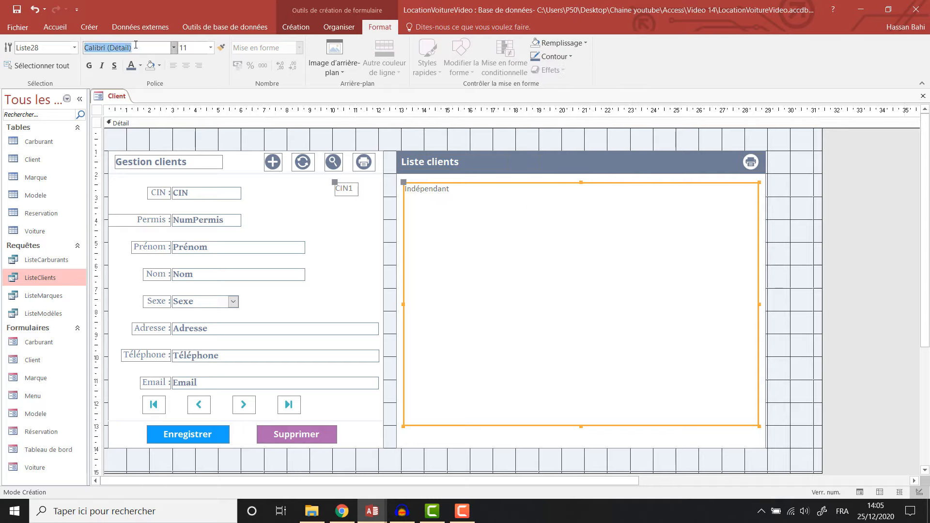
pyautogui.write('Gentium Book Basic')
pyautogui.press('Return')
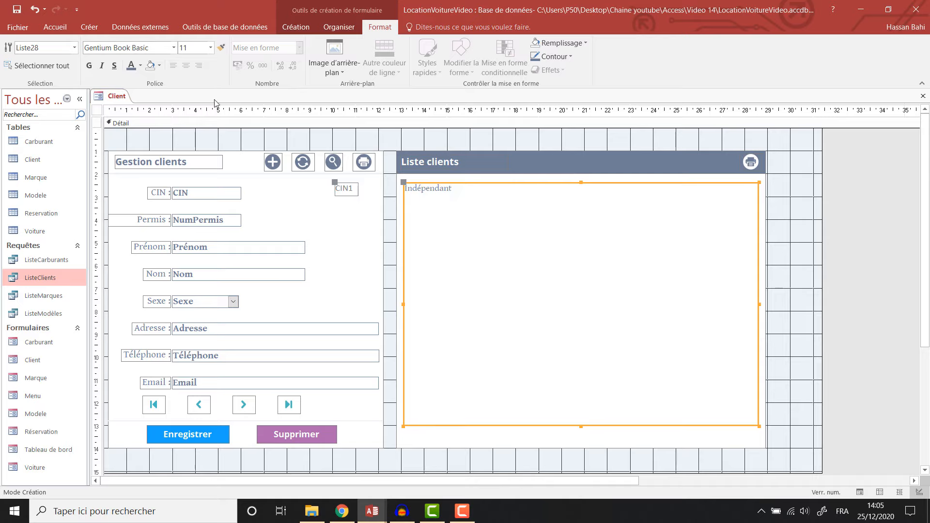
# Turn on the column headings (En-têtes colonnes) in the properties of the client list box
pyautogui.rightClick(123, 100)
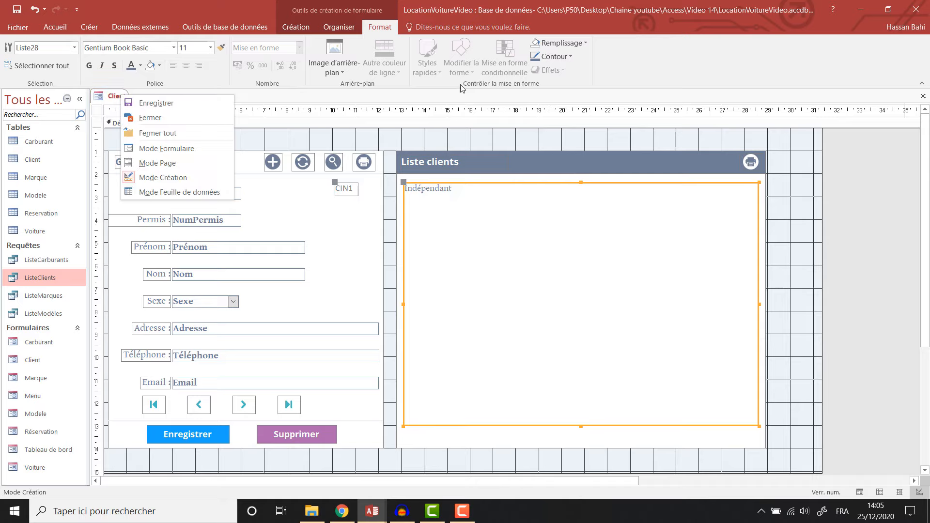
pyautogui.click(339, 28)
pyautogui.click(310, 29)
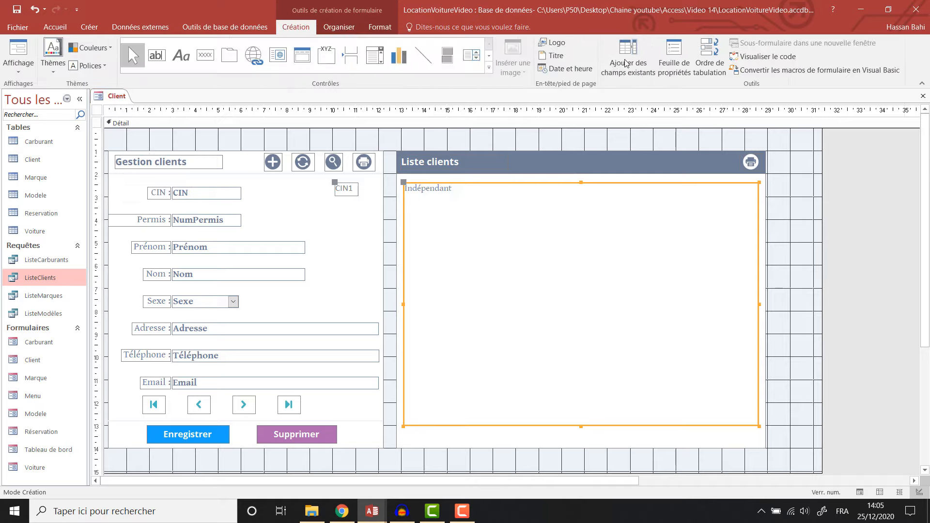
pyautogui.click(674, 57)
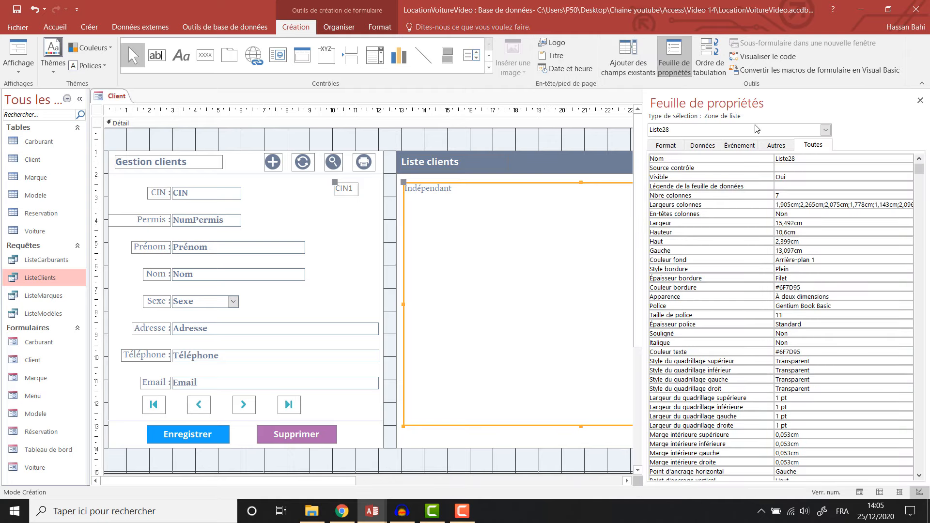
pyautogui.click(777, 145)
pyautogui.click(678, 146)
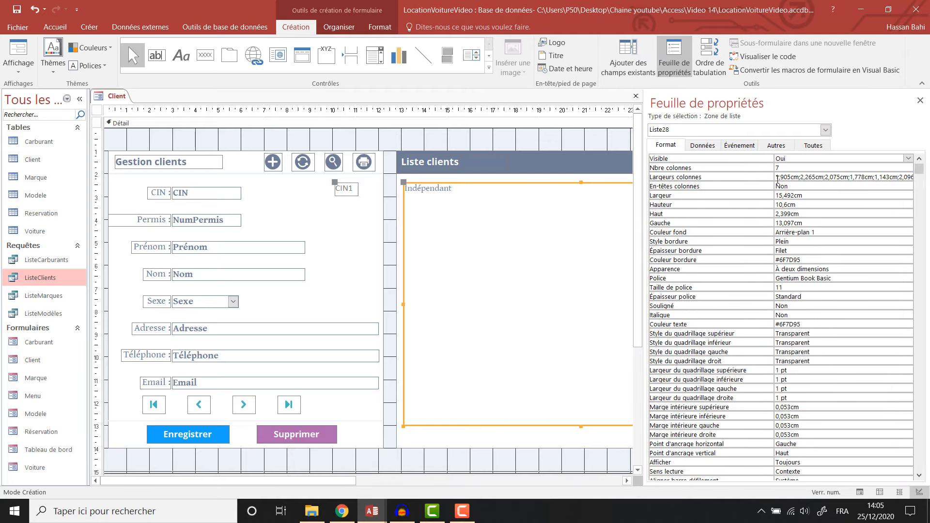
pyautogui.click(811, 145)
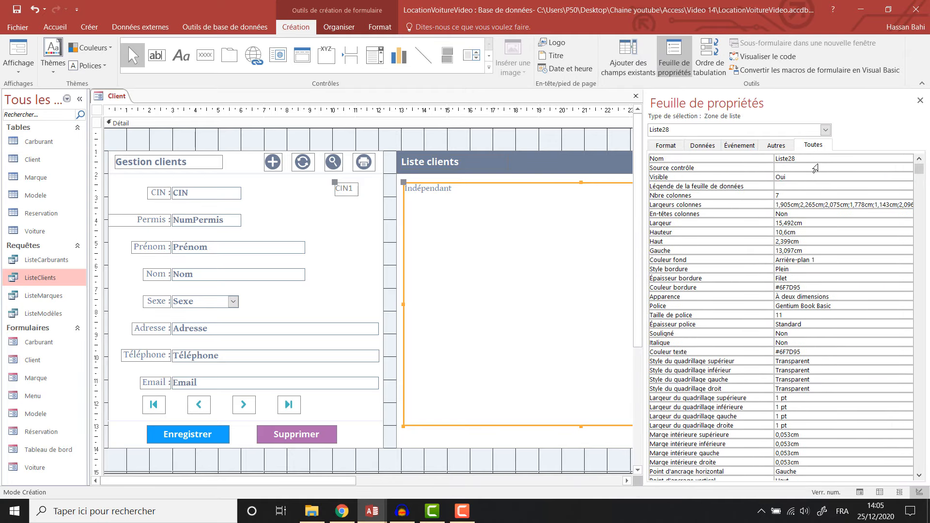
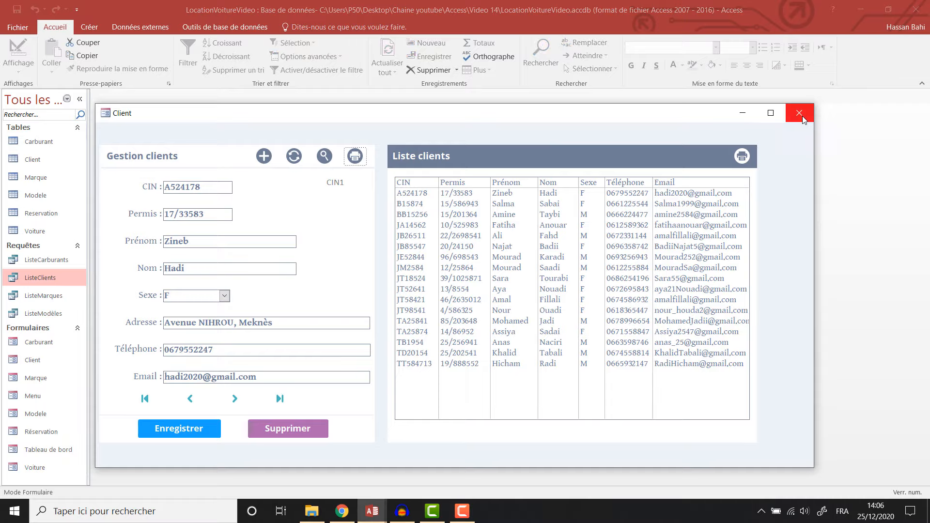
# Close the Client form, check its fit on the CLIENTS page of the Menu form, and switch Menu to Design view
pyautogui.click(800, 114)
pyautogui.click(49, 401)
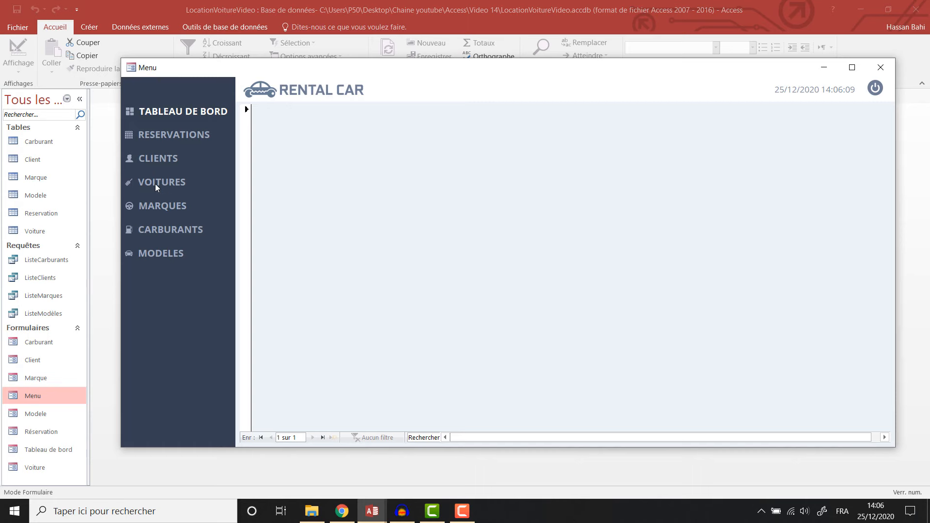
pyautogui.click(153, 162)
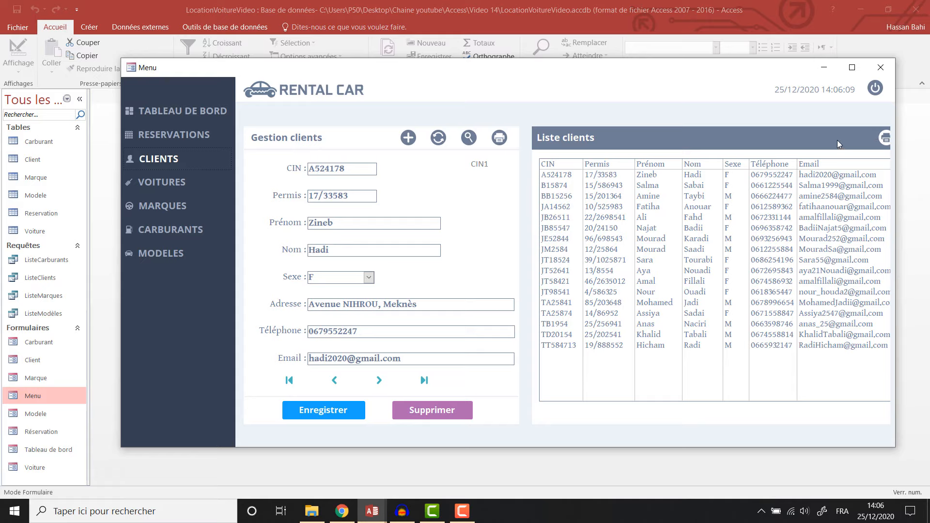
pyautogui.rightClick(557, 68)
pyautogui.click(591, 132)
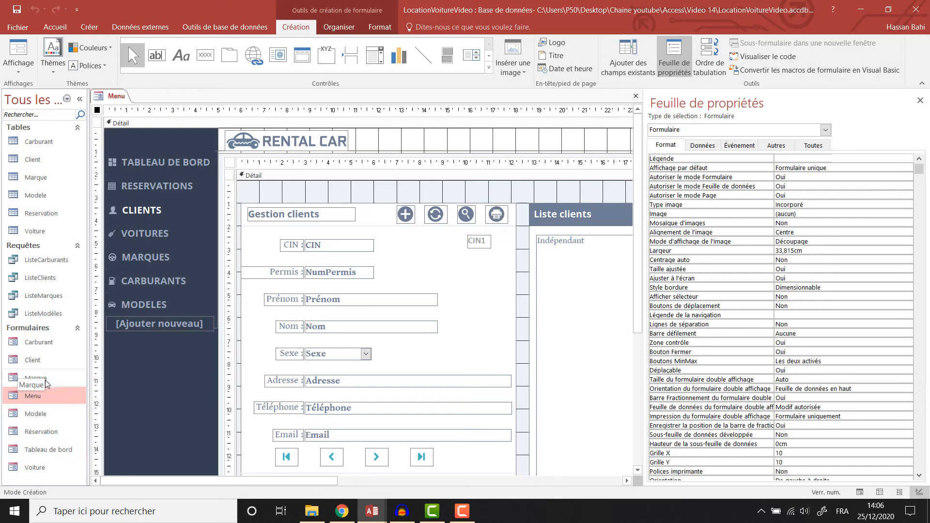
# Open the Client form in Design view and narrow the property sheet so the whole form layout shows
pyautogui.doubleClick(32, 360)
pyautogui.rightClick(118, 103)
pyautogui.click(190, 184)
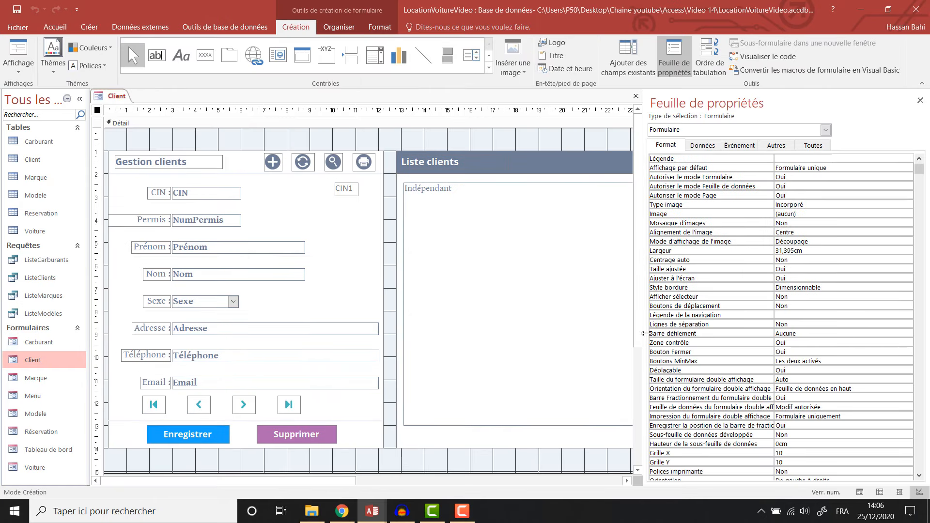
pyautogui.moveTo(644, 333); pyautogui.dragTo(861, 315)
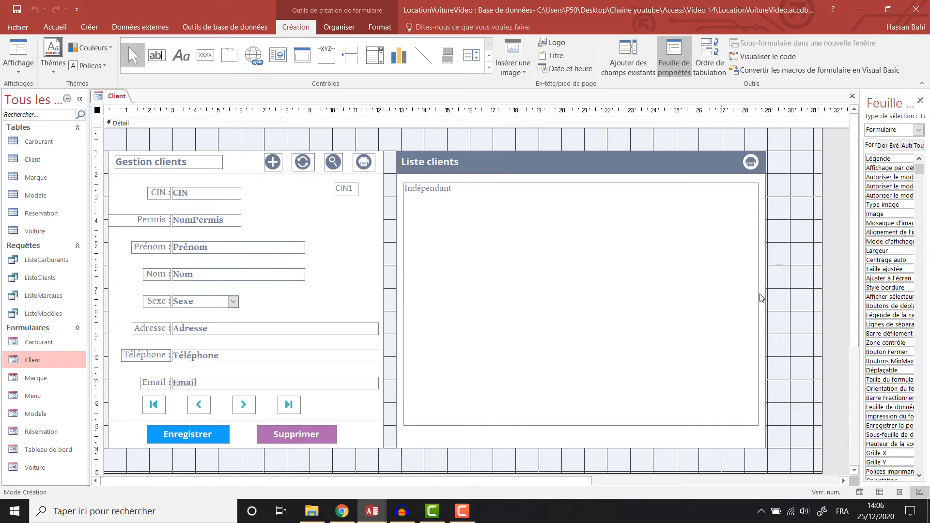
# Move the entire Liste clients section, including its header, print button and list box, about 0.3 cm left
pyautogui.click(404, 180)
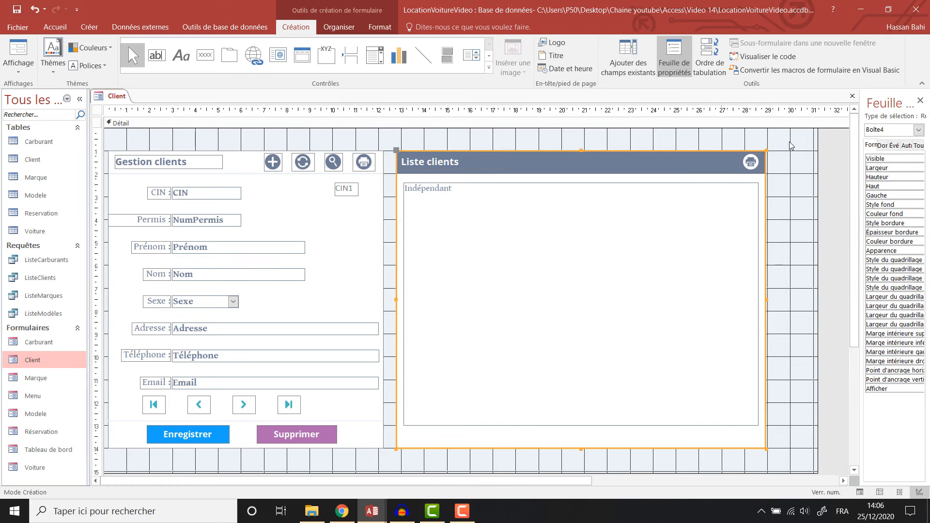
pyautogui.moveTo(791, 146); pyautogui.dragTo(396, 442)
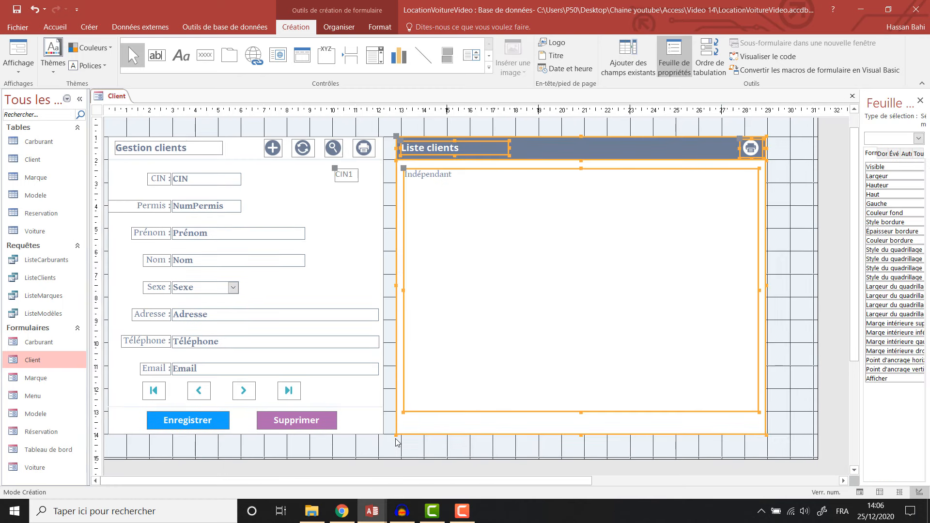
pyautogui.press('Left')
pyautogui.press('Left')
pyautogui.press('Left')
pyautogui.press('Left')
pyautogui.press('Left')
pyautogui.press('Left')
pyautogui.press('Left')
pyautogui.press('Left')
pyautogui.press('Left')
pyautogui.press('Left')
pyautogui.press('Left')
pyautogui.press('Left')
pyautogui.press('Left')
pyautogui.press('Left')
pyautogui.press('Left')
pyautogui.press('Left')
pyautogui.press('Left')
pyautogui.press('Left')
pyautogui.press('Left')
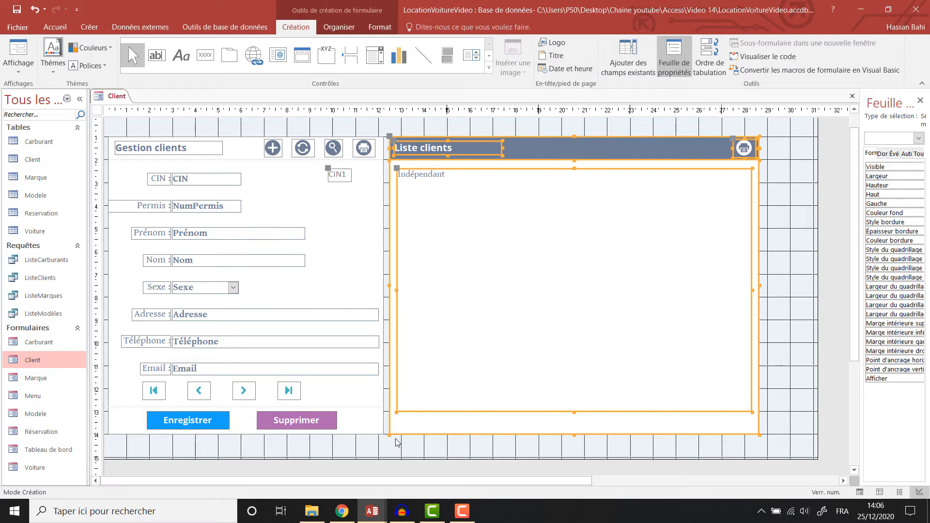
# Move all the Gestion clients controls and their background left to the edge of the form
pyautogui.moveTo(106, 128); pyautogui.dragTo(379, 432)
pyautogui.press('Left')
pyautogui.press('Left')
pyautogui.press('Left')
pyautogui.press('Left')
pyautogui.press('Left')
pyautogui.press('Left')
pyautogui.press('Left')
pyautogui.press('Left')
pyautogui.press('Left')
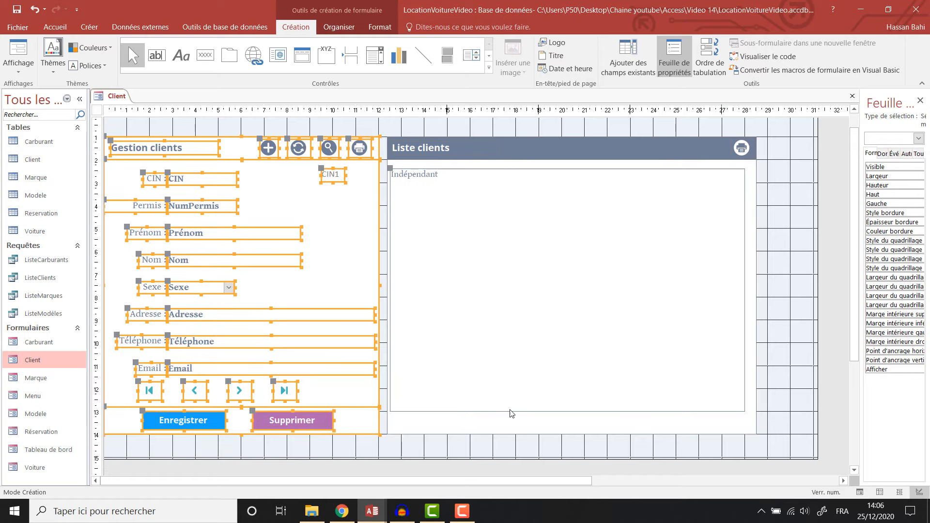
# Narrow the client list box, its background and header bar to about 28 cm on the ruler, with the print button inside
pyautogui.click(718, 252)
pyautogui.moveTo(749, 294)
pyautogui.mouseDown()
pyautogui.moveTo(735, 290)
pyautogui.moveTo(743, 284)
pyautogui.mouseUp()
pyautogui.click(748, 283)
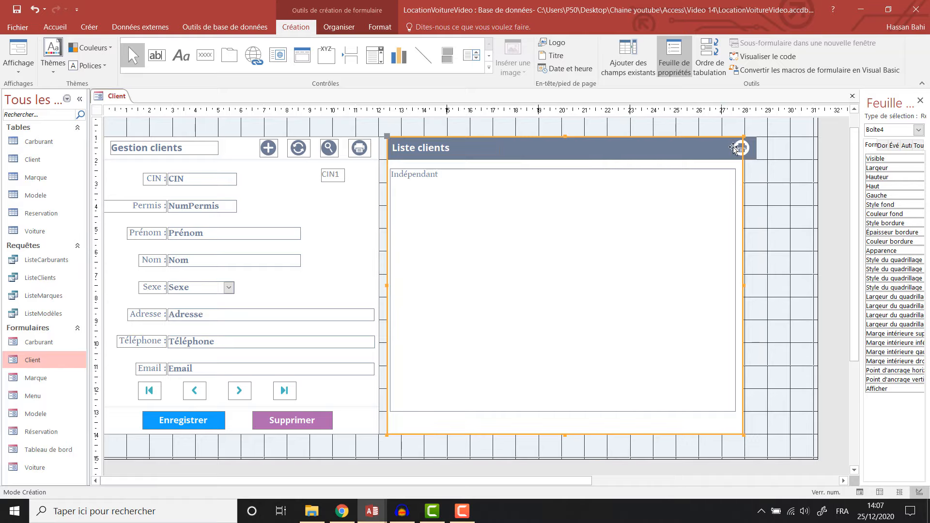
pyautogui.click(742, 149)
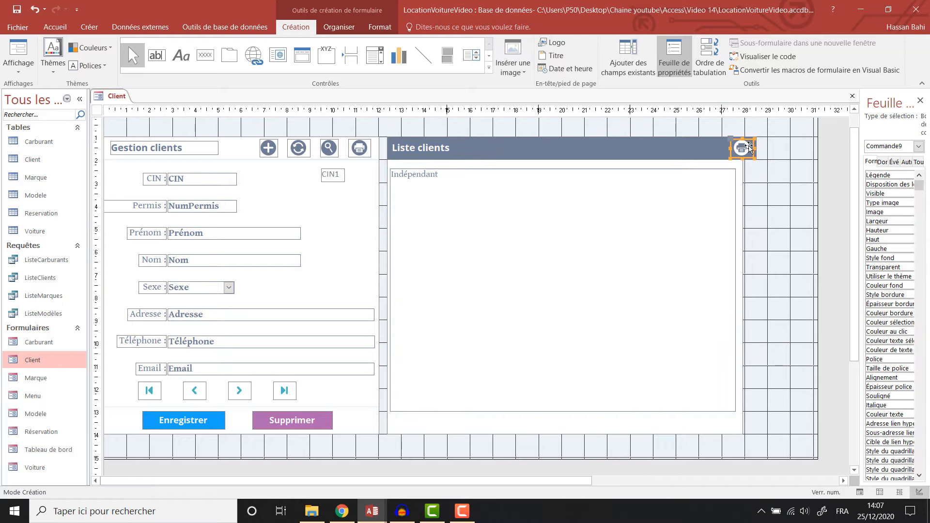
pyautogui.moveTo(749, 146); pyautogui.dragTo(726, 146)
pyautogui.click(748, 149)
pyautogui.moveTo(756, 149); pyautogui.dragTo(744, 149)
# Save and close the Client form, open the Menu form and show its CLIENTS page to check the fit
pyautogui.hotkey('ctrl', 's')
pyautogui.click(853, 96)
pyautogui.doubleClick(32, 396)
pyautogui.click(171, 162)
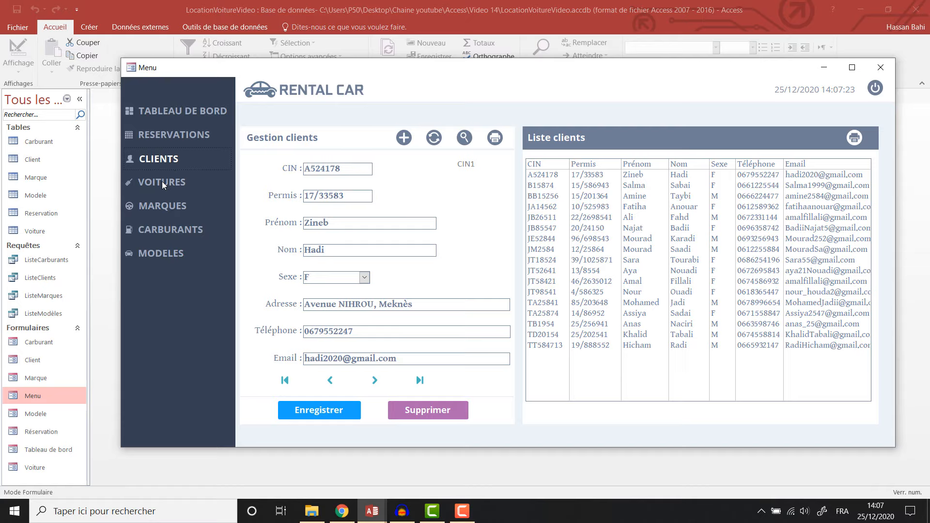
# Examine the VOITURES, CLIENTS, RESERVATIONS and TABLEAU DE BORD pages of the Menu form
pyautogui.click(162, 182)
pyautogui.click(162, 164)
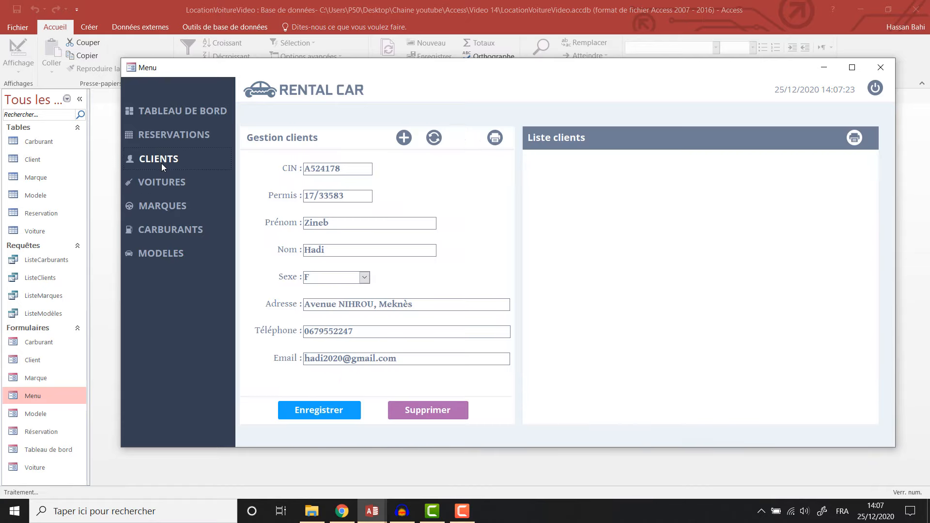
pyautogui.click(167, 182)
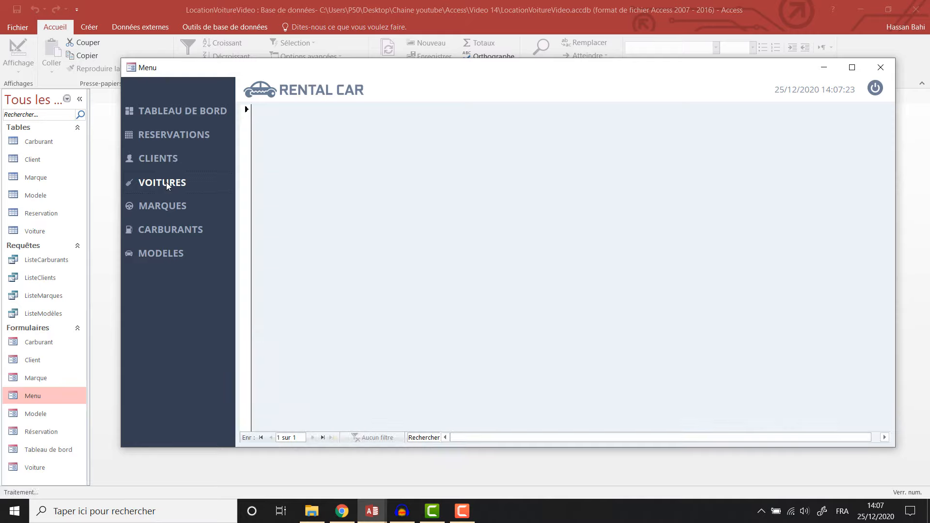
pyautogui.click(164, 134)
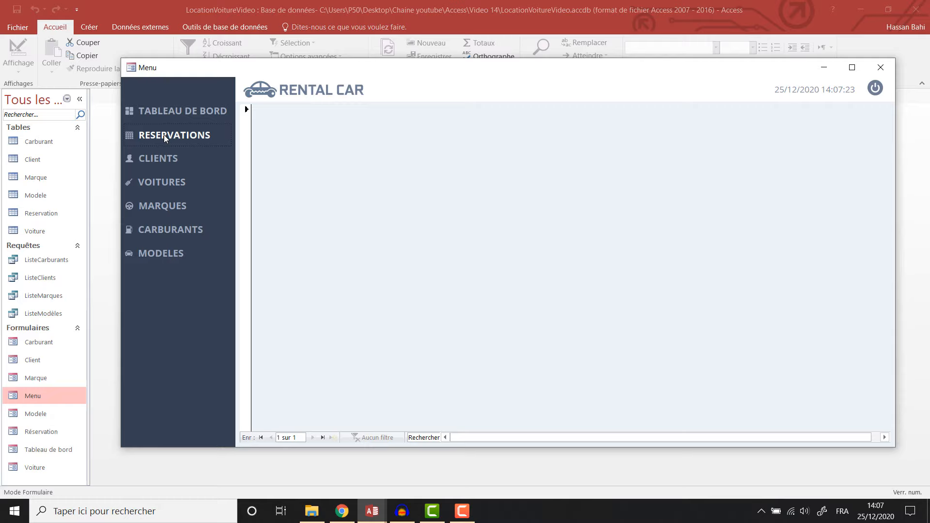
pyautogui.click(170, 111)
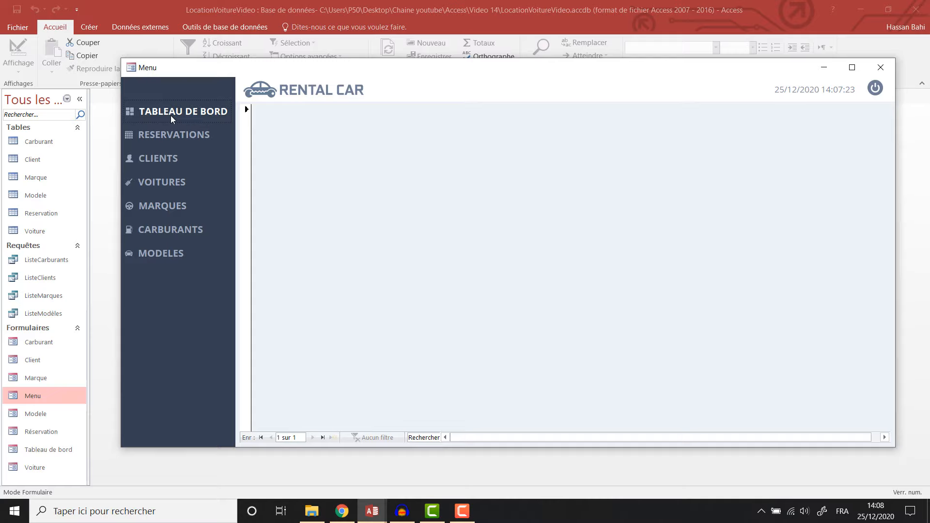
# Inspect the VOITURES navigation button in the Menu form's Design view and close the form
pyautogui.rightClick(269, 68)
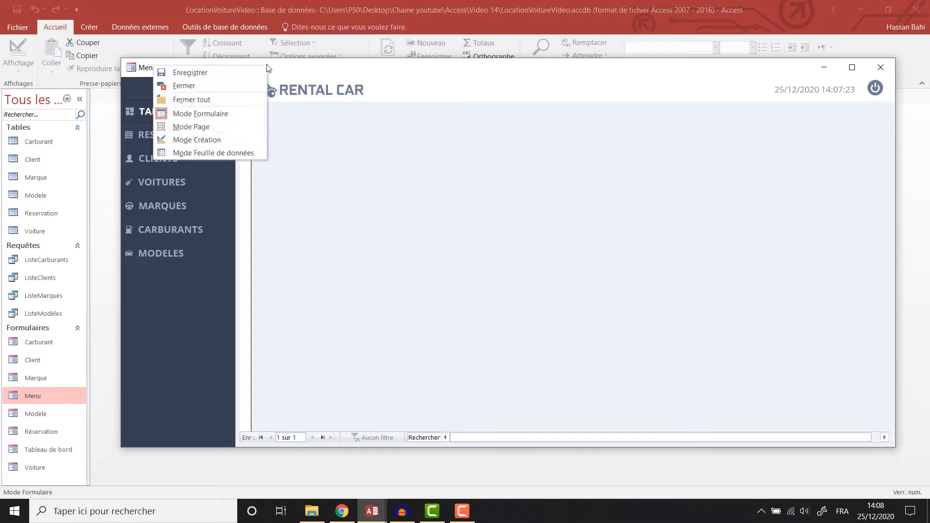
pyautogui.click(223, 136)
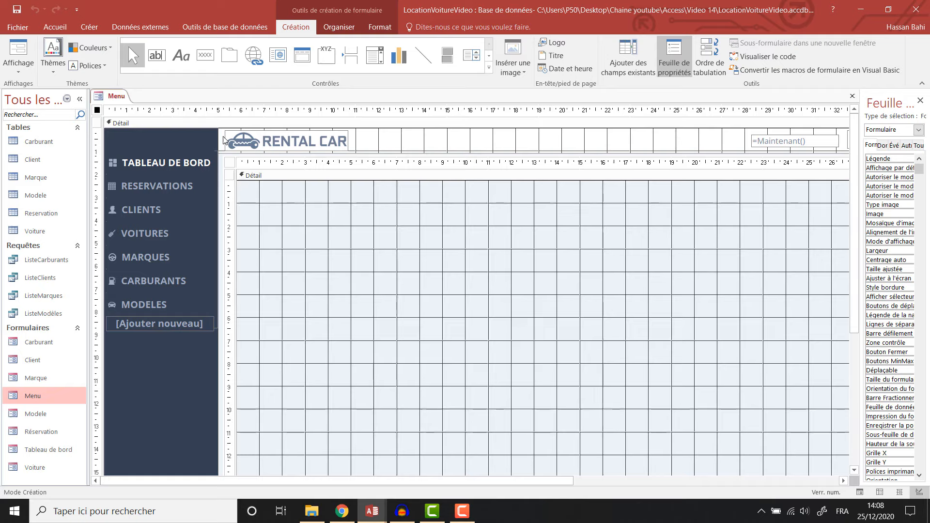
pyautogui.click(157, 234)
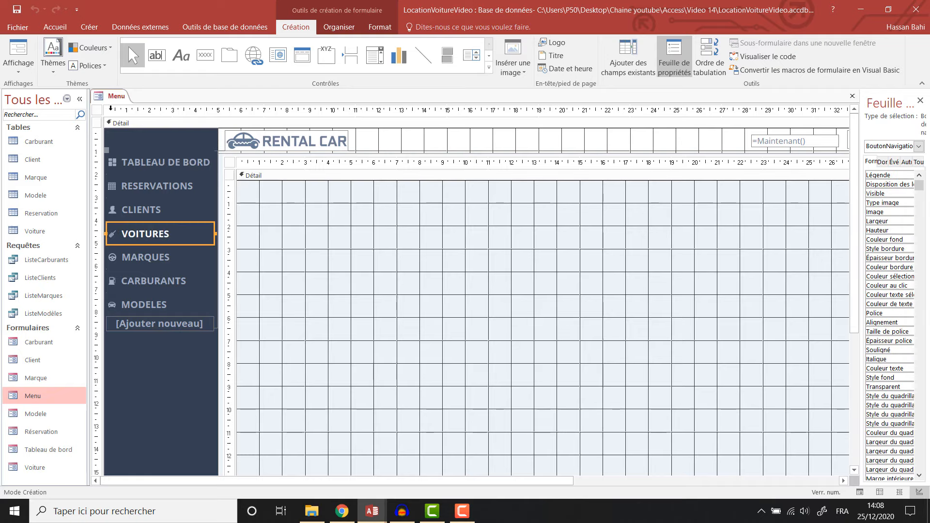
pyautogui.rightClick(110, 96)
pyautogui.click(140, 115)
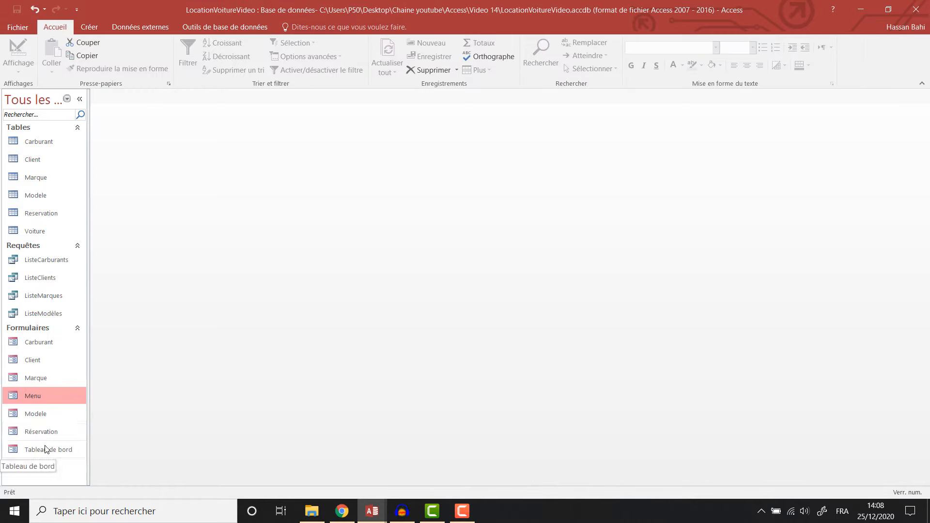
# Open the Voiture form in Design view and widen the property sheet
pyautogui.doubleClick(43, 468)
pyautogui.rightClick(106, 95)
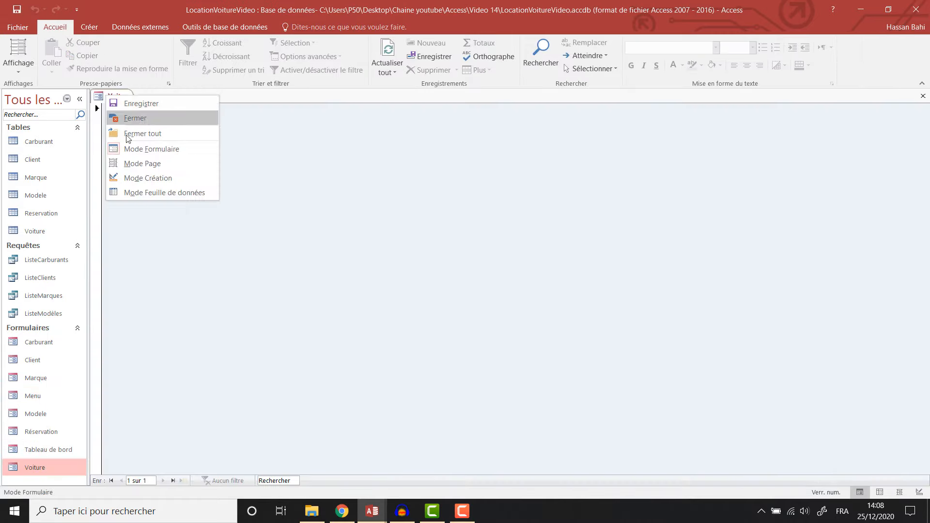
pyautogui.click(147, 181)
pyautogui.moveTo(867, 252); pyautogui.dragTo(638, 251)
pyautogui.click(793, 177)
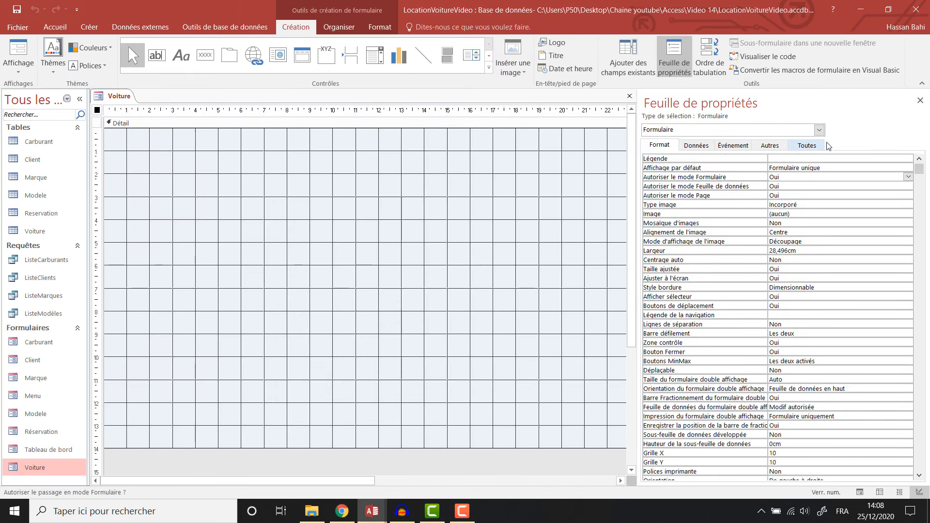
# Set the Voiture form's Afficher sélecteur and Boutons de déplacement to Non and Barre défilement to Aucune, and close the property sheet
pyautogui.click(807, 145)
pyautogui.click(834, 177)
pyautogui.click(907, 177)
pyautogui.click(894, 187)
pyautogui.click(660, 146)
pyautogui.doubleClick(909, 296)
pyautogui.click(885, 314)
pyautogui.doubleClick(908, 306)
pyautogui.click(882, 323)
pyautogui.doubleClick(908, 334)
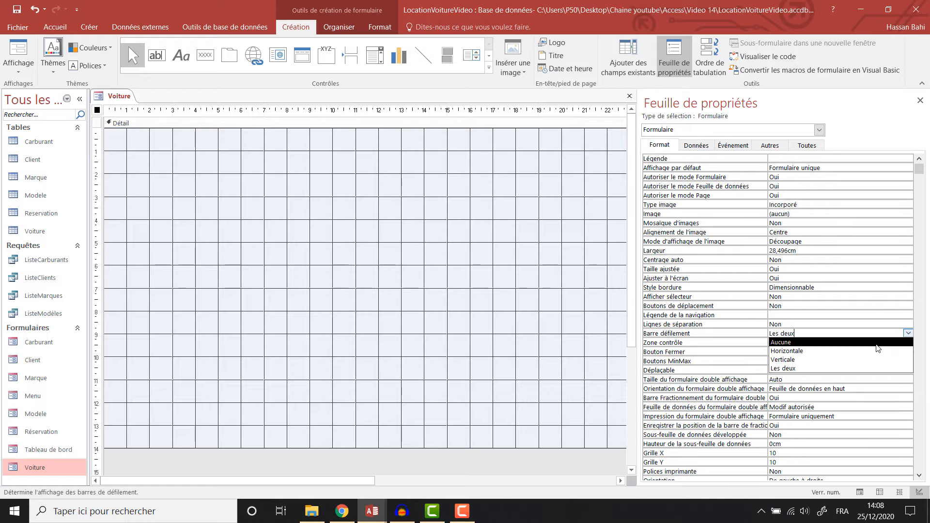
pyautogui.click(878, 343)
pyautogui.click(921, 101)
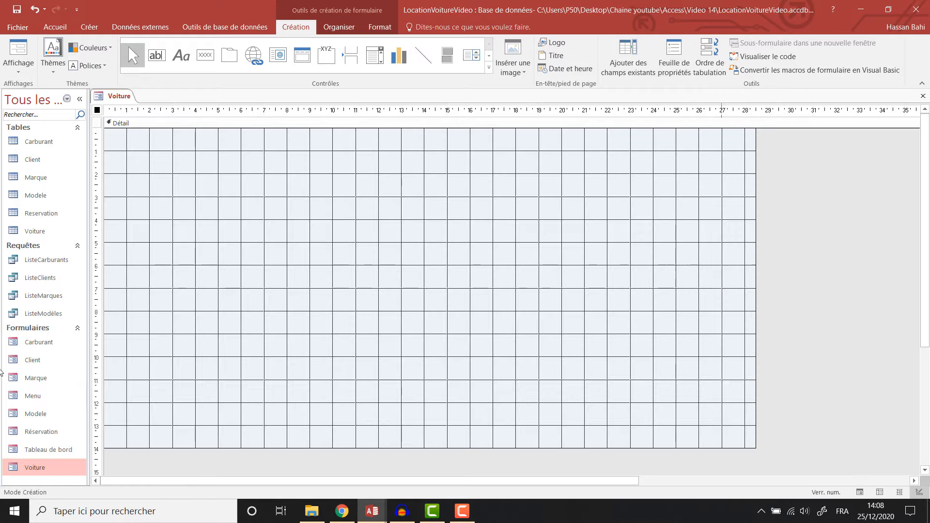
# Open the Client form in Design view and copy all its controls into the empty Voiture form
pyautogui.click(40, 432)
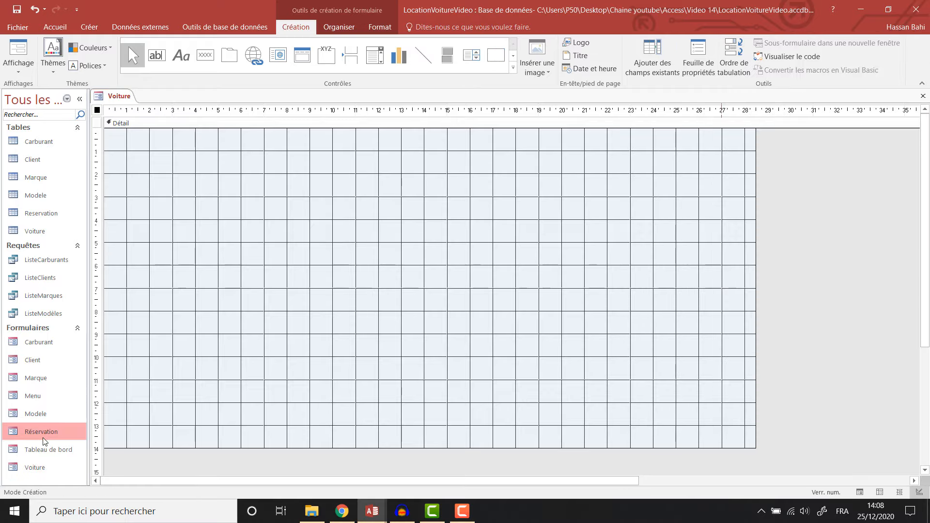
pyautogui.doubleClick(43, 361)
pyautogui.rightClick(203, 112)
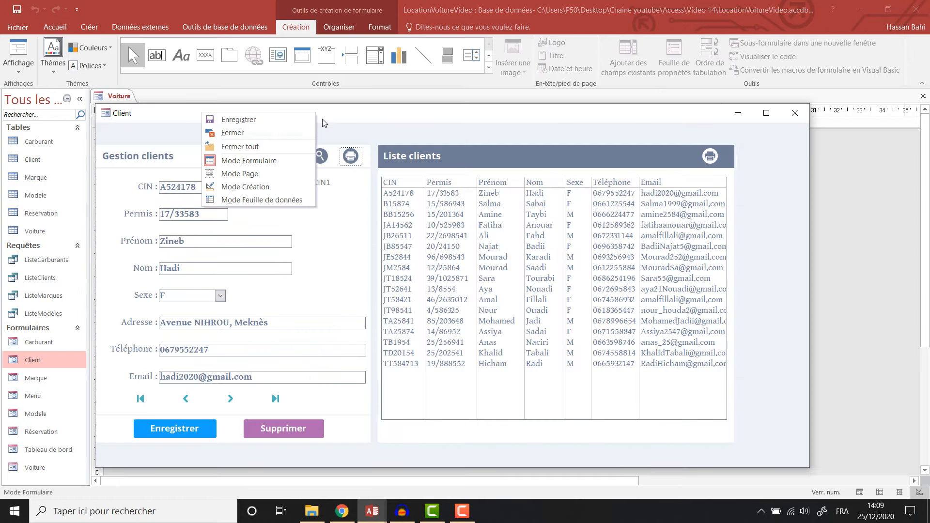
pyautogui.click(286, 187)
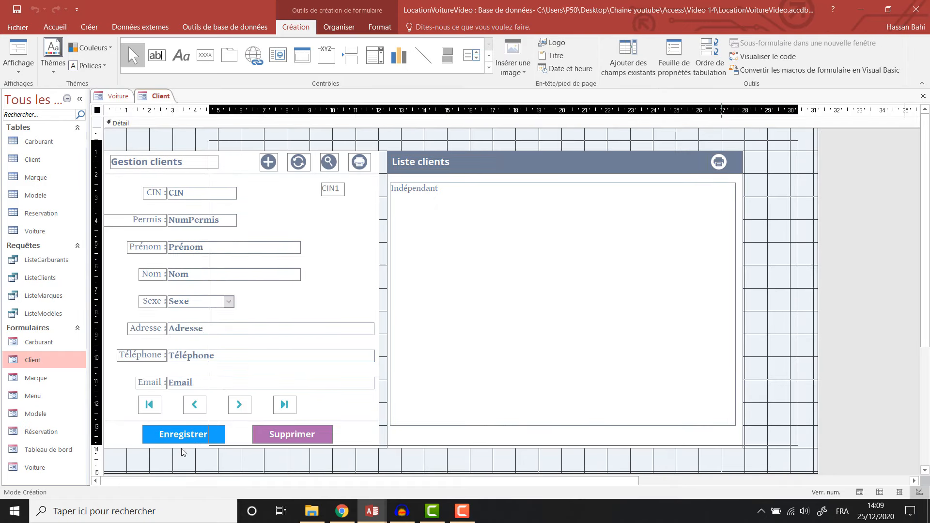
pyautogui.moveTo(100, 455); pyautogui.dragTo(100, 454)
pyautogui.click(117, 98)
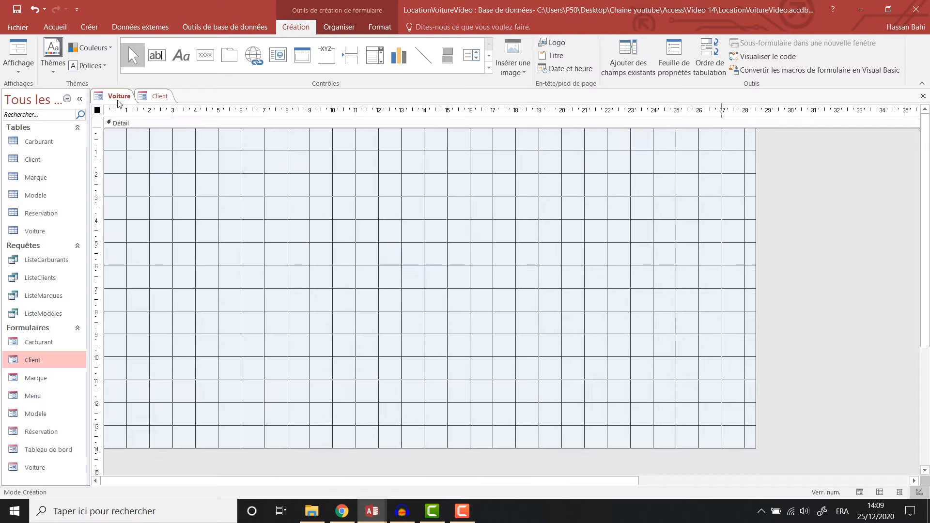
pyautogui.hotkey('ctrl', 'v')
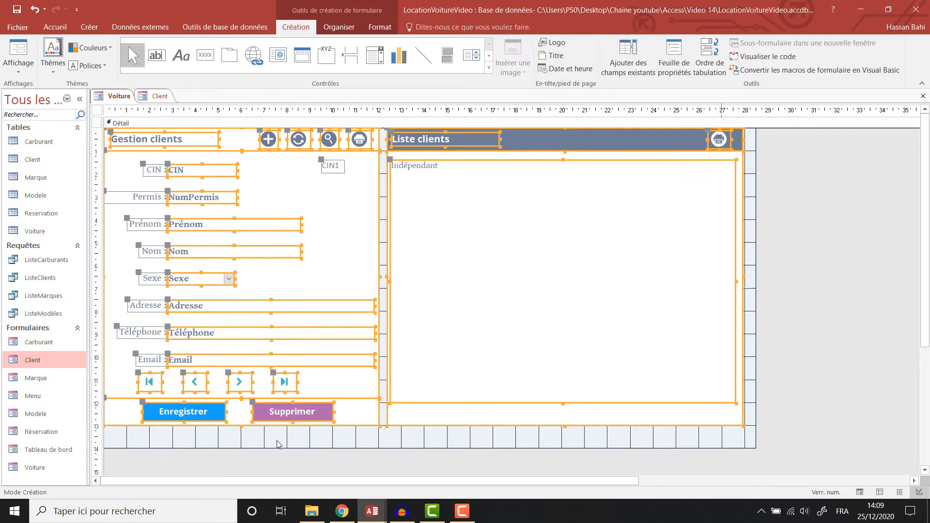
# Extend the Voiture form's Détail section to about 14.8 cm and move the pasted controls down about 1 cm
pyautogui.moveTo(294, 448); pyautogui.dragTo(295, 466)
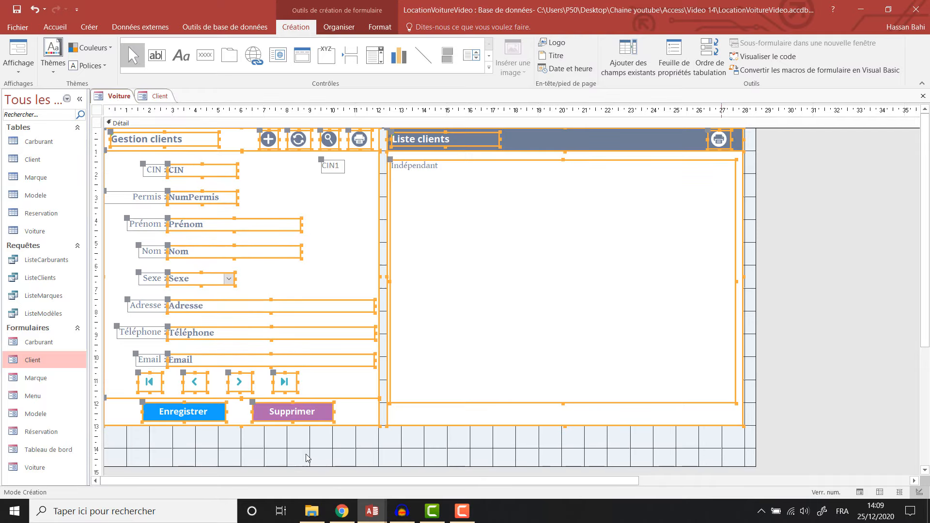
pyautogui.press('Down')
pyautogui.press('Down')
pyautogui.press('Down')
pyautogui.press('Down')
pyautogui.press('Down')
pyautogui.press('Down')
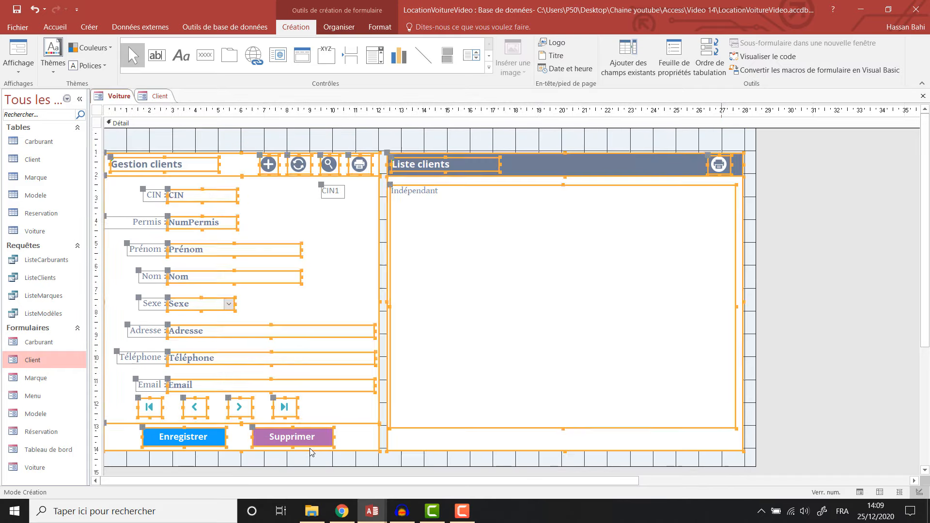
pyautogui.click(309, 460)
# Change the two section titles of the Voiture form to "Liste voitures" and "Gestion voitures"
pyautogui.doubleClick(437, 163)
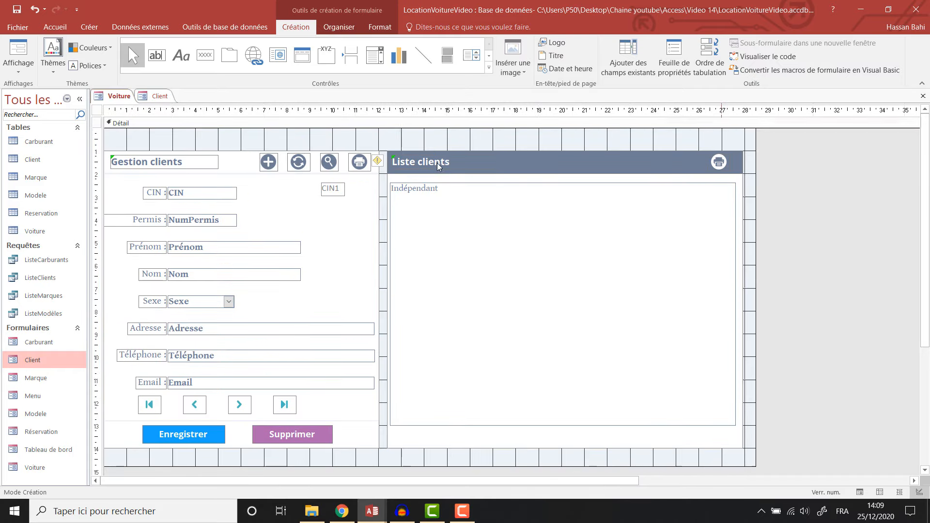
pyautogui.doubleClick(437, 163)
pyautogui.write('voitures')
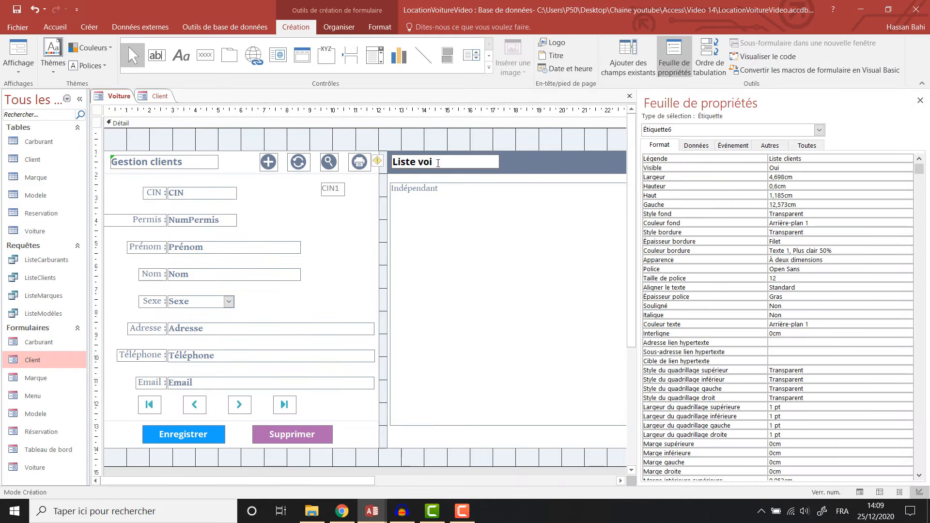
pyautogui.click(176, 167)
pyautogui.doubleClick(164, 162)
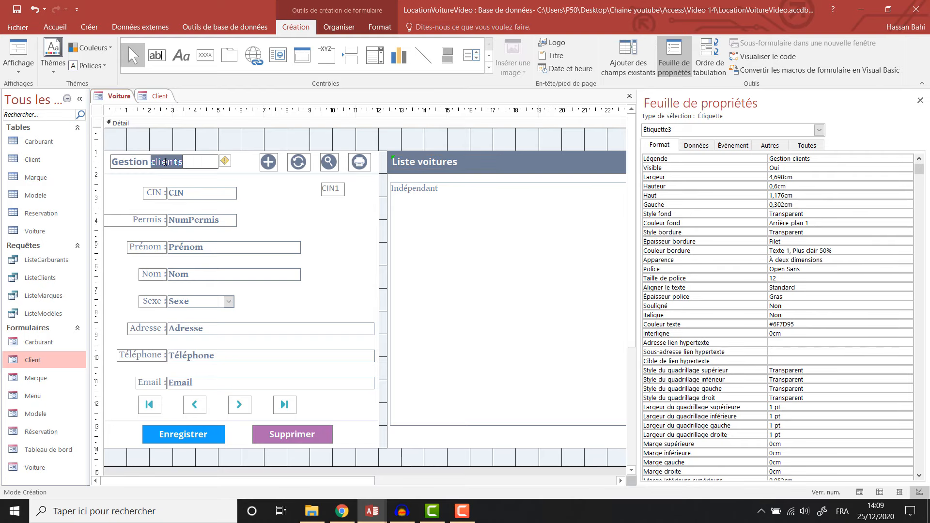
pyautogui.write('de')
pyautogui.press('BackSpace')
pyautogui.press('BackSpace')
pyautogui.write('voitures')
pyautogui.click(201, 140)
# Delete the add, refresh and search buttons, the CIN1 control and the list box from the Voiture form
pyautogui.click(273, 164)
pyautogui.press('Delete')
pyautogui.click(299, 162)
pyautogui.keyDown('shift'); pyautogui.click(329, 162); pyautogui.keyUp('shift')
pyautogui.press('Delete')
pyautogui.click(324, 190)
pyautogui.press('Delete')
pyautogui.click(425, 197)
pyautogui.press('Delete')
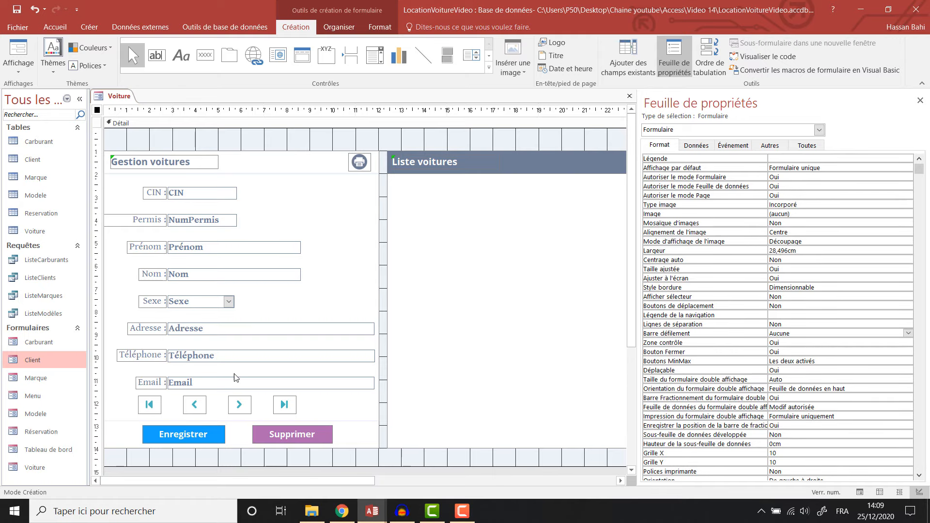
# Delete the four record navigation buttons (first, previous, next, last) from the Gestion voitures section
pyautogui.click(150, 409)
pyautogui.press('Delete')
pyautogui.click(196, 410)
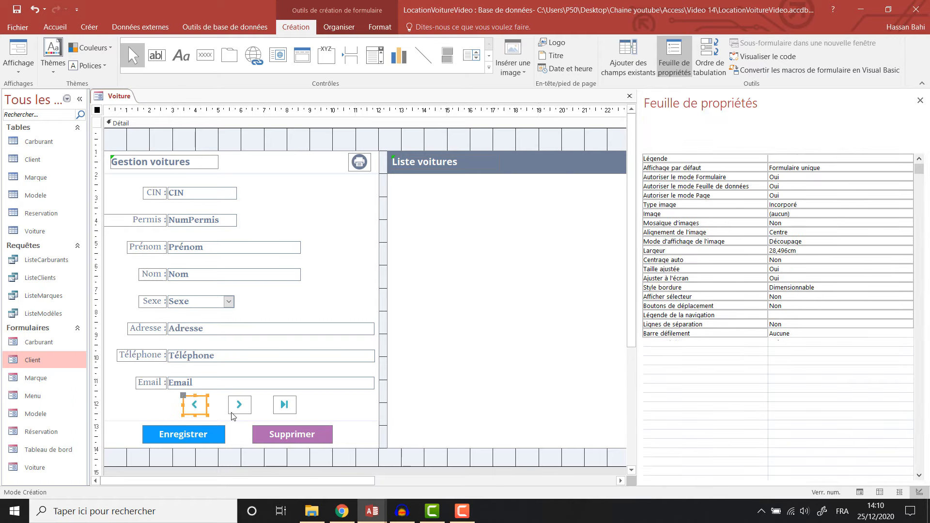
pyautogui.press('Delete')
pyautogui.click(242, 410)
pyautogui.press('Delete')
pyautogui.click(289, 411)
pyautogui.press('Delete')
# Delete the Permis, Prénom and Nom fields with their labels from the Gestion voitures section
pyautogui.click(149, 221)
pyautogui.press('Delete')
pyautogui.click(186, 221)
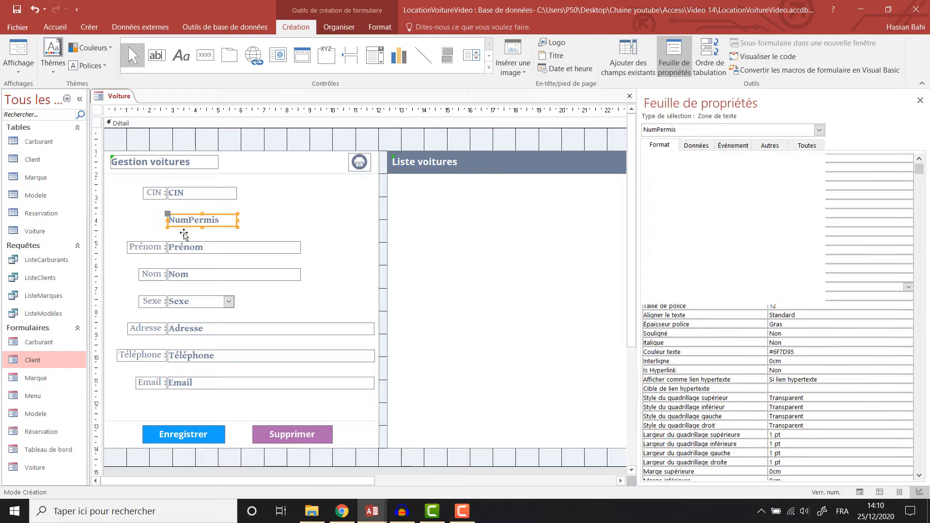
pyautogui.press('Delete')
pyautogui.click(158, 248)
pyautogui.press('Delete')
pyautogui.click(228, 247)
pyautogui.press('Delete')
pyautogui.click(224, 274)
pyautogui.press('Delete')
# Delete the Sexe, Adresse, Téléphone and Email controls from the Voiture form, keeping only CIN
pyautogui.click(224, 301)
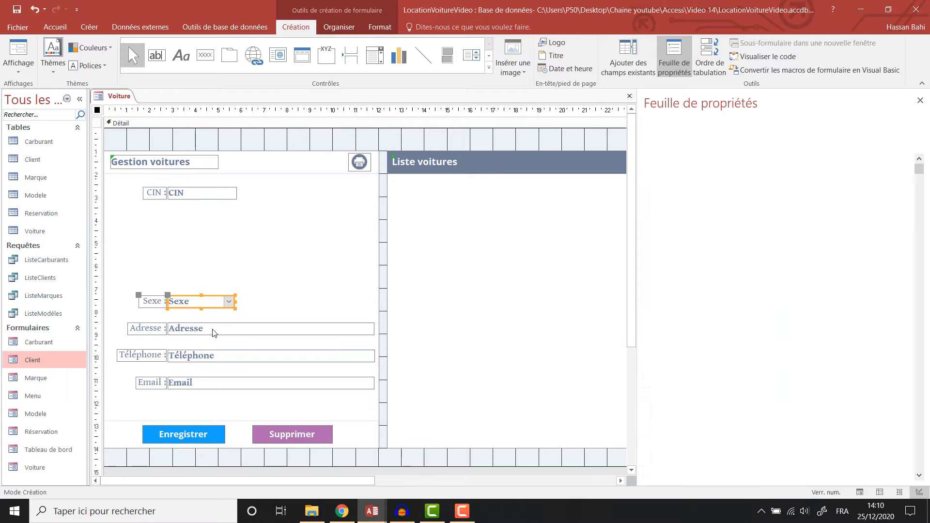
pyautogui.keyDown('shift'); pyautogui.click(216, 329); pyautogui.keyUp('shift')
pyautogui.press('Delete')
pyautogui.click(214, 356)
pyautogui.press('Delete')
pyautogui.click(213, 383)
pyautogui.press('Delete')
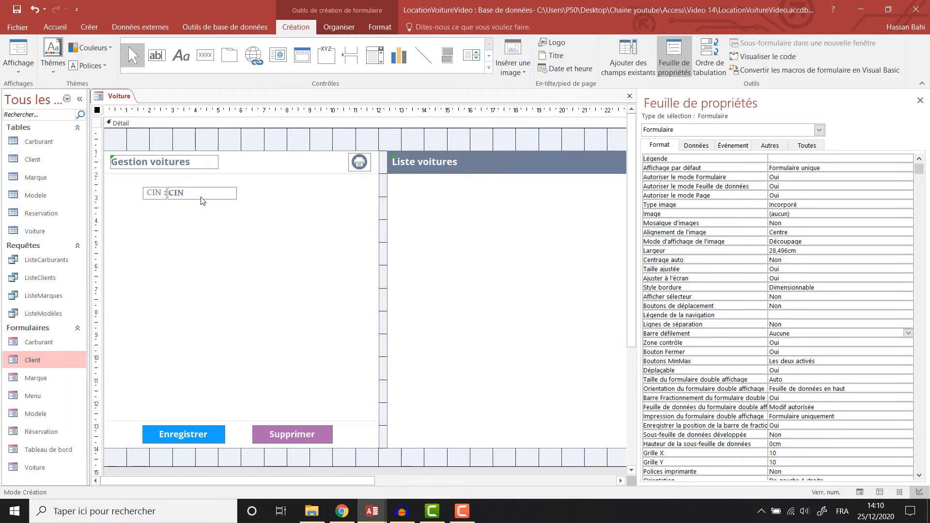
# Separate the CIN box from its label and add the Voiture fields Matricule, AnnéeModèle, Couleur, Puissance, CoutParJour, Modele and Carburant below it
pyautogui.click(188, 196)
pyautogui.moveTo(166, 187); pyautogui.dragTo(178, 188)
pyautogui.click(291, 139)
pyautogui.click(628, 57)
pyautogui.click(649, 194)
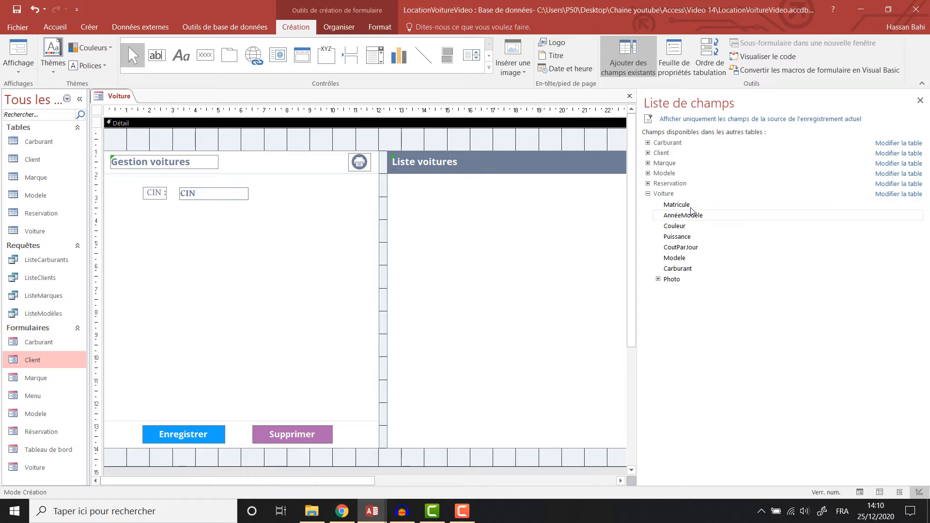
pyautogui.moveTo(692, 208); pyautogui.dragTo(196, 219)
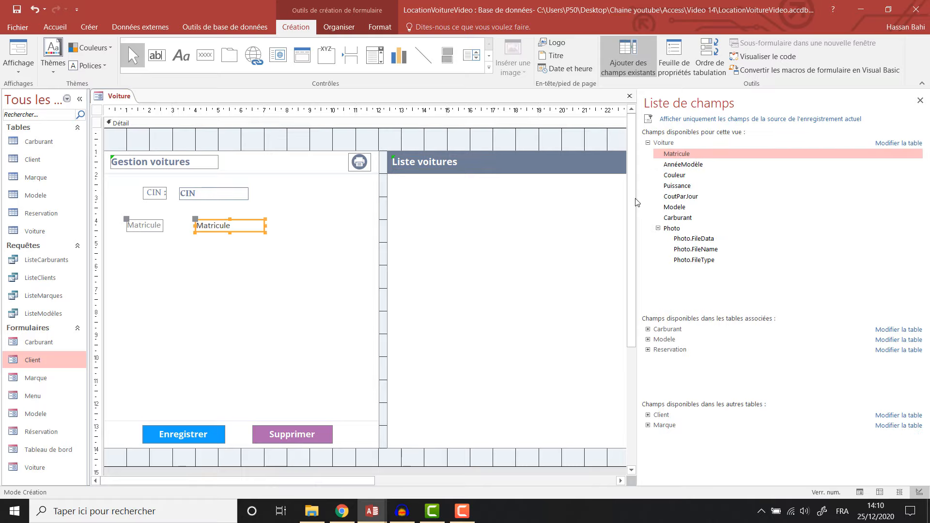
pyautogui.moveTo(683, 164); pyautogui.dragTo(209, 295)
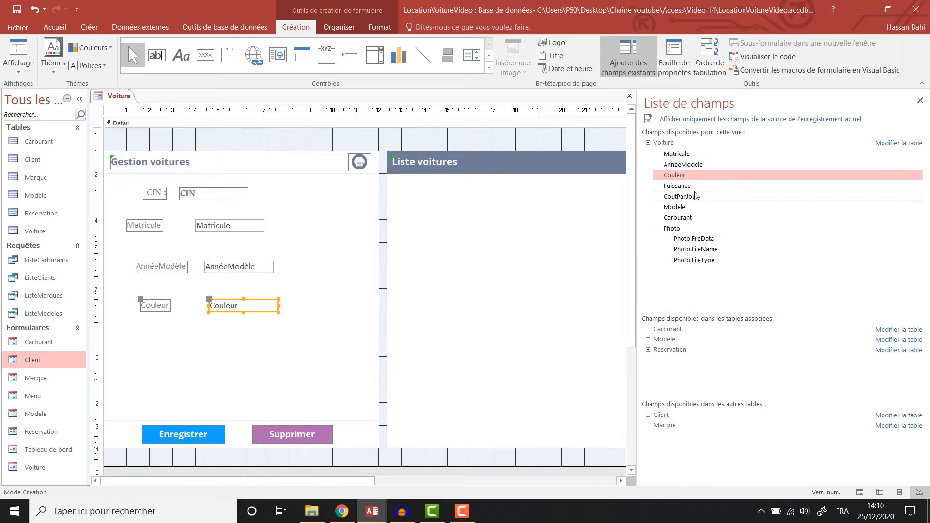
pyautogui.moveTo(679, 186); pyautogui.dragTo(211, 321)
pyautogui.moveTo(708, 199); pyautogui.dragTo(228, 371)
pyautogui.moveTo(688, 217); pyautogui.dragTo(225, 391)
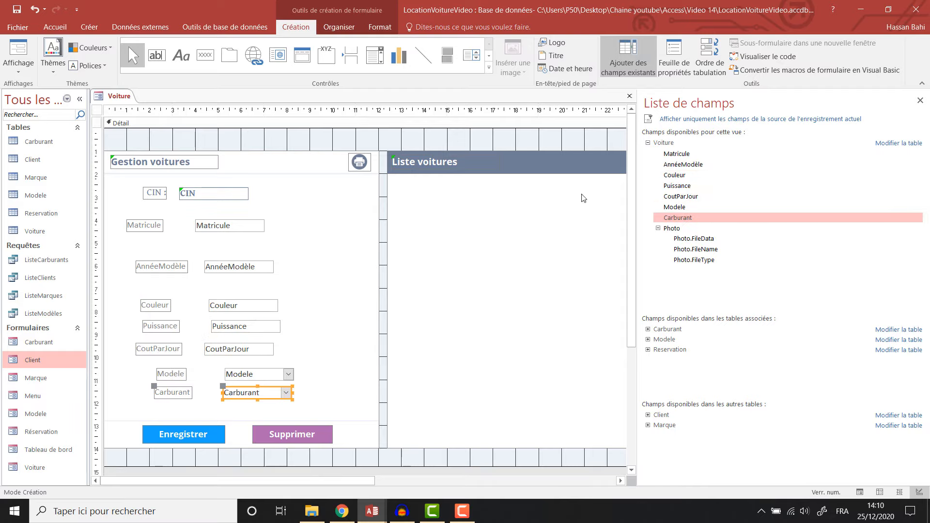
# Copy the CIN text box's formatting to the Matricule, AnnéeModèle, Couleur and Puissance text boxes
pyautogui.click(213, 194)
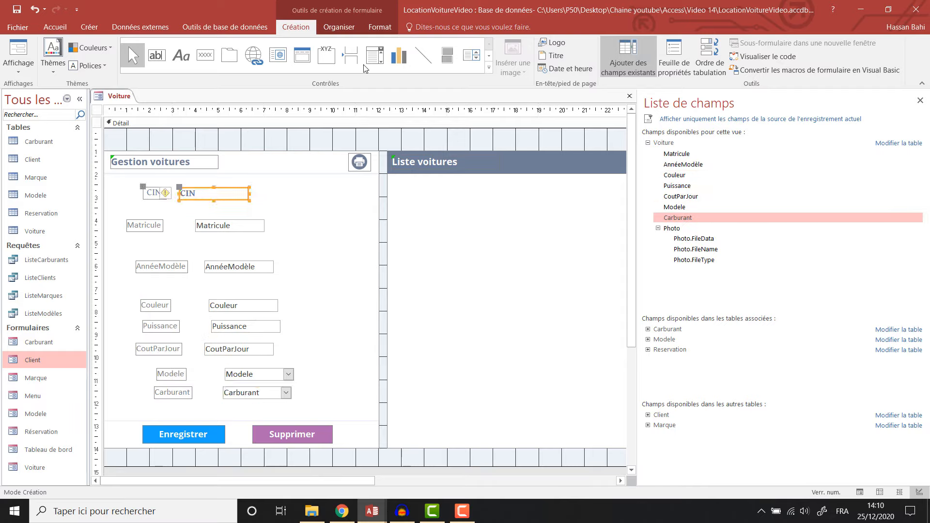
pyautogui.click(921, 100)
pyautogui.click(391, 27)
pyautogui.click(221, 47)
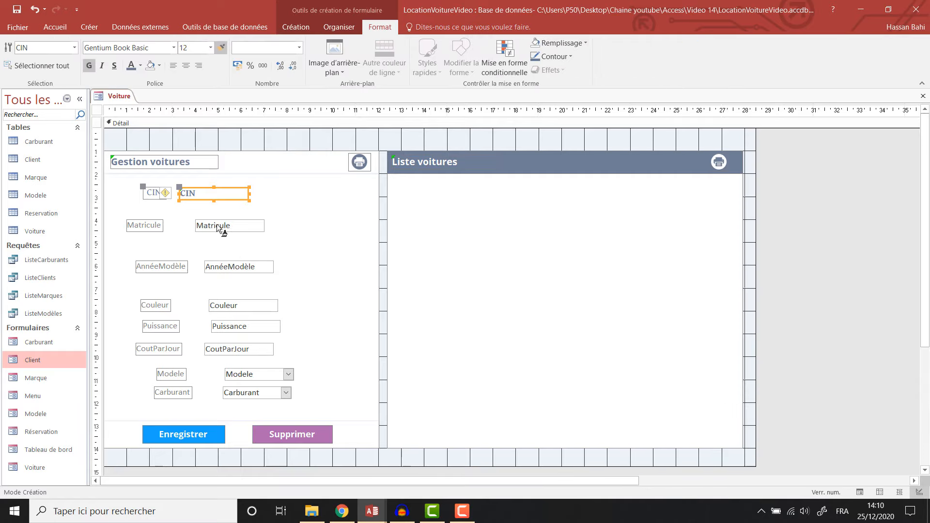
pyautogui.click(221, 226)
pyautogui.click(221, 48)
pyautogui.click(227, 267)
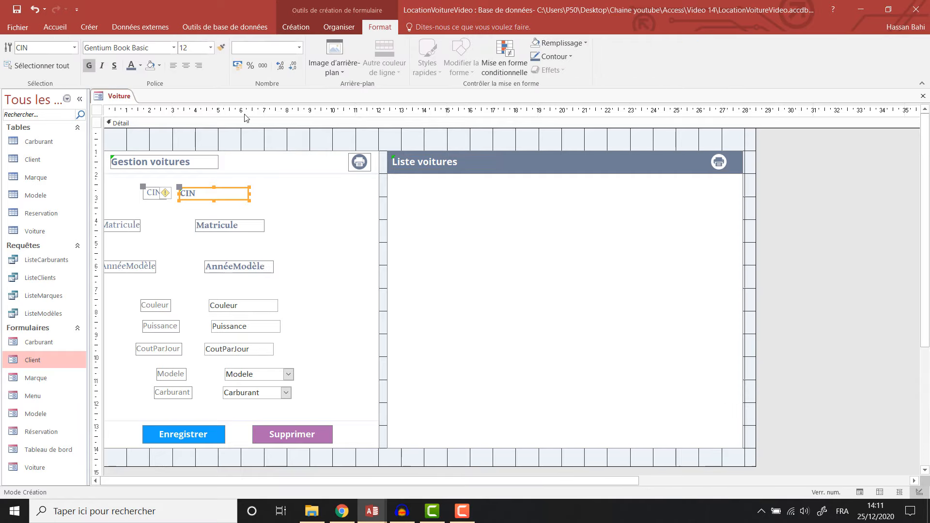
pyautogui.click(221, 48)
pyautogui.click(237, 306)
pyautogui.click(221, 48)
pyautogui.click(250, 328)
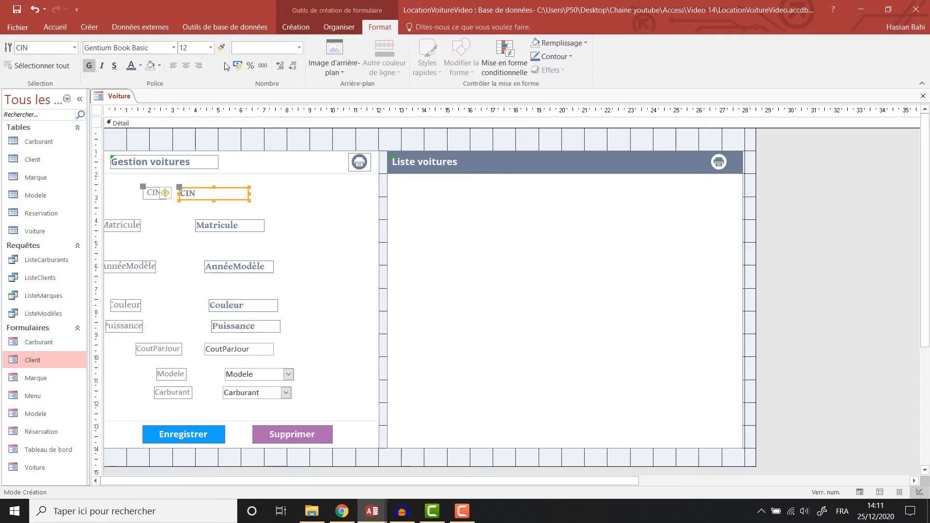
# Apply the CIN text box's formatting to the CoutParJour text box and the Modele and Carburant combo boxes
pyautogui.click(221, 48)
pyautogui.click(250, 350)
pyautogui.click(240, 371)
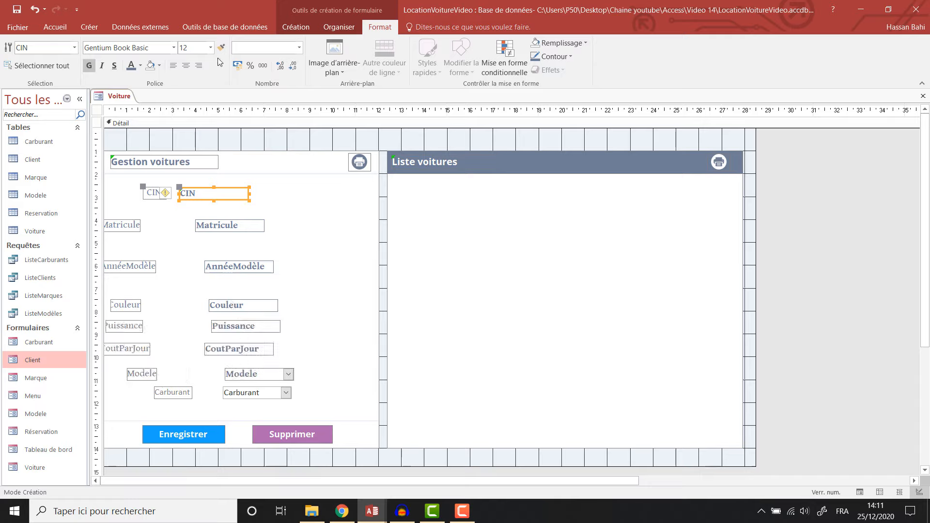
pyautogui.click(271, 388)
pyautogui.click(247, 182)
# Delete the CIN control and move the Matricule control with its label up into its place
pyautogui.click(229, 197)
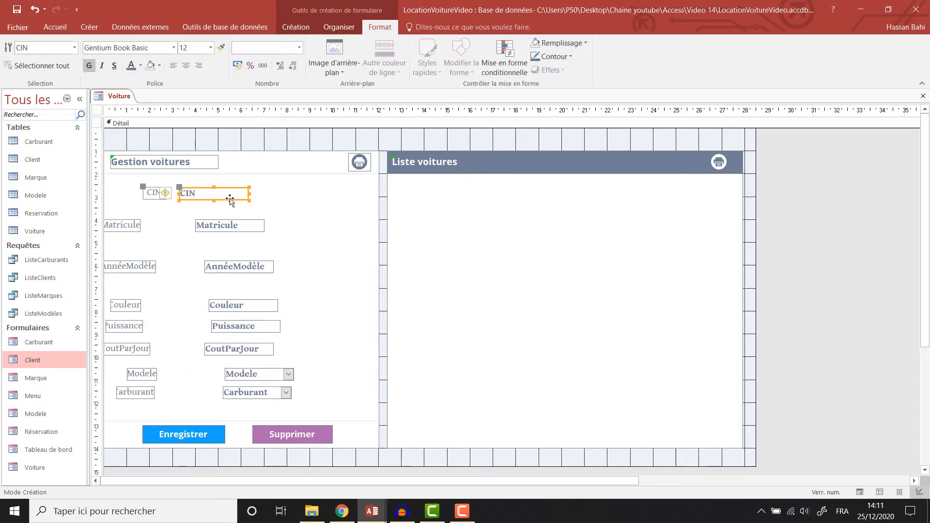
pyautogui.press('Delete')
pyautogui.click(196, 221)
pyautogui.moveTo(196, 221); pyautogui.dragTo(229, 192)
pyautogui.click(133, 228)
pyautogui.hotkey('ctrl', 'z')
pyautogui.click(221, 220)
# Move the AnnéeModèle, Couleur and Puissance controls up so they are stacked at regular spacing under Matricule
pyautogui.click(218, 267)
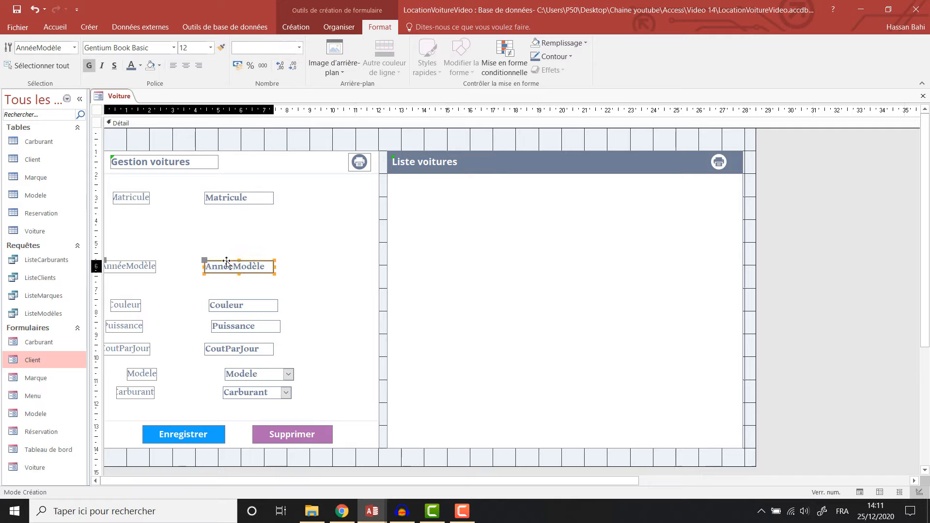
pyautogui.moveTo(218, 267); pyautogui.dragTo(218, 233)
pyautogui.moveTo(229, 306); pyautogui.dragTo(228, 256)
pyautogui.click(229, 324)
pyautogui.moveTo(229, 324); pyautogui.dragTo(217, 290)
# Move the CoutParJour, Modele and Carburant controls up to continue the evenly spaced column below Puissance
pyautogui.click(225, 341)
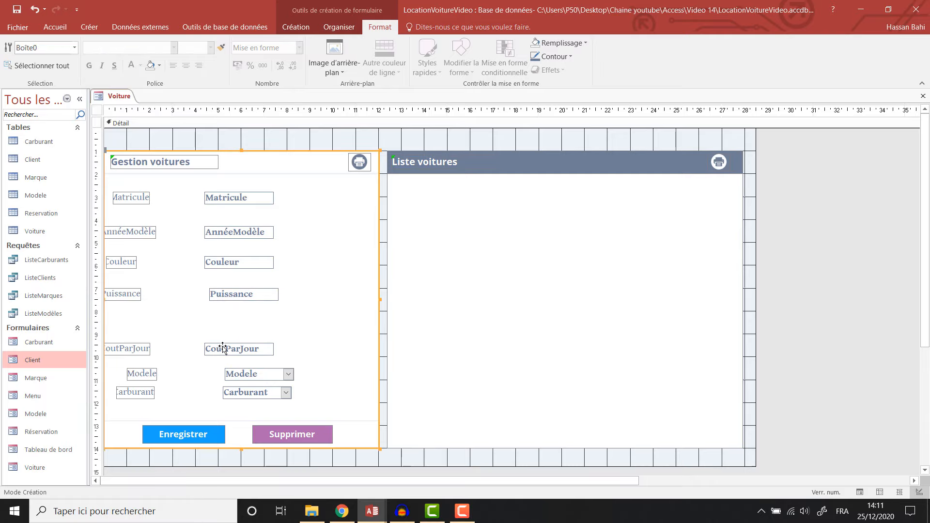
pyautogui.click(386, 333)
pyautogui.click(215, 345)
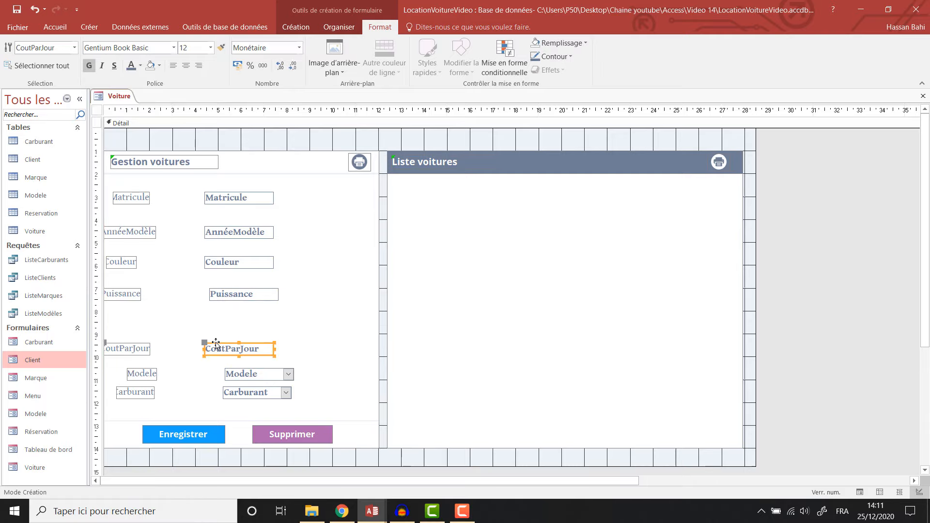
pyautogui.moveTo(213, 343); pyautogui.dragTo(216, 318)
pyautogui.click(238, 370)
pyautogui.moveTo(238, 370); pyautogui.dragTo(225, 347)
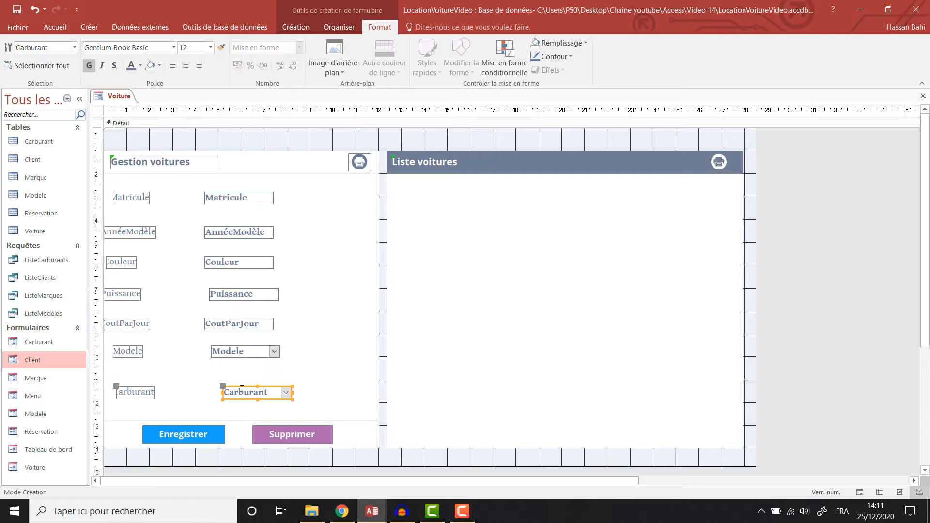
pyautogui.moveTo(245, 389); pyautogui.dragTo(231, 374)
# Shift the Matricule text box slightly right, widen it to about 3.4 cm, and move the AnnéeModèle control slightly right
pyautogui.click(208, 200)
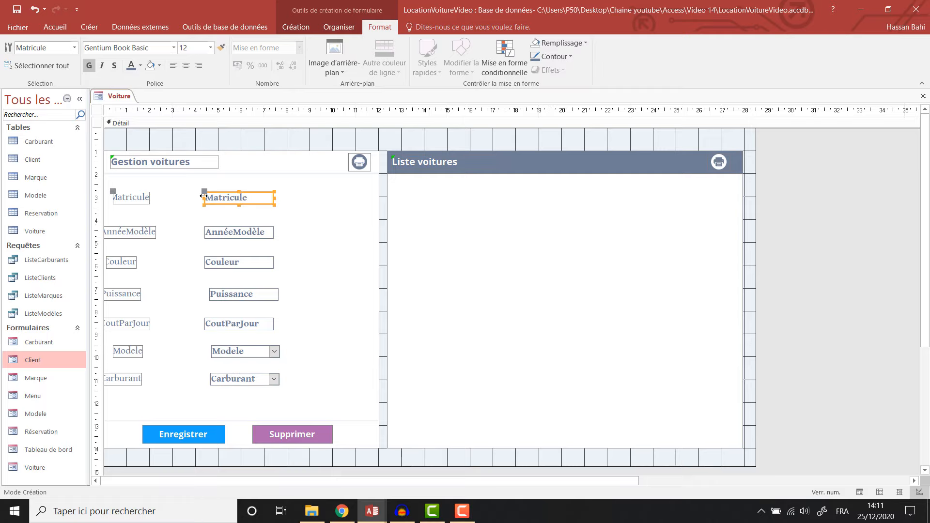
pyautogui.moveTo(205, 193); pyautogui.dragTo(211, 193)
pyautogui.moveTo(278, 197); pyautogui.dragTo(290, 198)
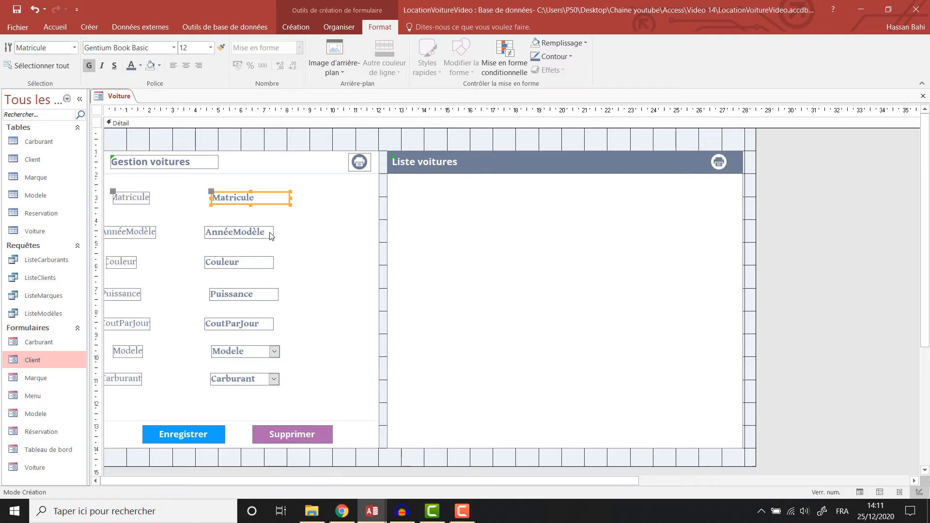
pyautogui.click(248, 233)
pyautogui.moveTo(241, 234); pyautogui.dragTo(255, 239)
pyautogui.click(245, 262)
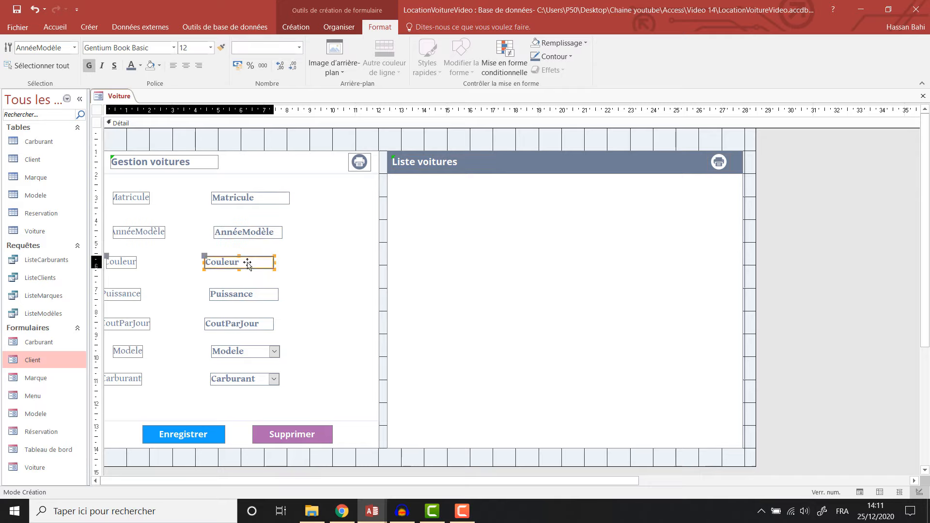
# Set the width of the Matricule text box to 5 cm, after trying 4 cm
pyautogui.click(275, 197)
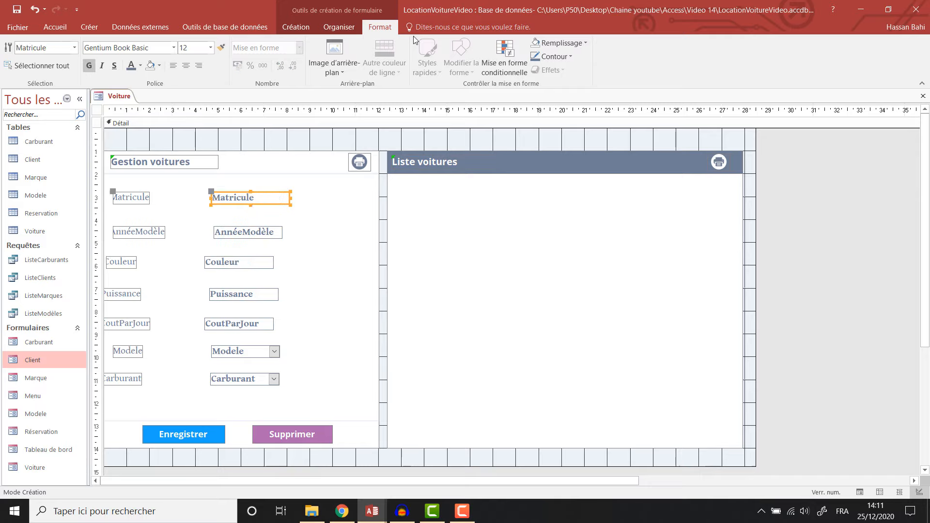
pyautogui.click(295, 27)
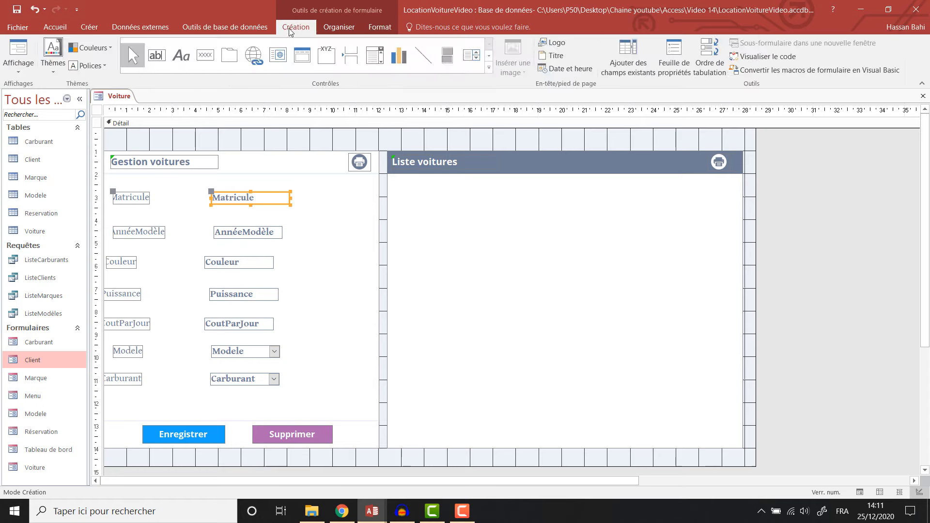
pyautogui.click(340, 27)
pyautogui.click(293, 27)
pyautogui.click(672, 53)
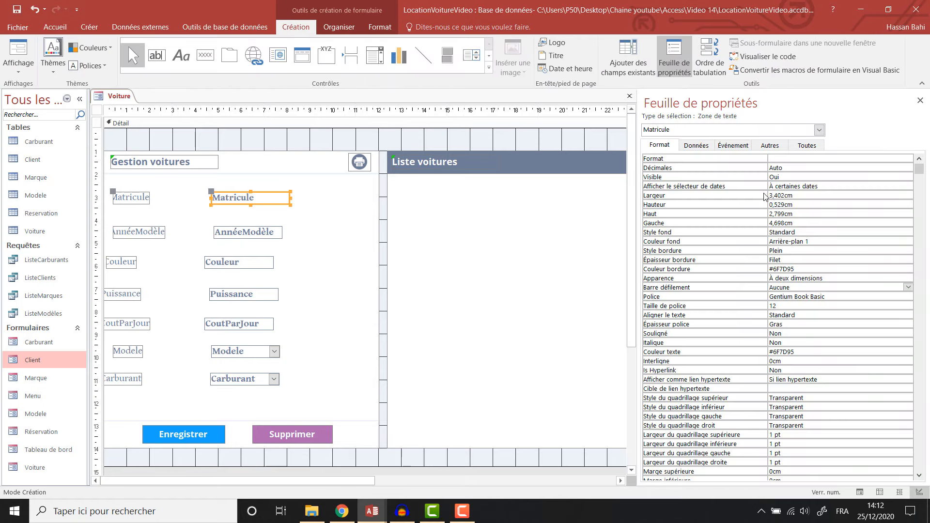
pyautogui.click(736, 197)
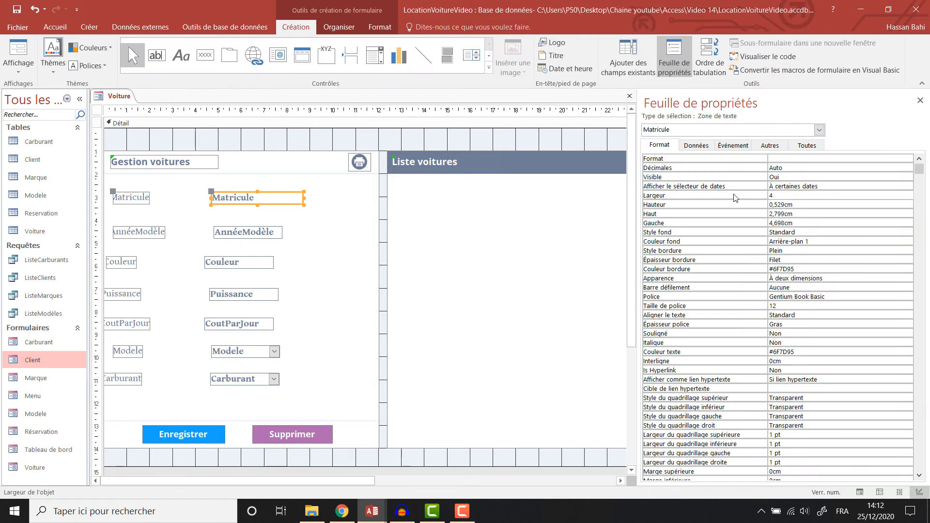
pyautogui.click(741, 205)
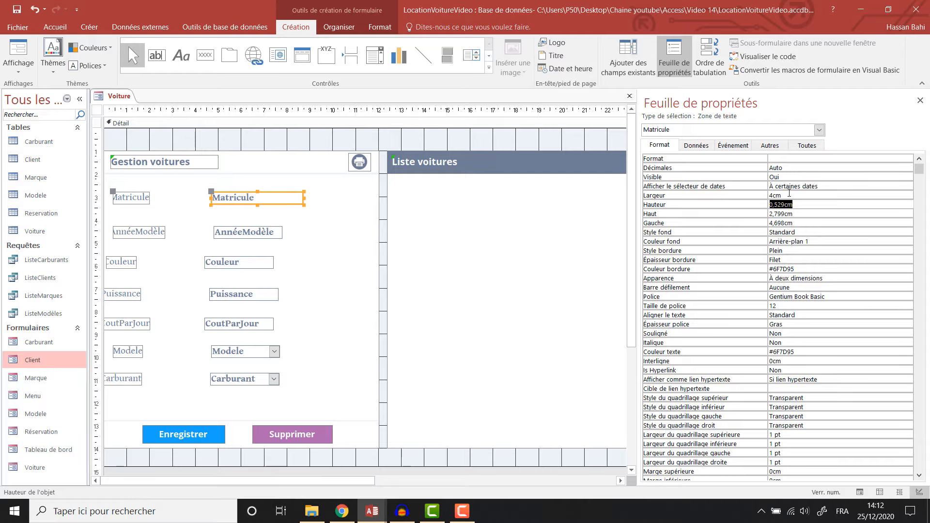
pyautogui.click(789, 196)
pyautogui.write('5')
pyautogui.press('Return')
# Set the width of the AnnéeModèle, Couleur, Puissance, CoutParJour, Modele and Carburant boxes to 5 cm
pyautogui.moveTo(276, 245); pyautogui.dragTo(256, 385)
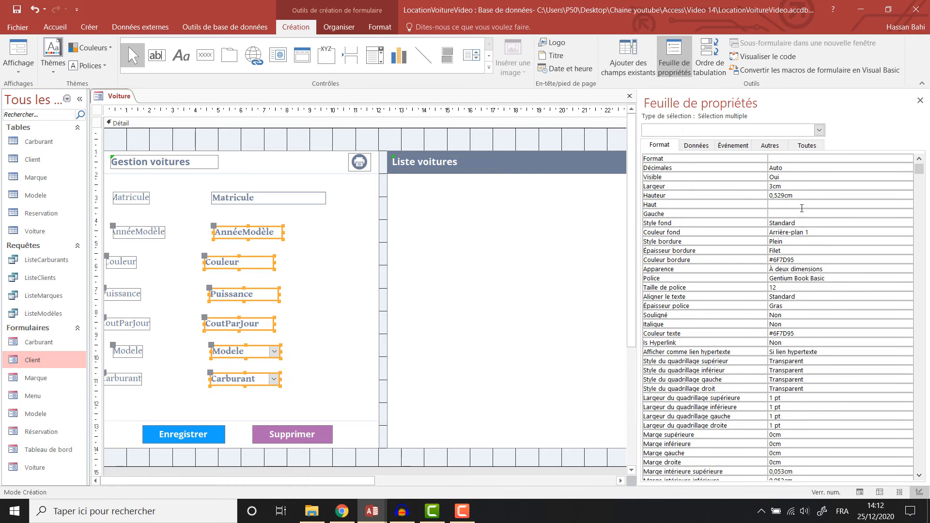
pyautogui.doubleClick(802, 187)
pyautogui.write('5')
pyautogui.press('Return')
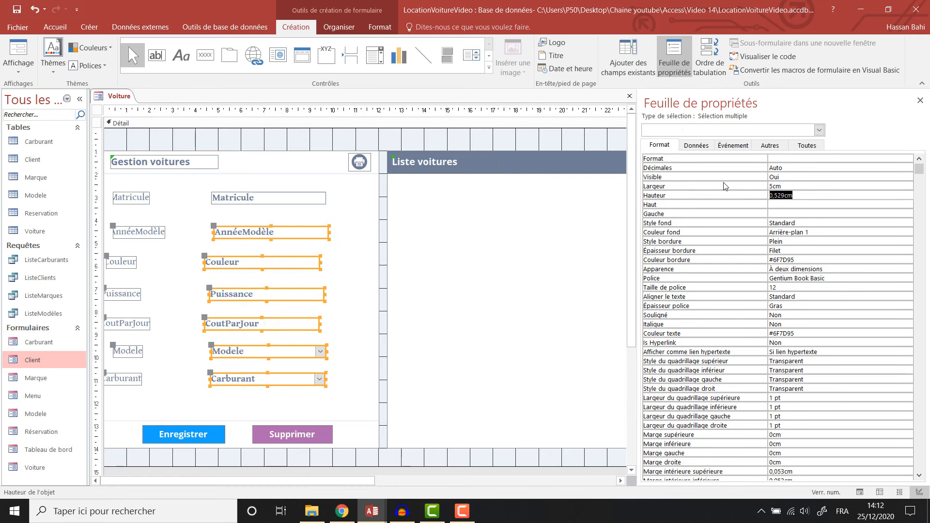
# Add the Matricule text box to the selection and align all seven field boxes to the right
pyautogui.keyDown('shift'); pyautogui.click(262, 203); pyautogui.keyUp('shift')
pyautogui.click(382, 29)
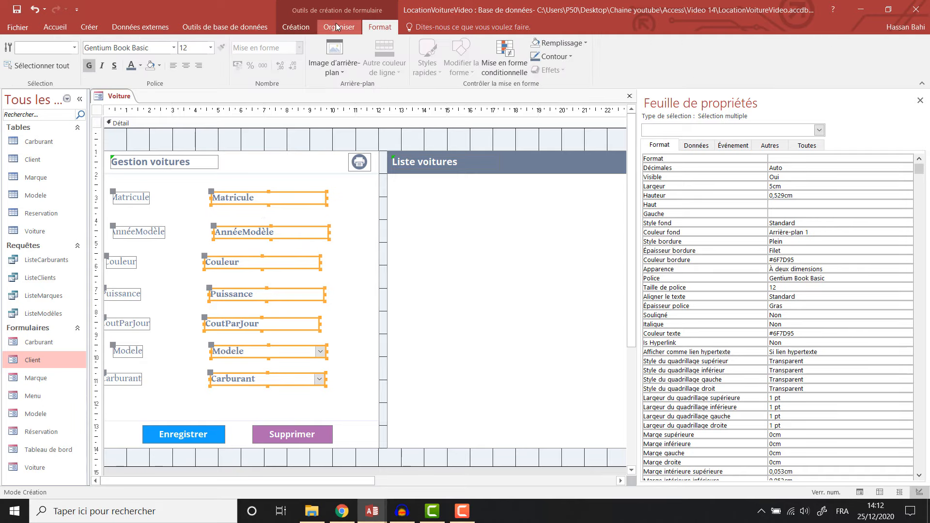
pyautogui.click(338, 27)
pyautogui.click(717, 63)
pyautogui.click(740, 114)
pyautogui.click(743, 63)
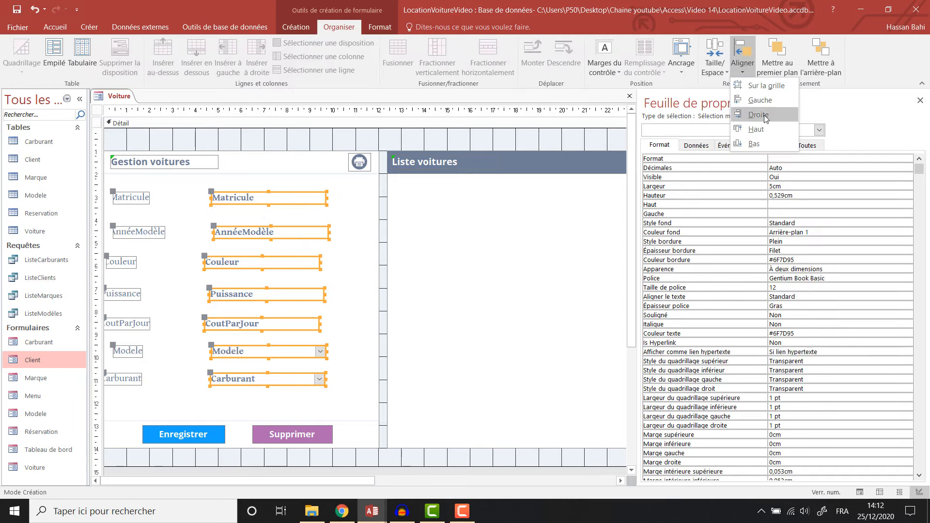
pyautogui.click(759, 115)
# Move the AnnéeModèle label right, closer to its text box, to about 1.6 cm from the form's left edge
pyautogui.click(144, 202)
pyautogui.click(158, 232)
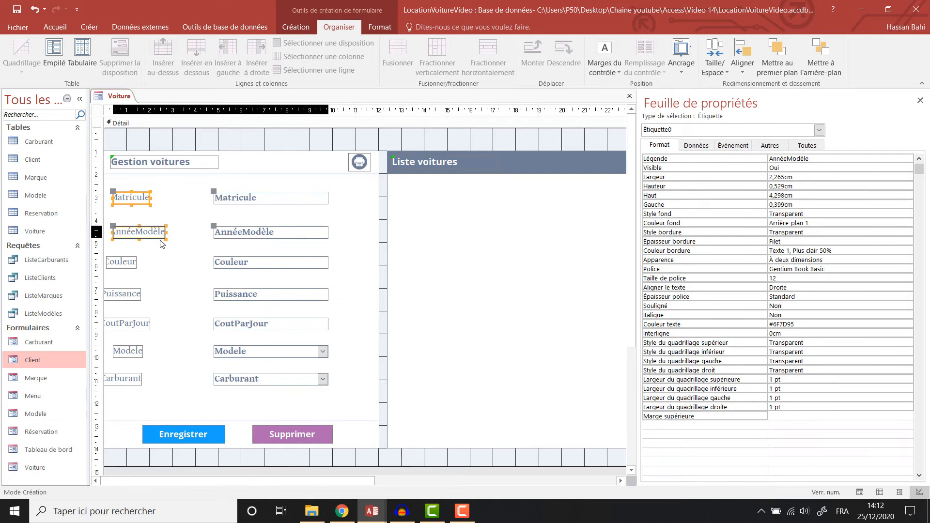
pyautogui.moveTo(114, 226); pyautogui.dragTo(141, 226)
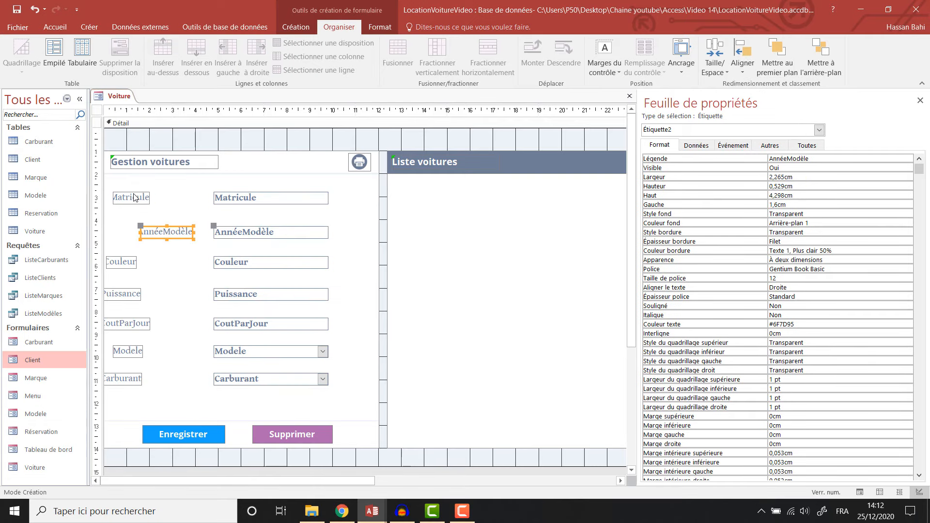
# Align all seven field labels to the right with the AnnéeModèle label and widen them leftward by about 1.1 cm
pyautogui.click(131, 198)
pyautogui.keyDown('shift'); pyautogui.click(121, 262); pyautogui.keyUp('shift')
pyautogui.keyDown('shift'); pyautogui.click(125, 294); pyautogui.keyUp('shift')
pyautogui.keyDown('shift'); pyautogui.click(126, 323); pyautogui.keyUp('shift')
pyautogui.keyDown('shift'); pyautogui.click(127, 351); pyautogui.keyUp('shift')
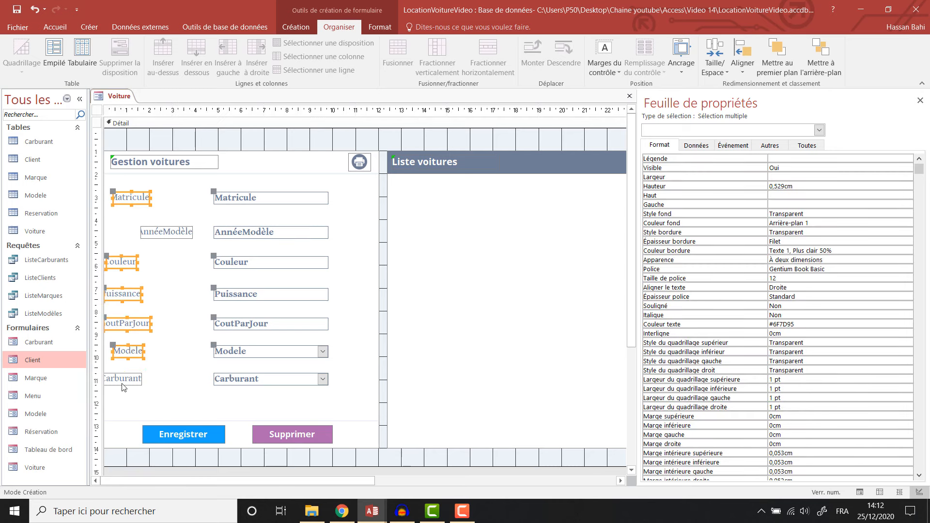
pyautogui.keyDown('shift'); pyautogui.click(174, 238); pyautogui.keyUp('shift')
pyautogui.click(743, 61)
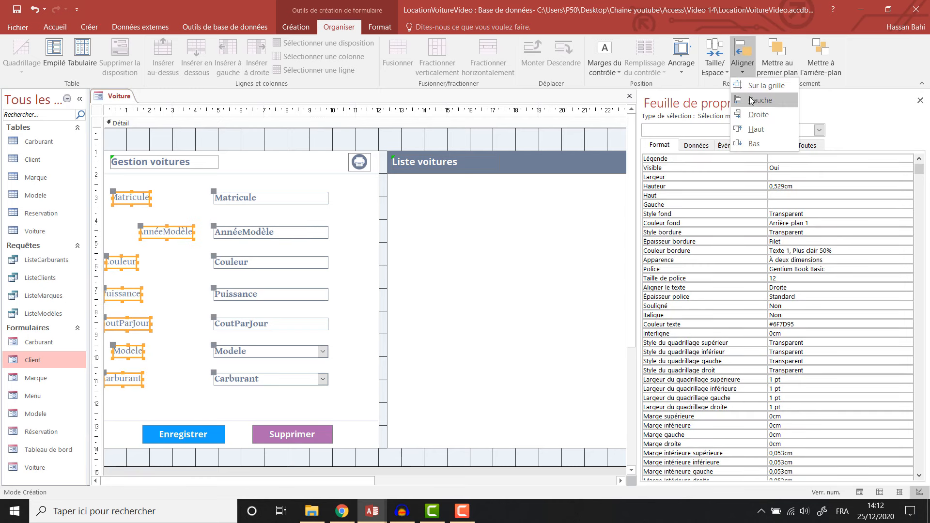
pyautogui.click(757, 116)
pyautogui.moveTo(157, 199); pyautogui.dragTo(132, 197)
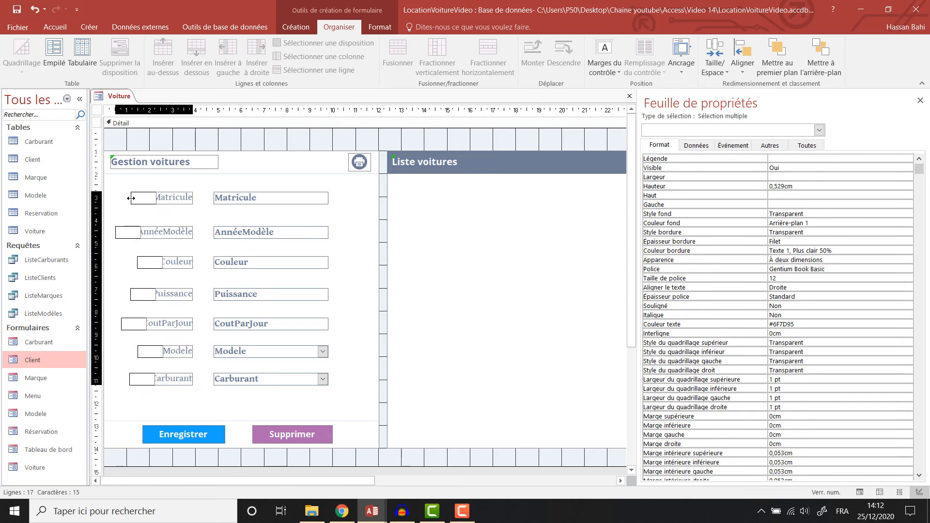
pyautogui.click(186, 199)
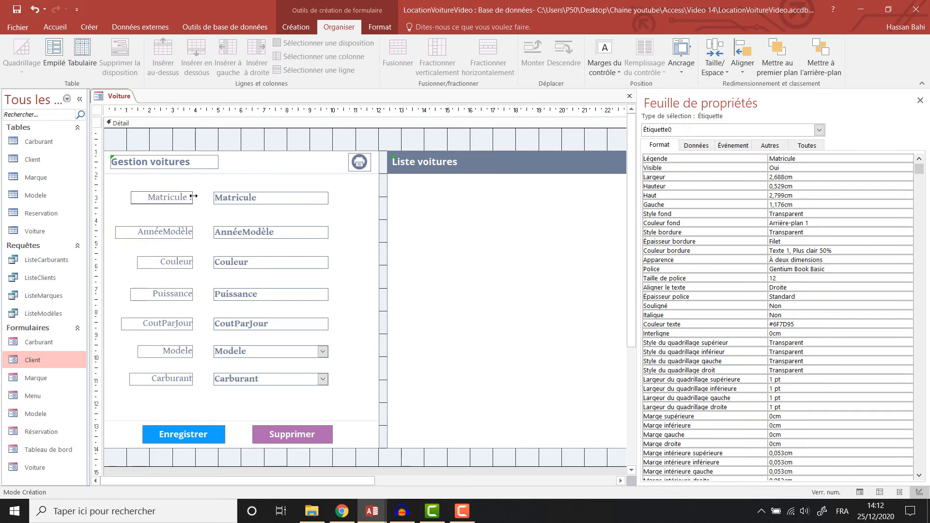
# Caption the first four field labels "Matricule :", "Année de modèle :", "Couleur :" and "Puissance :"
pyautogui.click(184, 235)
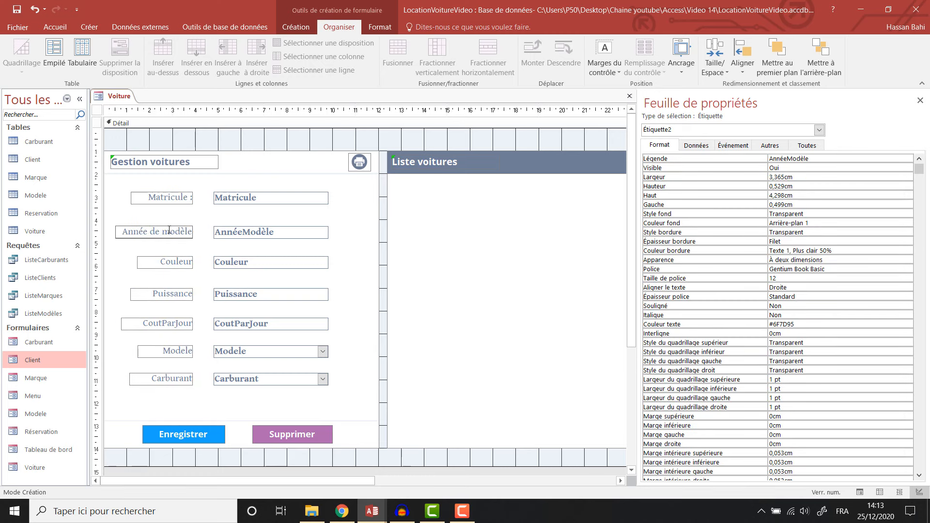
pyautogui.press('End')
pyautogui.write(':')
pyautogui.click(186, 262)
pyautogui.write(':')
pyautogui.click(186, 294)
pyautogui.write(':')
# Caption the last three field labels "Coût par jour :", "Modèle :" and "Carburant :"
pyautogui.click(180, 322)
pyautogui.write('par j')
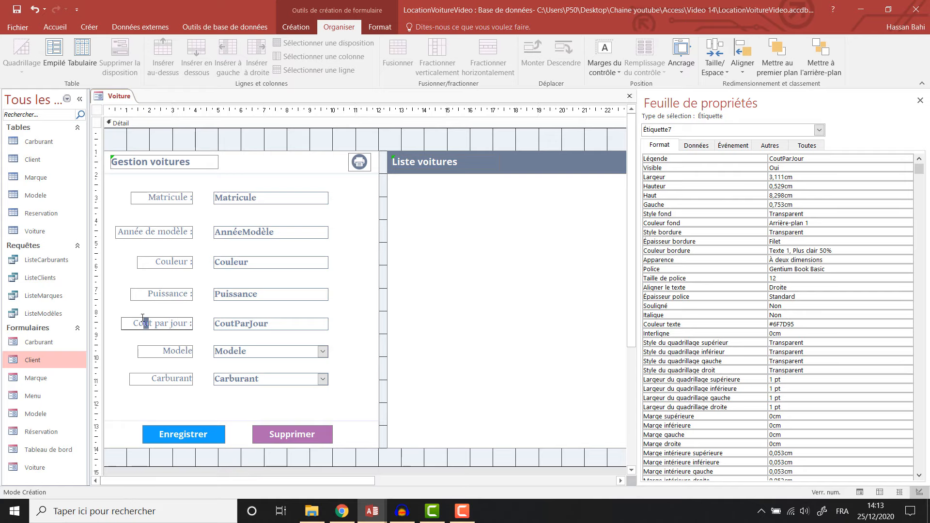
pyautogui.write('û')
pyautogui.click(183, 351)
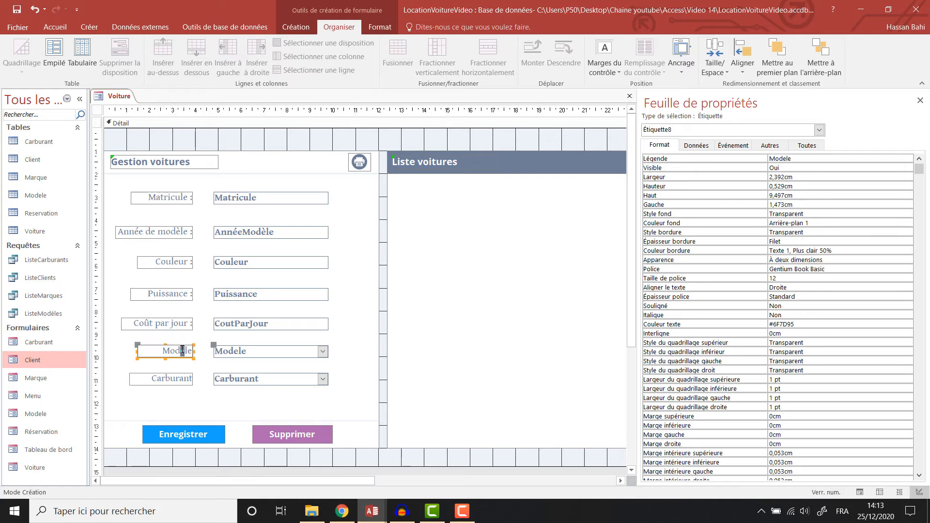
pyautogui.moveTo(182, 351); pyautogui.dragTo(189, 352)
pyautogui.write(':')
pyautogui.click(190, 379)
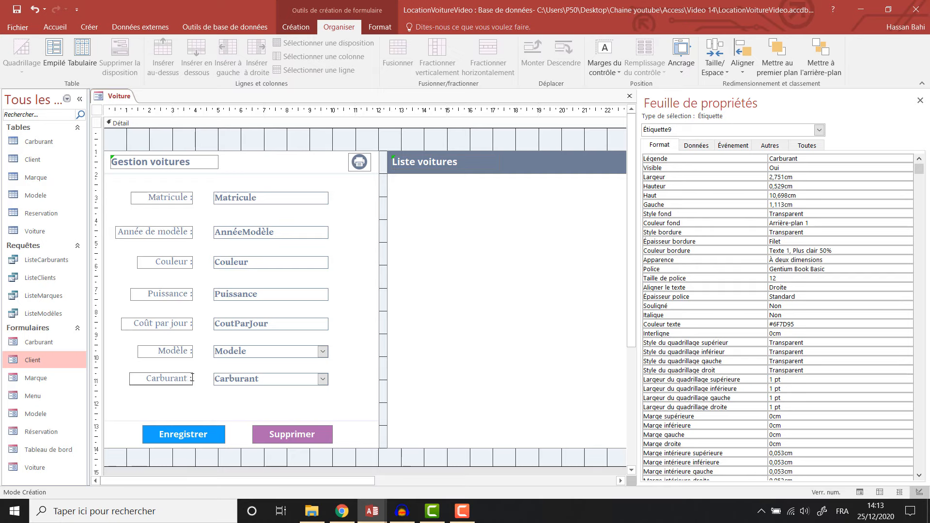
# Add a command button under the Carburant label, about 1 cm wide, with the action Premier enregistrement
pyautogui.click(249, 145)
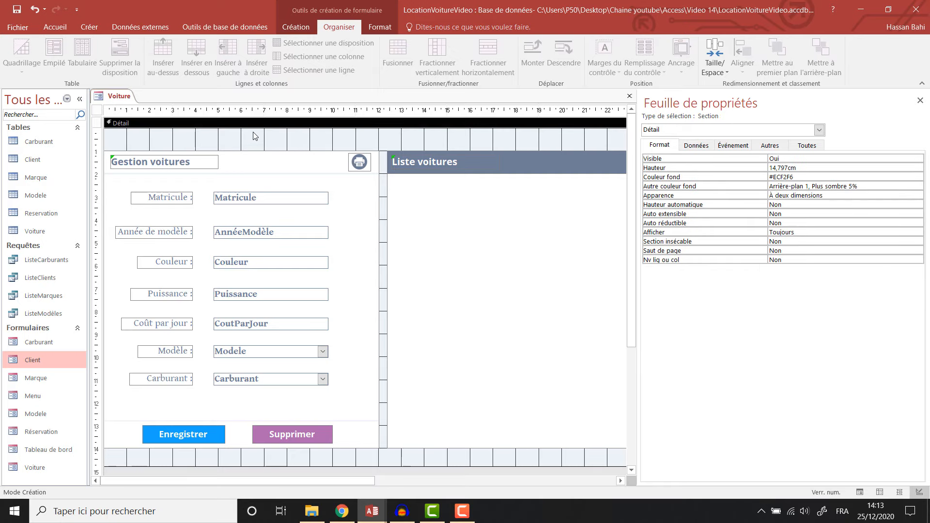
pyautogui.click(295, 27)
pyautogui.click(205, 55)
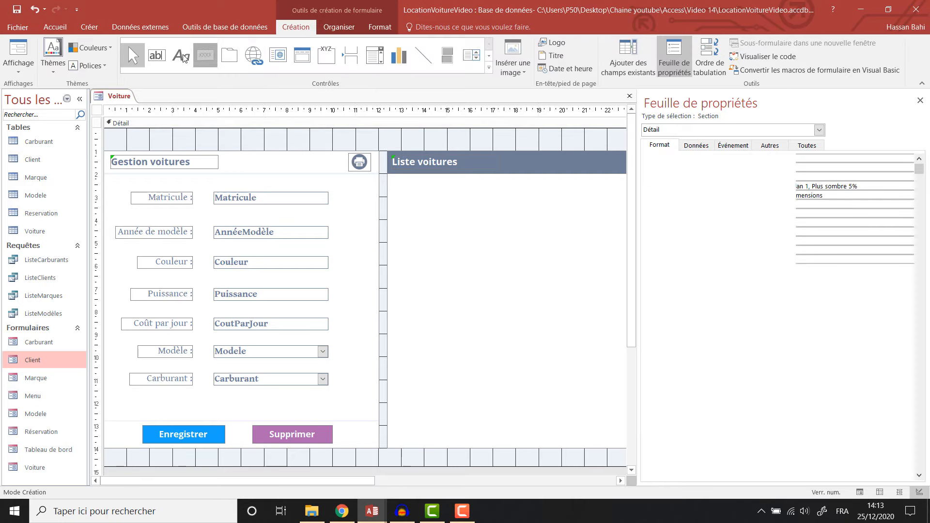
pyautogui.moveTo(118, 396); pyautogui.dragTo(138, 415)
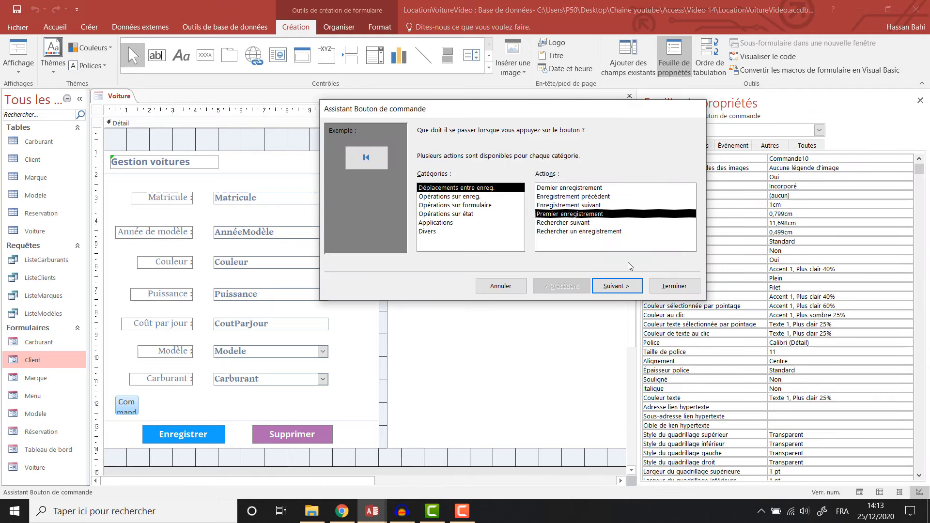
pyautogui.click(674, 286)
# Add a command button beside the first-record button with the action Enregistrement précédent
pyautogui.click(206, 55)
pyautogui.moveTo(149, 396); pyautogui.dragTo(165, 420)
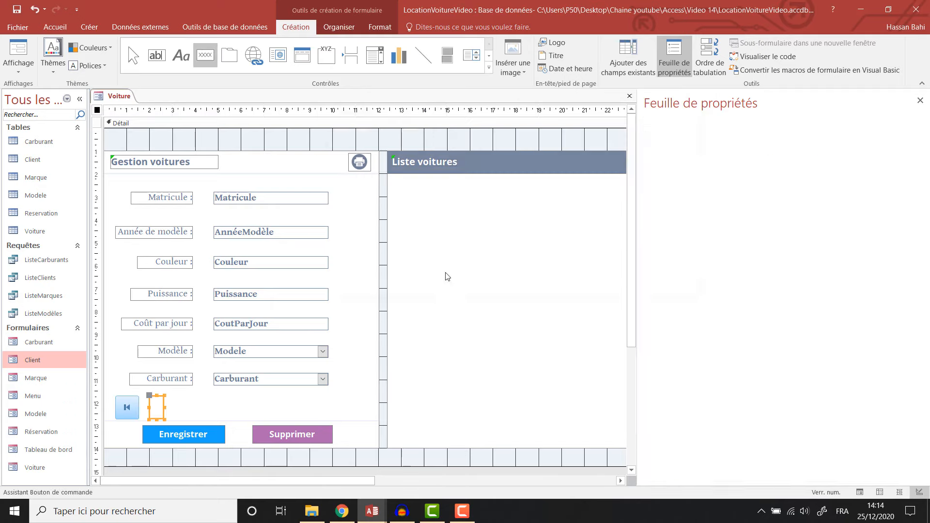
pyautogui.click(576, 198)
pyautogui.click(675, 286)
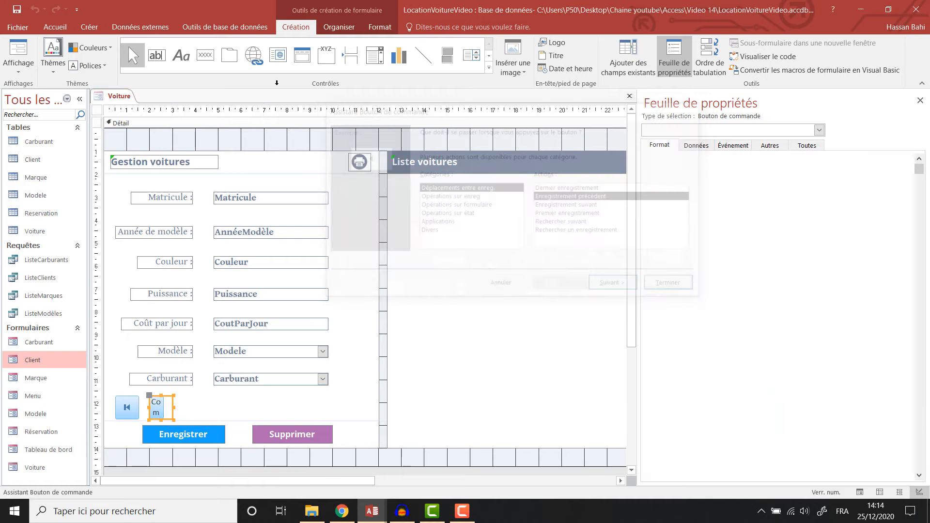
# Add a command button beside the previous-record button with the action Enregistrement suivant and the Atteindre Suivant image
pyautogui.click(206, 55)
pyautogui.moveTo(187, 397); pyautogui.dragTo(207, 417)
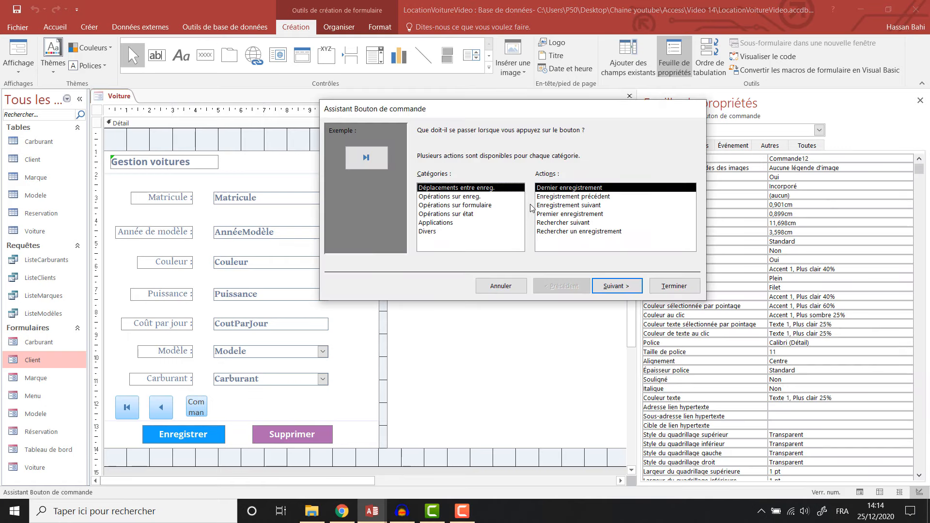
pyautogui.click(584, 206)
pyautogui.click(617, 286)
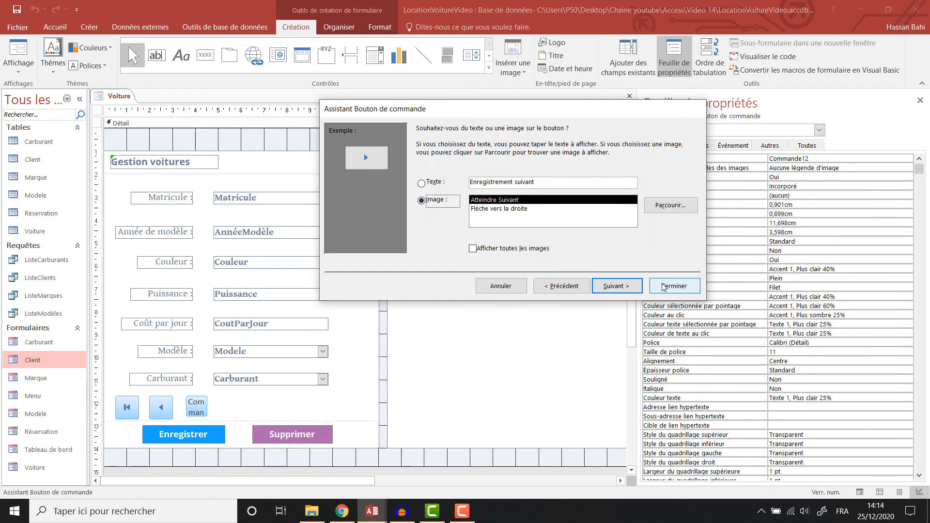
pyautogui.click(674, 286)
# Add a fourth command button beside the next-record button with the action Dernier enregistrement
pyautogui.click(205, 55)
pyautogui.moveTo(233, 396); pyautogui.dragTo(260, 418)
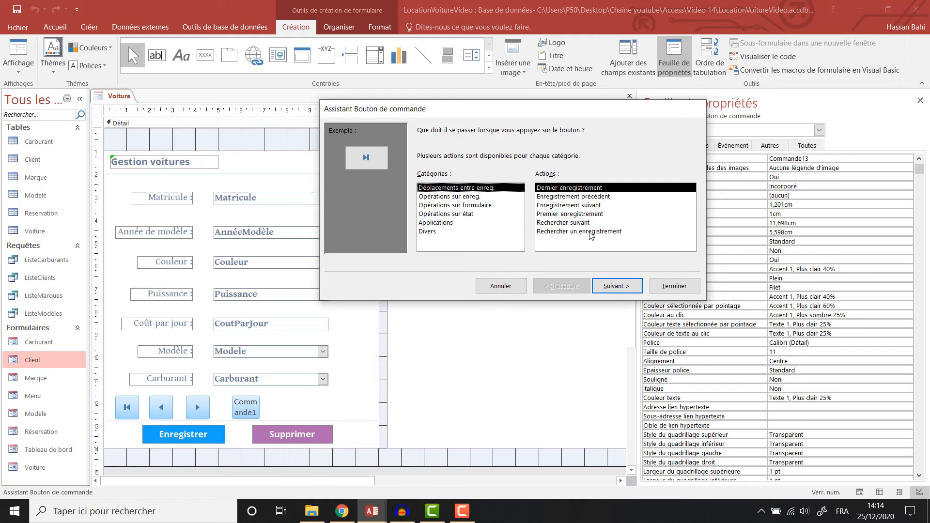
pyautogui.click(674, 286)
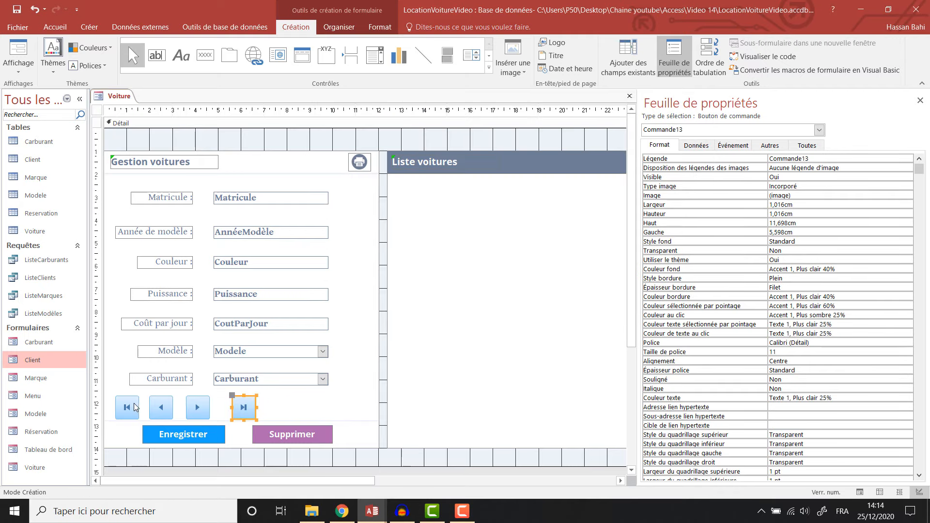
# Select the four record navigation buttons and reduce their height to about 0.8 cm
pyautogui.keyDown('shift'); pyautogui.click(162, 413); pyautogui.keyUp('shift')
pyautogui.keyDown('shift'); pyautogui.click(197, 408); pyautogui.keyUp('shift')
pyautogui.keyDown('shift'); pyautogui.click(127, 407); pyautogui.keyUp('shift')
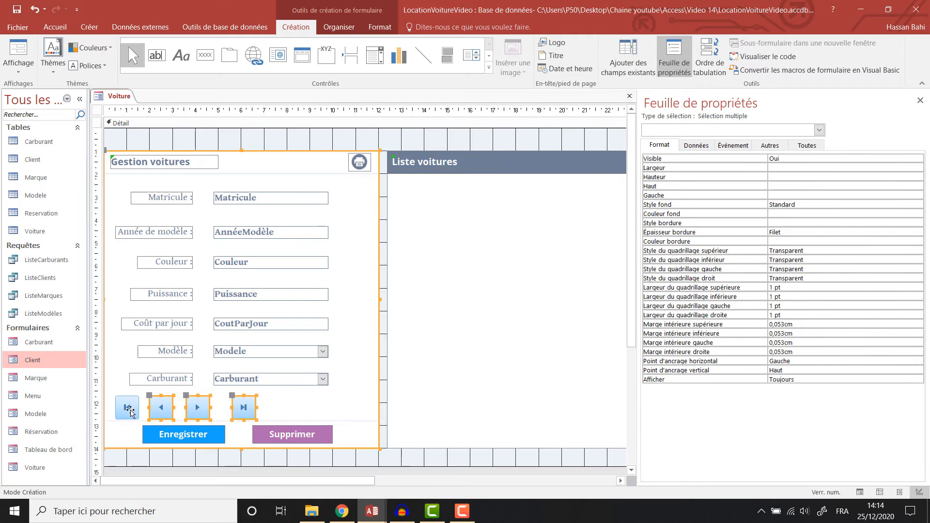
pyautogui.click(130, 476)
pyautogui.click(128, 409)
pyautogui.keyDown('shift'); pyautogui.click(161, 410); pyautogui.keyUp('shift')
pyautogui.keyDown('shift'); pyautogui.click(198, 410); pyautogui.keyUp('shift')
pyautogui.keyDown('shift'); pyautogui.click(246, 411); pyautogui.keyUp('shift')
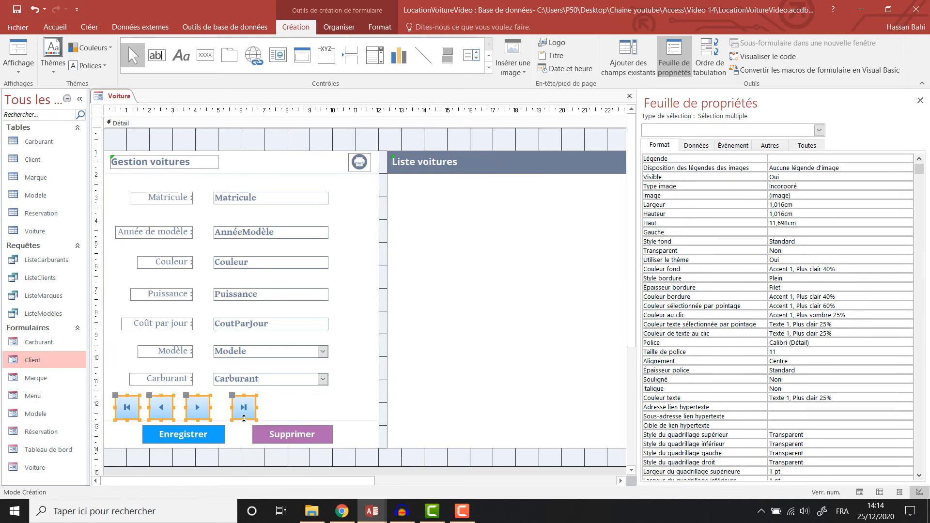
pyautogui.moveTo(244, 420); pyautogui.dragTo(244, 416)
# Make the fill and the outline of the four navigation buttons transparent
pyautogui.click(380, 27)
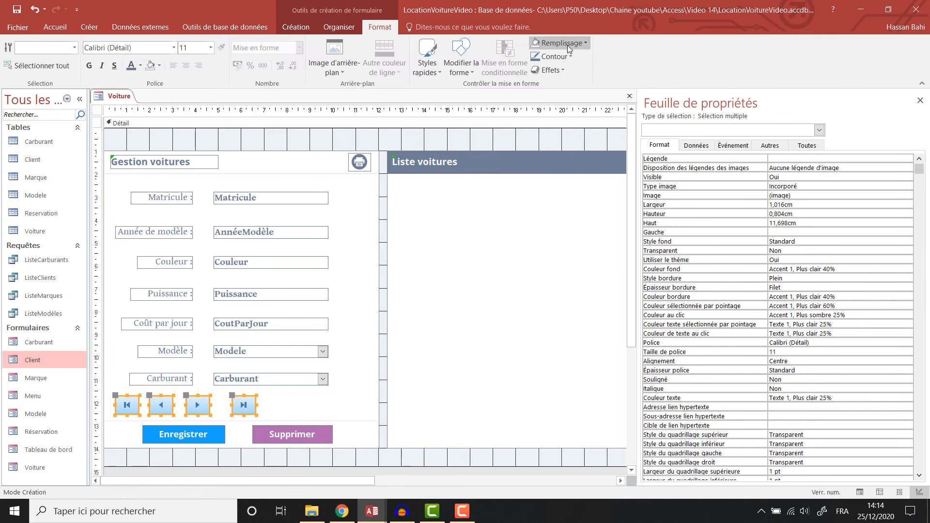
pyautogui.click(562, 44)
pyautogui.click(555, 241)
pyautogui.click(551, 57)
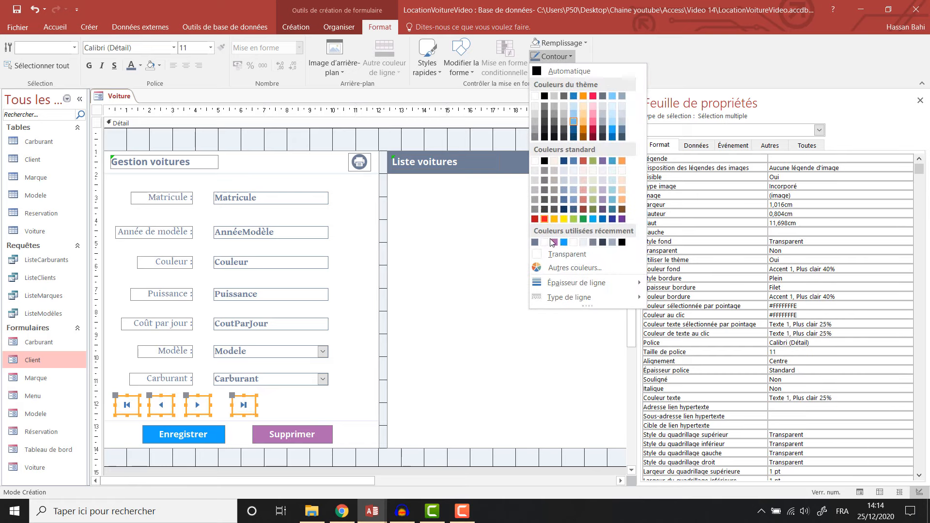
pyautogui.click(556, 253)
# Space the four navigation buttons evenly in the horizontal direction
pyautogui.click(339, 27)
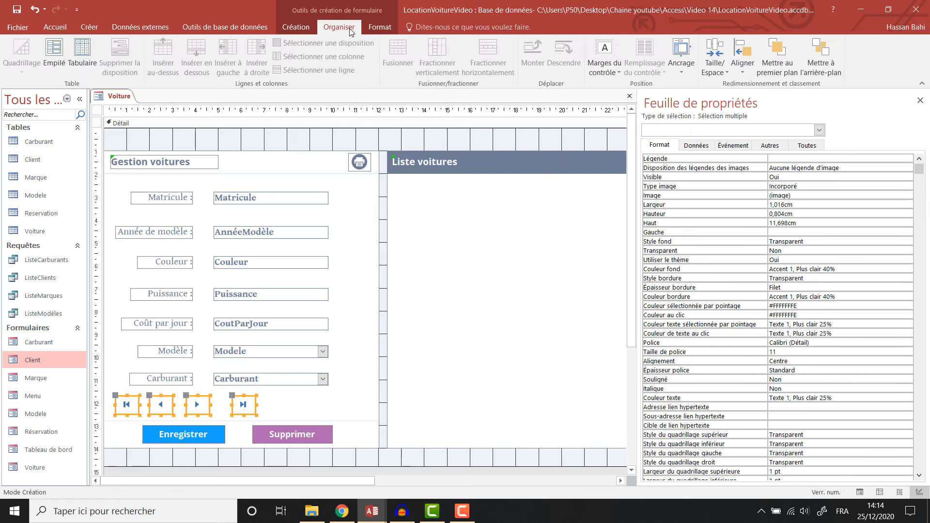
pyautogui.click(722, 73)
pyautogui.click(737, 218)
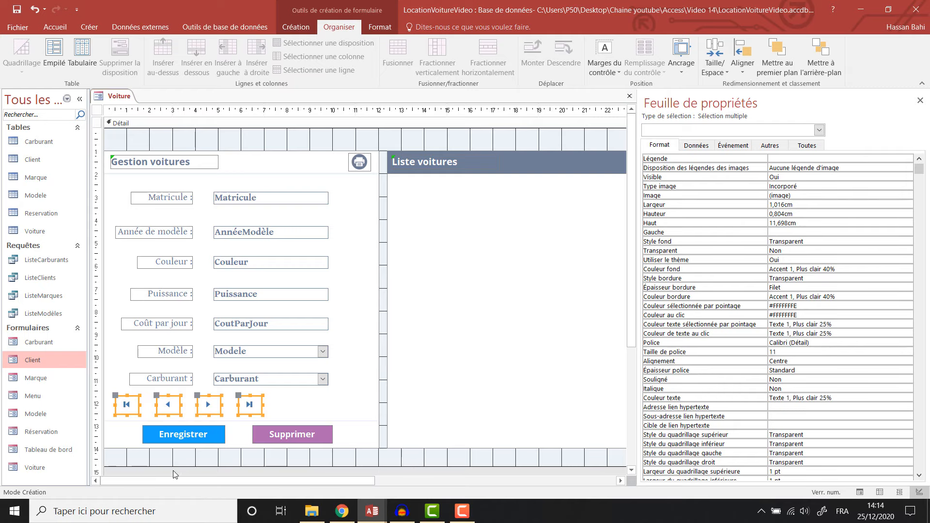
# Open the image builder for the first-record button's Image property
pyautogui.click(127, 404)
pyautogui.click(889, 197)
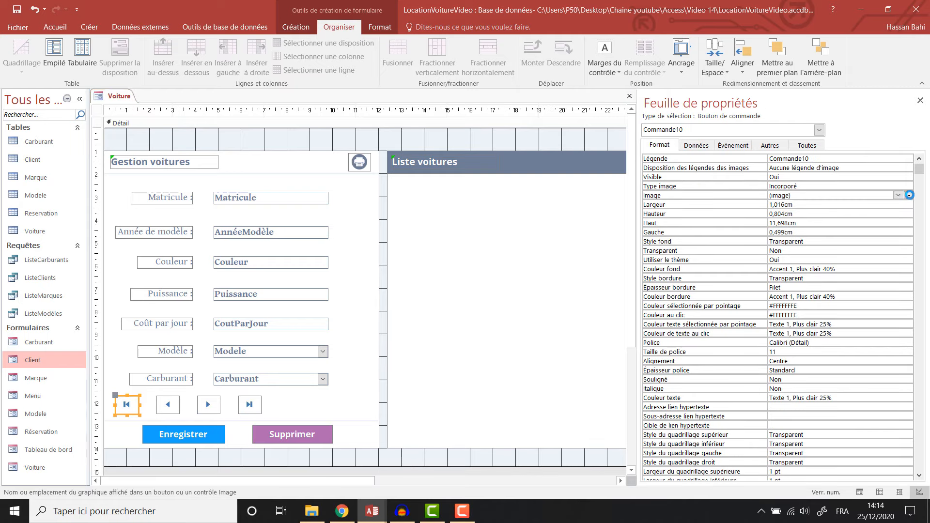
pyautogui.click(909, 196)
# Browse to the ImagesApp folder, show all file types and pick first.png for the first-record button
pyautogui.click(674, 188)
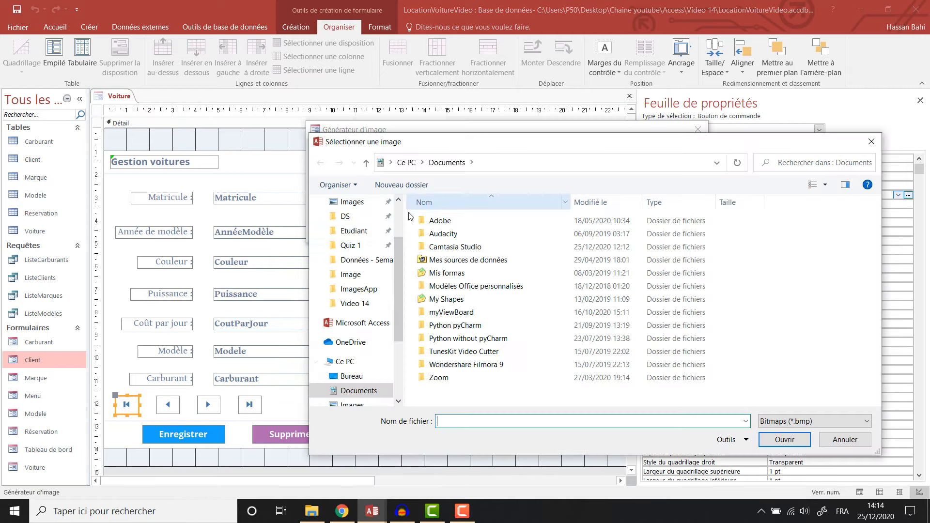
pyautogui.click(361, 288)
pyautogui.click(365, 303)
pyautogui.click(363, 288)
pyautogui.click(351, 274)
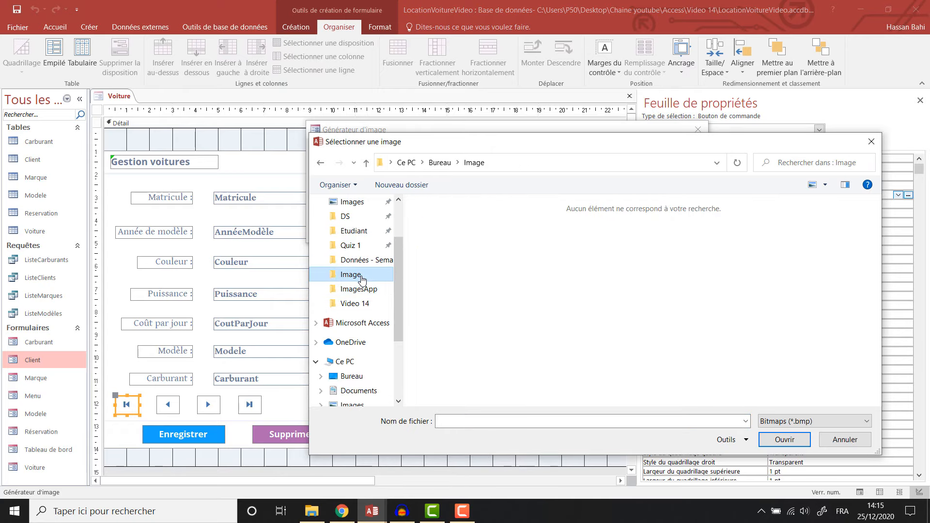
pyautogui.click(359, 289)
pyautogui.click(814, 421)
pyautogui.click(775, 455)
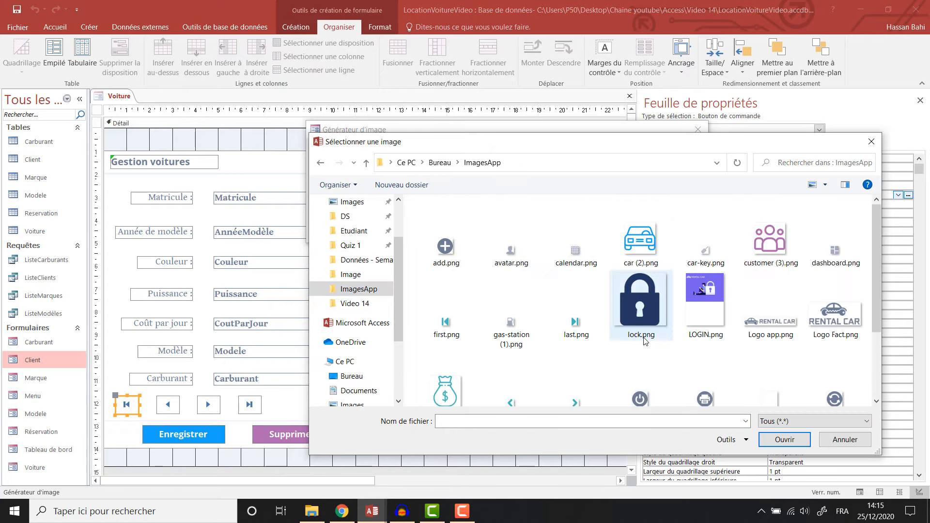
pyautogui.doubleClick(446, 325)
# Set the first-record button's image to first.png from the ImagesApp folder, listing all file types
pyautogui.click(684, 188)
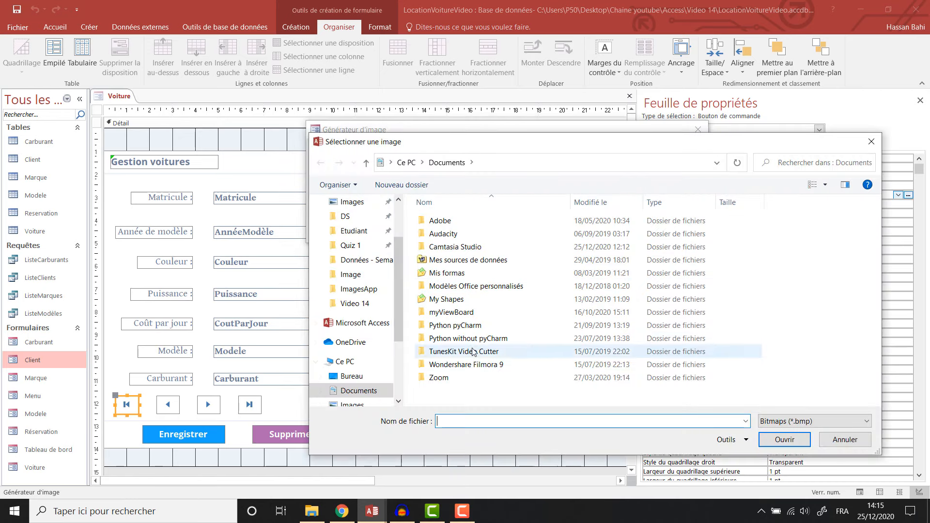
pyautogui.click(359, 289)
pyautogui.click(815, 421)
pyautogui.click(775, 454)
pyautogui.click(446, 325)
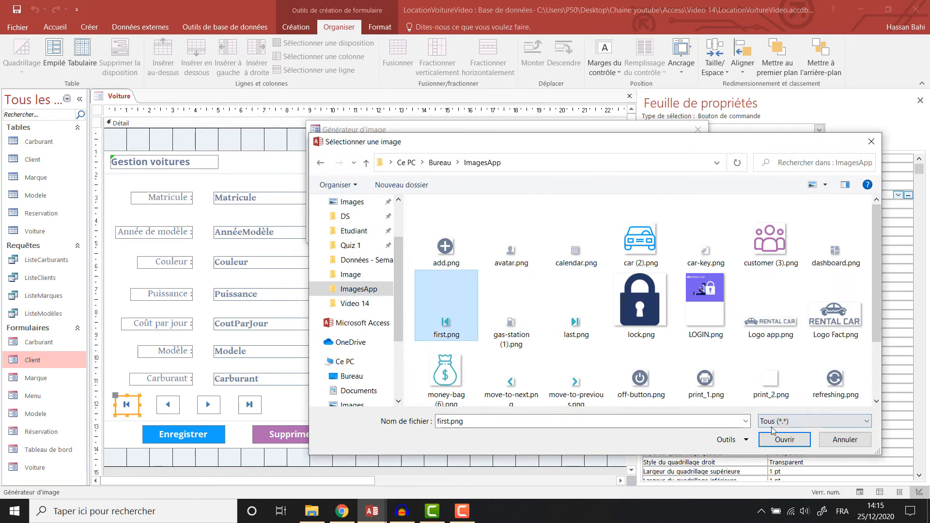
pyautogui.click(785, 440)
pyautogui.click(675, 152)
# Set the last-record button's image to last.png from the ImagesApp folder
pyautogui.click(249, 405)
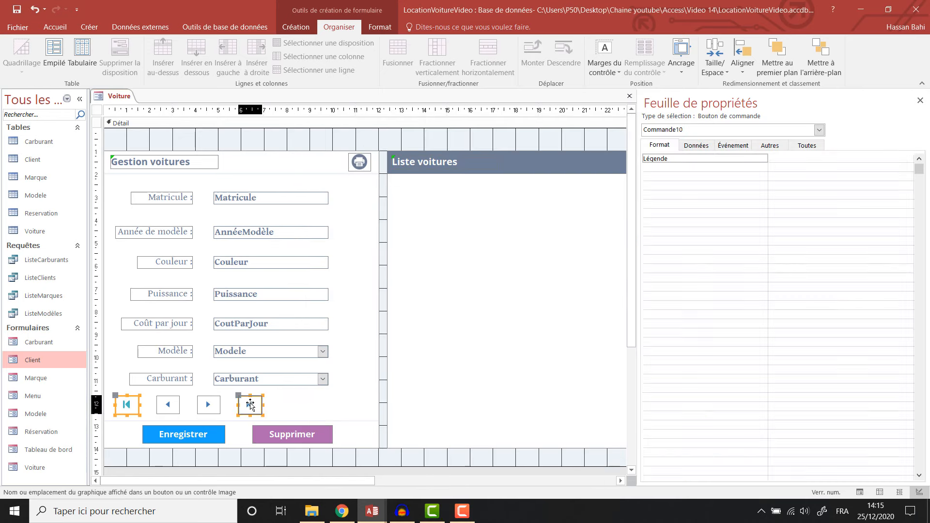
pyautogui.click(909, 196)
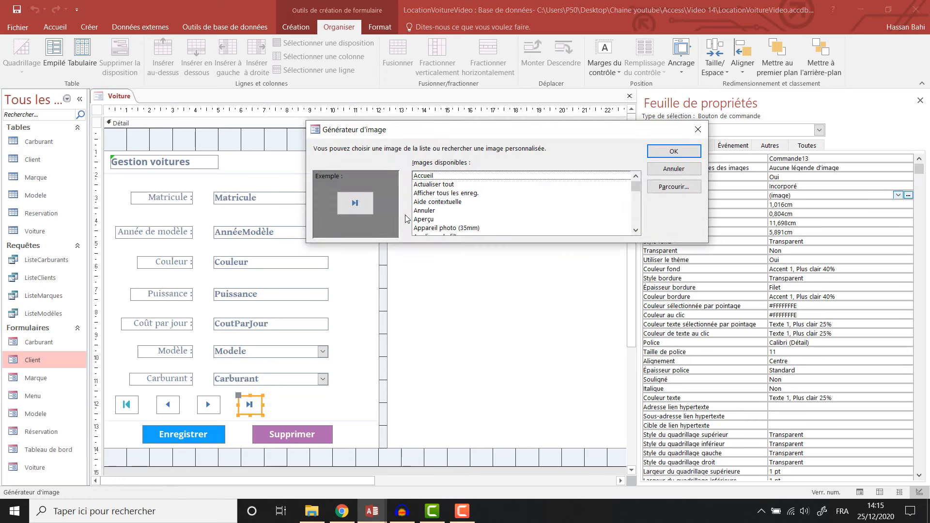
pyautogui.click(673, 186)
pyautogui.click(814, 422)
pyautogui.click(803, 453)
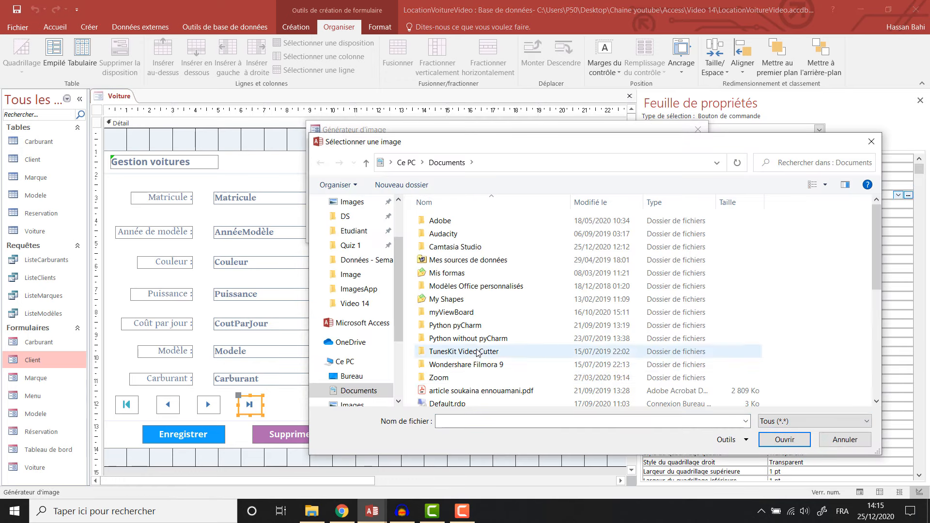
pyautogui.click(358, 289)
pyautogui.click(580, 328)
pyautogui.click(771, 436)
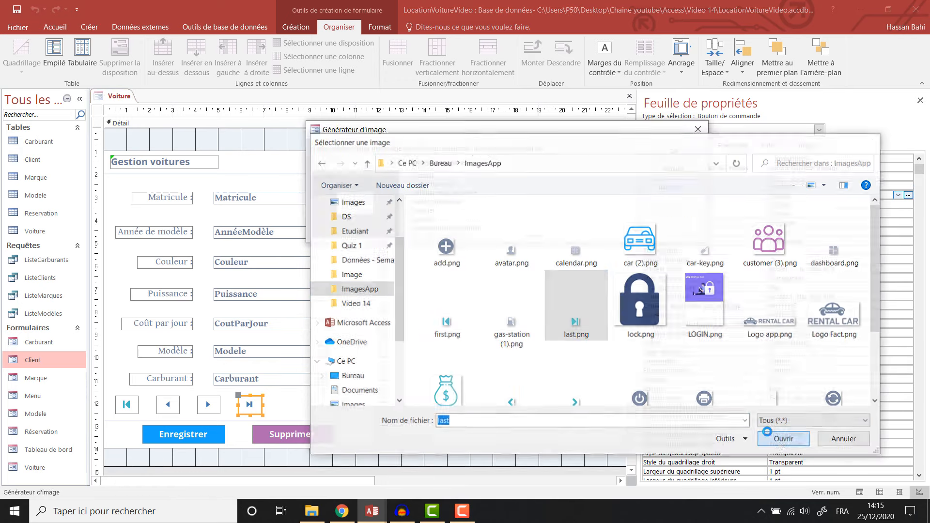
pyautogui.click(673, 152)
# Set the previous-record button's image to move-to-next.png from the ImagesApp folder
pyautogui.click(168, 406)
pyautogui.click(908, 195)
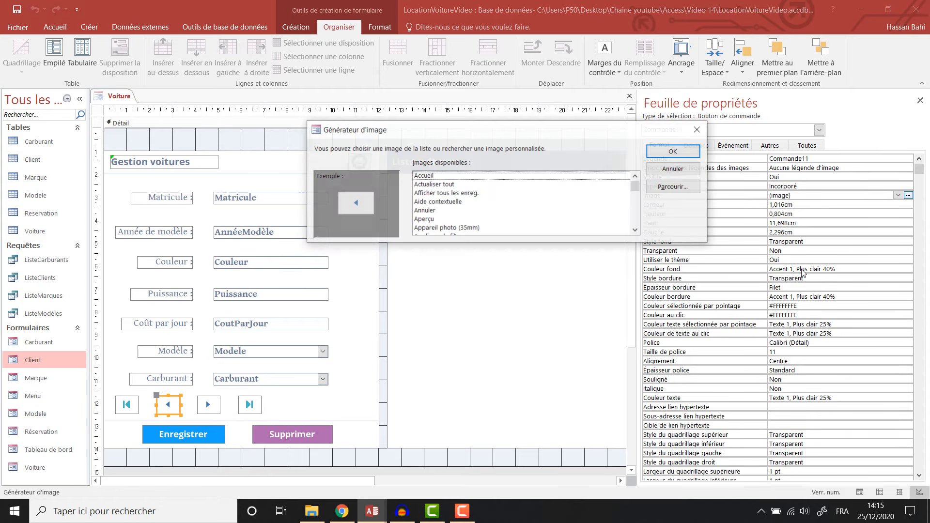
pyautogui.click(676, 187)
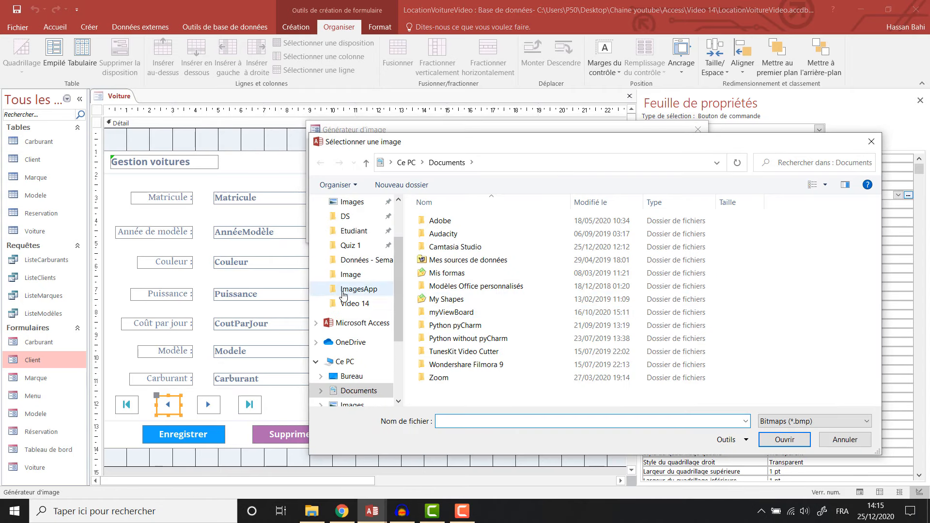
pyautogui.click(356, 303)
pyautogui.click(359, 290)
pyautogui.click(361, 275)
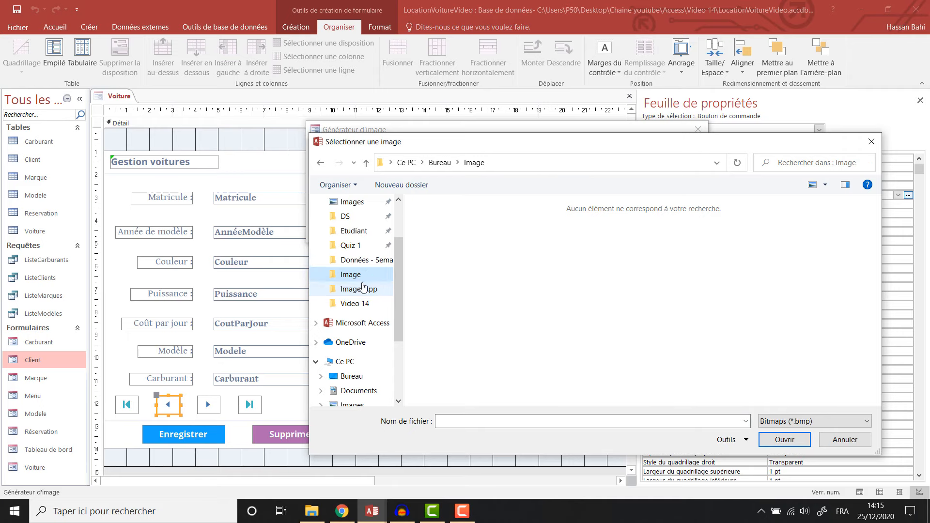
pyautogui.click(359, 289)
pyautogui.click(814, 421)
pyautogui.click(814, 447)
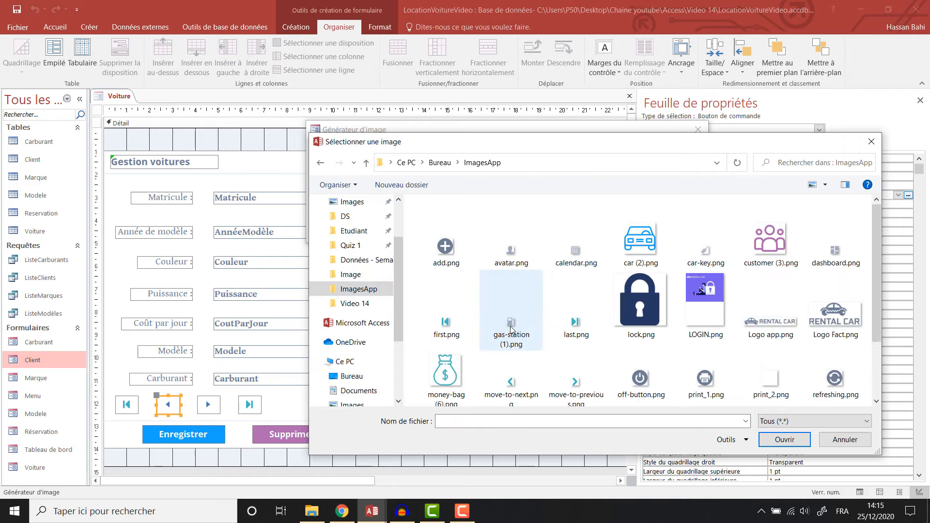
pyautogui.click(511, 383)
pyautogui.press('Return')
pyautogui.press('Return')
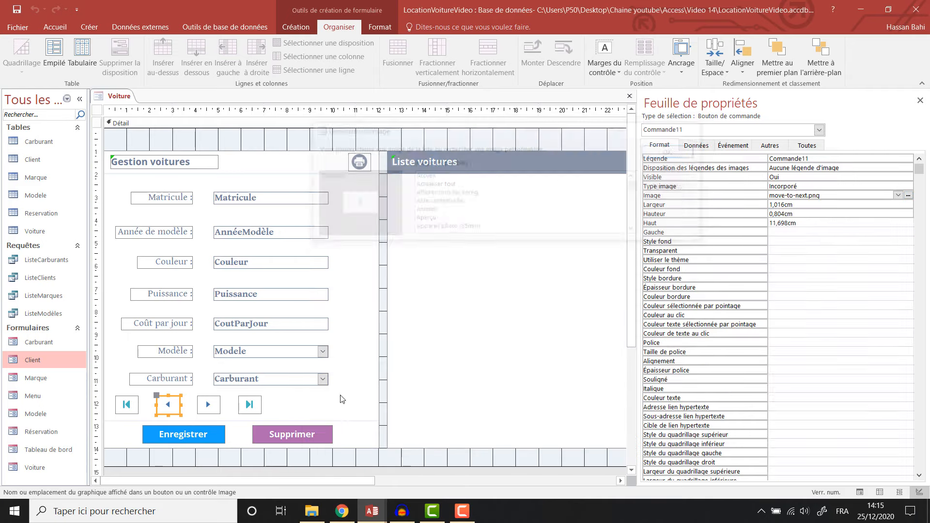
# Set the next-record button's image to move-to-previous.png from the ImagesApp folder, listing all file types
pyautogui.press('Tab')
pyautogui.click(909, 196)
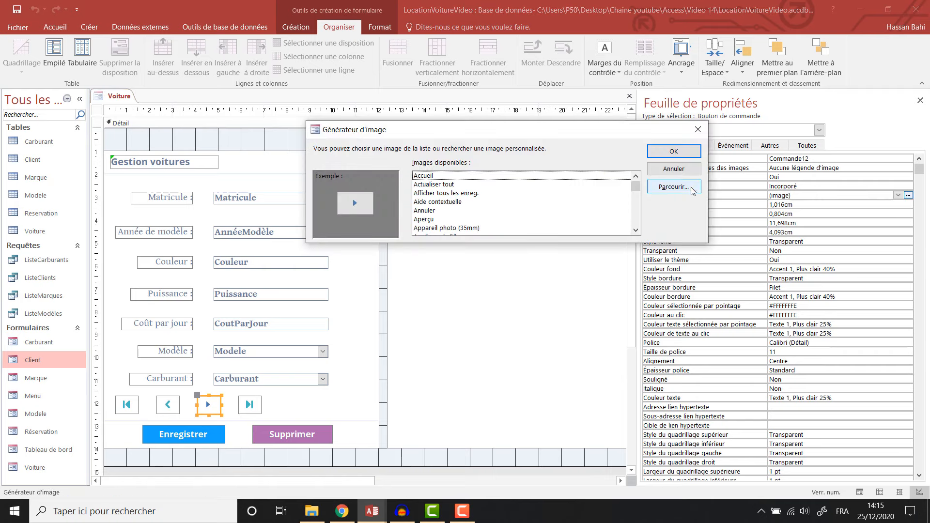
pyautogui.click(674, 187)
pyautogui.click(359, 289)
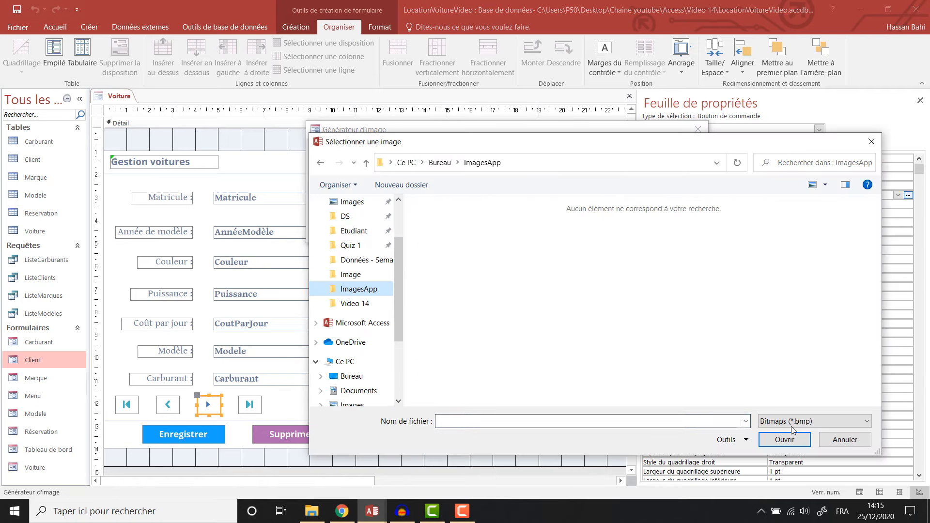
pyautogui.click(814, 421)
pyautogui.click(795, 456)
pyautogui.click(576, 383)
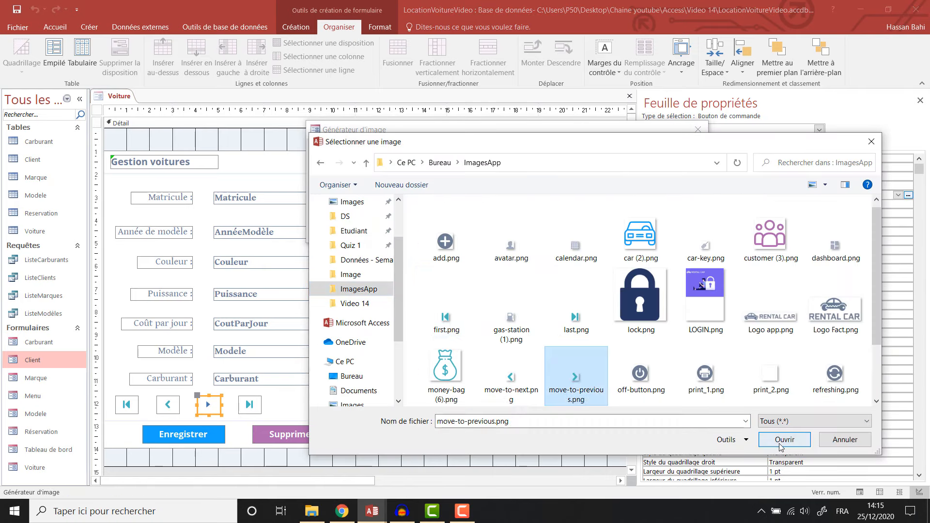
pyautogui.click(785, 439)
pyautogui.press('Return')
# Select the four record navigation buttons together and shift them right so they are centred above the Enregistrer and Supprimer buttons
pyautogui.keyDown('shift'); pyautogui.click(127, 405); pyautogui.keyUp('shift')
pyautogui.keyDown('shift'); pyautogui.click(168, 404); pyautogui.keyUp('shift')
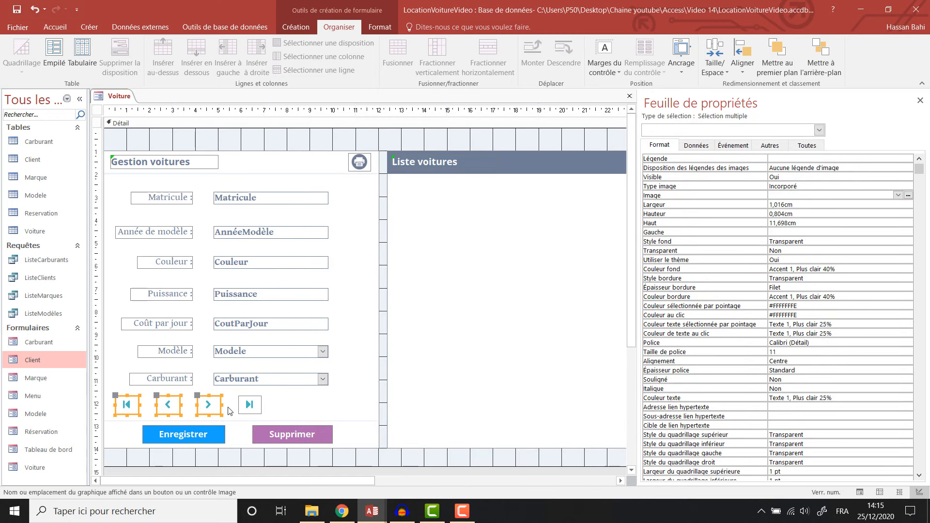
pyautogui.moveTo(250, 408); pyautogui.dragTo(293, 409)
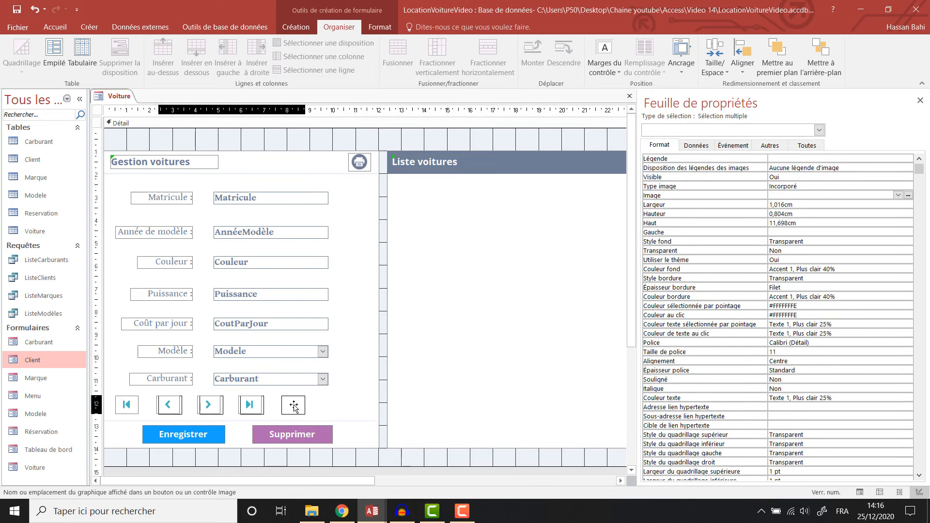
pyautogui.click(334, 172)
# Draw a command button about 0.8 cm square in the Gestion voitures header and assign it the action Ajouter un nouvel enregistrement
pyautogui.click(297, 26)
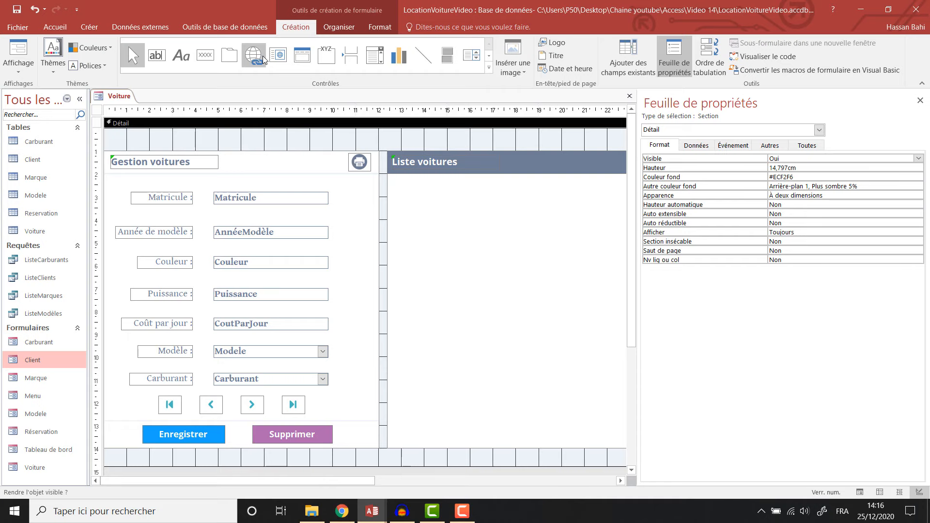
pyautogui.click(206, 55)
pyautogui.moveTo(275, 156); pyautogui.dragTo(294, 174)
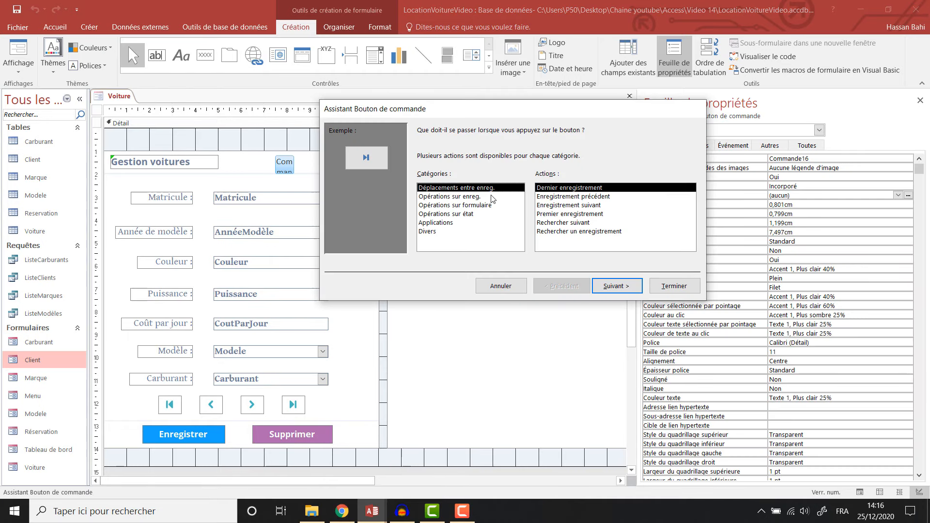
pyautogui.click(468, 205)
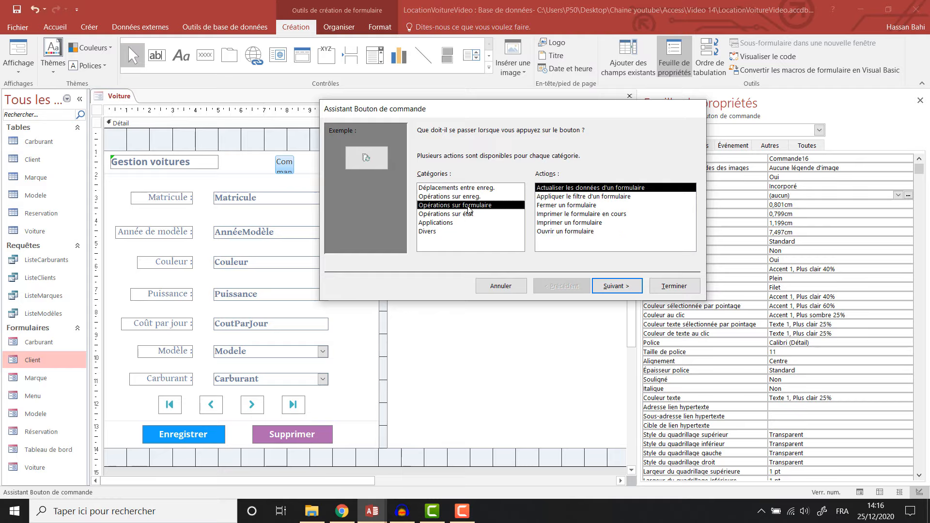
pyautogui.click(456, 197)
pyautogui.click(626, 292)
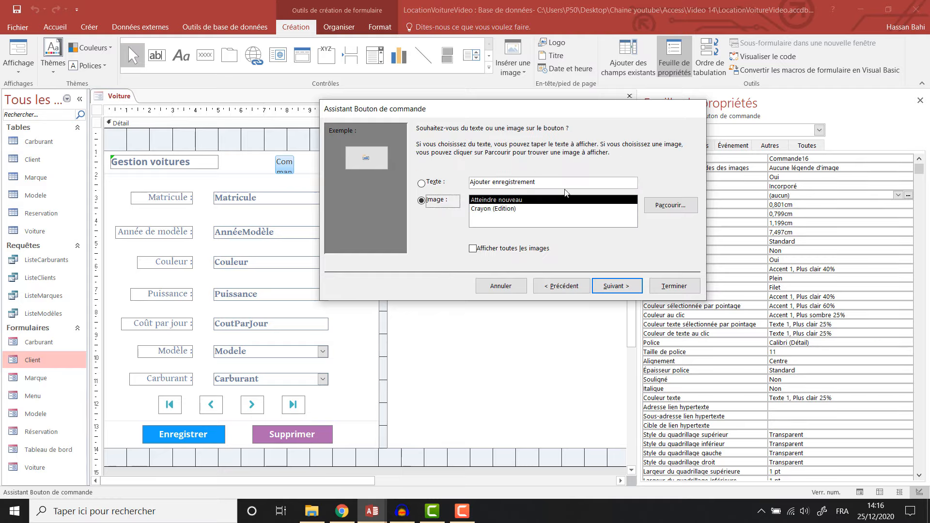
# Use add.png from the ImagesApp folder as the add-record button's image and finish the button wizard
pyautogui.click(671, 205)
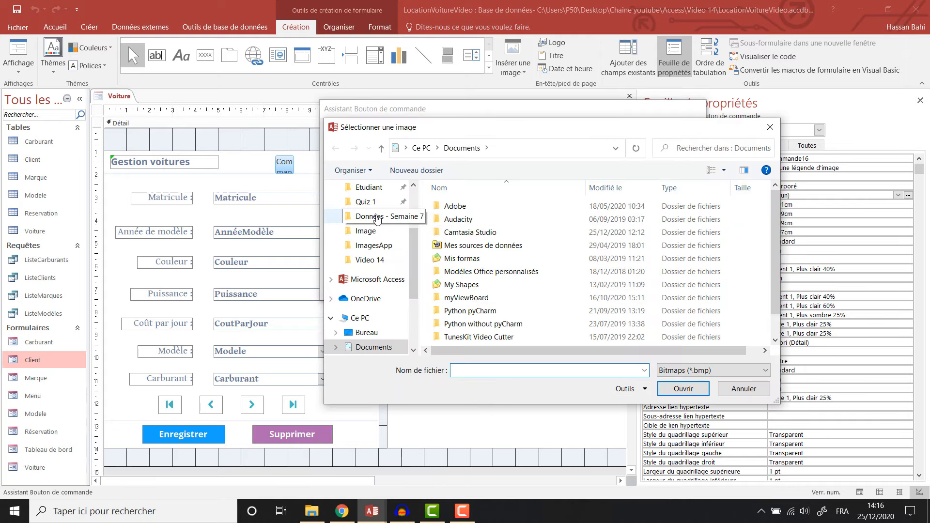
pyautogui.click(374, 245)
pyautogui.click(680, 370)
pyautogui.click(705, 403)
pyautogui.click(458, 240)
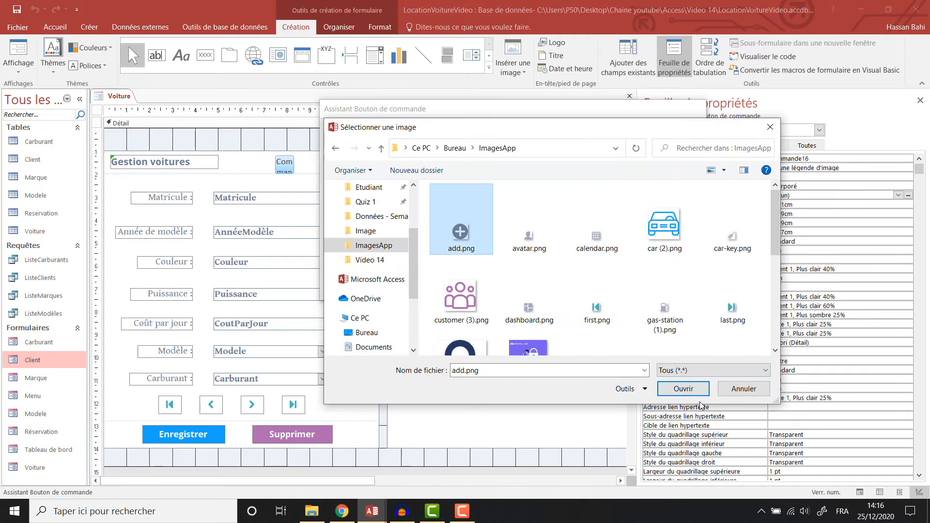
pyautogui.click(684, 392)
pyautogui.click(688, 287)
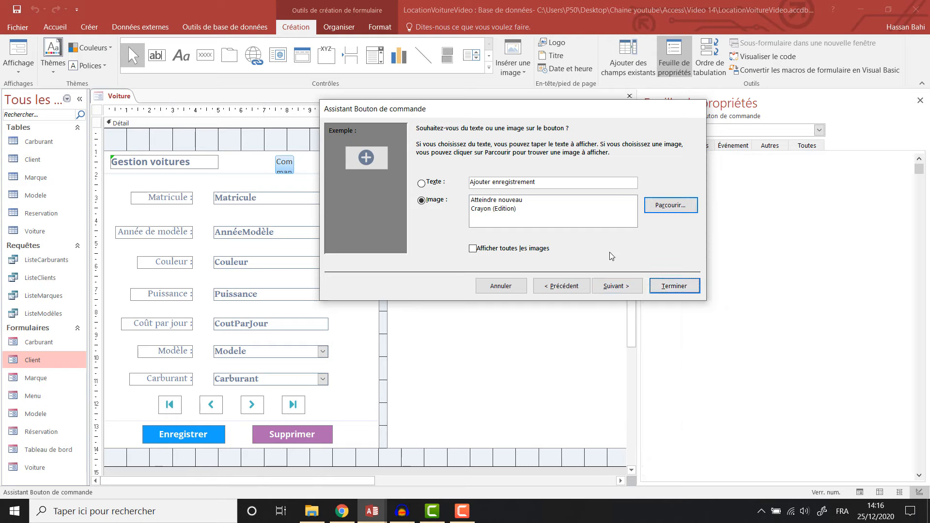
# Draw a second header button about 0.8 by 0.7 cm beside the add button with the action Actualiser les données d'un formulaire
pyautogui.moveTo(302, 154); pyautogui.dragTo(323, 170)
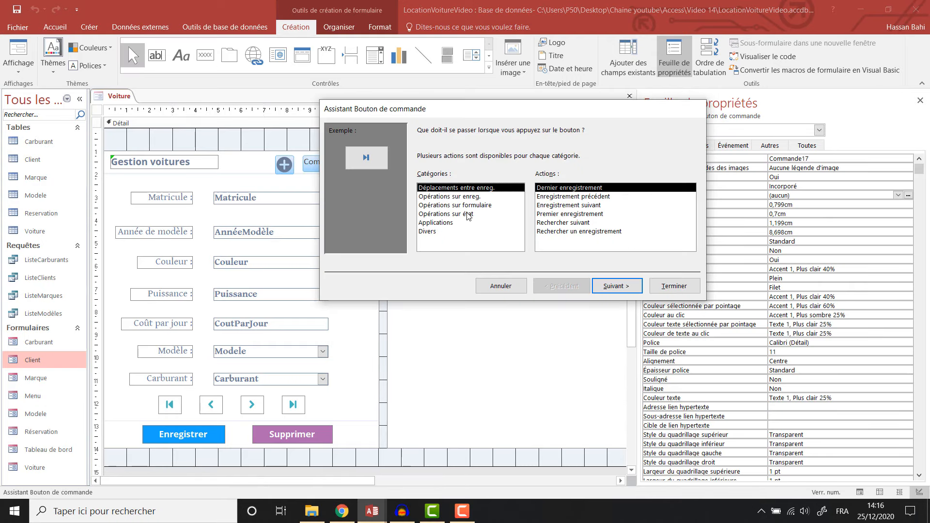
pyautogui.click(468, 206)
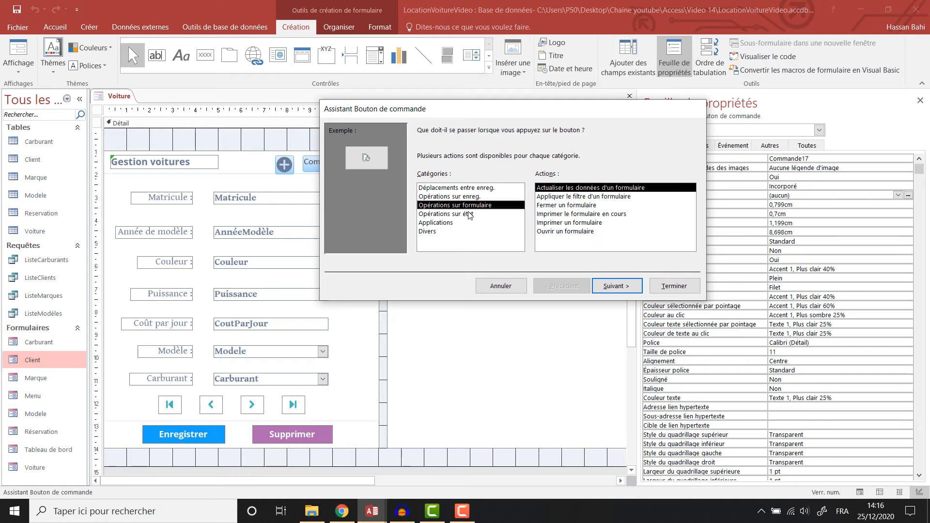
pyautogui.click(615, 286)
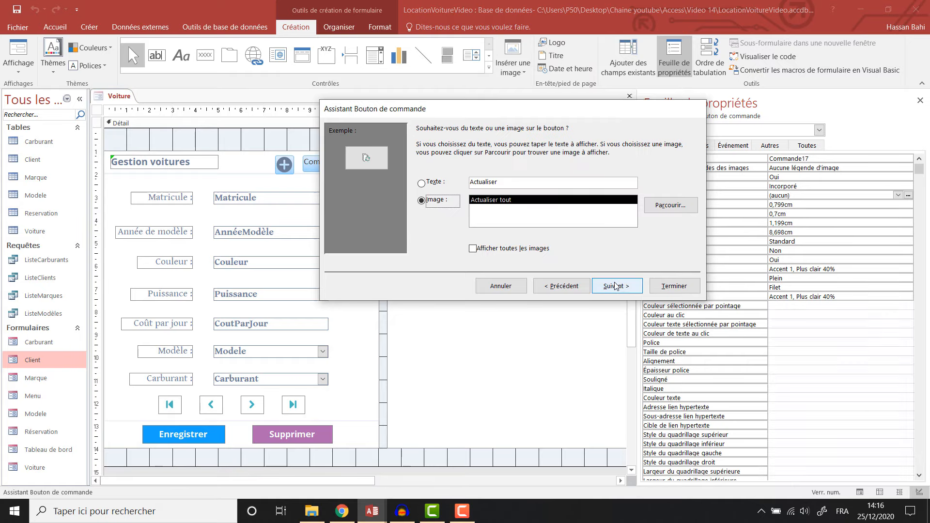
# Use refreshing.png from the ImagesApp folder as the refresh button's image and finish the button wizard
pyautogui.click(671, 206)
pyautogui.click(374, 245)
pyautogui.click(713, 370)
pyautogui.click(679, 405)
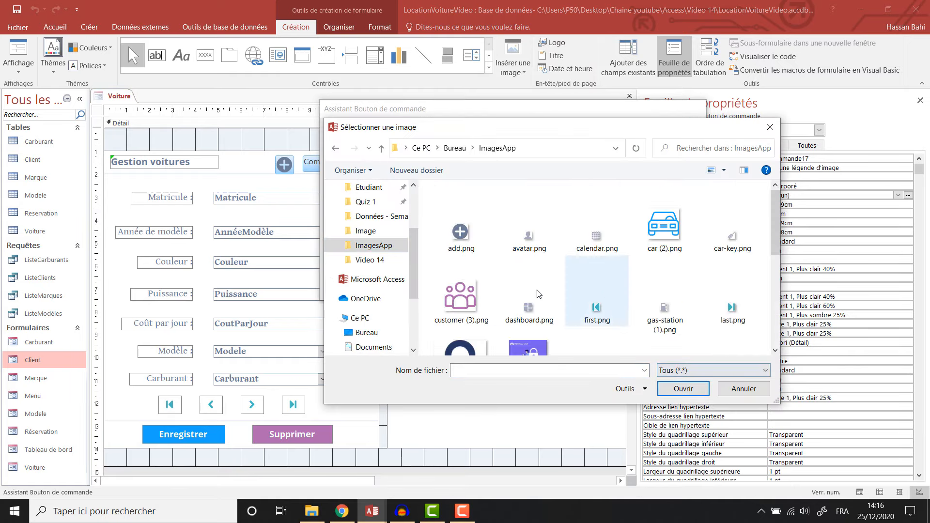
pyautogui.scroll(-3, 712, 283)
pyautogui.scroll(3, 701, 277)
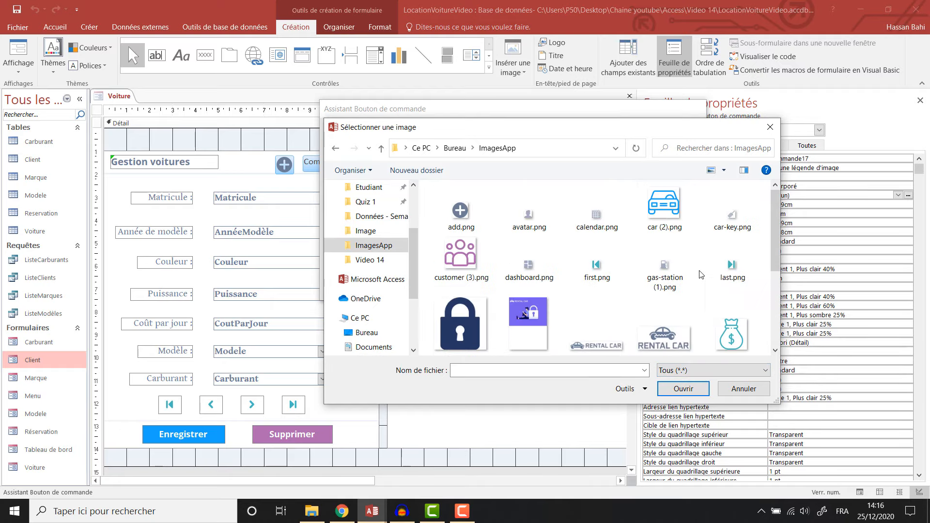
pyautogui.scroll(-5, 702, 274)
pyautogui.click(461, 313)
pyautogui.click(683, 388)
pyautogui.click(617, 286)
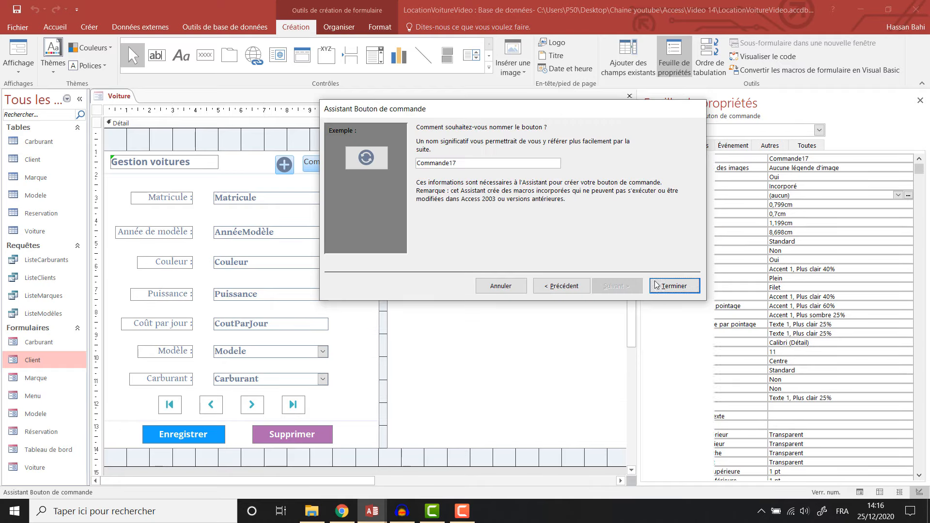
pyautogui.click(656, 285)
# Draw a header button about 0.8 by 0.6 cm between the refresh and print buttons with the action Rechercher un enregistrement
pyautogui.moveTo(329, 158); pyautogui.dragTo(345, 172)
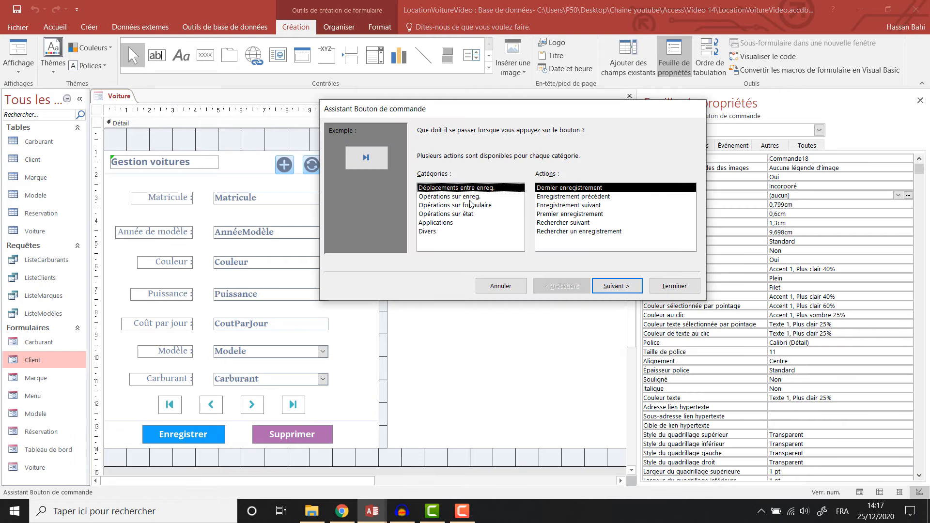
pyautogui.moveTo(430, 107); pyautogui.dragTo(450, 112)
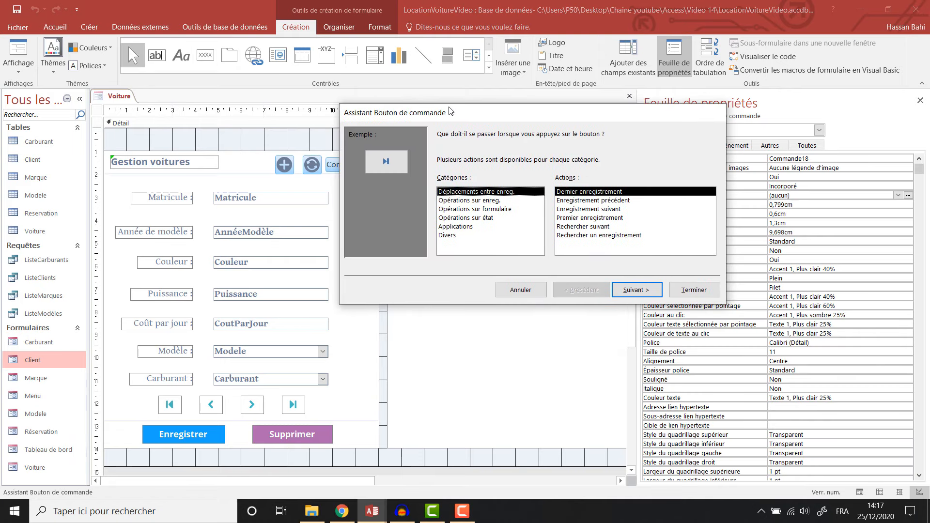
pyautogui.click(471, 201)
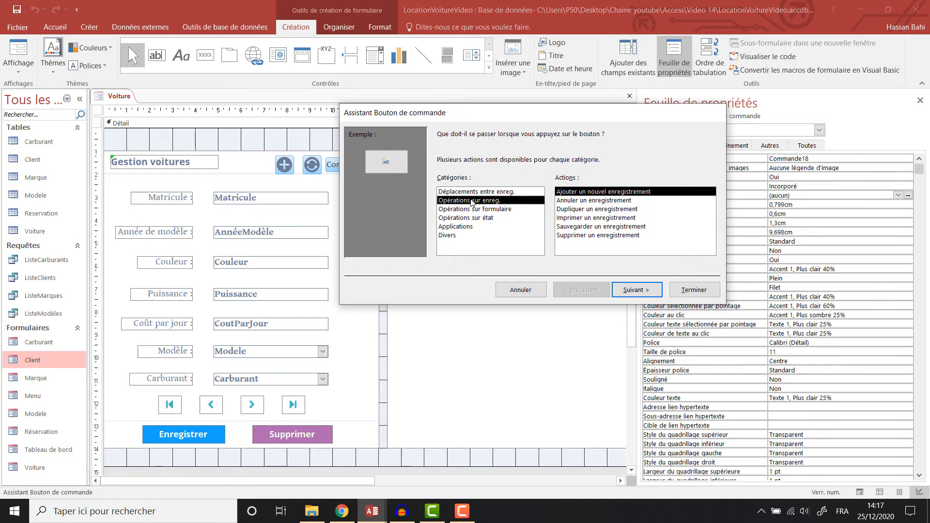
pyautogui.click(504, 192)
pyautogui.click(616, 235)
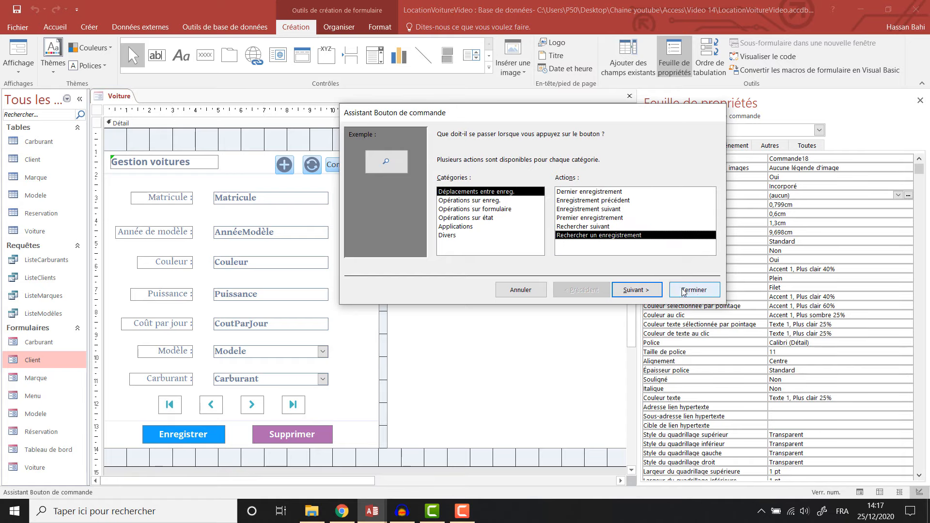
pyautogui.click(636, 290)
# Use search.png from the ImagesApp folder as the search button's image and finish the button wizard
pyautogui.click(664, 209)
pyautogui.click(394, 249)
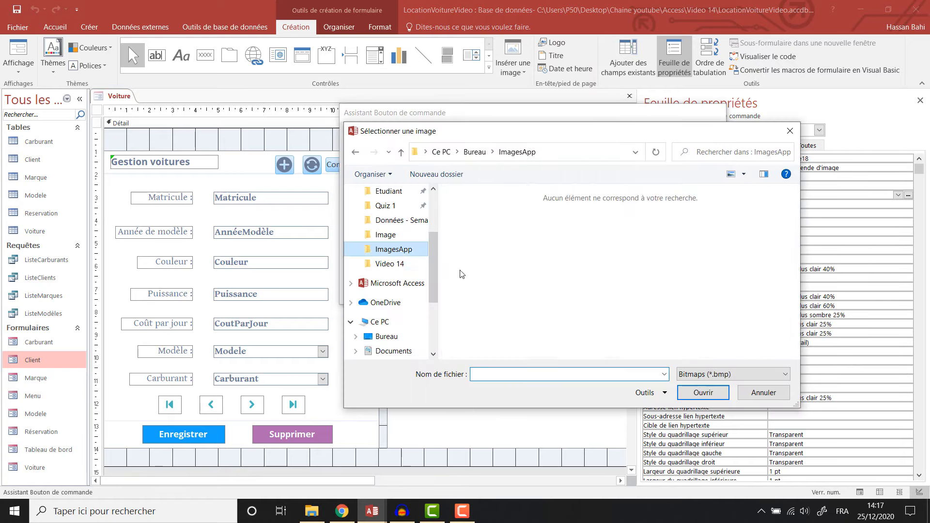
pyautogui.click(733, 374)
pyautogui.click(716, 407)
pyautogui.scroll(-3, 564, 339)
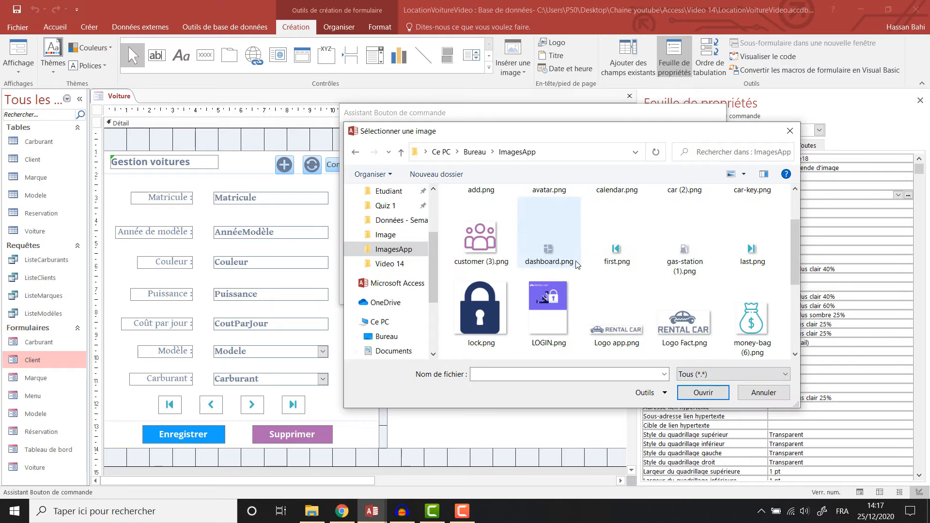
pyautogui.click(558, 334)
pyautogui.click(688, 393)
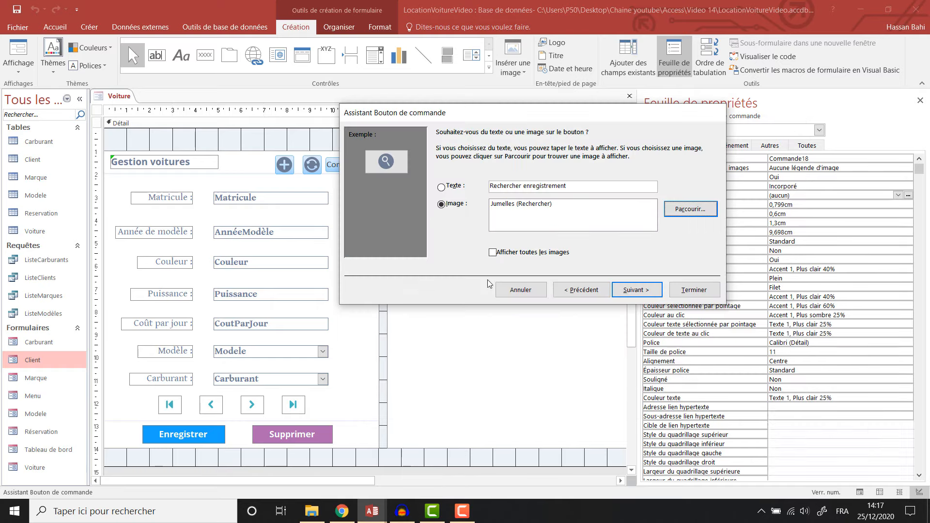
pyautogui.click(636, 290)
pyautogui.click(674, 290)
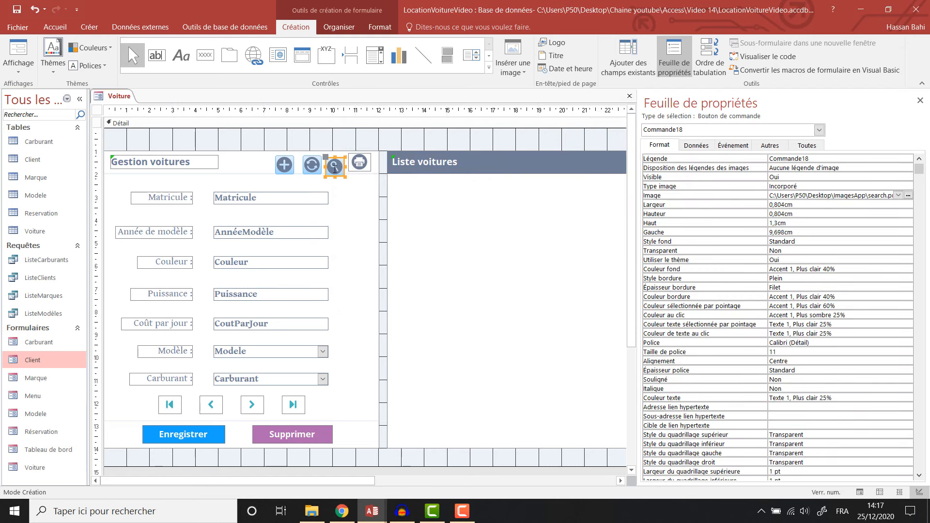
# Give the add, refresh, search and print buttons of the Gestion voitures header a transparent fill and a transparent outline
pyautogui.keyDown('shift'); pyautogui.click(312, 166); pyautogui.keyUp('shift')
pyautogui.keyDown('shift'); pyautogui.click(284, 165); pyautogui.keyUp('shift')
pyautogui.keyDown('shift'); pyautogui.click(359, 162); pyautogui.keyUp('shift')
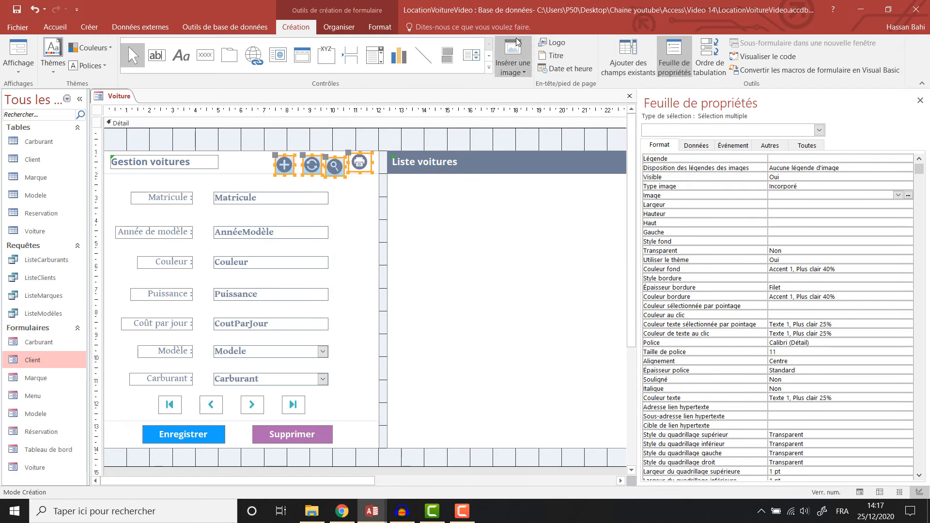
pyautogui.click(380, 27)
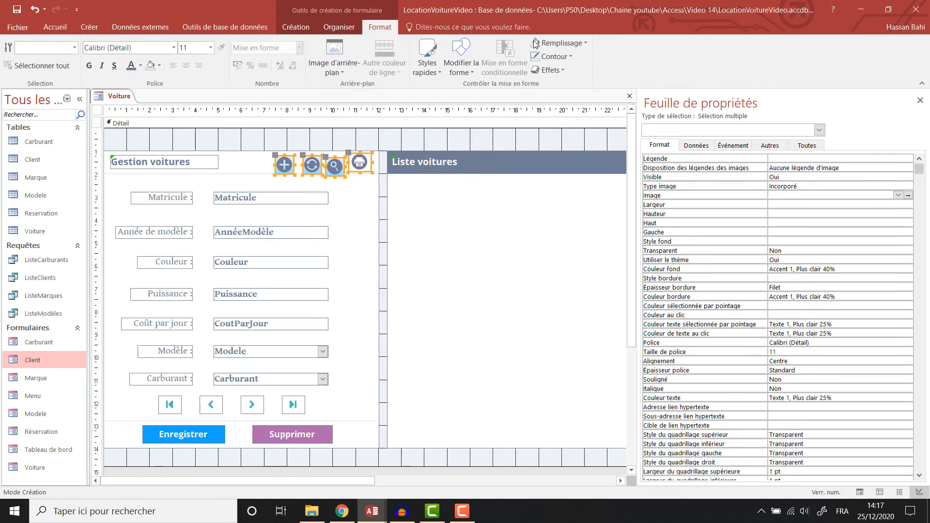
pyautogui.click(581, 43)
pyautogui.click(581, 43)
pyautogui.click(581, 43)
pyautogui.click(568, 241)
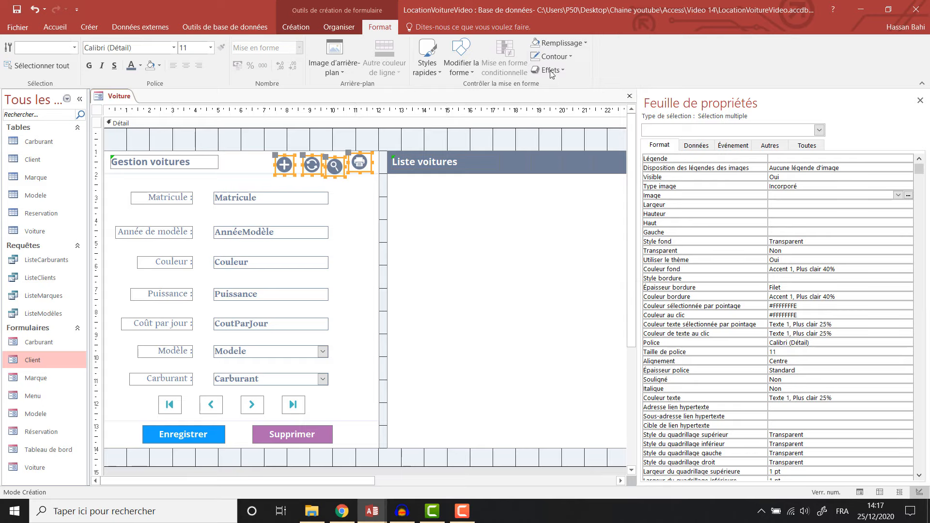
pyautogui.click(568, 57)
pyautogui.click(577, 254)
# Align the four Gestion voitures header buttons by their top edges and increase their horizontal spacing once
pyautogui.click(339, 28)
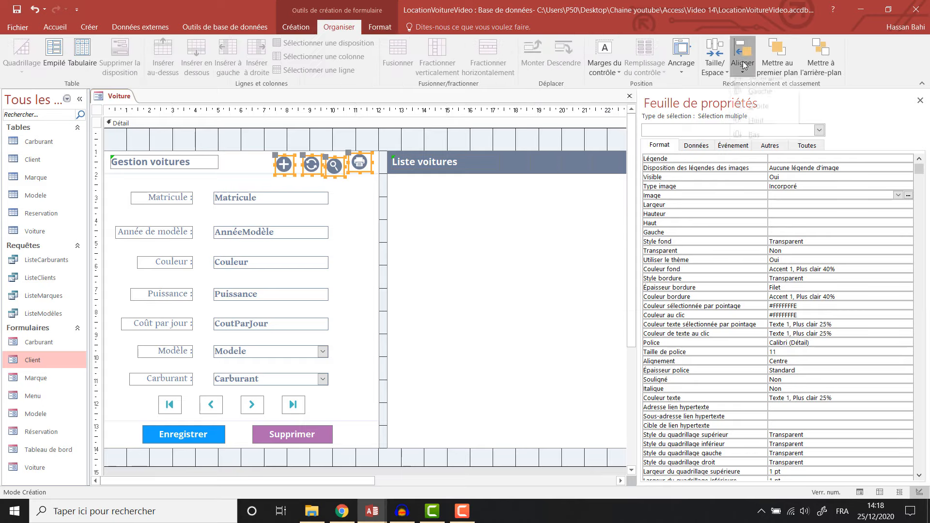
pyautogui.click(744, 63)
pyautogui.click(755, 130)
pyautogui.click(715, 63)
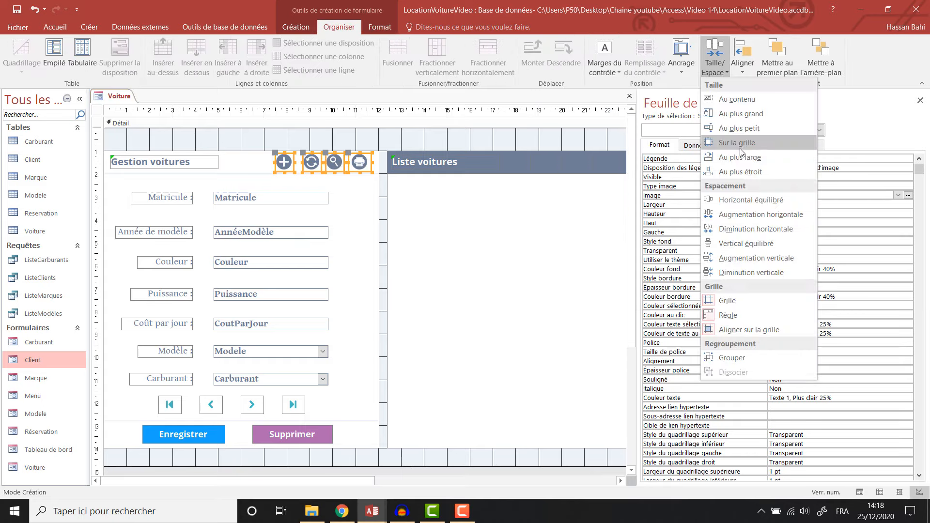
pyautogui.click(741, 216)
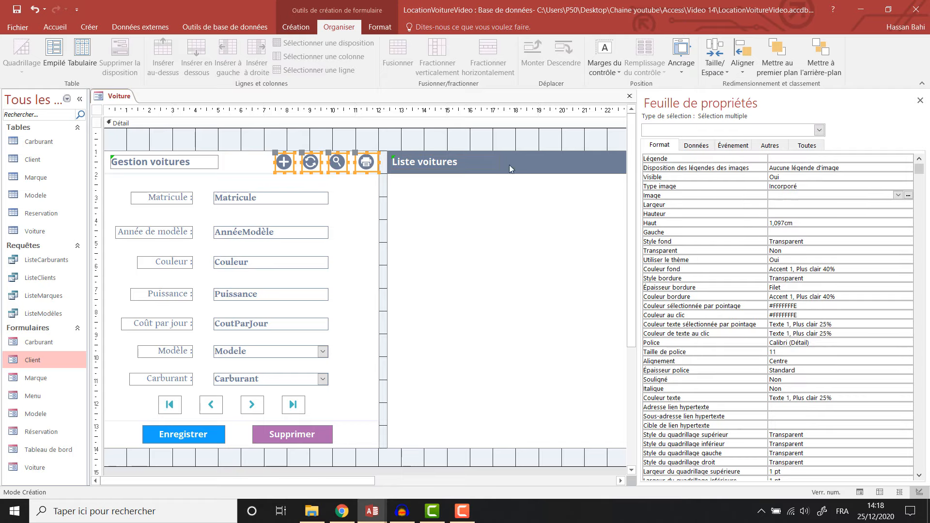
pyautogui.click(417, 131)
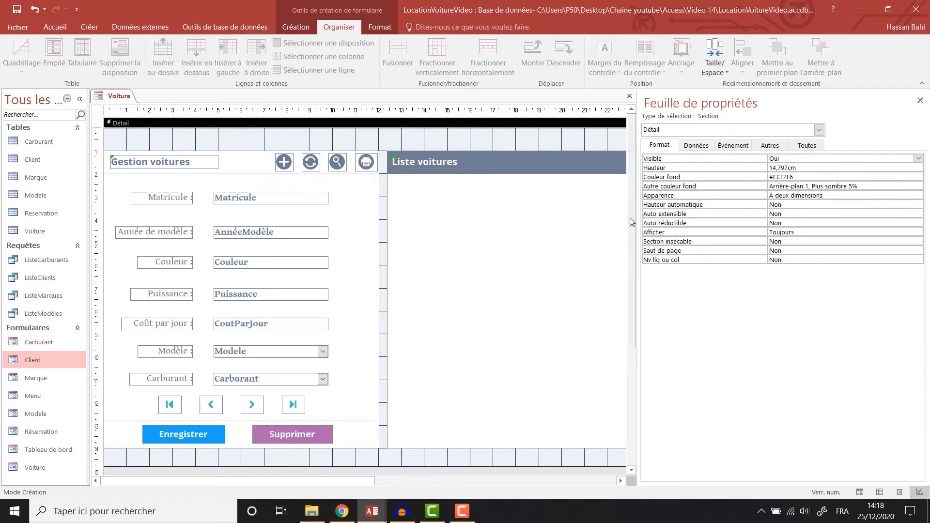
# Create a new query in design view containing the Marque, Modele and Voiture tables
pyautogui.moveTo(638, 214); pyautogui.dragTo(784, 214)
pyautogui.click(737, 217)
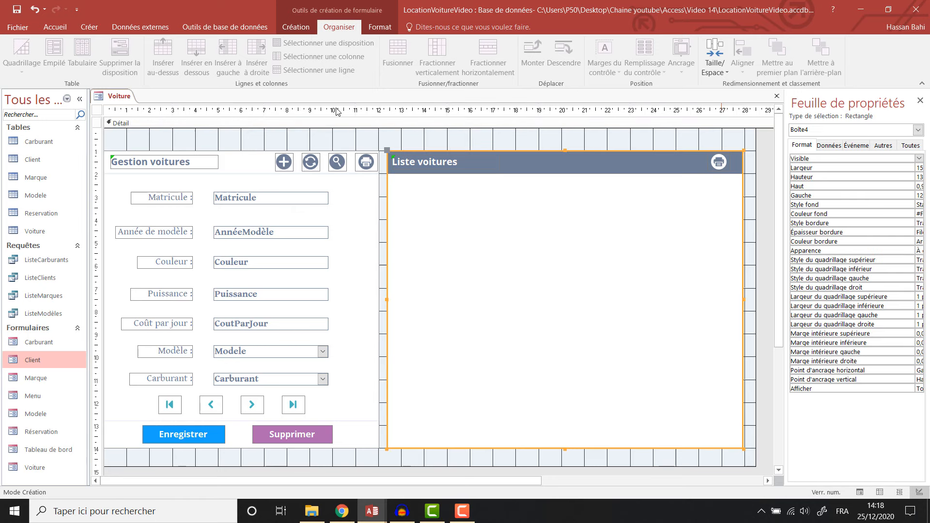
pyautogui.click(295, 26)
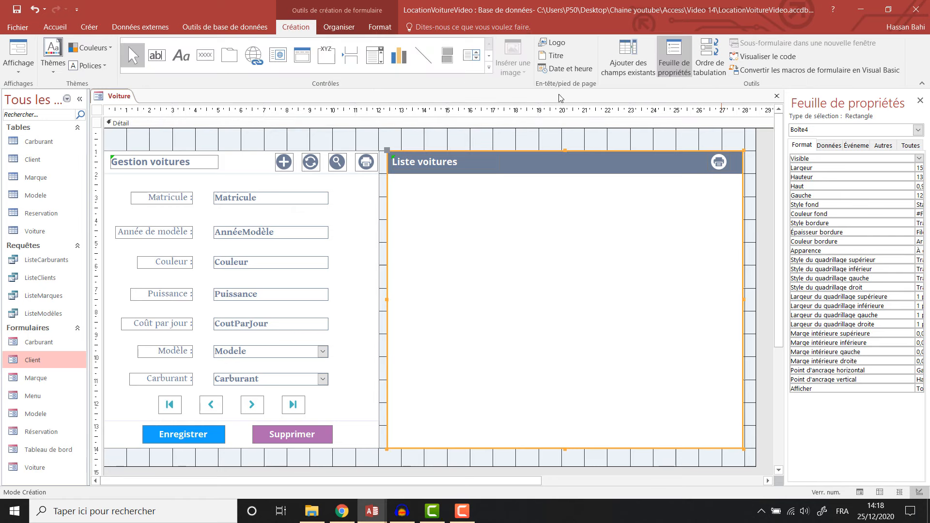
pyautogui.click(89, 26)
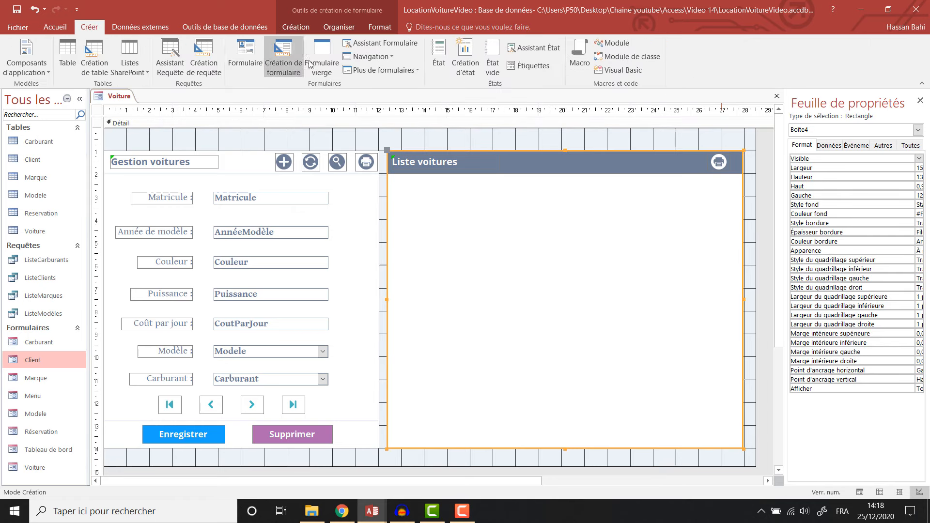
pyautogui.click(198, 62)
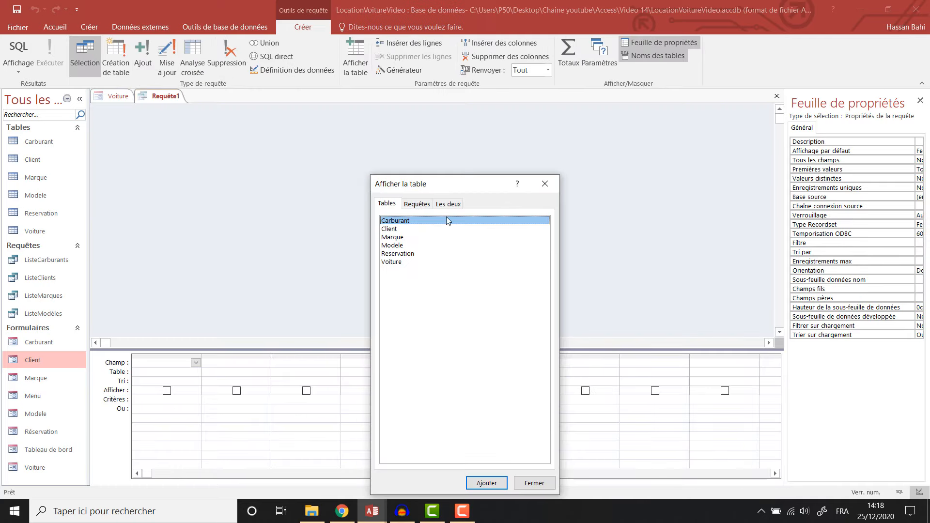
pyautogui.click(395, 262)
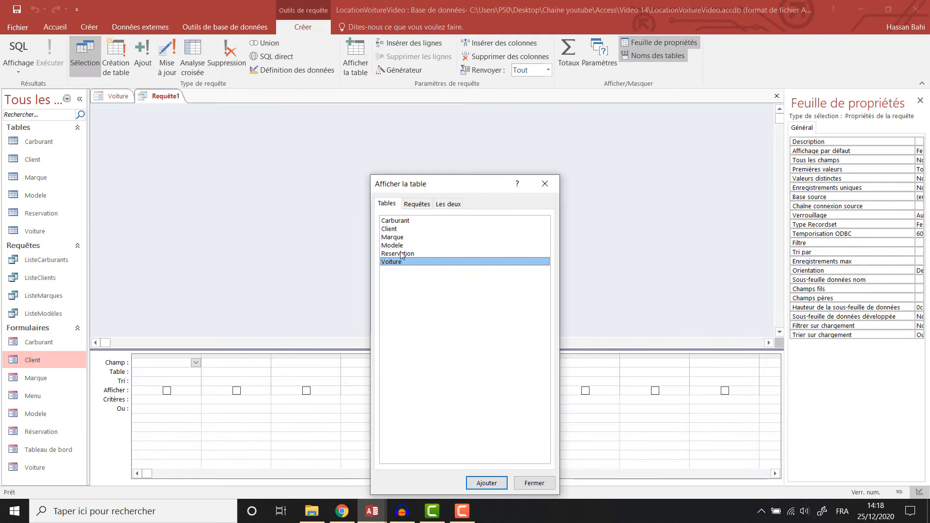
pyautogui.keyDown('ctrl'); pyautogui.click(395, 237); pyautogui.keyUp('ctrl')
pyautogui.keyDown('ctrl'); pyautogui.click(395, 245); pyautogui.keyUp('ctrl')
pyautogui.click(487, 483)
pyautogui.click(545, 183)
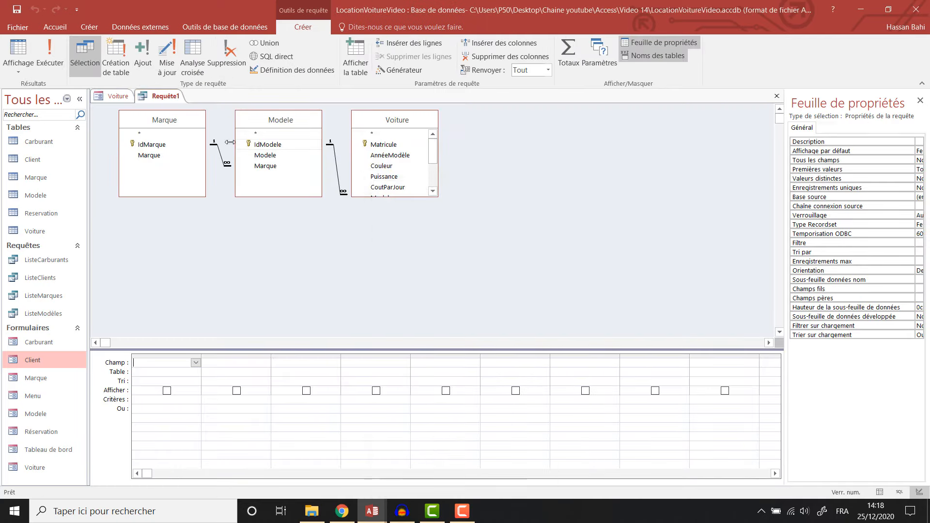
# Add Matricule, AnnéeModèle, Couleur, Puissance and CoutParJour from Voiture, Modele from Modele, and Marque from Marque to the query
pyautogui.moveTo(372, 197); pyautogui.dragTo(372, 264)
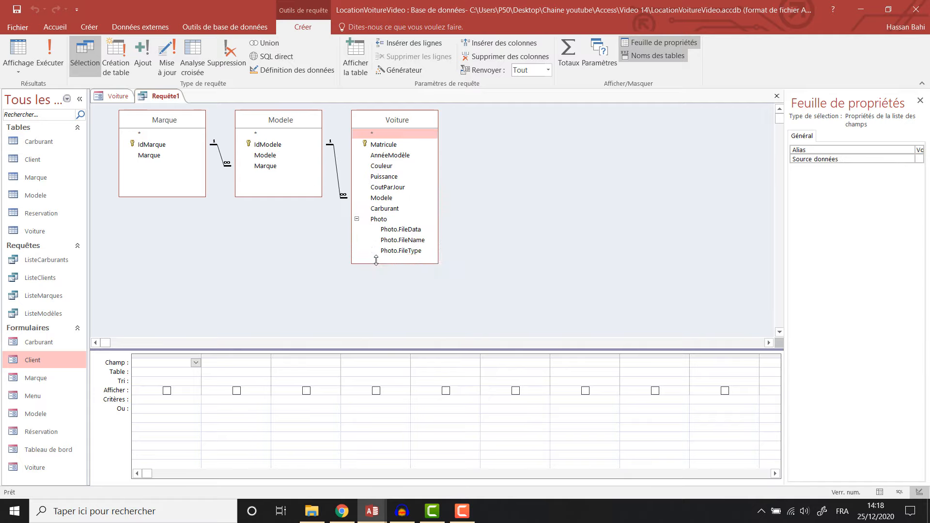
pyautogui.doubleClick(385, 144)
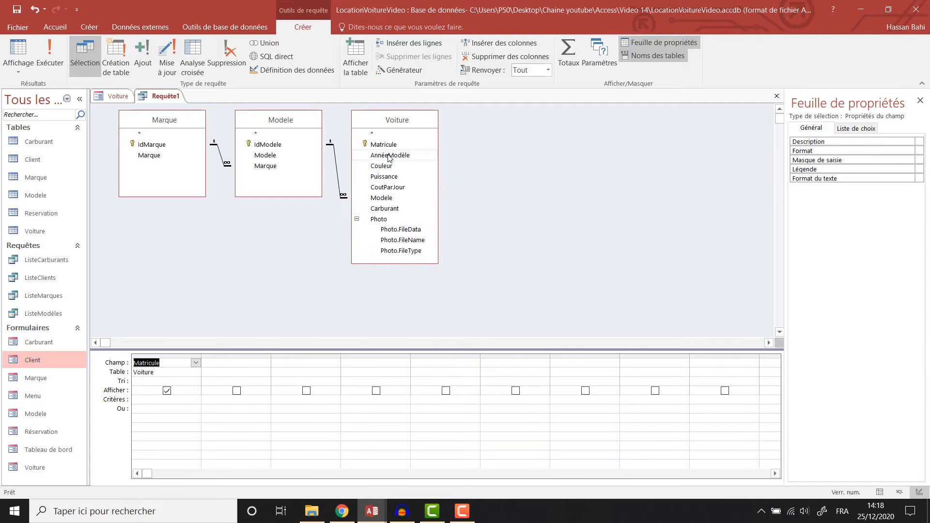
pyautogui.doubleClick(387, 155)
pyautogui.doubleClick(382, 166)
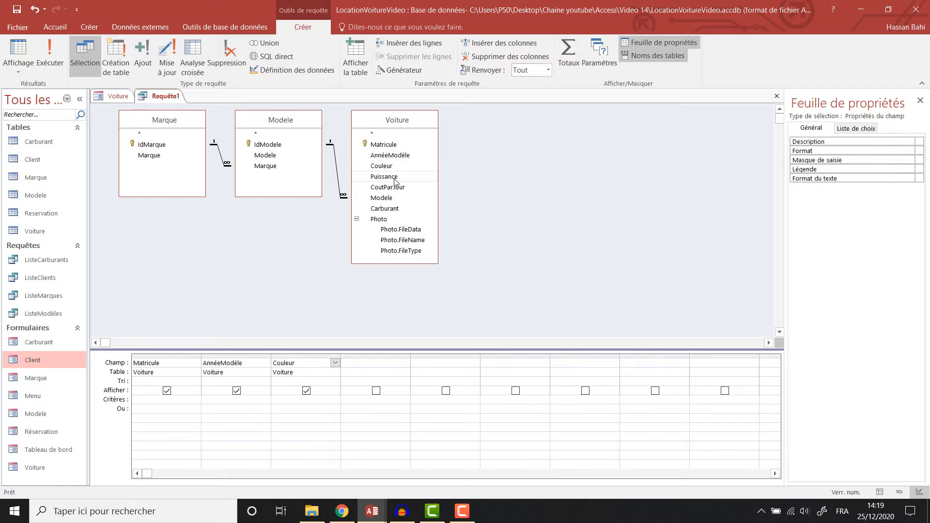
pyautogui.doubleClick(385, 177)
pyautogui.doubleClick(387, 187)
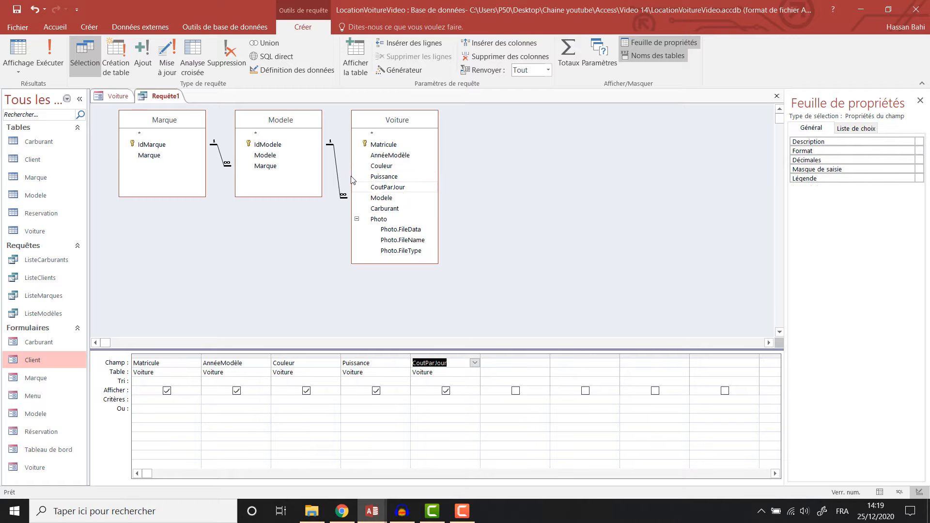
pyautogui.doubleClick(265, 155)
pyautogui.doubleClick(160, 156)
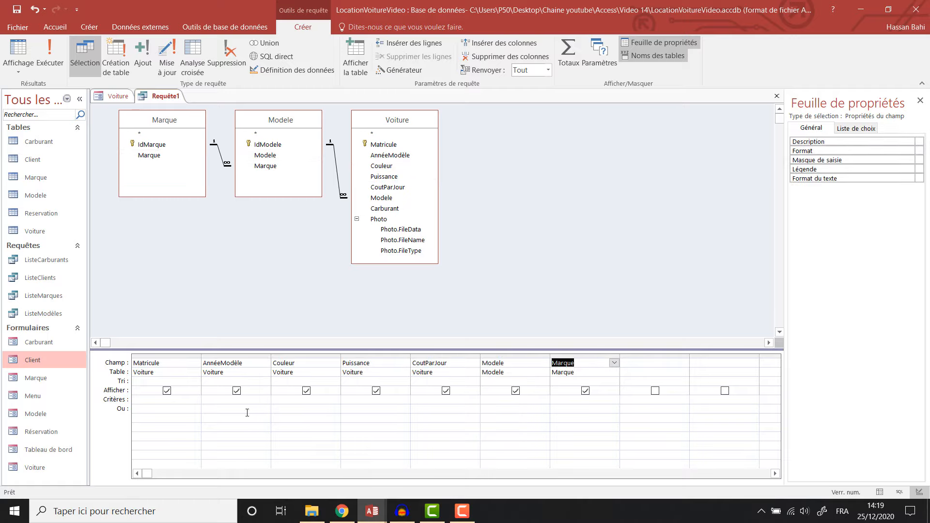
# Give the AnnéeModèle field the alias "Année de modèle" and the CoutParJour field the alias "Coût par jour"
pyautogui.click(205, 363)
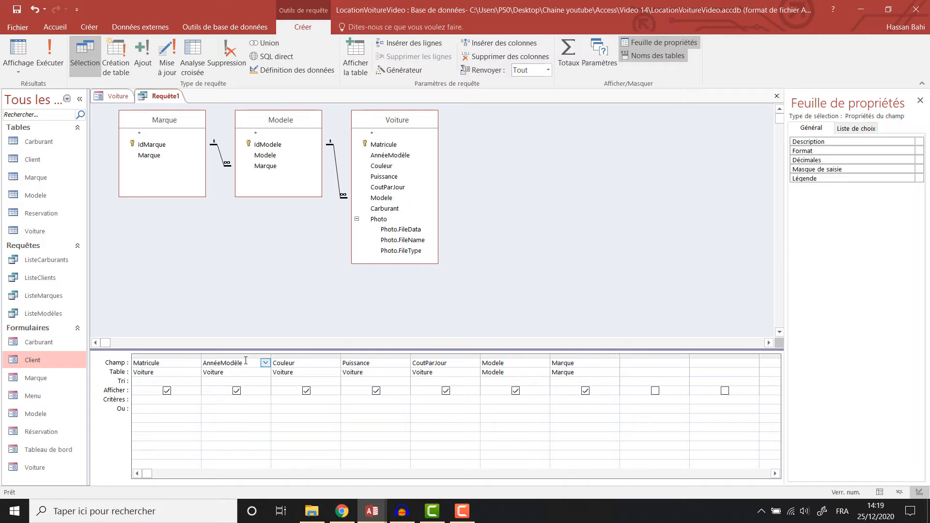
pyautogui.write('Année de mod')
pyautogui.write('e')
pyautogui.click(413, 361)
pyautogui.write('Coût par jour : Cout')
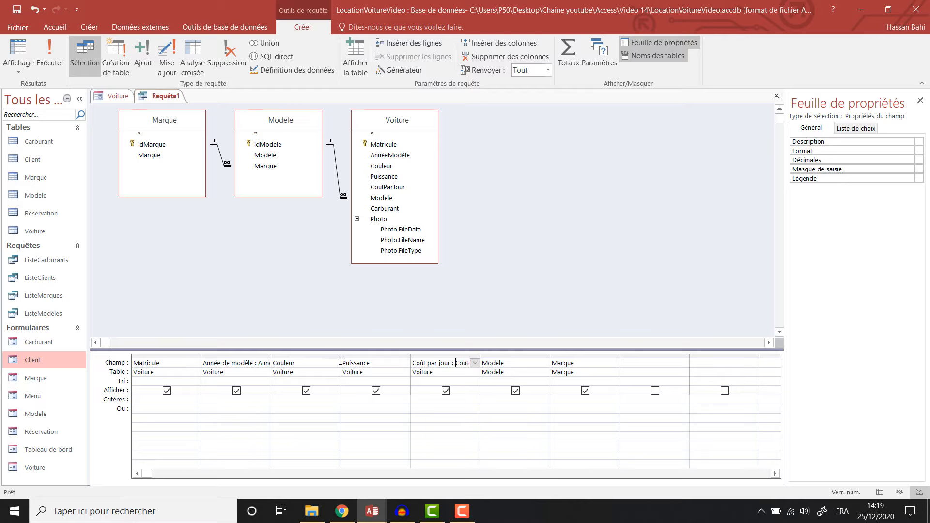
# Save the query as ListeVoitures, run it to check the records, and close it
pyautogui.rightClick(160, 96)
pyautogui.click(175, 103)
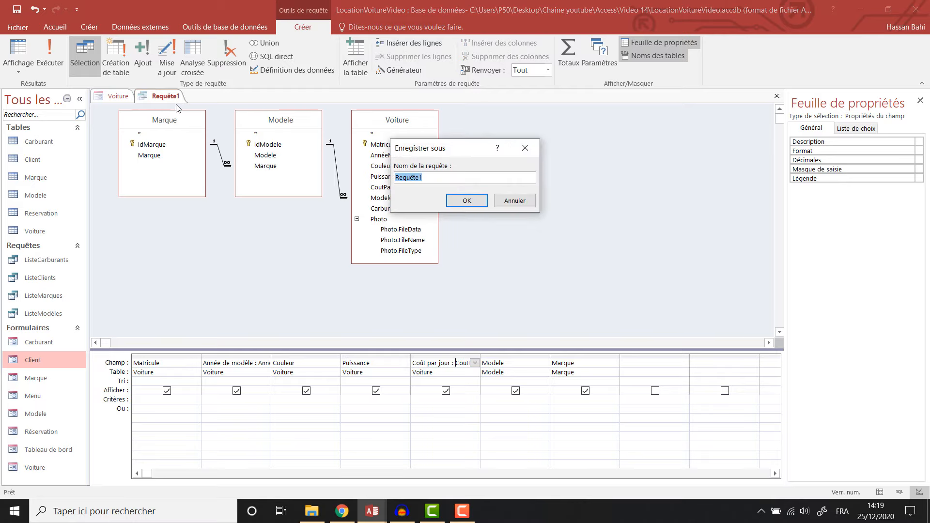
pyautogui.write('ListeVoitures')
pyautogui.click(467, 201)
pyautogui.click(50, 54)
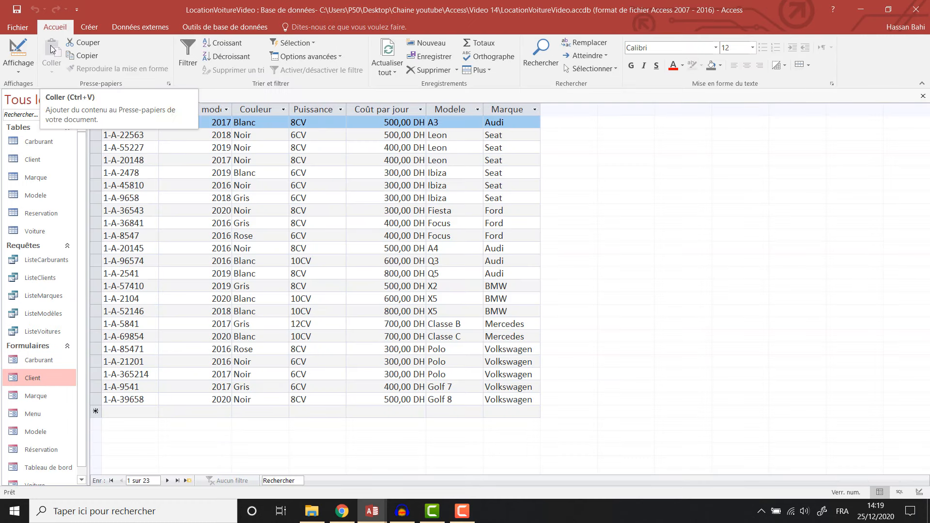
pyautogui.rightClick(161, 96)
pyautogui.click(177, 115)
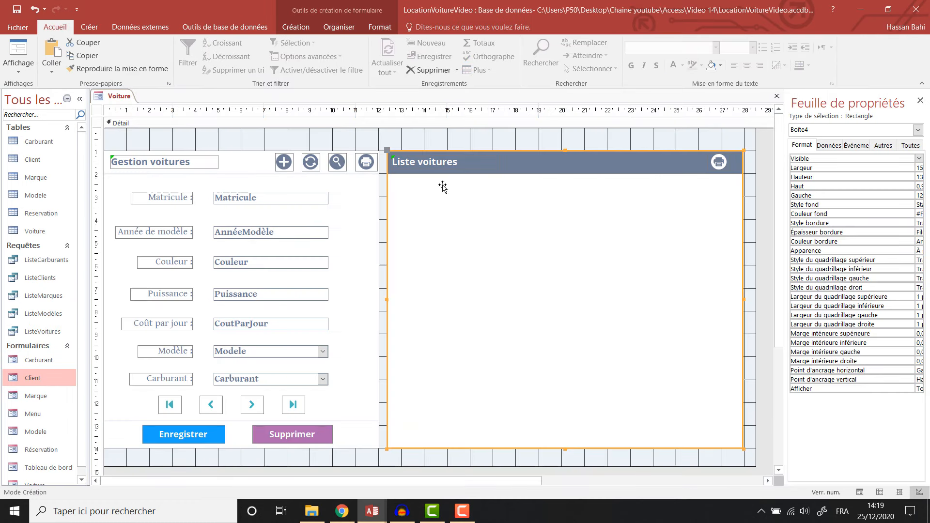
# Draw a list box about 15 by 11 cm inside the white Liste voitures area
pyautogui.click(382, 28)
pyautogui.click(340, 28)
pyautogui.click(308, 28)
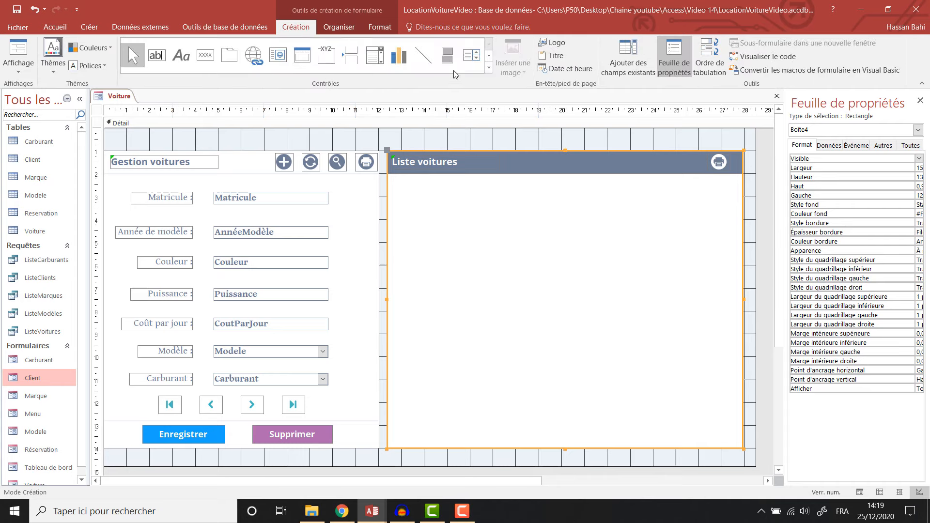
pyautogui.click(465, 62)
pyautogui.moveTo(392, 180)
pyautogui.mouseDown()
pyautogui.moveTo(394, 190)
pyautogui.moveTo(708, 380)
pyautogui.moveTo(736, 431)
pyautogui.mouseUp()
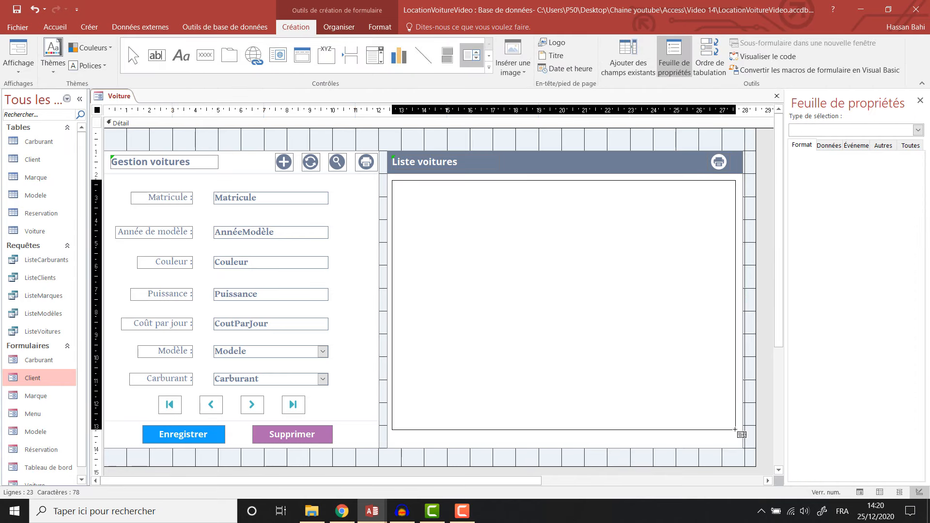
# Base the list box on the ListeVoitures query with all of its fields and no sort order
pyautogui.click(552, 296)
pyautogui.click(487, 244)
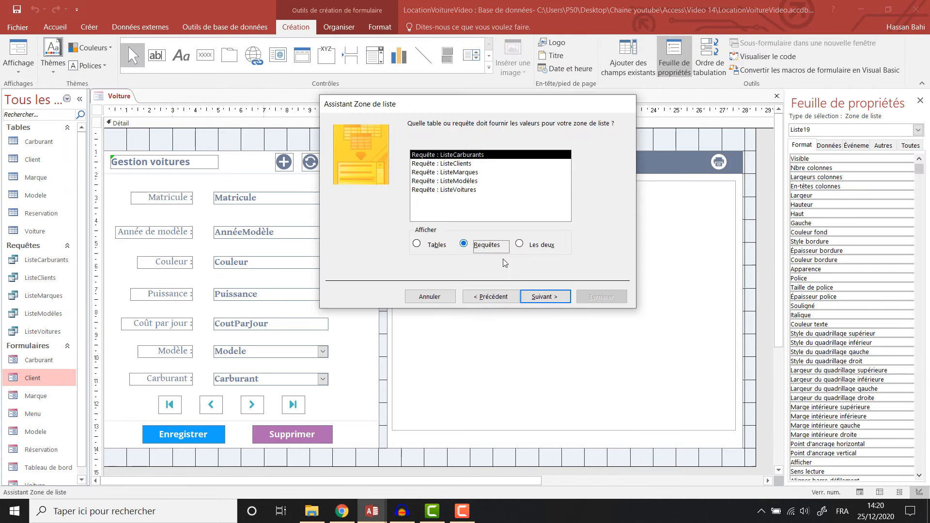
pyautogui.click(465, 190)
pyautogui.click(545, 296)
pyautogui.click(477, 220)
pyautogui.click(545, 297)
pyautogui.click(546, 296)
# Narrow the list box columns from Matricule through Marque in the wizard to suit their contents
pyautogui.moveTo(397, 198); pyautogui.dragTo(377, 197)
pyautogui.moveTo(435, 198); pyautogui.dragTo(434, 197)
pyautogui.moveTo(491, 197); pyautogui.dragTo(464, 197)
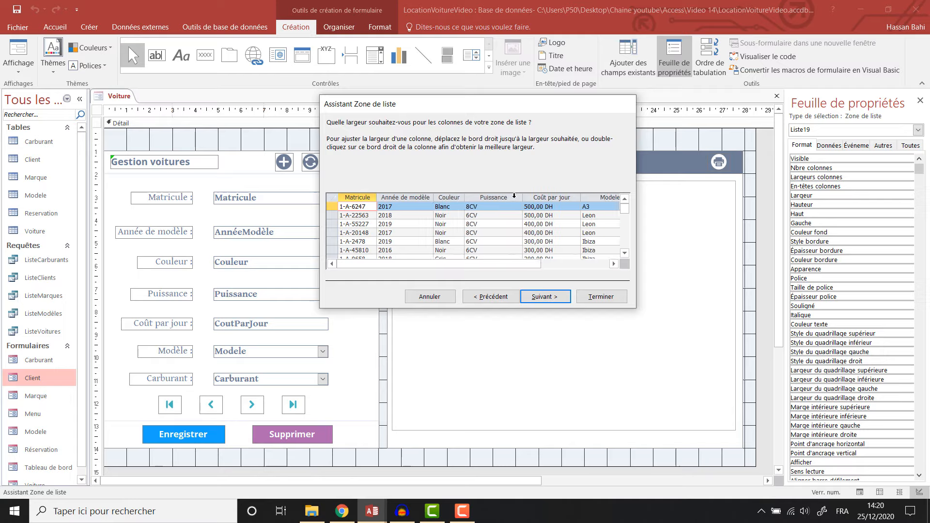
pyautogui.moveTo(522, 197); pyautogui.dragTo(499, 197)
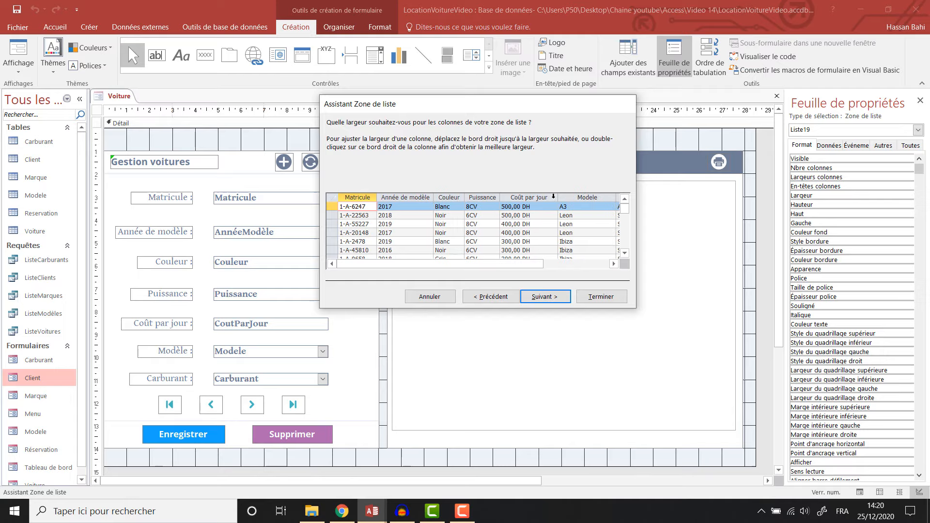
pyautogui.moveTo(557, 197); pyautogui.dragTo(544, 196)
pyautogui.moveTo(520, 265); pyautogui.dragTo(544, 265)
pyautogui.moveTo(506, 195); pyautogui.dragTo(481, 196)
pyautogui.scroll(-2, 493, 215)
pyautogui.scroll(-1, 493, 214)
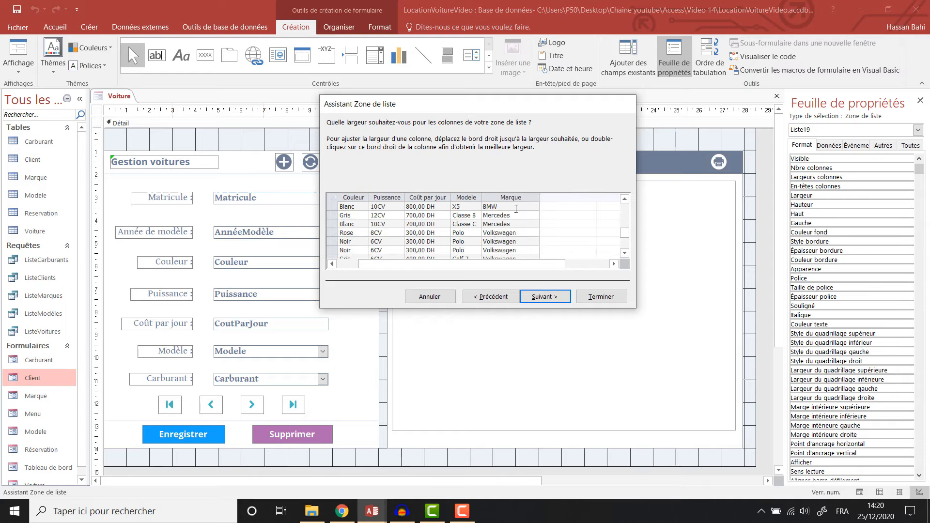
pyautogui.moveTo(539, 196); pyautogui.dragTo(520, 195)
# Keep Matricule as the list's identifying field, finish the wizard, and widen the list box to about 15 cm
pyautogui.click(545, 297)
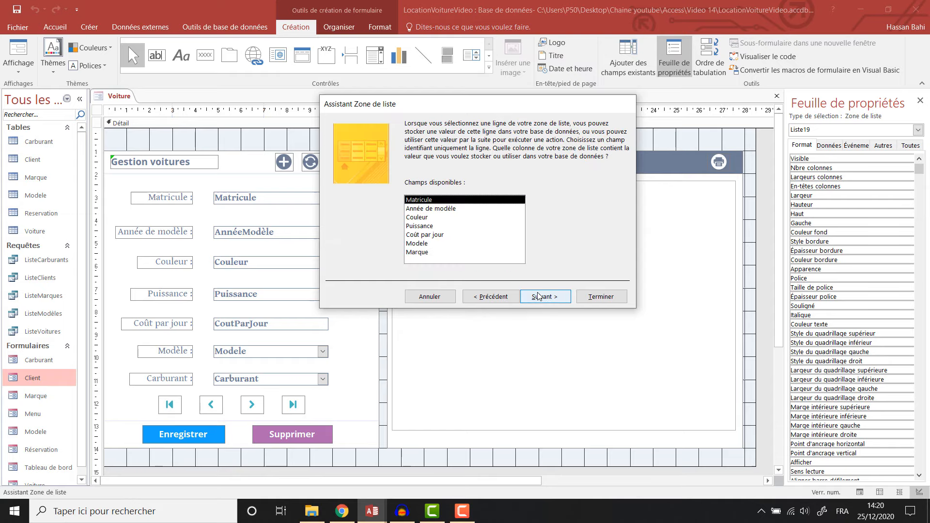
pyautogui.click(545, 293)
pyautogui.click(600, 353)
pyautogui.moveTo(672, 306); pyautogui.dragTo(732, 306)
# Check the car list in Form view and return the Voiture form to Design view
pyautogui.rightClick(125, 95)
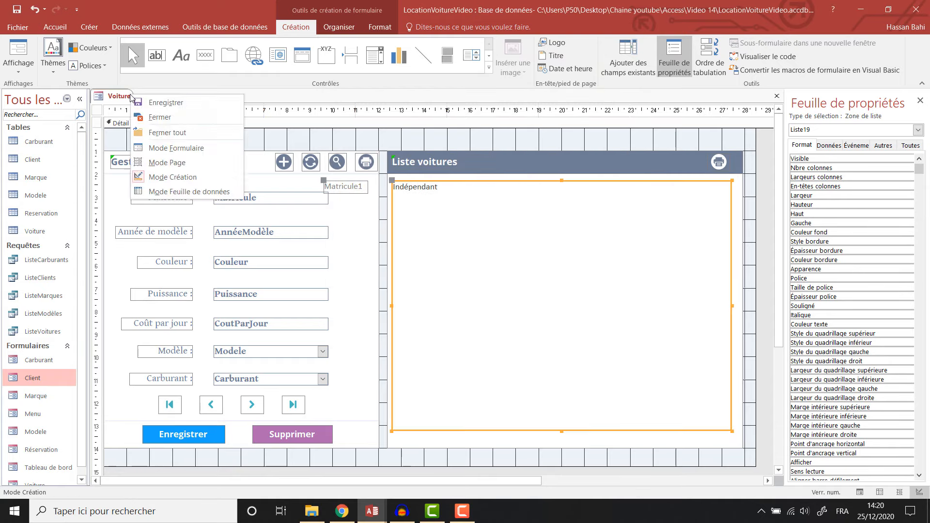
pyautogui.click(165, 148)
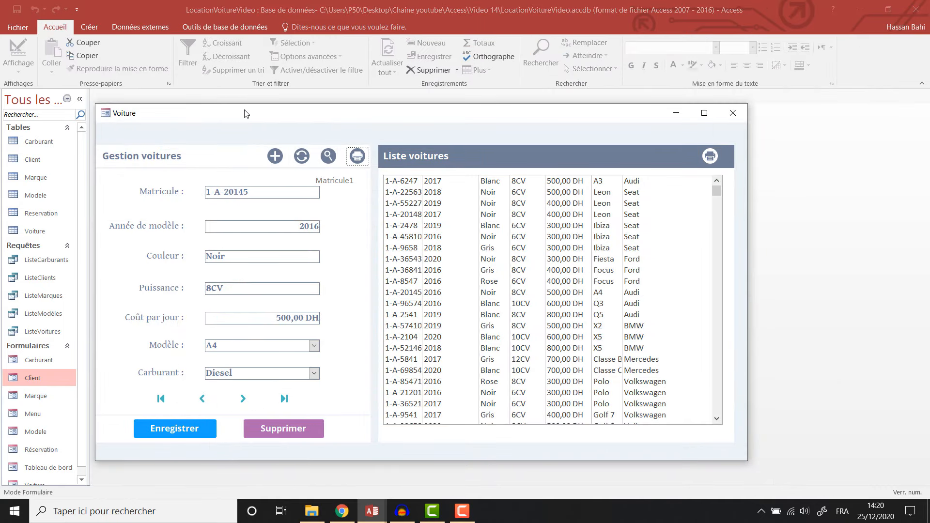
pyautogui.rightClick(132, 113)
pyautogui.click(230, 188)
pyautogui.click(708, 213)
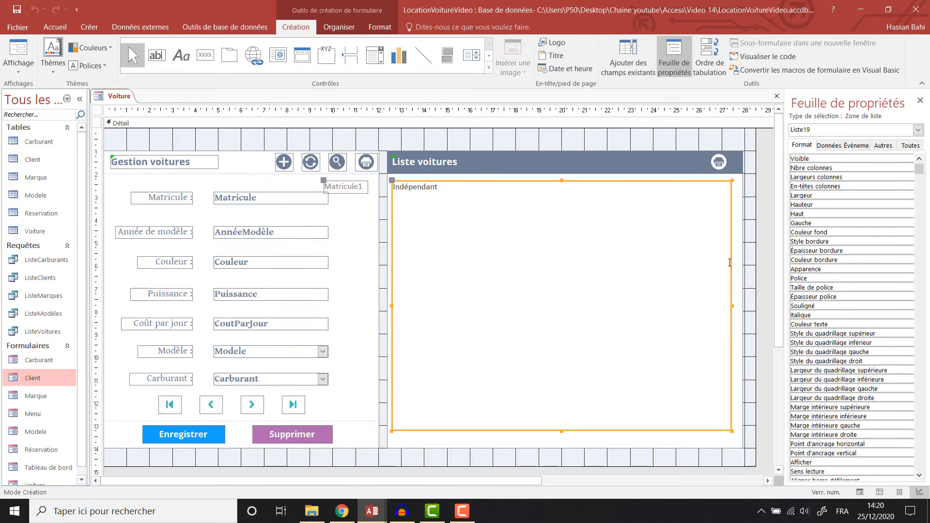
# Narrow the car list box to about 13 cm and move the Liste voitures print button about 2 cm to the left
pyautogui.moveTo(732, 306); pyautogui.dragTo(691, 306)
pyautogui.click(719, 164)
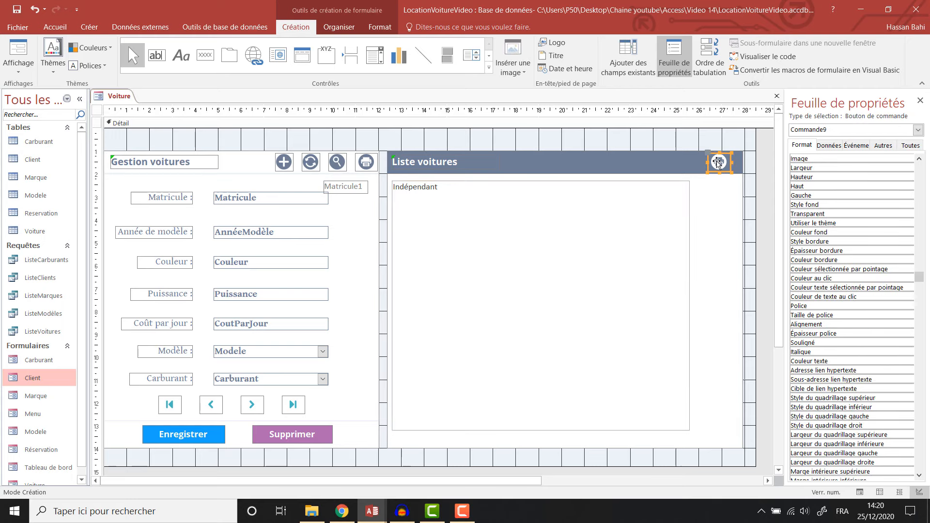
pyautogui.moveTo(719, 164); pyautogui.dragTo(673, 164)
# Shorten the Liste voitures header bar and the white background rectangle to about 13.3 cm wide
pyautogui.click(735, 164)
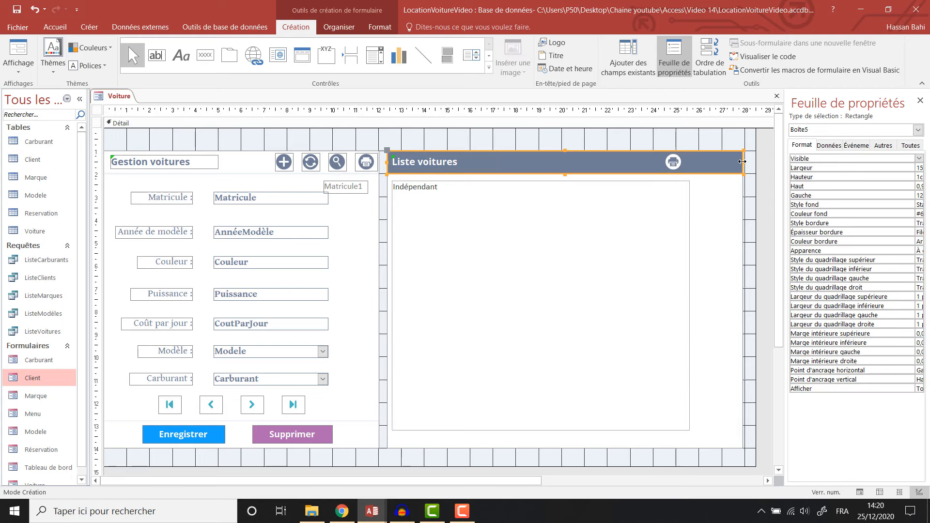
pyautogui.moveTo(744, 163); pyautogui.dragTo(692, 162)
pyautogui.click(723, 233)
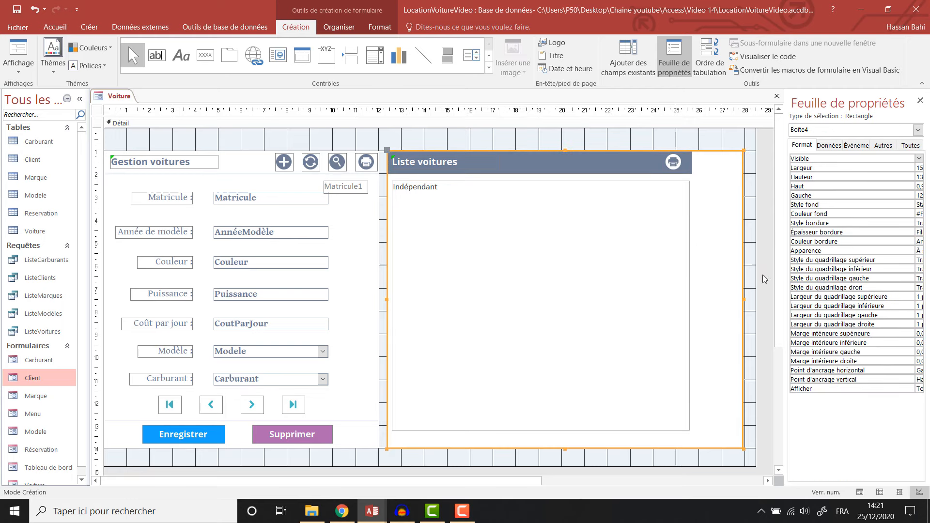
pyautogui.moveTo(743, 304); pyautogui.dragTo(688, 306)
pyautogui.click(745, 291)
pyautogui.click(679, 296)
# Shift all the Liste voitures controls about 1.6 cm to the right and delete the Matricule1 label
pyautogui.moveTo(718, 146); pyautogui.dragTo(385, 459)
pyautogui.press('Right')
pyautogui.press('Right')
pyautogui.press('Right')
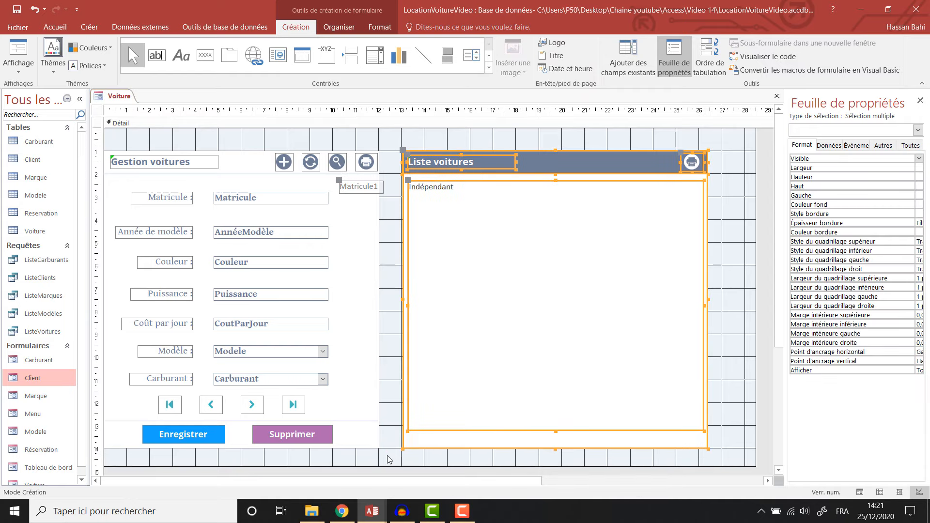
pyautogui.press('Right')
pyautogui.press('Right')
pyautogui.press('Right')
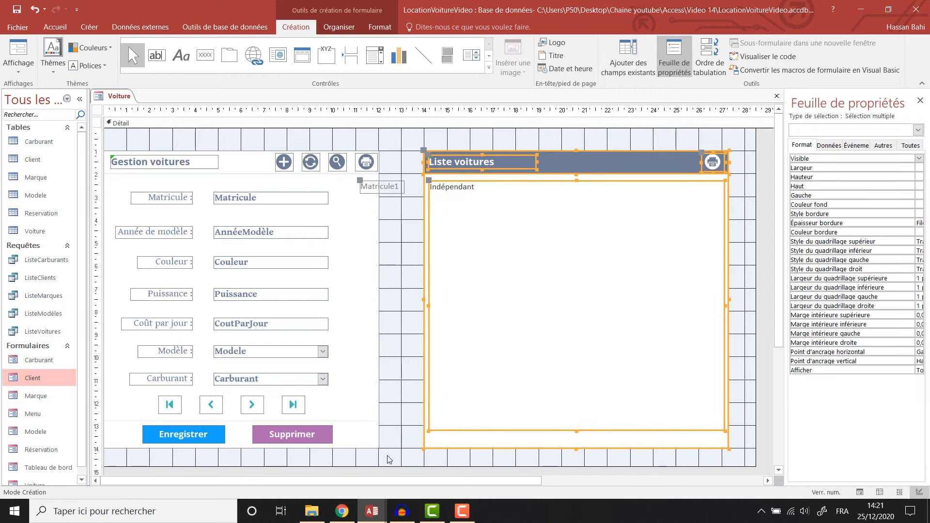
pyautogui.click(382, 187)
pyautogui.press('Delete')
# Give the car list box a transparent outline
pyautogui.click(434, 191)
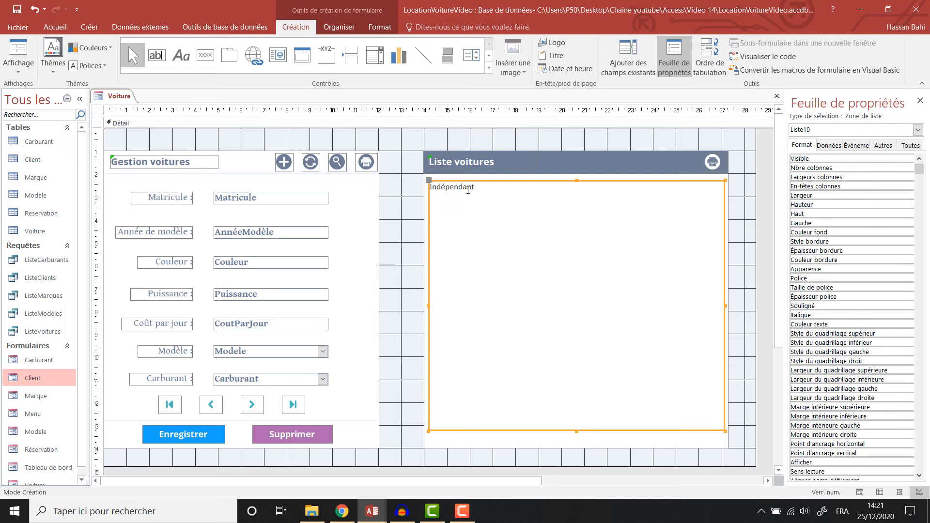
pyautogui.click(394, 28)
pyautogui.click(582, 43)
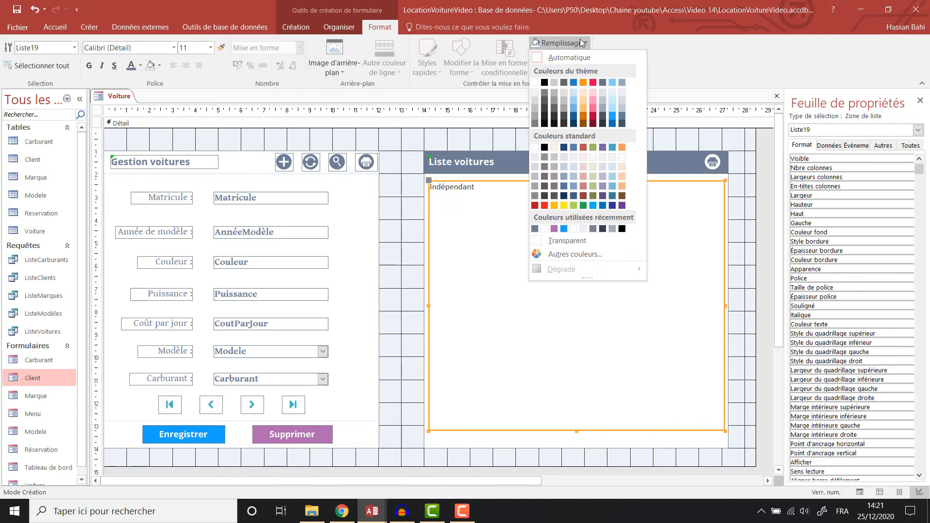
pyautogui.click(582, 44)
pyautogui.click(566, 56)
pyautogui.click(562, 254)
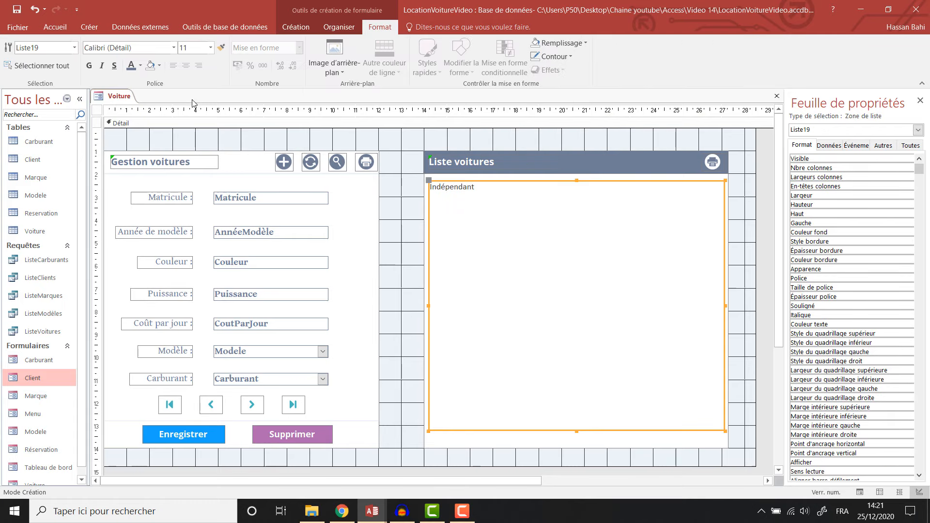
# Apply the slate-blue font colour to the car list box and set its font to Gentium Book Basic
pyautogui.click(131, 68)
pyautogui.click(134, 49)
pyautogui.write('Gentium Book Basic')
pyautogui.press('Return')
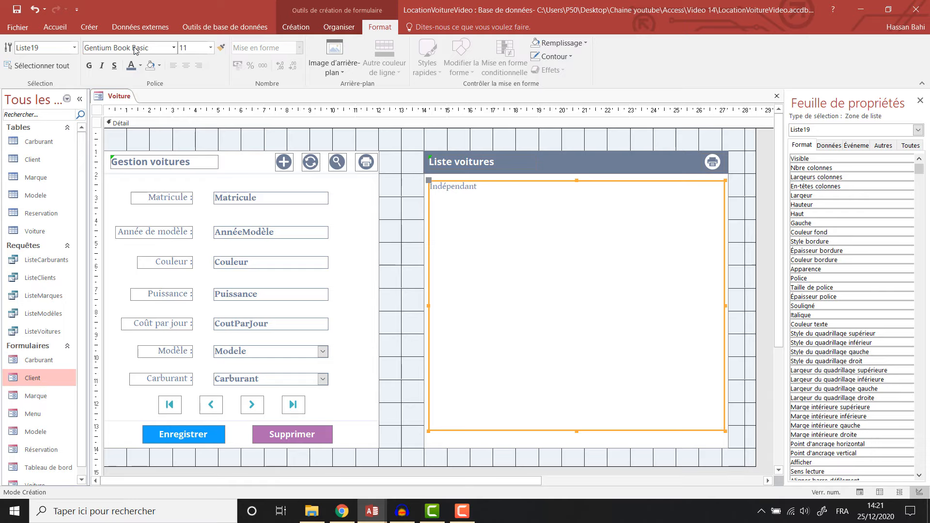
# Shift all the Gestion voitures controls and their background about 1 cm to the right
pyautogui.moveTo(395, 141); pyautogui.dragTo(104, 460)
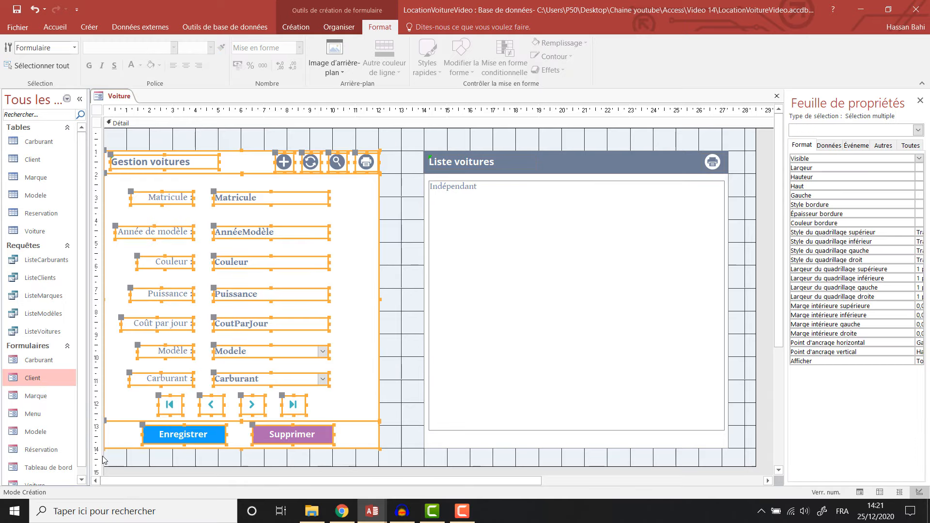
pyautogui.press('Right')
pyautogui.press('Right')
pyautogui.press('Right')
pyautogui.press('Right')
pyautogui.press('Right')
pyautogui.press('Right')
pyautogui.press('Right')
pyautogui.press('Right')
pyautogui.press('Right')
pyautogui.press('Right')
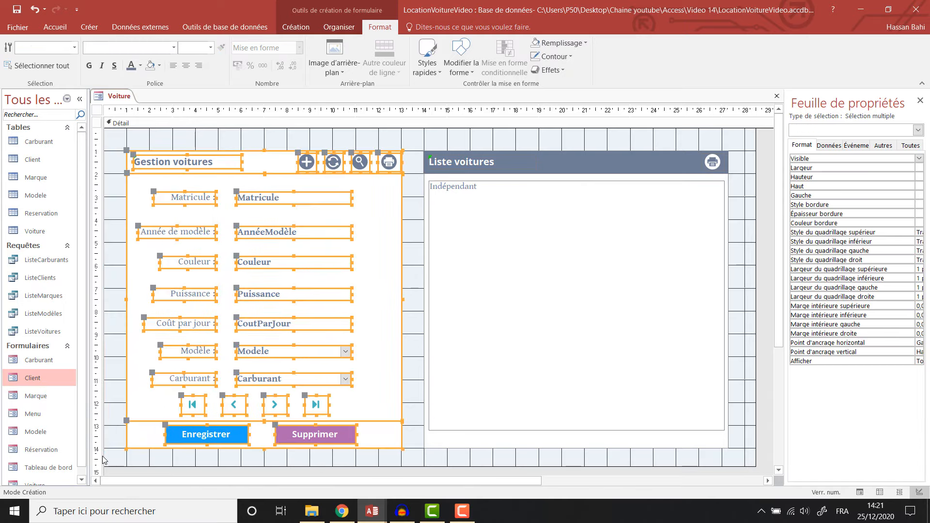
pyautogui.click(420, 260)
# Preview the Voiture form in Form view and return it to Design view
pyautogui.rightClick(119, 96)
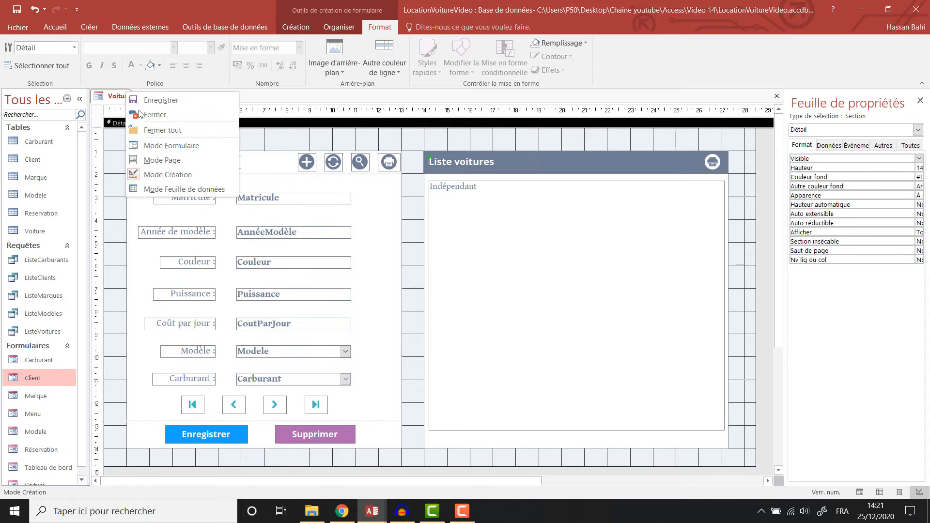
pyautogui.click(165, 145)
pyautogui.rightClick(391, 113)
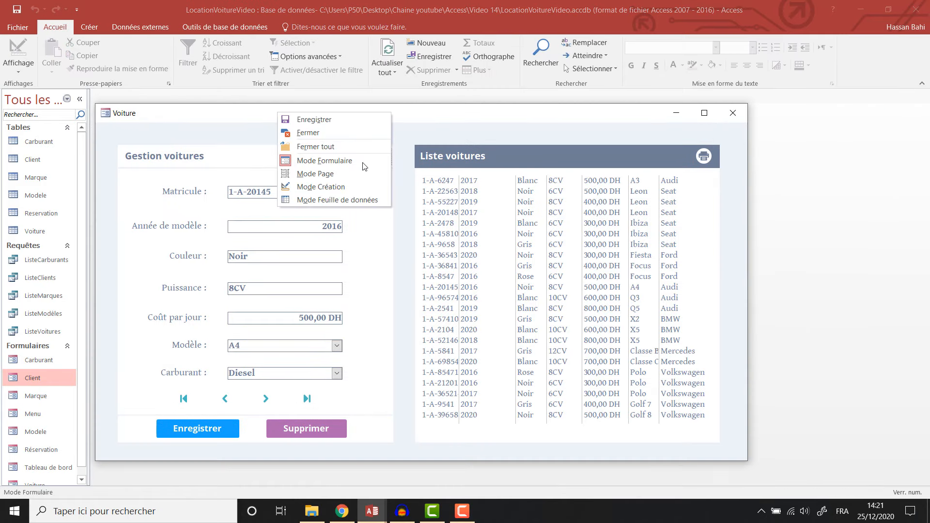
pyautogui.click(325, 187)
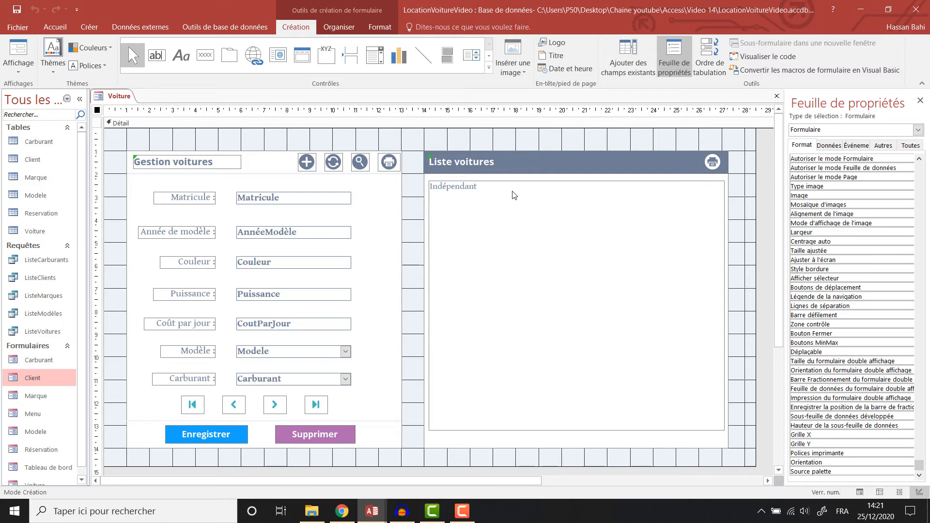
# Turn on column headings for the car list box by setting En-têtes colonnes to Oui
pyautogui.click(538, 185)
pyautogui.moveTo(784, 186); pyautogui.dragTo(696, 187)
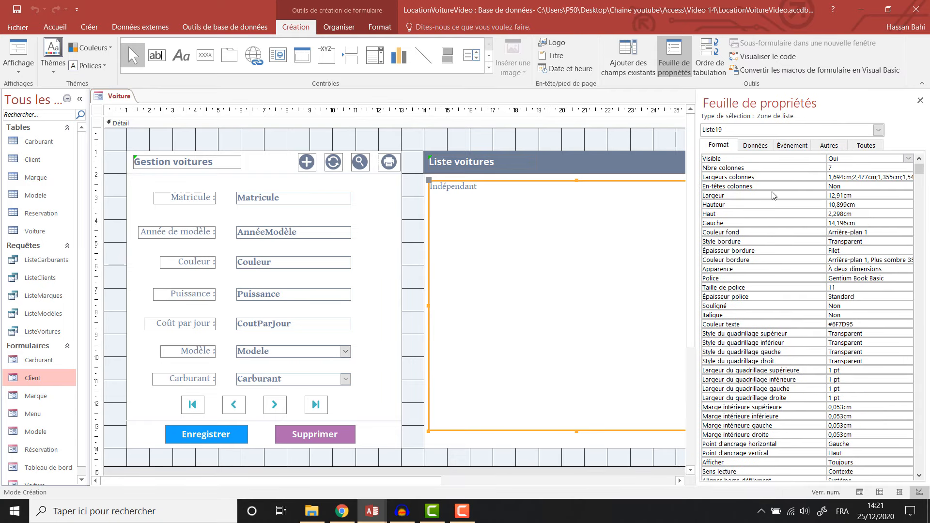
pyautogui.click(883, 186)
pyautogui.click(908, 187)
pyautogui.click(863, 196)
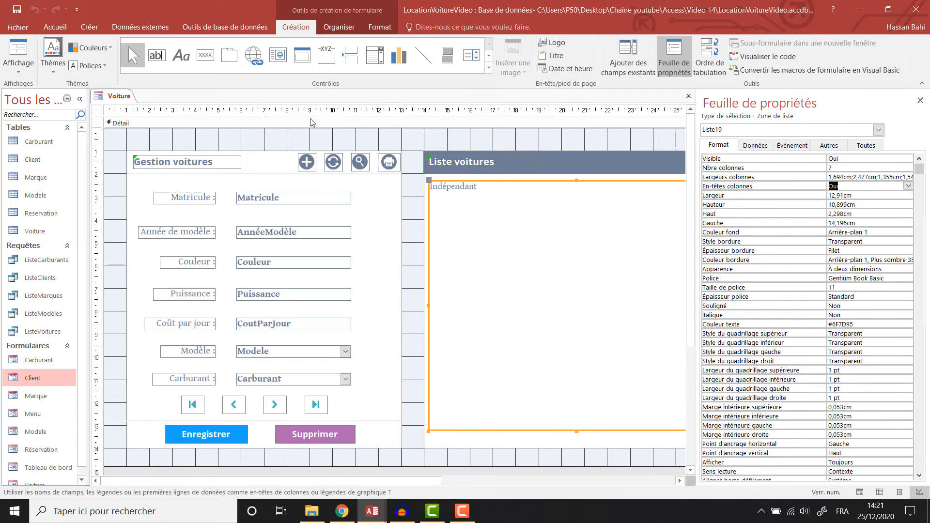
# Save and close the Voiture form
pyautogui.rightClick(114, 99)
pyautogui.click(115, 106)
pyautogui.rightClick(122, 97)
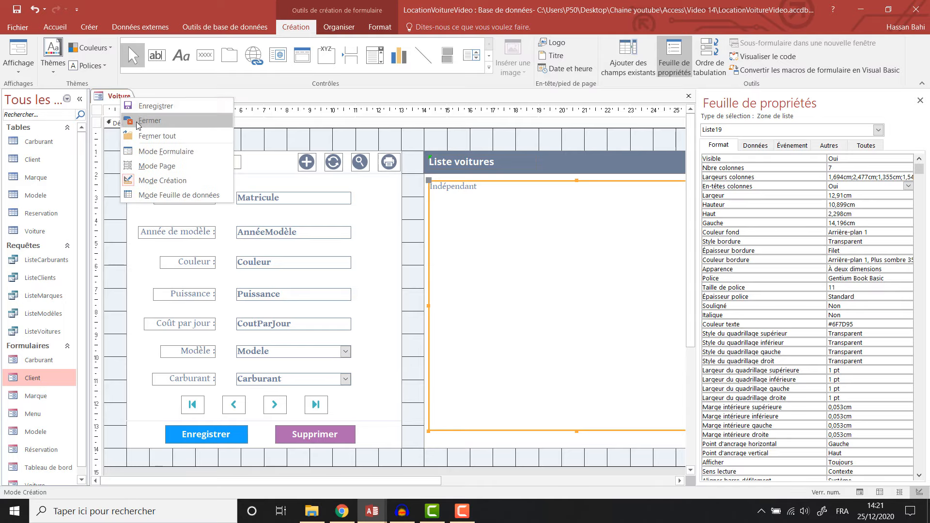
pyautogui.click(138, 117)
# Open the Menu form, display its Voitures page and test the next, previous, first and last record navigation
pyautogui.doubleClick(41, 413)
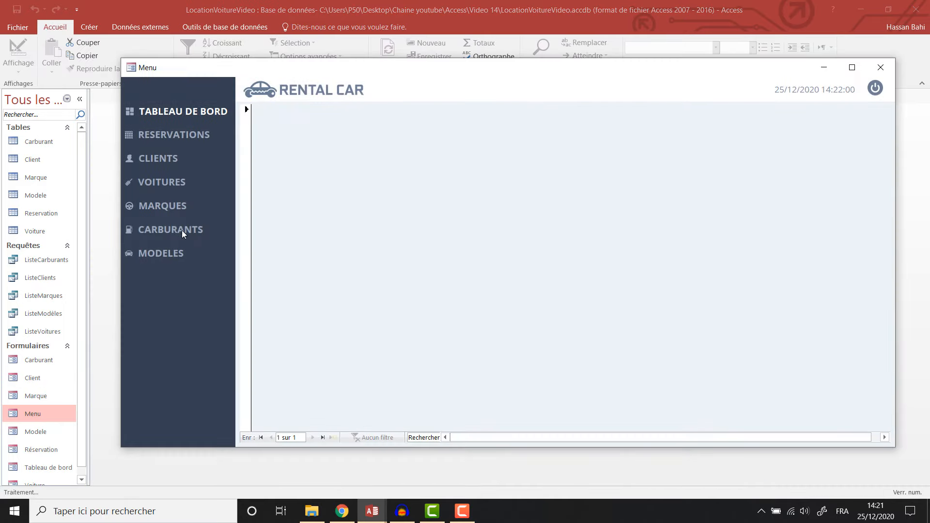
pyautogui.click(176, 184)
pyautogui.click(410, 381)
pyautogui.click(410, 381)
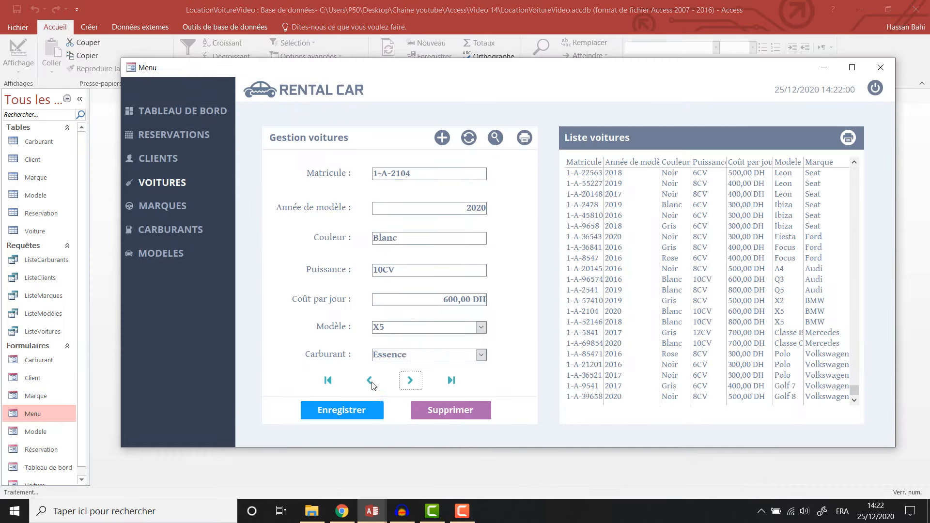
pyautogui.click(369, 381)
pyautogui.click(330, 382)
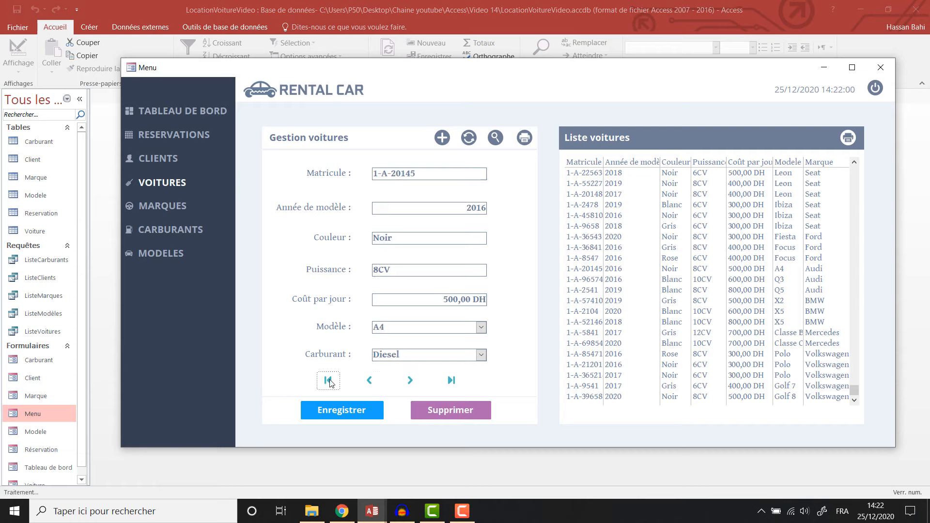
pyautogui.click(451, 381)
# Test the Voitures page's new-record and search functions, closing the Rechercher et remplacer dialog without searching
pyautogui.click(442, 139)
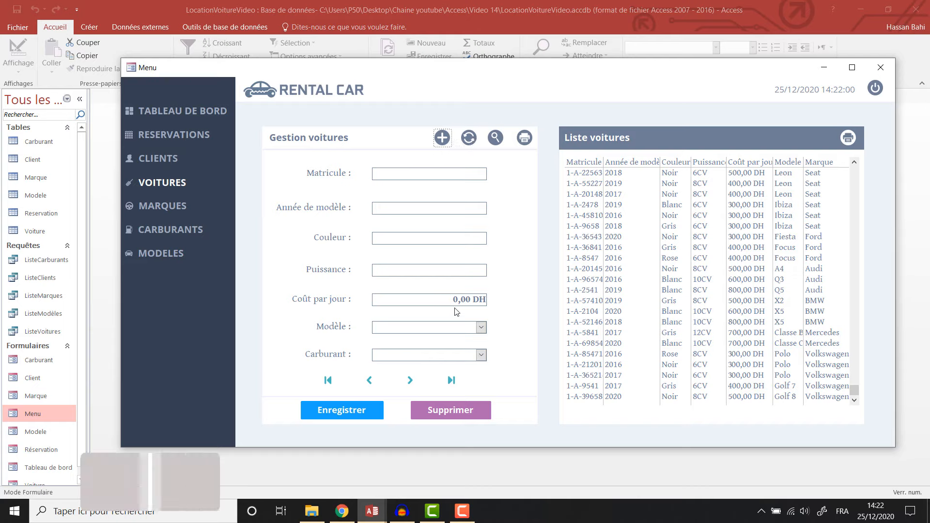
pyautogui.click(495, 139)
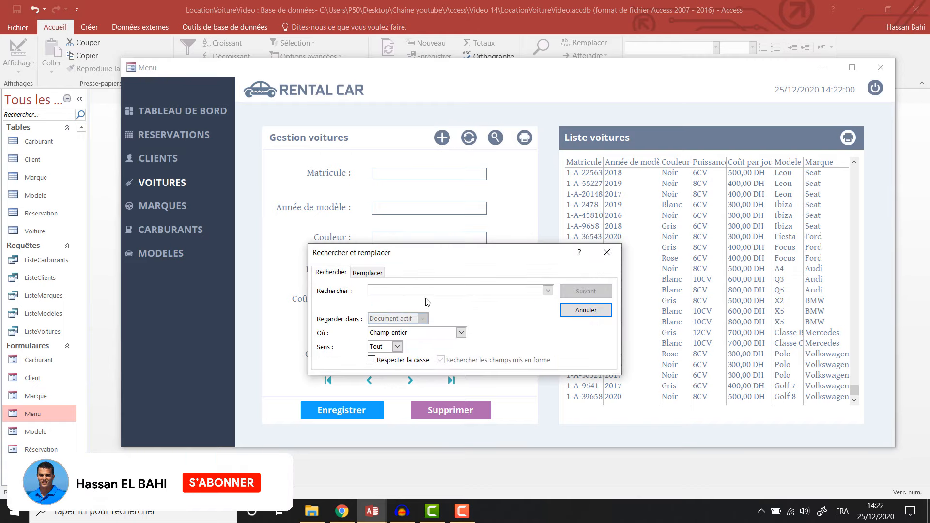
pyautogui.moveTo(351, 263); pyautogui.dragTo(313, 204)
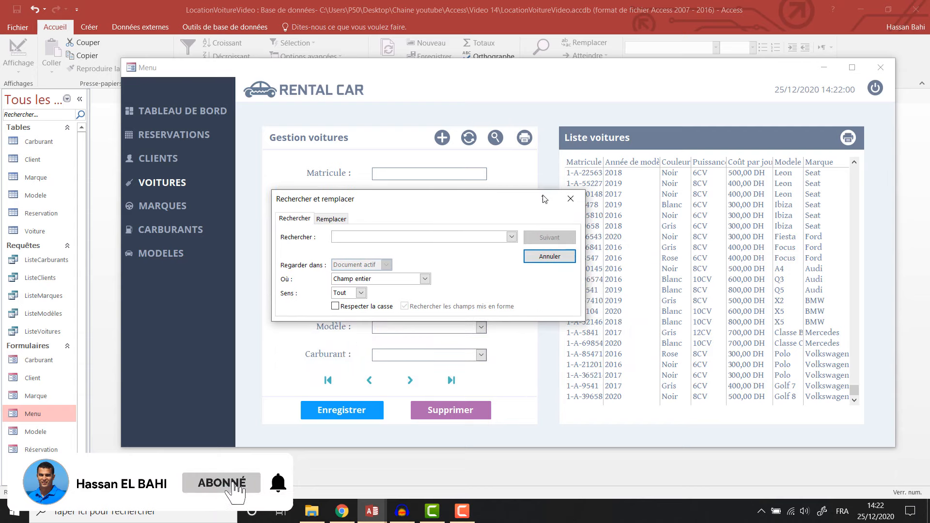
pyautogui.click(569, 194)
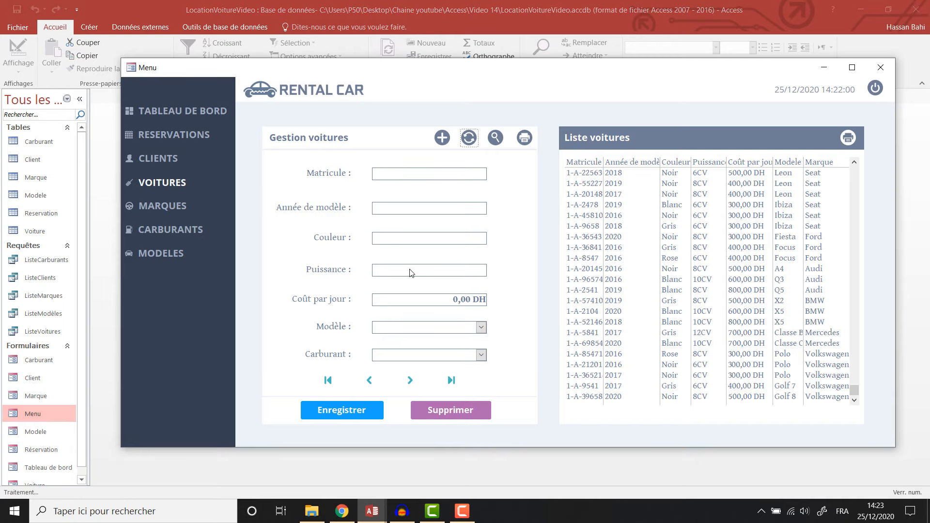
# Go back to the first car record and view the beginning of the Liste voitures list
pyautogui.click(369, 380)
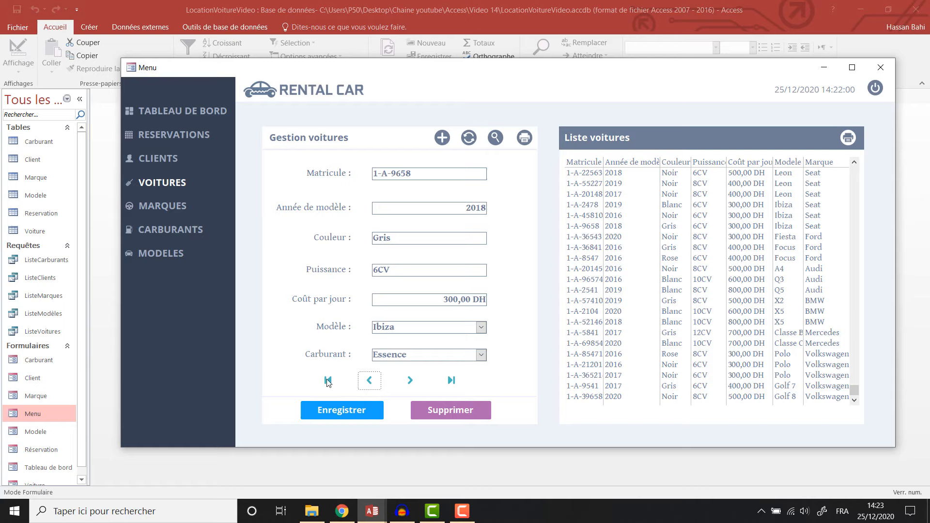
pyautogui.click(328, 382)
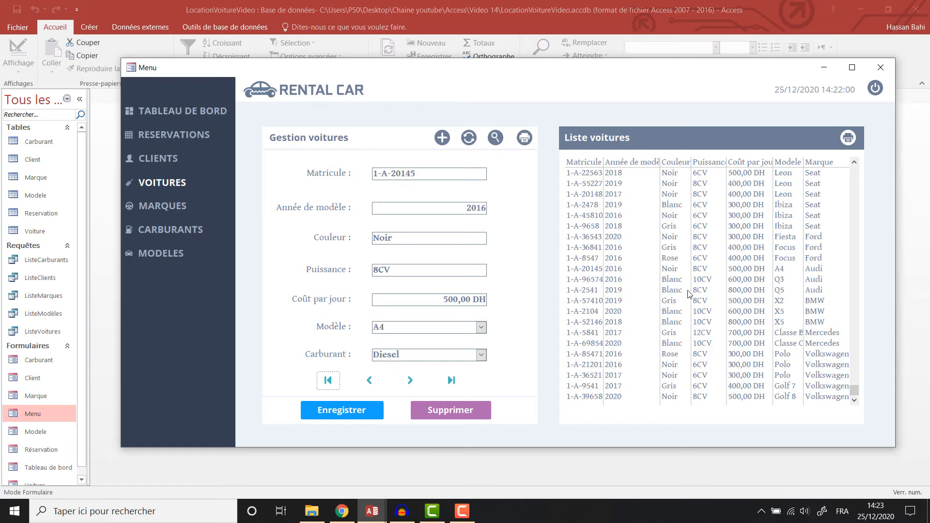
pyautogui.scroll(1, 690, 293)
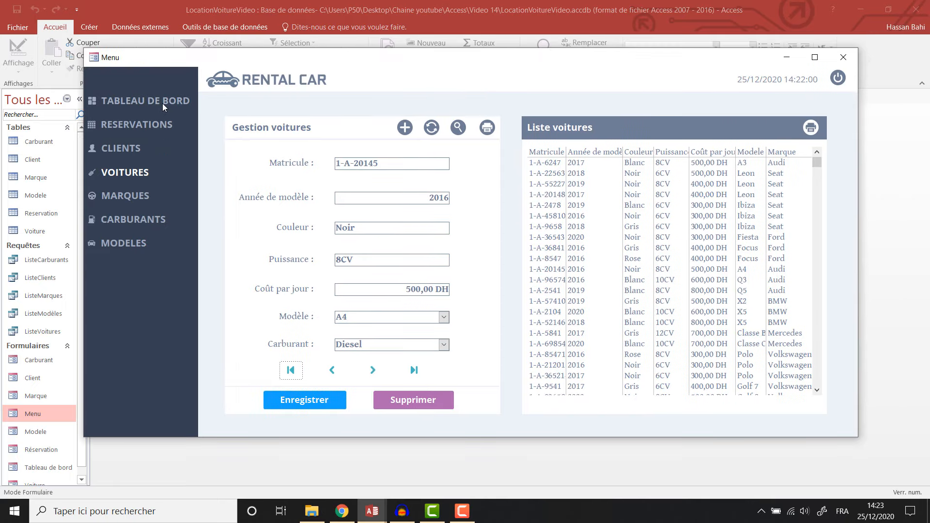
# Browse the Menu form's pages from Tableau de bord down to Modeles to check each embedded form
pyautogui.click(162, 103)
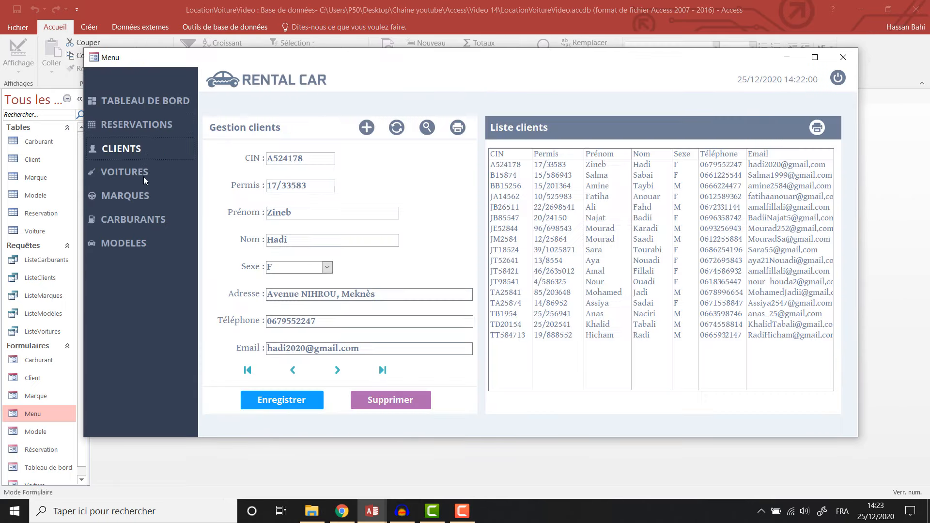
pyautogui.click(143, 177)
pyautogui.click(141, 199)
pyautogui.click(136, 255)
pyautogui.click(138, 274)
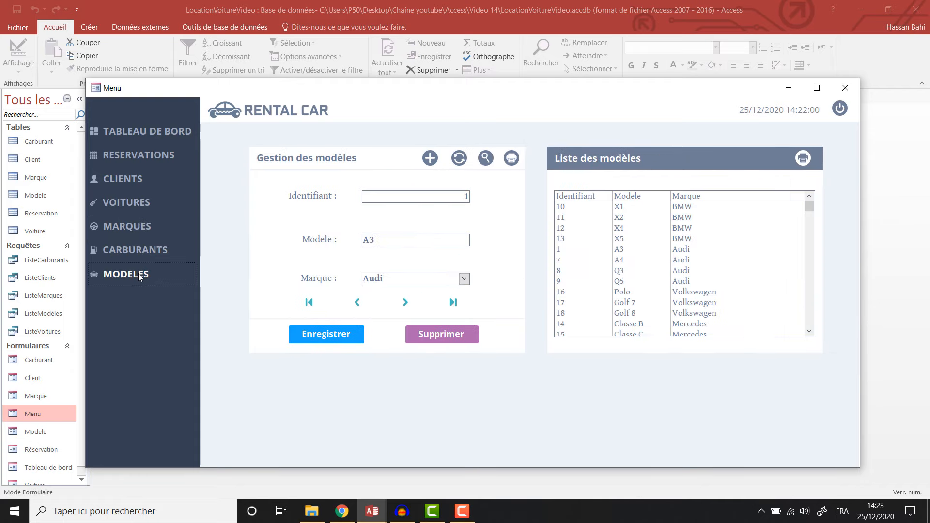